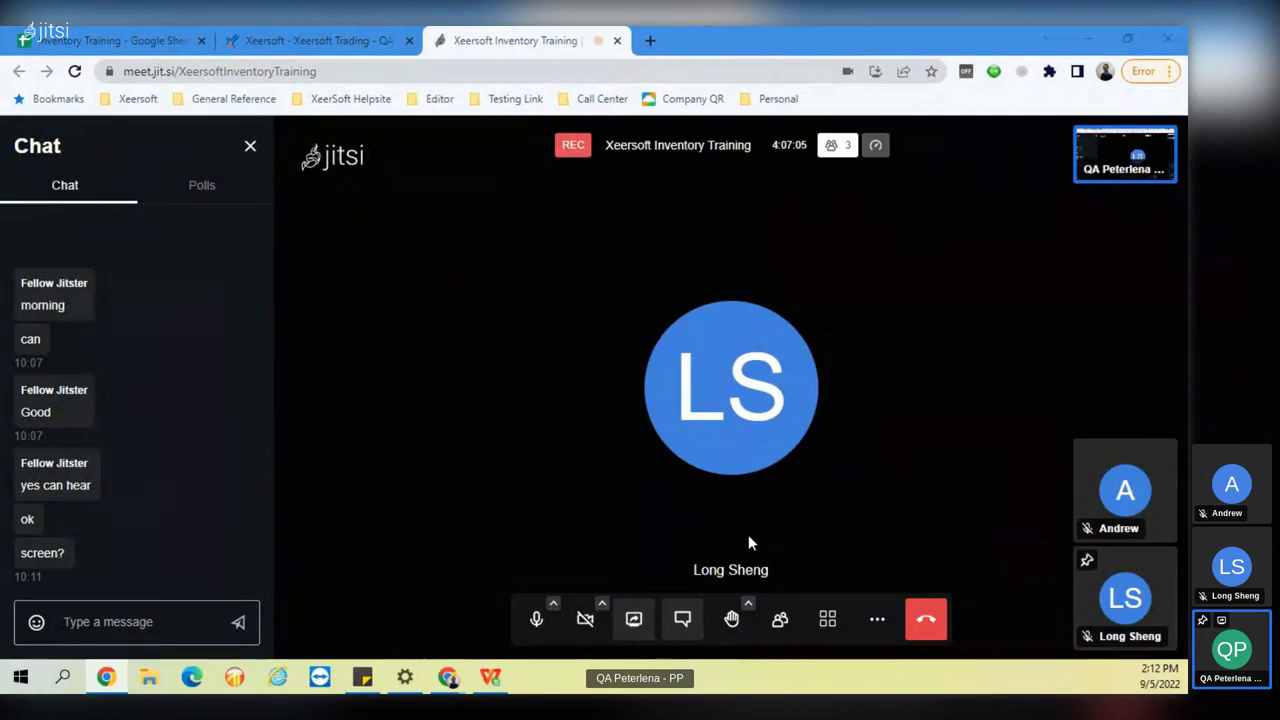
Review the Part 4 order and bill topics in the Inventory Training Outline sheet of the Inventory Training spreadsheet.
click(1125, 150)
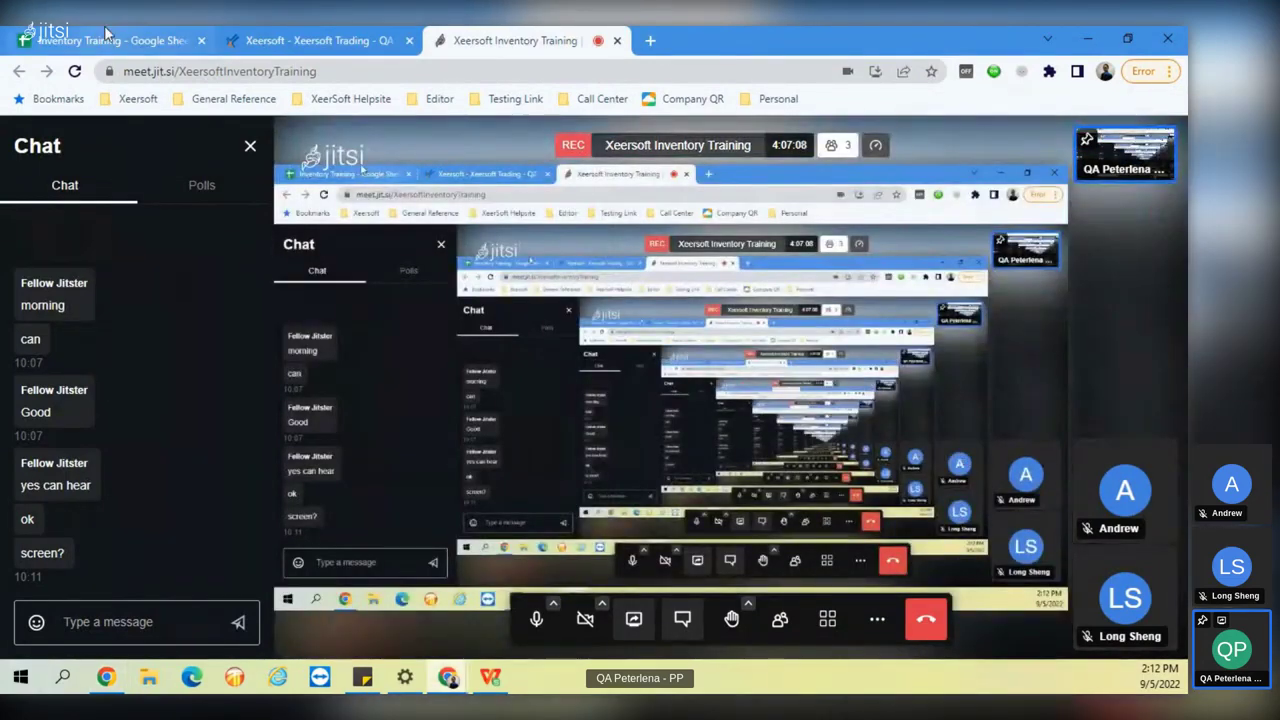
click(150, 40)
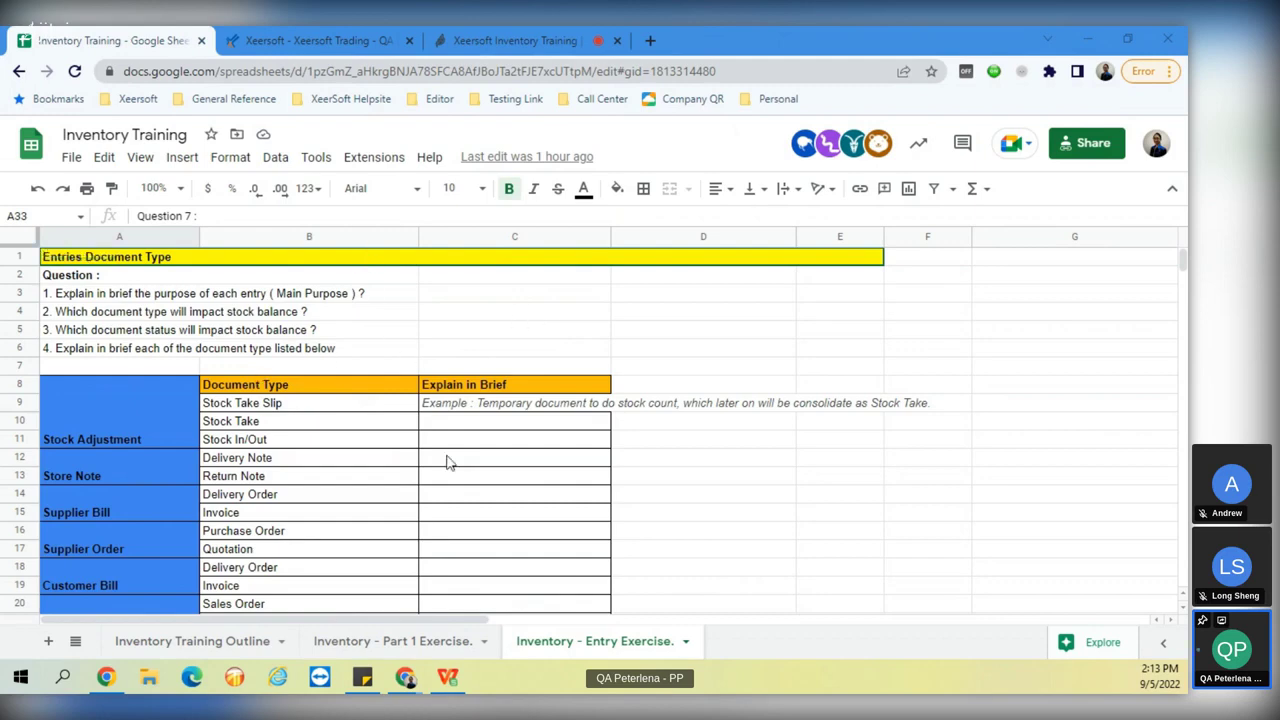
click(397, 648)
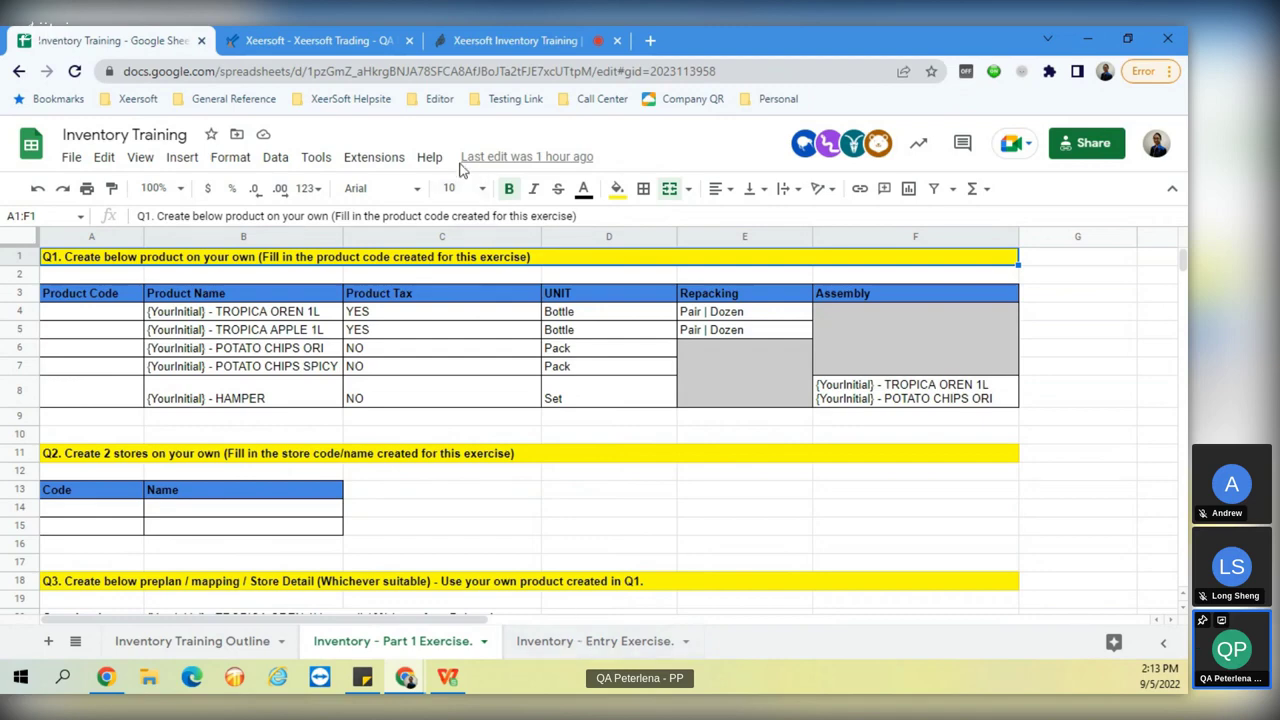
click(318, 40)
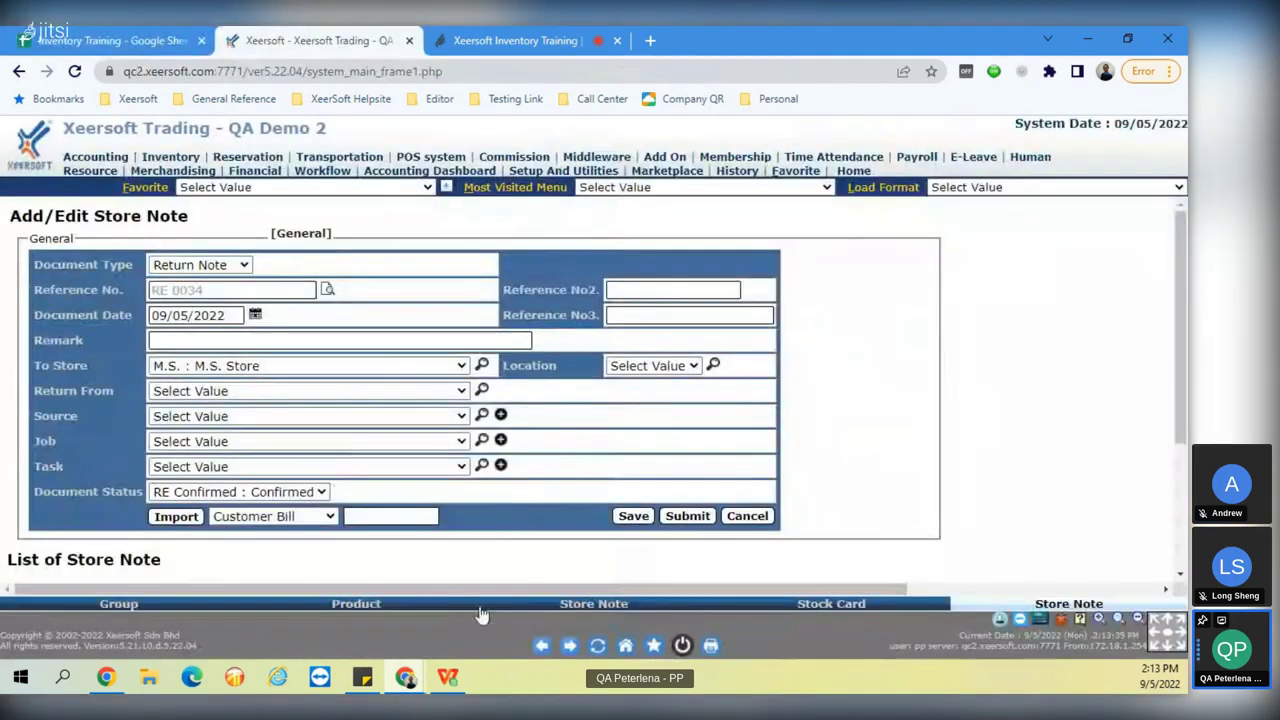
click(130, 40)
click(213, 650)
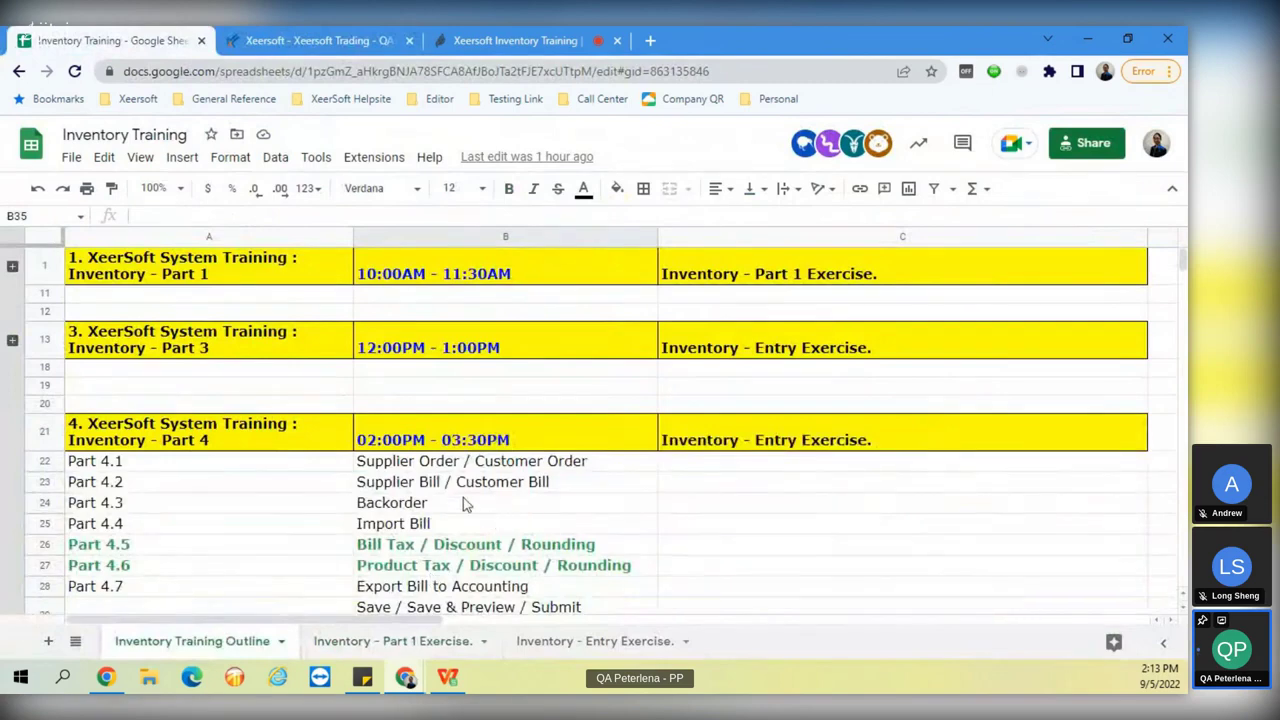
click(447, 463)
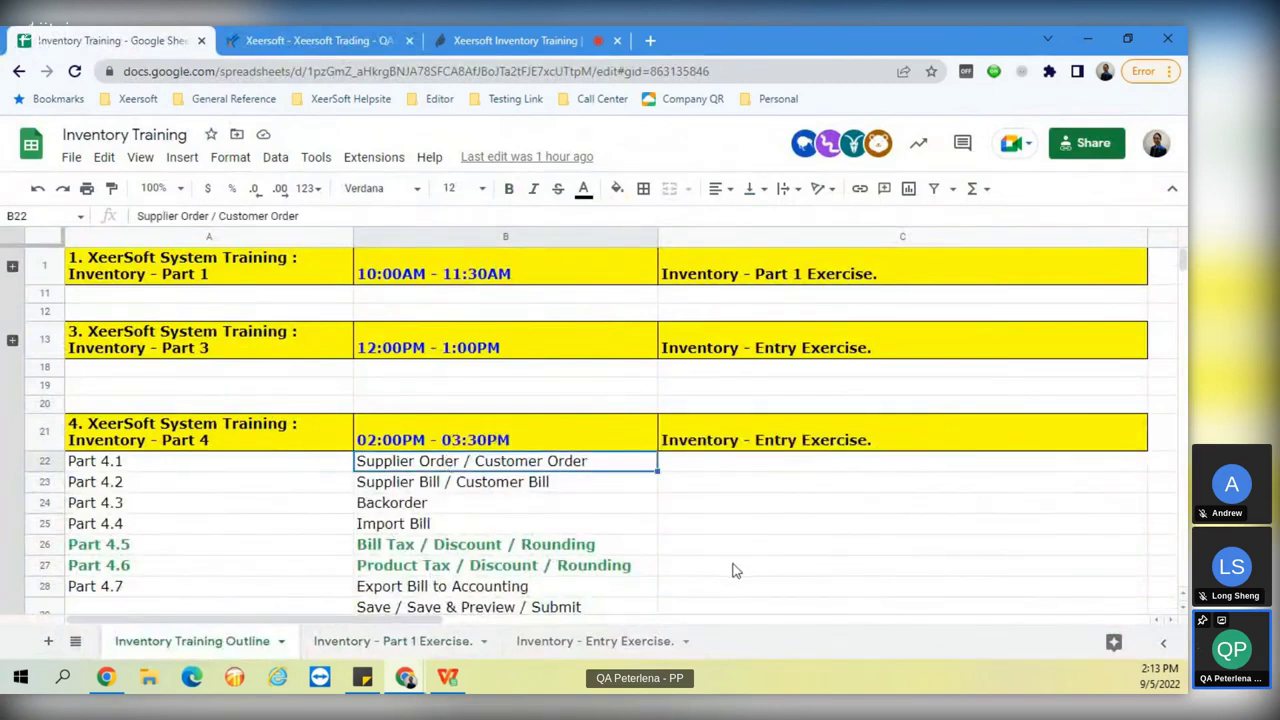
click(396, 488)
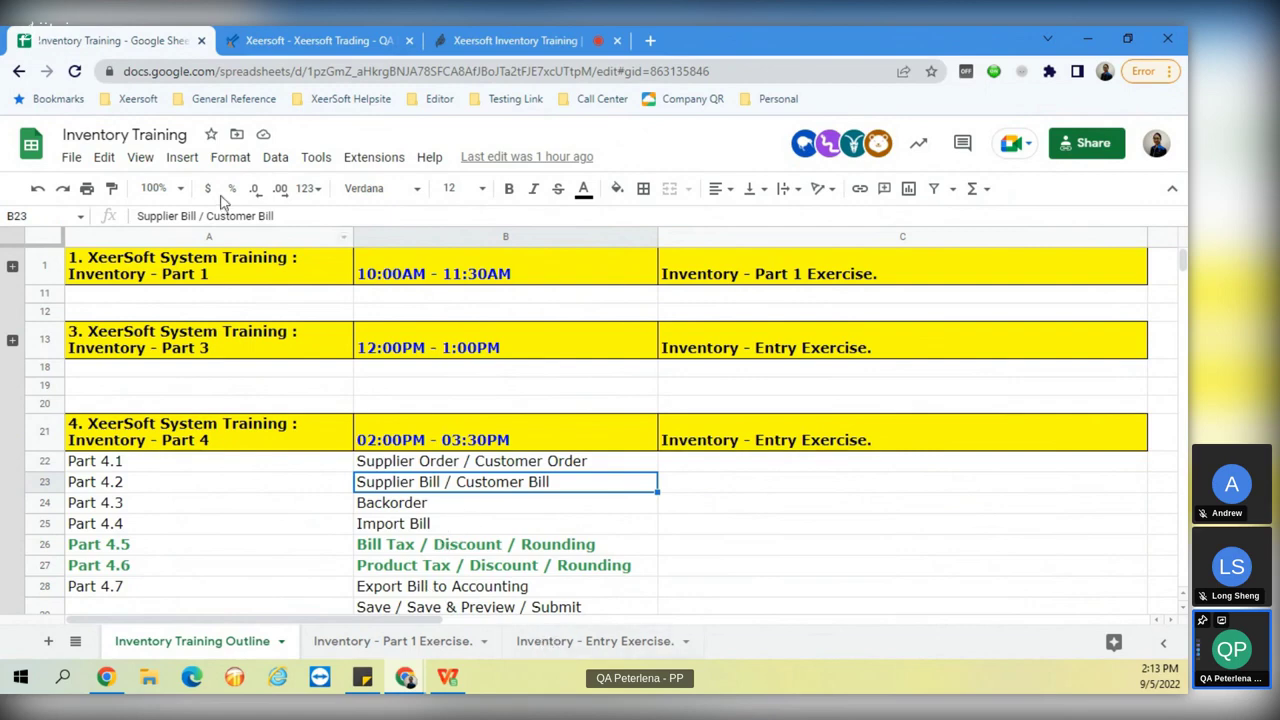
Switch to the Xeersoft system and start a new Supplier Order from the Inventory transaction entries.
click(352, 34)
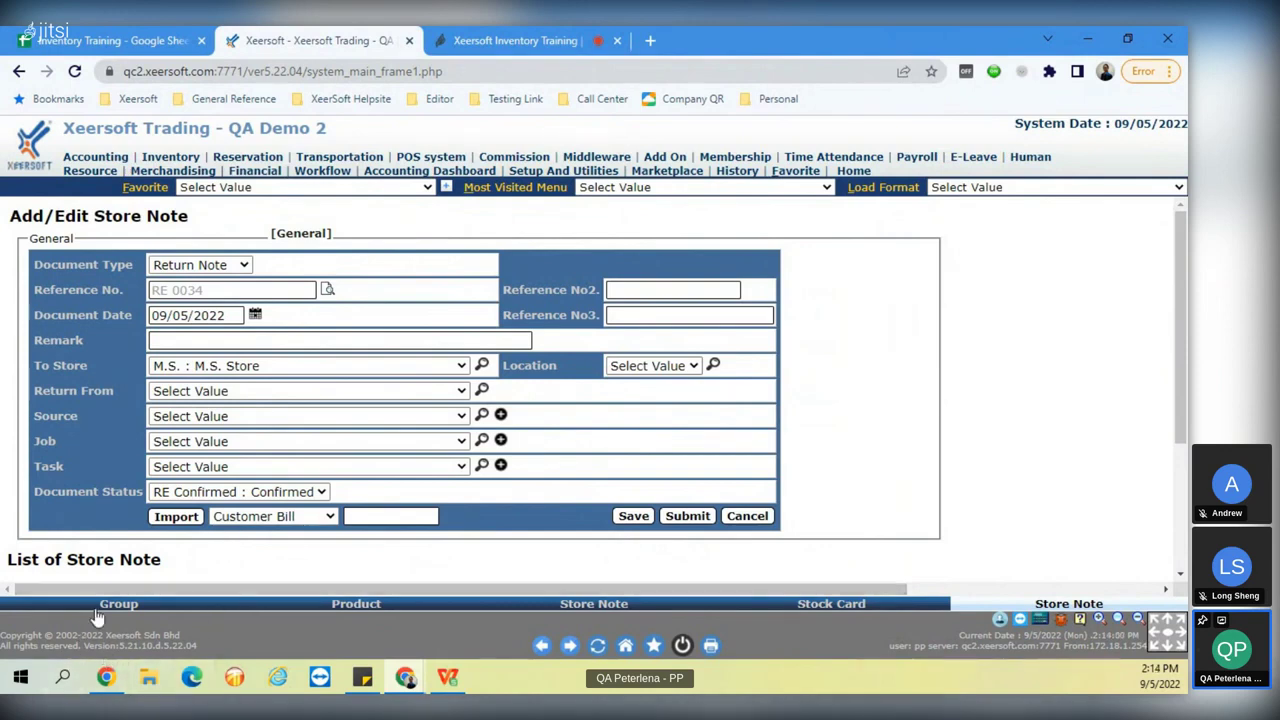
click(127, 608)
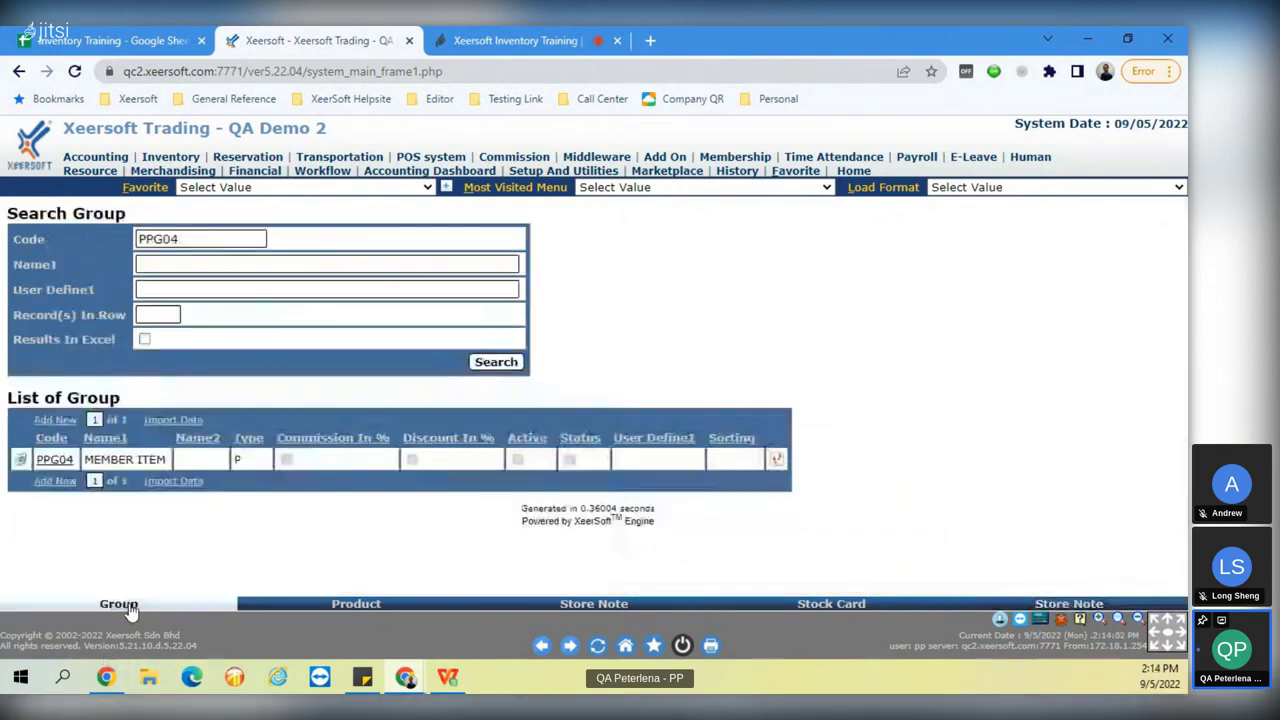
click(156, 160)
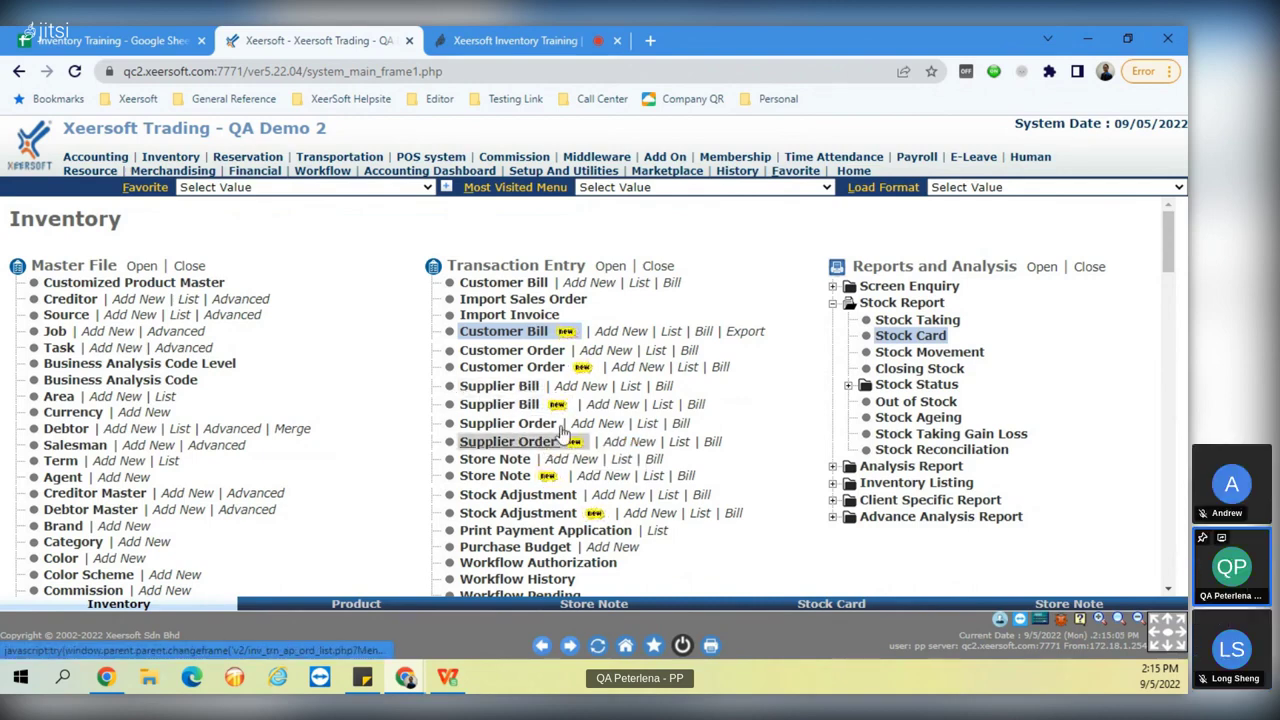
click(598, 424)
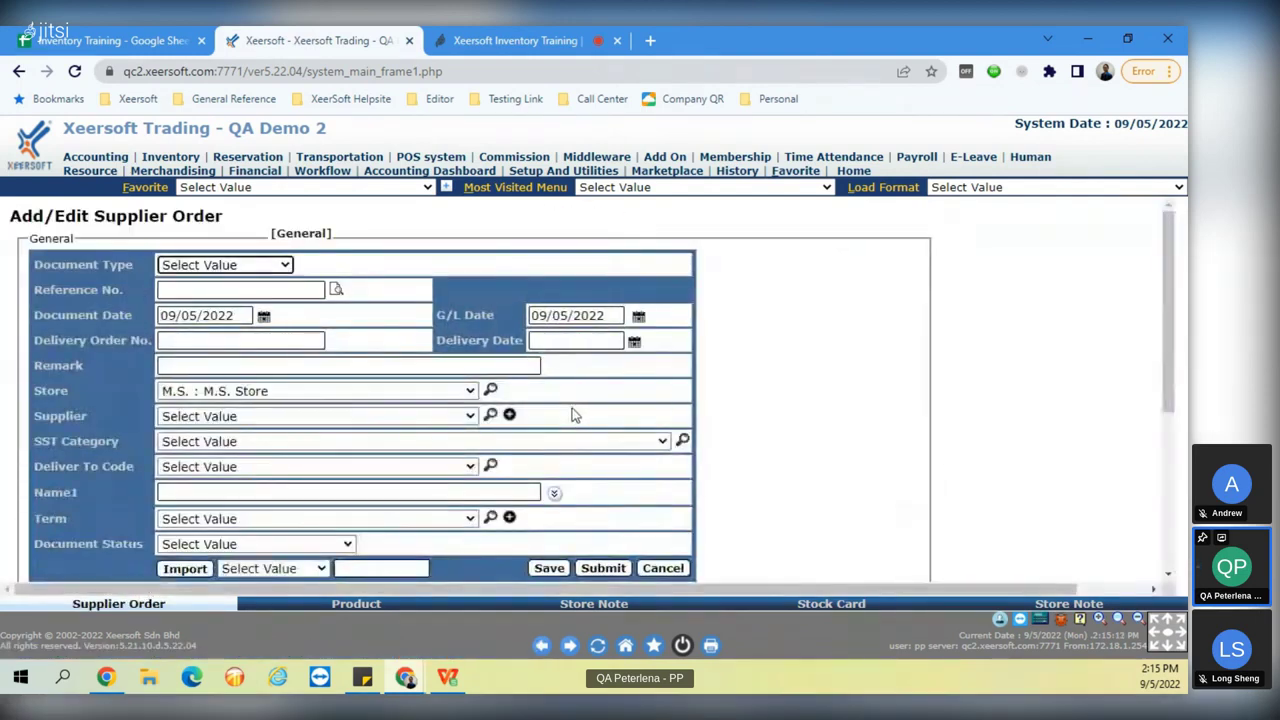
Set the supplier order's document type to Purchase Order and its document date to 08/05/2022.
click(196, 265)
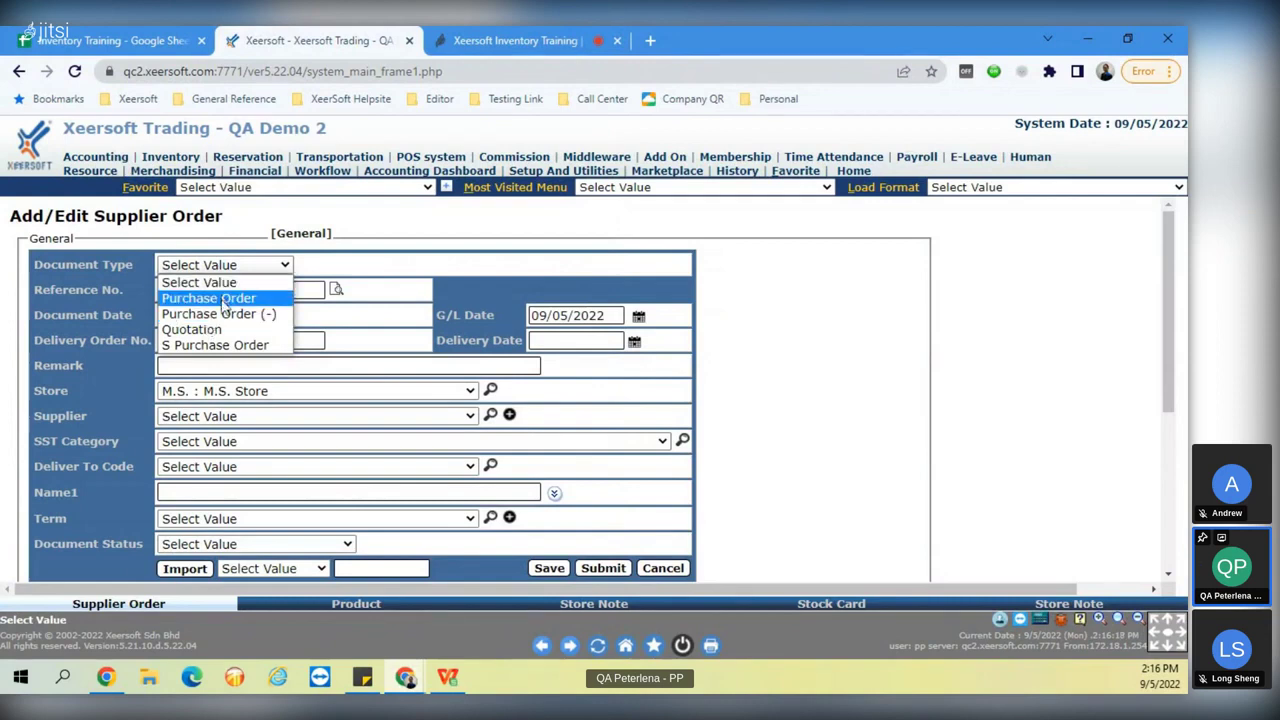
click(449, 308)
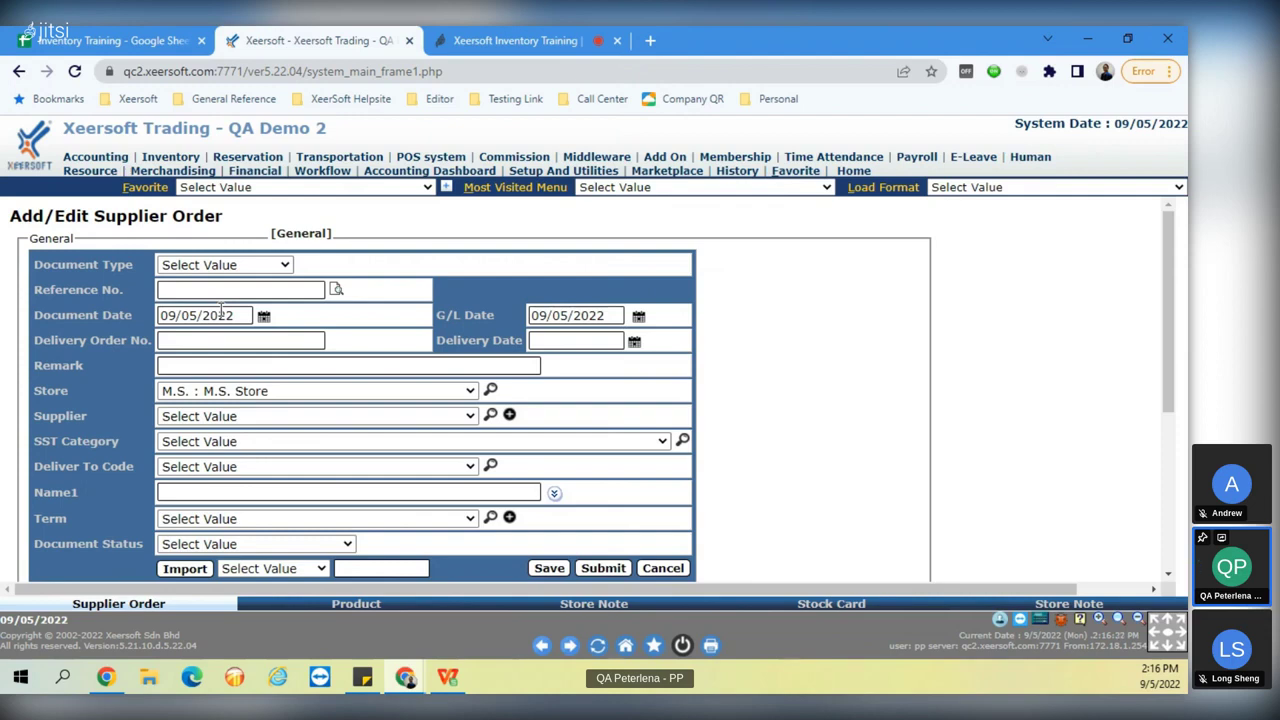
click(204, 266)
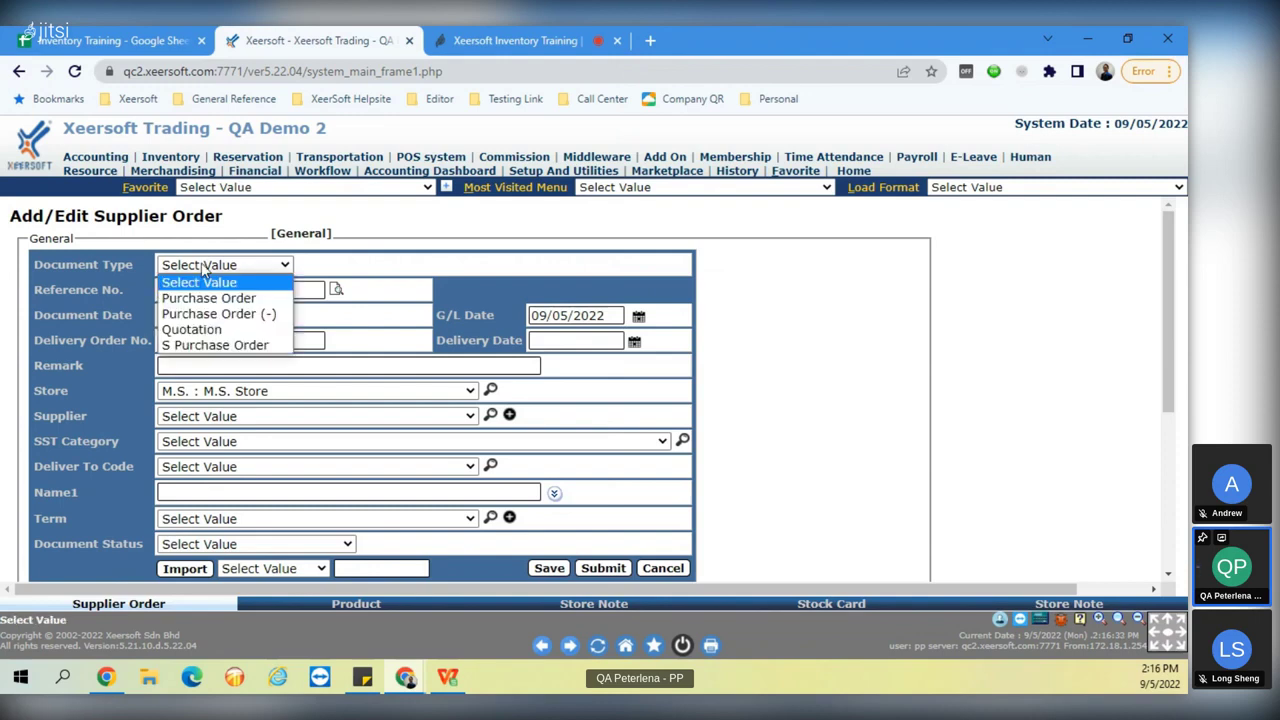
click(208, 298)
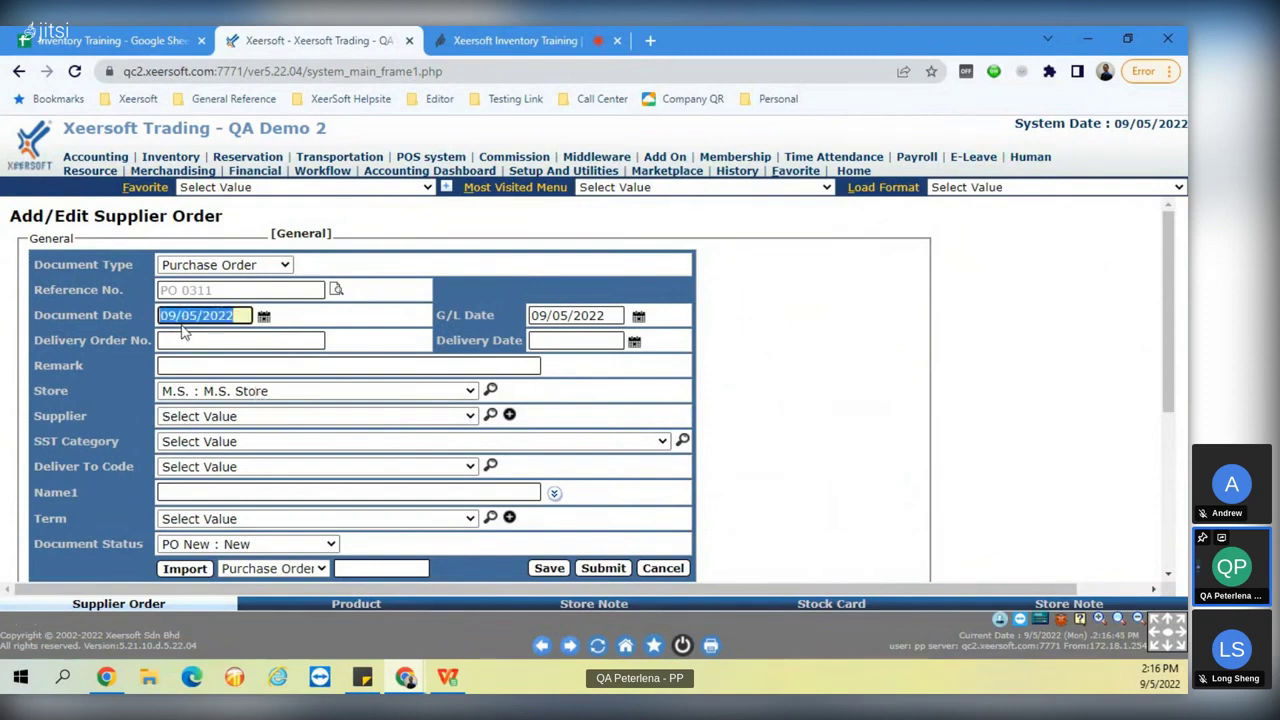
text(08/)
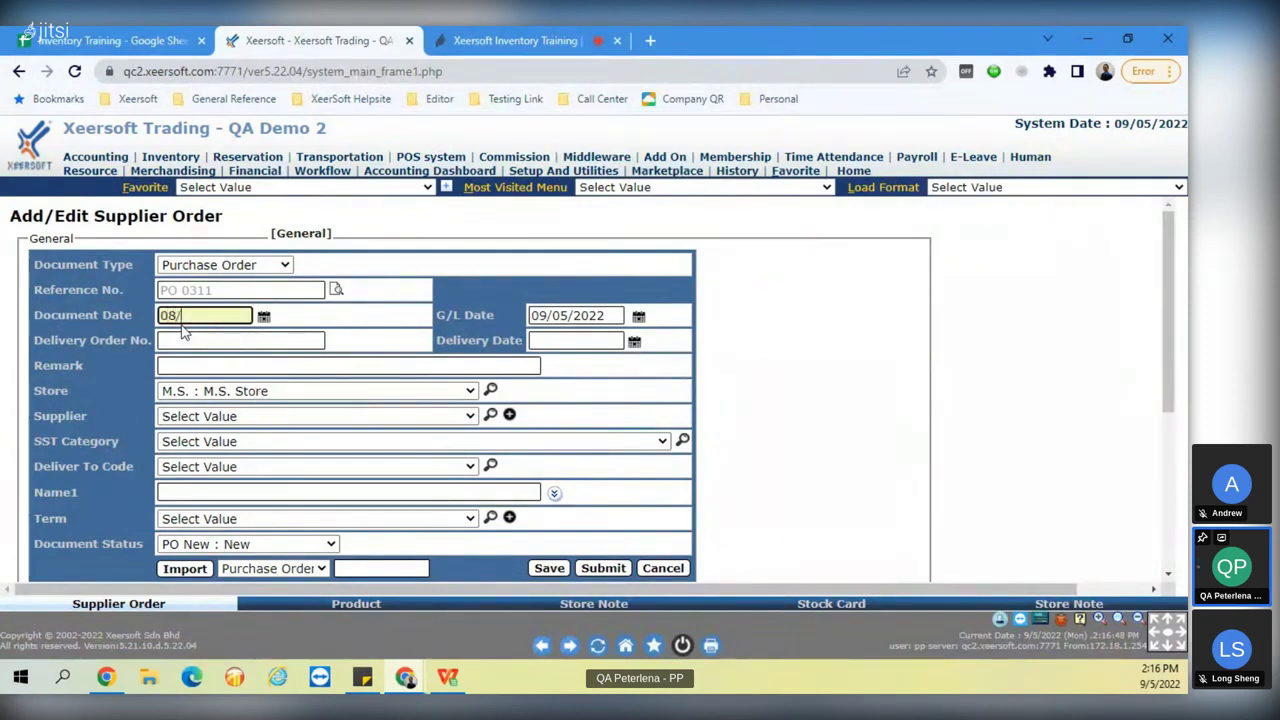
text(05)
Switch to the Book1 workbook in WPS Office and clear the "10 - onwards" stock balance rows, A4:D5, on Sheet4.
click(447, 677)
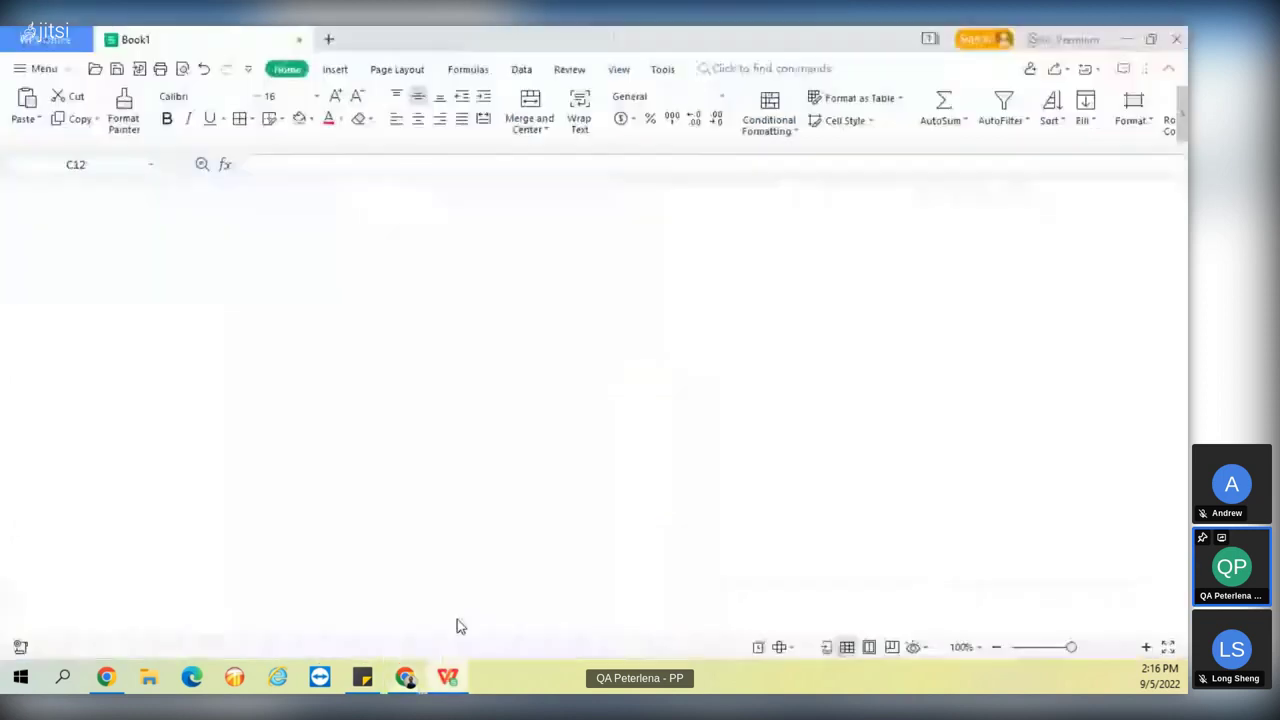
click(468, 208)
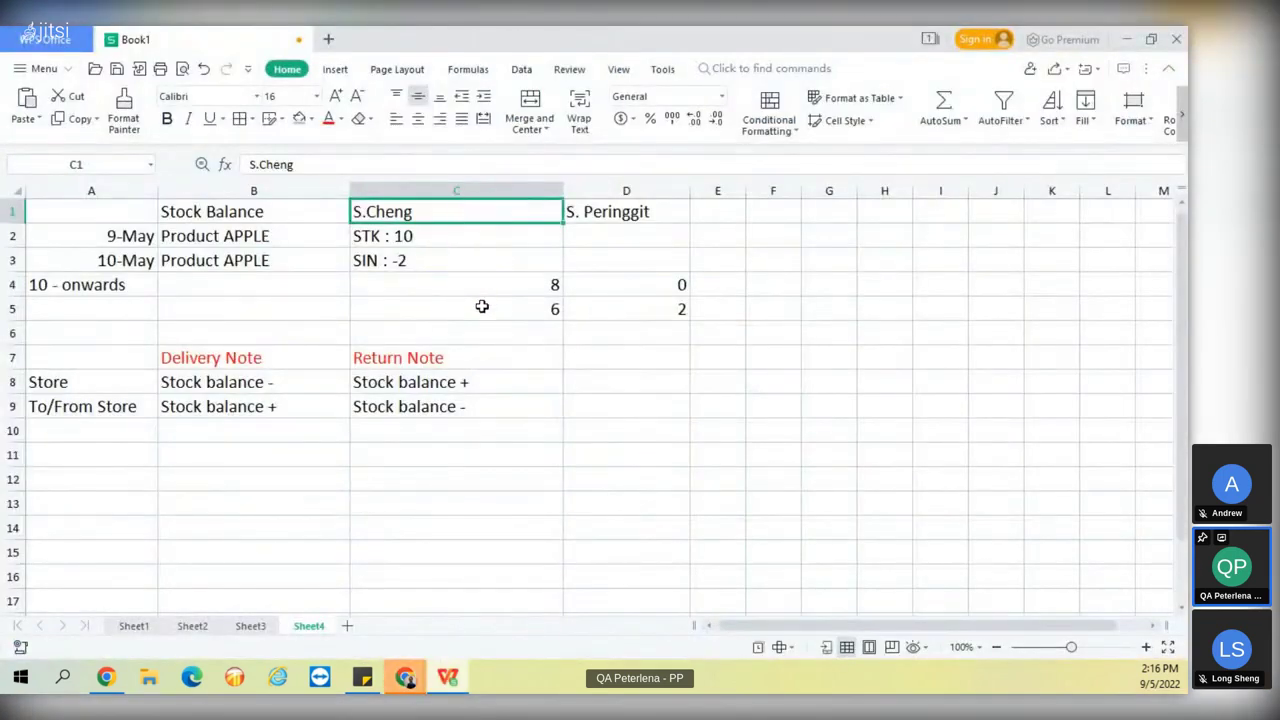
click(623, 213)
drag(550, 287, 543, 314)
drag(149, 286, 582, 313)
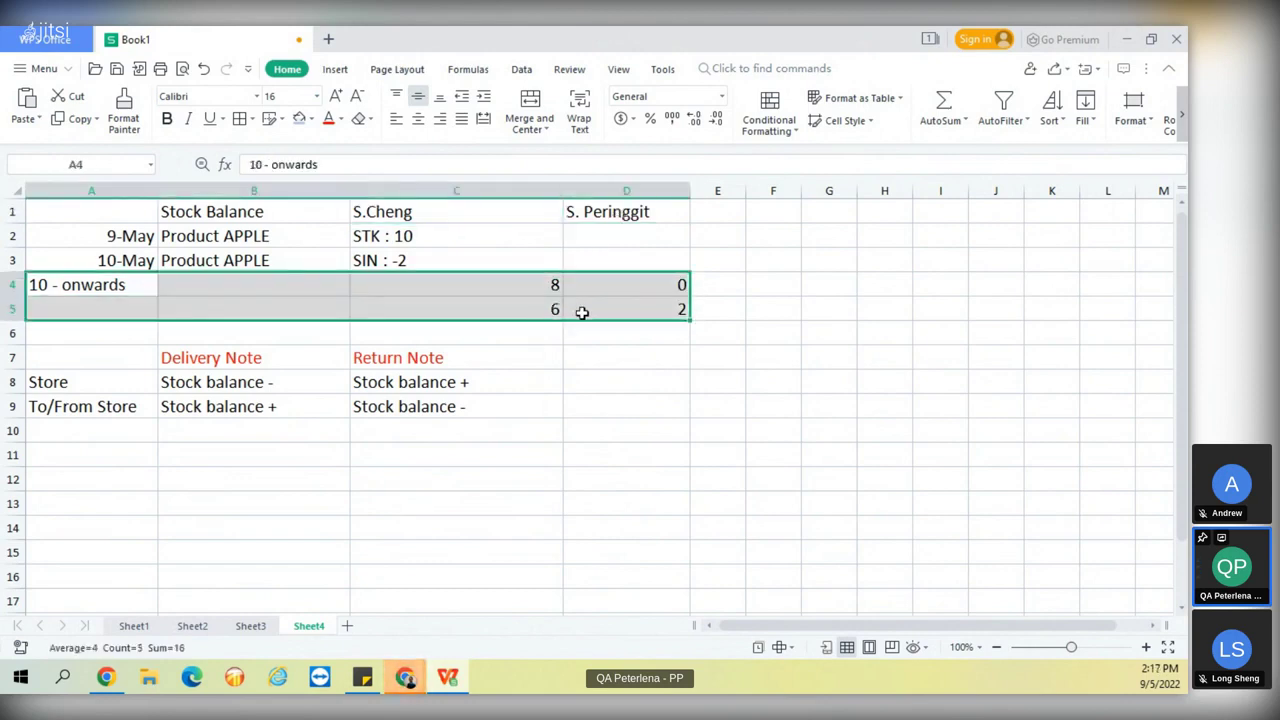
key(Delete)
click(623, 211)
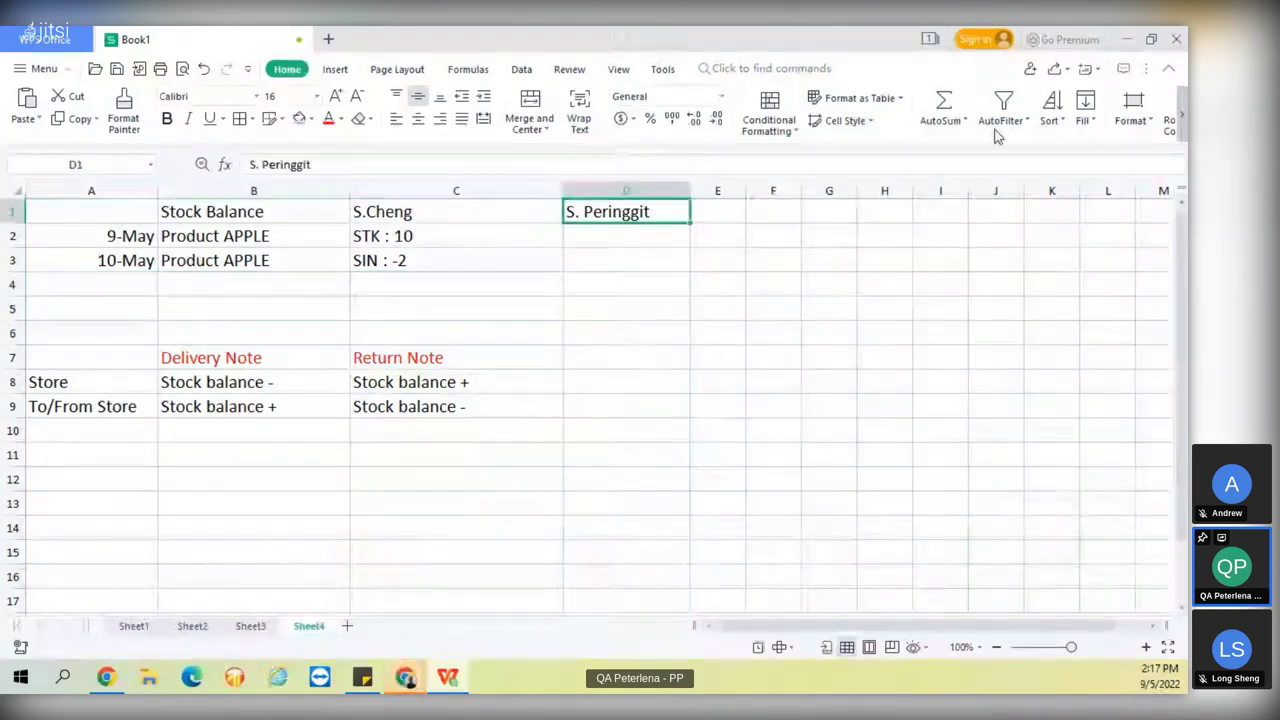
Return to the Xeersoft supplier order and set its store to PPS01 : PERINGGIT.
key(alt+Tab)
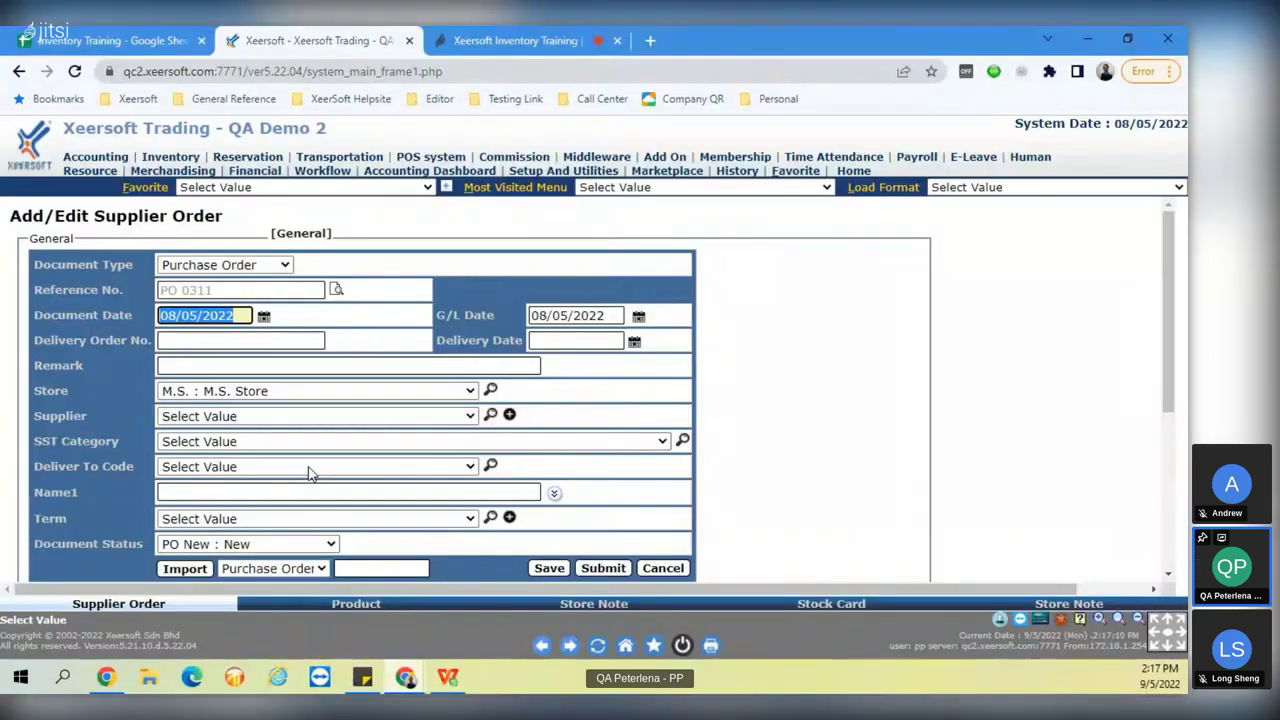
click(190, 399)
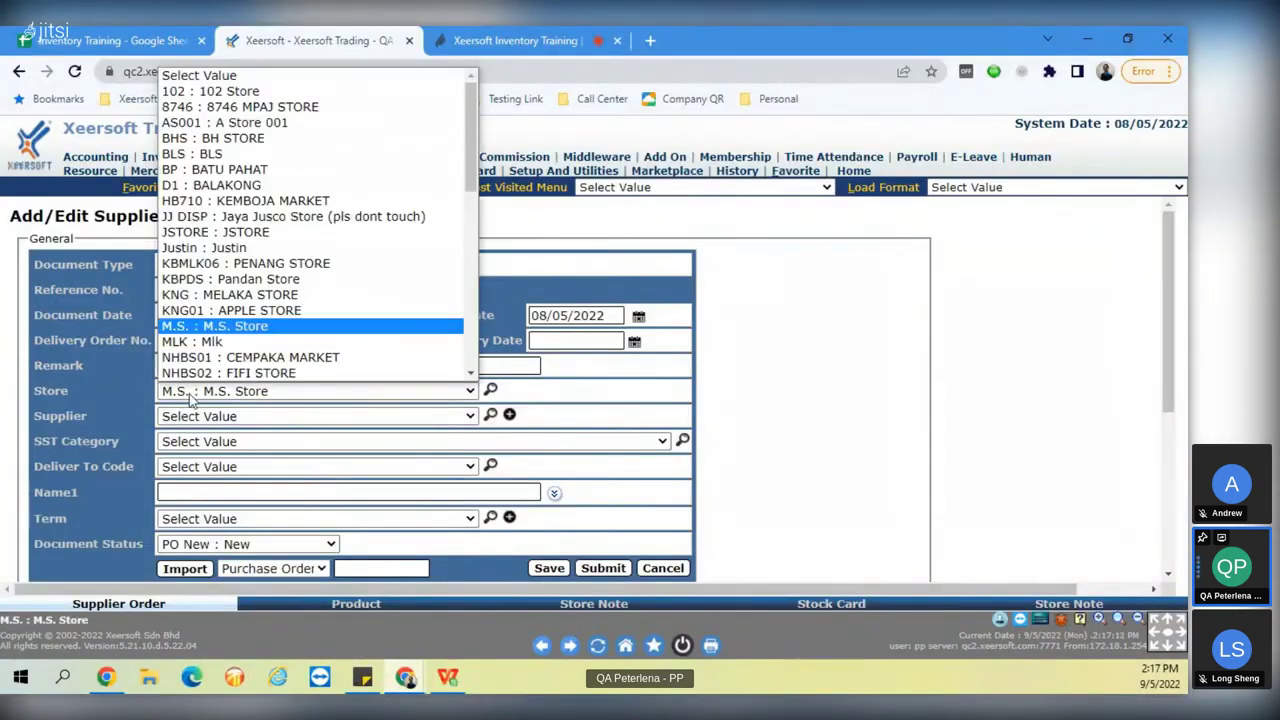
key(p)
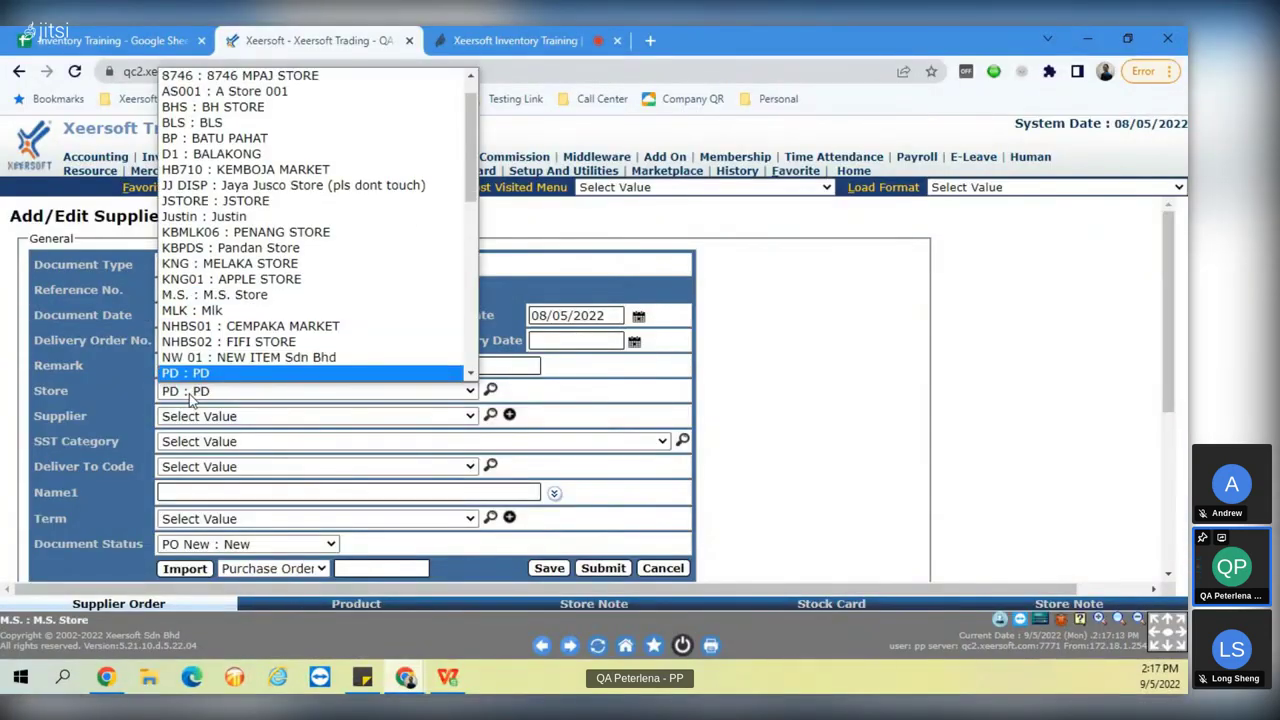
click(491, 391)
text(cler)
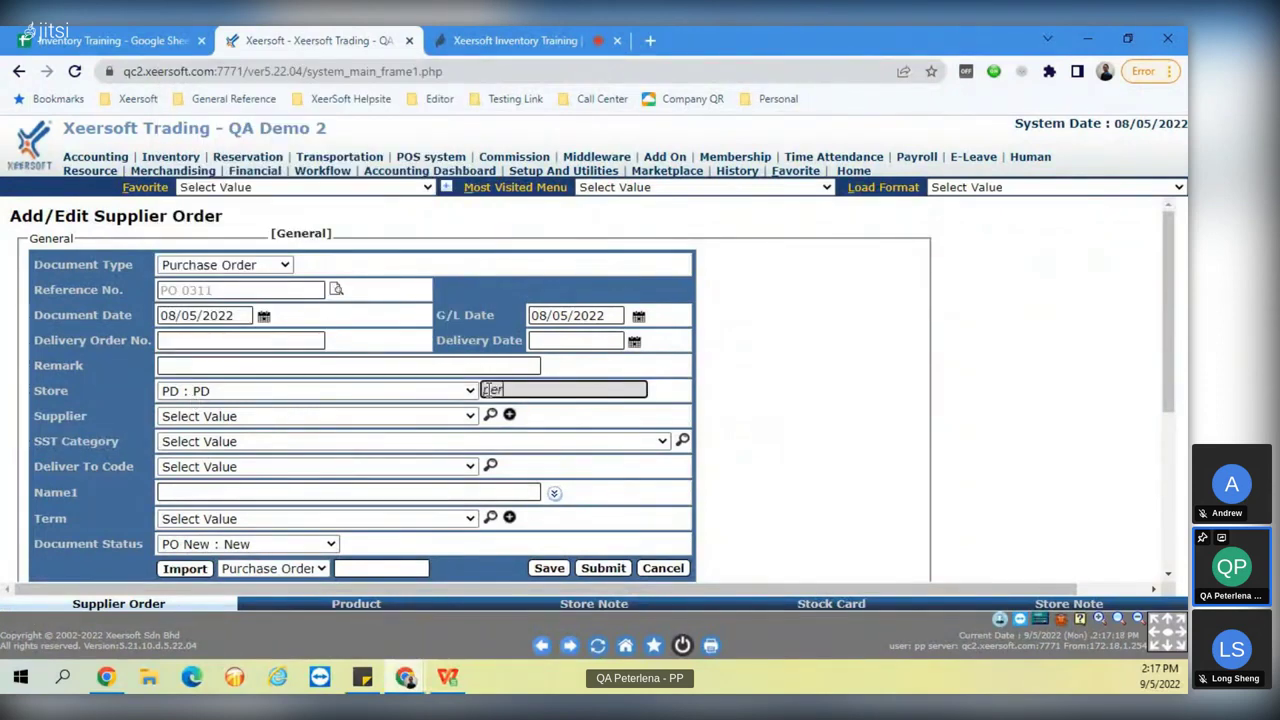
text(in)
key(Return)
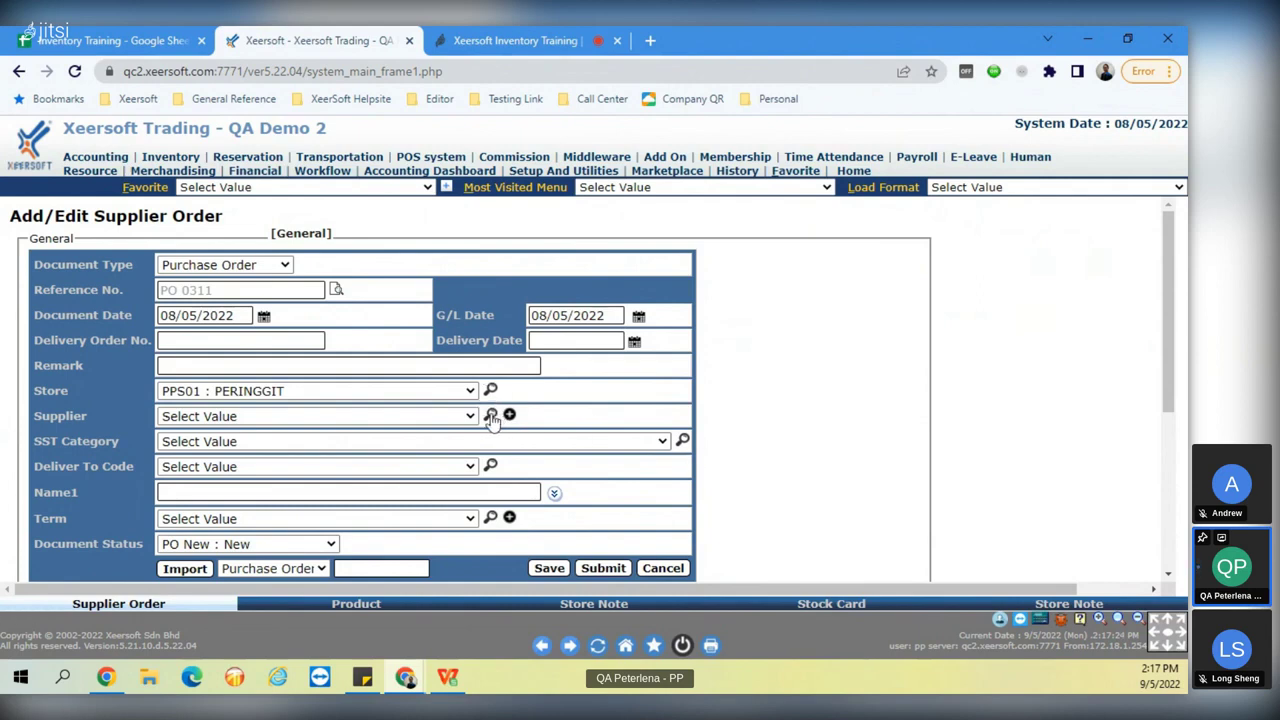
Set the purchase order's supplier to PPC02 : ANS FOOD SUPPLIER SDN BHD.
click(490, 416)
text(pbc0)
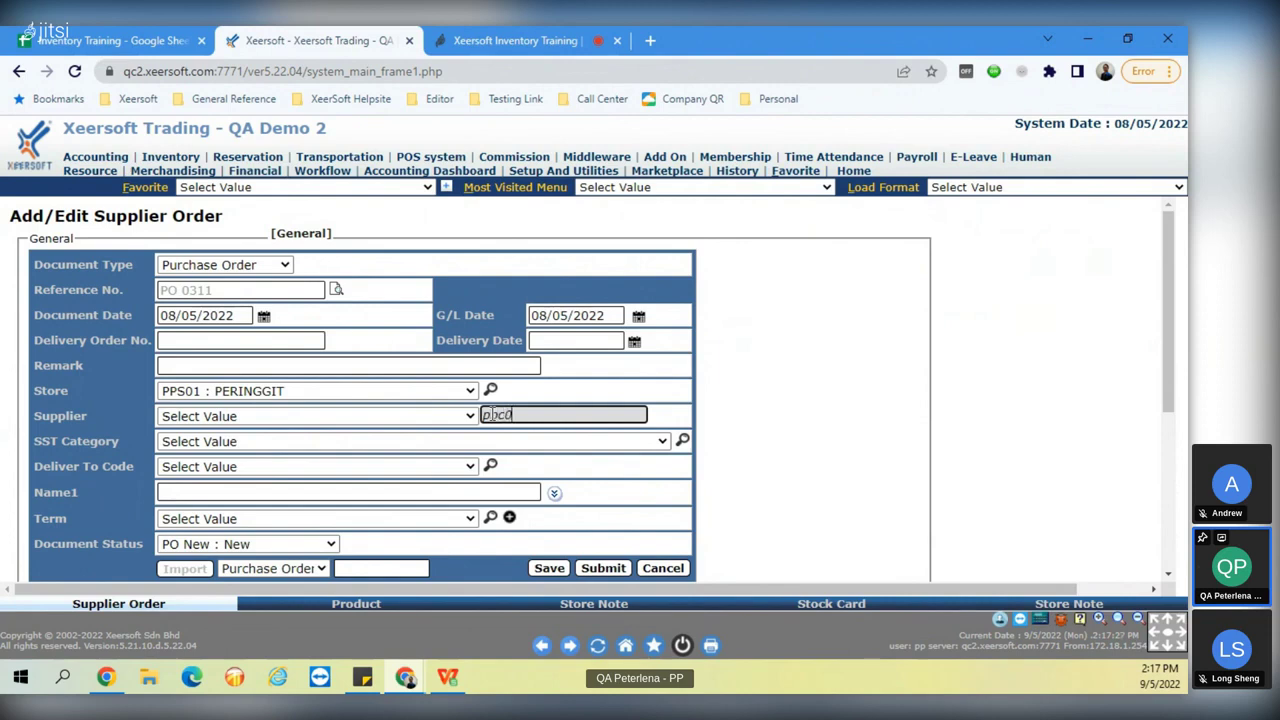
key(Return)
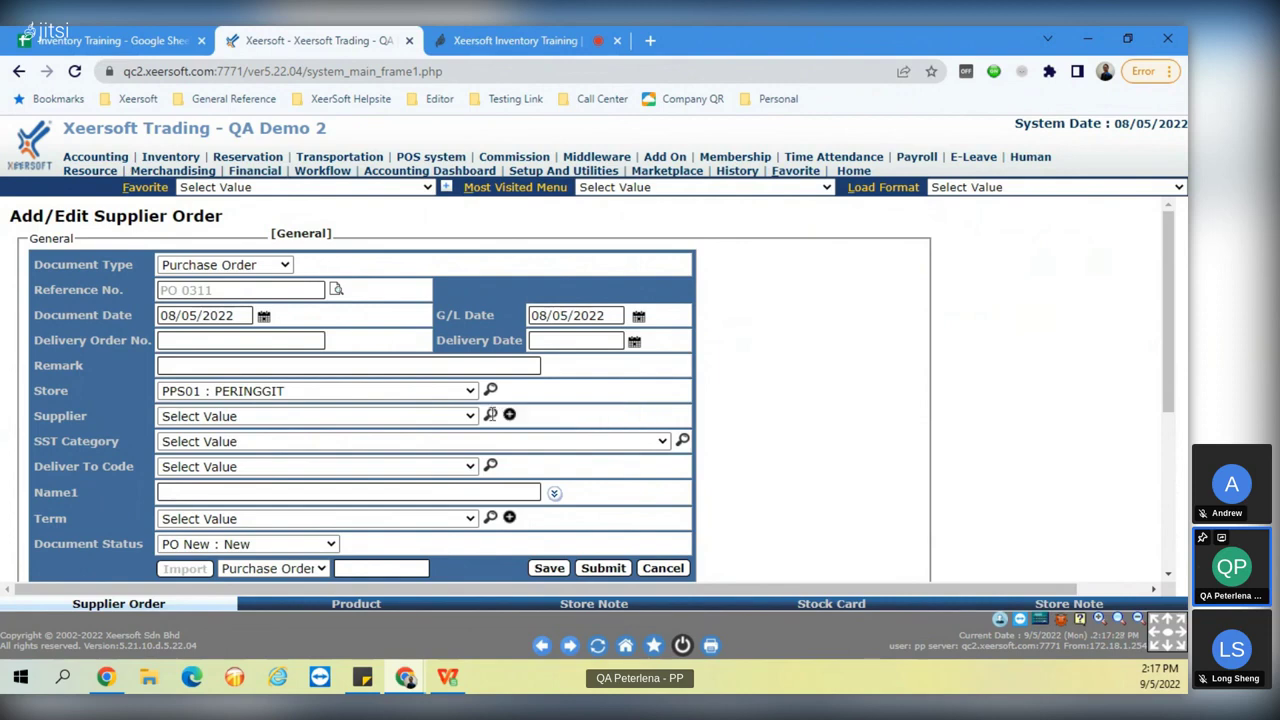
click(287, 420)
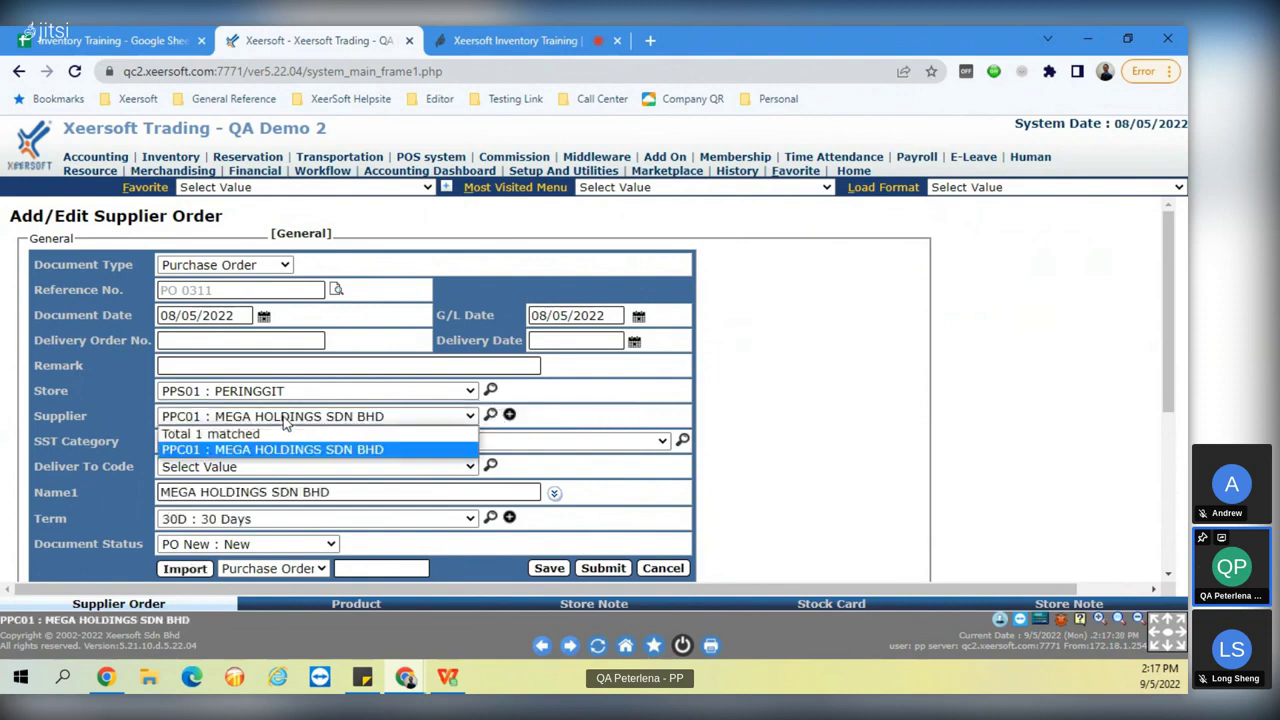
click(474, 420)
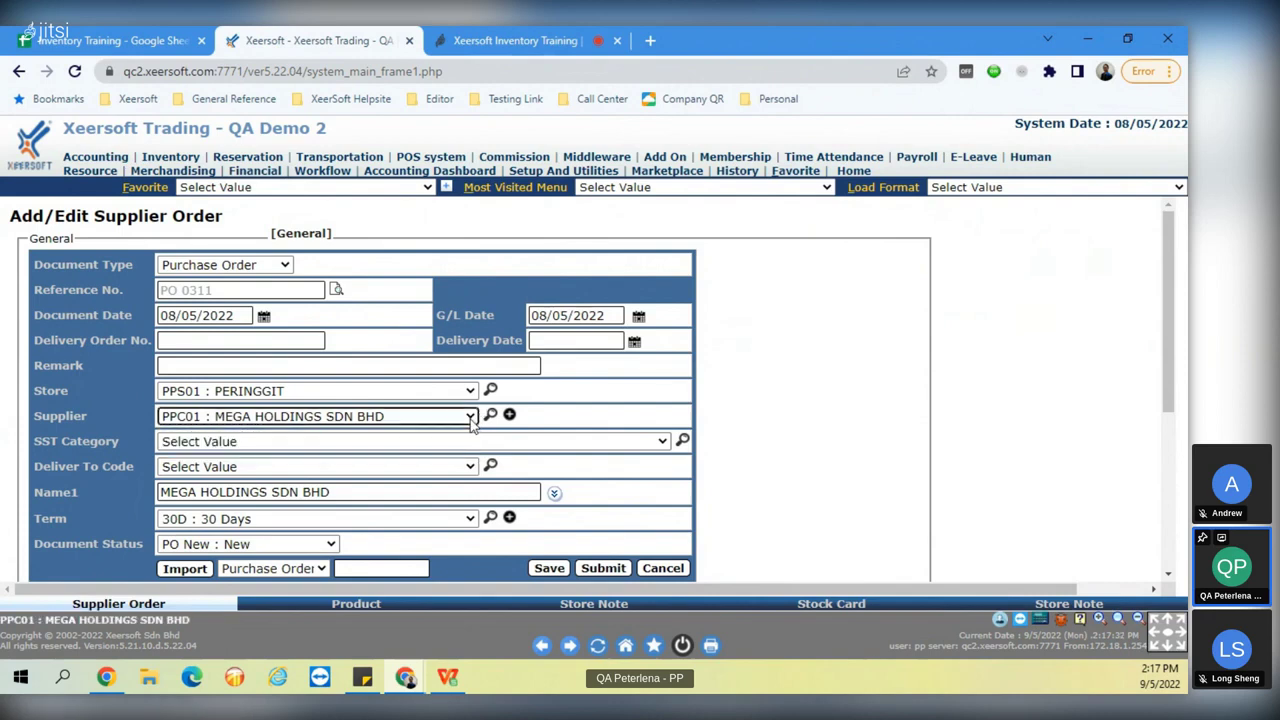
click(491, 417)
key(Return)
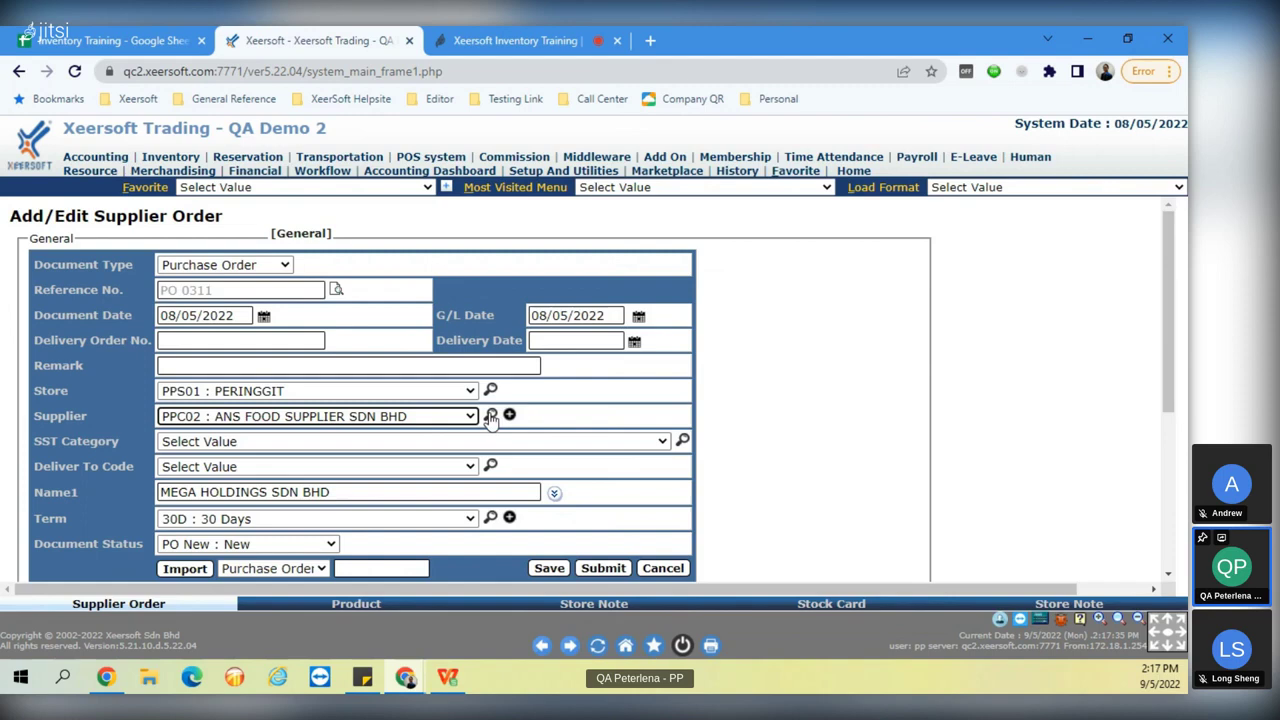
Add product MI001 (APPLE) as the first line of the purchase order with a quantity of 15.
scroll(491, 418, down, 3)
click(46, 503)
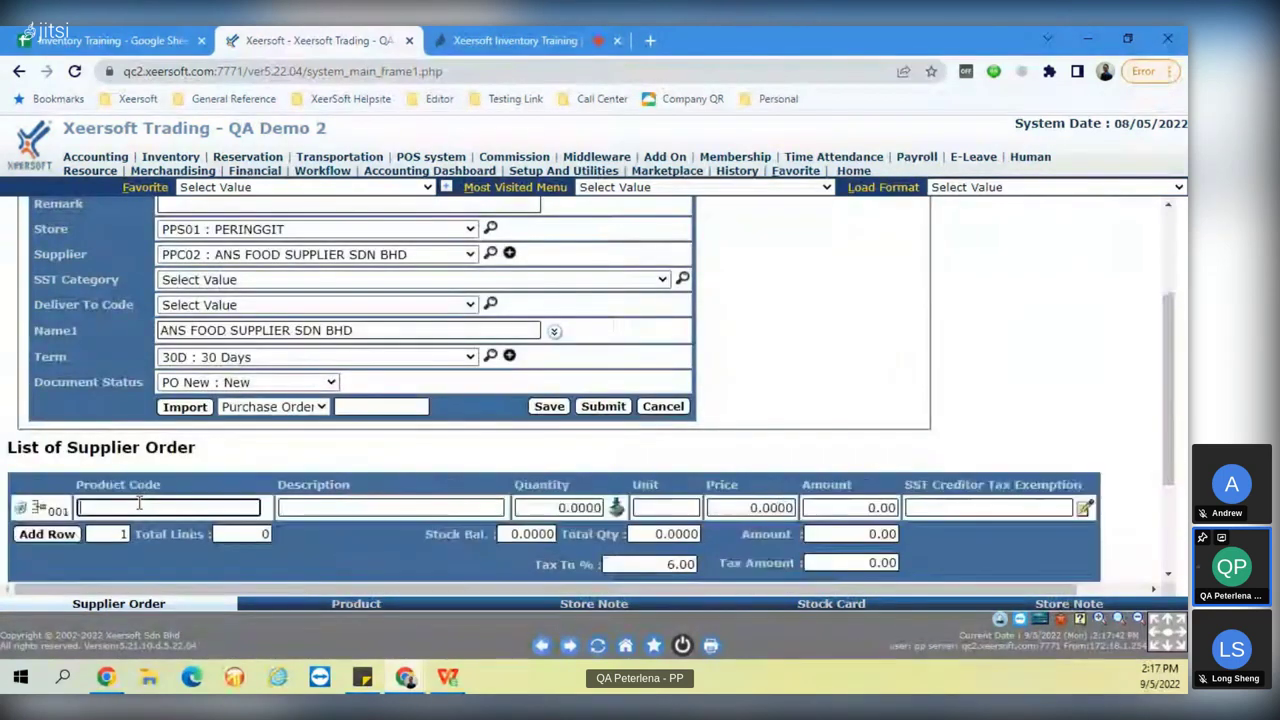
text(mi001)
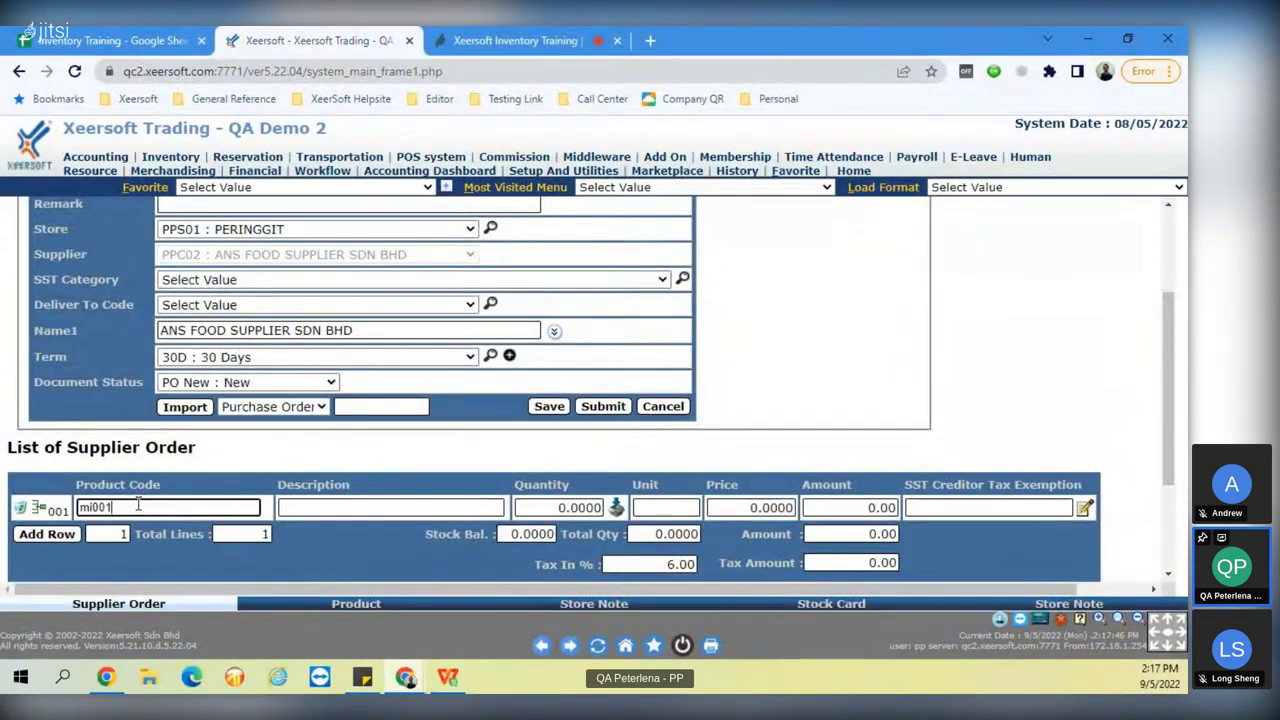
key(Tab)
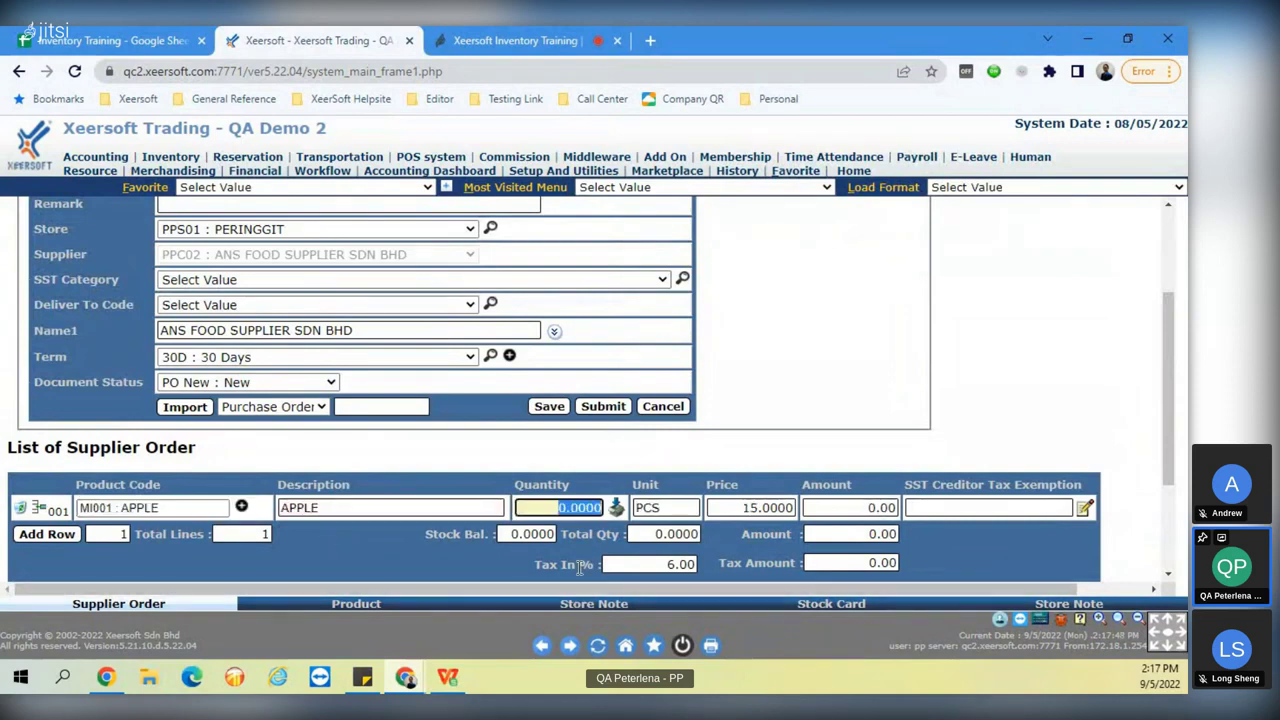
text(15)
scroll(1176, 408, up, 2)
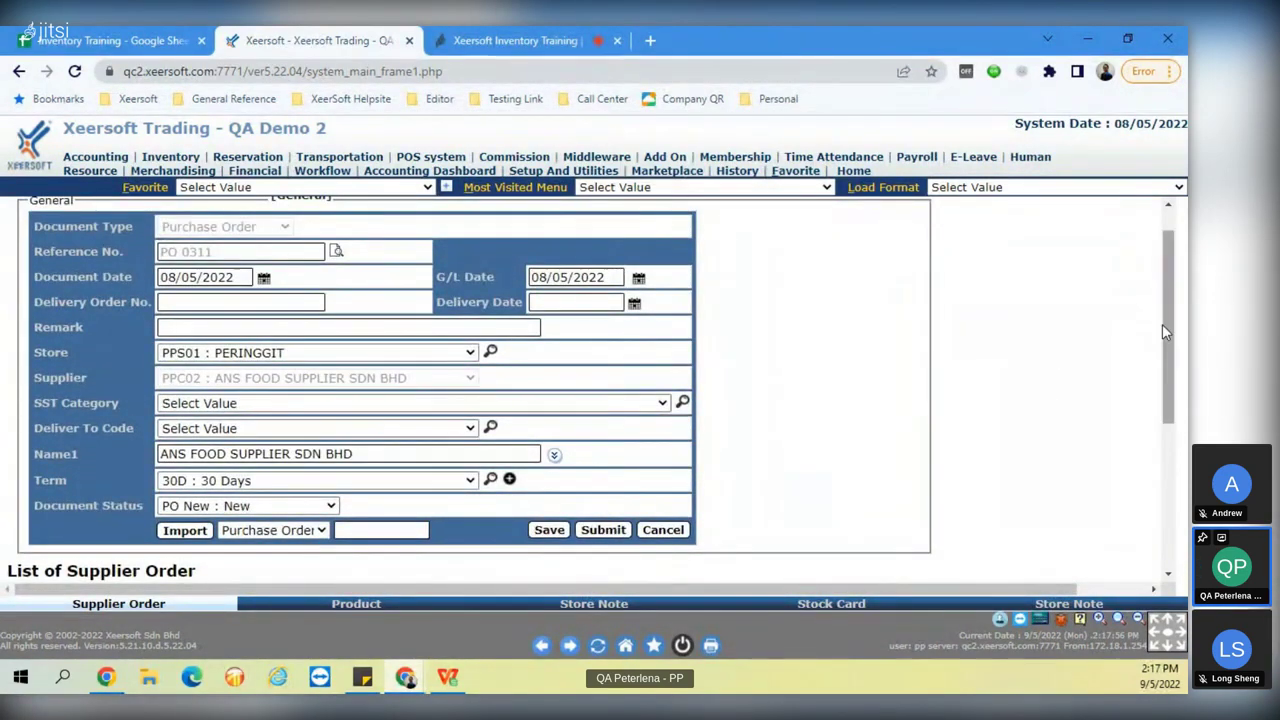
scroll(1162, 324, down, 2)
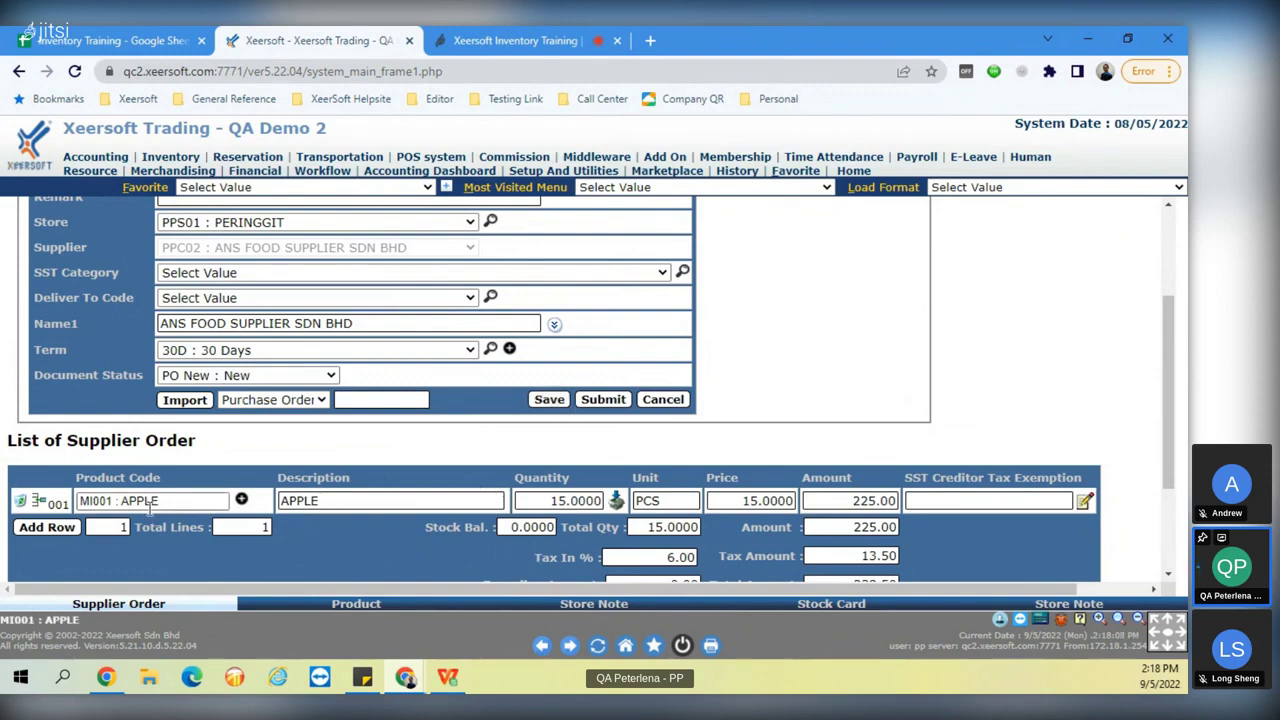
Open the Stock Card report and set both ends of its store code range to PPS01 : PERINGGIT.
scroll(225, 400, up, 3)
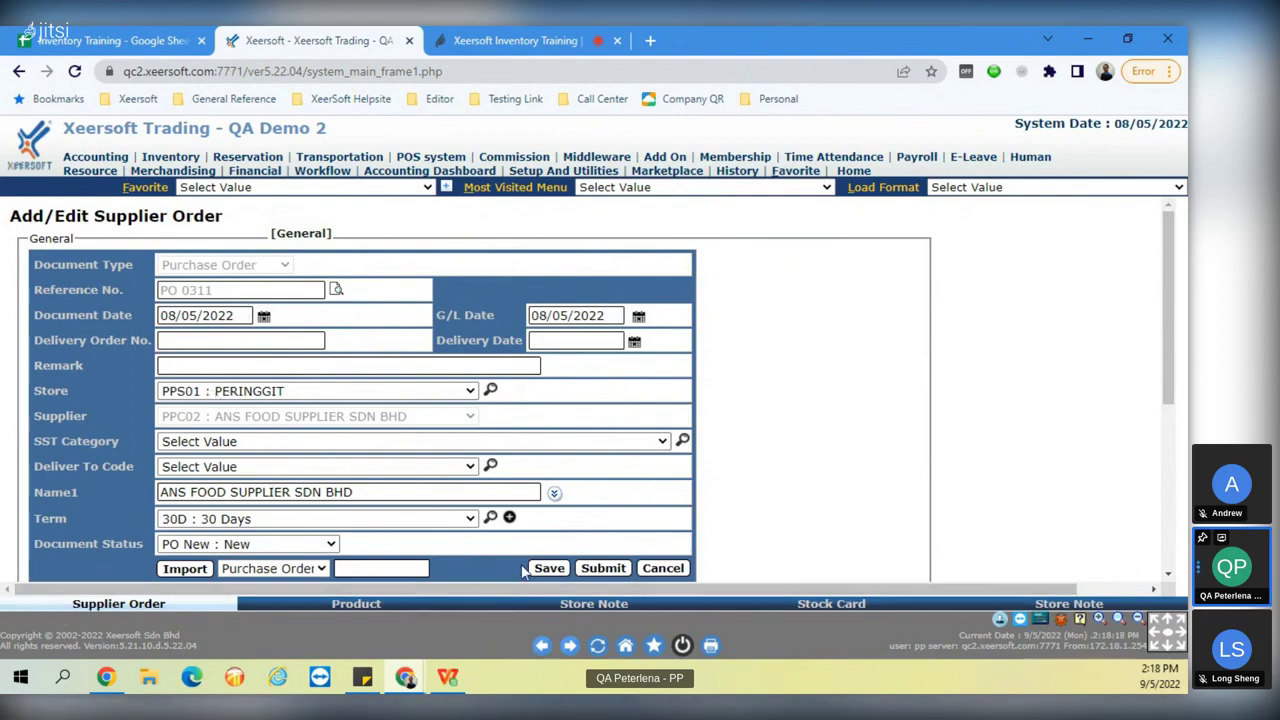
click(829, 604)
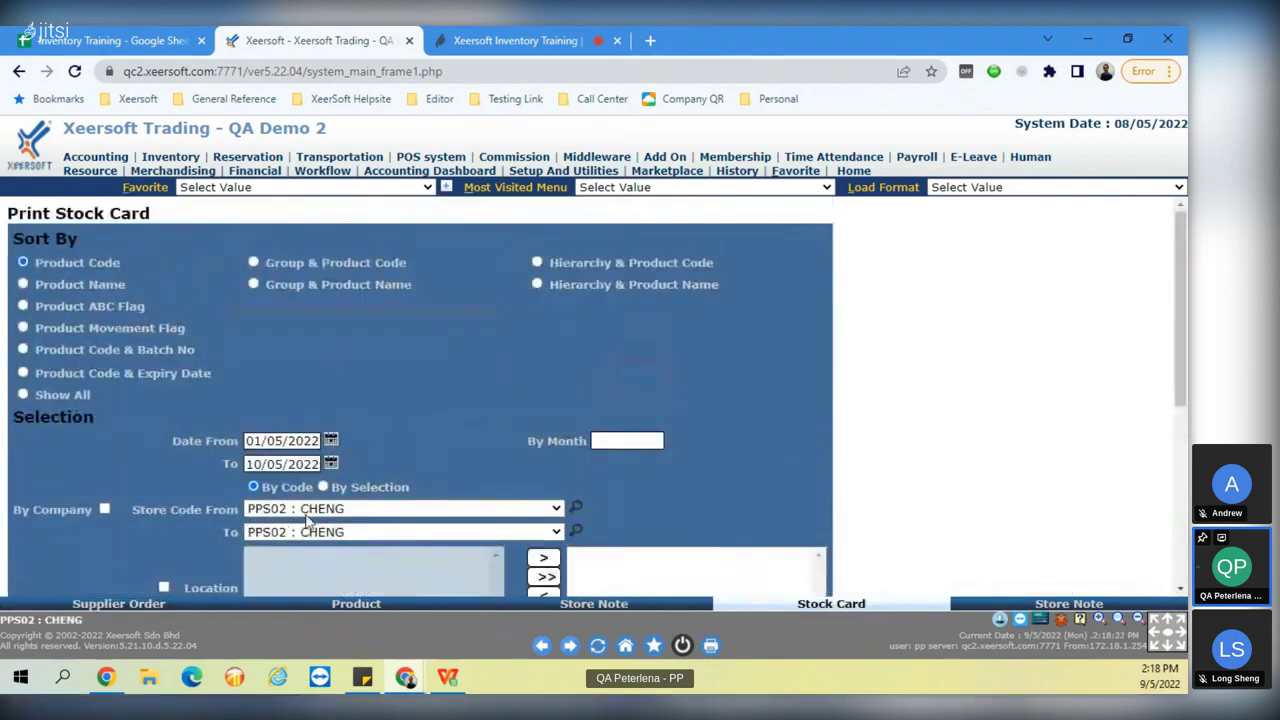
click(308, 519)
click(575, 507)
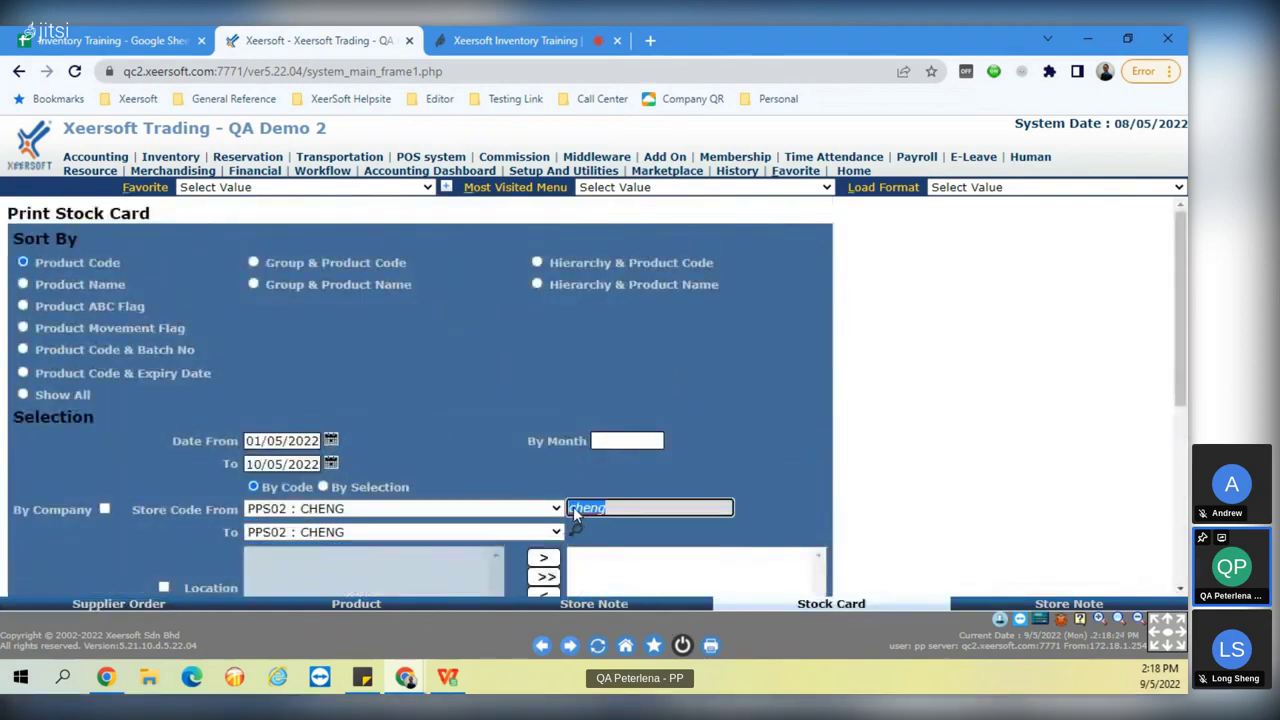
text(perin)
key(Return)
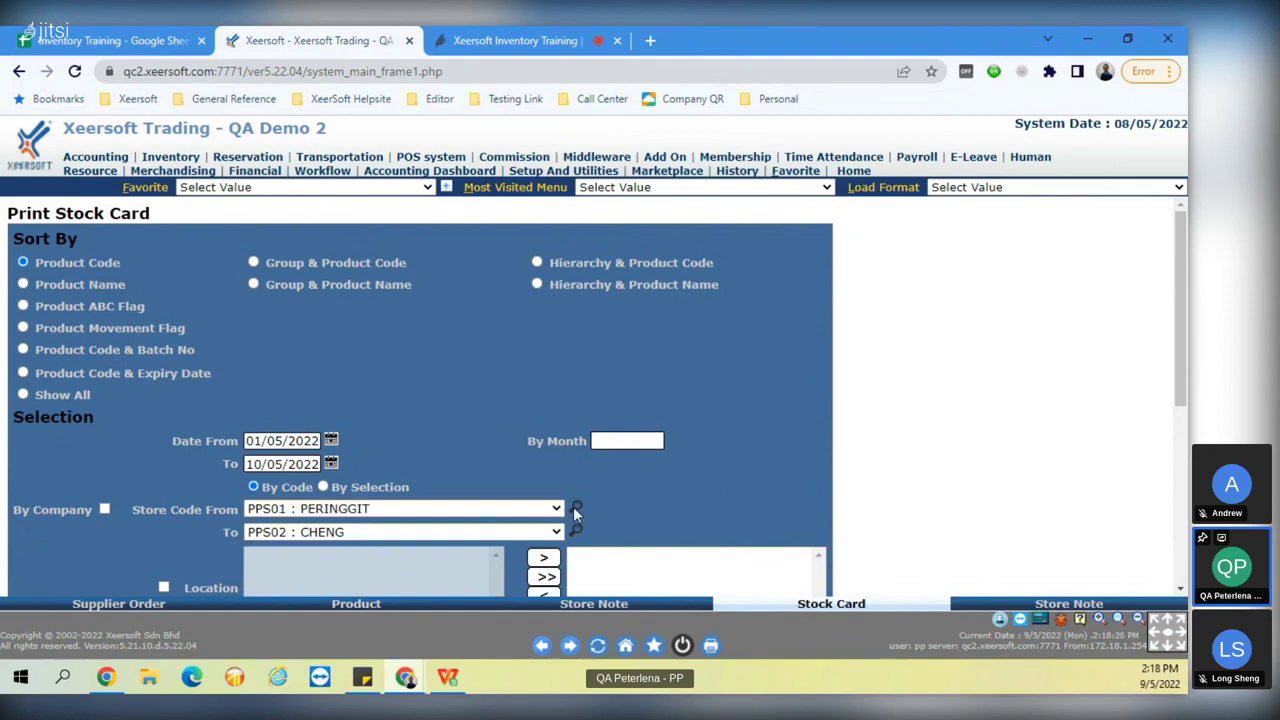
click(575, 529)
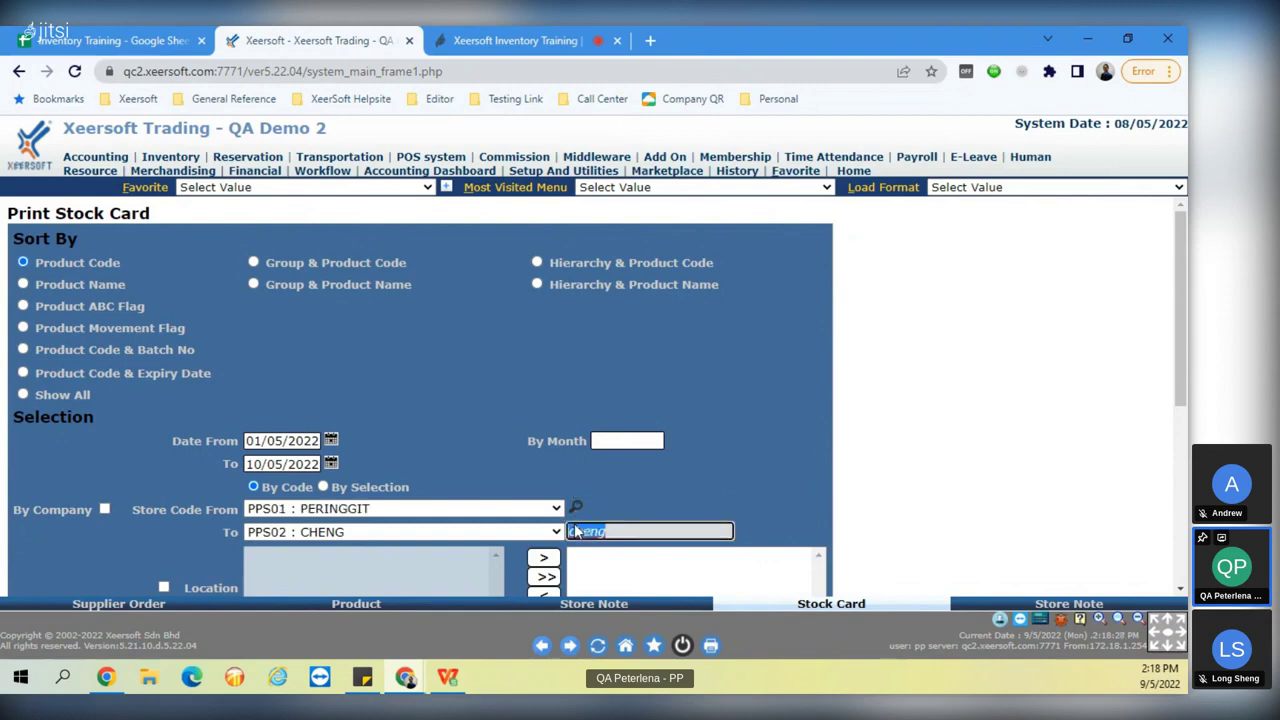
text(peri)
key(Return)
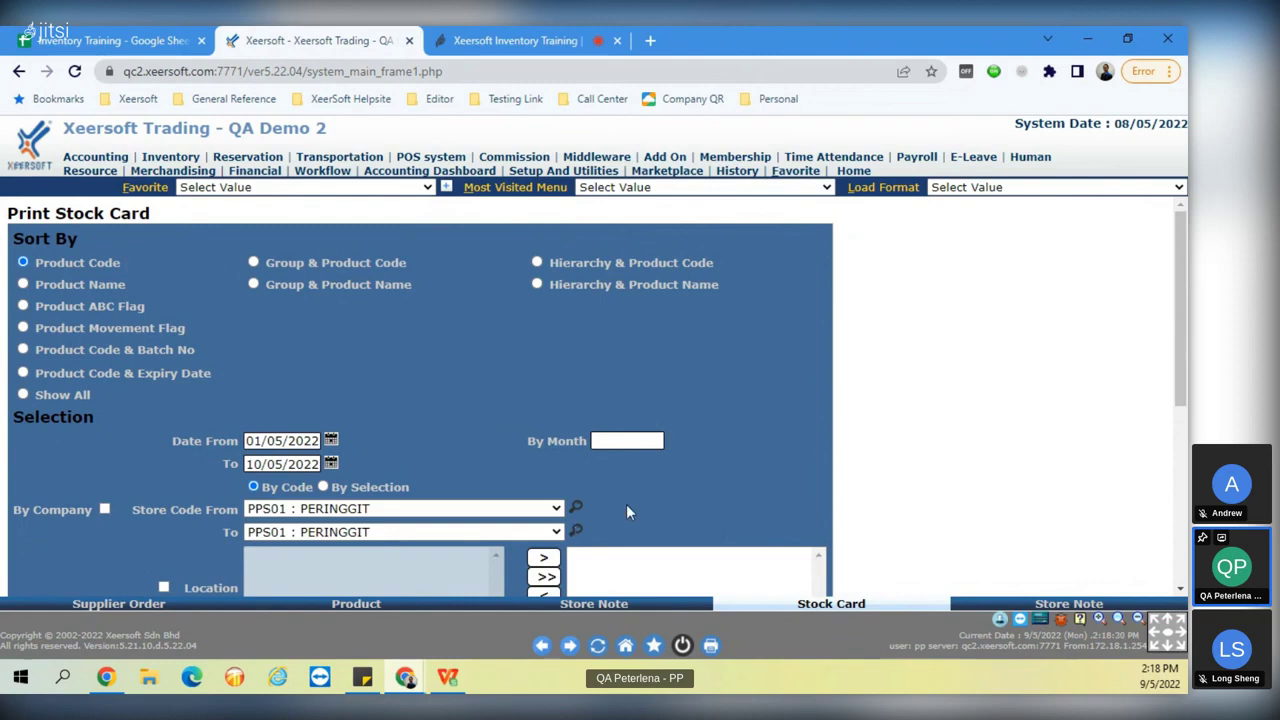
scroll(651, 505, down, 3)
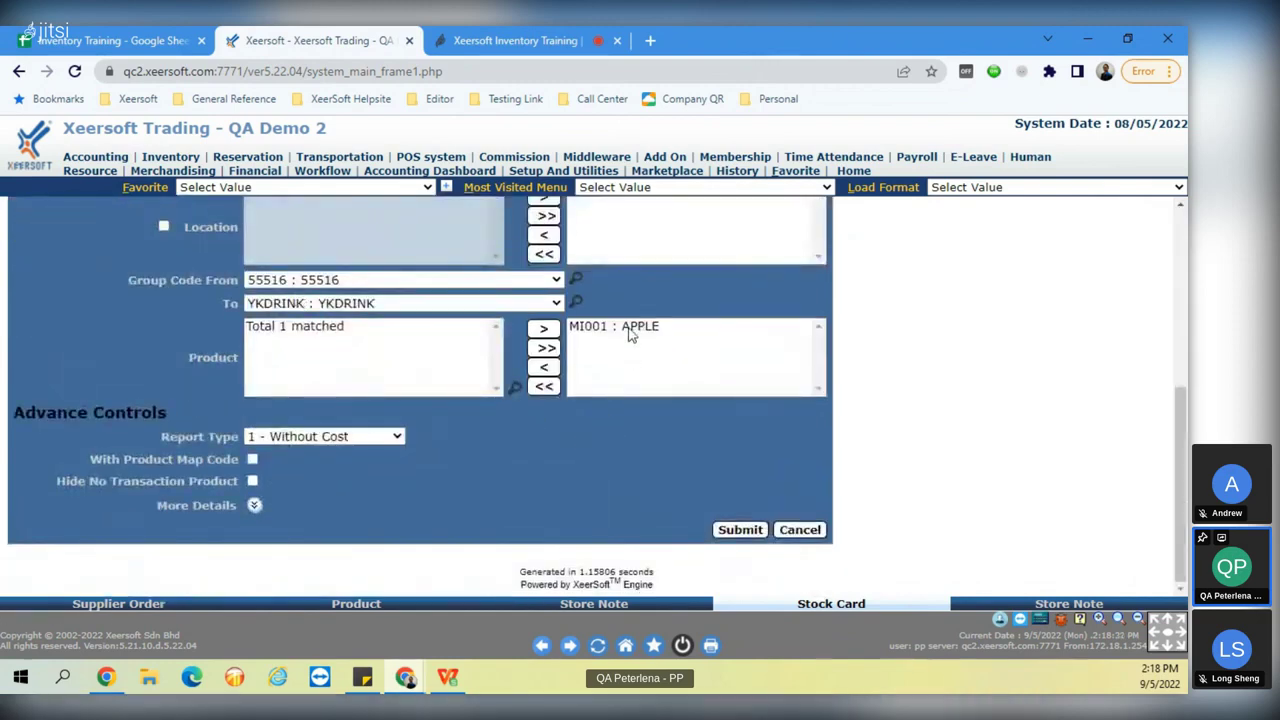
Return to the supplier order for ANS FOOD SUPPLIER SDN BHD and set its document status to PO Confirmed.
click(145, 605)
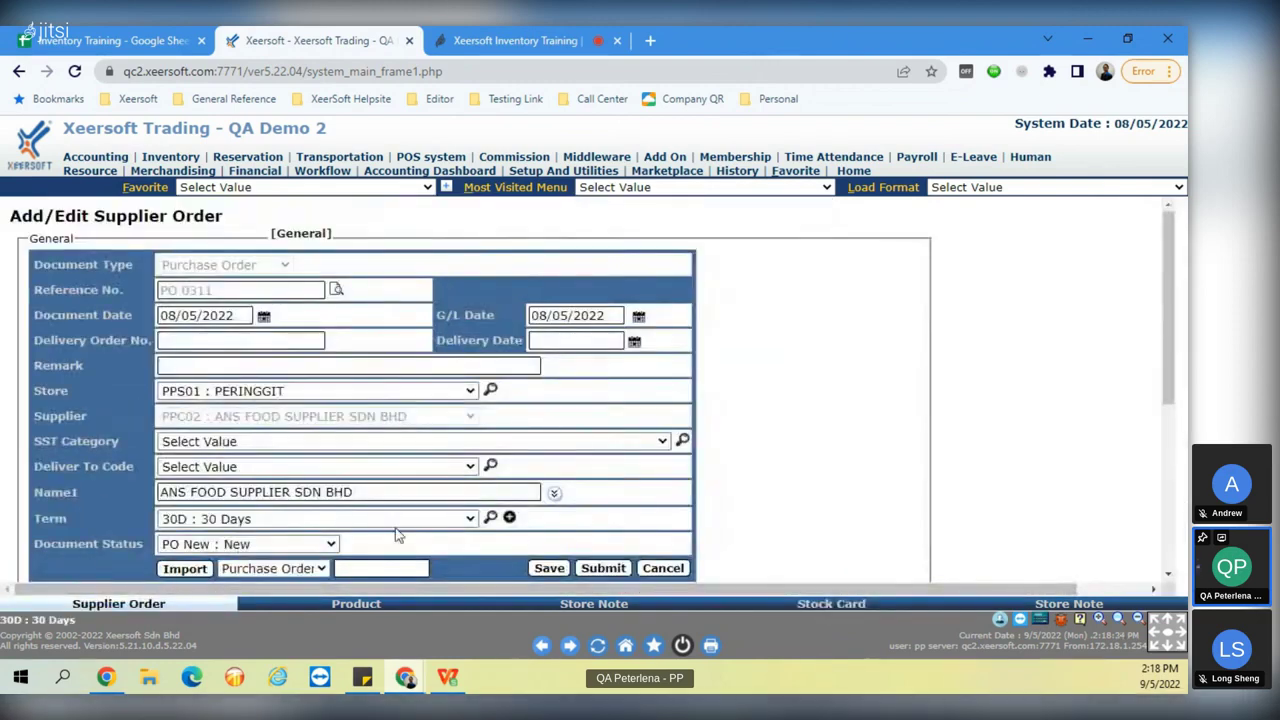
click(1137, 619)
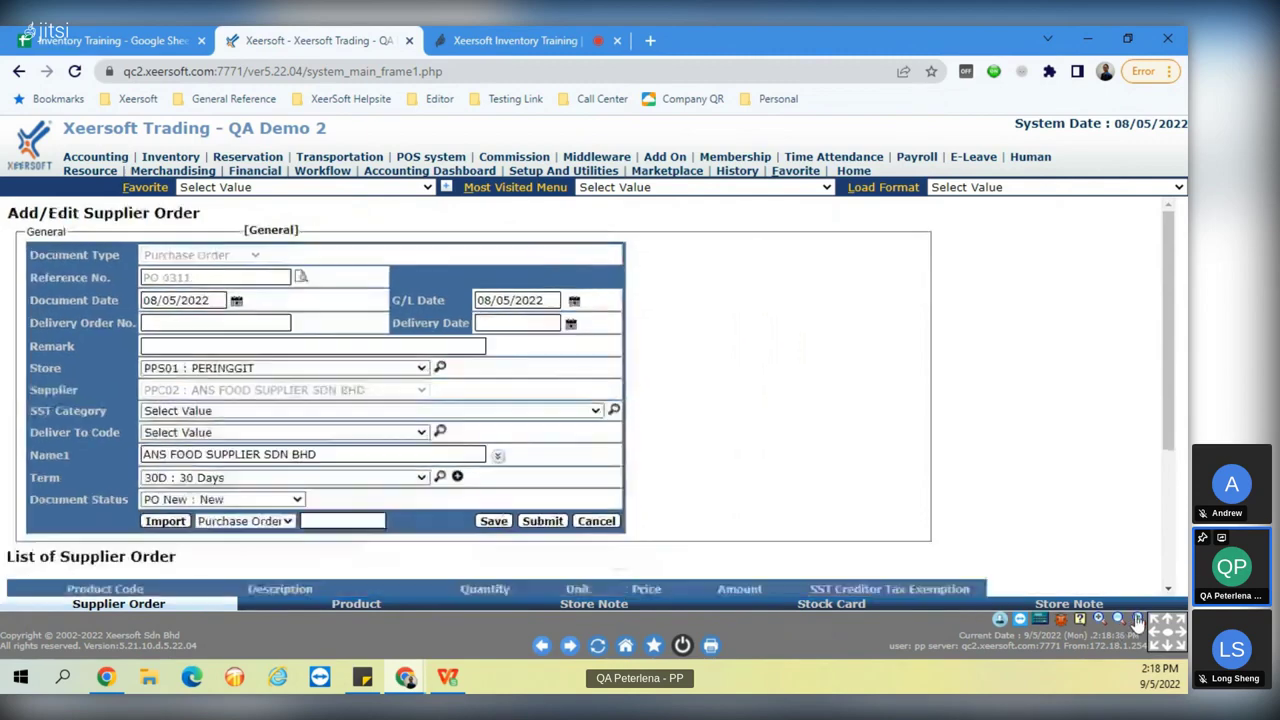
drag(1173, 362, 1176, 377)
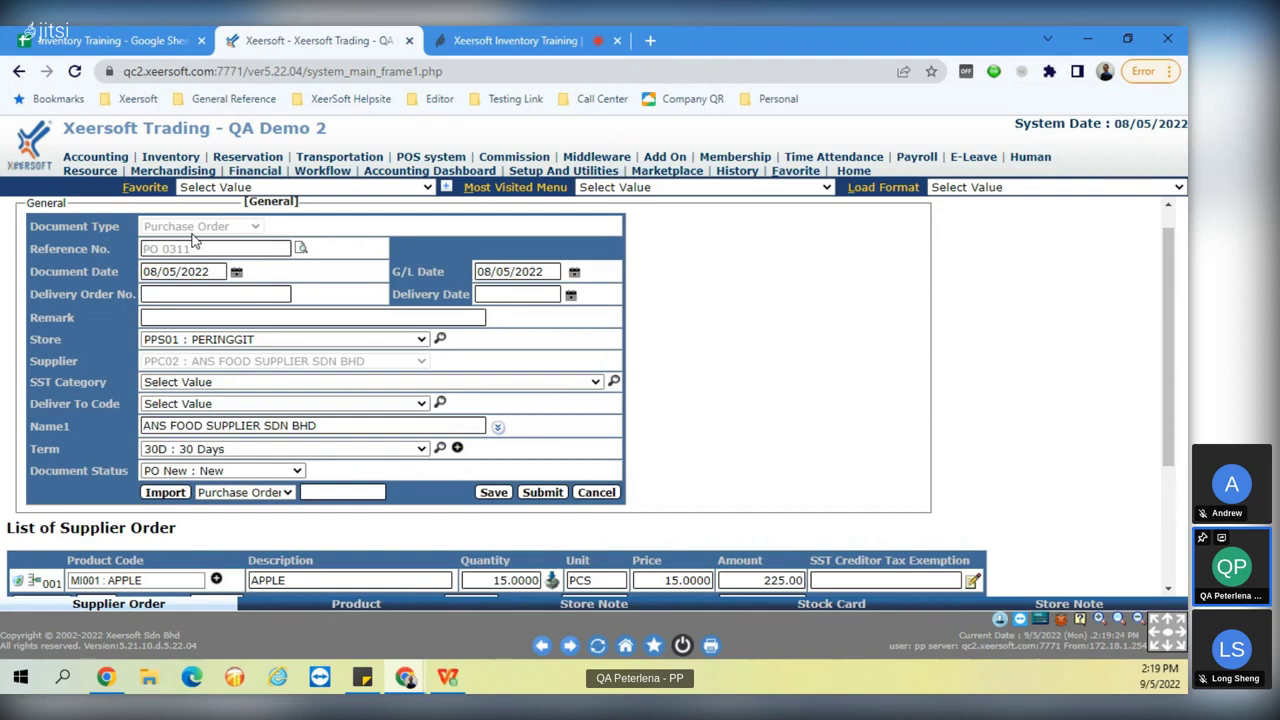
click(225, 472)
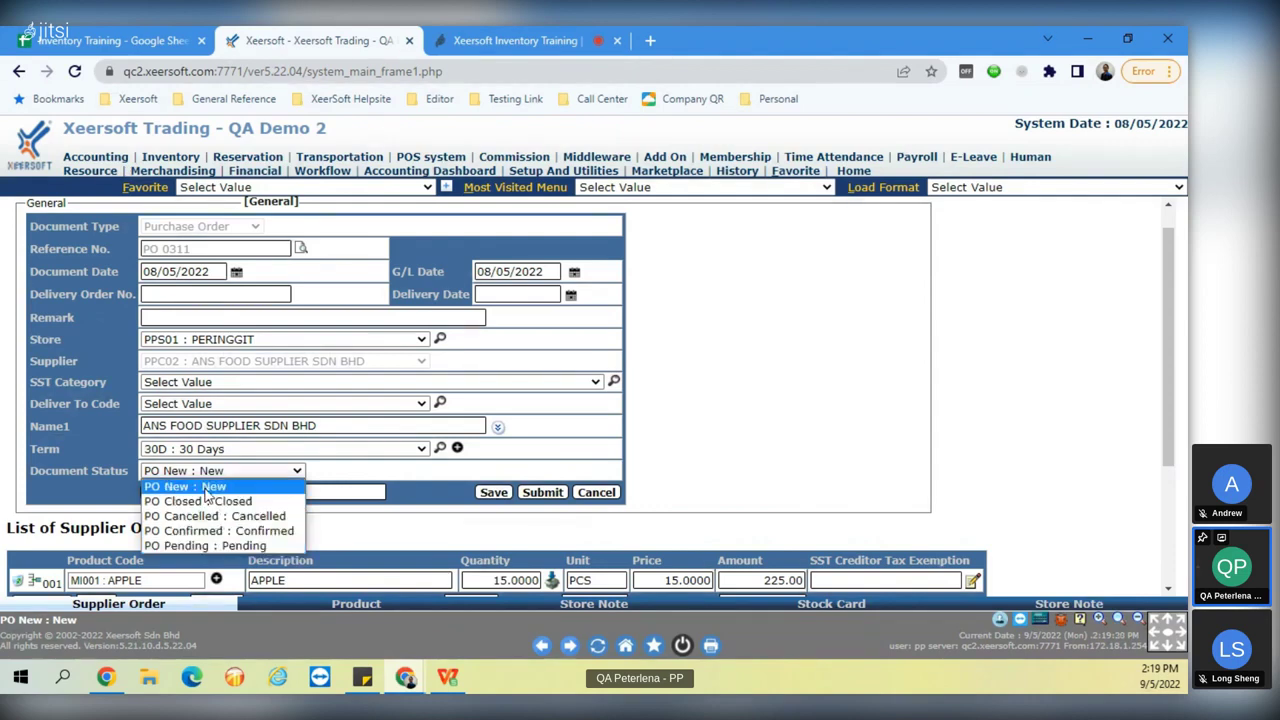
click(92, 477)
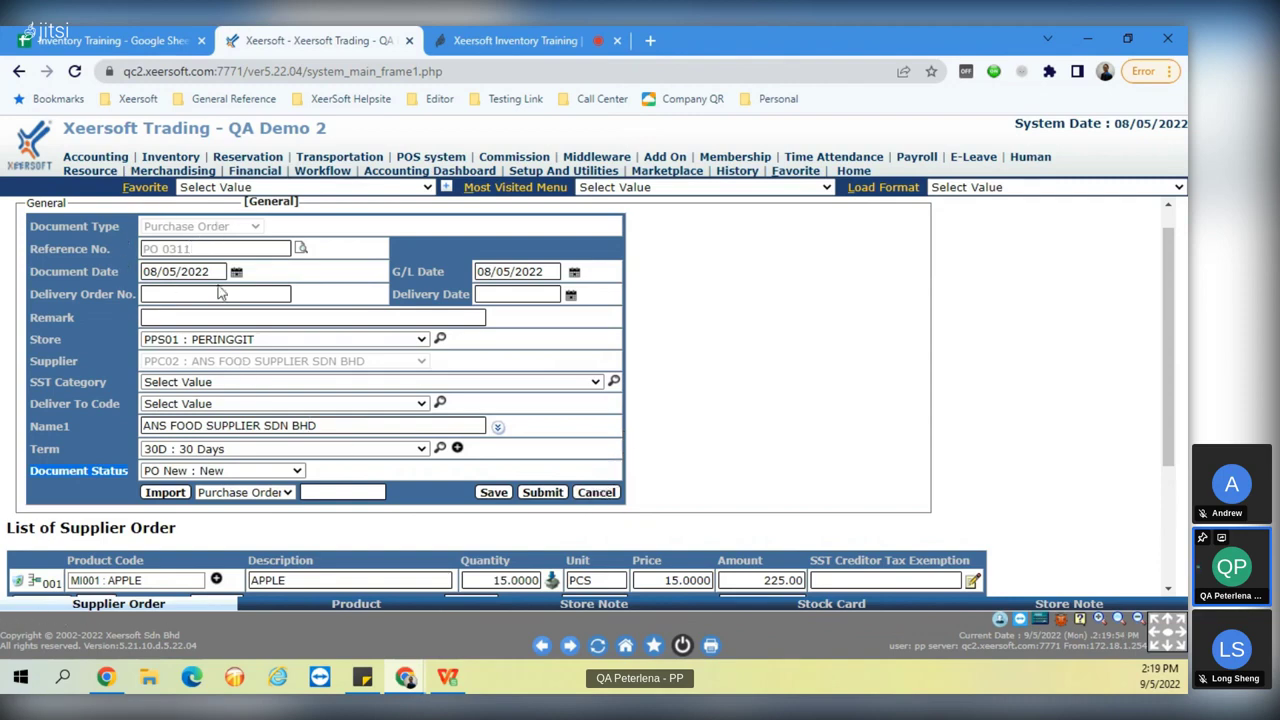
click(200, 471)
click(245, 527)
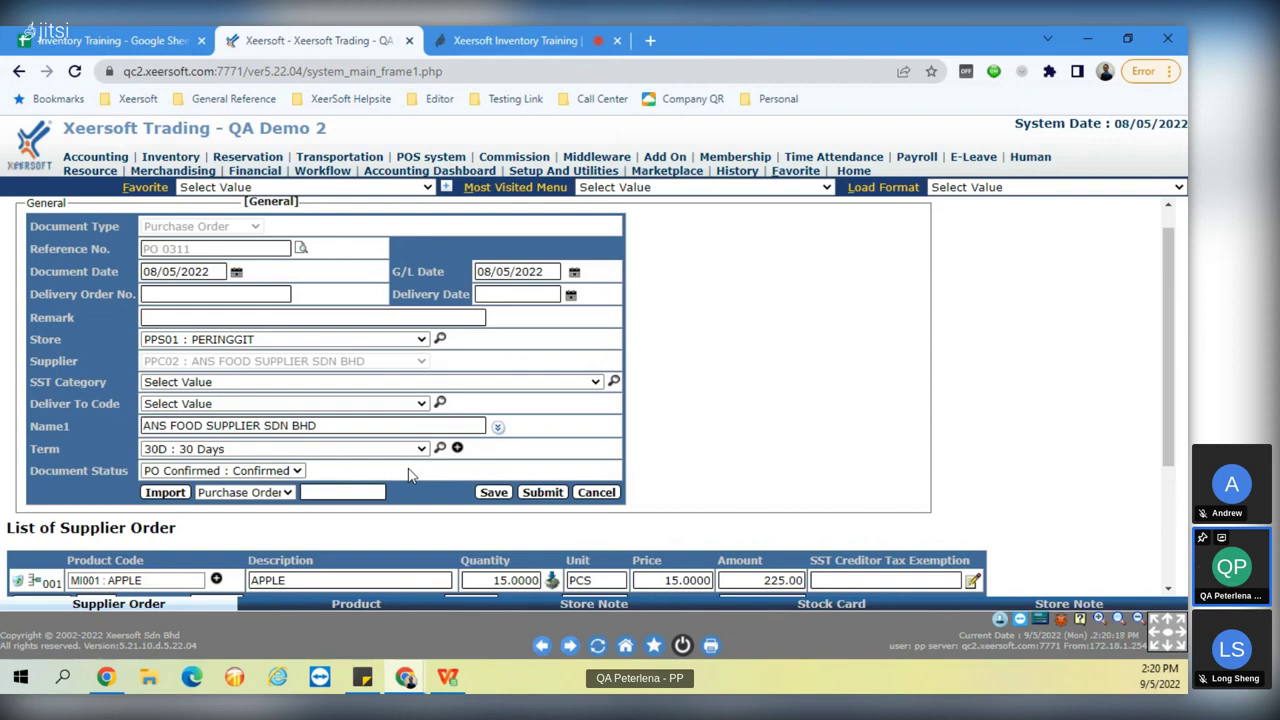
click(228, 470)
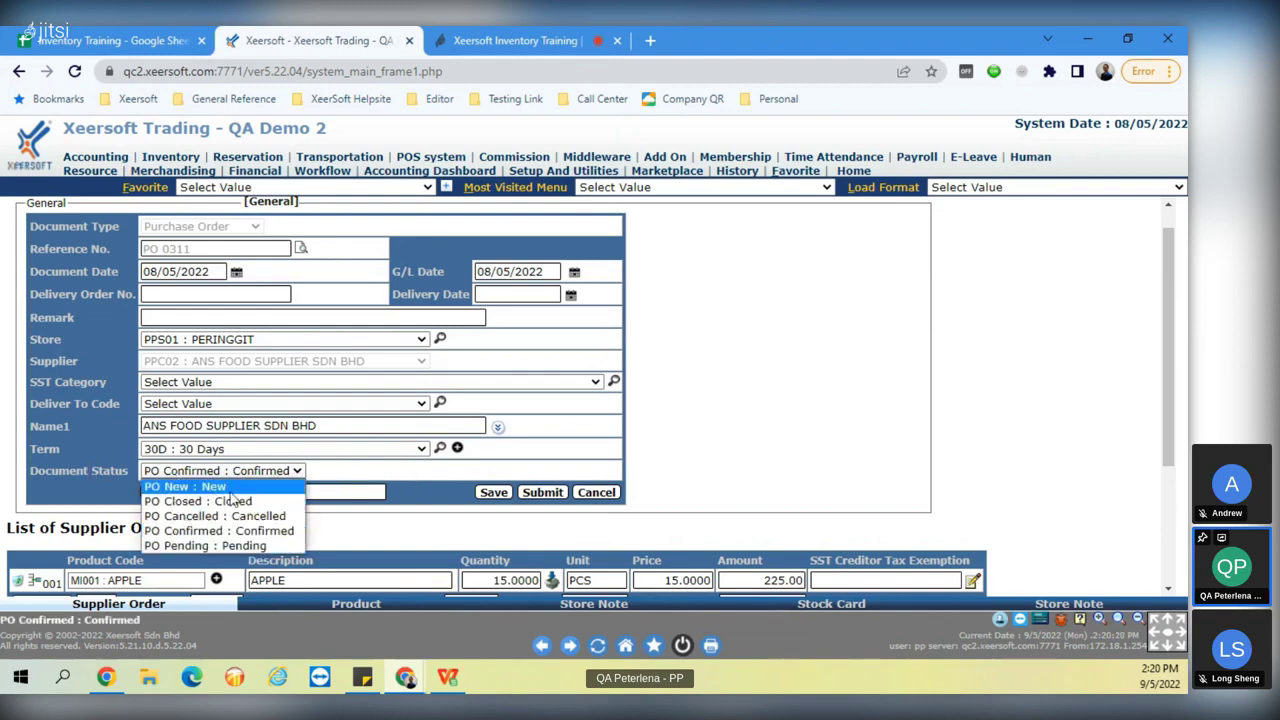
click(361, 491)
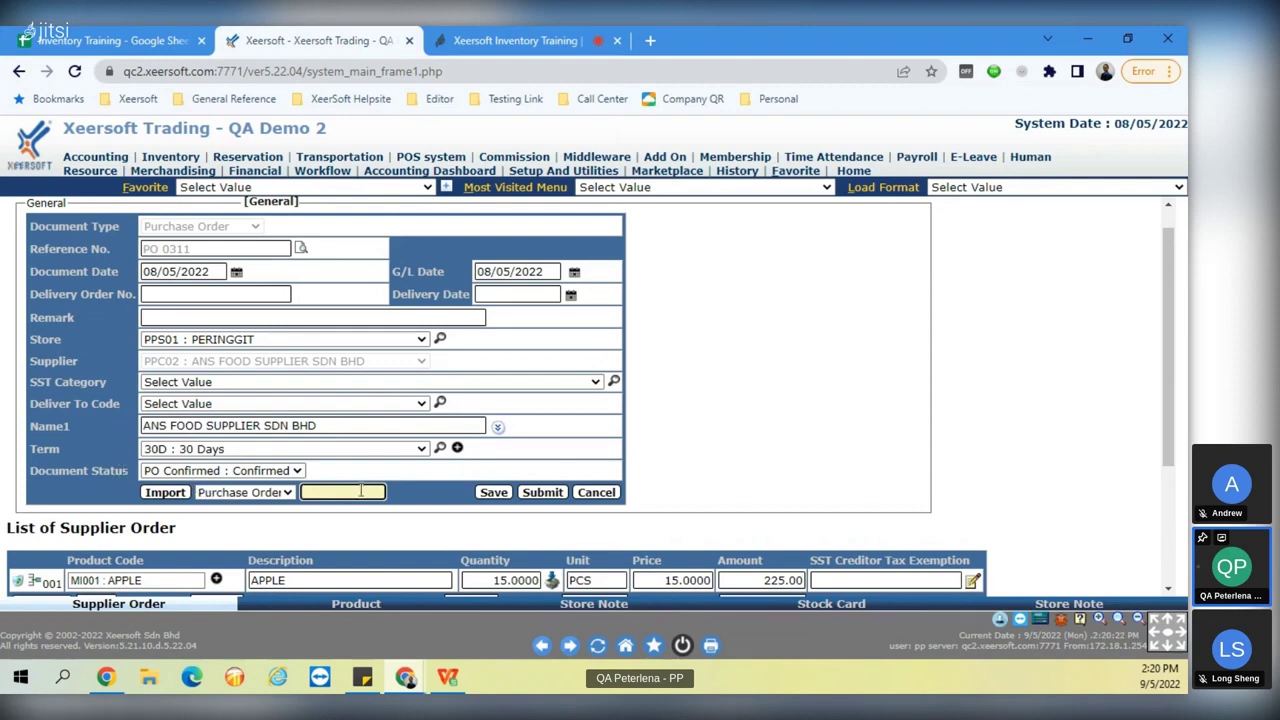
click(195, 471)
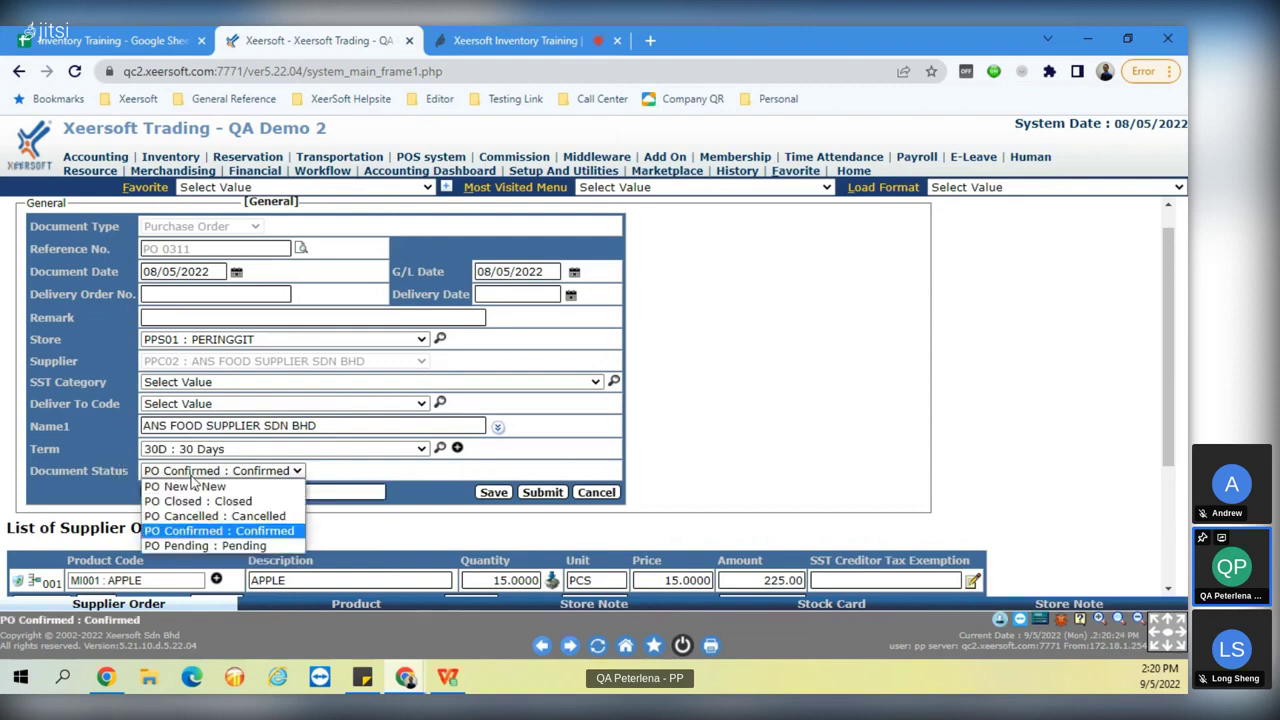
Open Set Document Status from the inventory bill settings in Setup And Utilities and examine the options listed for each status.
click(1069, 603)
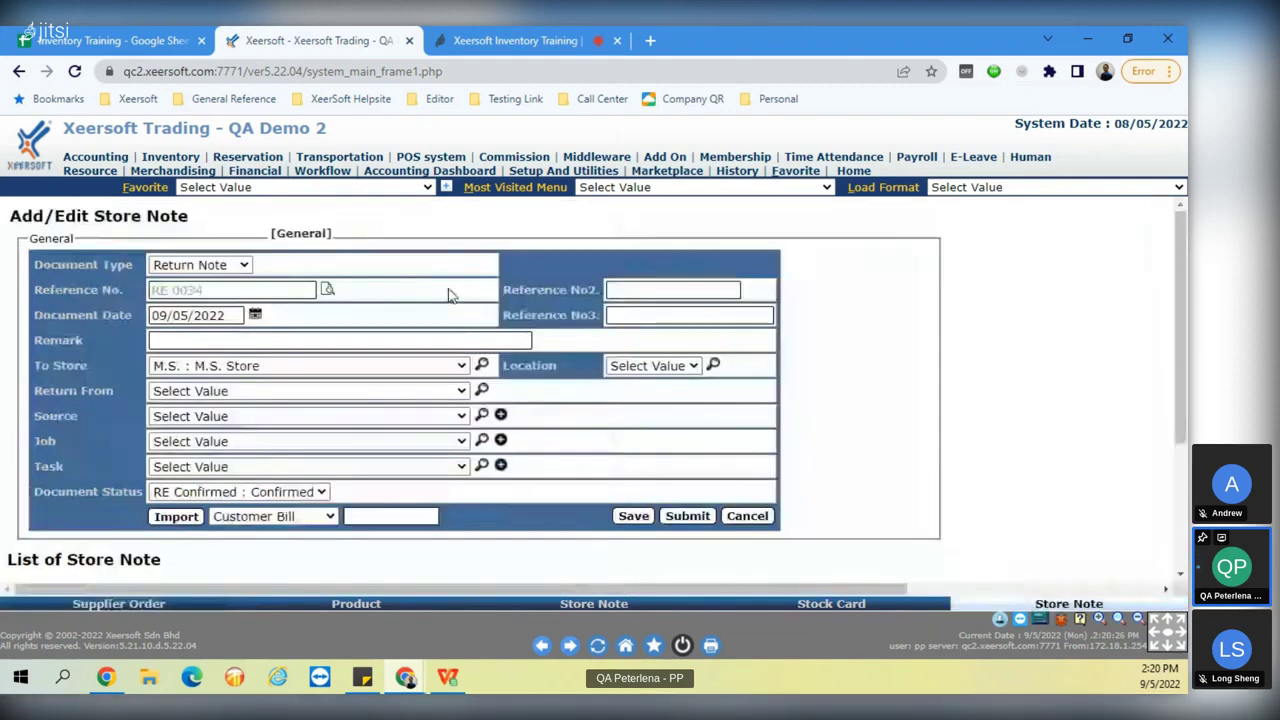
click(581, 186)
click(563, 171)
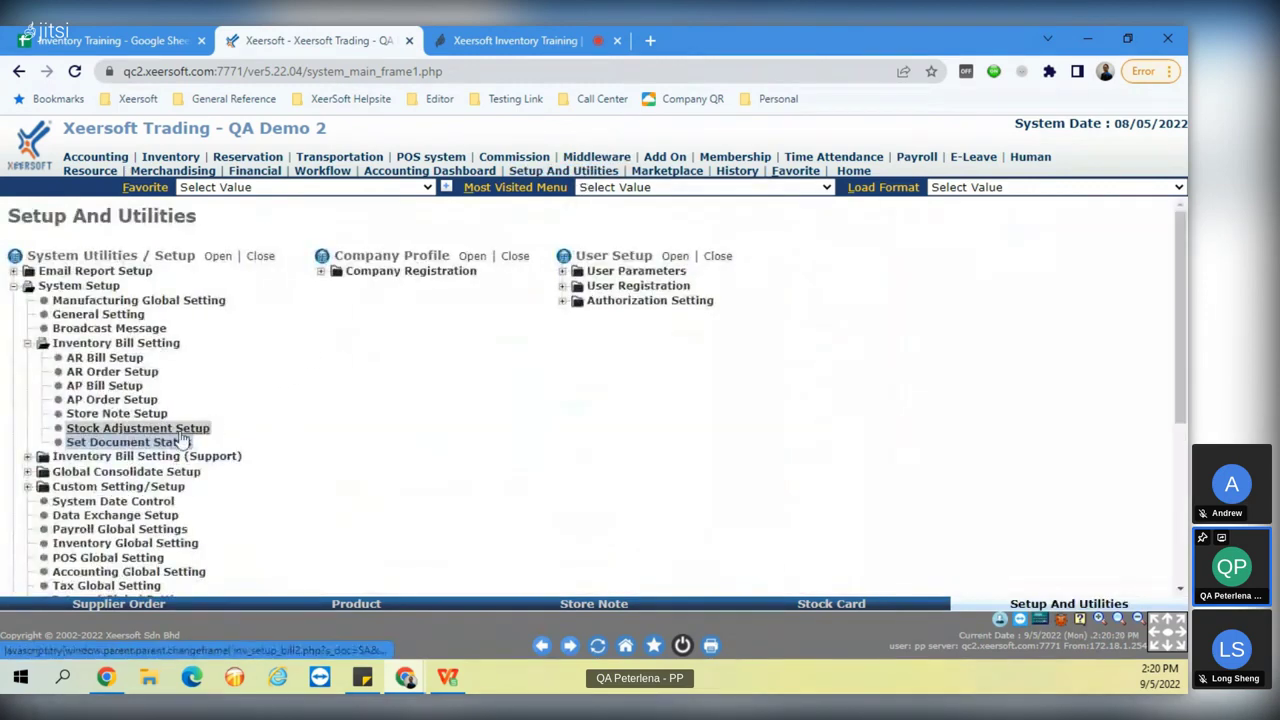
click(135, 444)
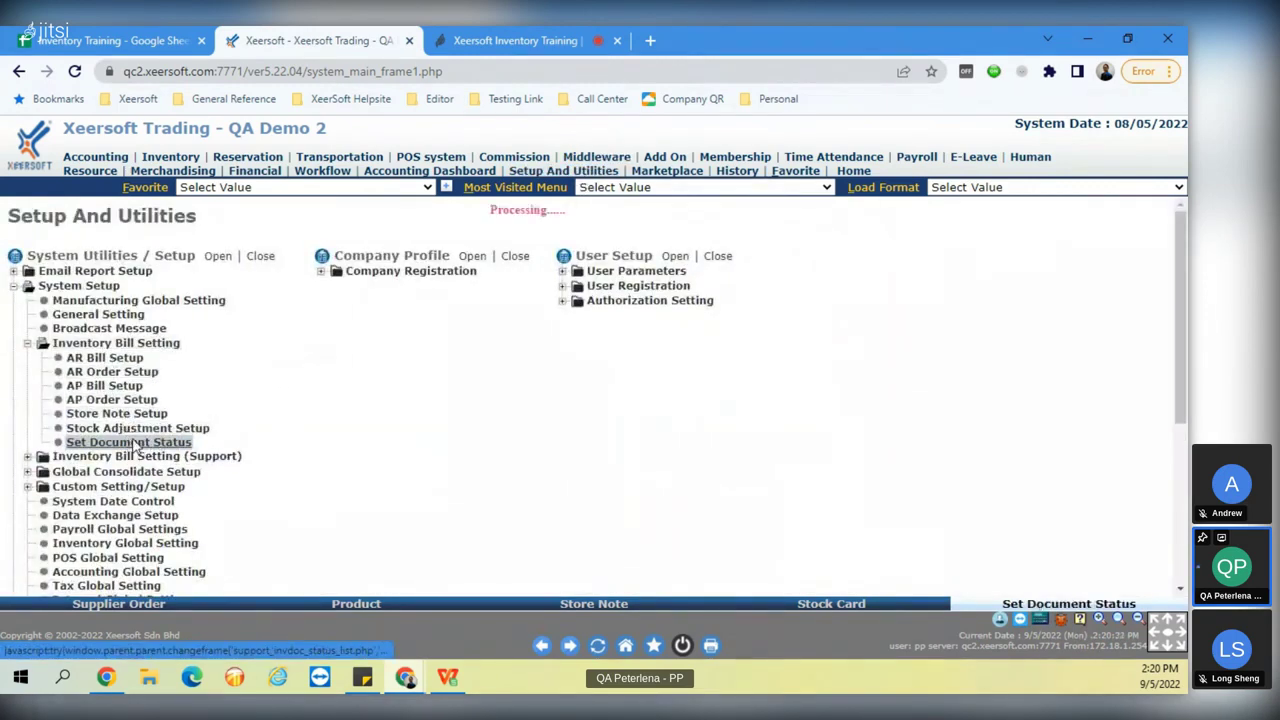
scroll(700, 480, right, 5)
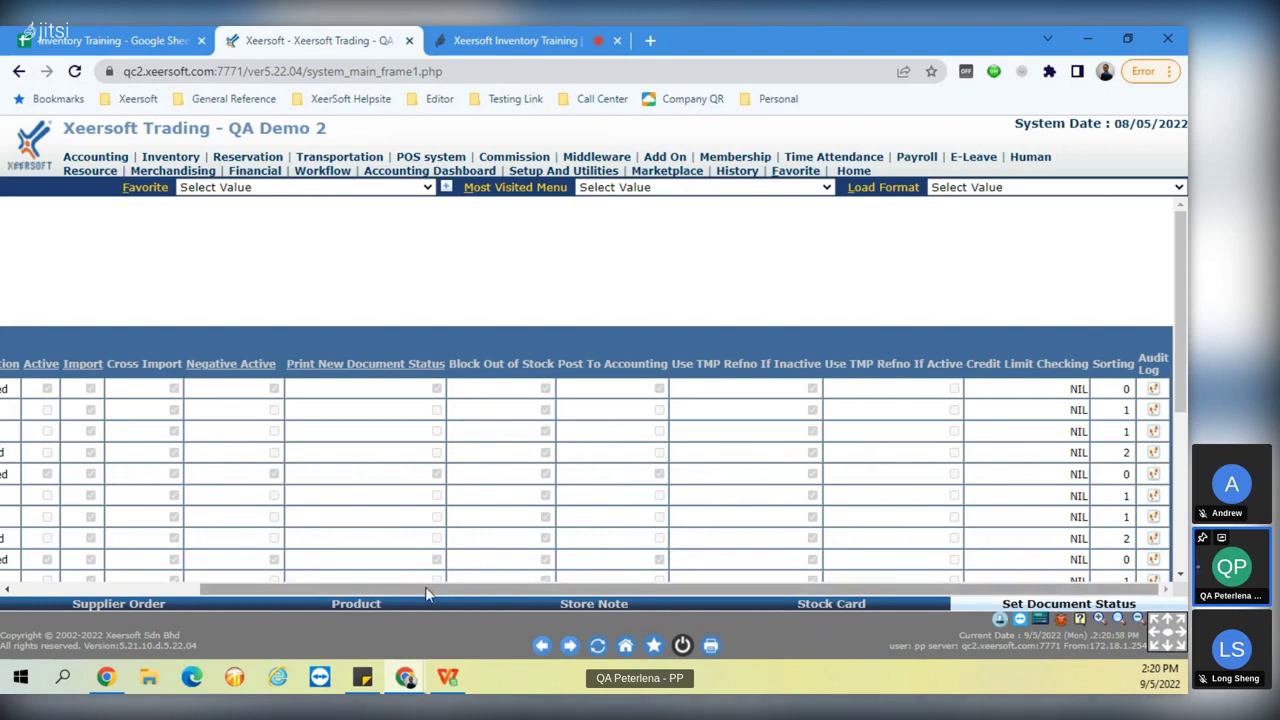
drag(425, 586, 235, 588)
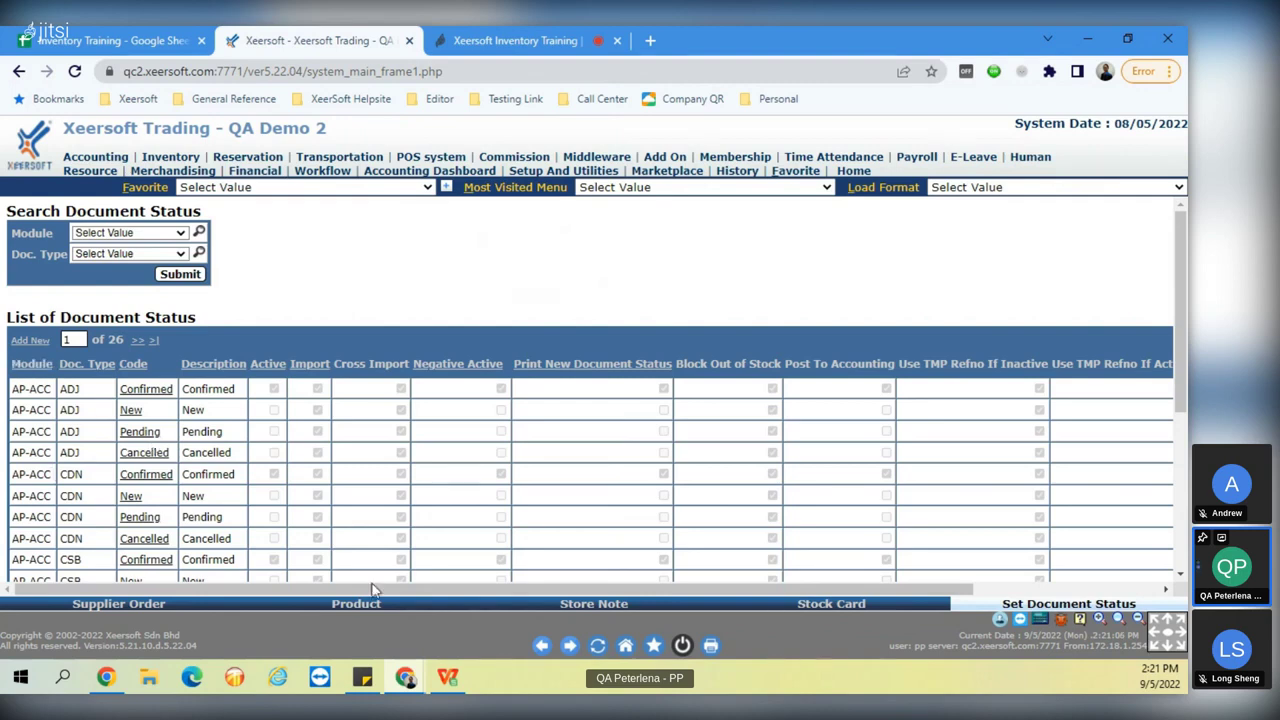
Open a new supplier order from the Inventory module in place of the delivery note and set its document type to Purchase Order.
click(134, 608)
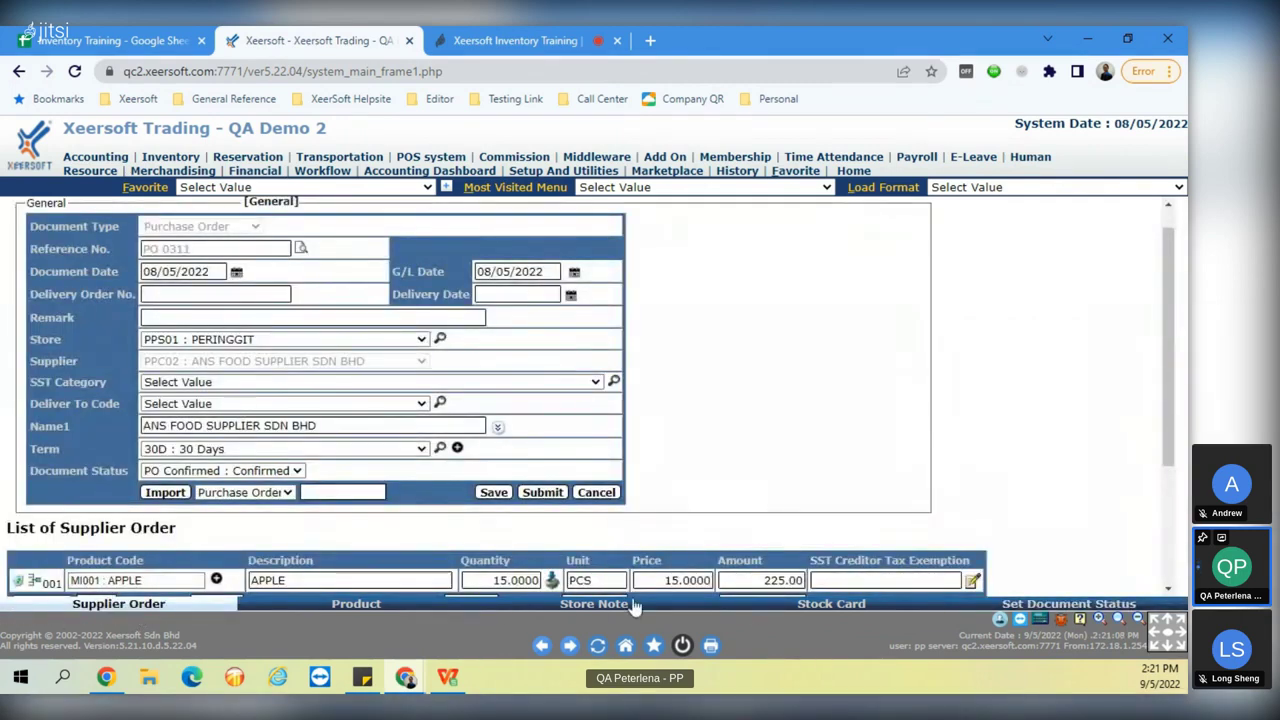
click(848, 606)
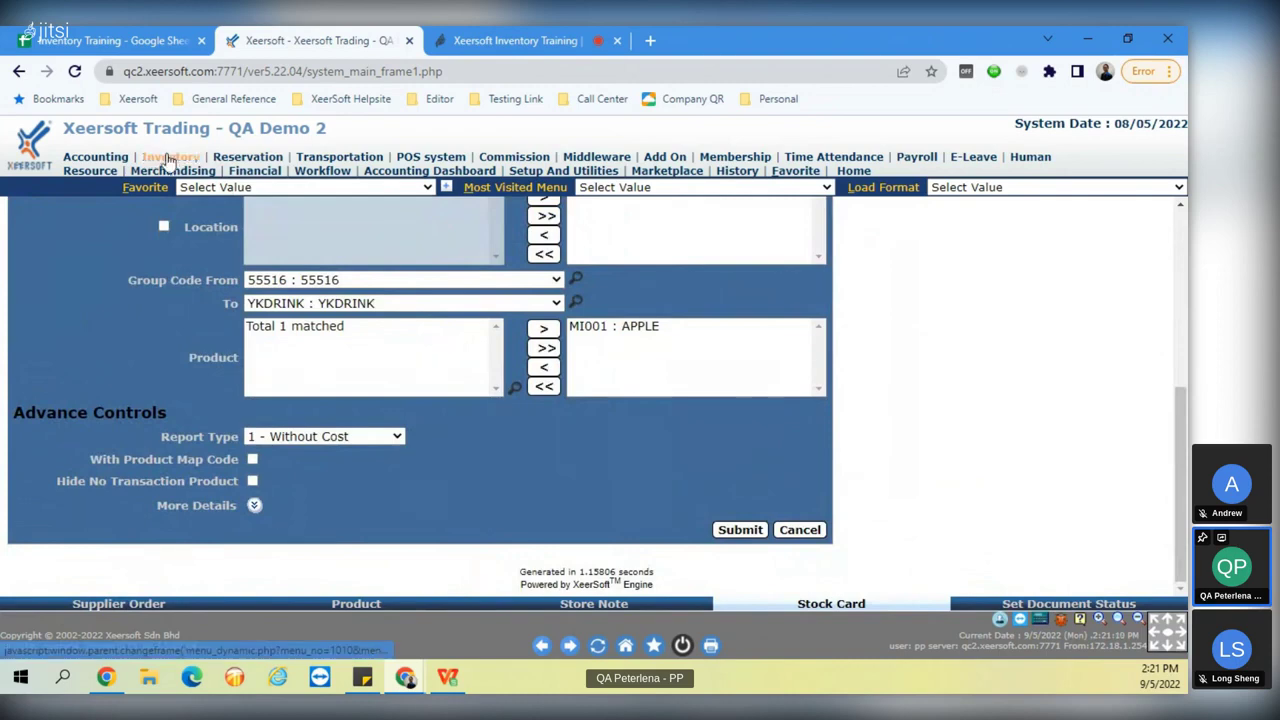
click(566, 612)
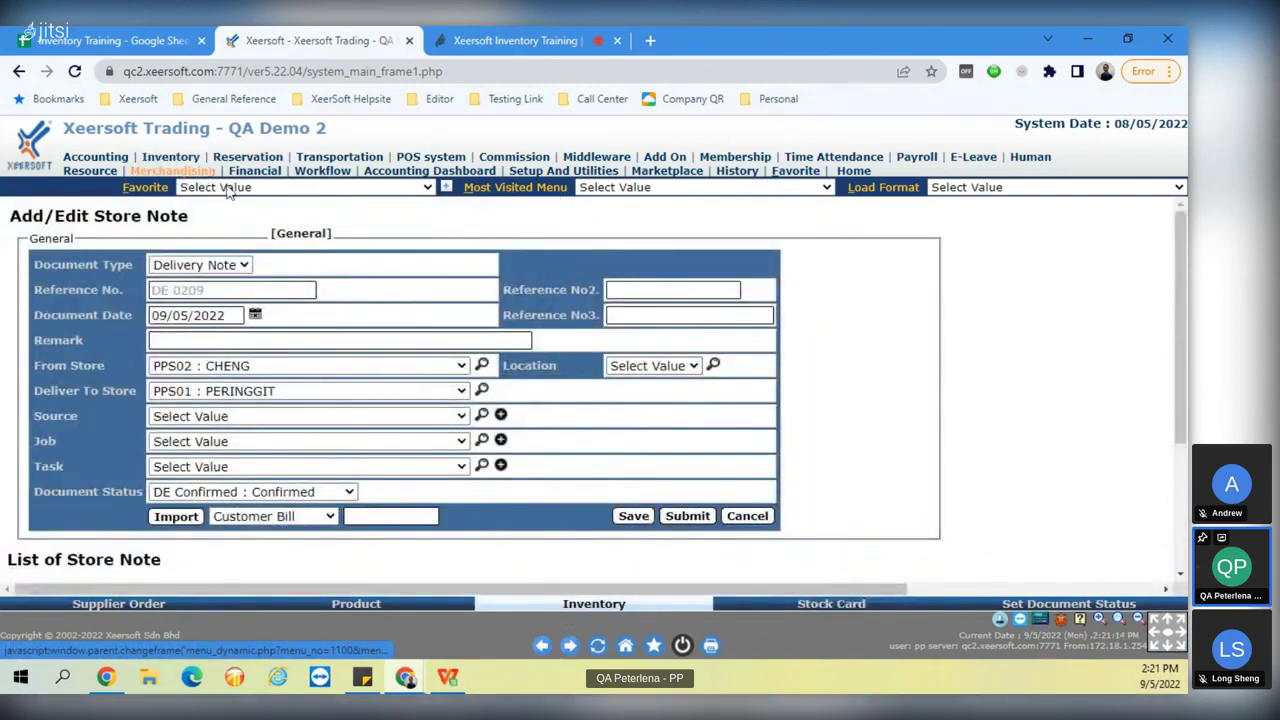
click(170, 157)
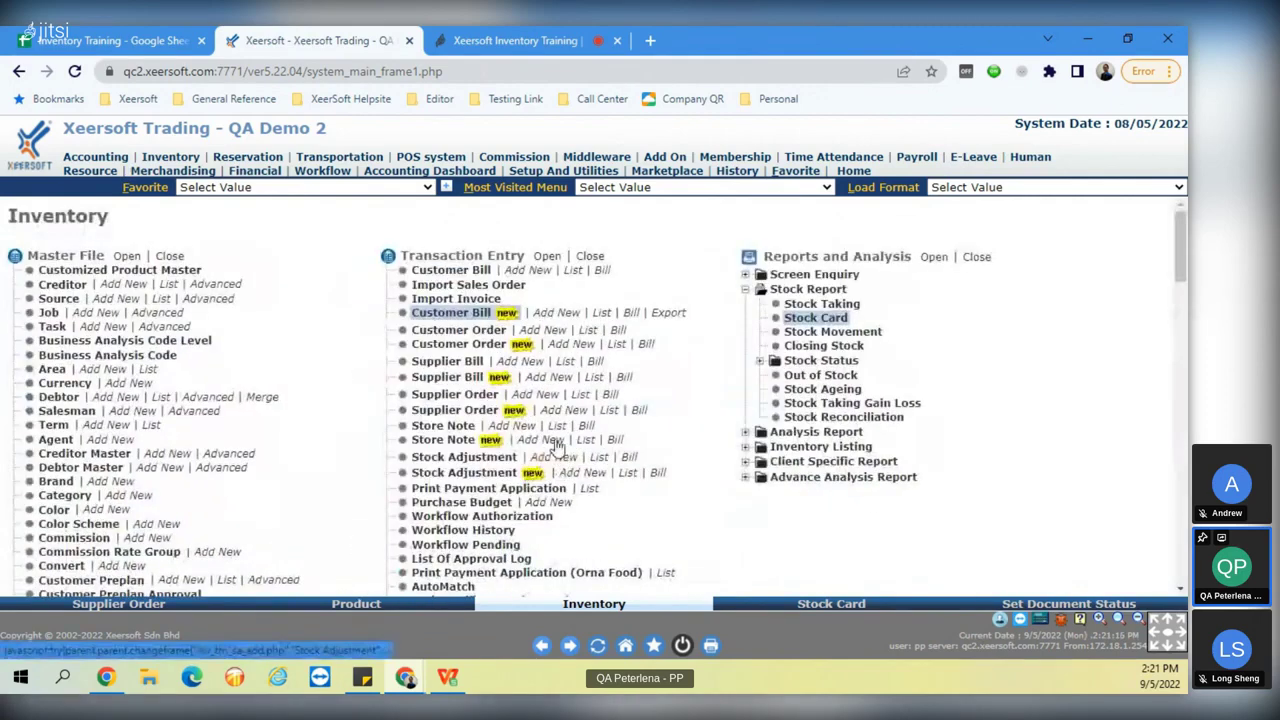
click(537, 397)
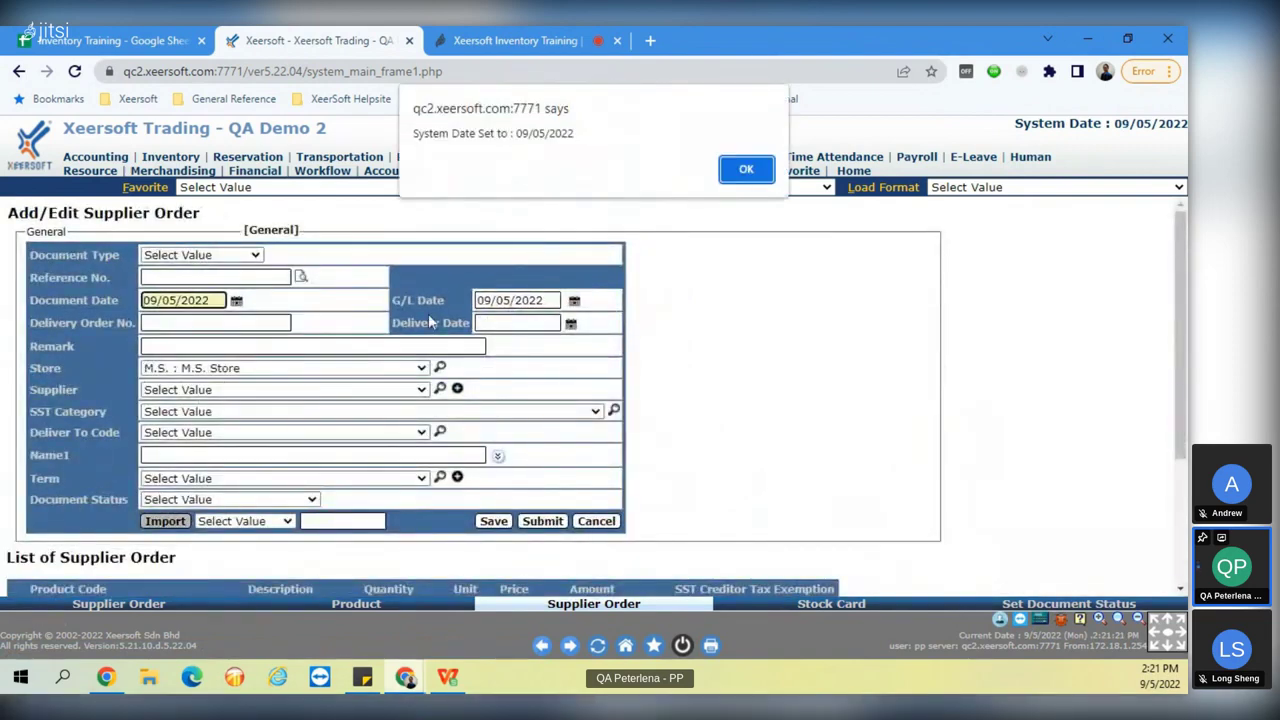
click(735, 166)
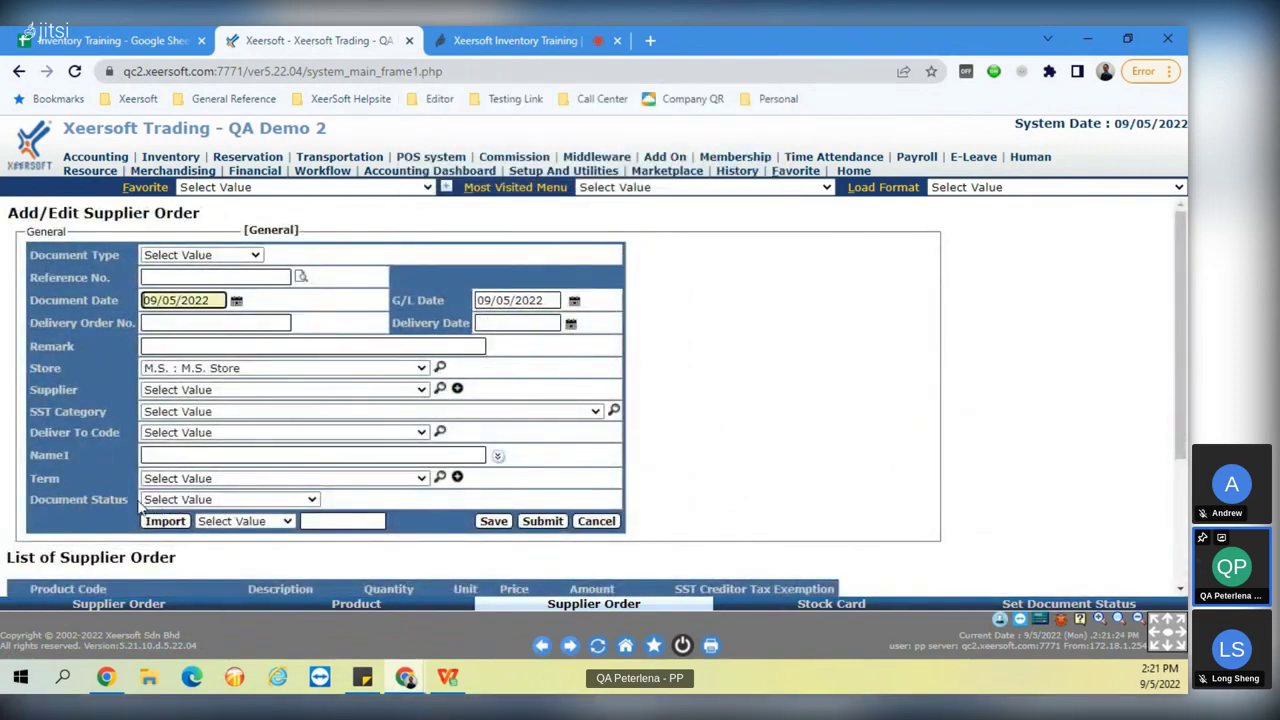
click(175, 255)
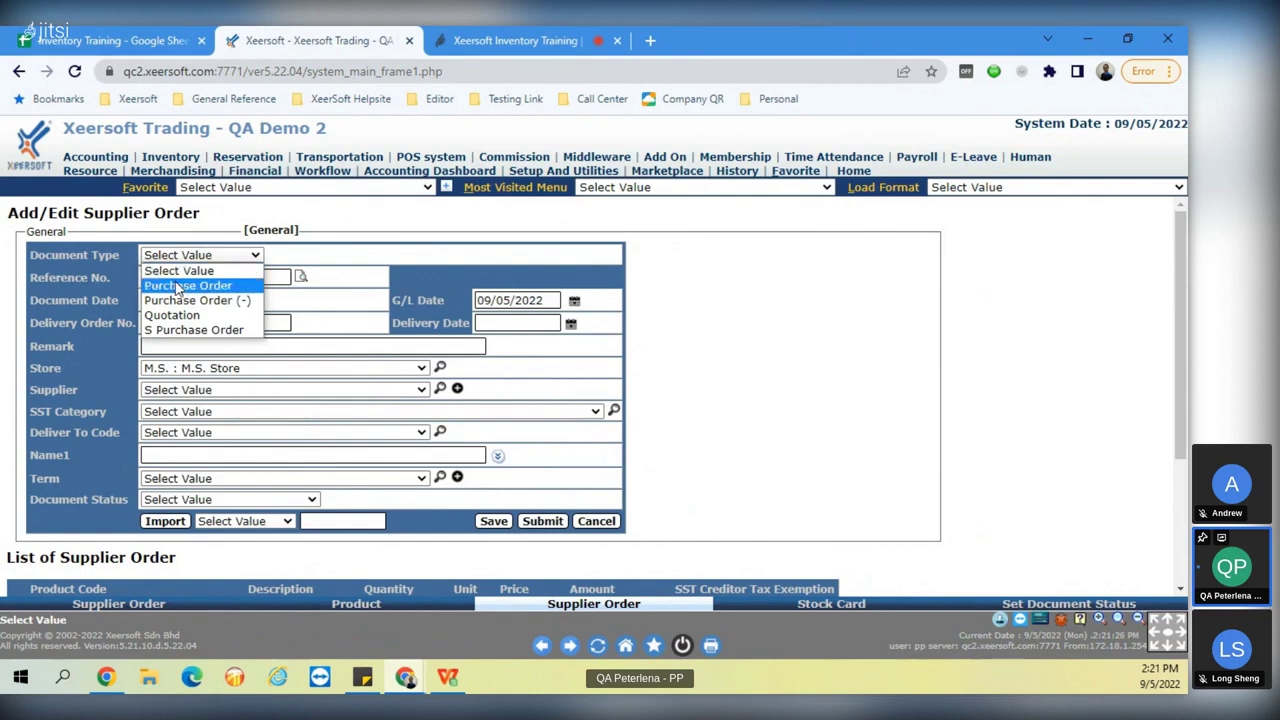
click(177, 287)
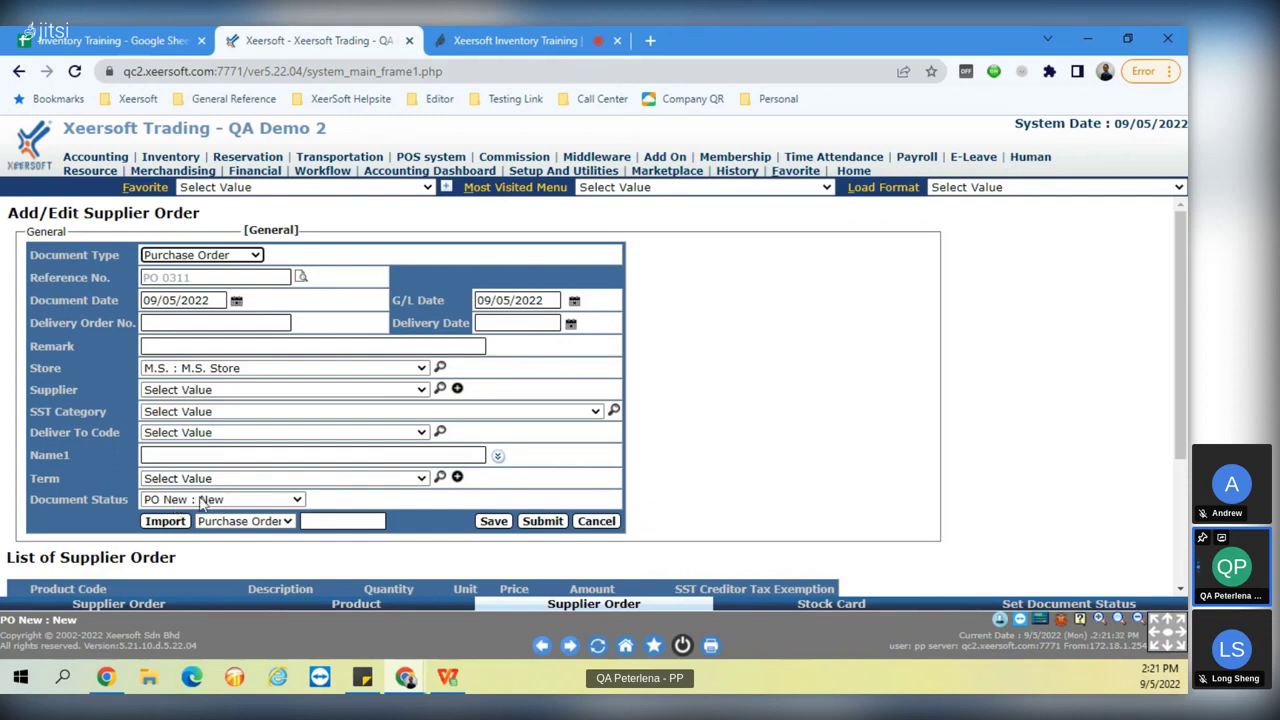
Filter the document statuses in Set Document Status by module AP-ORD and document type PO.
click(1001, 606)
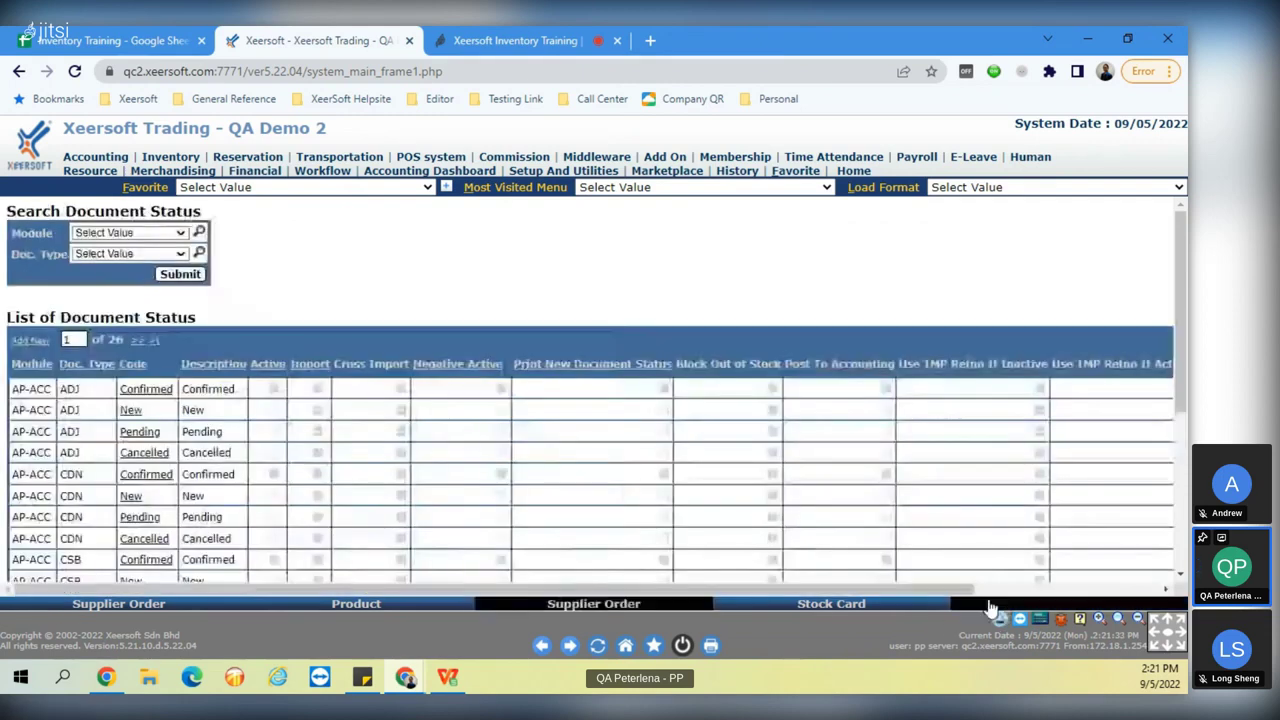
click(122, 233)
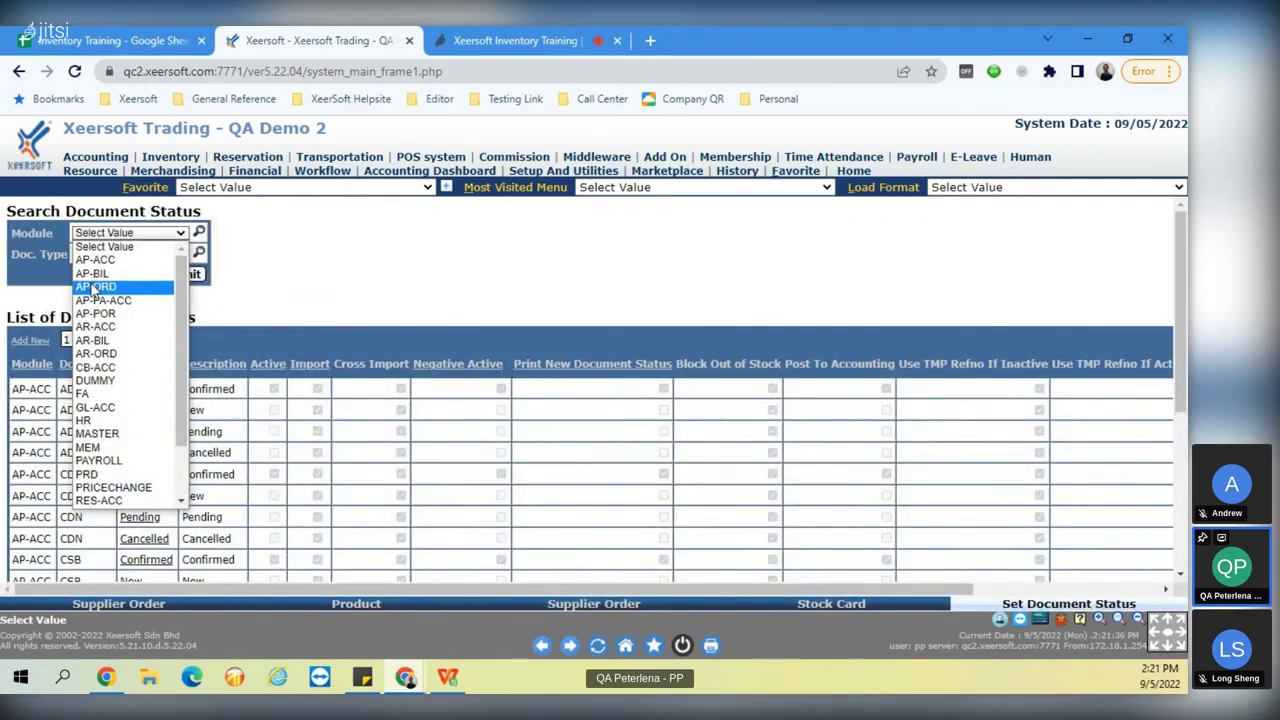
click(95, 287)
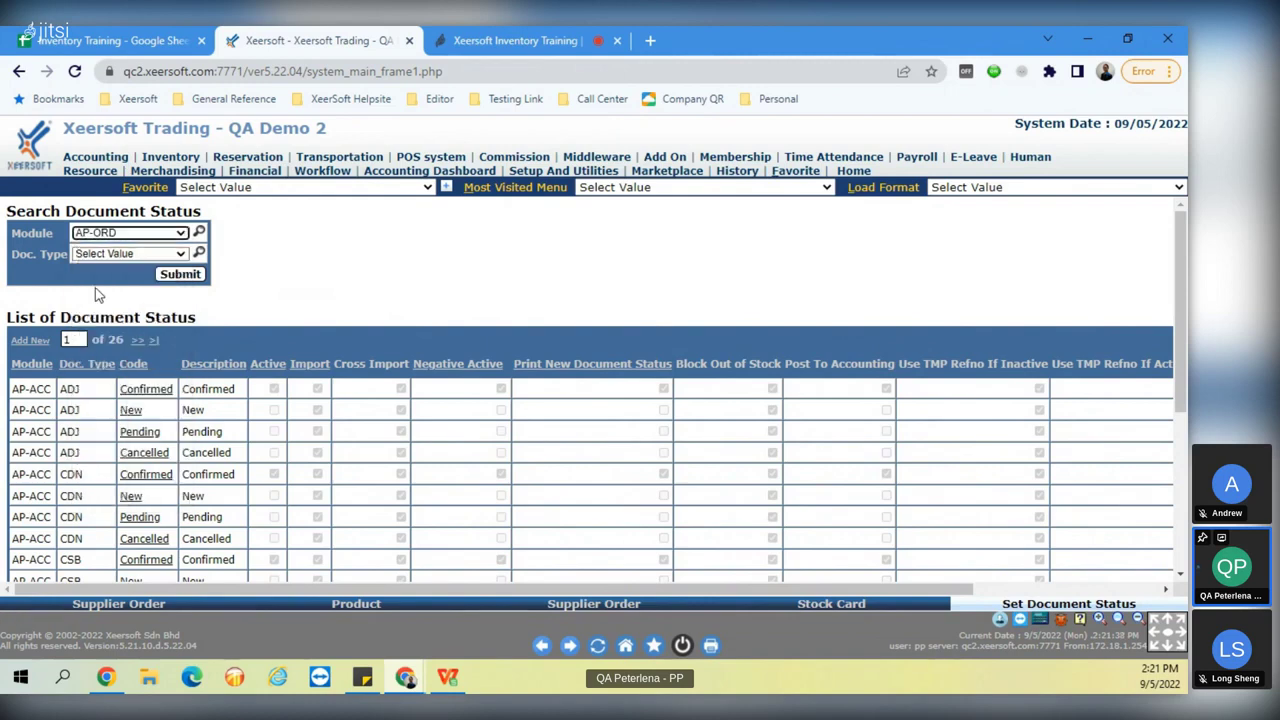
click(125, 256)
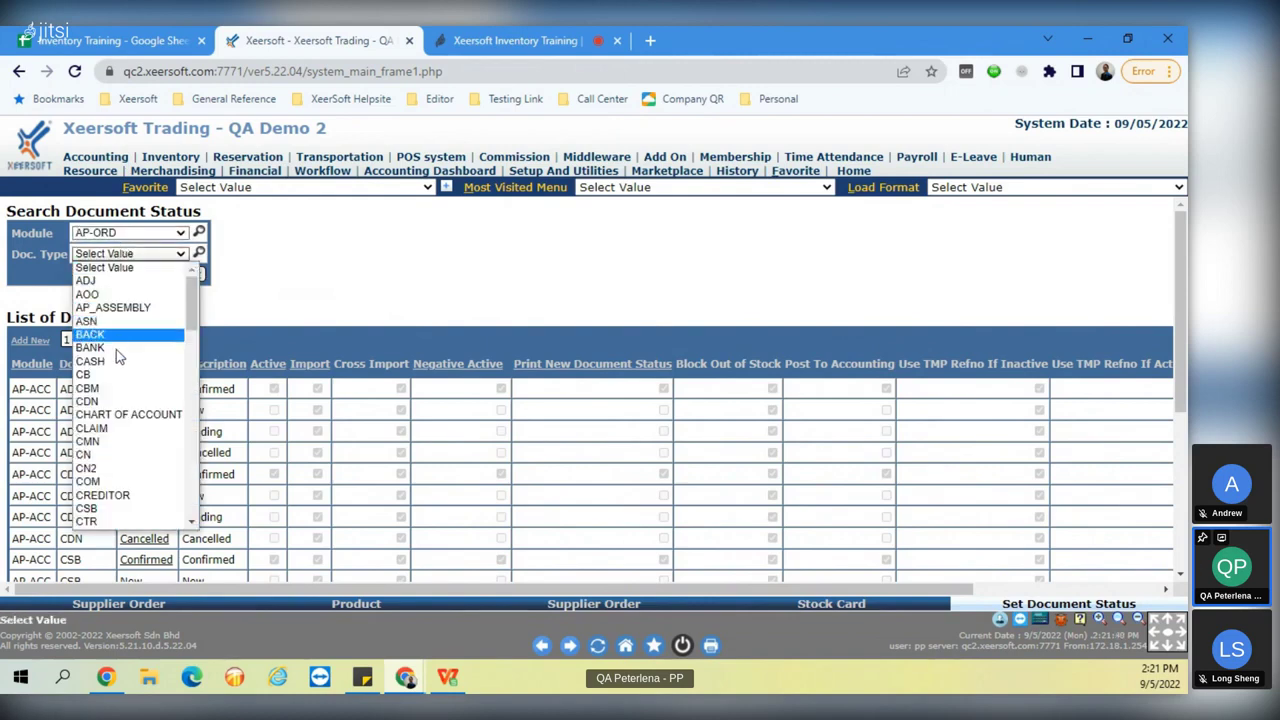
scroll(100, 400, down, 10)
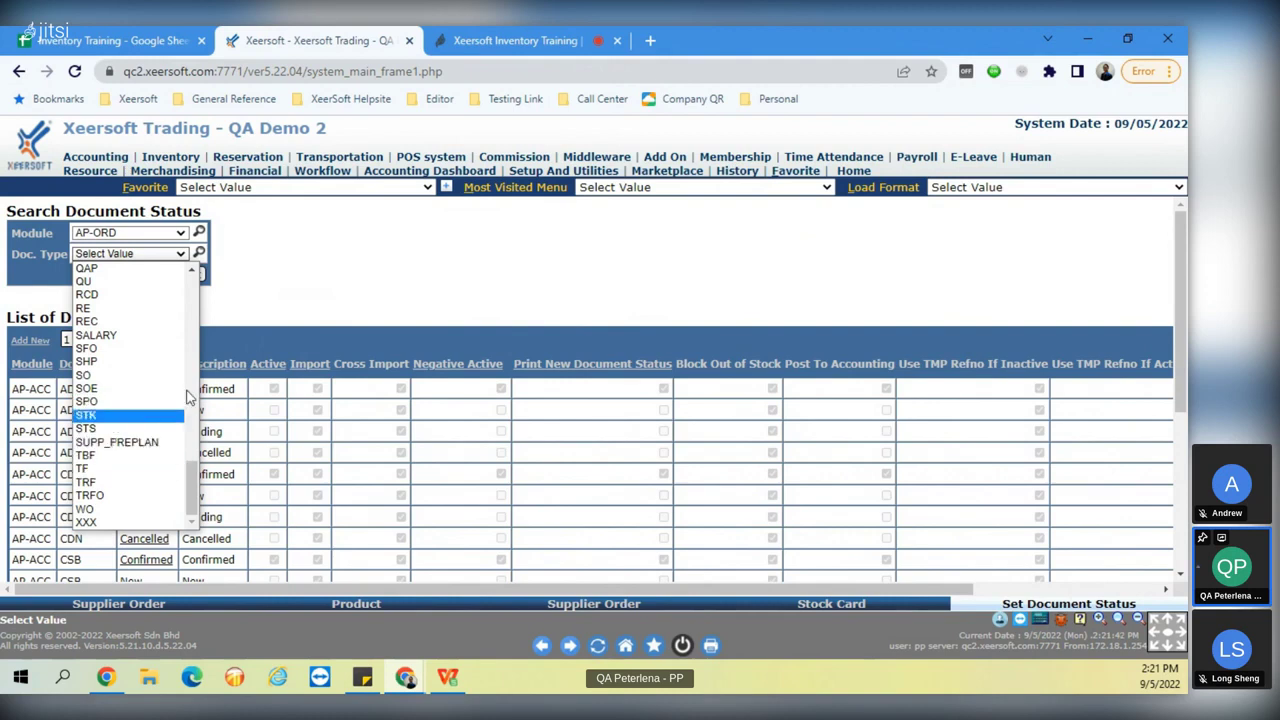
scroll(193, 470, up, 1)
drag(193, 470, 193, 438)
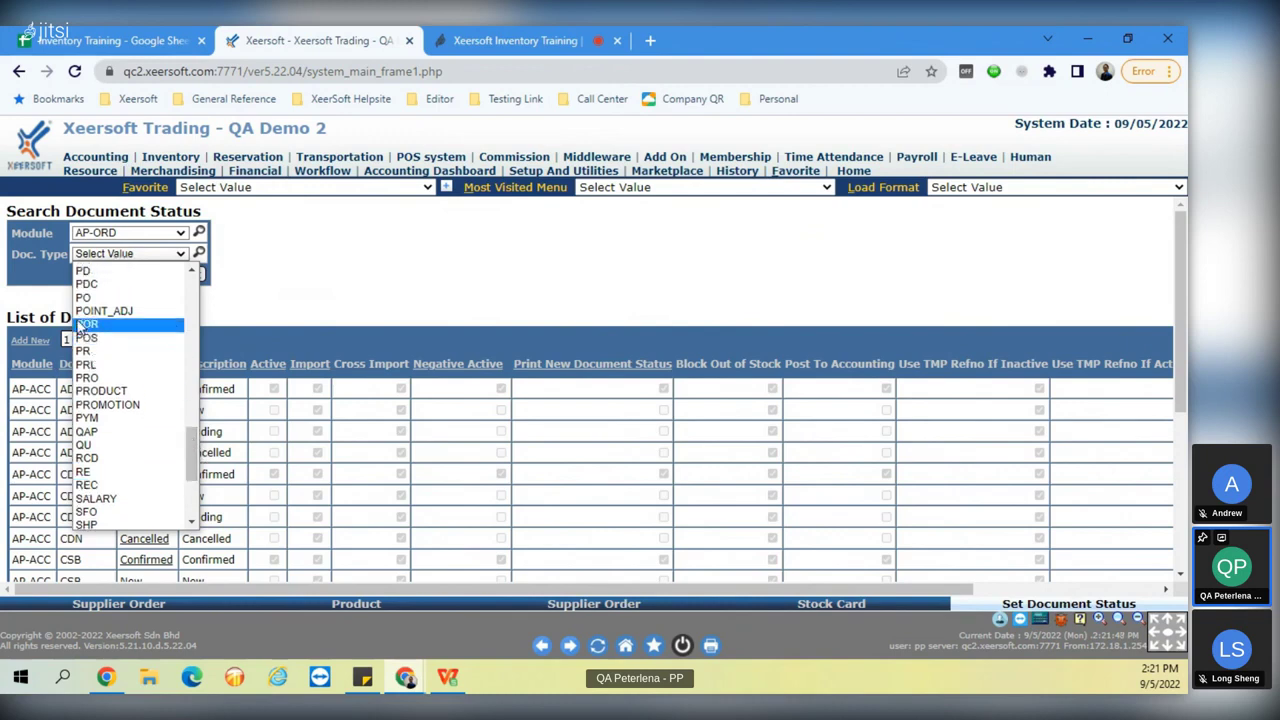
click(88, 301)
click(180, 275)
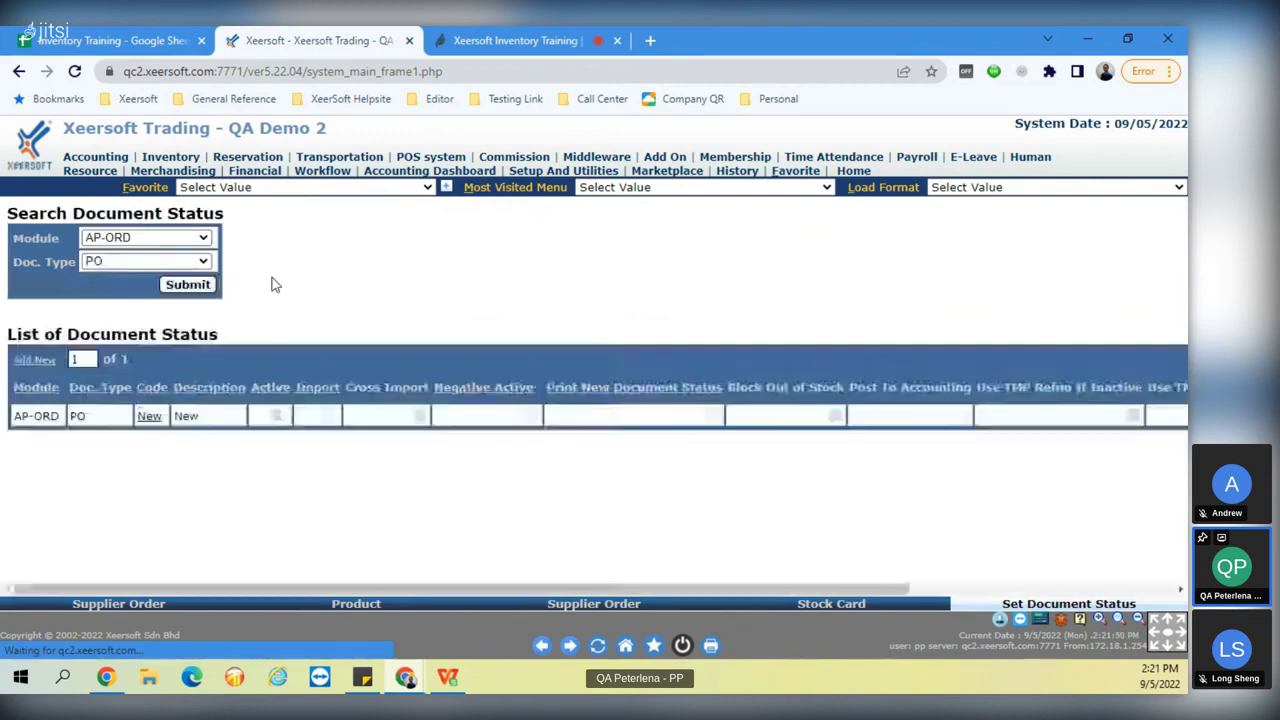
Examine the PO status settings and compare them with the document status, date and store fields of the new supplier order.
drag(208, 388, 122, 390)
drag(248, 592, 574, 605)
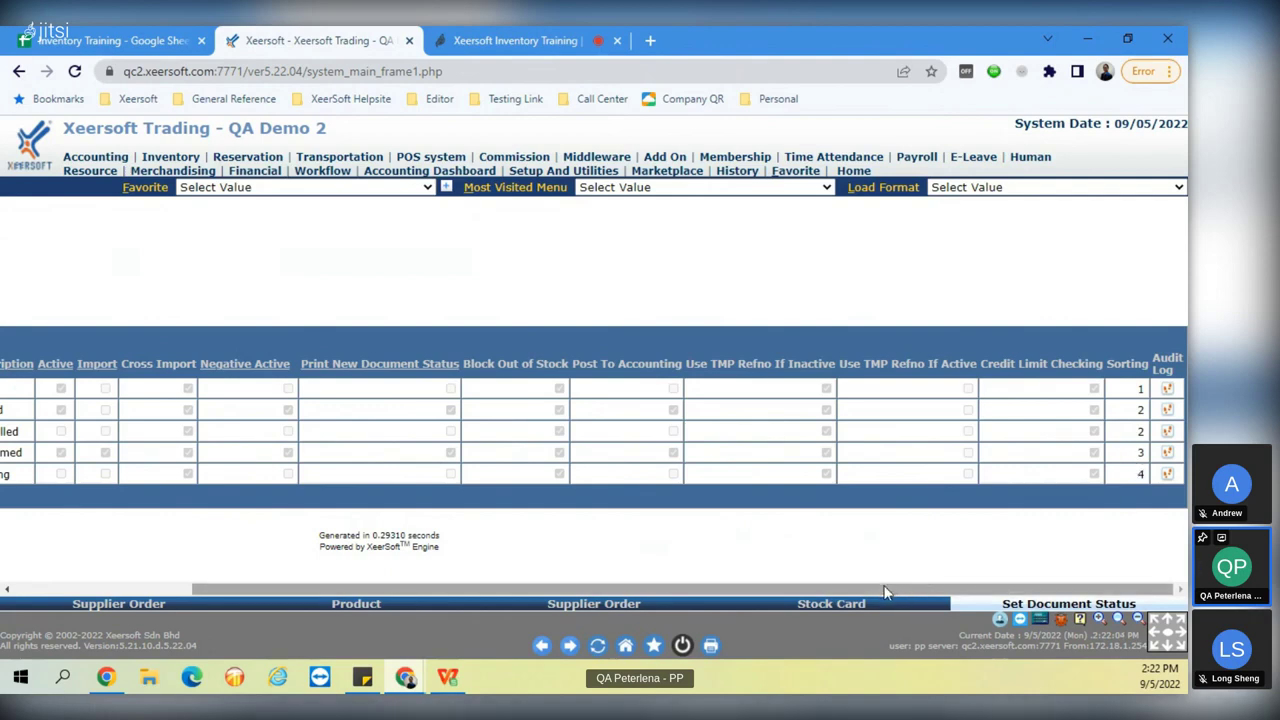
drag(886, 590, 537, 568)
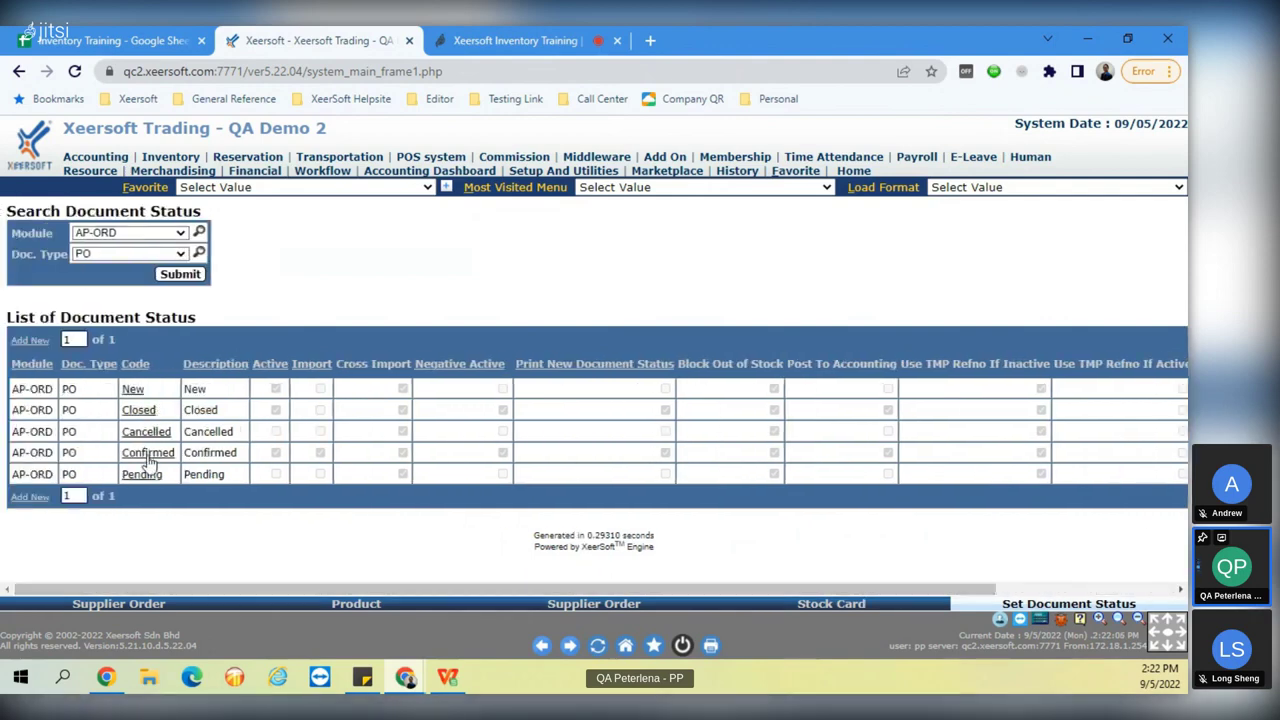
click(550, 608)
click(265, 499)
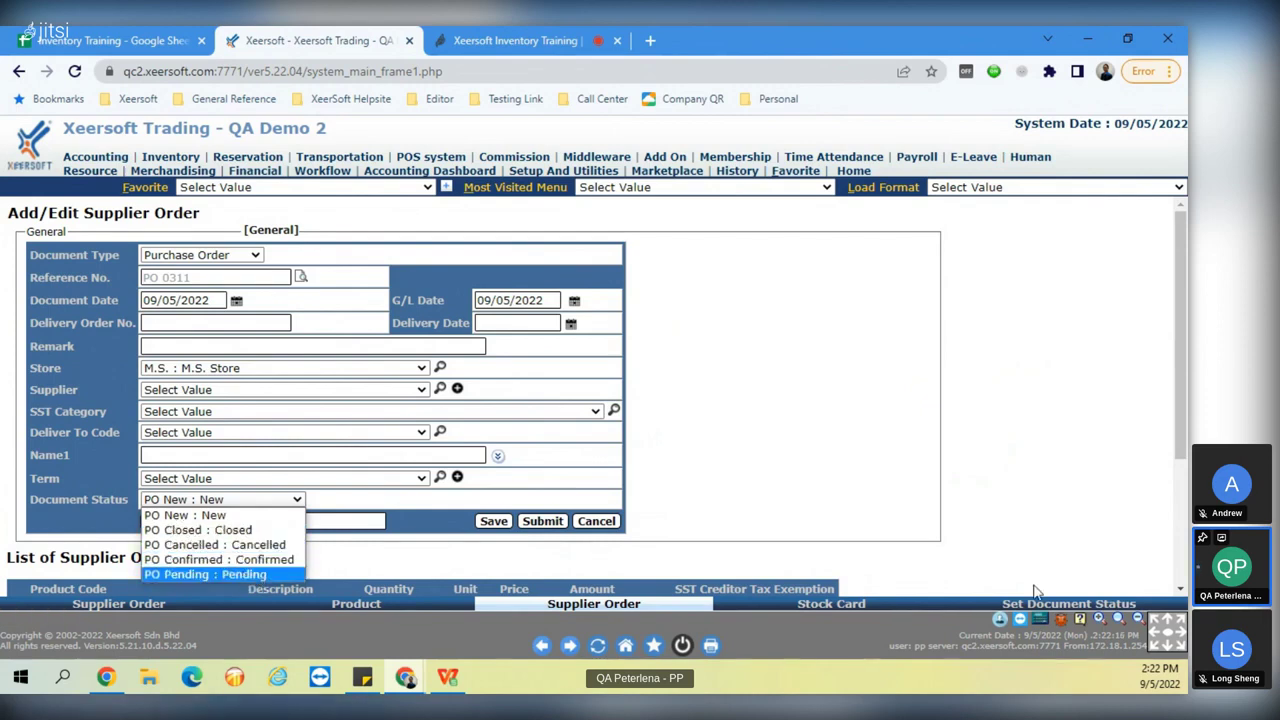
click(1062, 604)
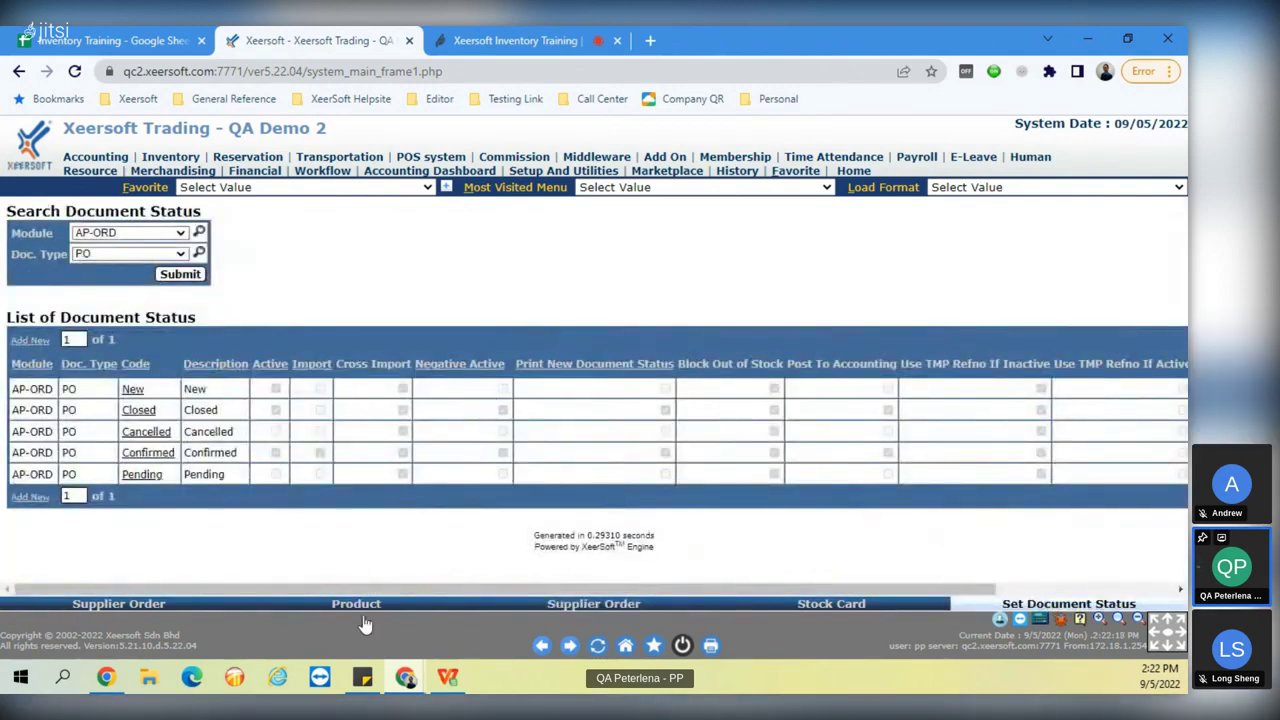
click(367, 605)
click(628, 604)
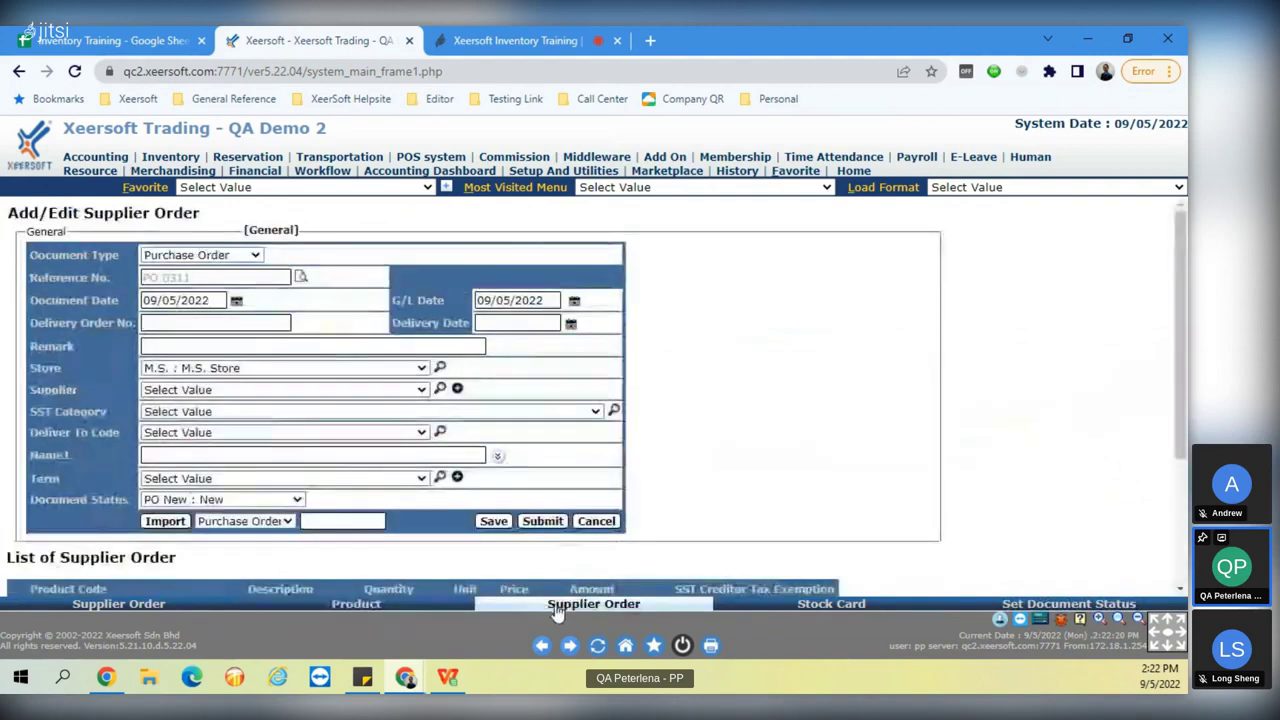
click(240, 503)
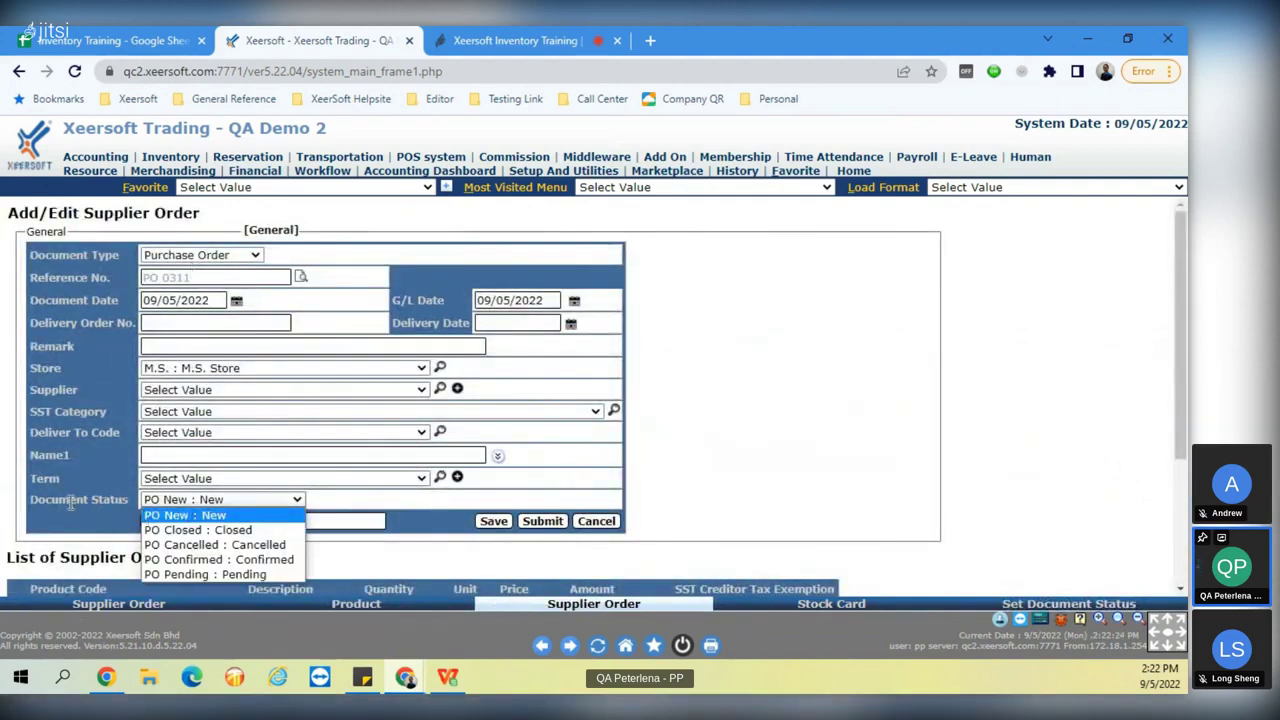
click(197, 514)
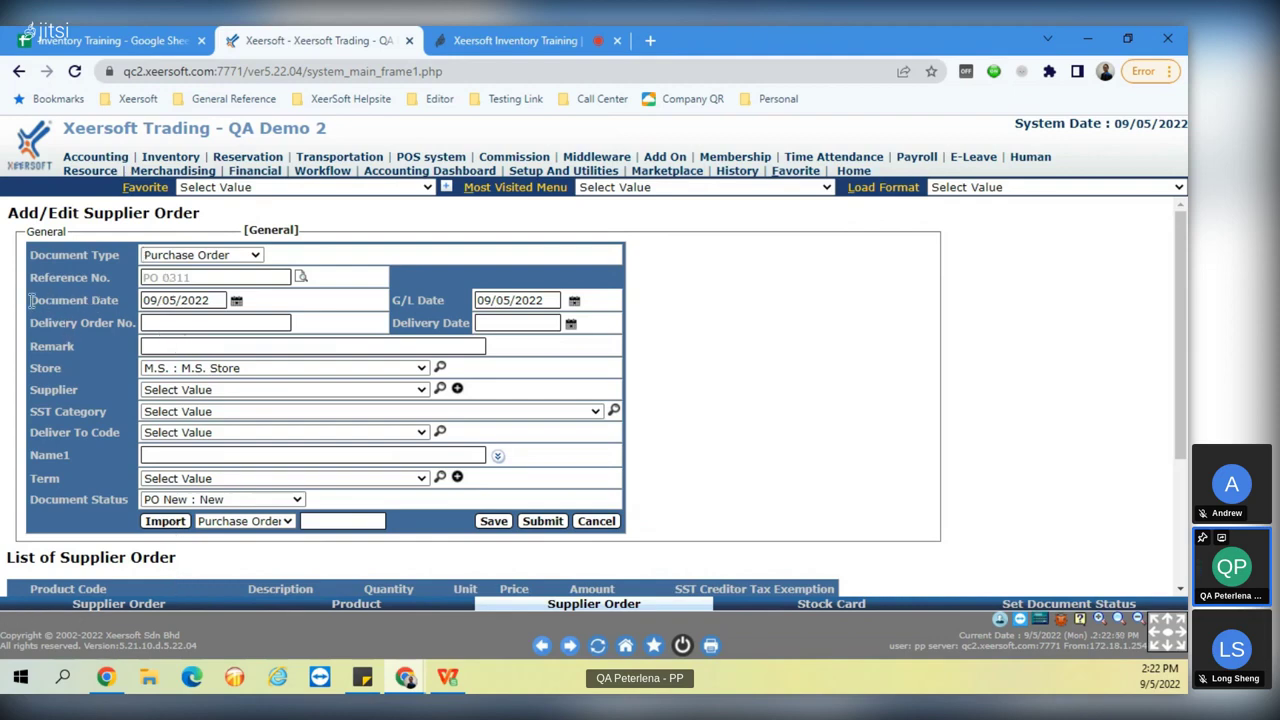
drag(30, 300, 212, 302)
click(31, 372)
click(40, 500)
Set the end date of the Stock Card report's date range to 08/05/2022.
click(824, 606)
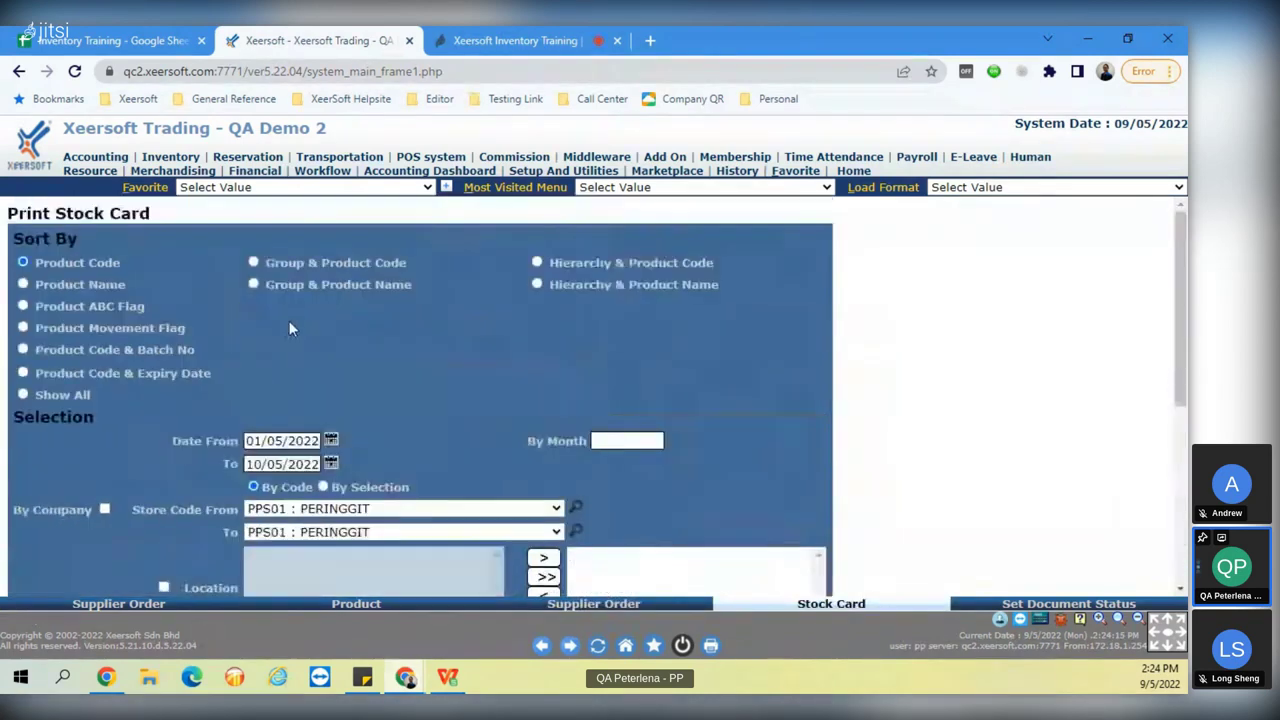
click(281, 463)
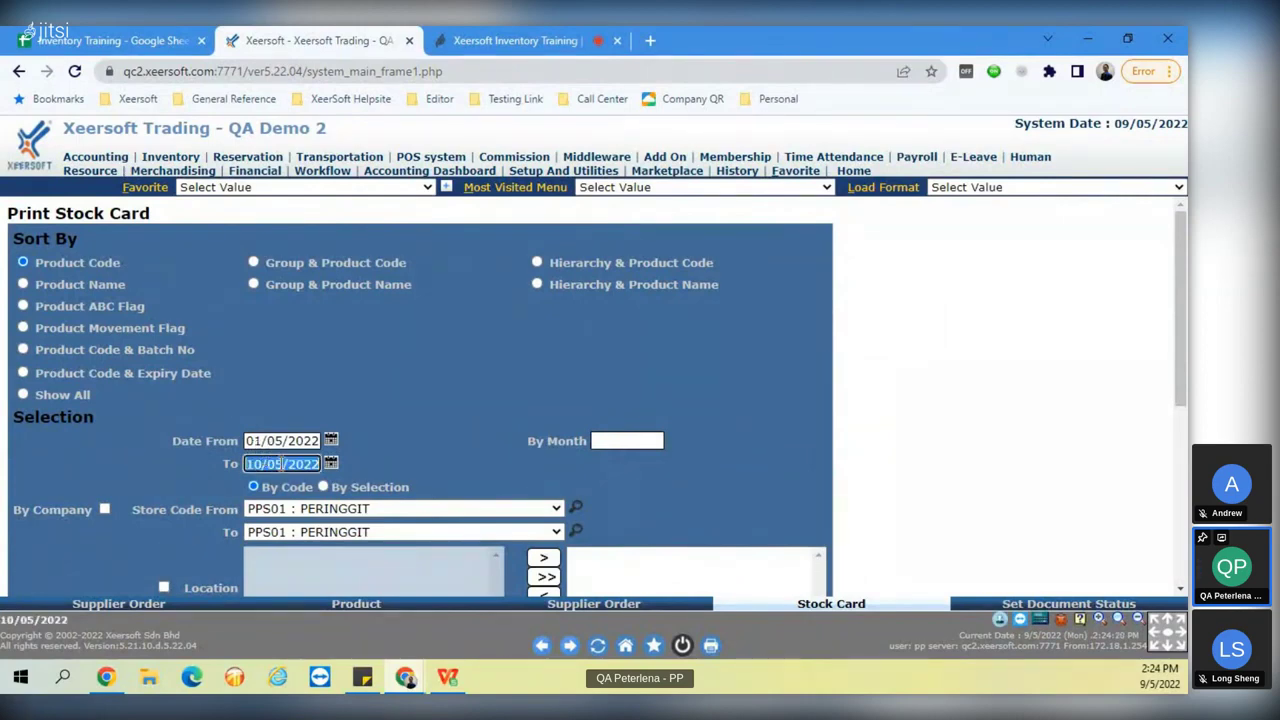
text(08/05)
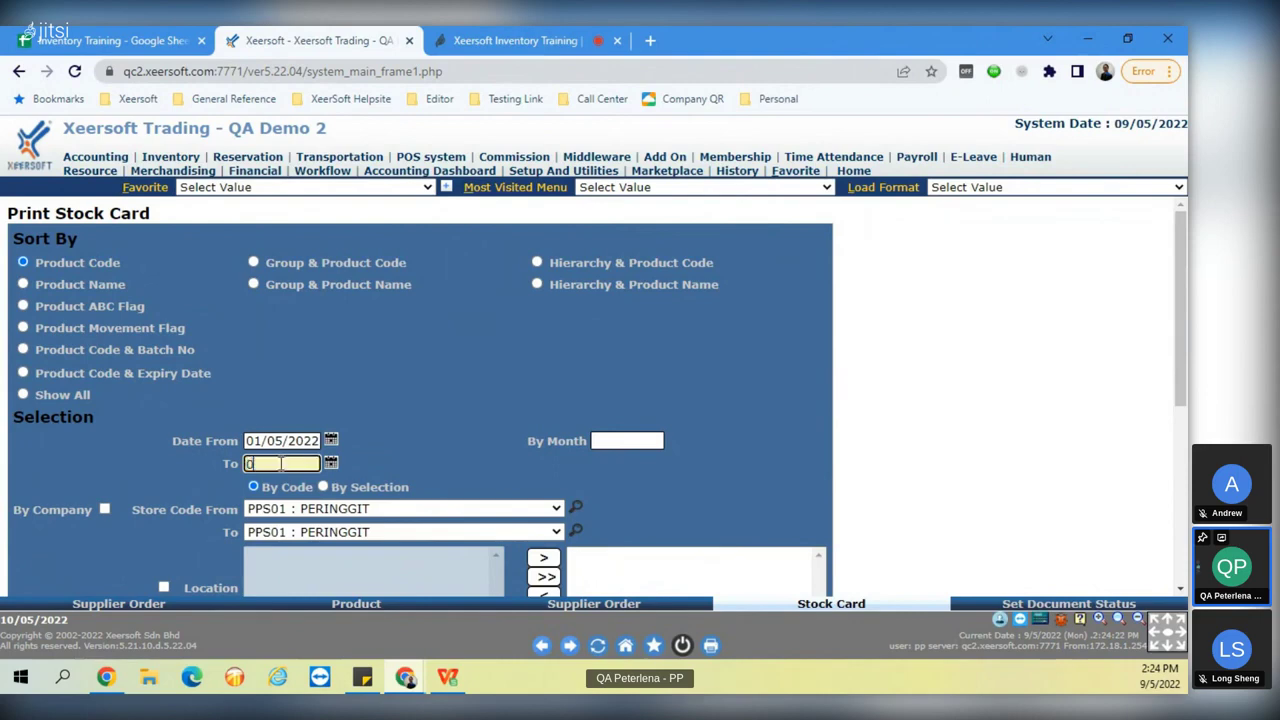
click(476, 432)
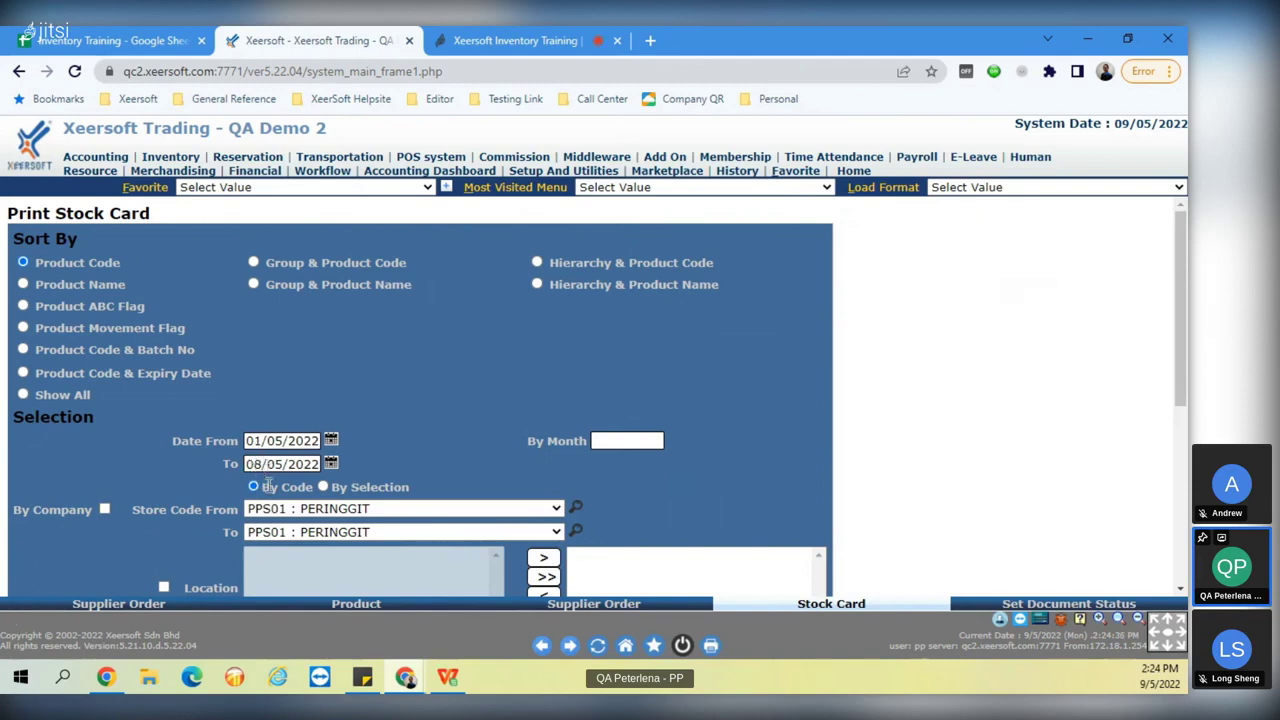
Compare the document dates of the ANS FOOD SUPPLIER SDN BHD order and the new supplier order with the Stock Card date range.
click(150, 608)
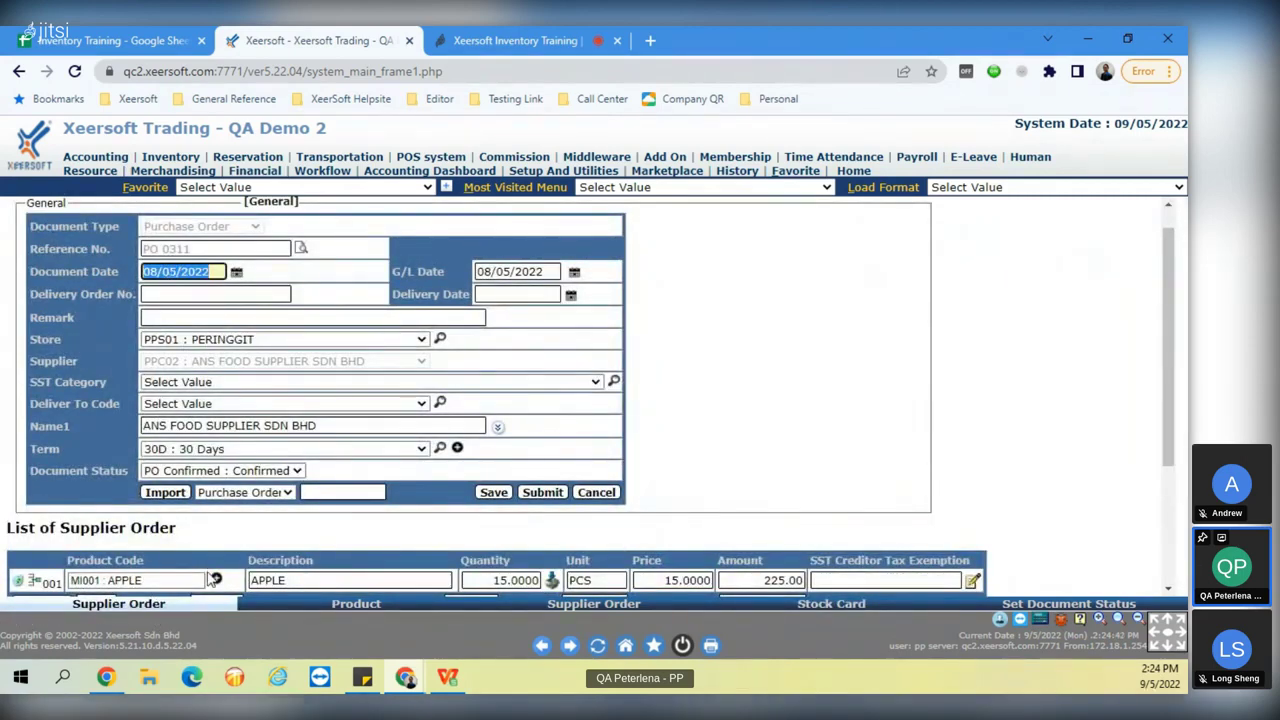
click(820, 606)
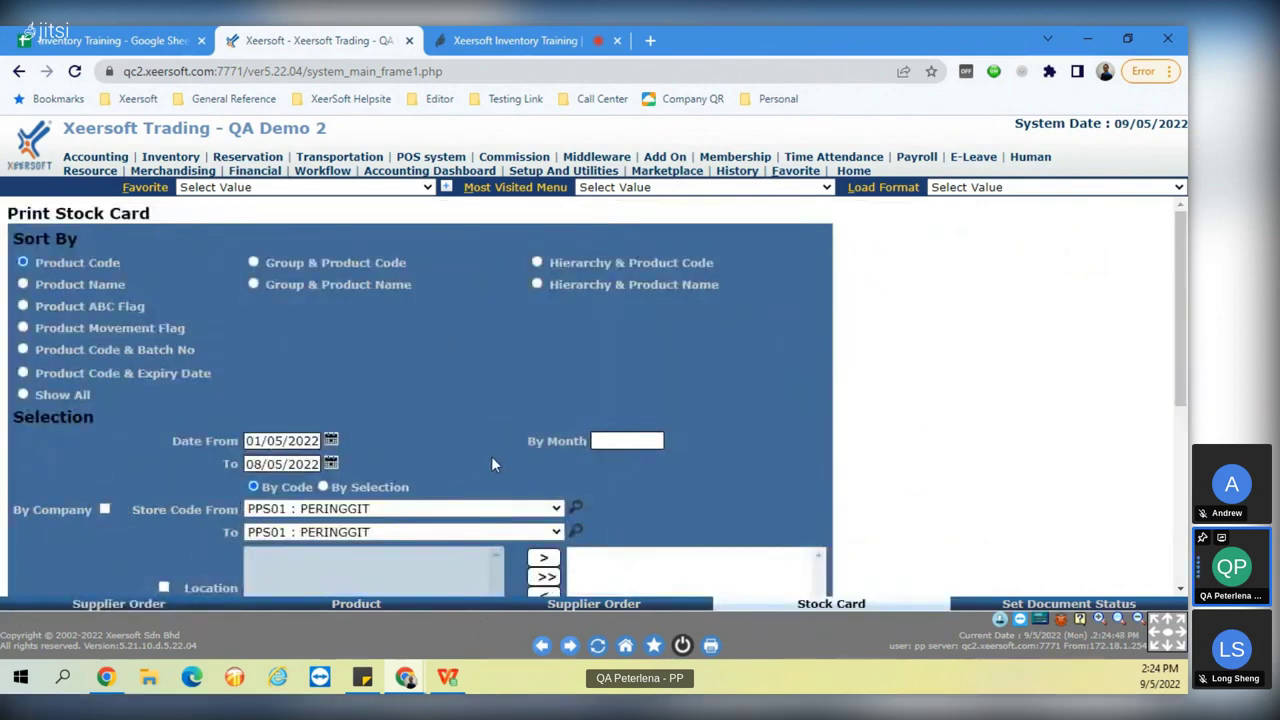
click(258, 468)
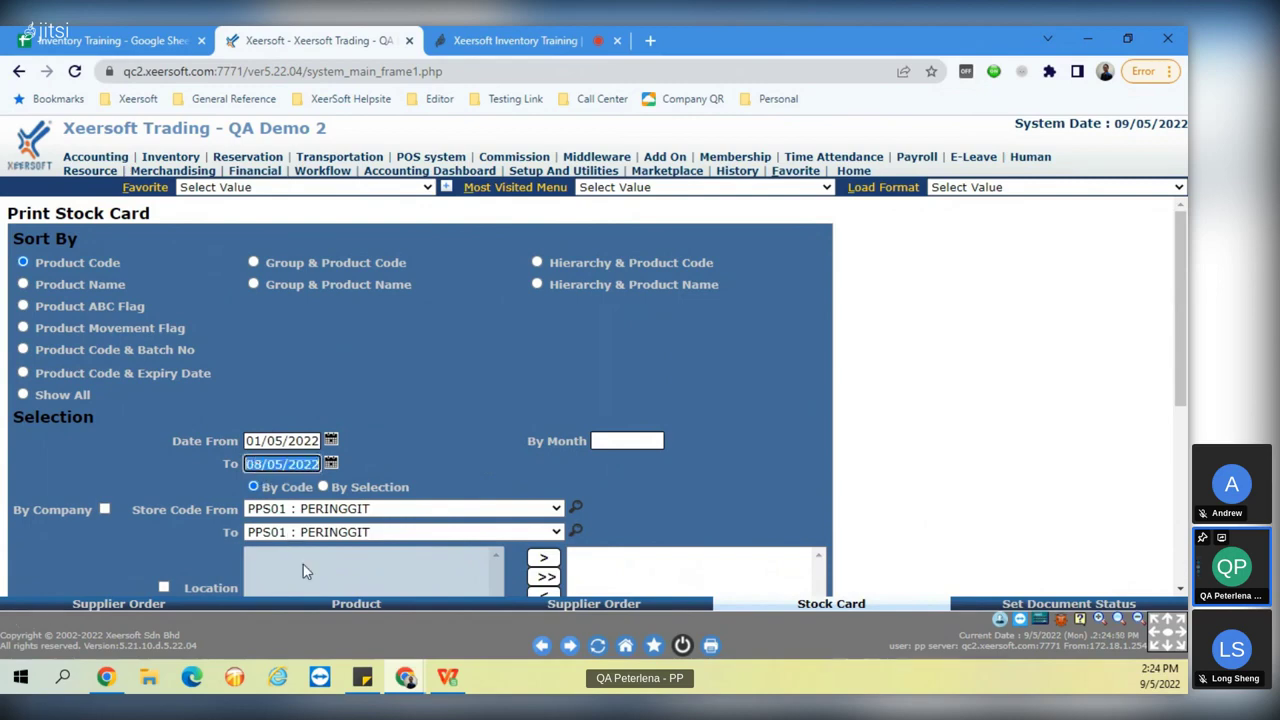
click(138, 606)
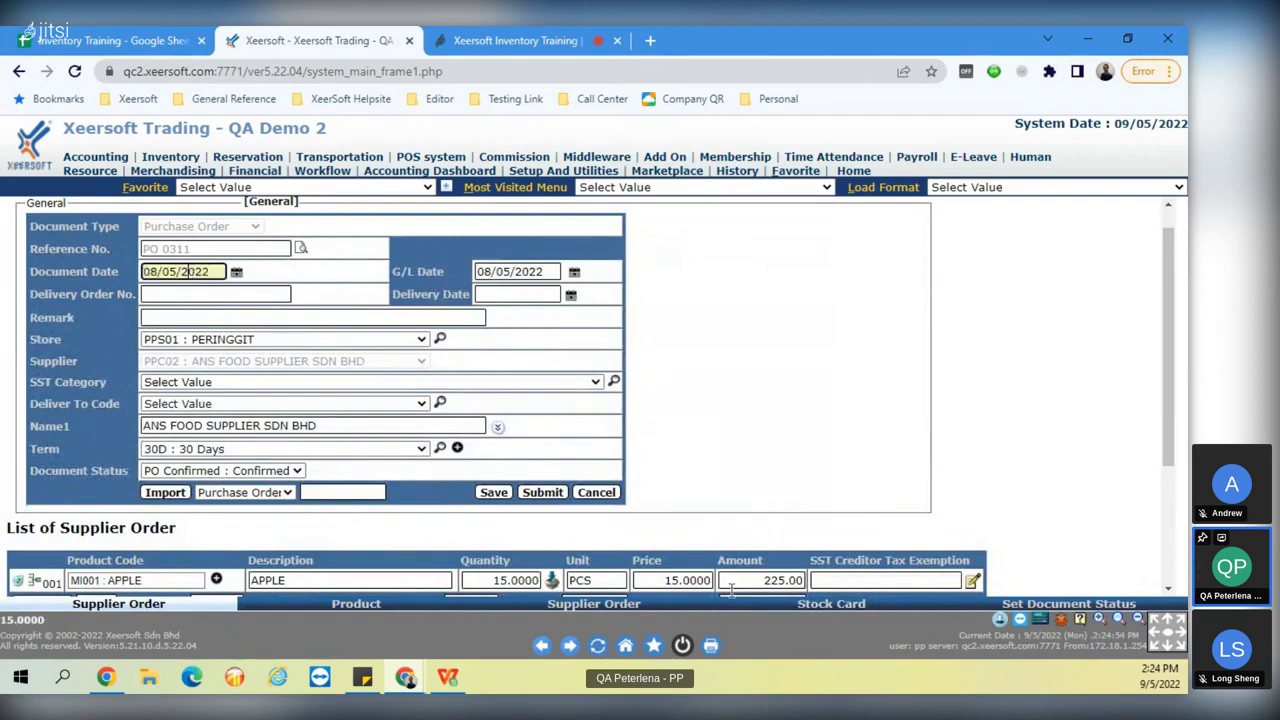
click(818, 606)
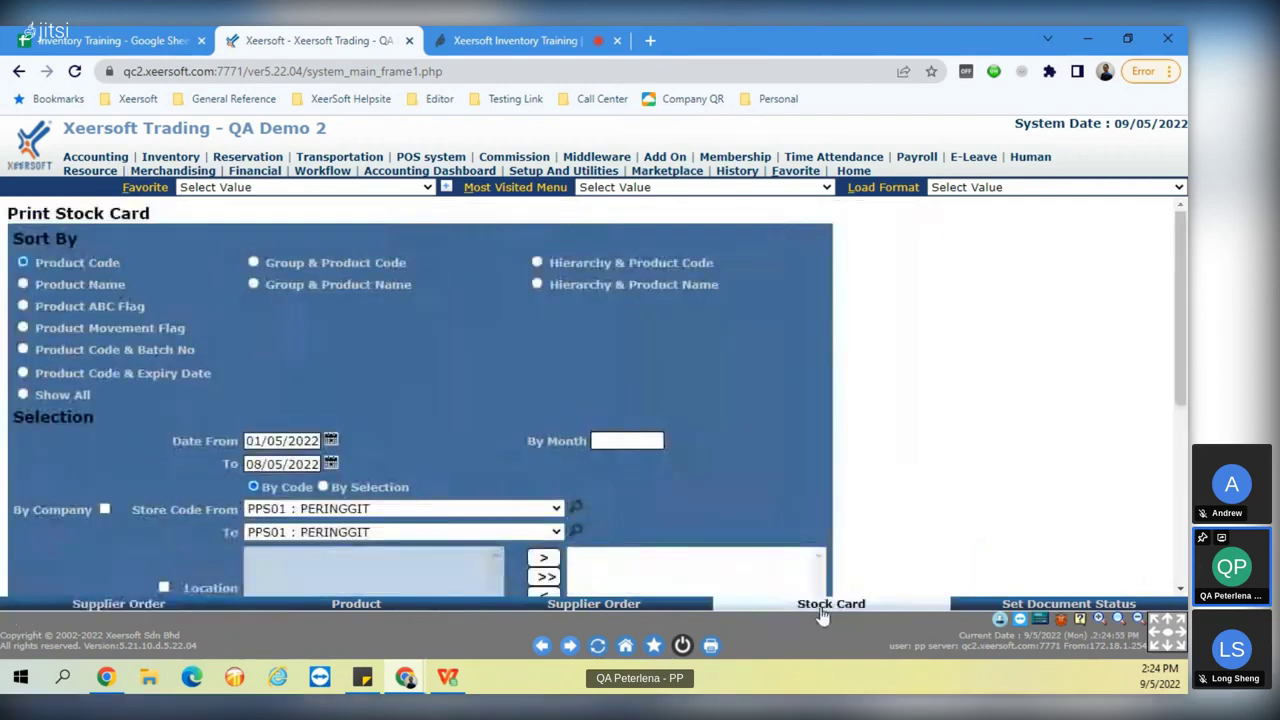
click(132, 612)
click(562, 606)
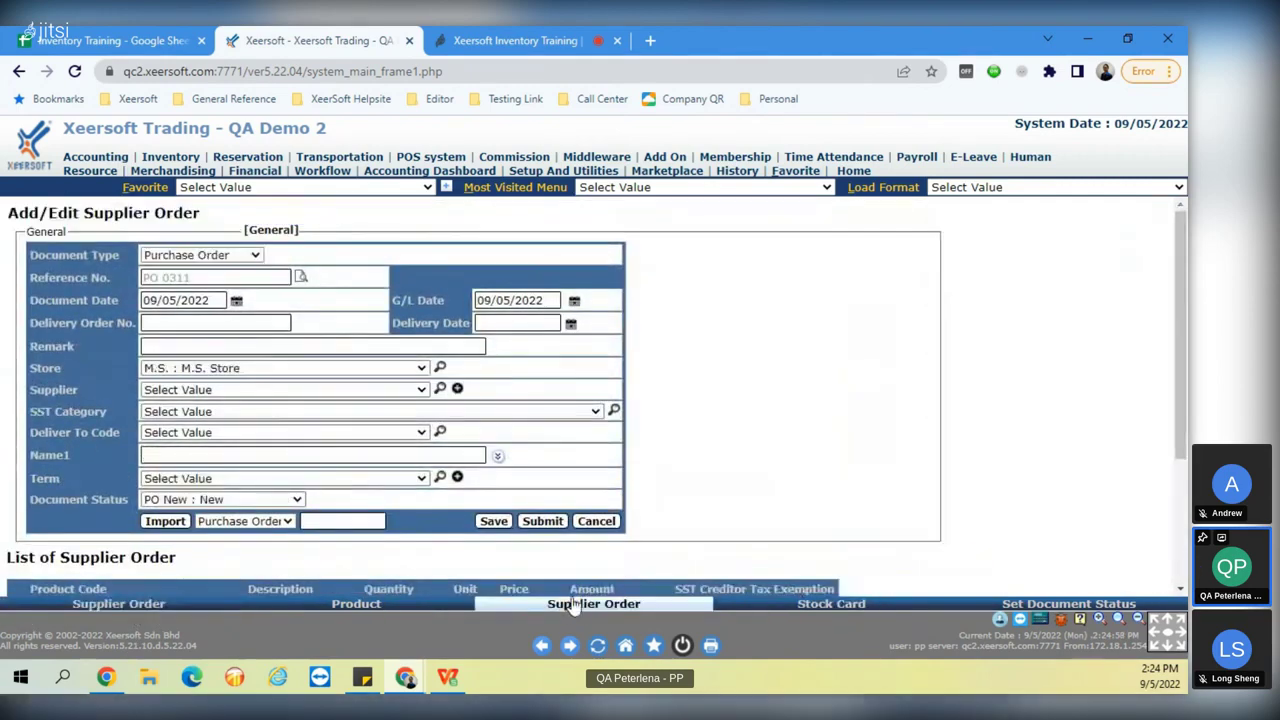
click(175, 302)
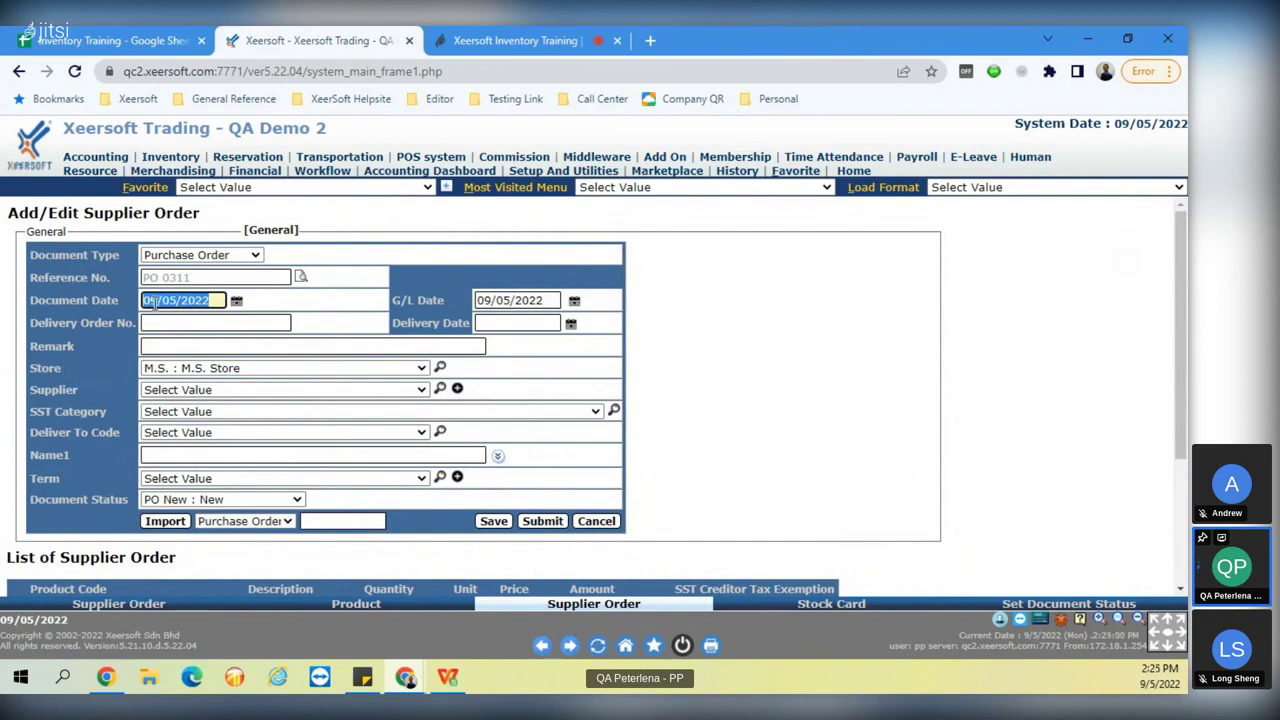
click(818, 608)
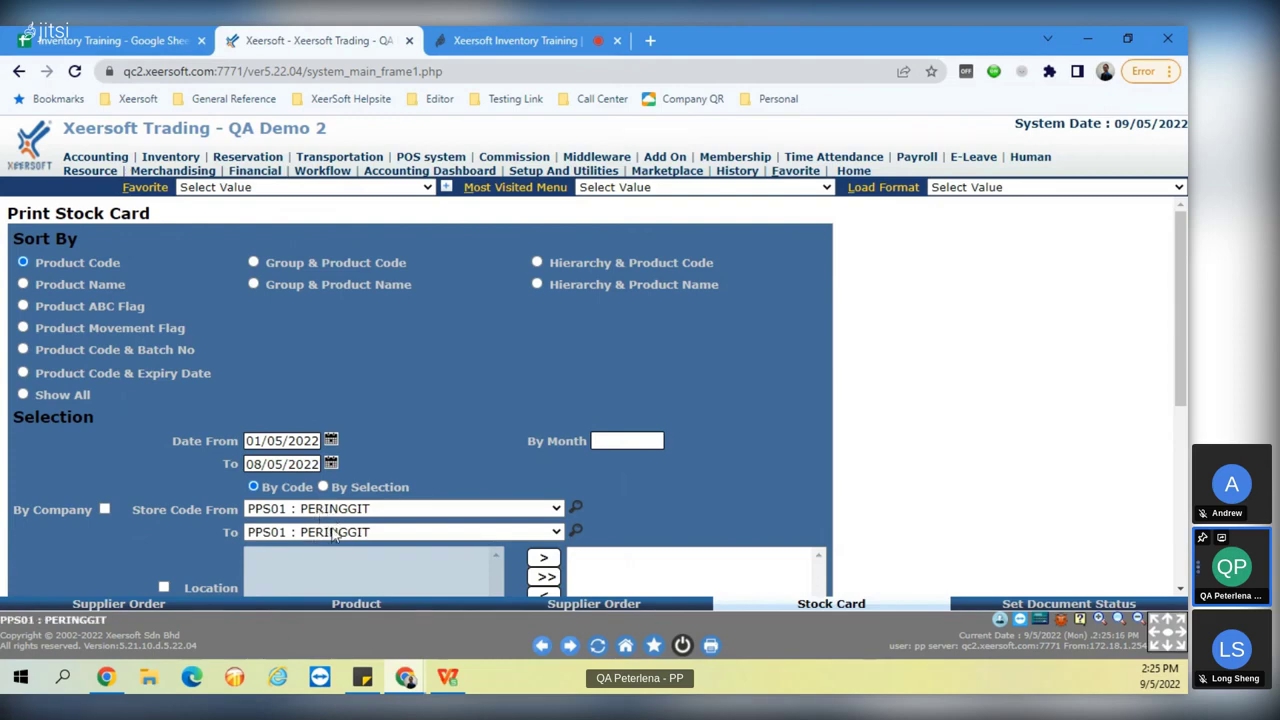
Return to the new supplier order and review its document status choices, leaving PO New selected.
click(657, 605)
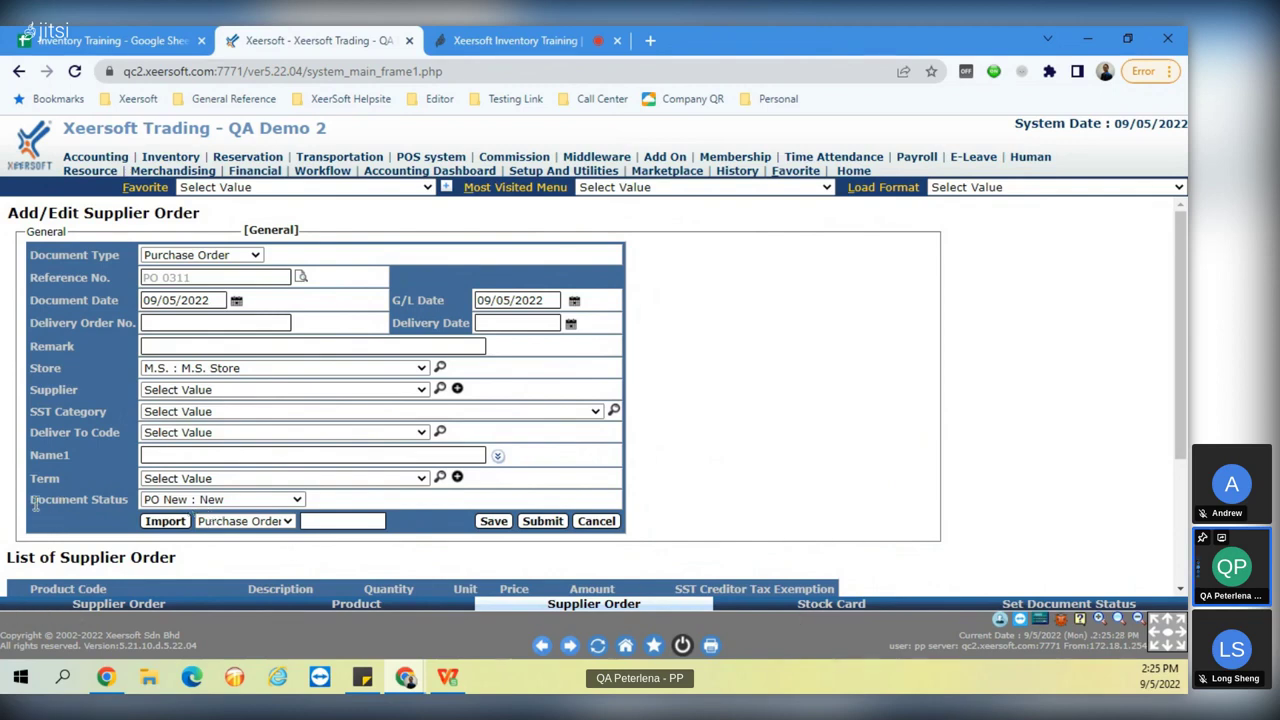
drag(30, 499, 104, 499)
click(246, 499)
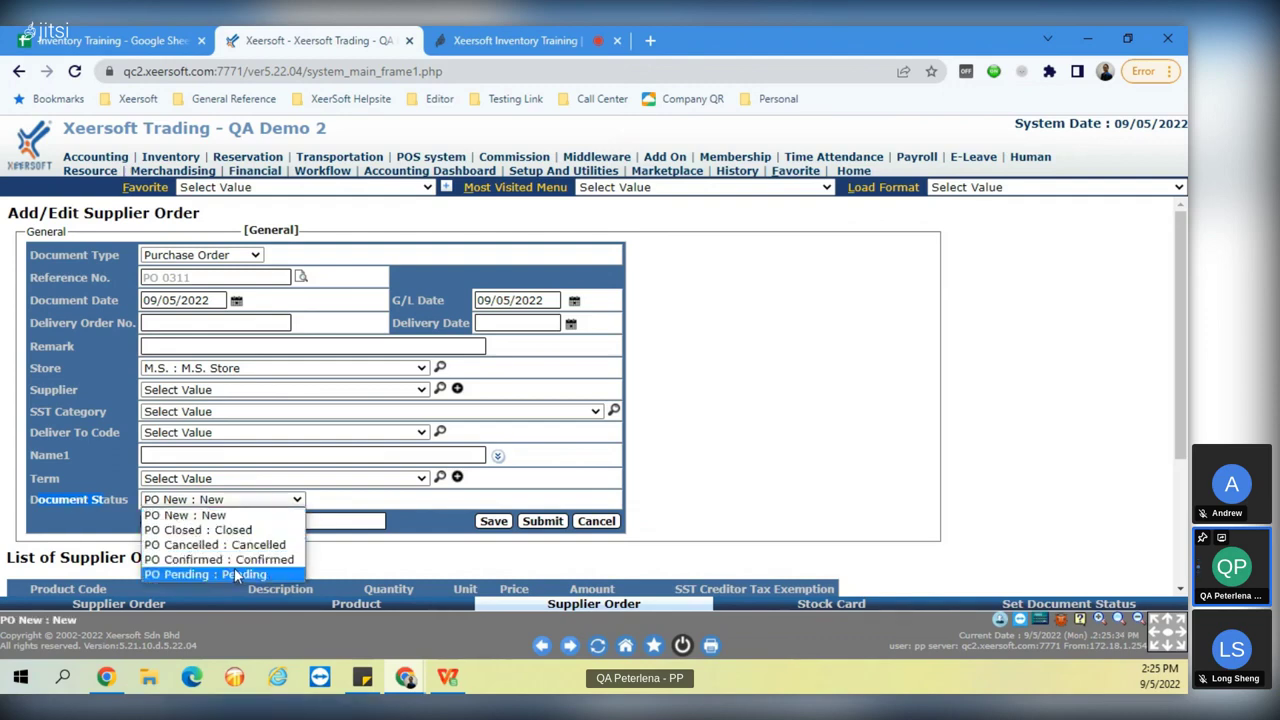
click(238, 516)
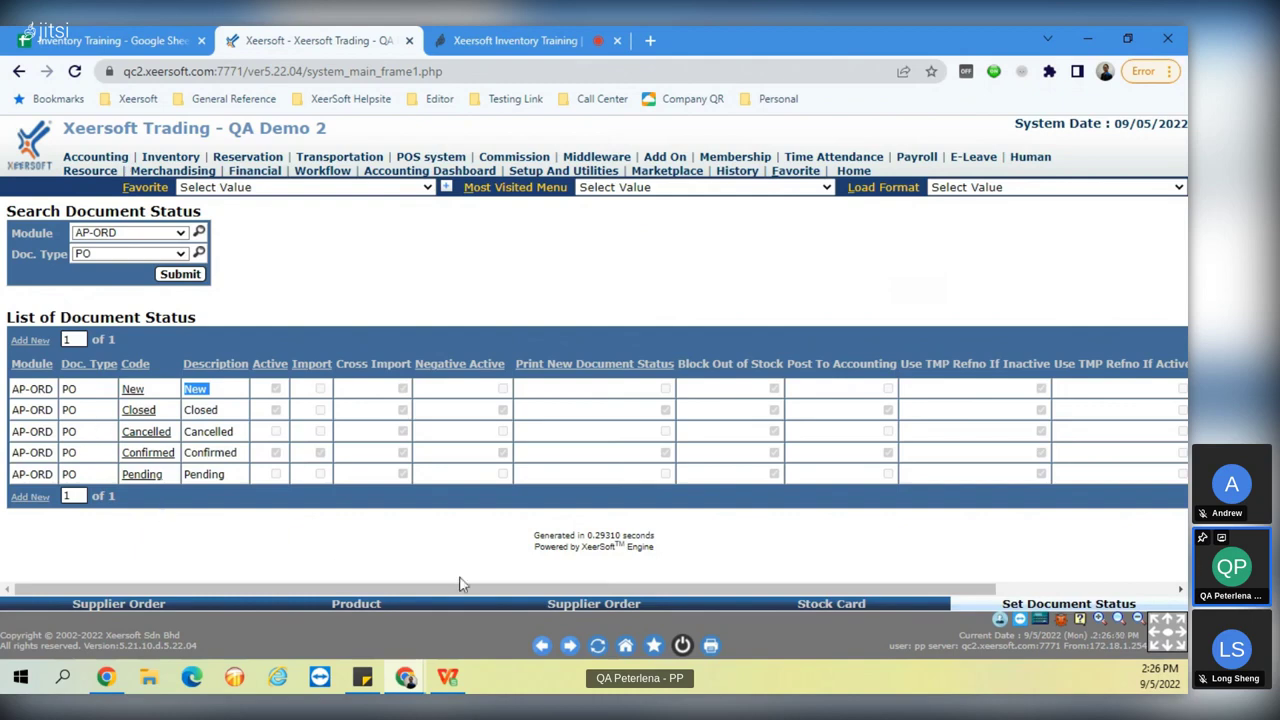
Save the confirmed ANS FOOD SUPPLIER SDN BHD purchase order for MI001 : APPLE at PERINGGIT.
click(104, 606)
click(493, 492)
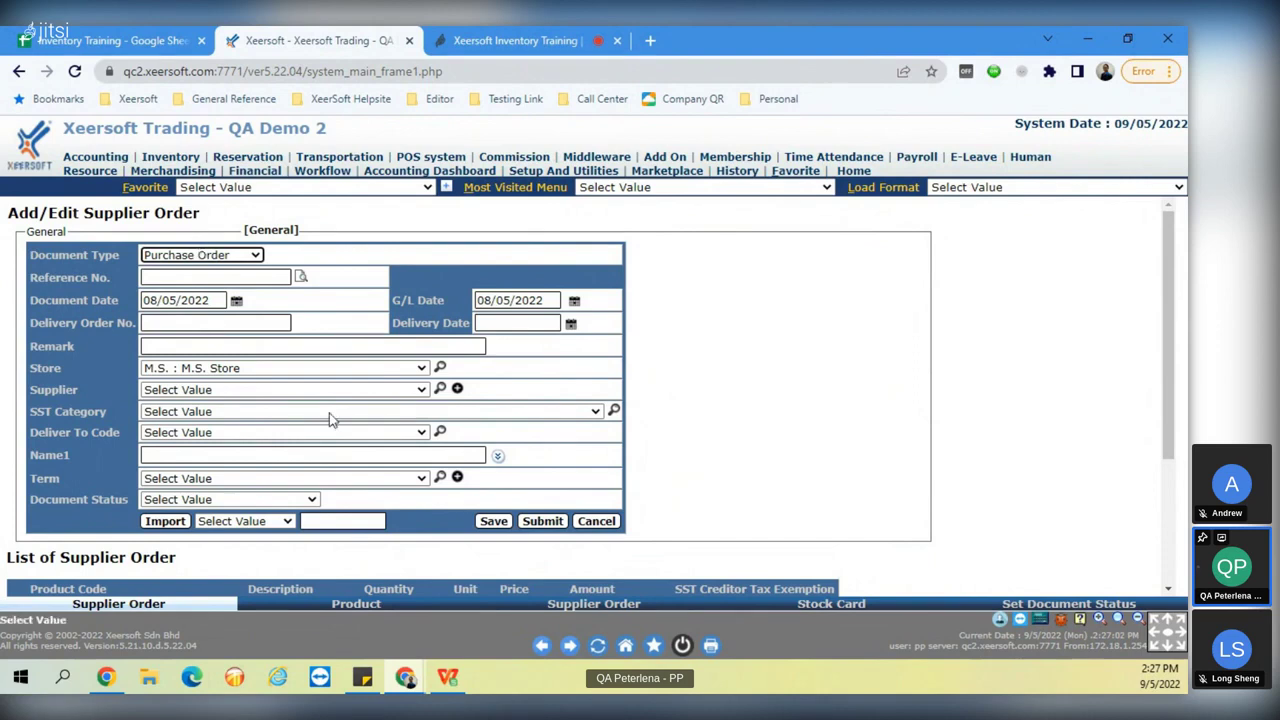
Set the Stock Card period to month 5 and generate the report for MI001 : APPLE at PERINGGIT.
click(836, 605)
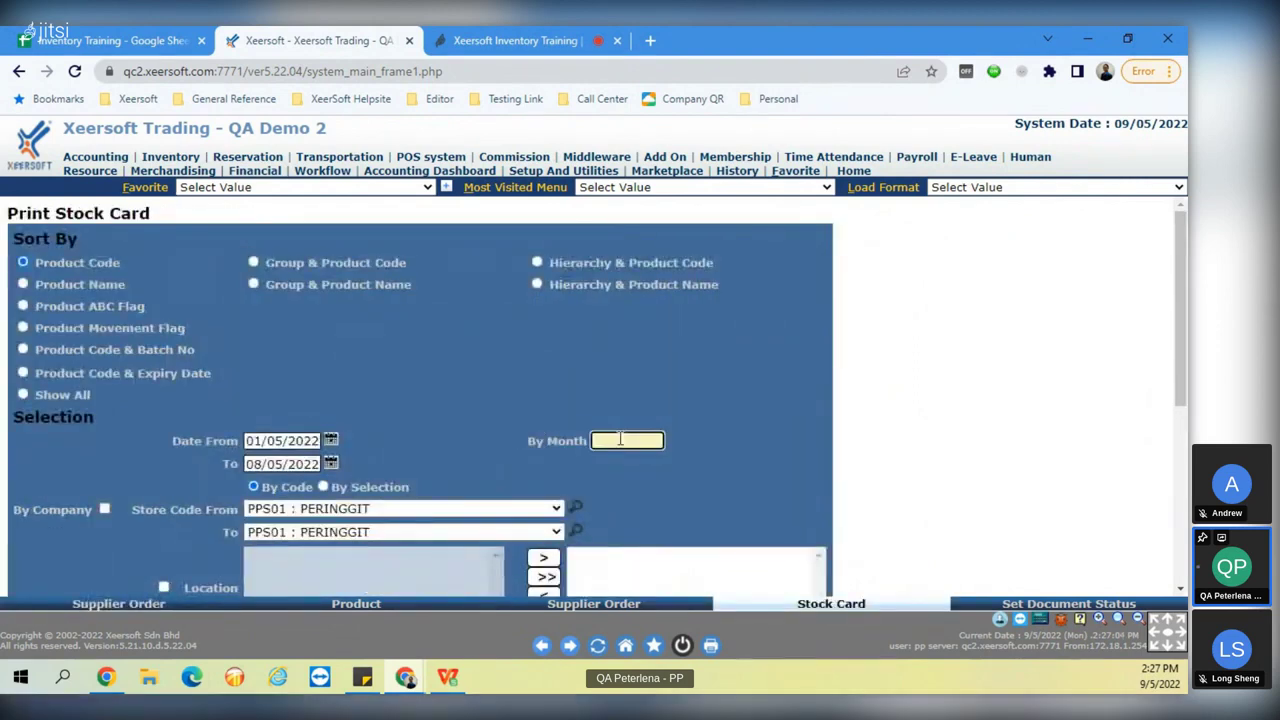
text(5)
key(Tab)
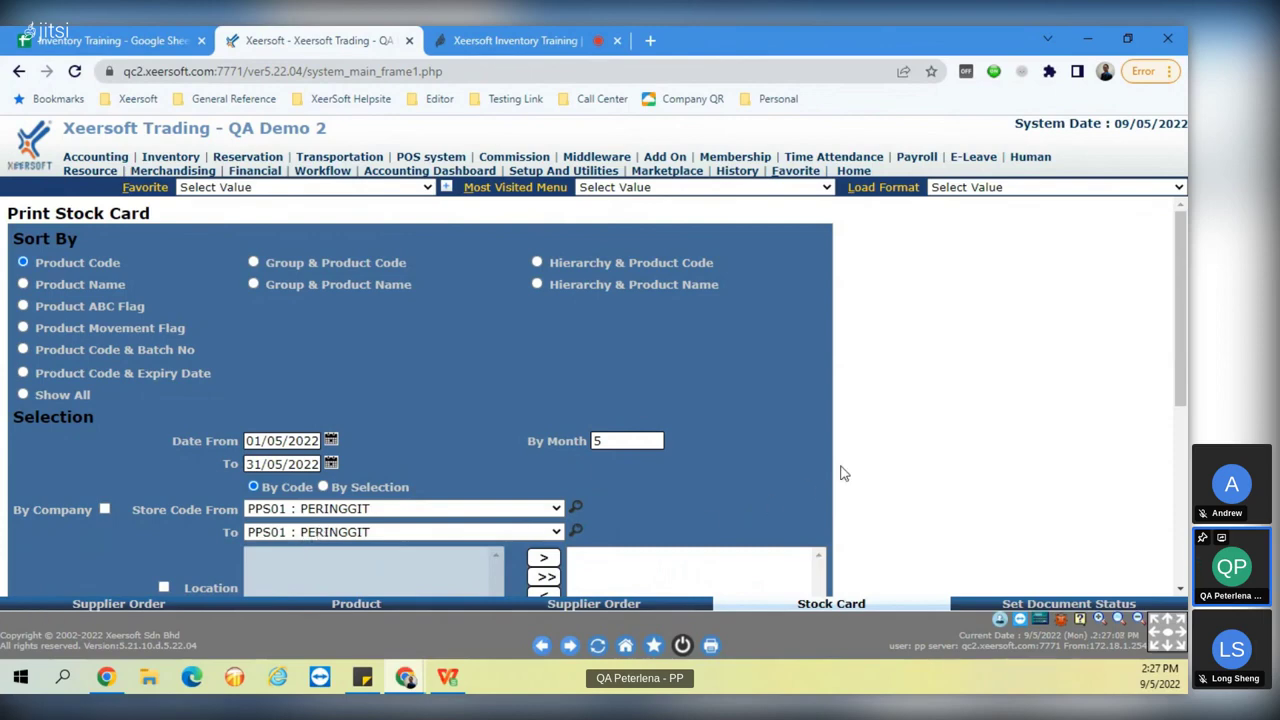
scroll(1180, 400, down, 3)
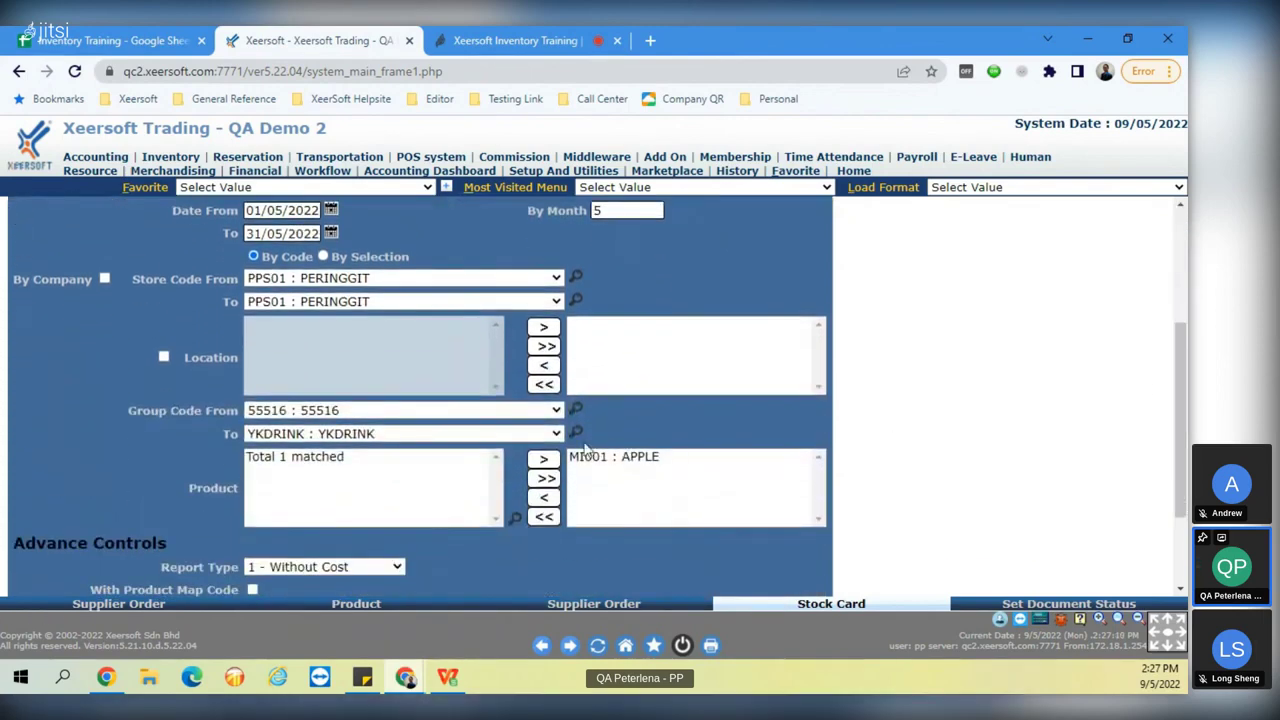
scroll(1186, 465, down, 5)
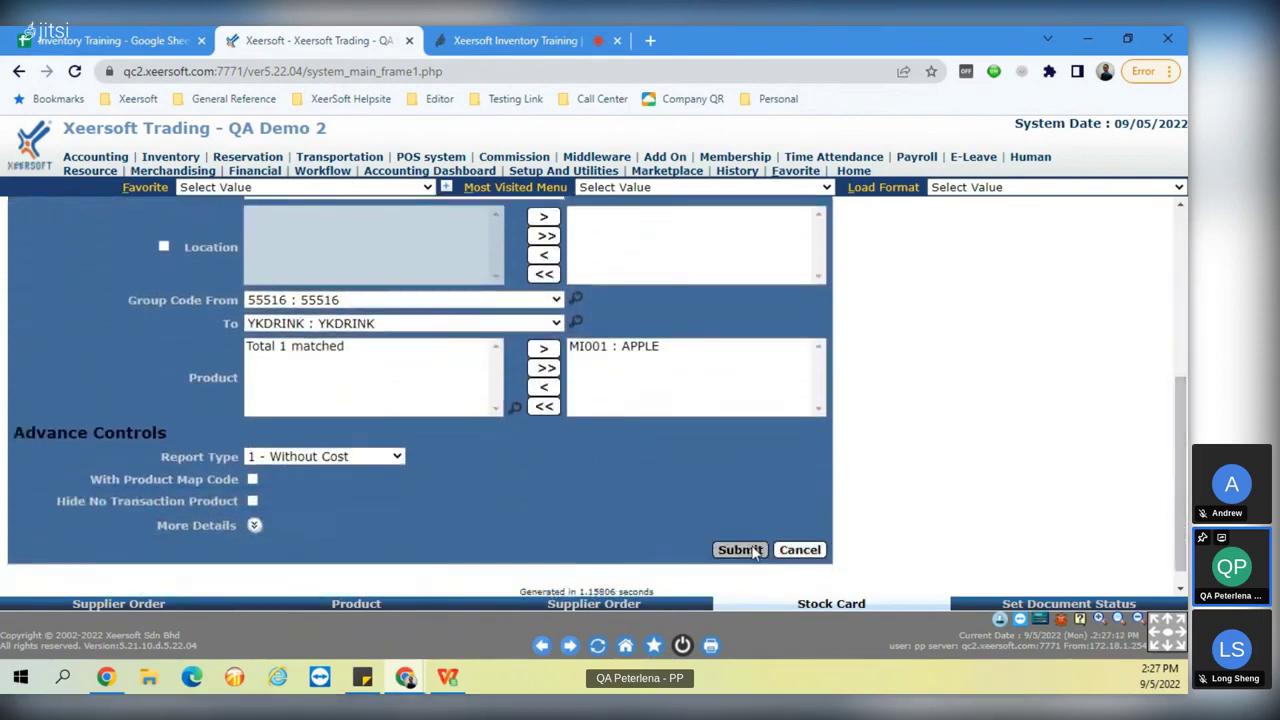
click(762, 552)
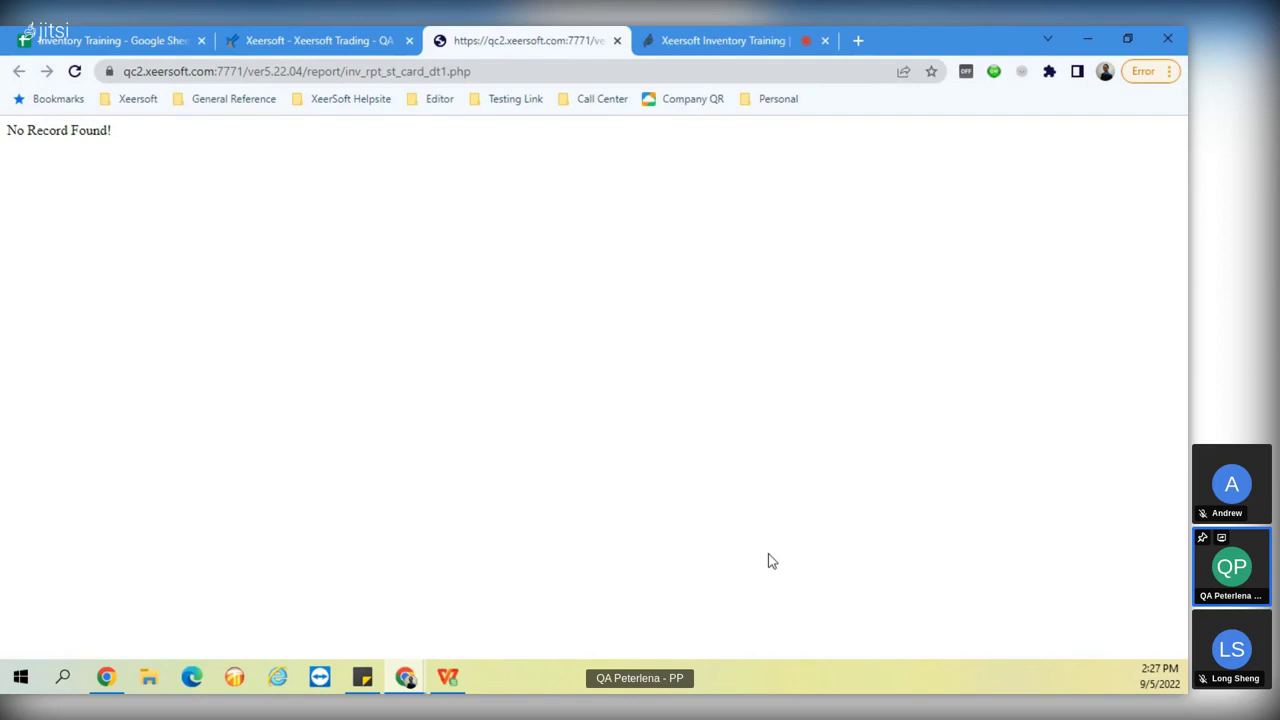
Leave the Stock Card report and cancel the new, unsaved supplier order to return to the supplier order search.
key(ctrl+shift+Tab)
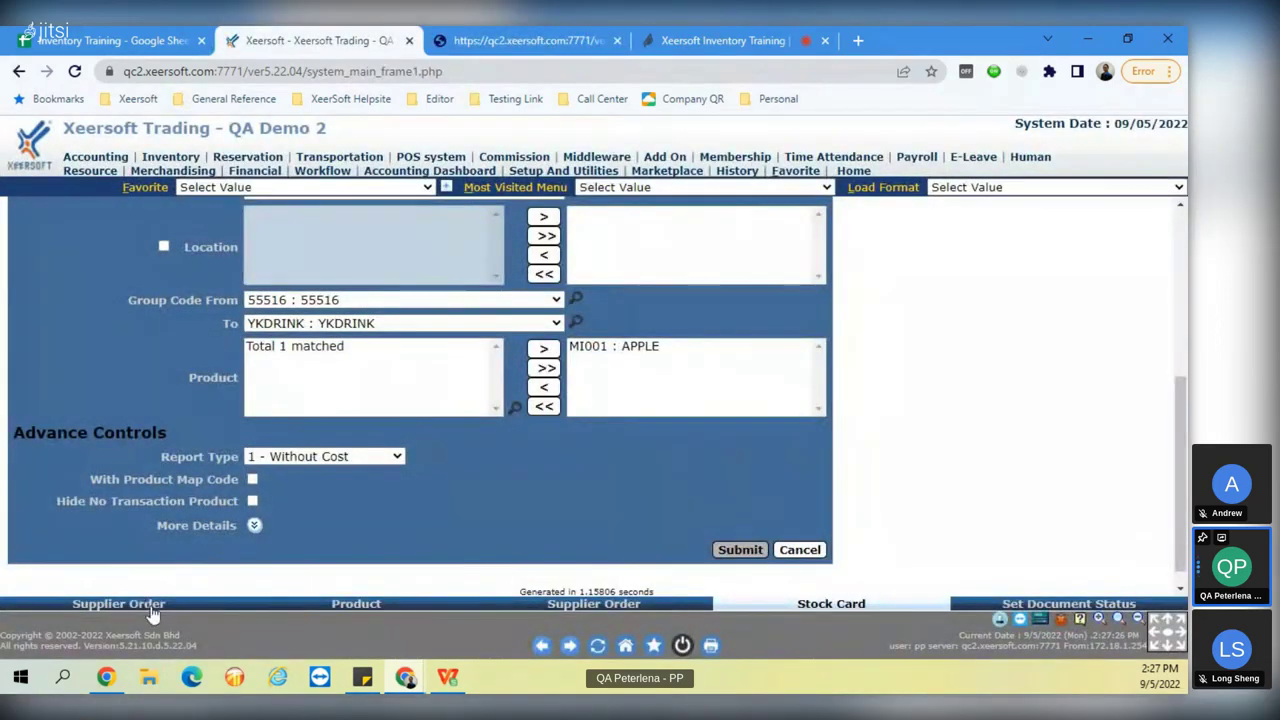
click(140, 603)
click(596, 521)
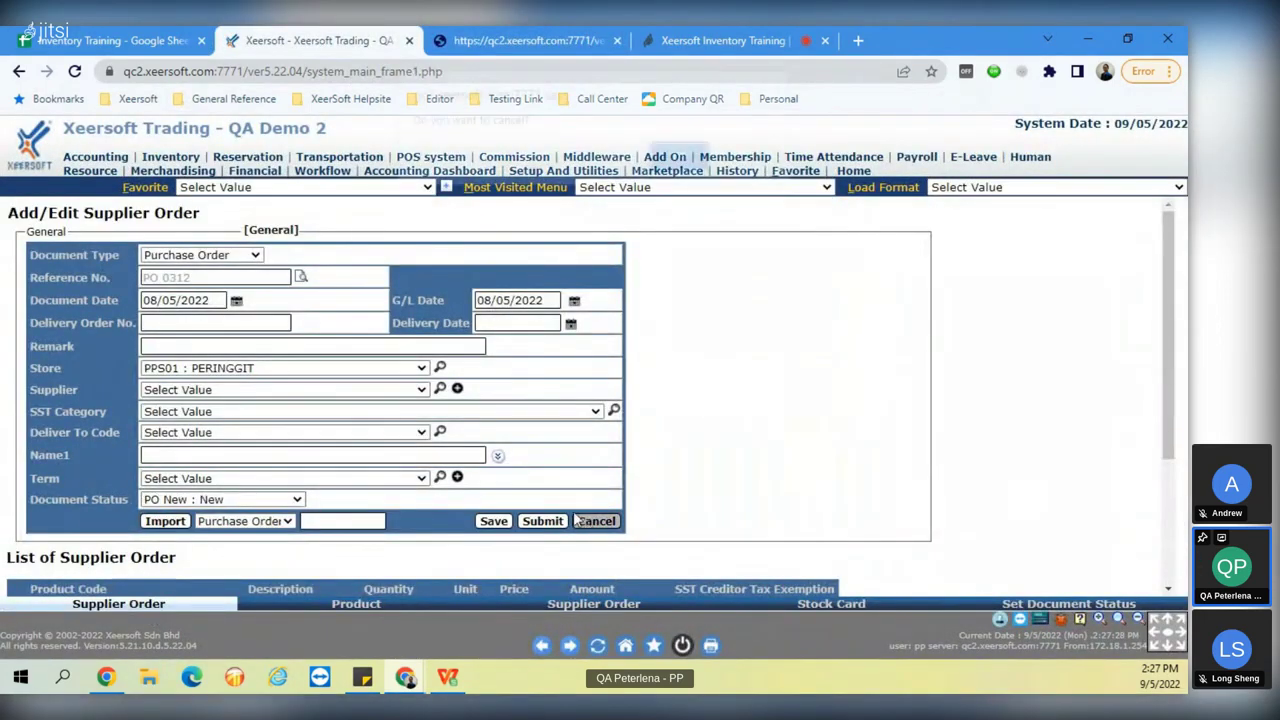
click(681, 169)
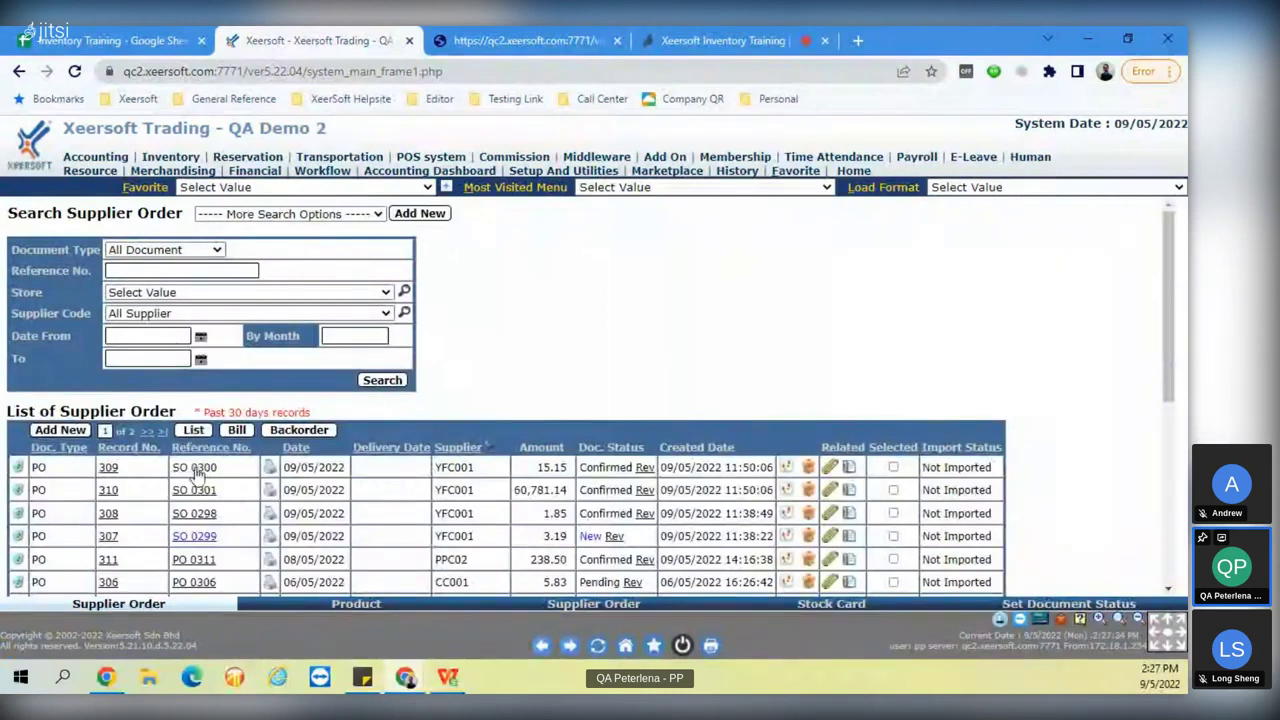
Search the supplier orders for Purchase Order documents in month 5 from PPC02 : ANS FOOD SUPPLIER SDN BHD.
click(180, 250)
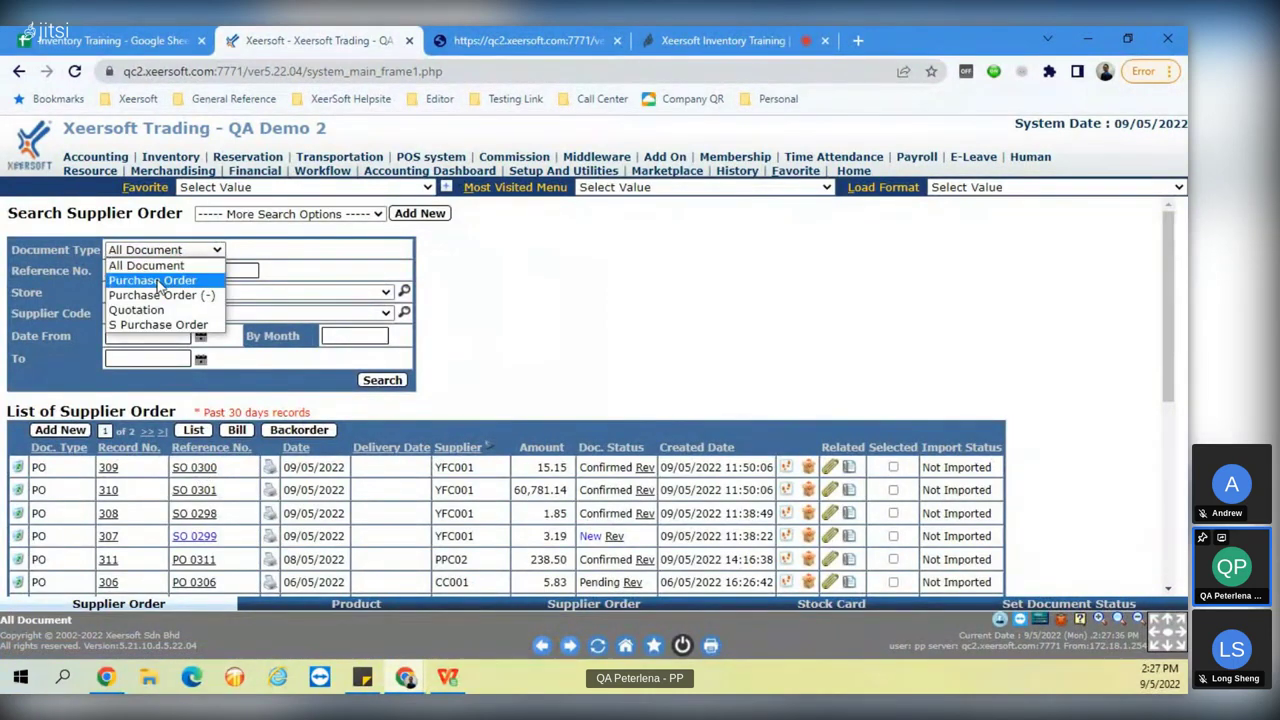
click(152, 280)
click(354, 335)
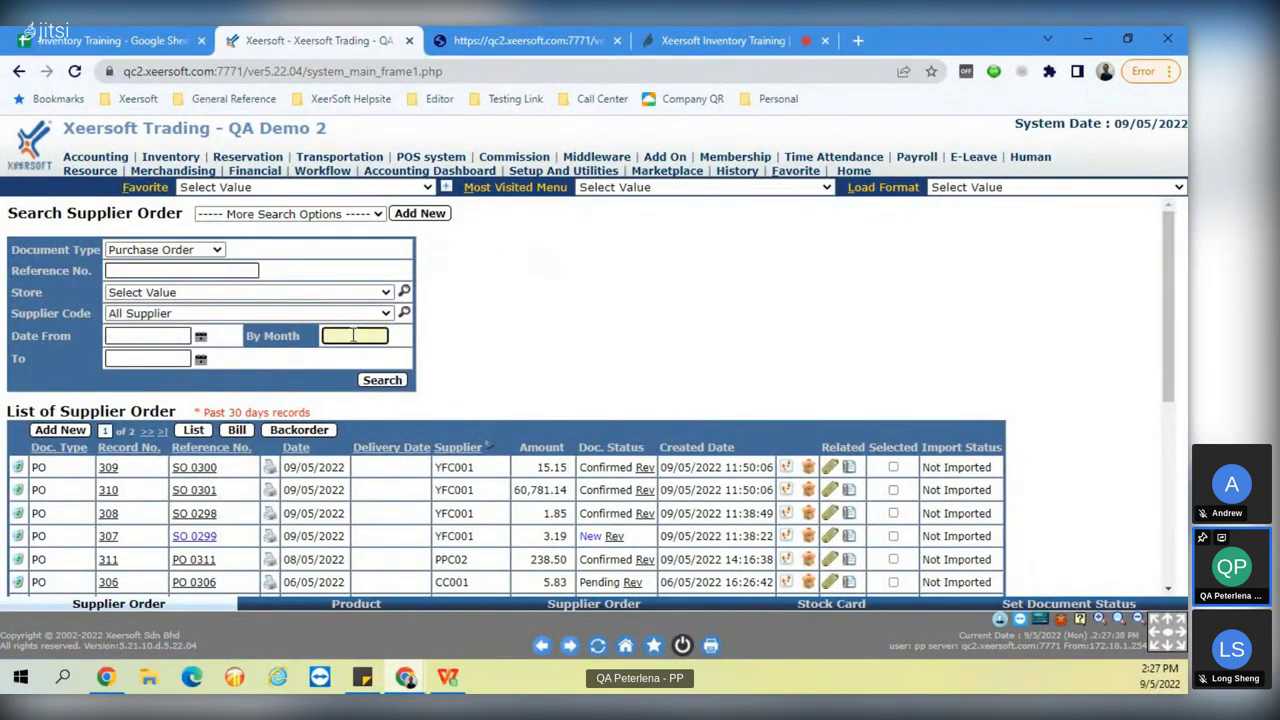
text(5)
key(Tab)
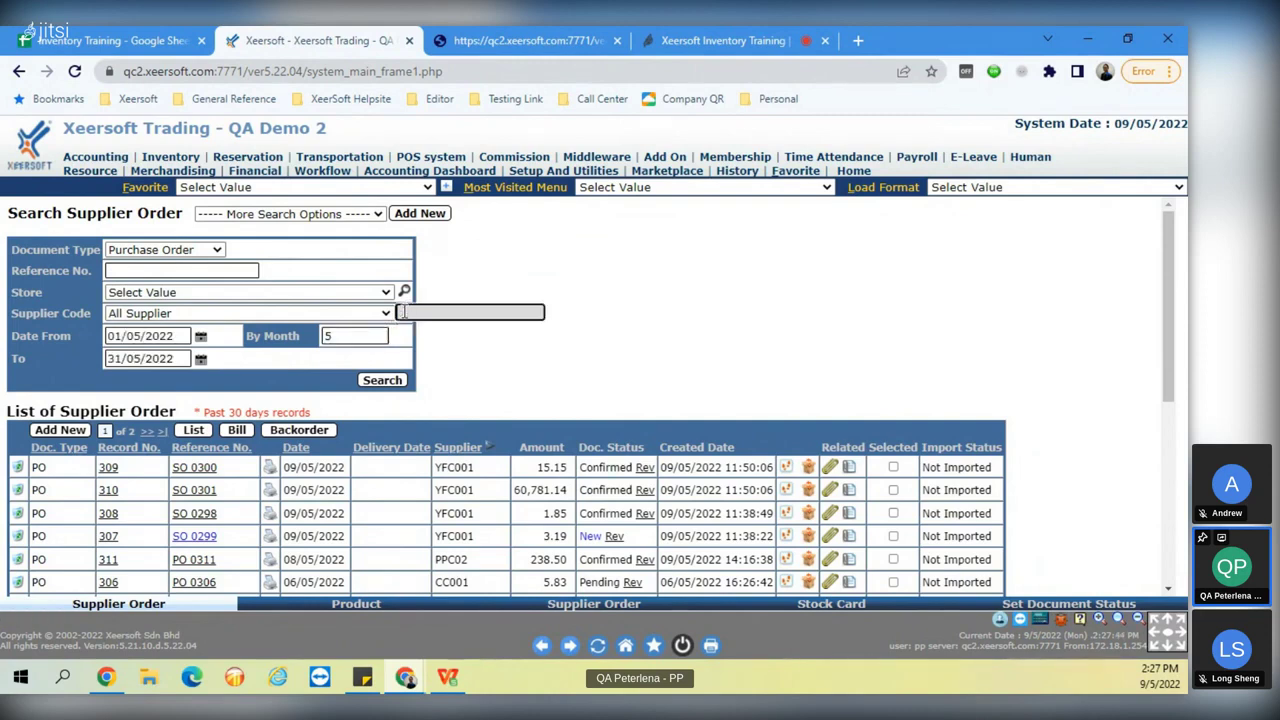
text(food)
key(Return)
click(386, 382)
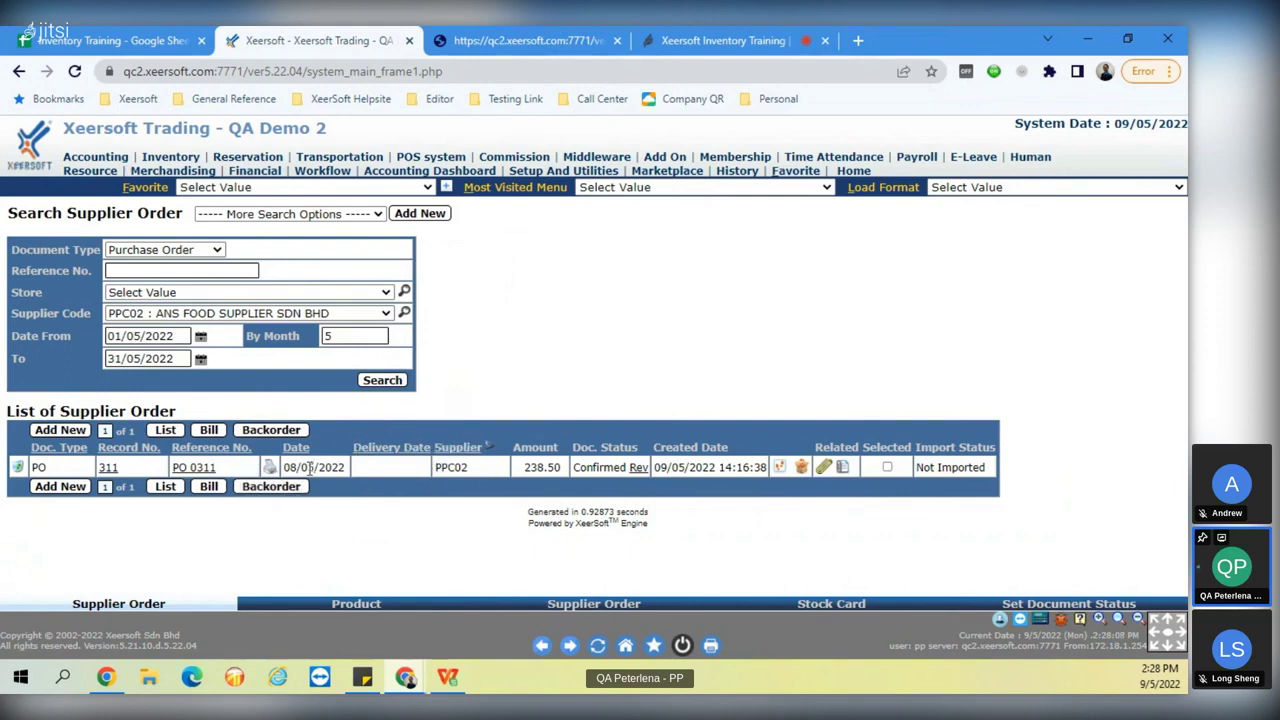
Start a new supplier bill from the Inventory module with Delivery Order as its document type.
click(285, 604)
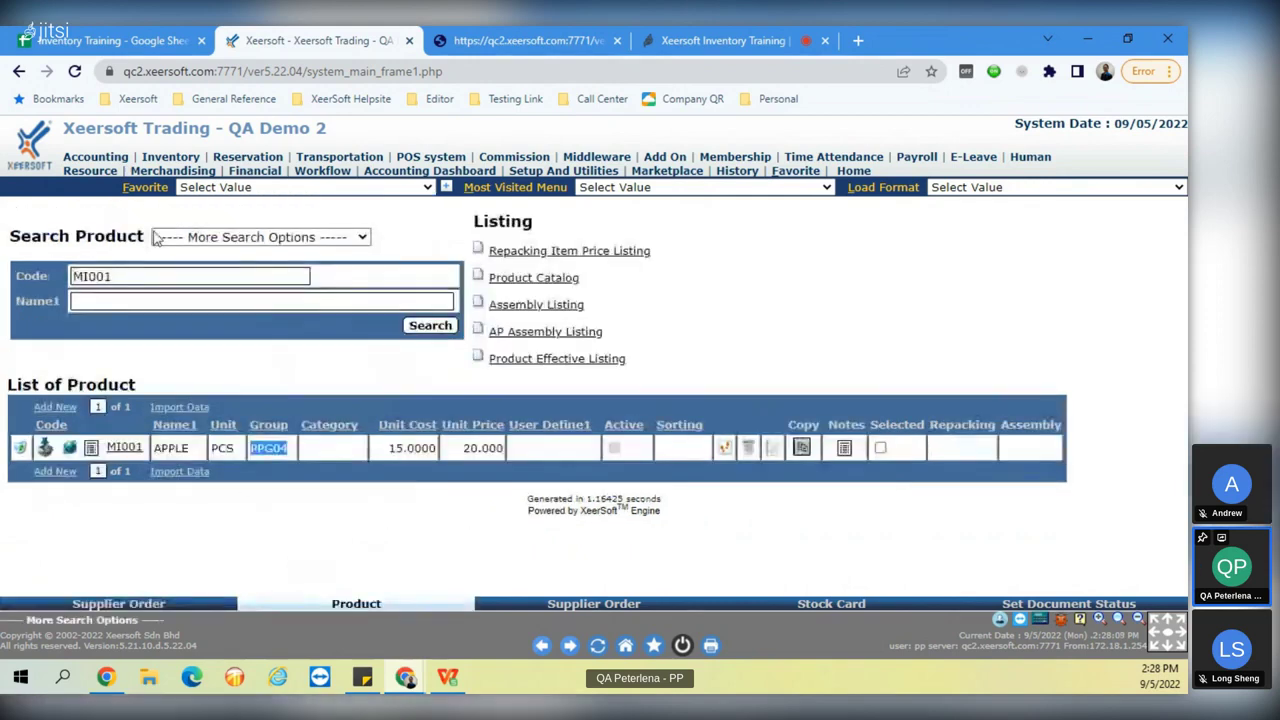
click(168, 171)
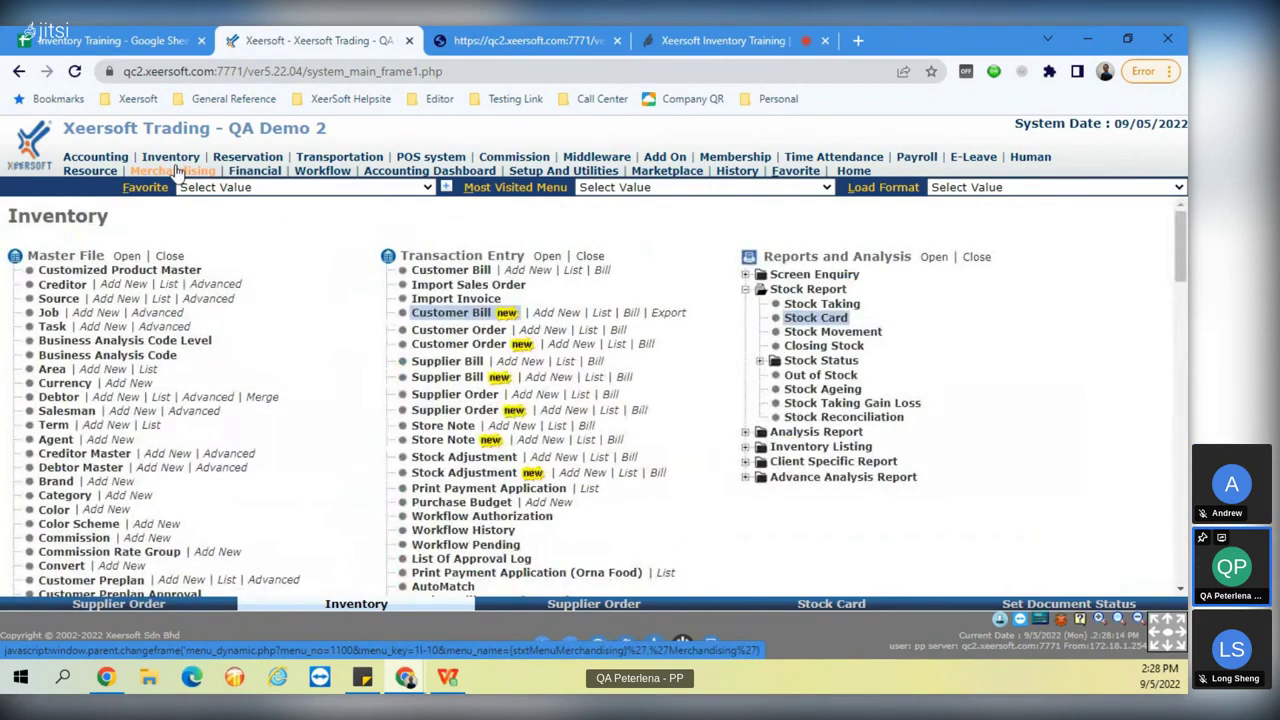
click(510, 368)
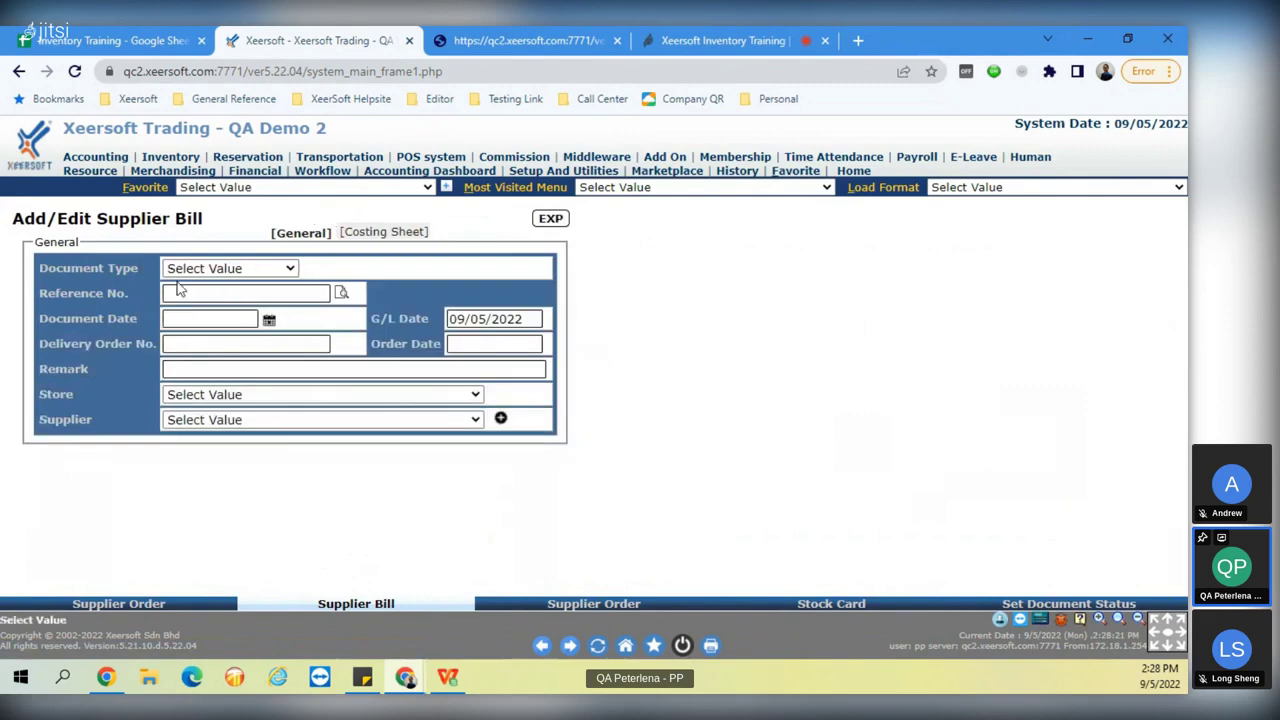
click(200, 258)
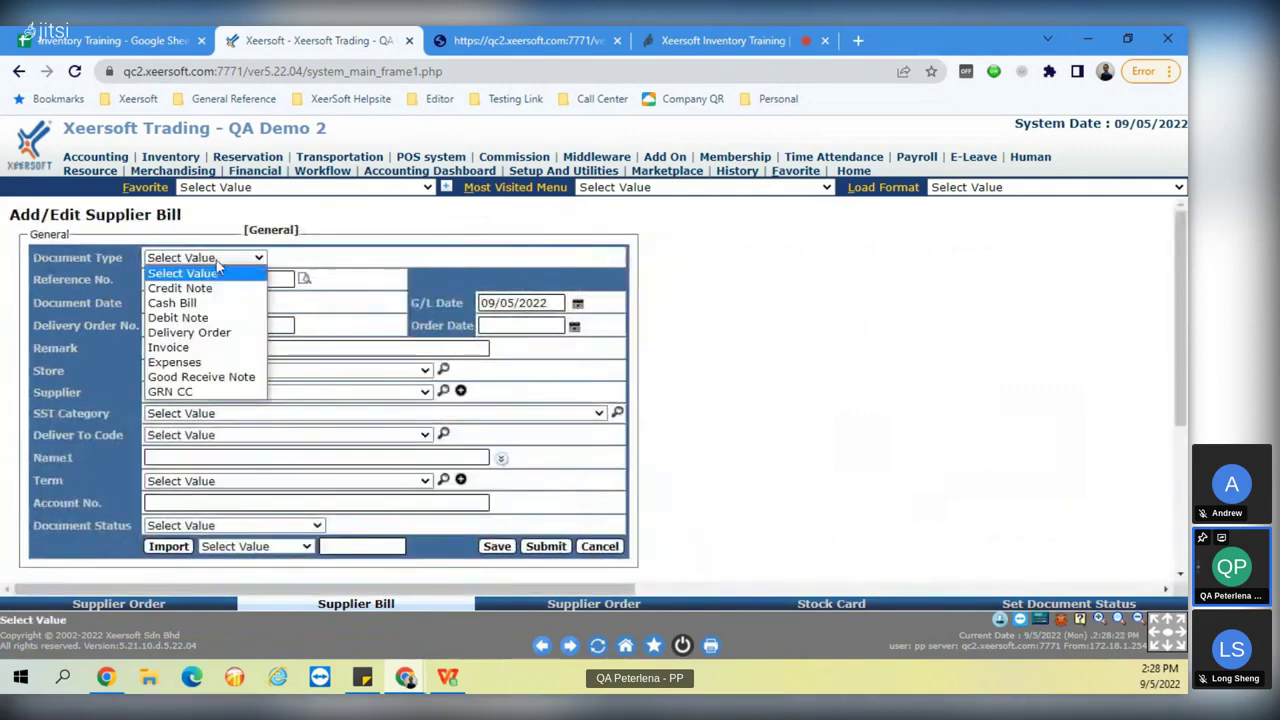
click(188, 332)
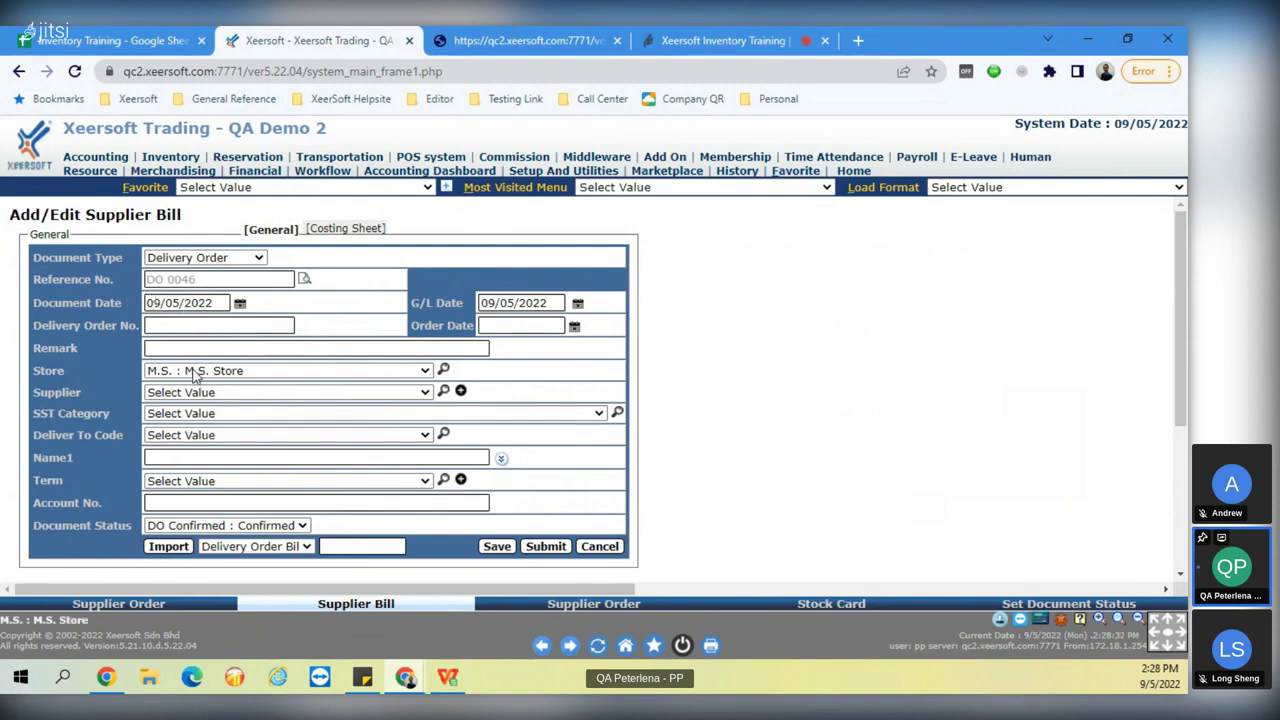
Set the delivery order's supplier to PPC02 : ANS FOOD SUPPLIER SDN BHD.
click(443, 391)
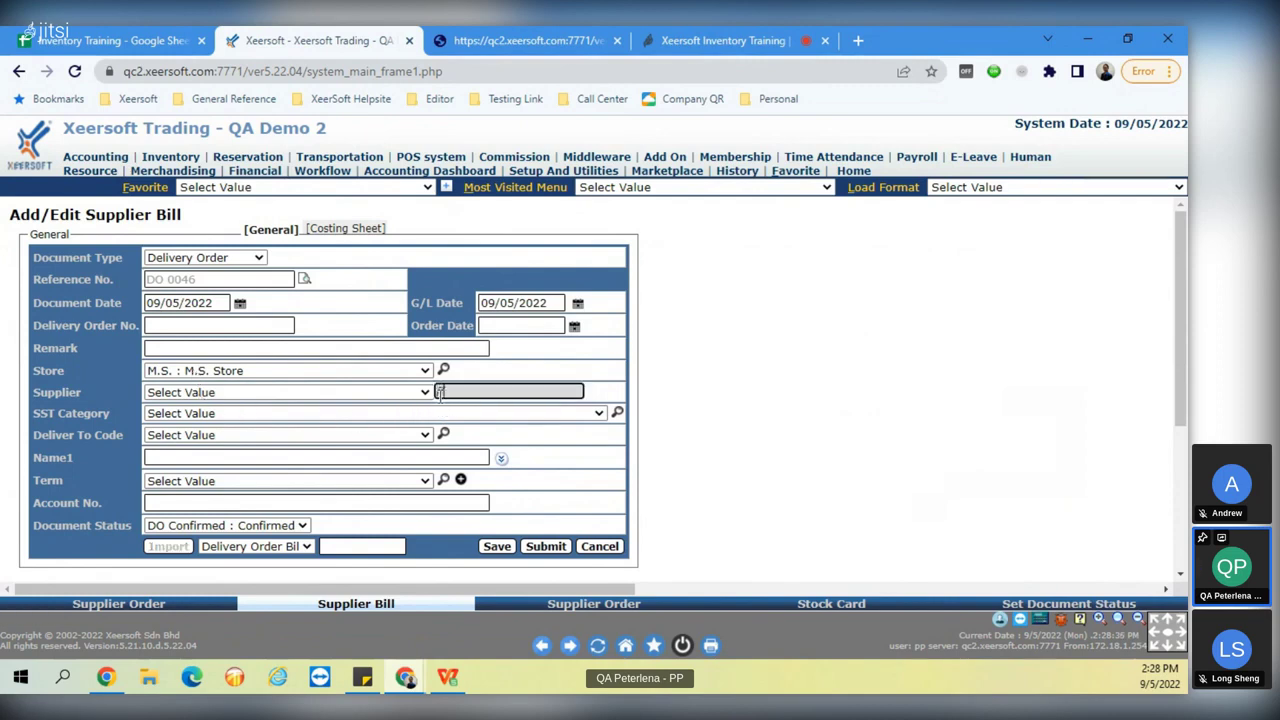
text(ppc02)
key(Return)
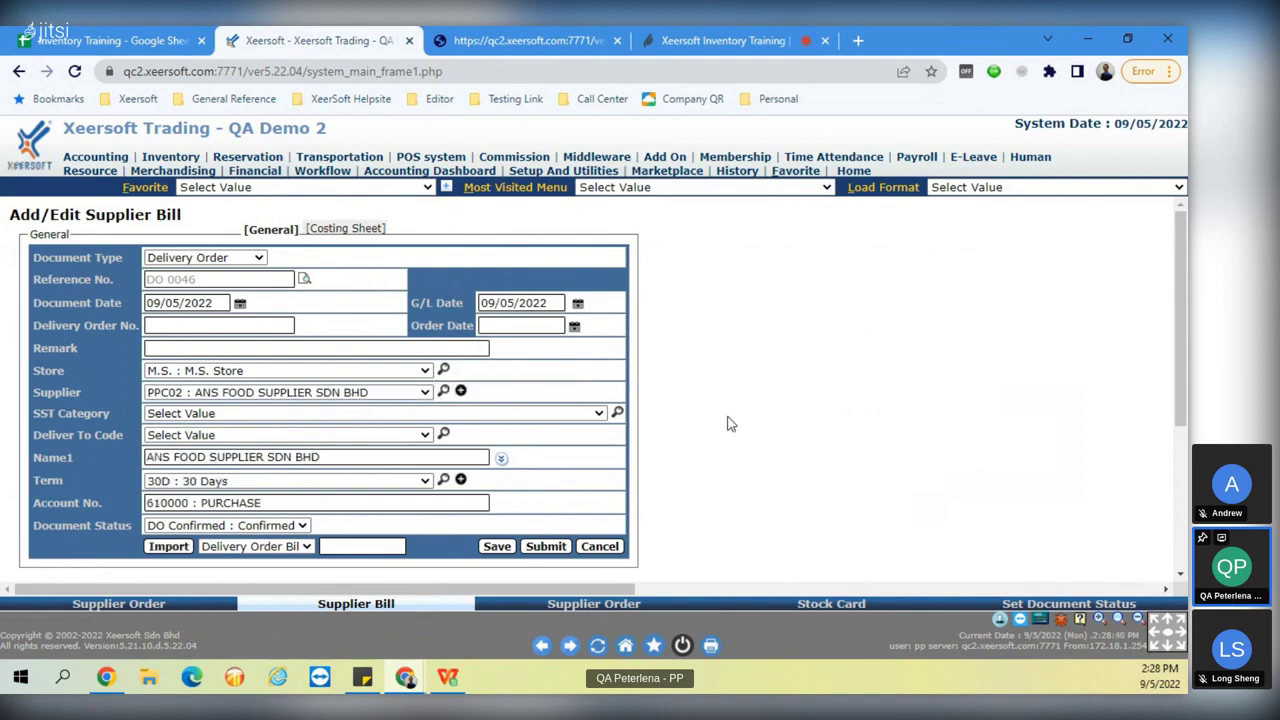
Set the delivery order's import source to Order Bill and list the supplier orders available for import.
click(290, 548)
click(265, 574)
click(118, 604)
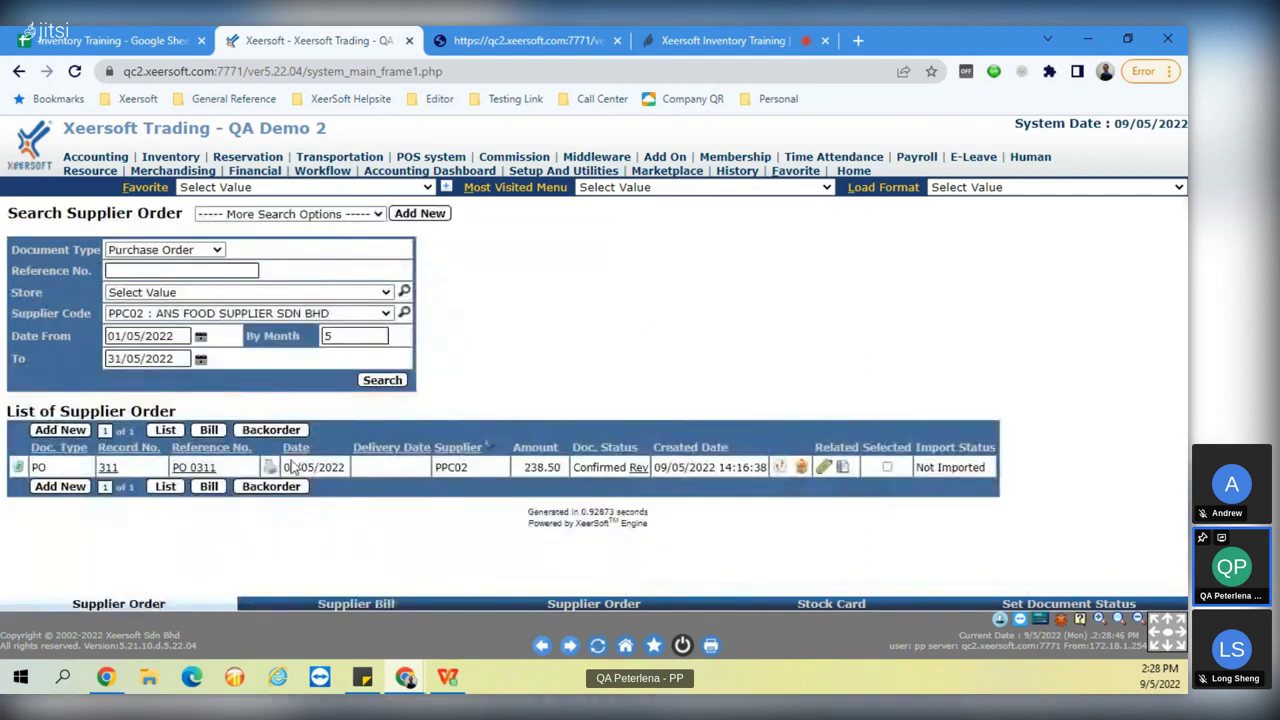
click(320, 605)
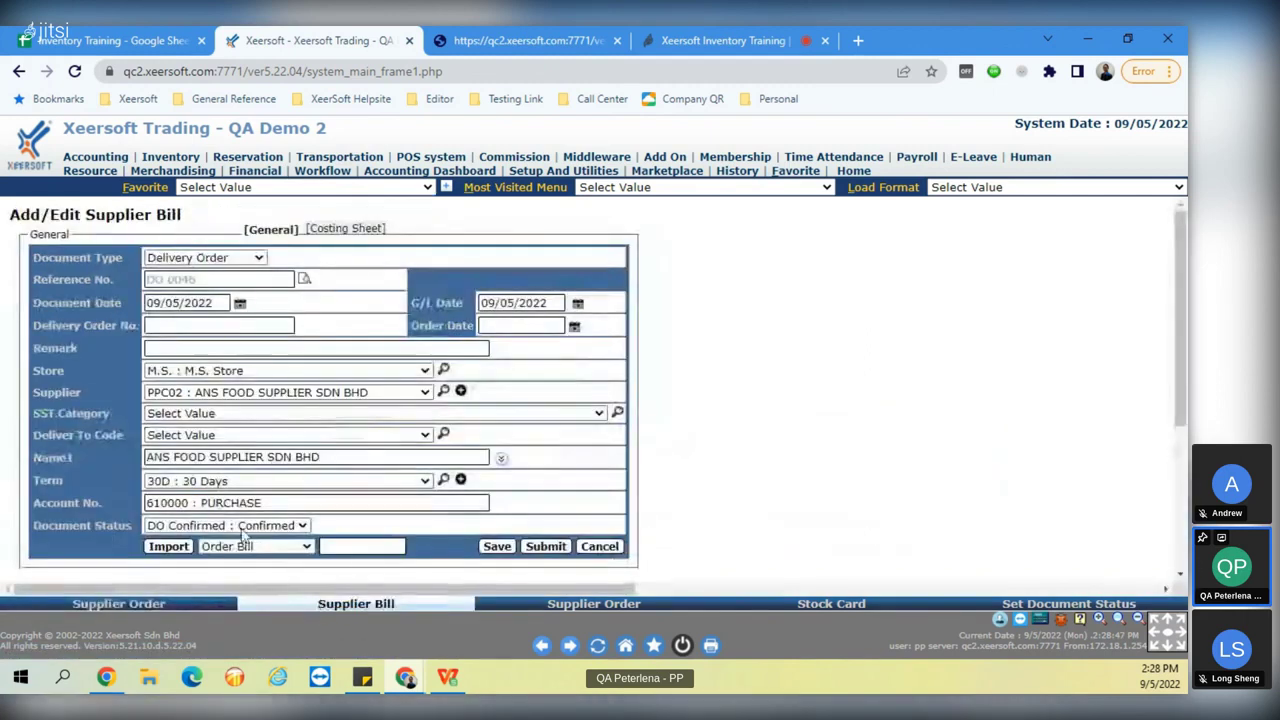
click(170, 548)
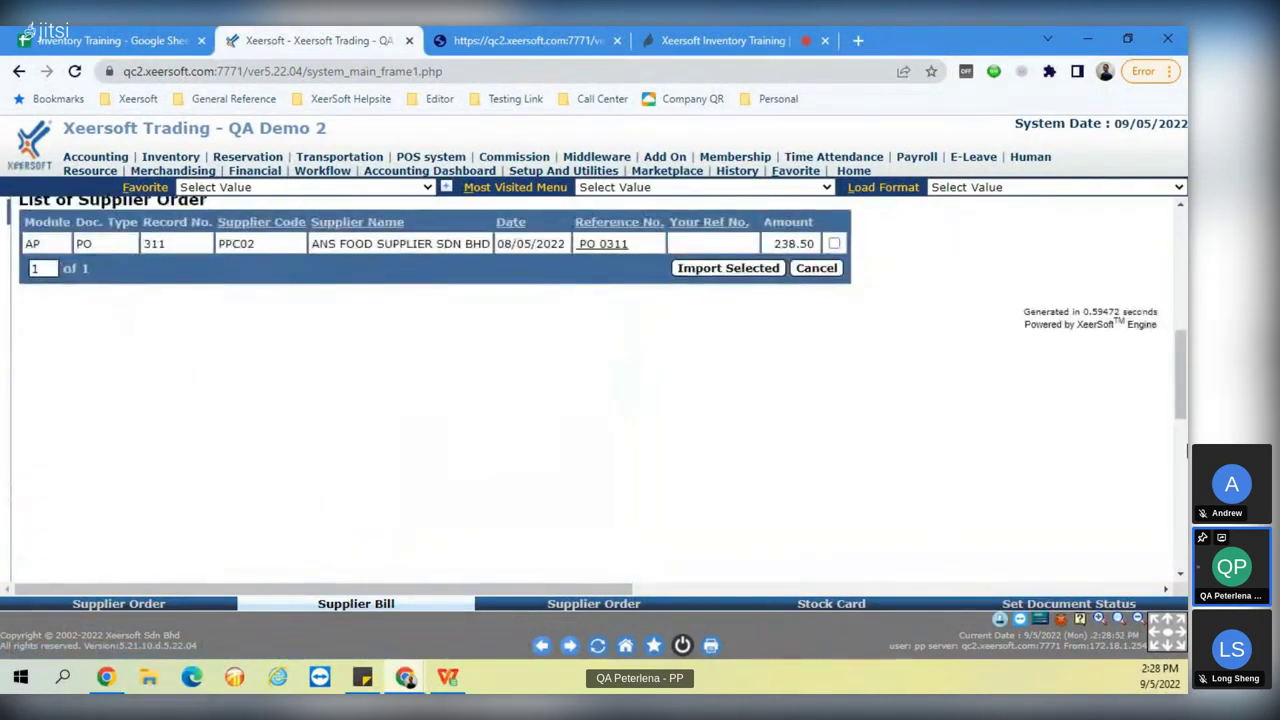
Compare the store and supplier on purchase order PO 0311 with those on the new delivery order.
drag(1183, 425, 1183, 357)
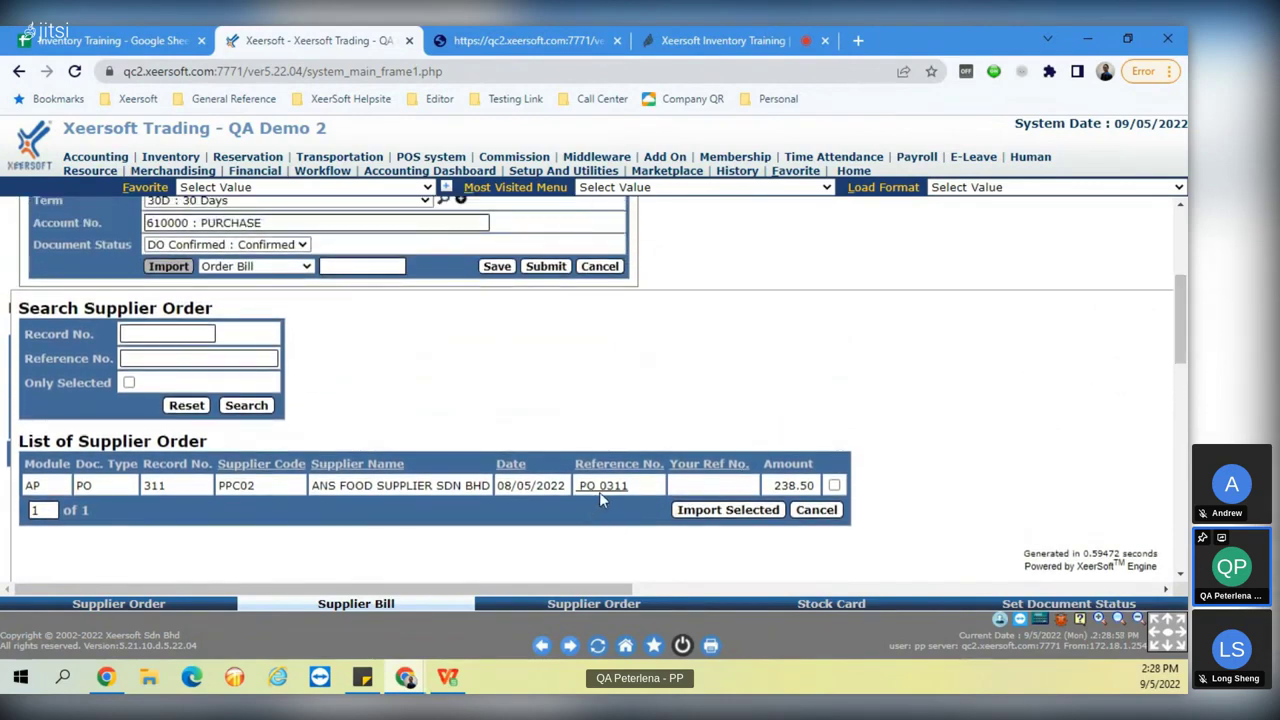
drag(1183, 365, 1183, 345)
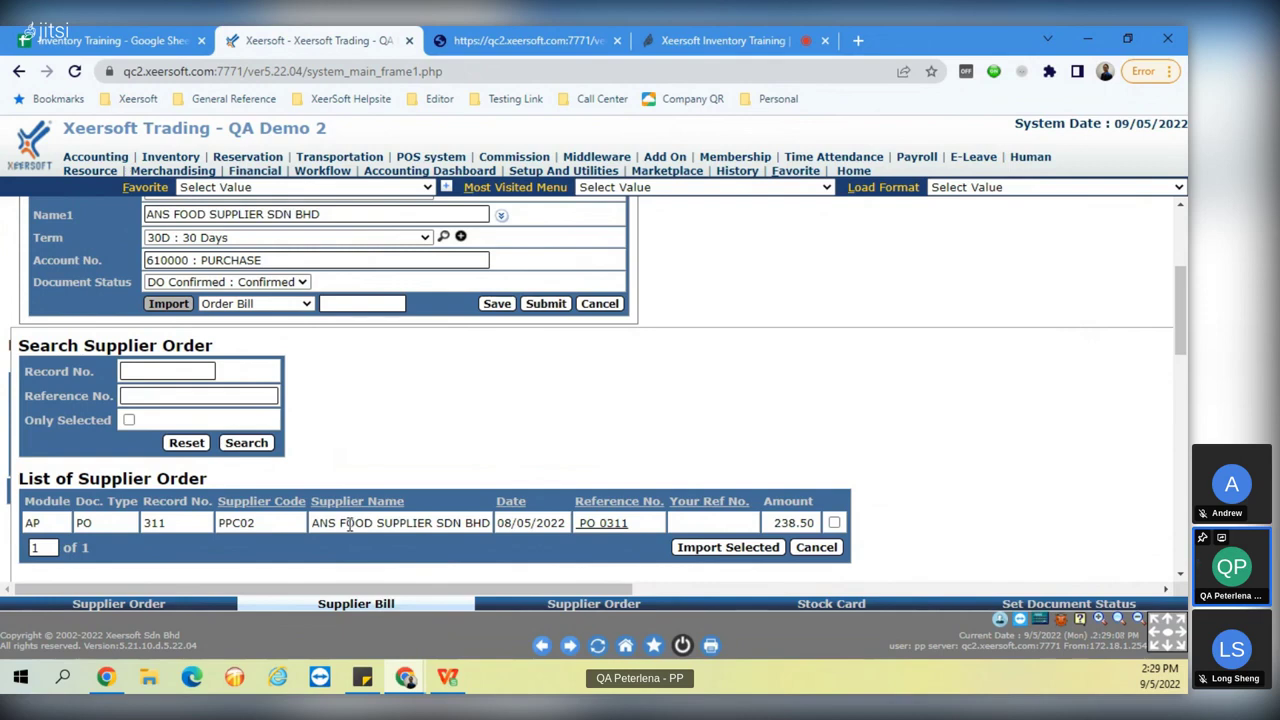
click(175, 604)
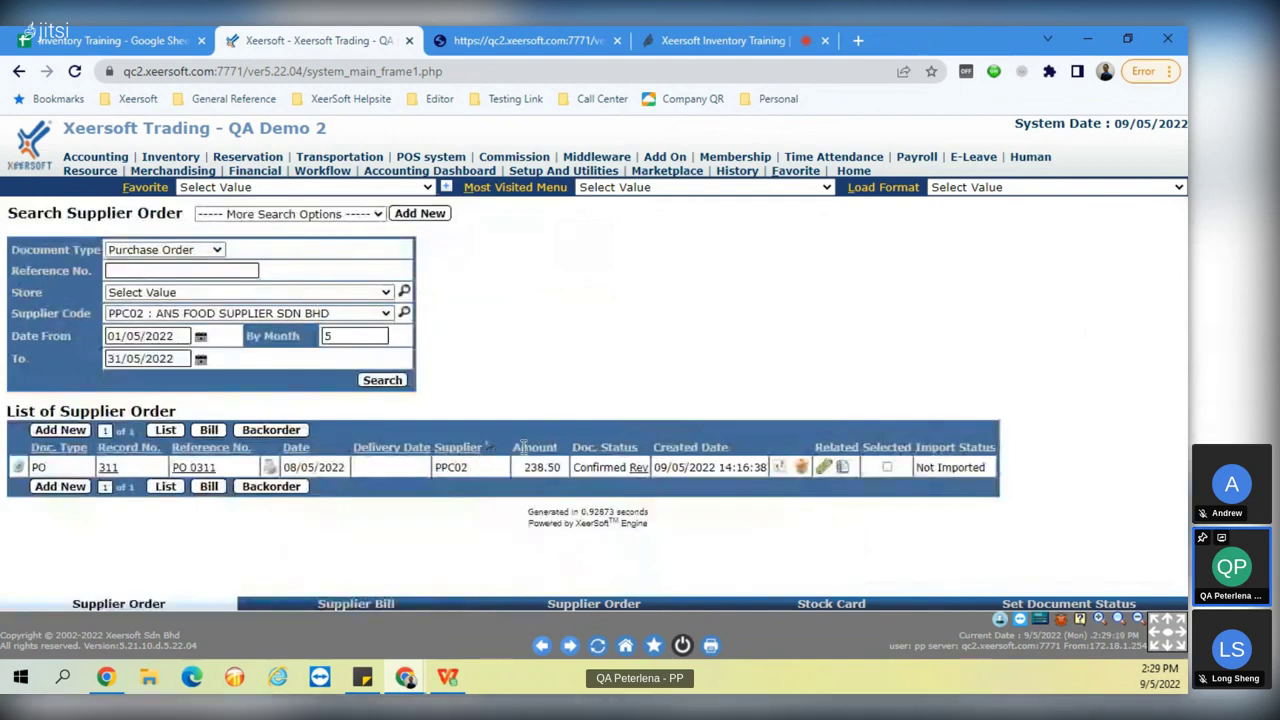
click(194, 469)
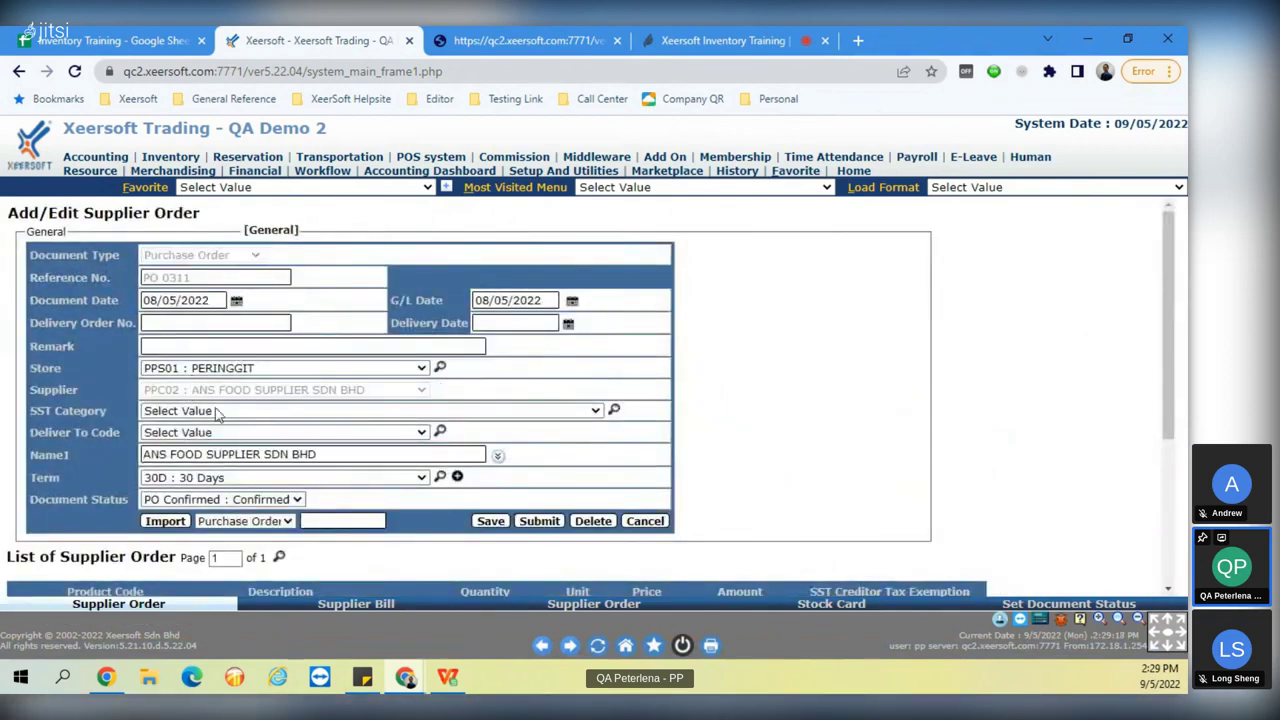
click(341, 606)
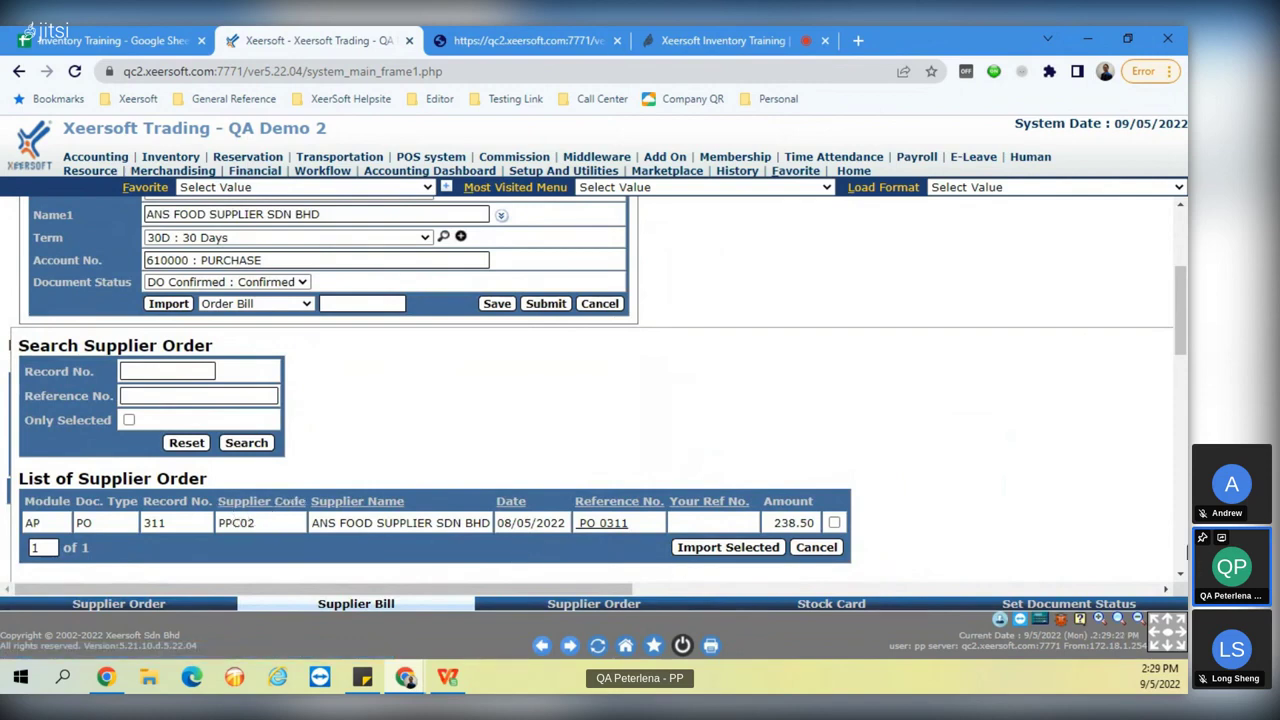
drag(1175, 335, 1182, 323)
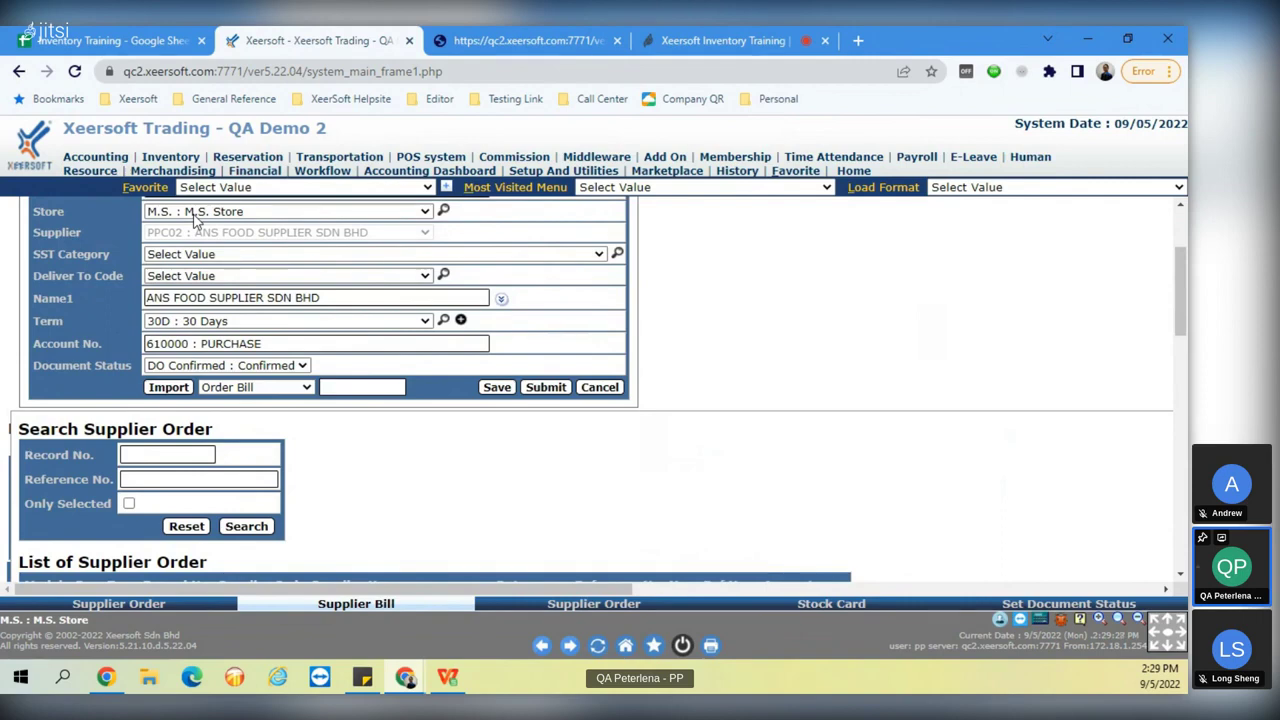
click(117, 608)
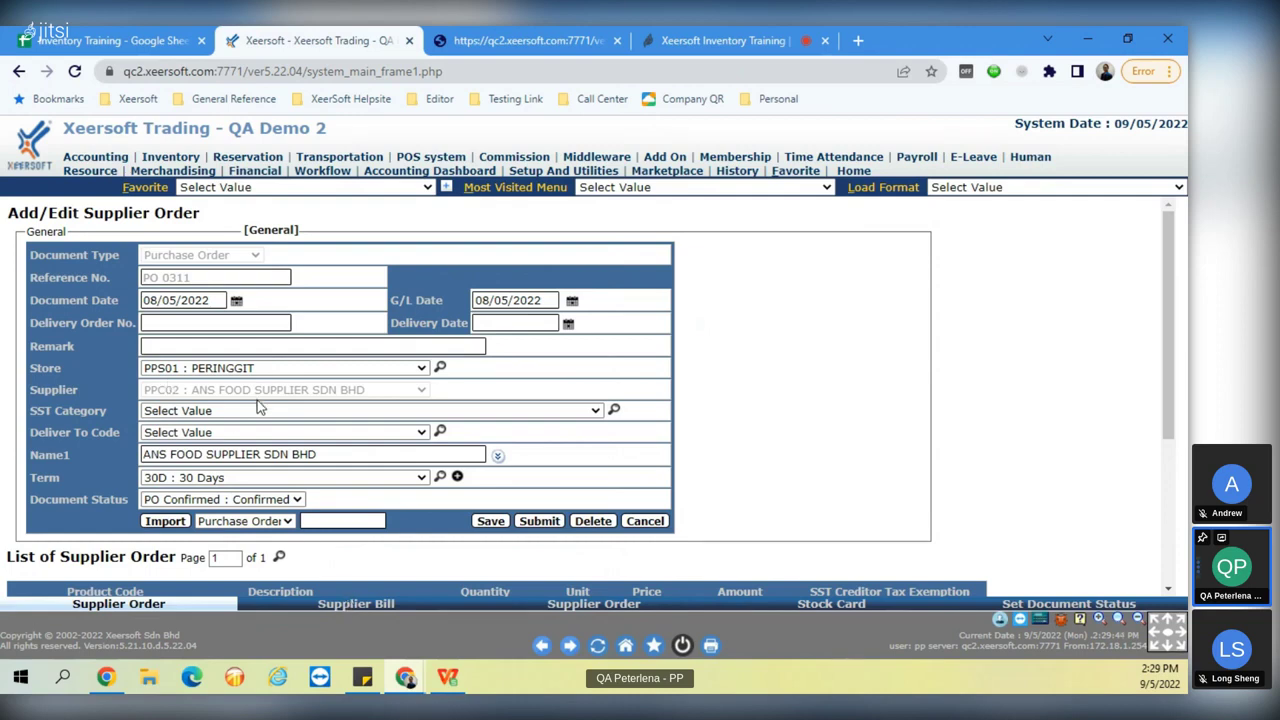
click(336, 603)
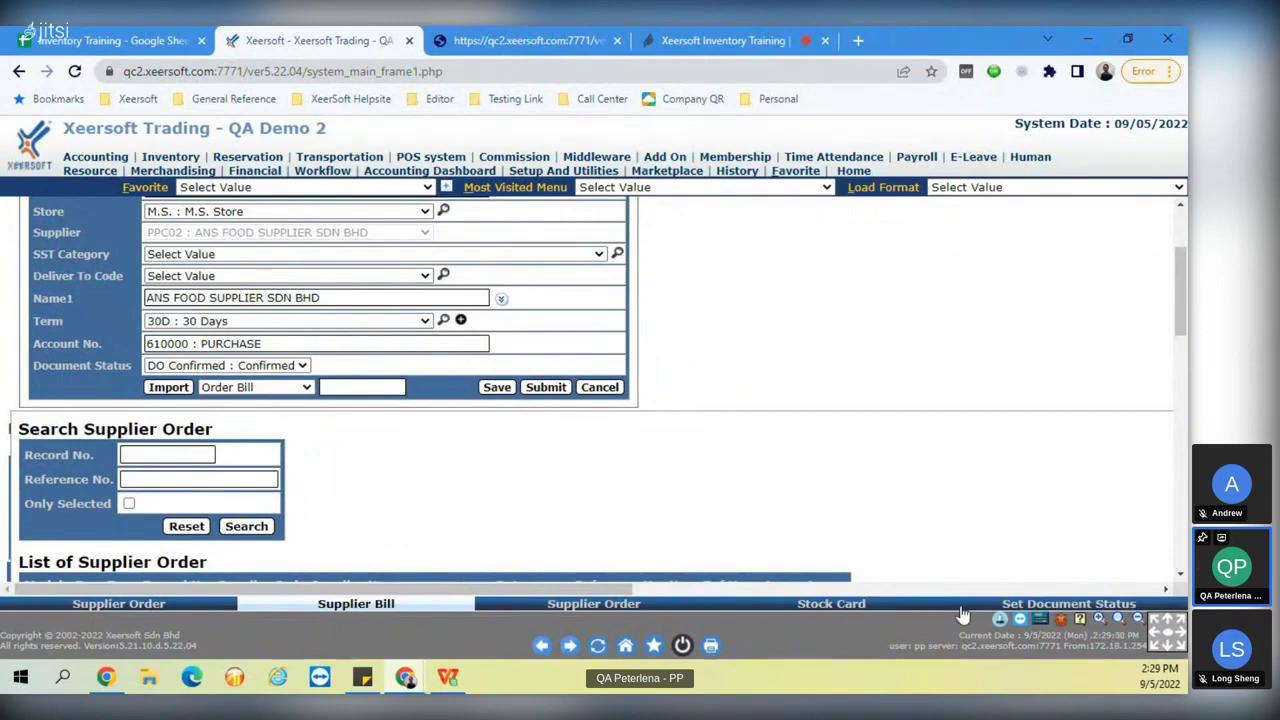
scroll(1173, 300, down, 1)
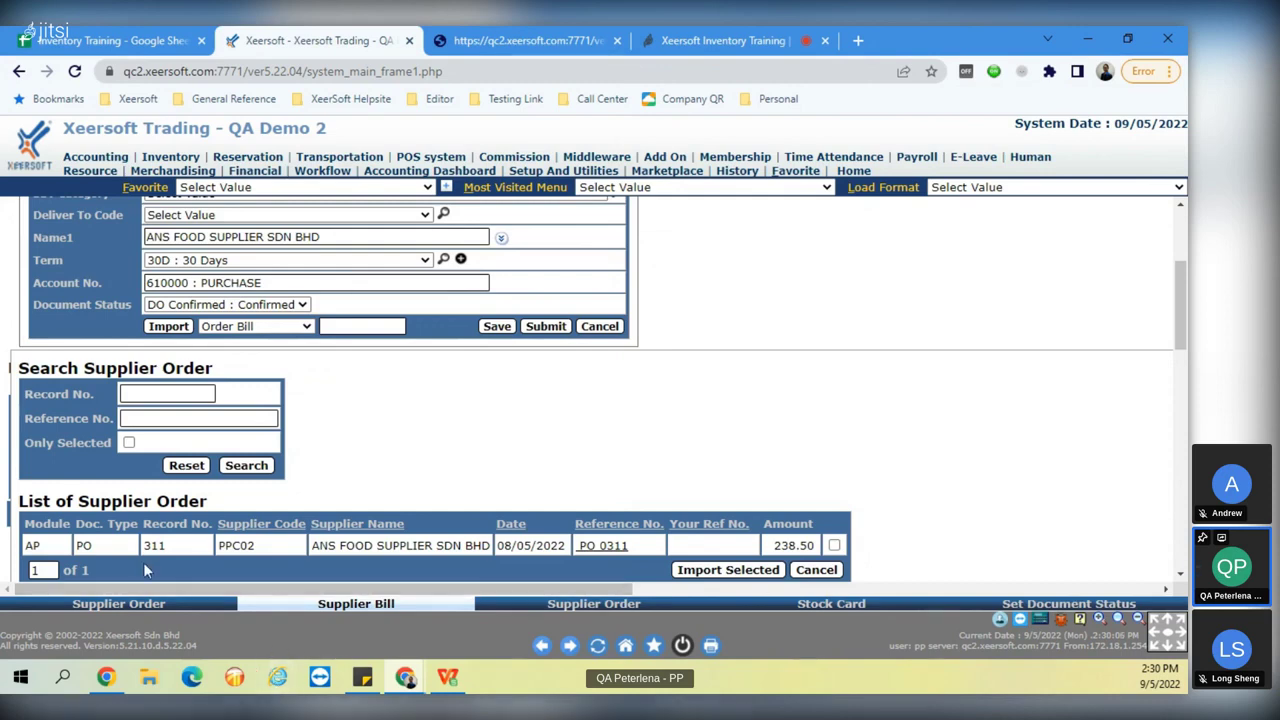
click(145, 604)
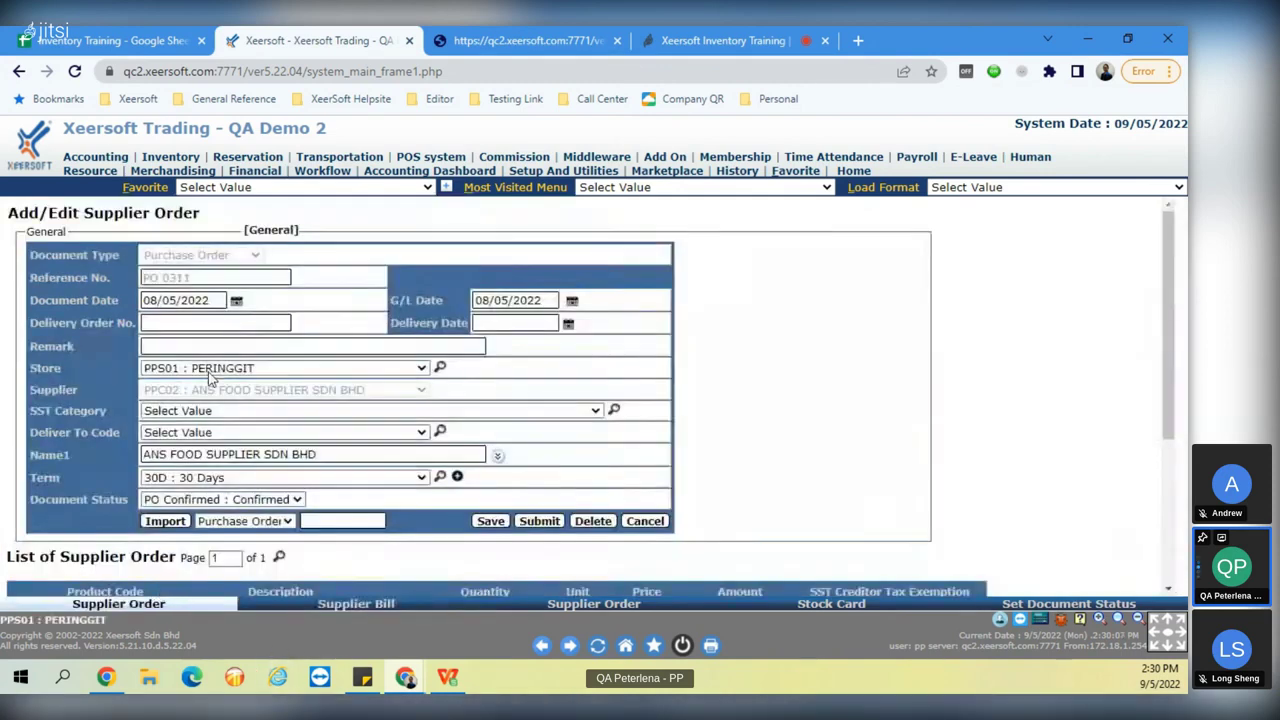
click(357, 606)
scroll(213, 220, up, 3)
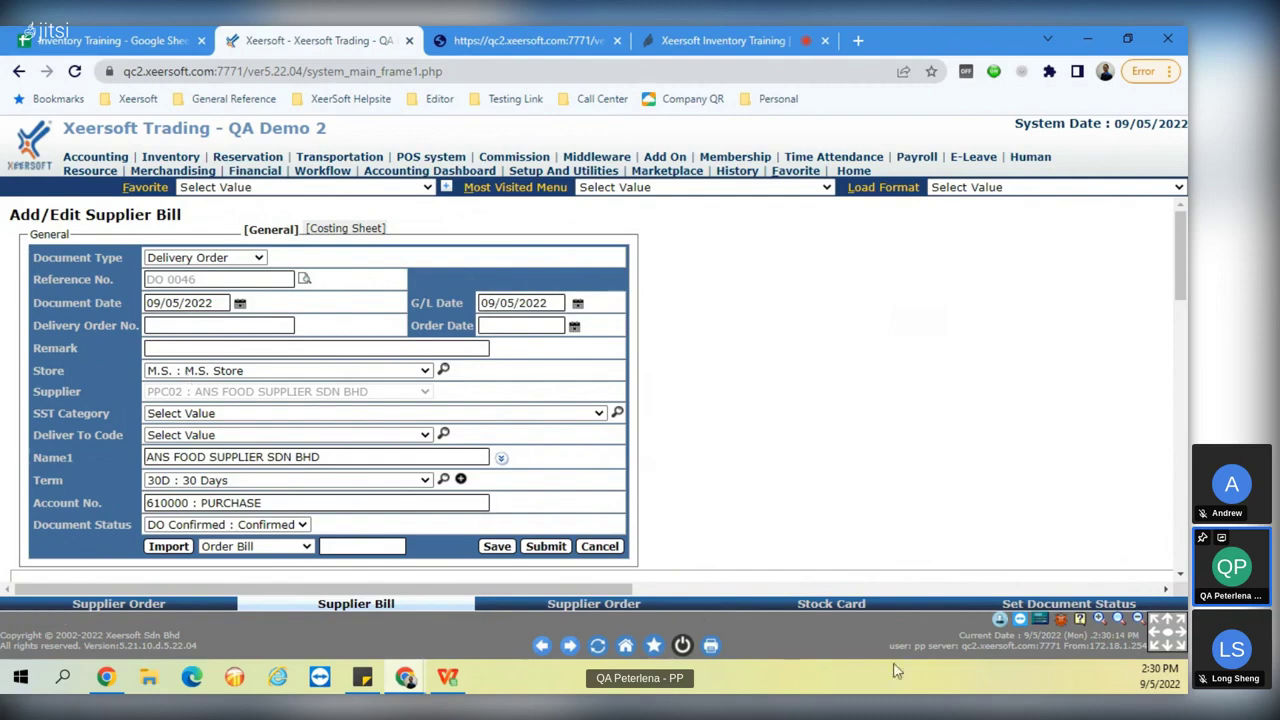
Open the AP Bill Setup under the Inventory Bill Setting in Setup And Utilities.
click(1090, 605)
click(530, 171)
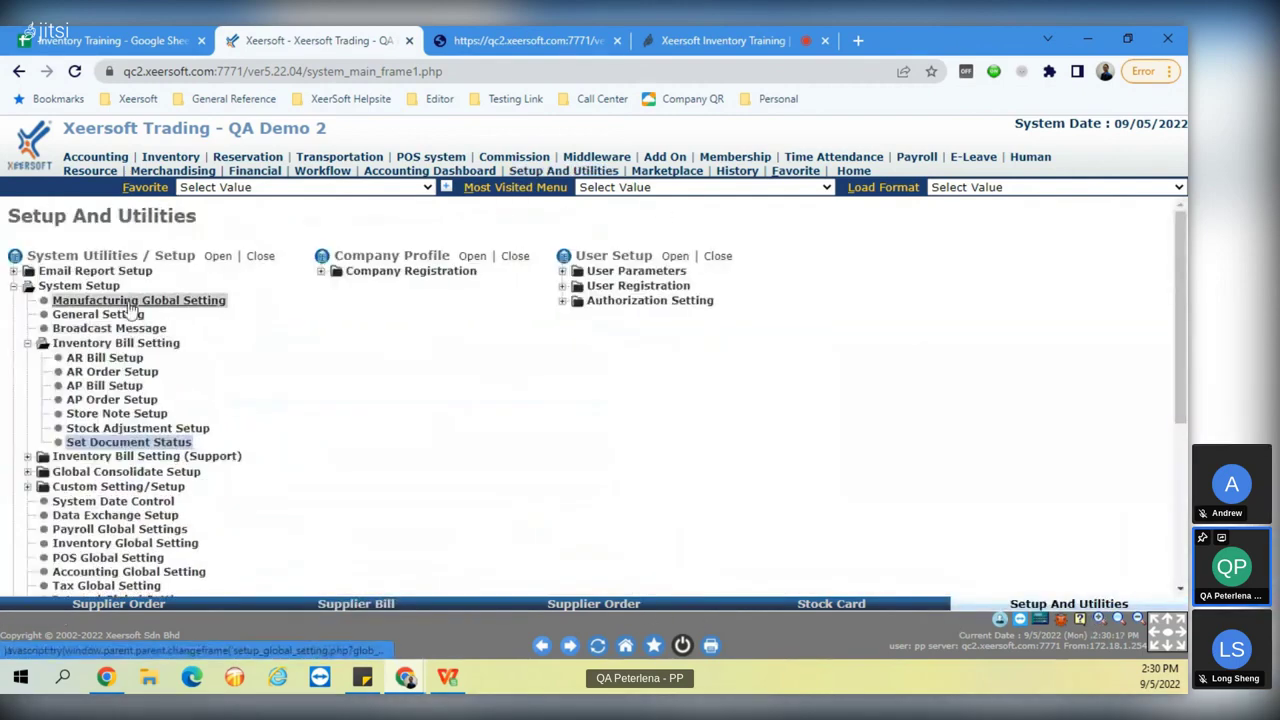
click(98, 358)
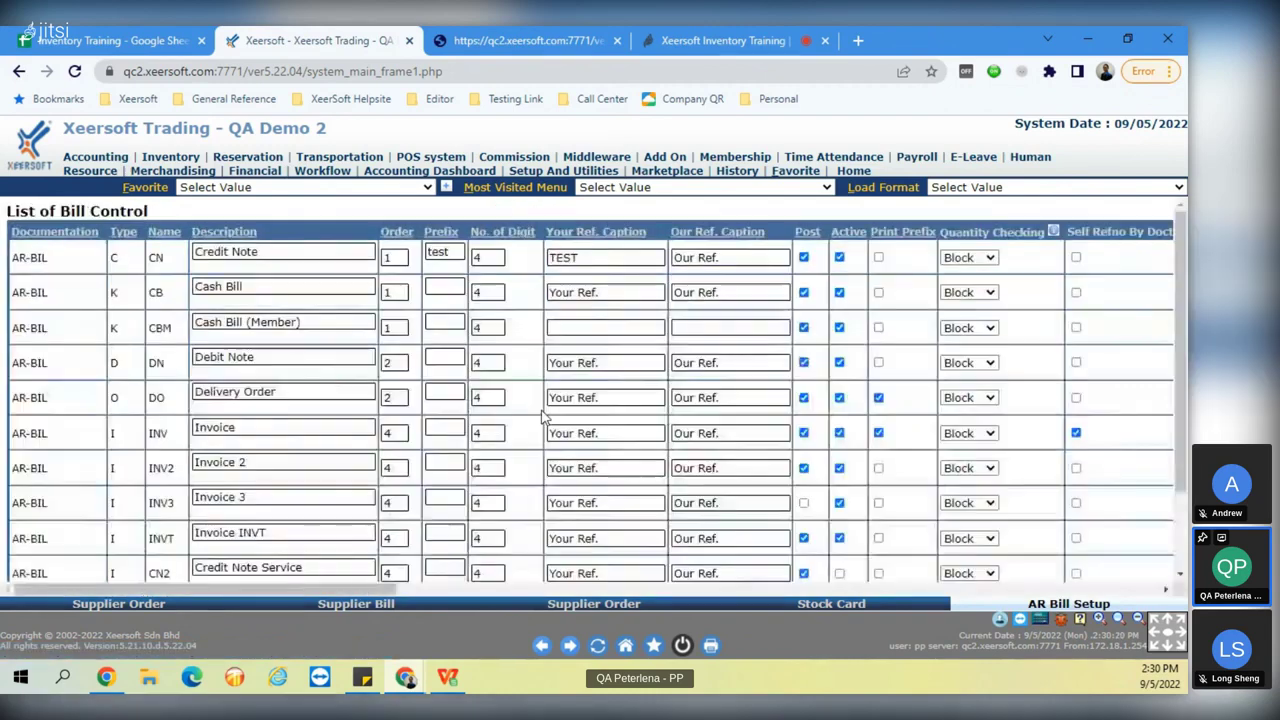
click(19, 71)
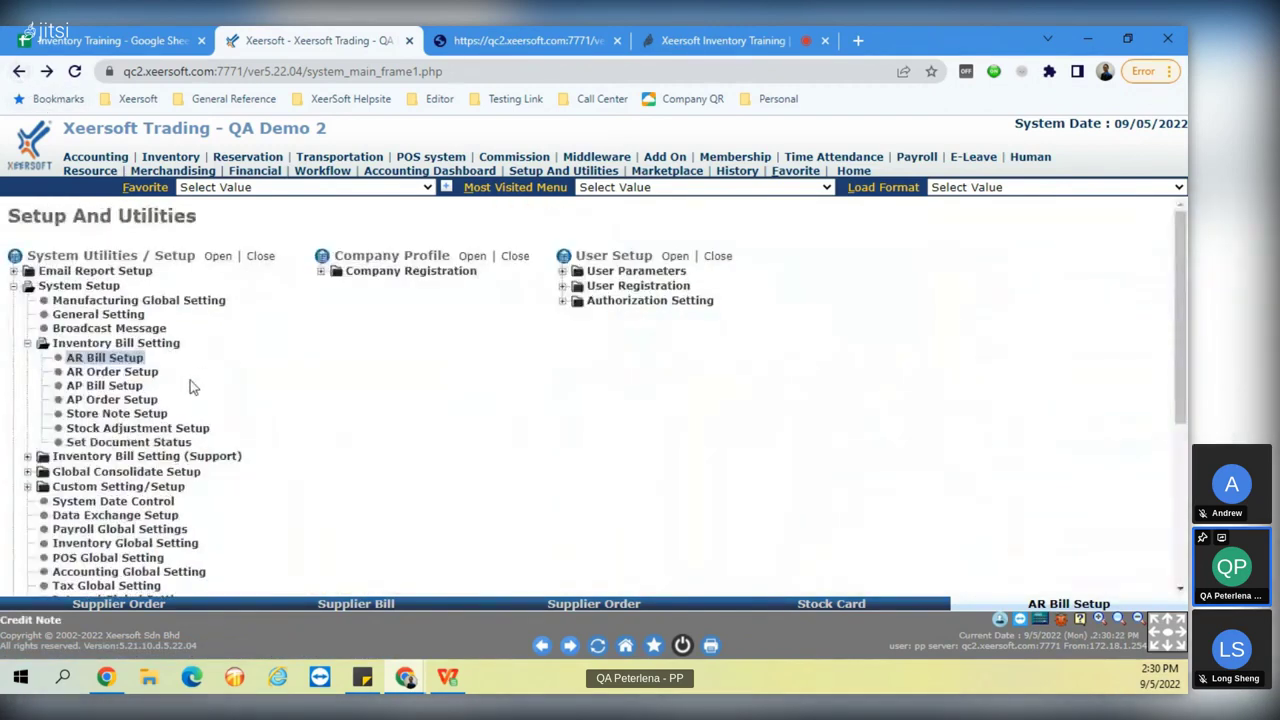
click(125, 389)
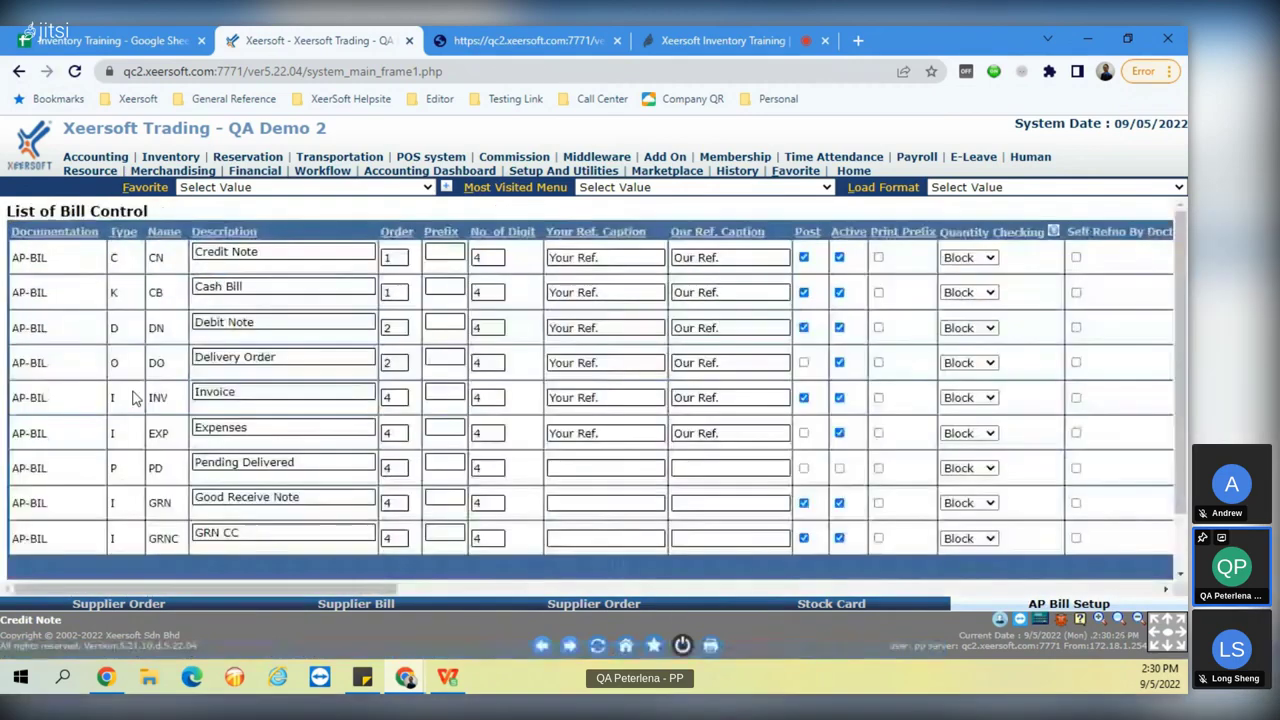
Search the AP bill control list for an "import" setting, then close the search.
key(ctrl+f)
text(store)
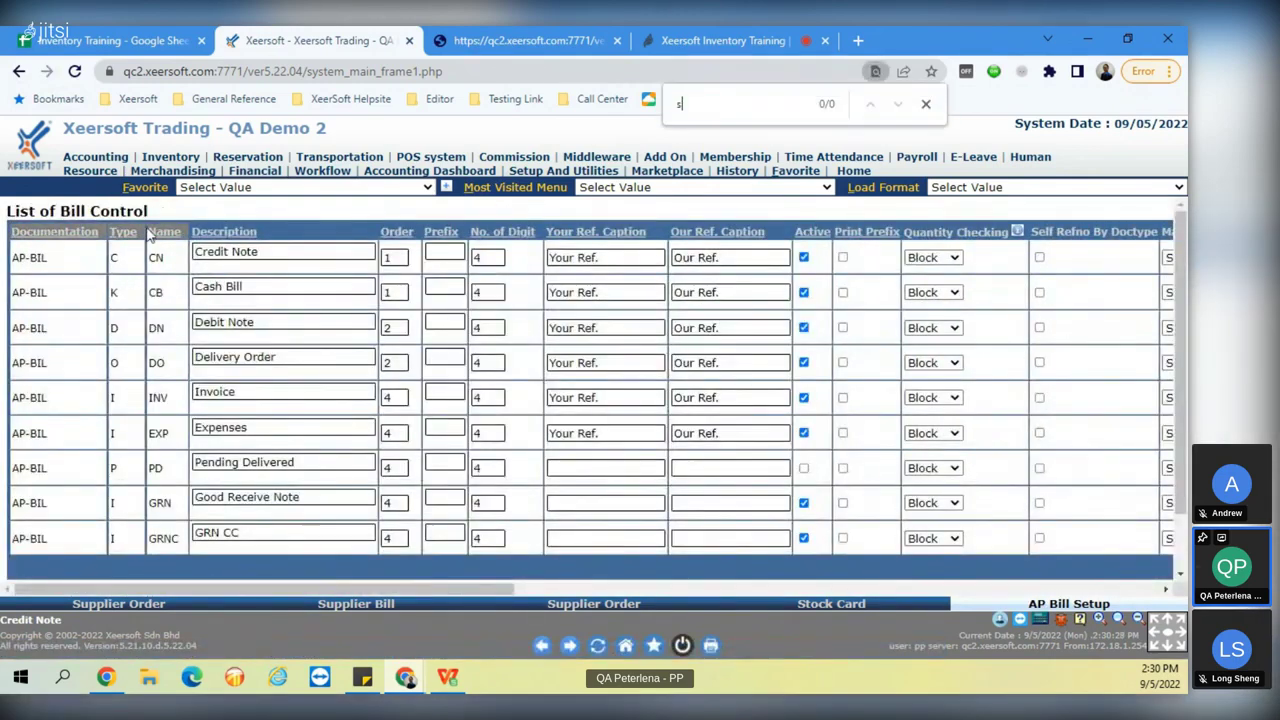
key(BackSpace)
key(BackSpace)
key(BackSpace)
key(BackSpace)
text(import)
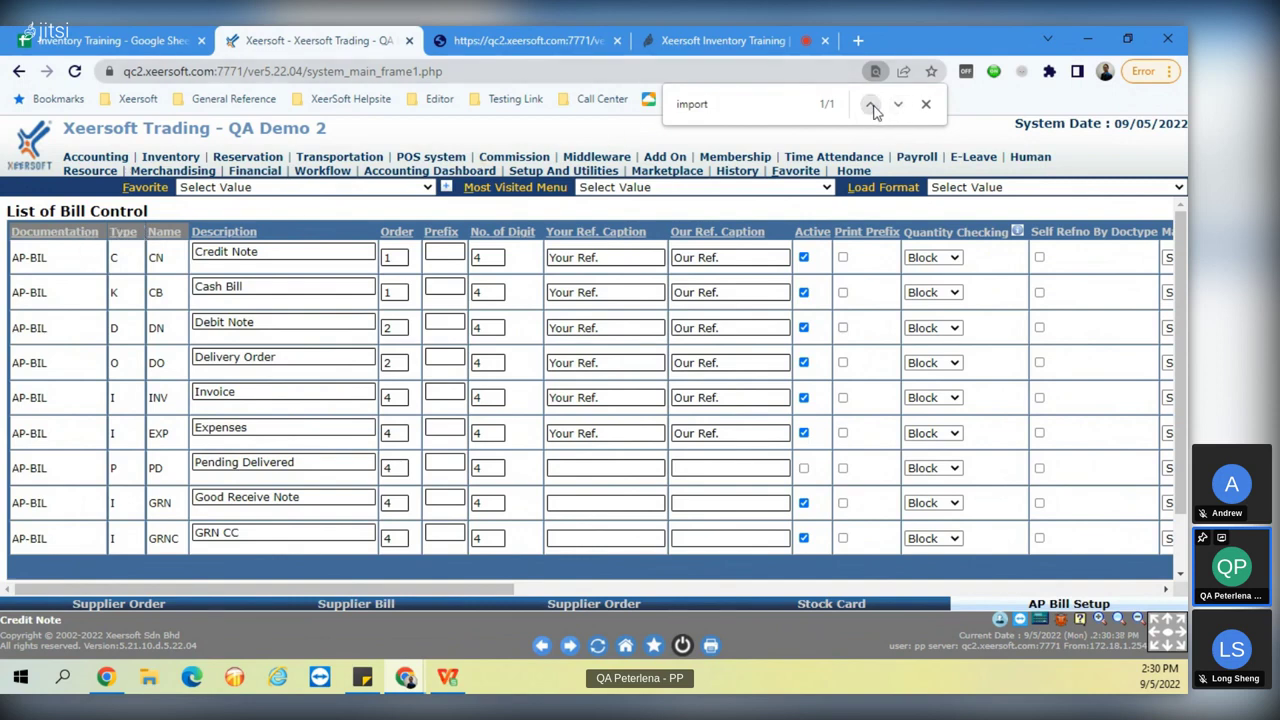
click(926, 104)
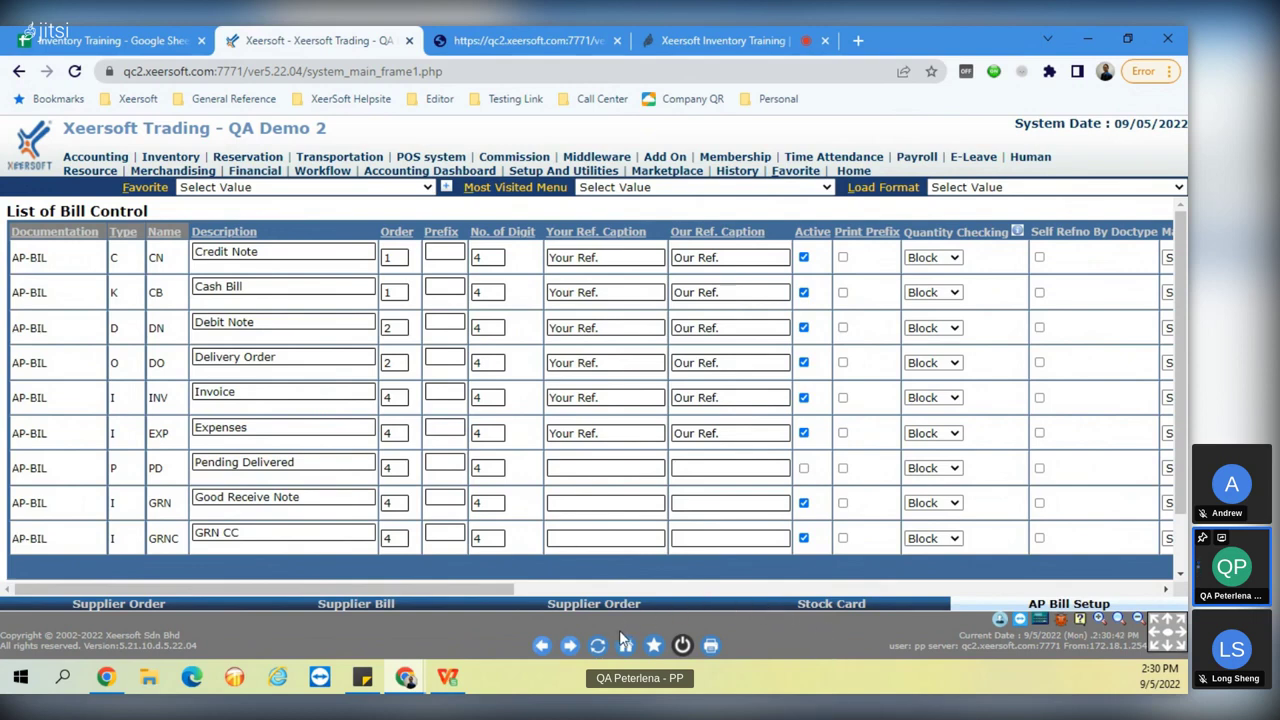
Return to the supplier delivery order and review its store and supplier fields.
click(361, 608)
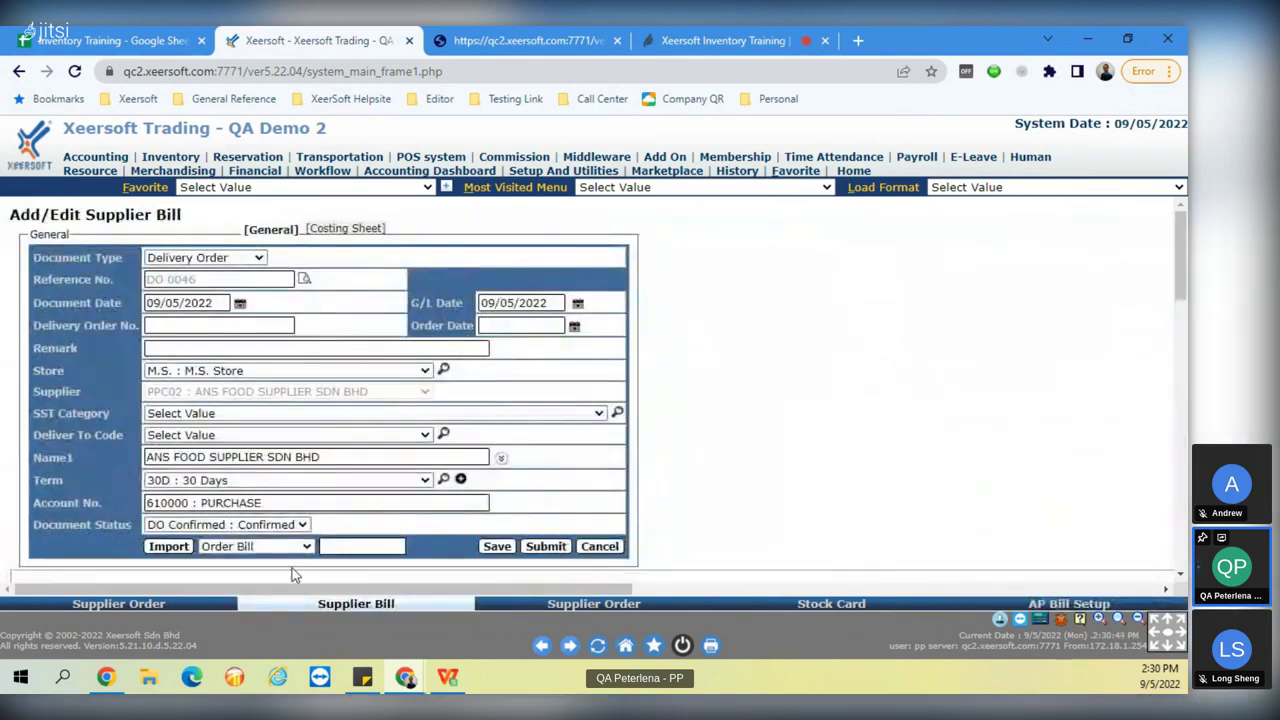
drag(63, 370, 38, 392)
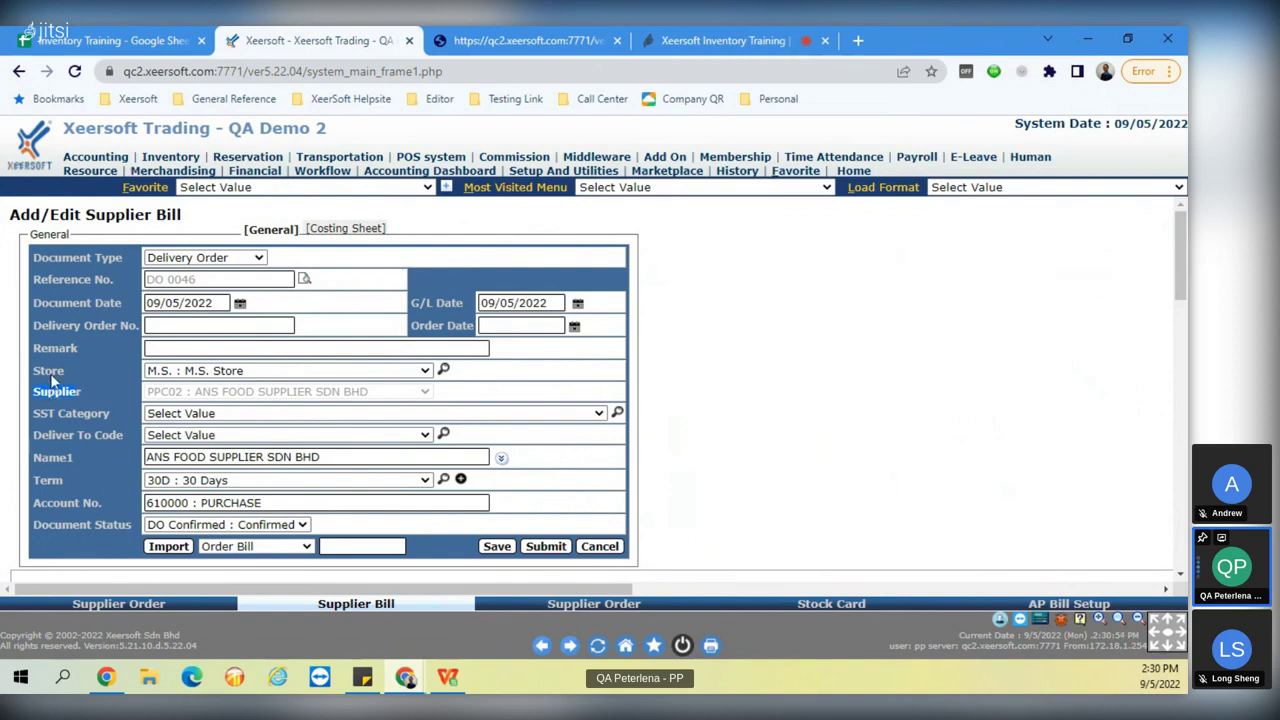
click(157, 371)
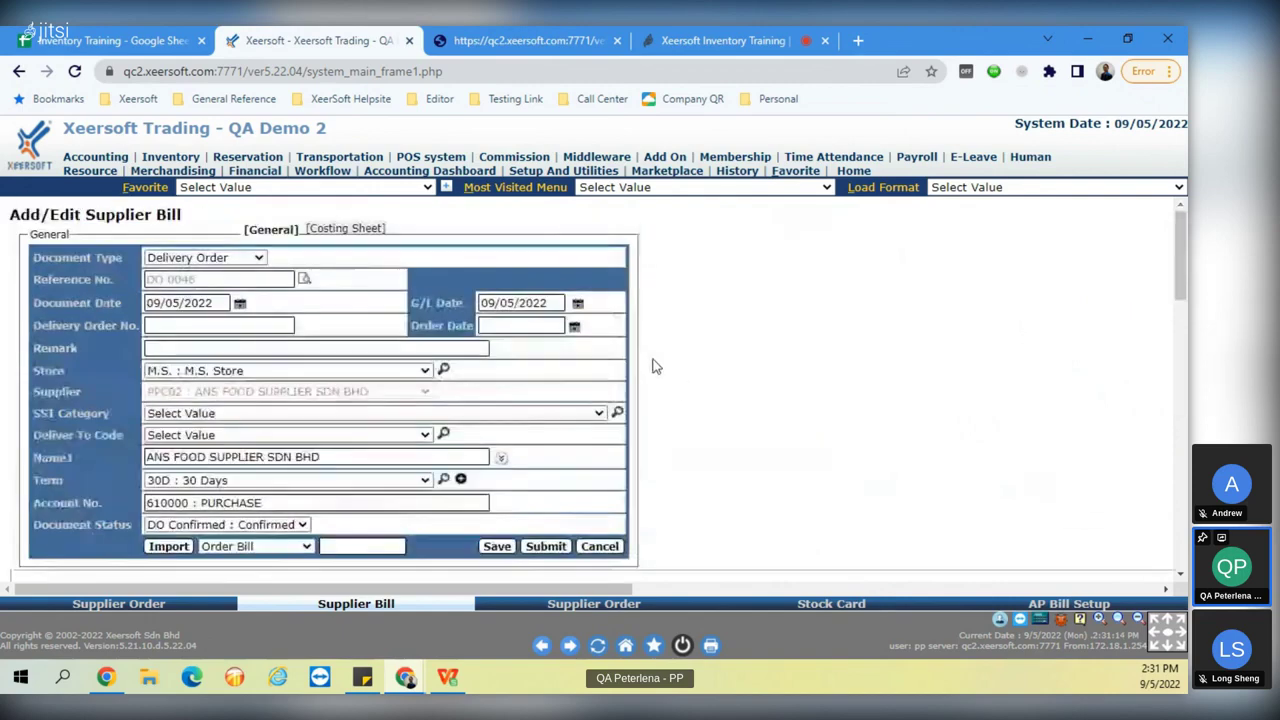
Close the supplier order import list and set the delivery order's store to PPS01 : PERINGGIT.
scroll(1130, 399, down, 3)
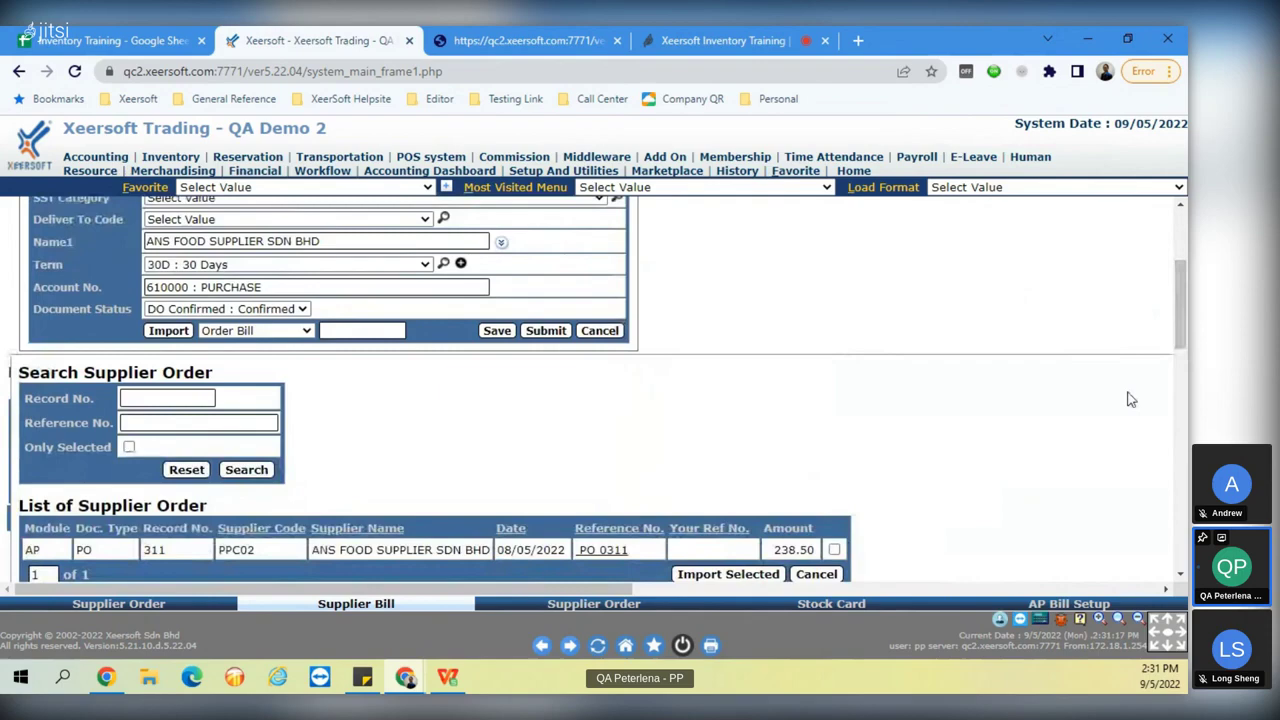
click(816, 574)
scroll(1180, 400, up, 2)
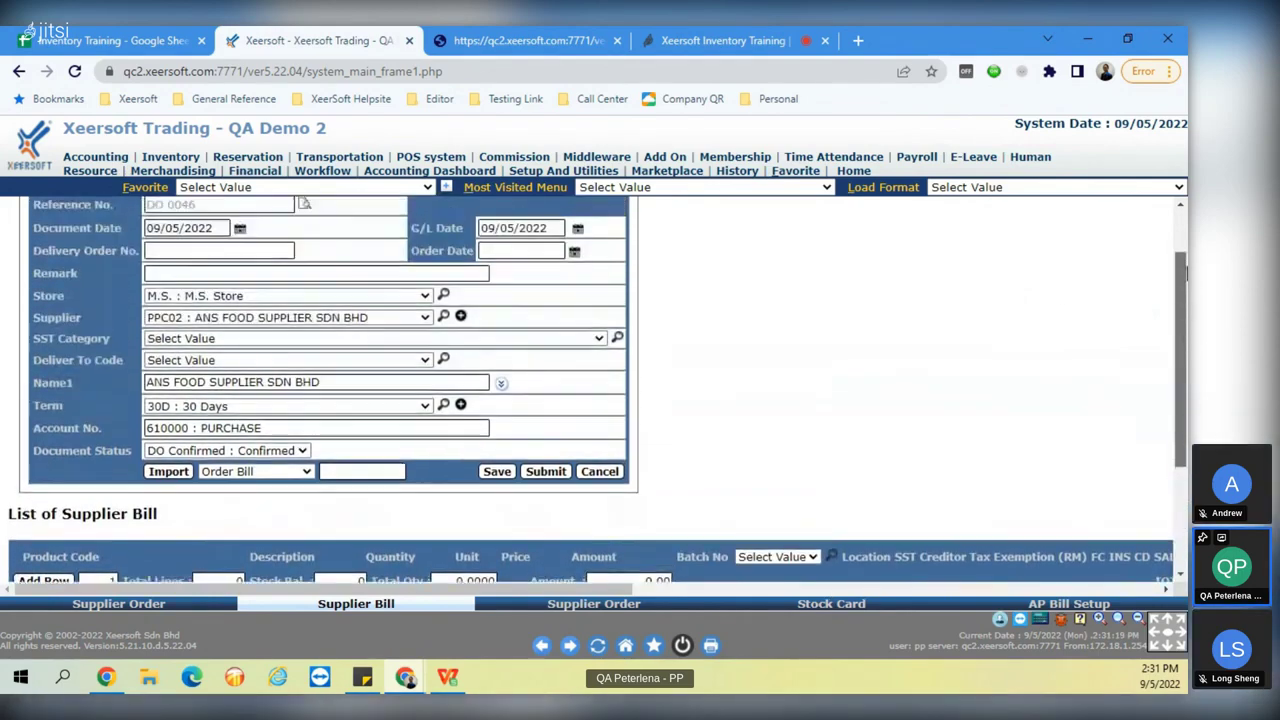
click(340, 295)
click(443, 297)
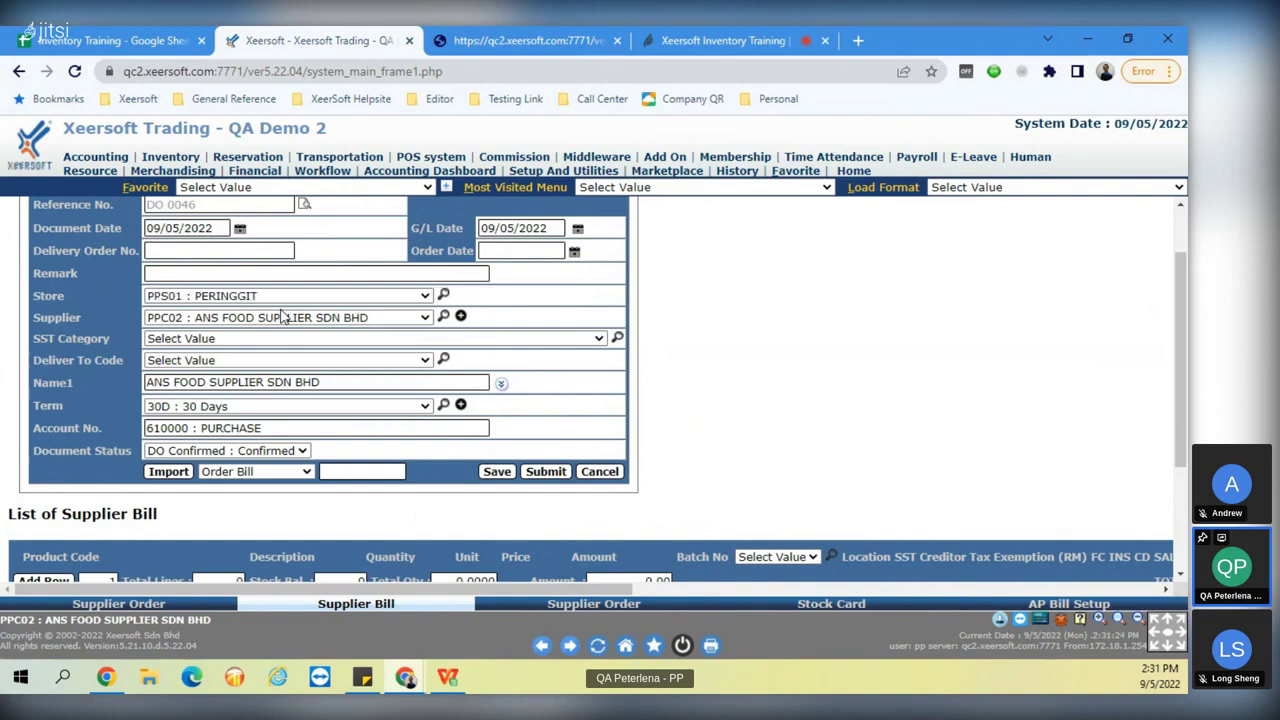
List the supplier orders available for import at PERINGGIT and try out the selection of PO 0311.
click(178, 476)
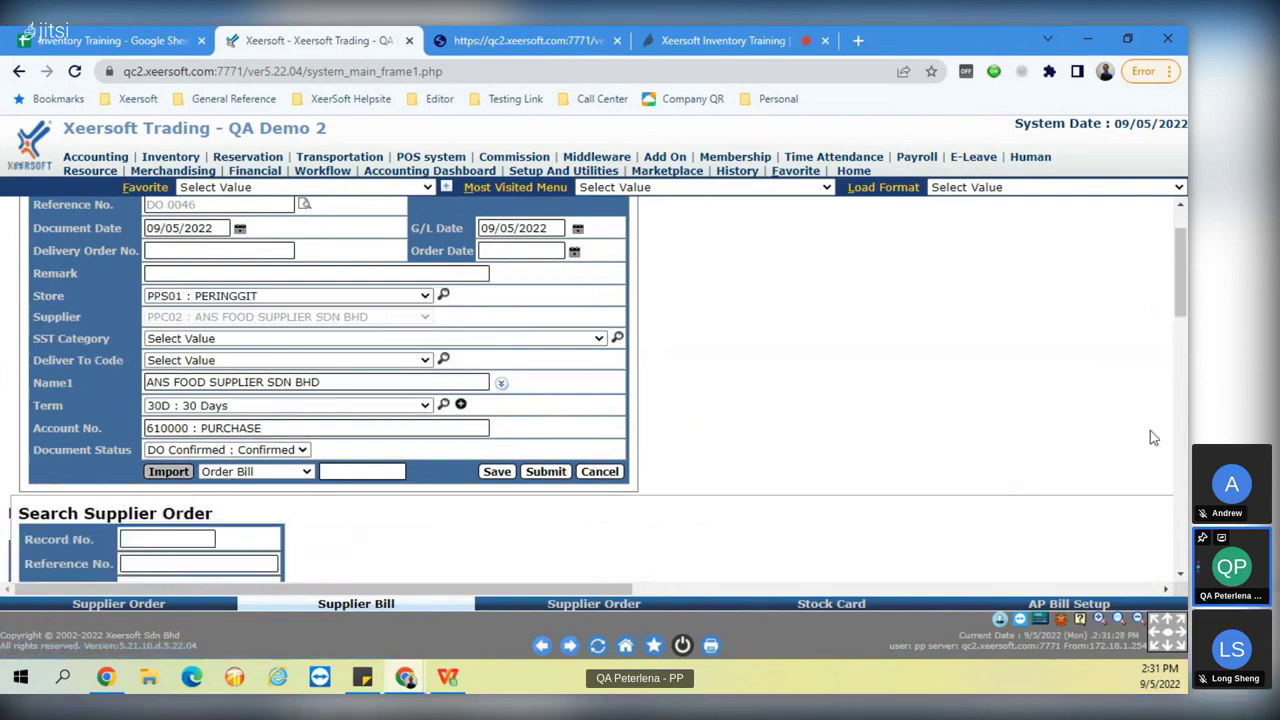
drag(1183, 300, 1187, 340)
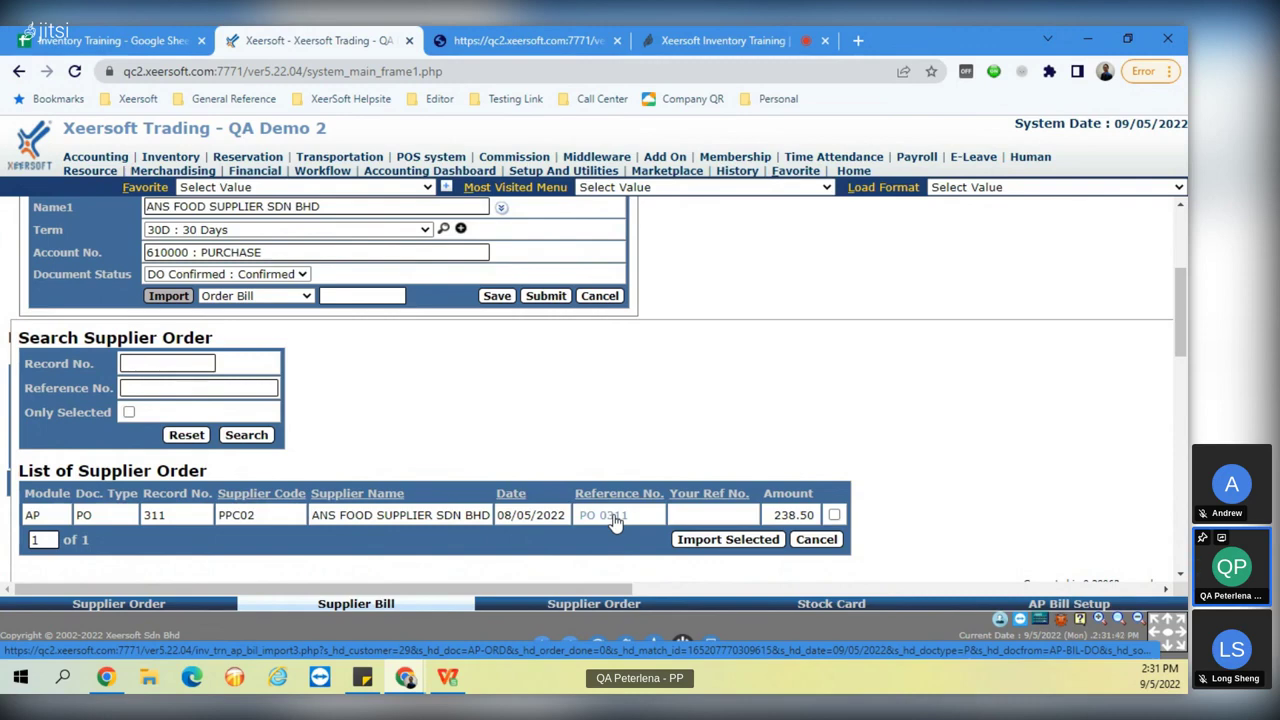
click(834, 515)
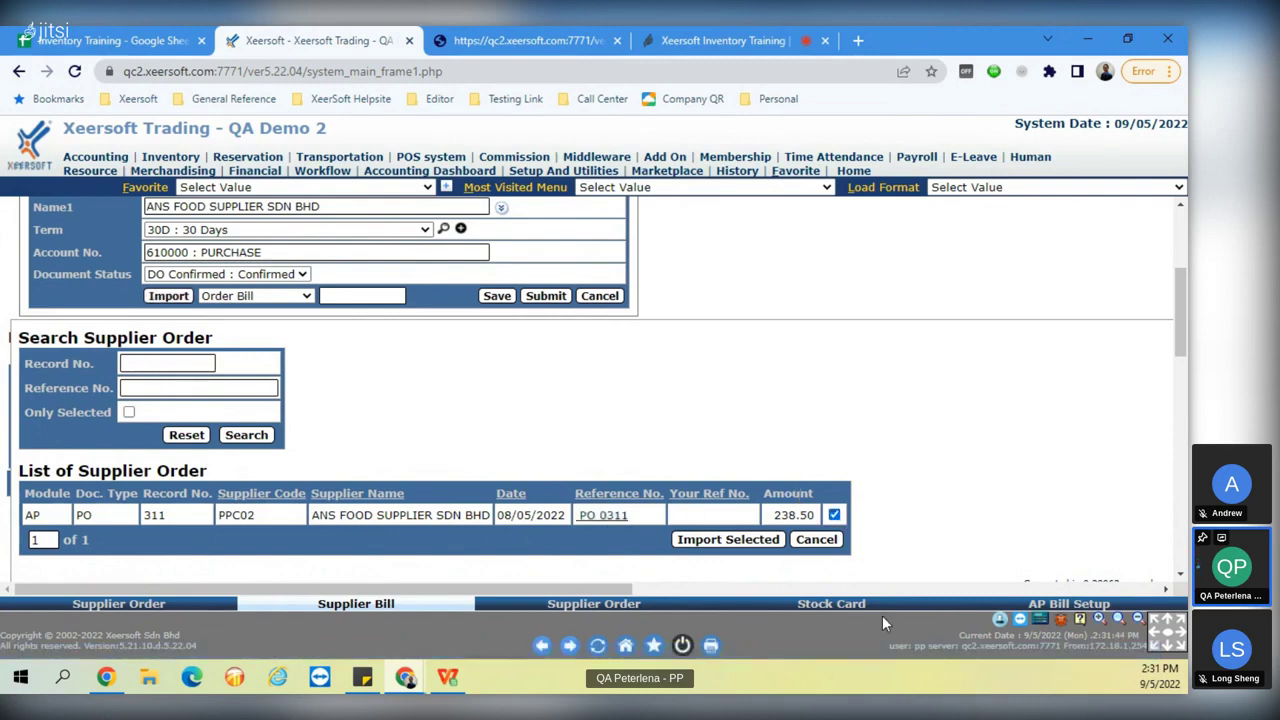
click(834, 515)
click(834, 515)
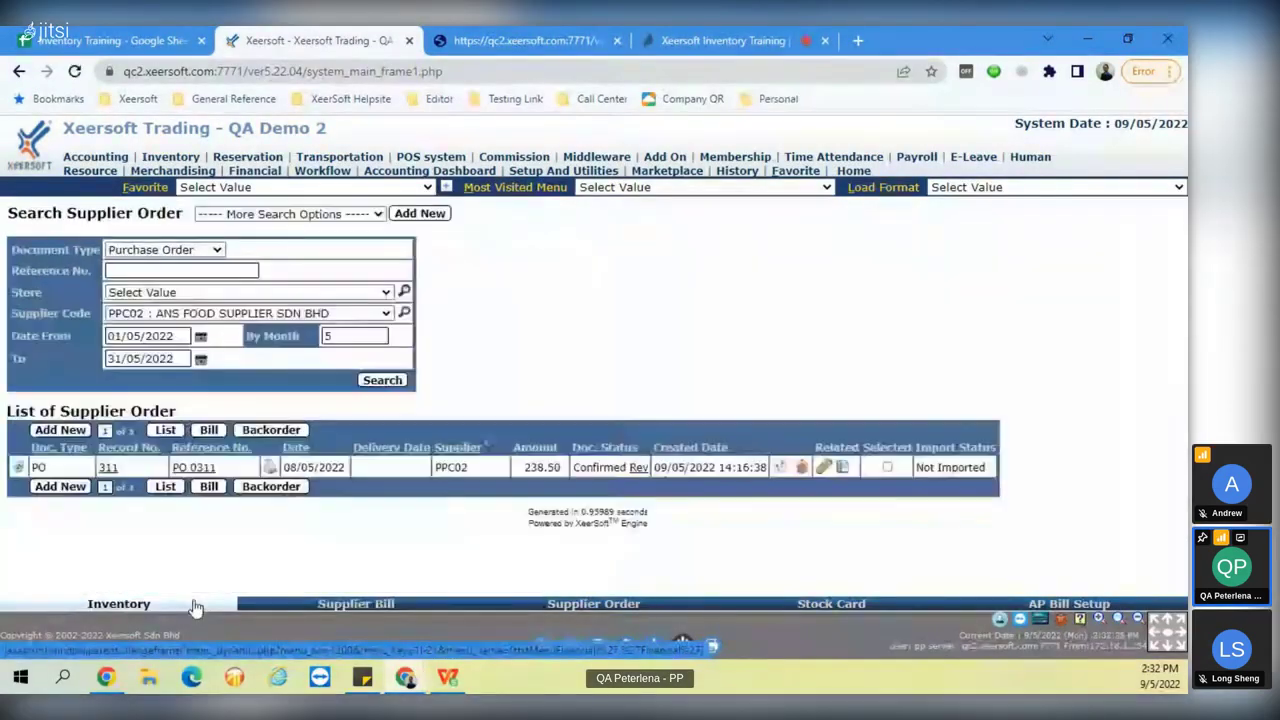
Start a new purchase order for store PPS01 : PERINGGIT and supplier PPC02 : ANS FOOD SUPPLIER SDN BHD, with document status Confirmed.
click(48, 434)
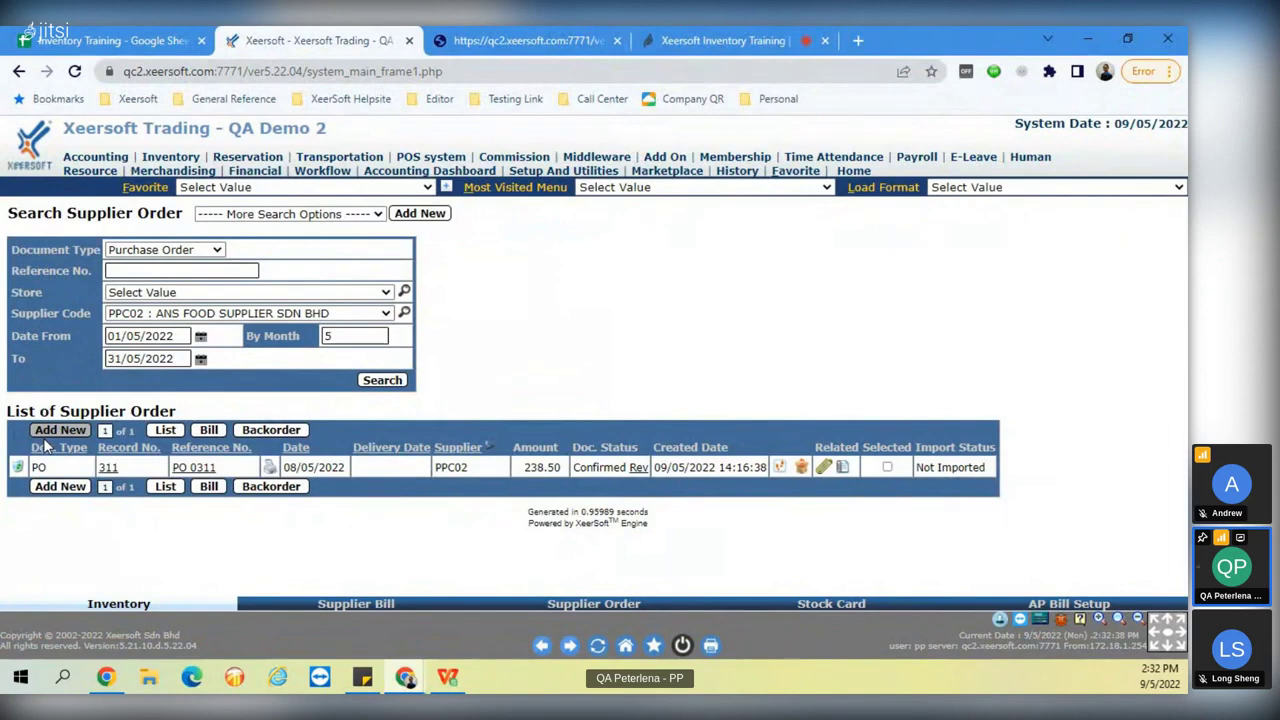
click(44, 438)
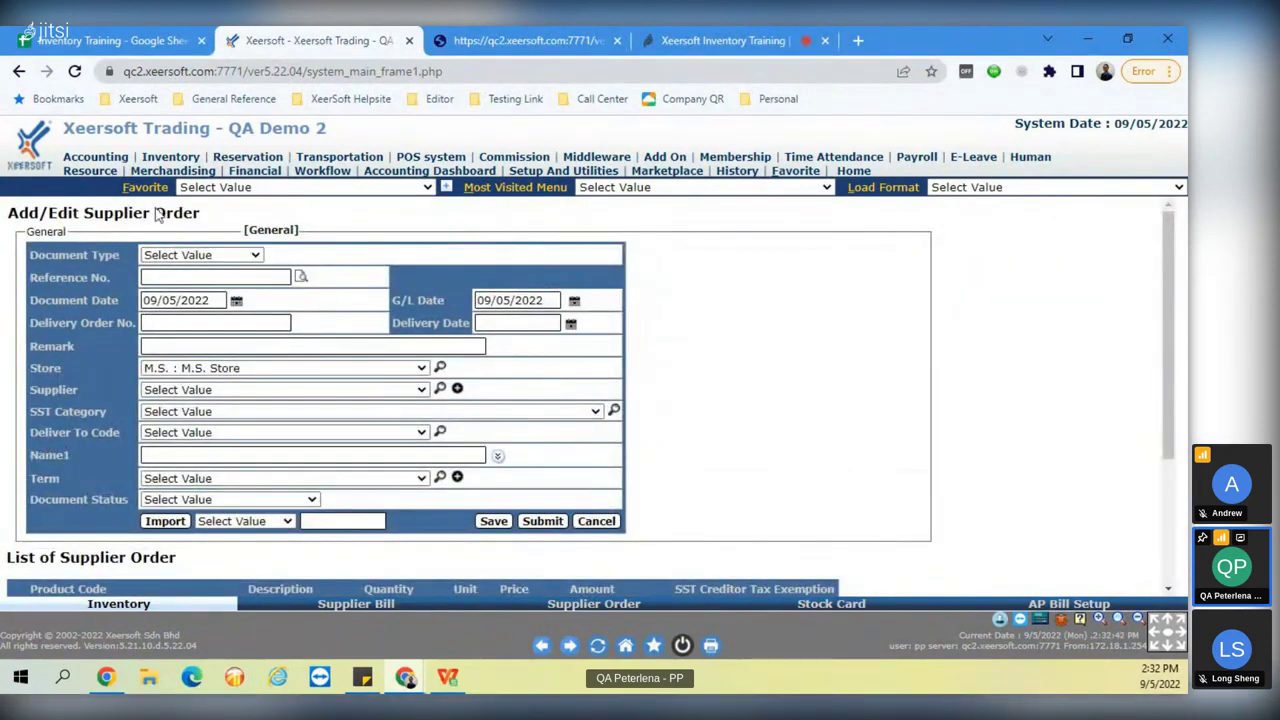
click(172, 255)
click(186, 285)
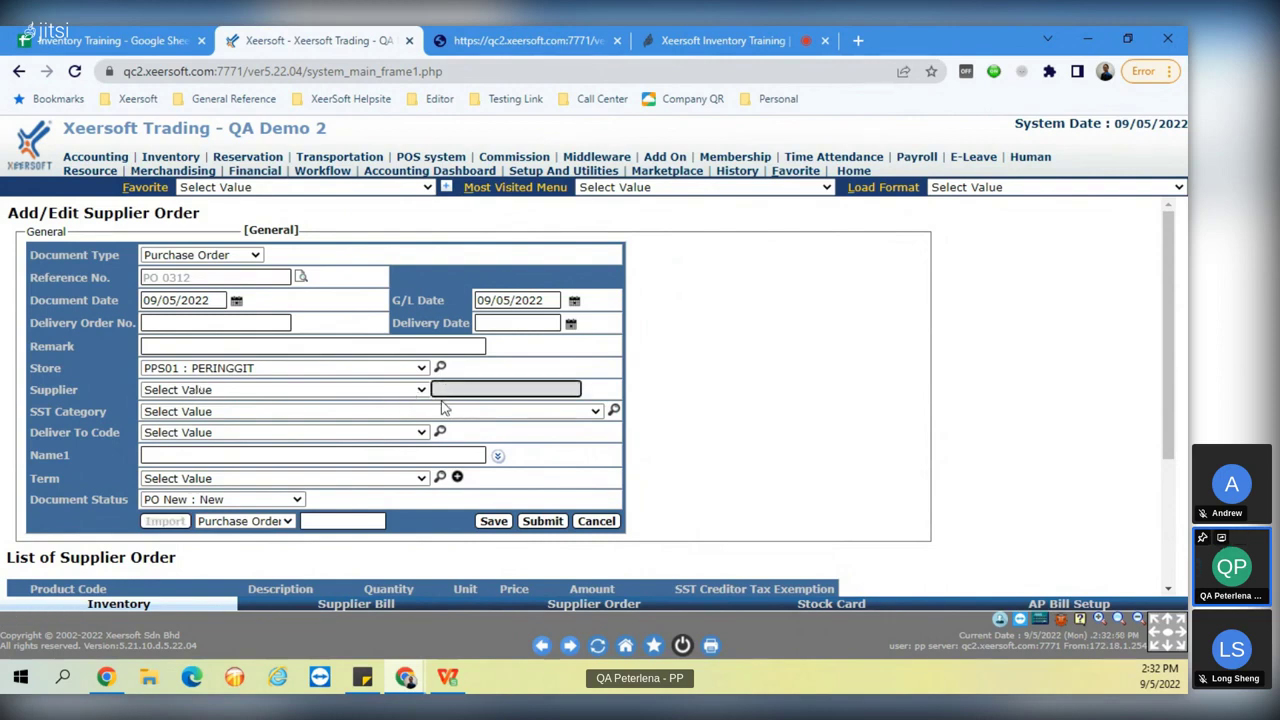
text(food)
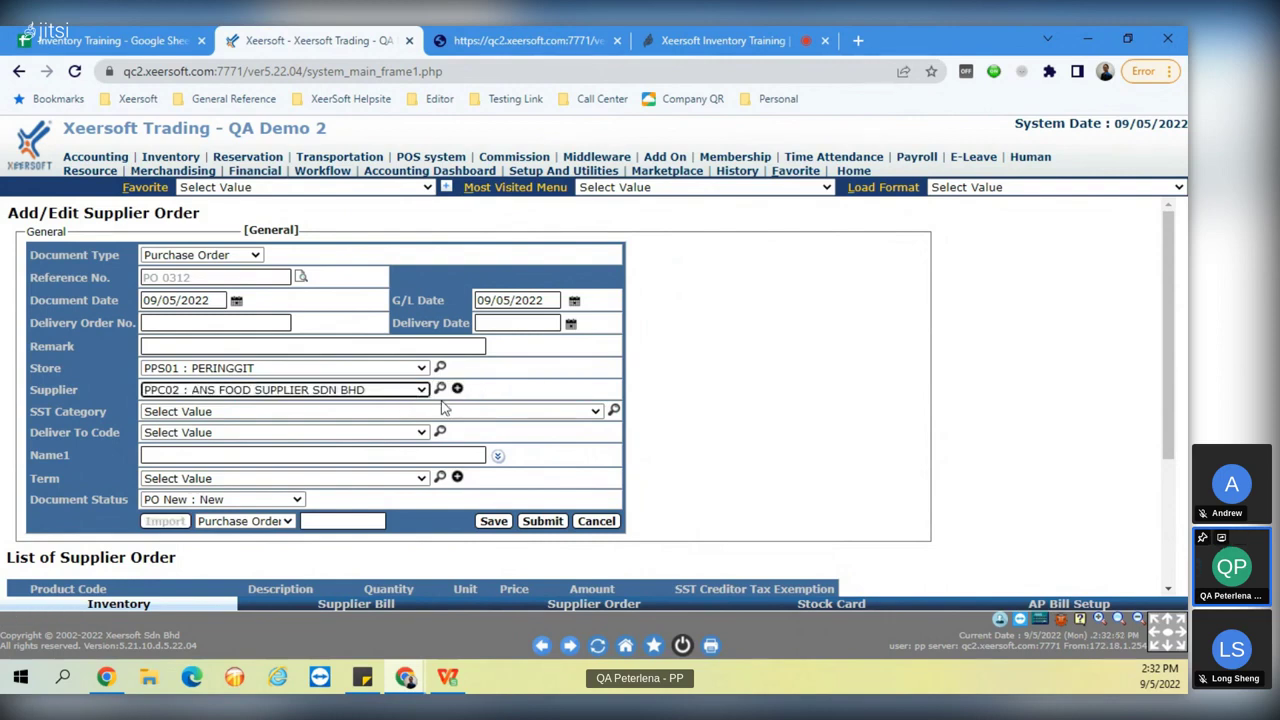
click(232, 499)
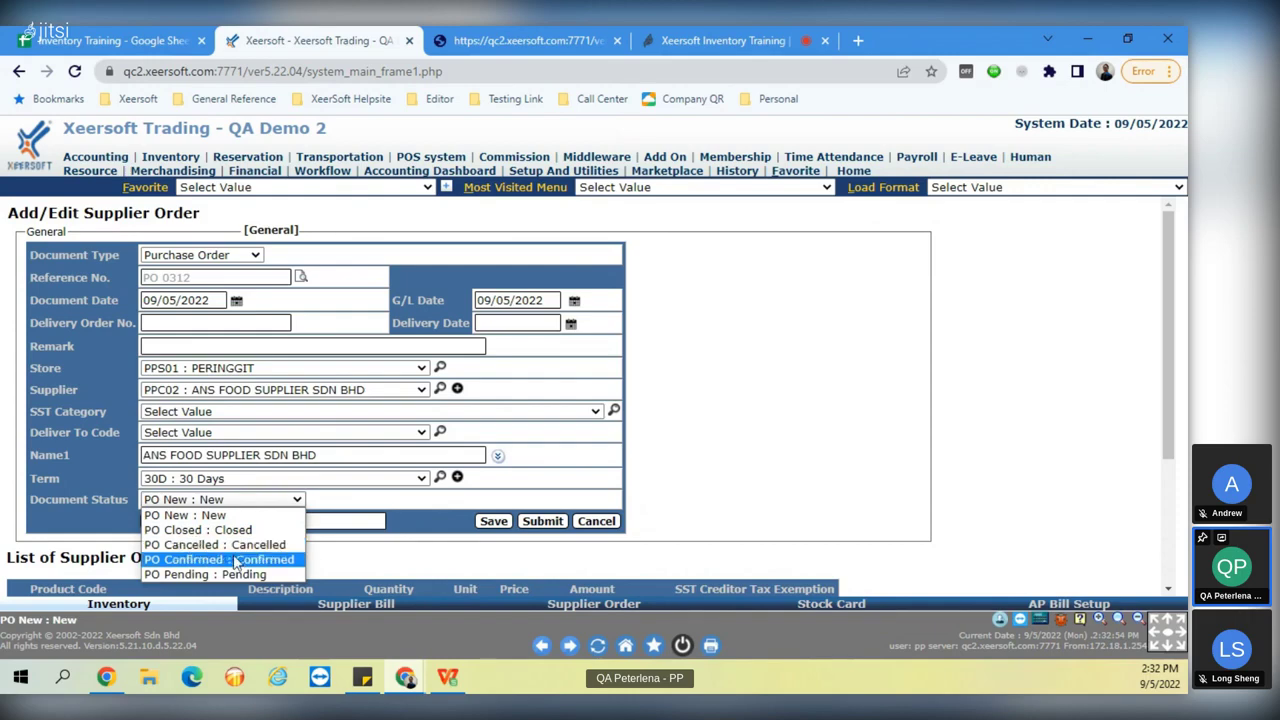
click(236, 561)
Add a line for product MI001 : APPLE with quantity 20 to the purchase order.
scroll(217, 544, down, 2)
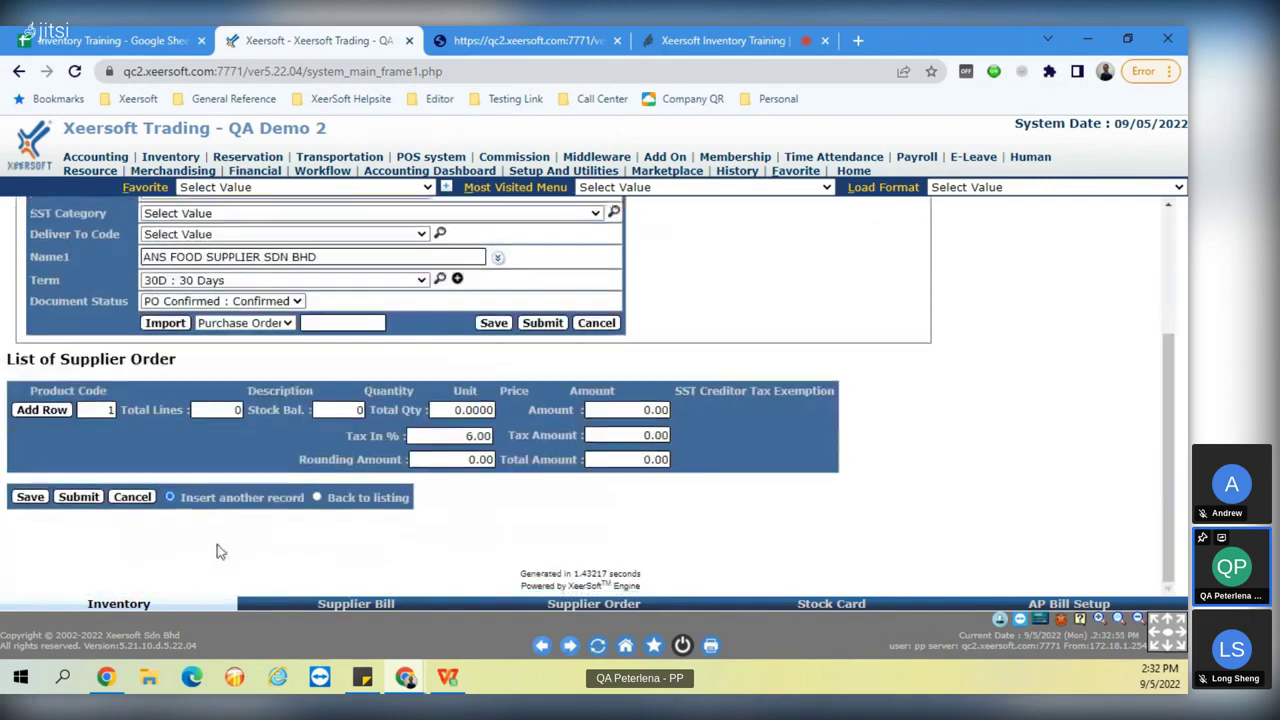
click(42, 410)
text(m)
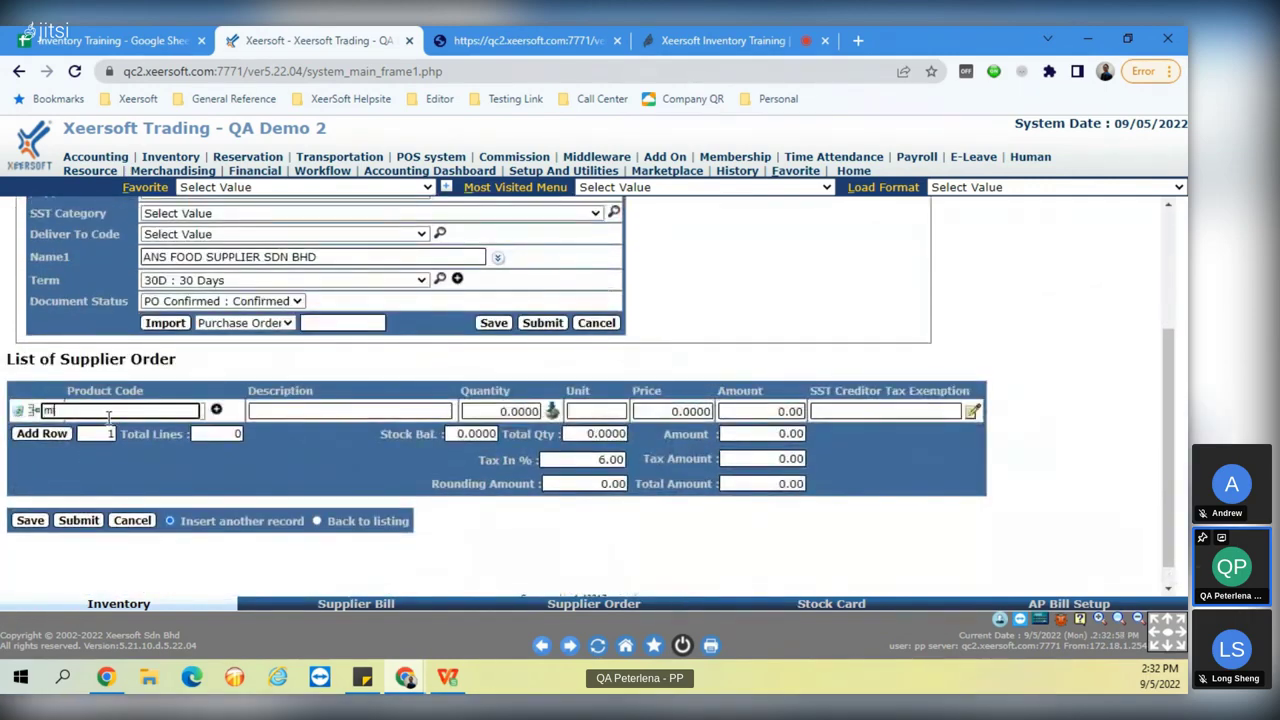
text(i001)
key(Tab)
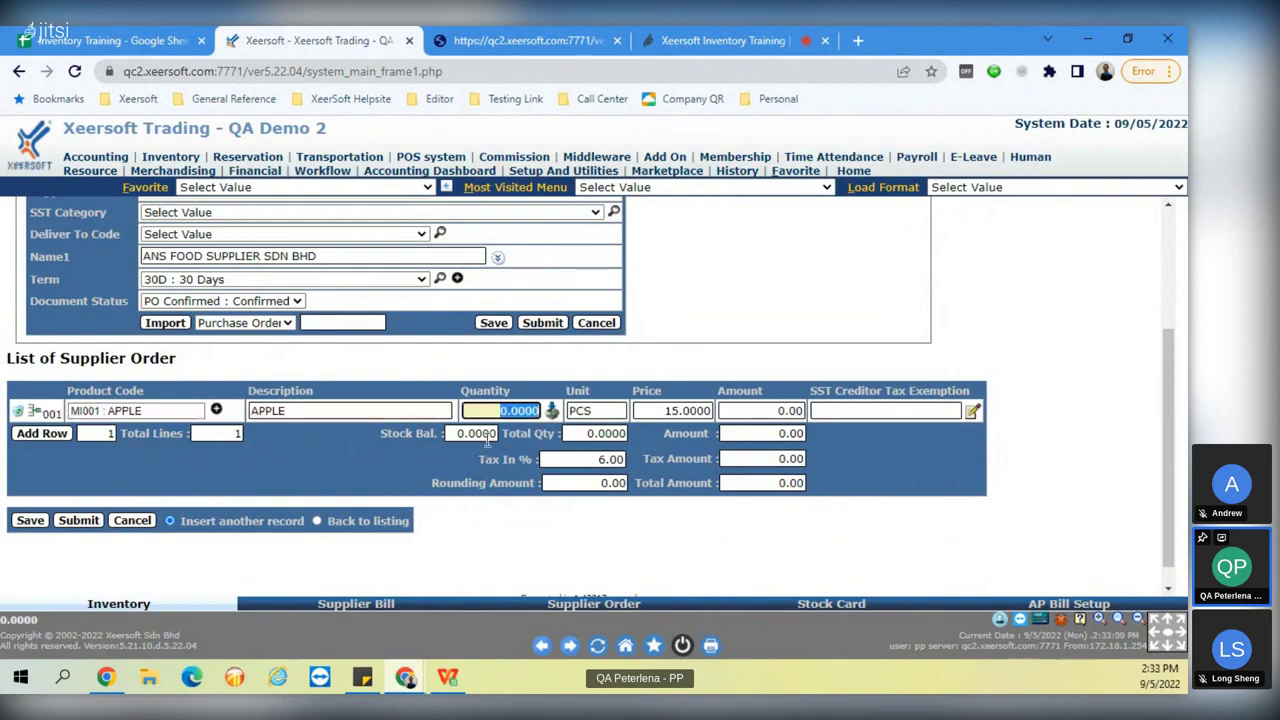
text(8)
text(20)
Check the new purchase order's reference number and save the order.
click(590, 603)
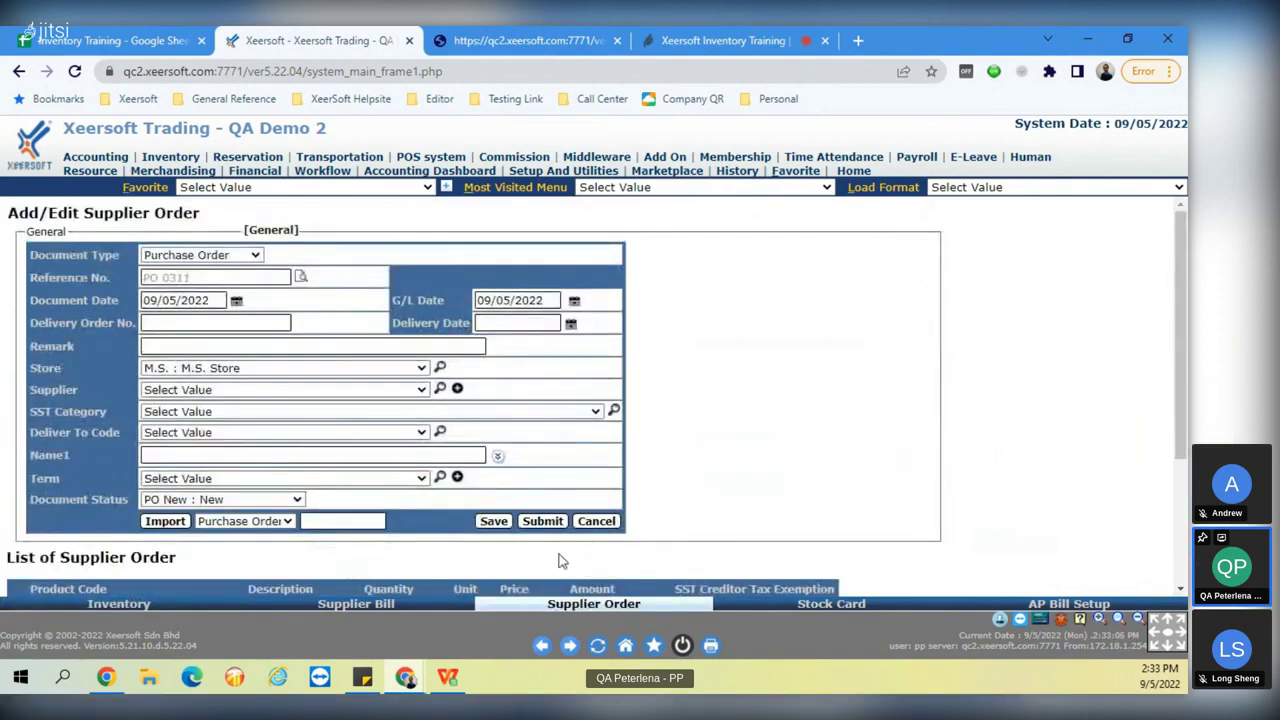
click(124, 605)
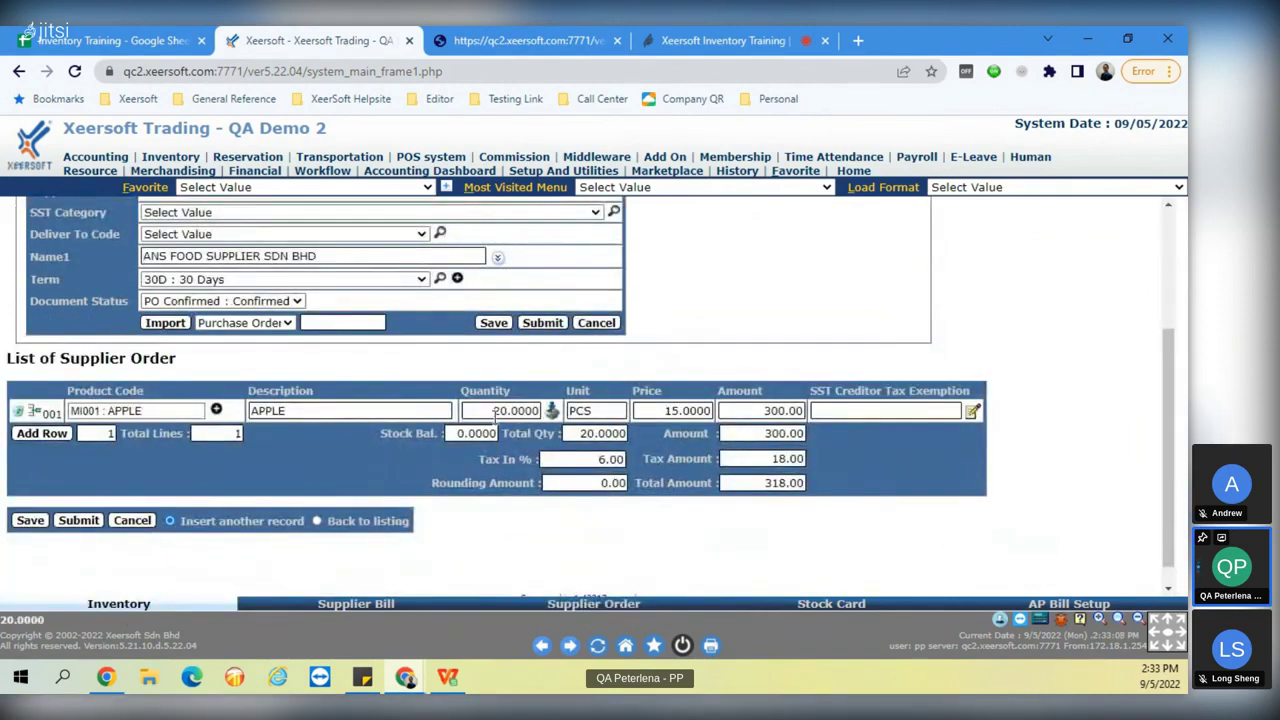
drag(1177, 411, 1170, 308)
drag(192, 249, 145, 250)
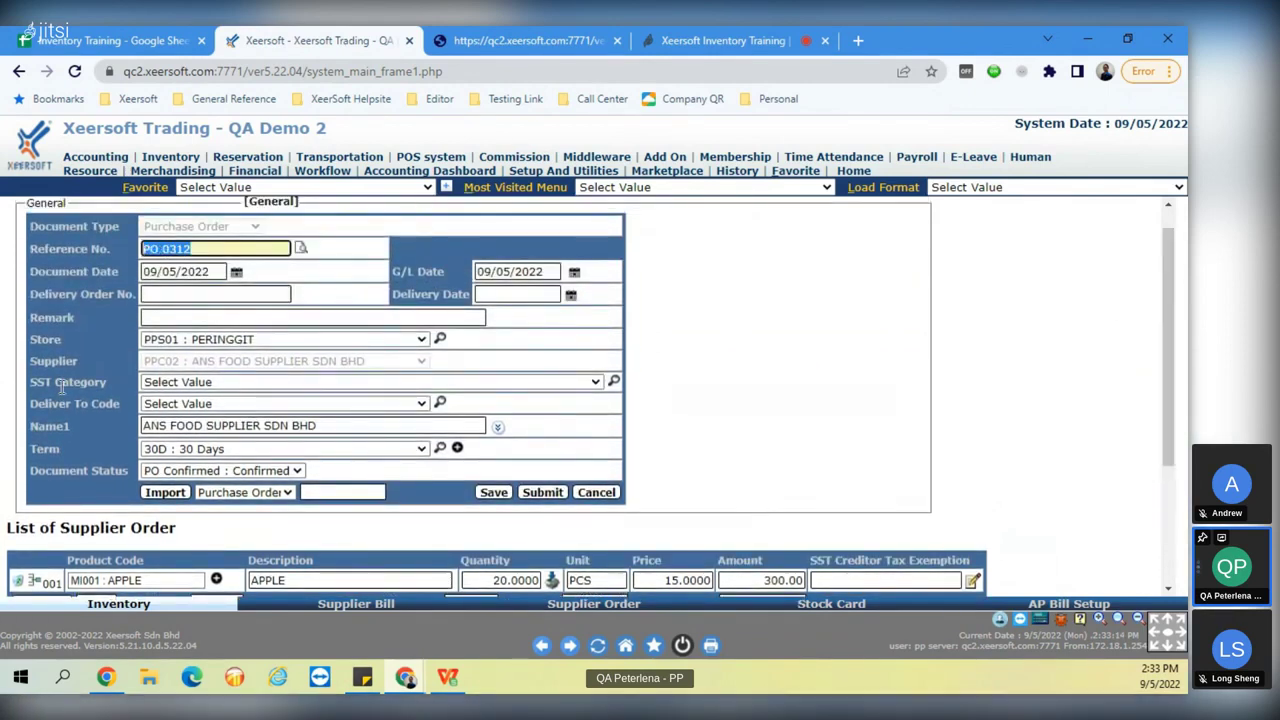
click(493, 492)
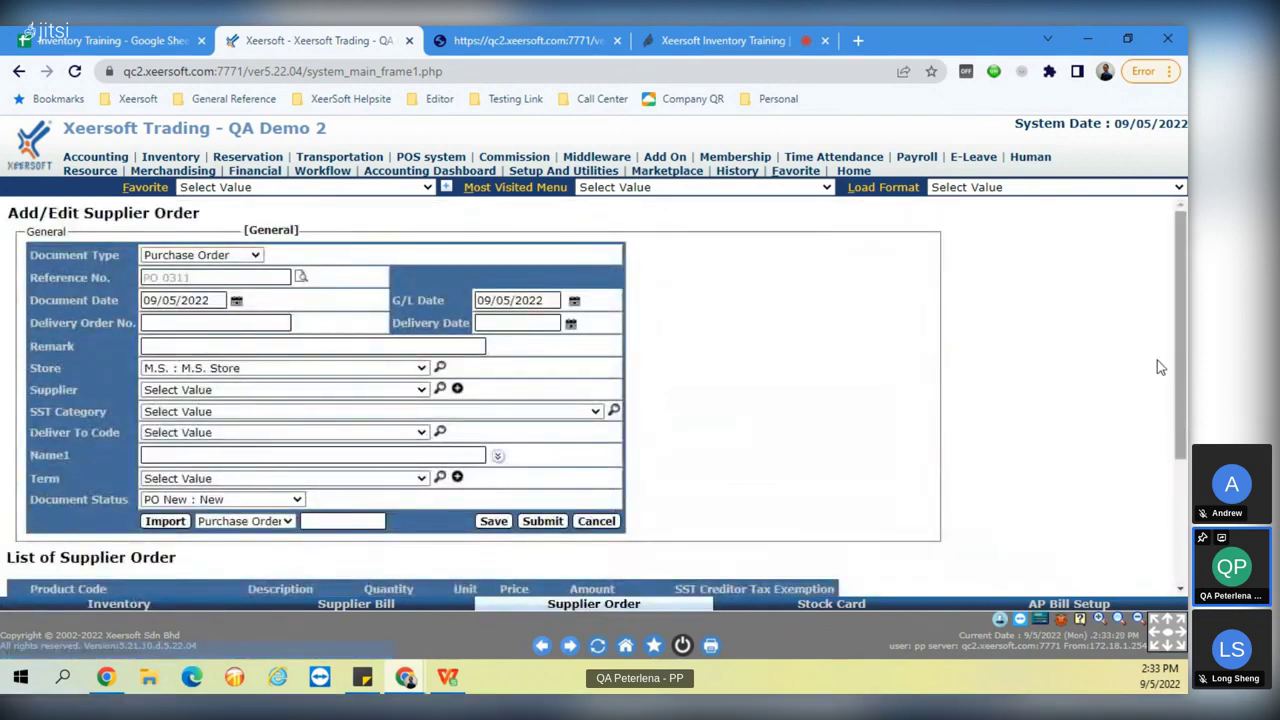
Return to the delivery order and reload the supplier orders available for import.
click(352, 604)
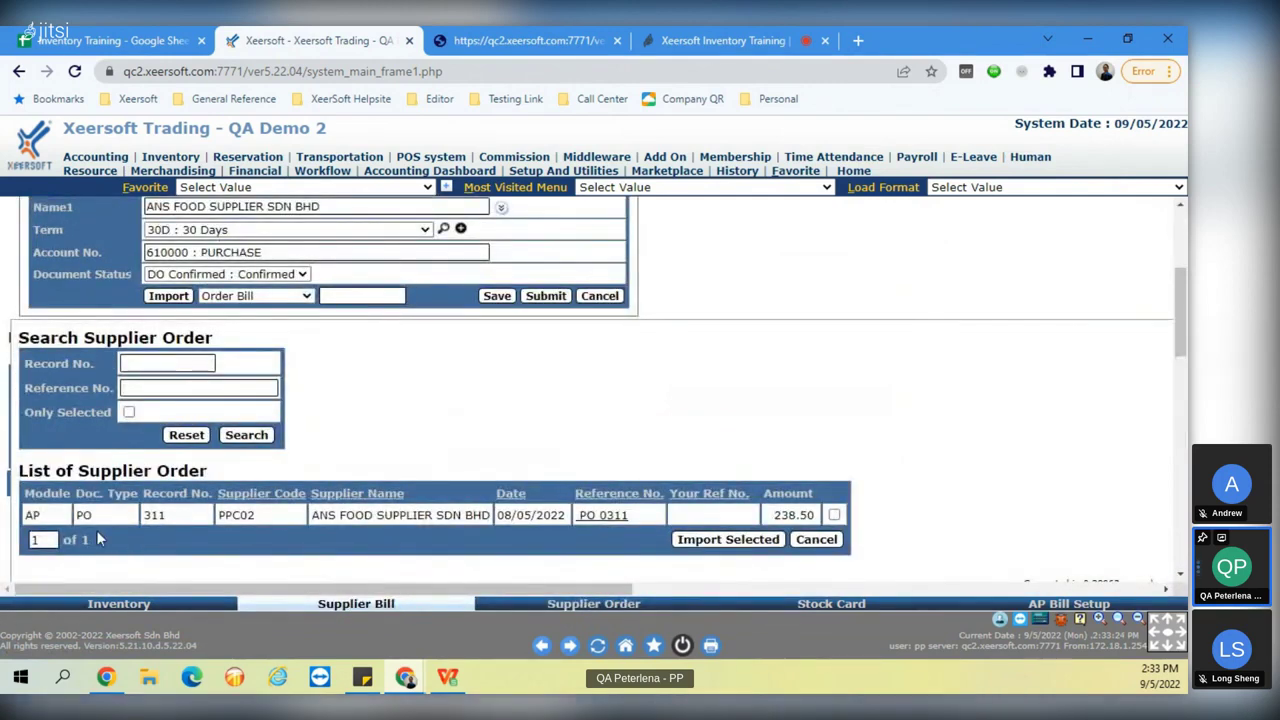
click(170, 296)
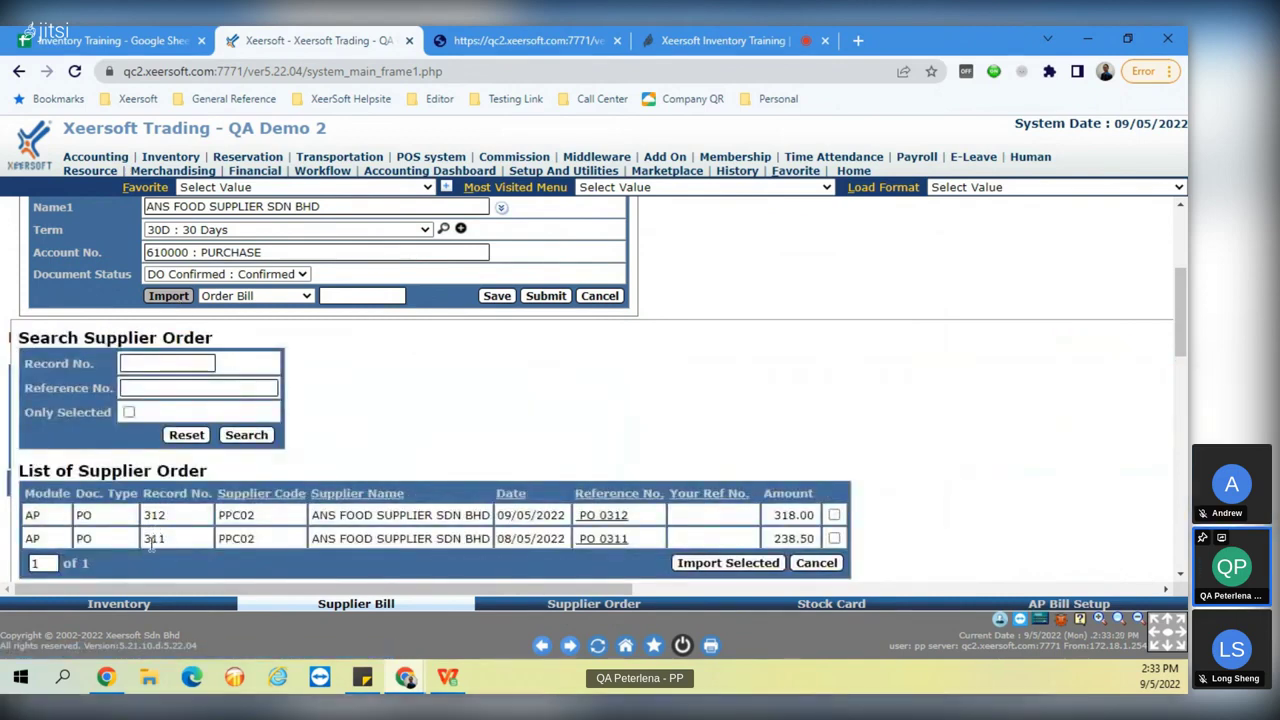
Set the delivery order's document date to 08/05/2022 and accept the system date change.
scroll(1135, 286, up, 3)
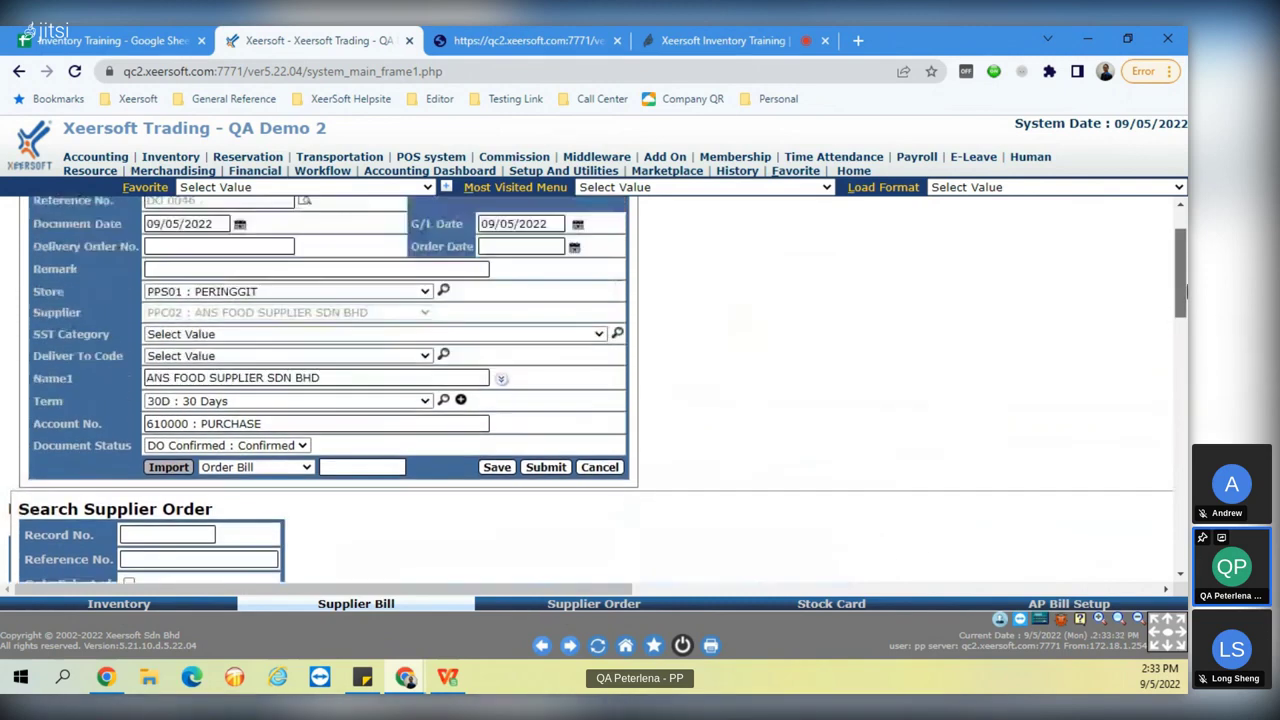
click(189, 260)
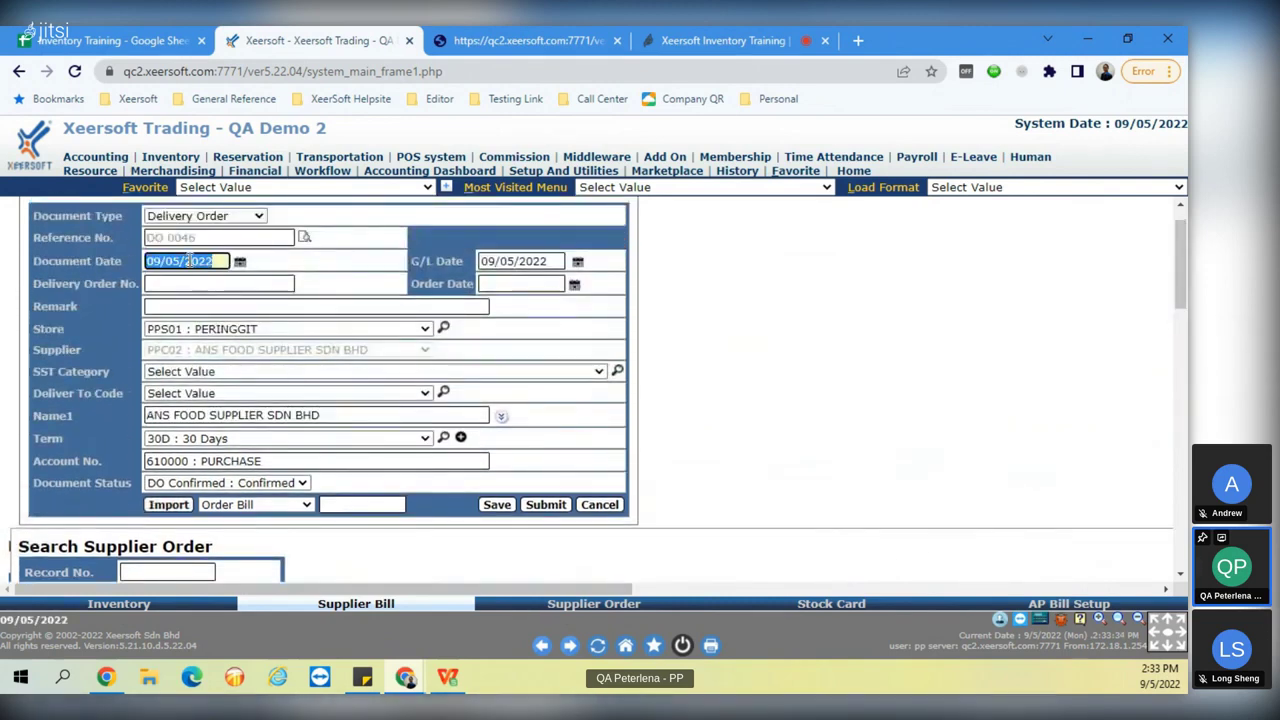
text(080500)
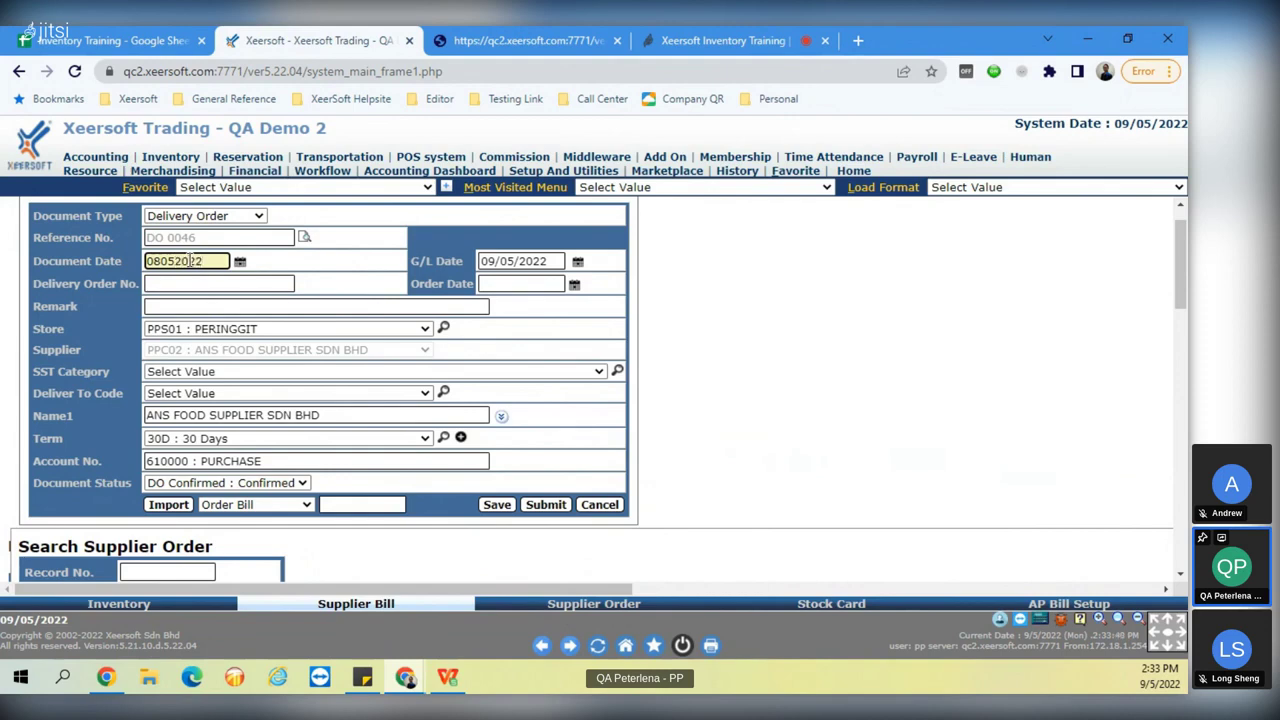
text(22)
click(391, 282)
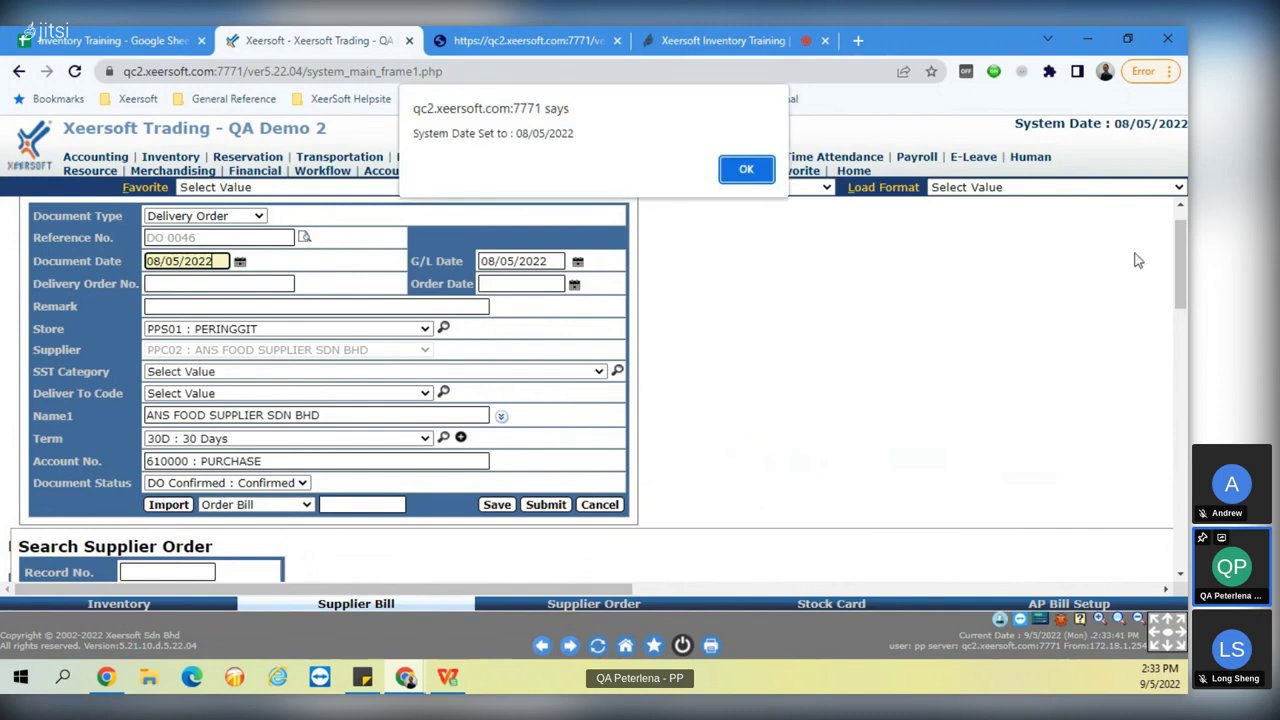
click(747, 168)
List the importable supplier orders for the new document date and compare their dates with the delivery order's date.
click(182, 506)
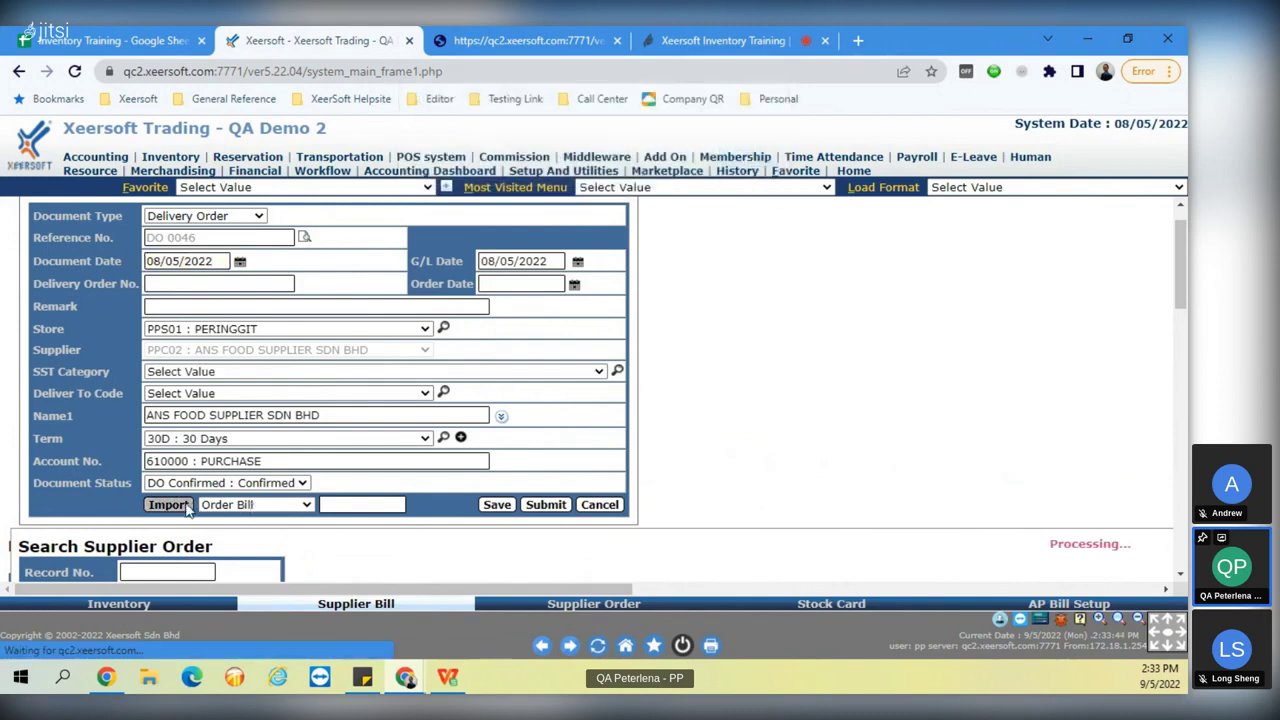
drag(1180, 305, 1180, 350)
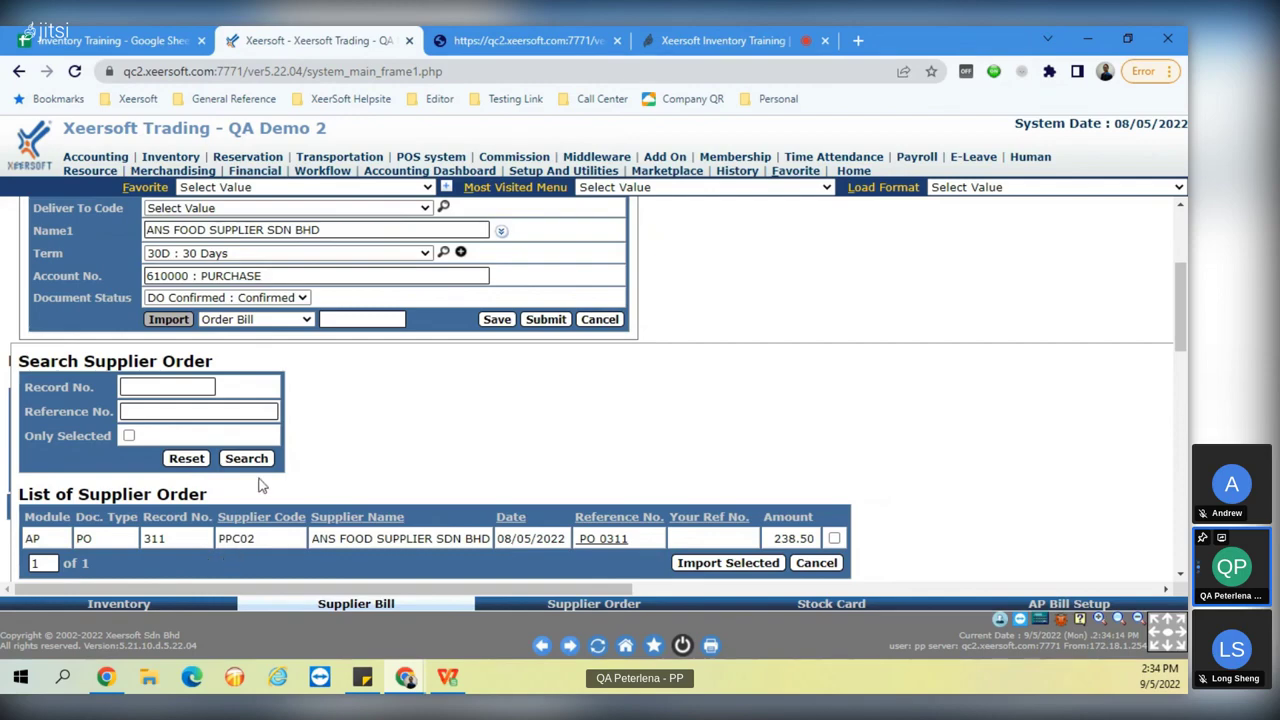
scroll(264, 486, up, 3)
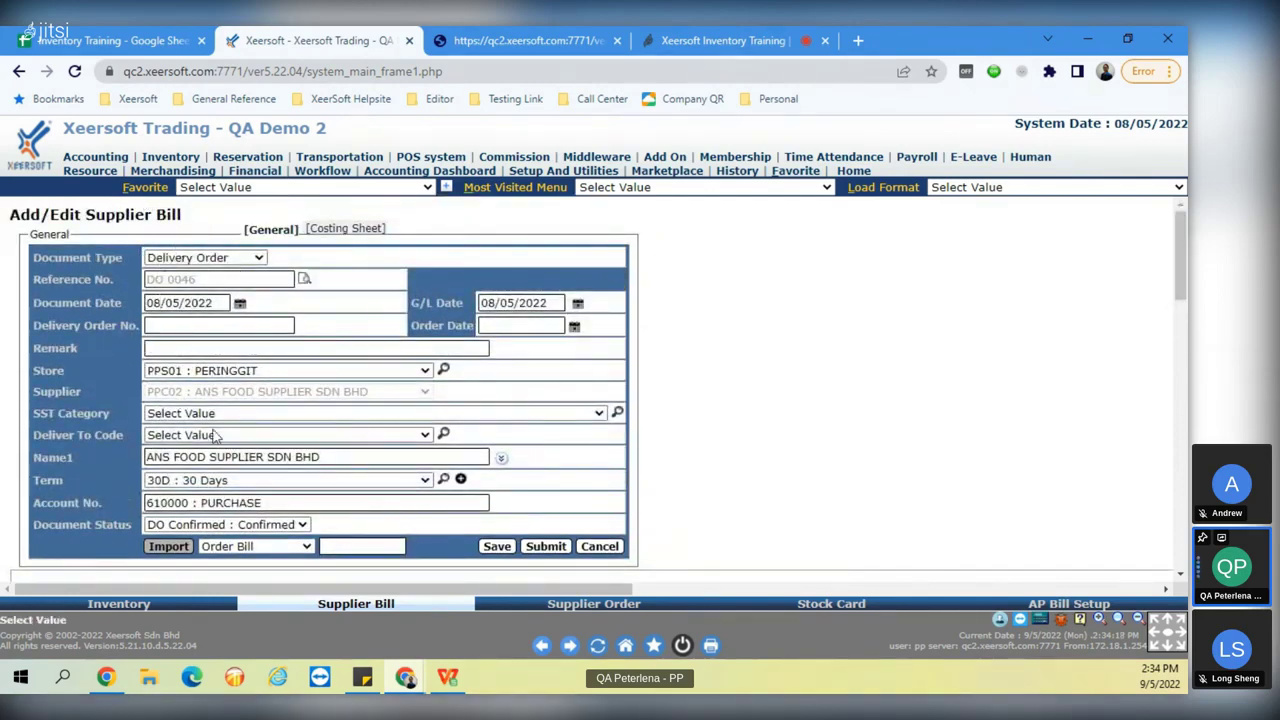
scroll(216, 437, down, 5)
scroll(1172, 455, up, 4)
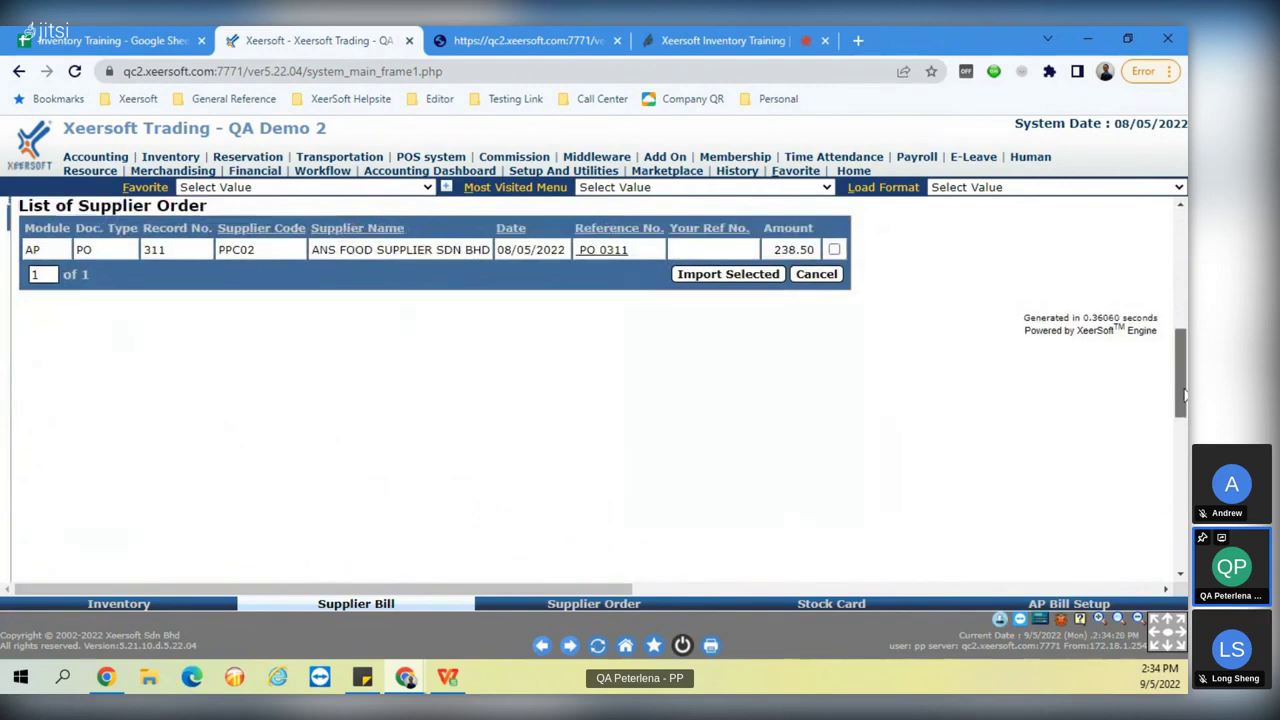
scroll(1185, 325, up, 1)
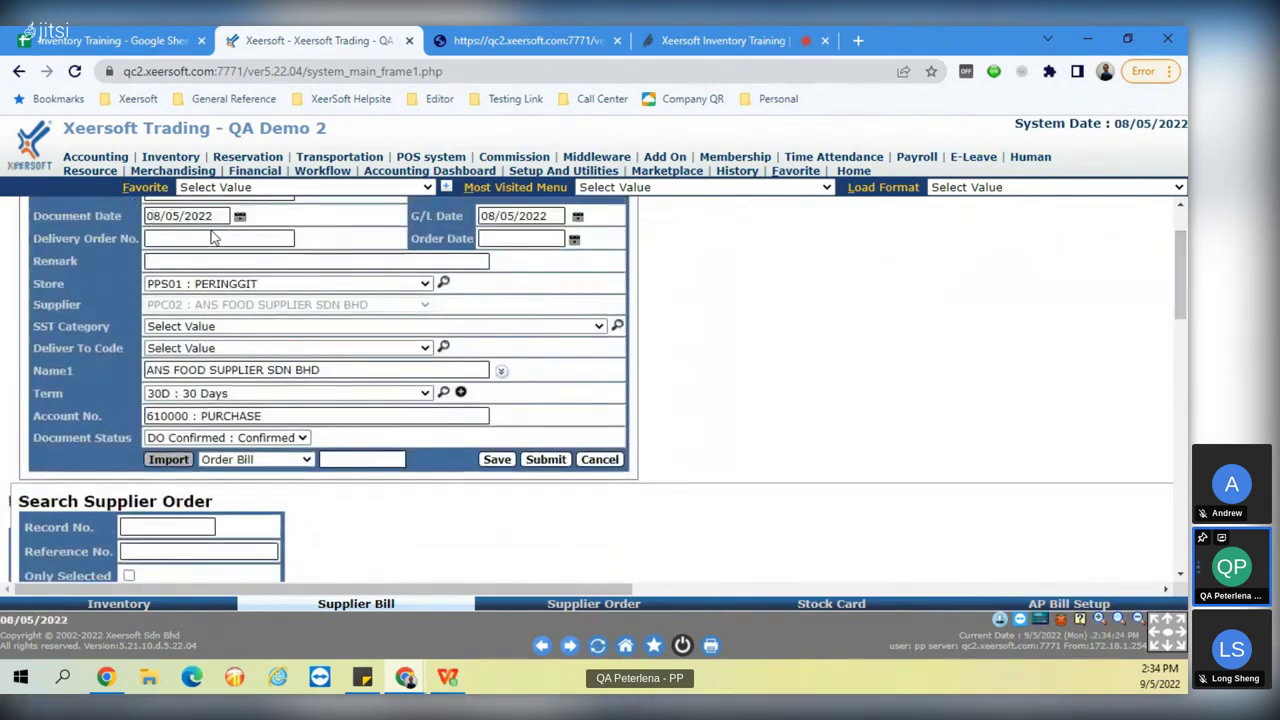
scroll(1182, 317, down, 2)
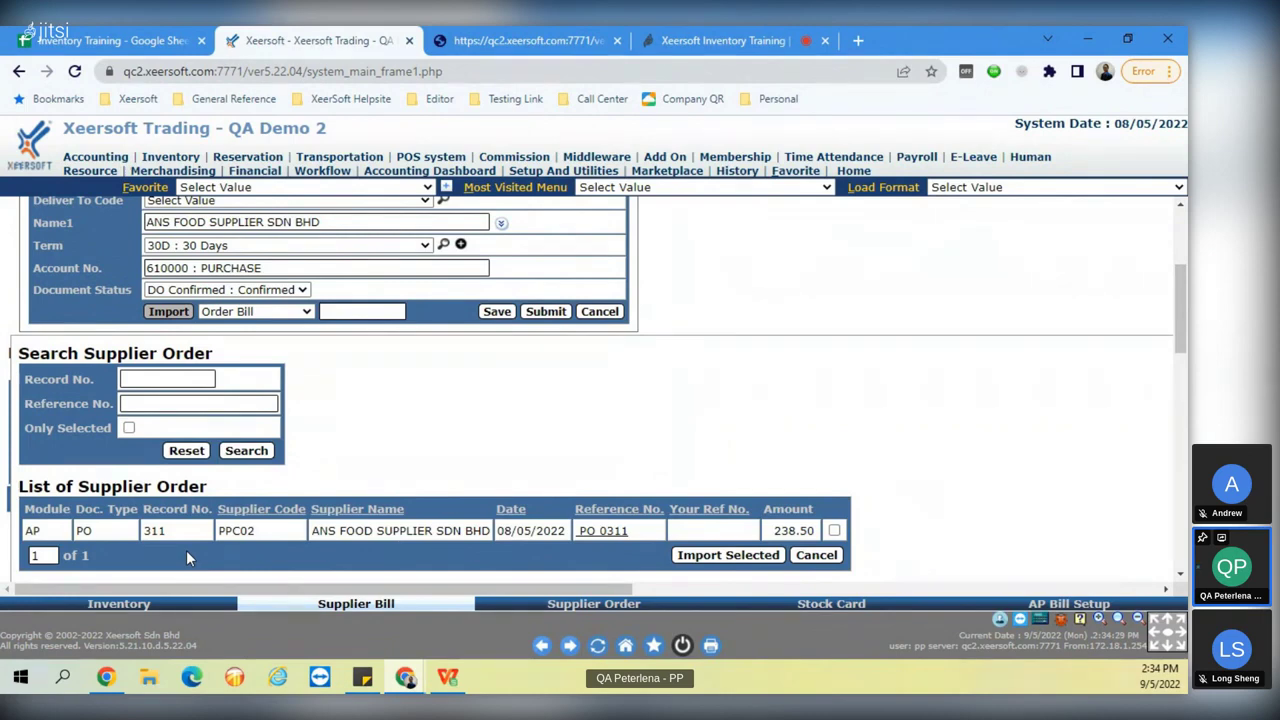
Switch back to the supplier order entry and cancel the blank new purchase order.
click(80, 605)
click(663, 568)
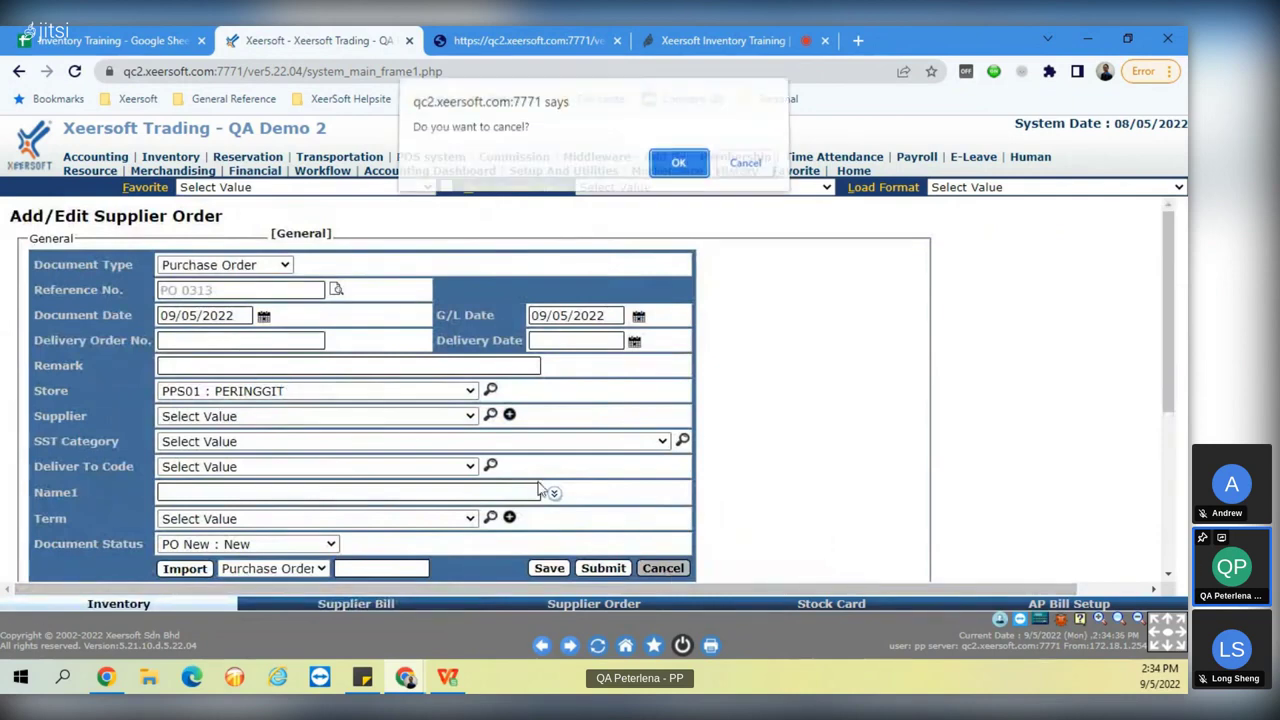
click(684, 165)
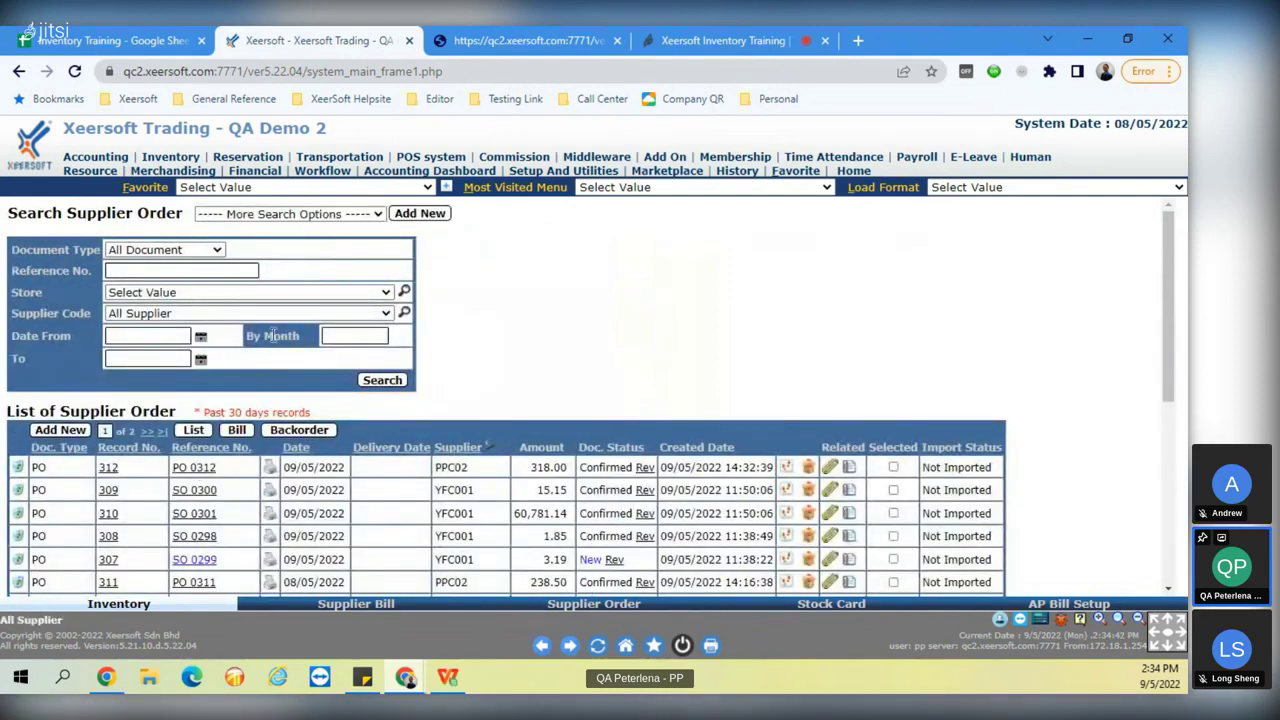
Search supplier orders for supplier PPC02 : ANS FOOD SUPPLIER SDN BHD in month 5.
click(405, 313)
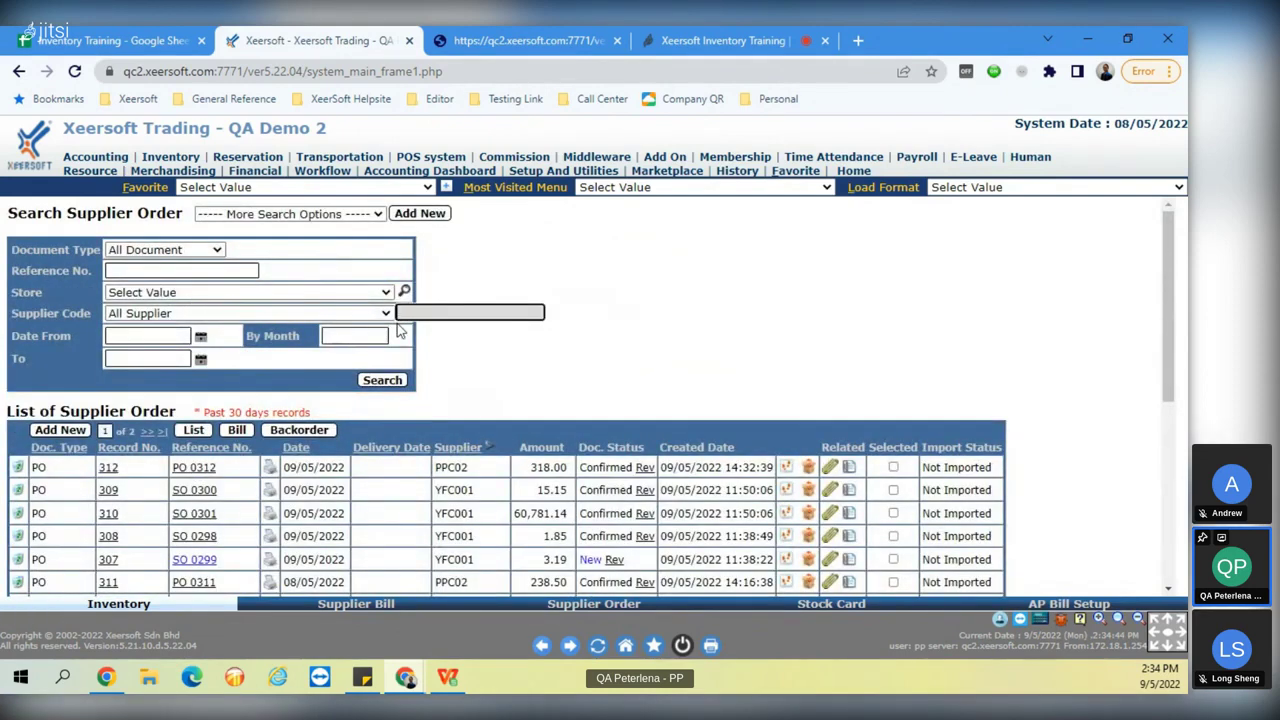
text(food)
key(Return)
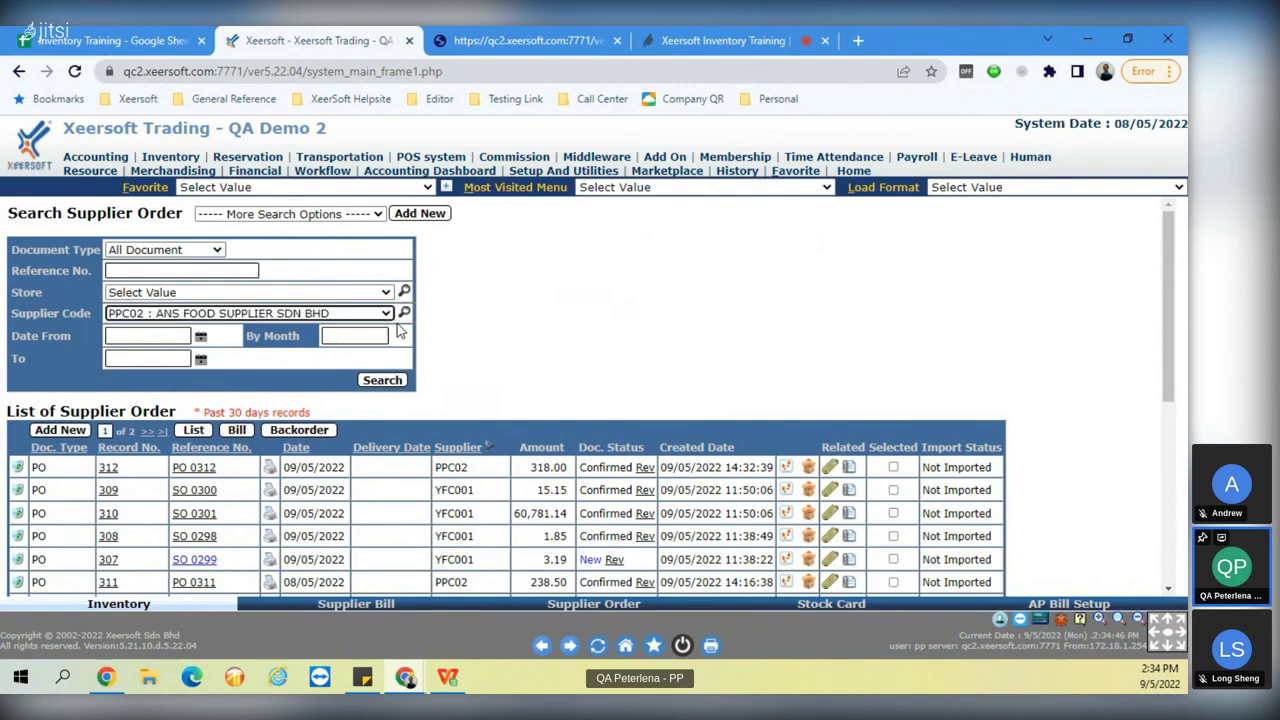
click(376, 336)
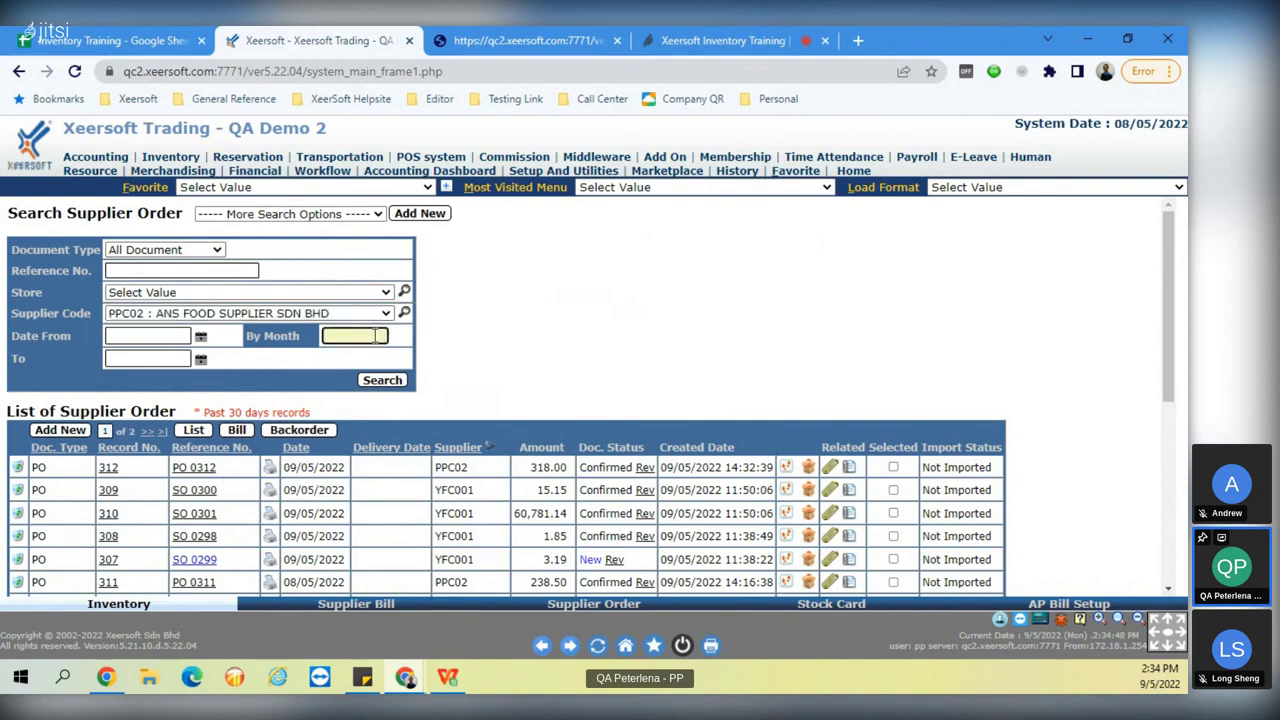
click(382, 380)
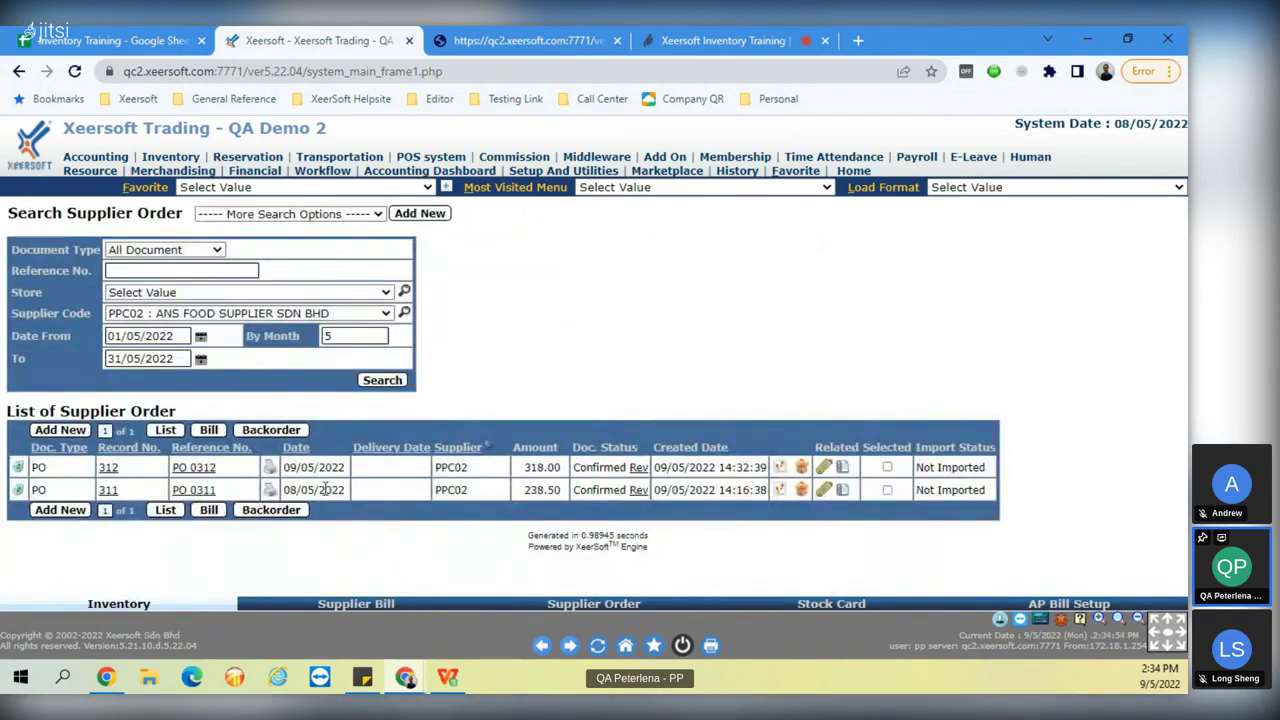
Compare the document dates of purchase orders PO 0311 and PO 0312 in the supplier order list.
drag(324, 490, 172, 490)
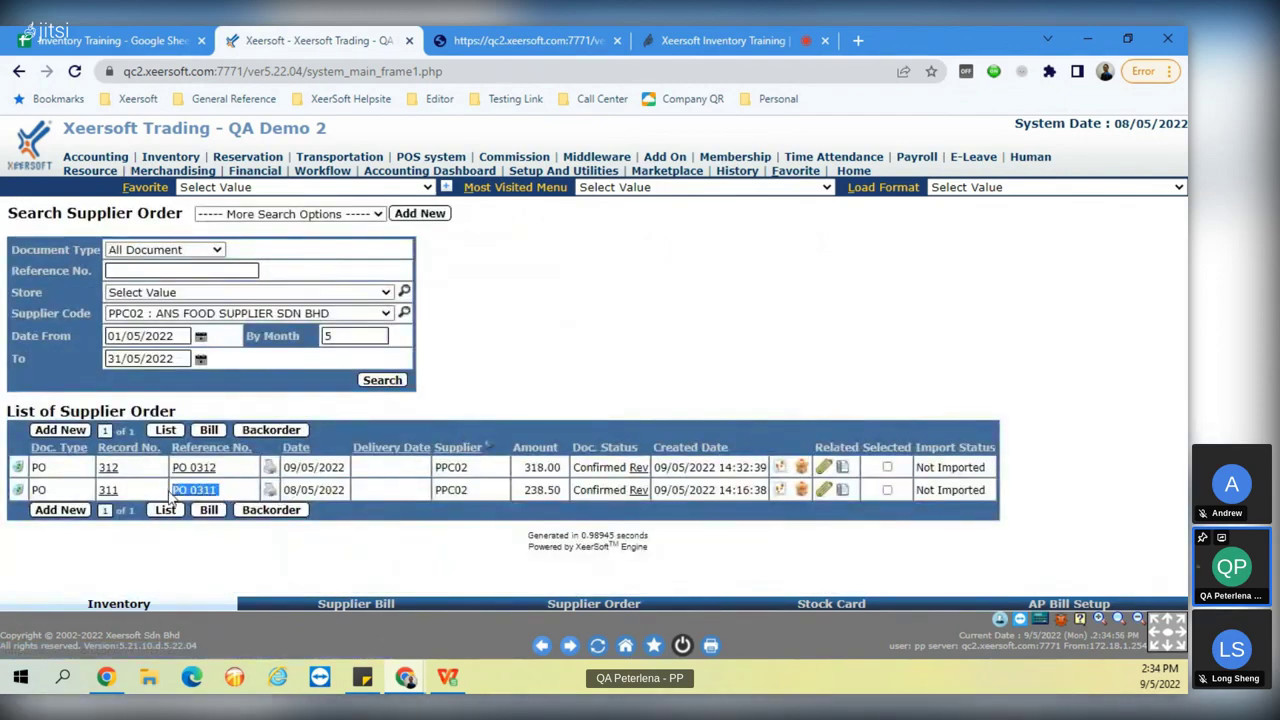
drag(282, 490, 342, 467)
click(293, 467)
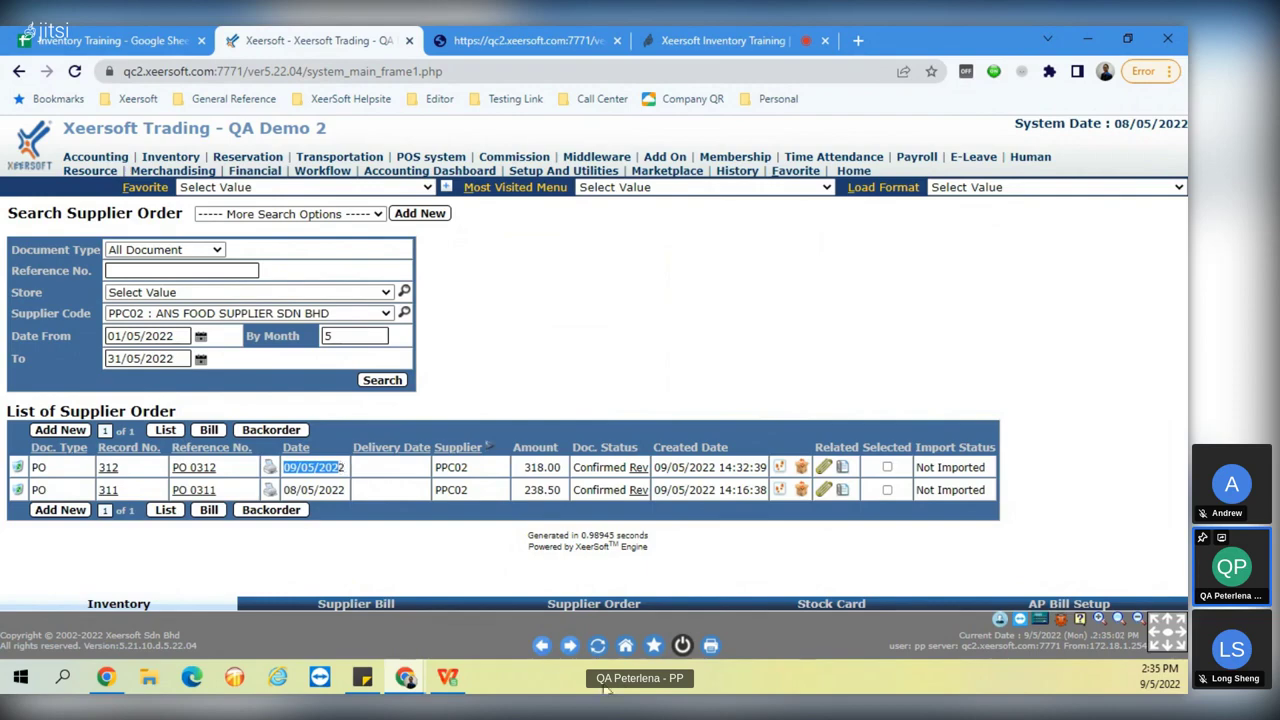
Return to the delivery order, set its document date to 09/05/2022 and accept the system date change.
click(388, 606)
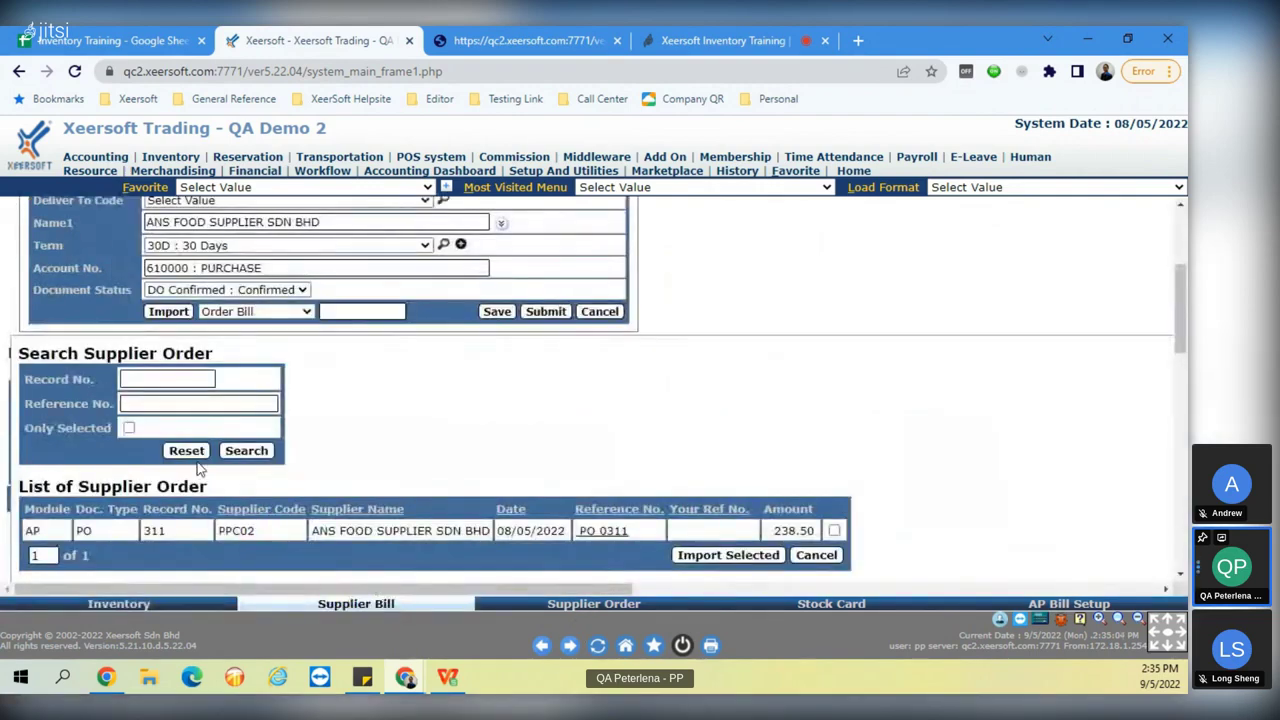
scroll(200, 470, up, 2)
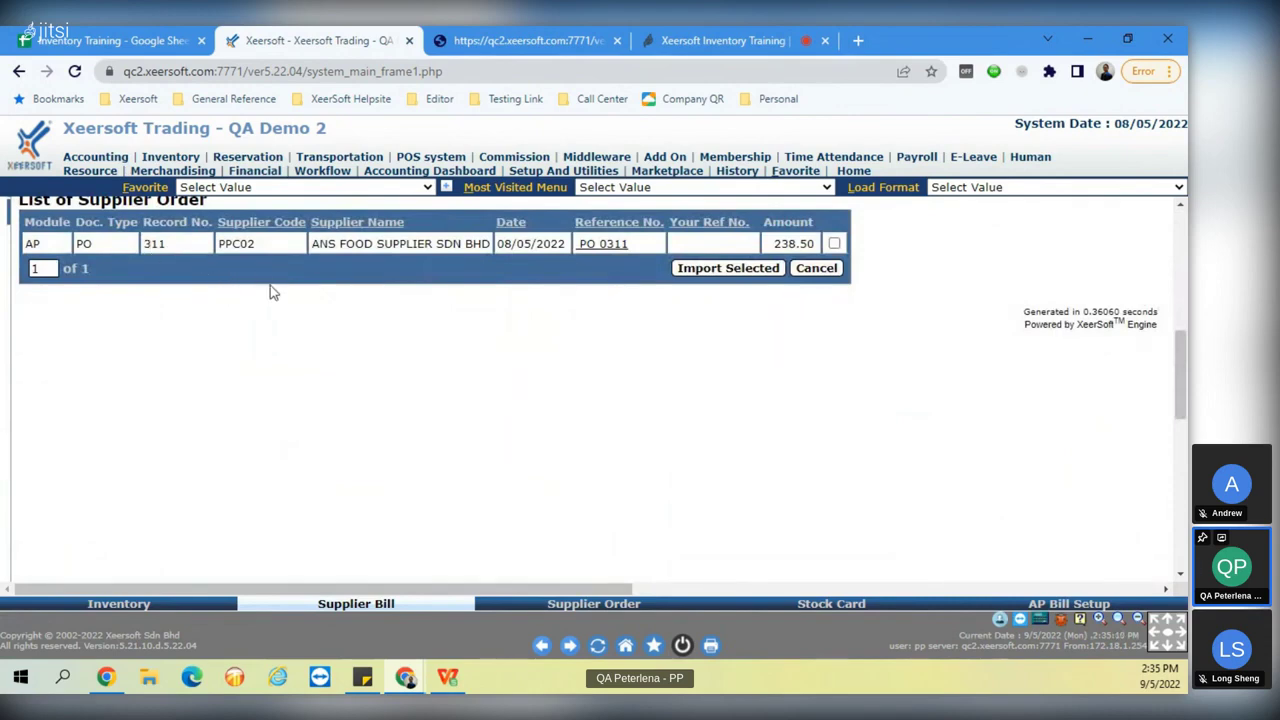
click(196, 296)
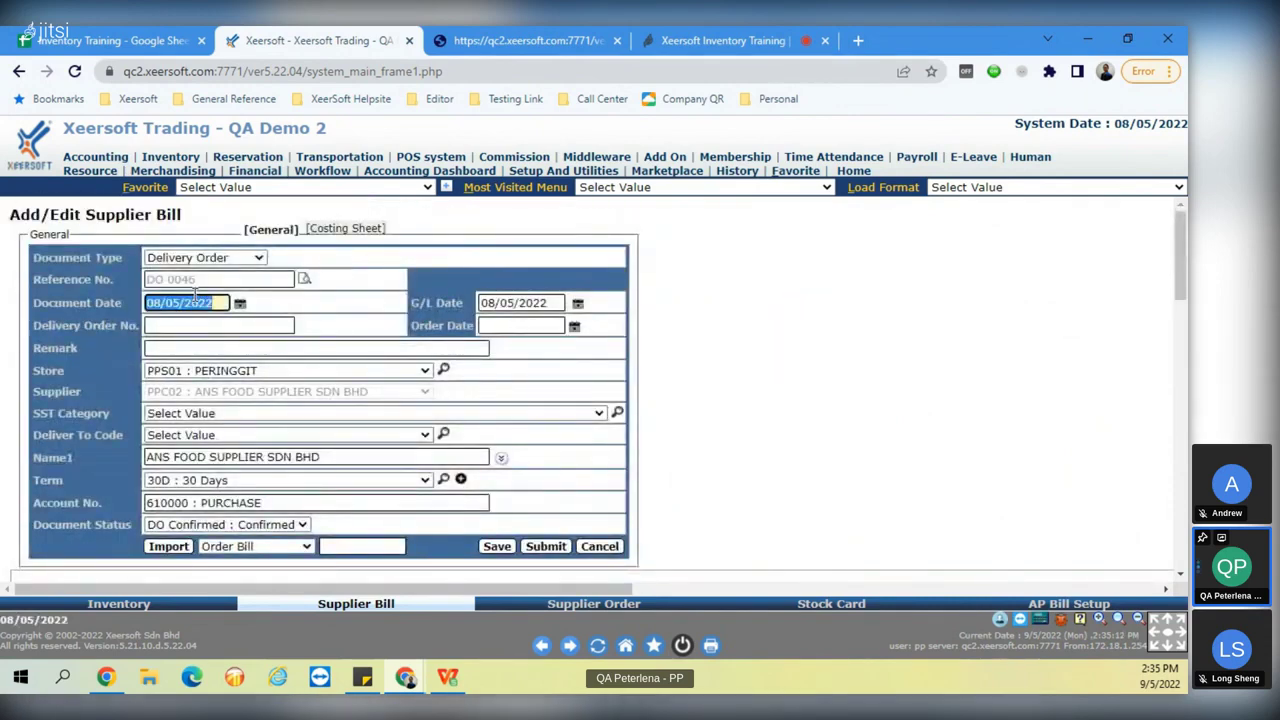
text(0)
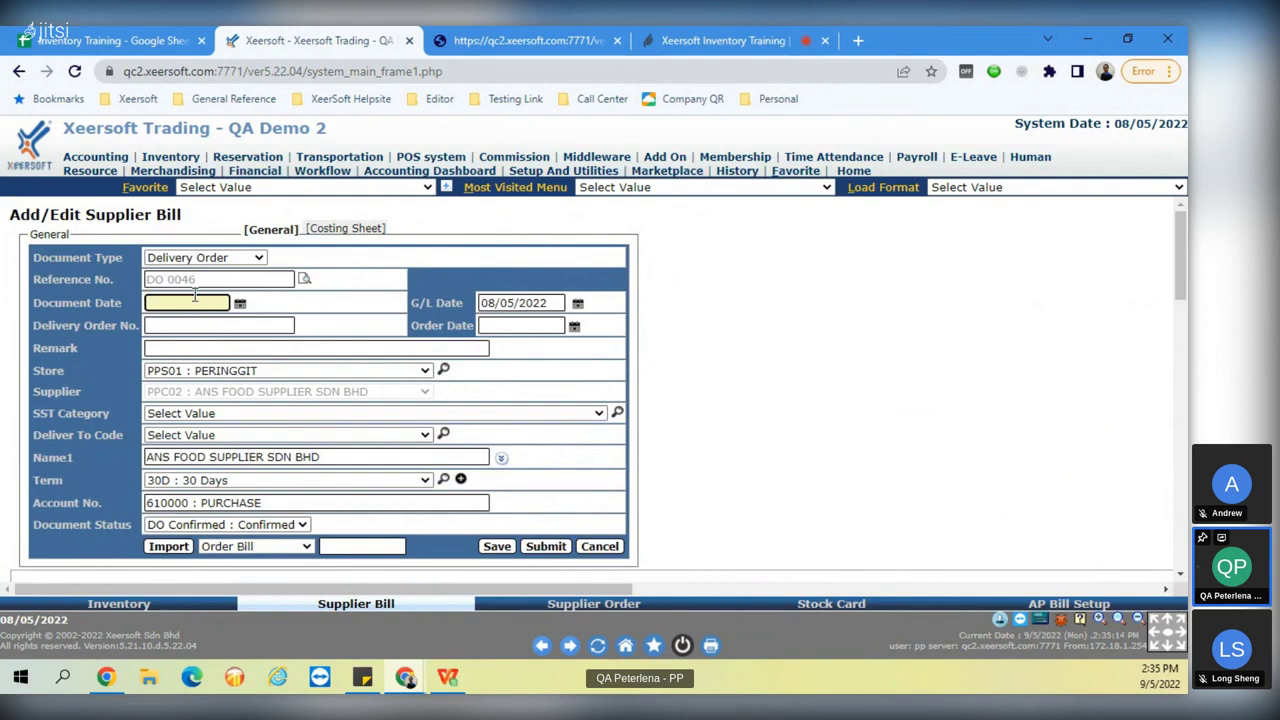
text(09/05/2022)
key(Return)
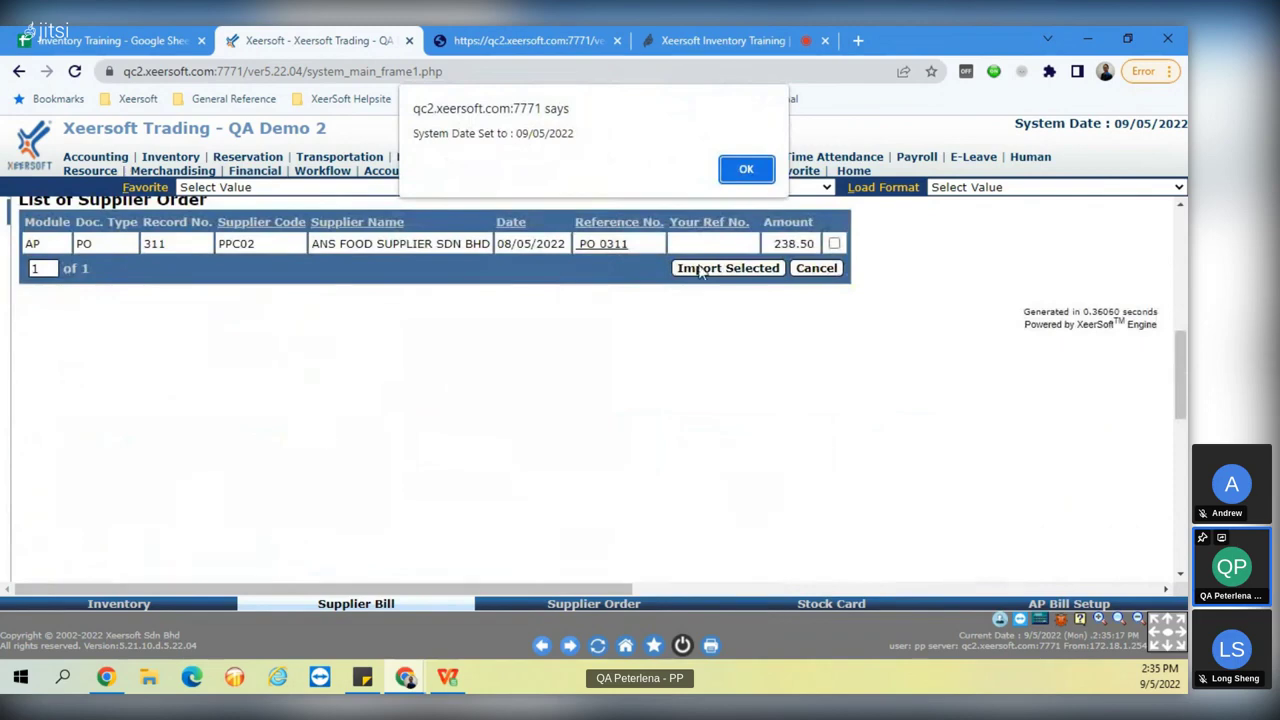
key(Return)
Reload the importable supplier orders and import both PO 0312 and PO 0311 into the delivery order.
drag(1181, 393, 1187, 333)
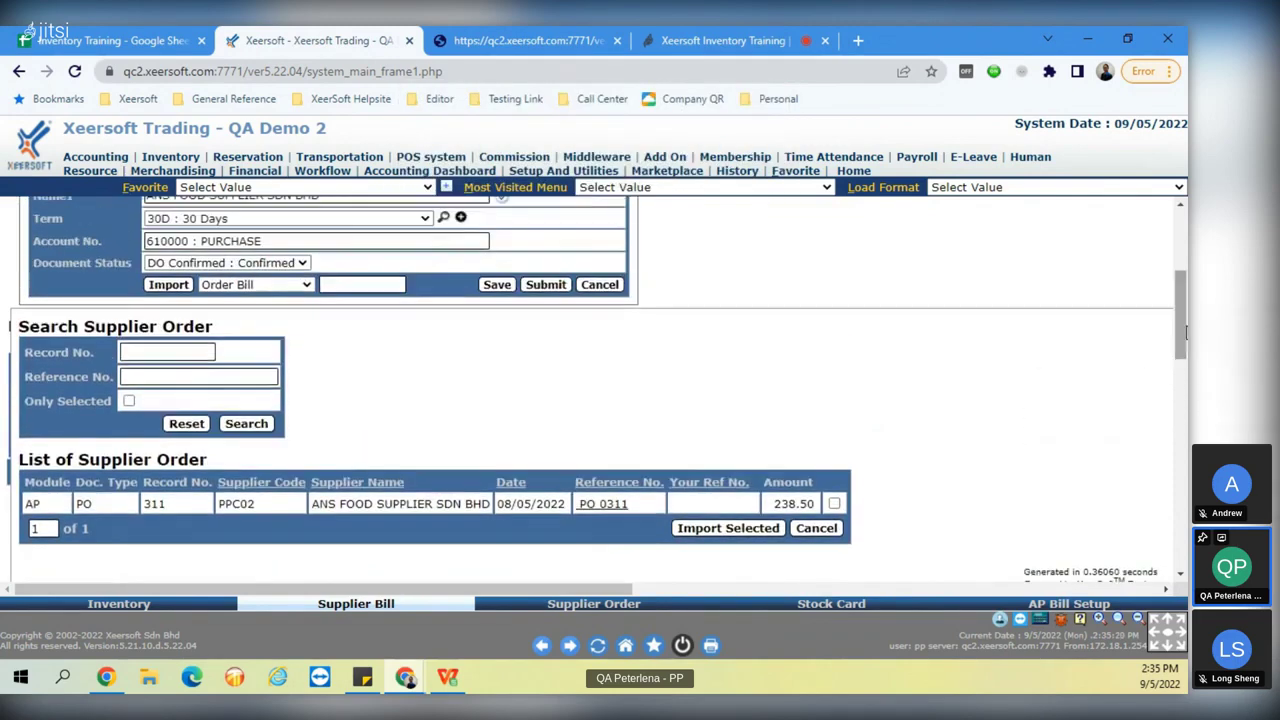
click(166, 286)
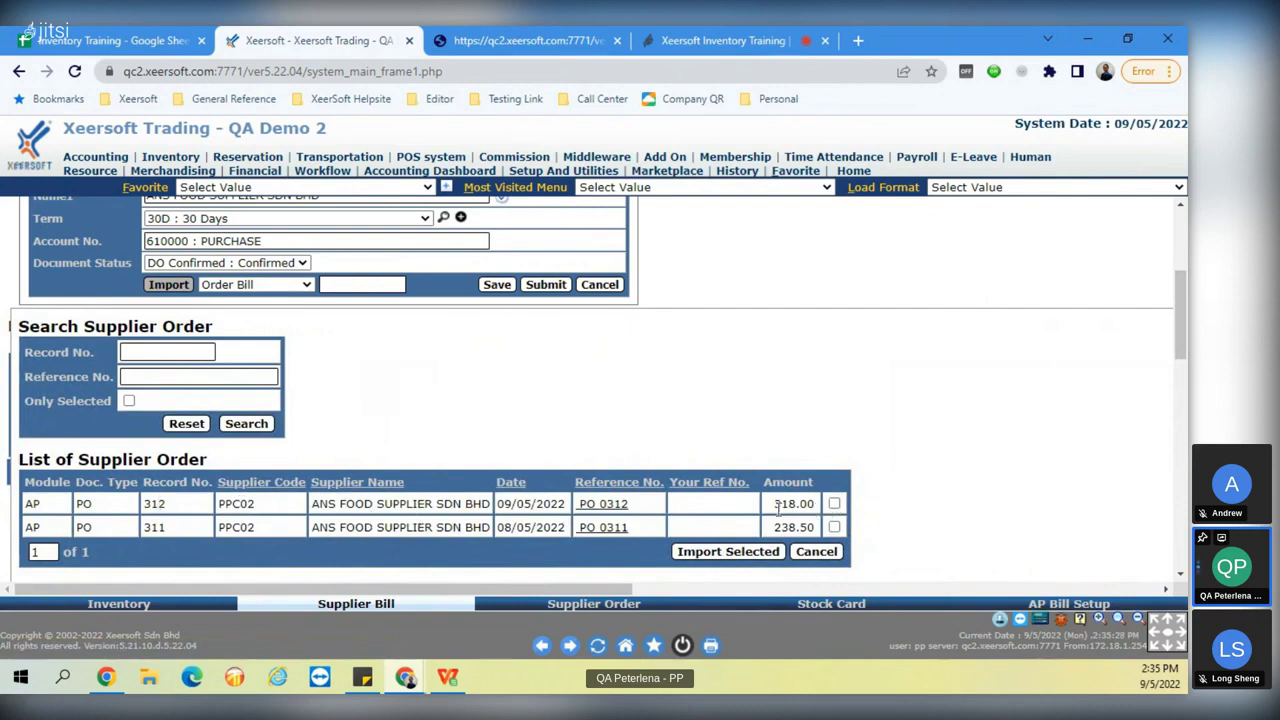
click(834, 503)
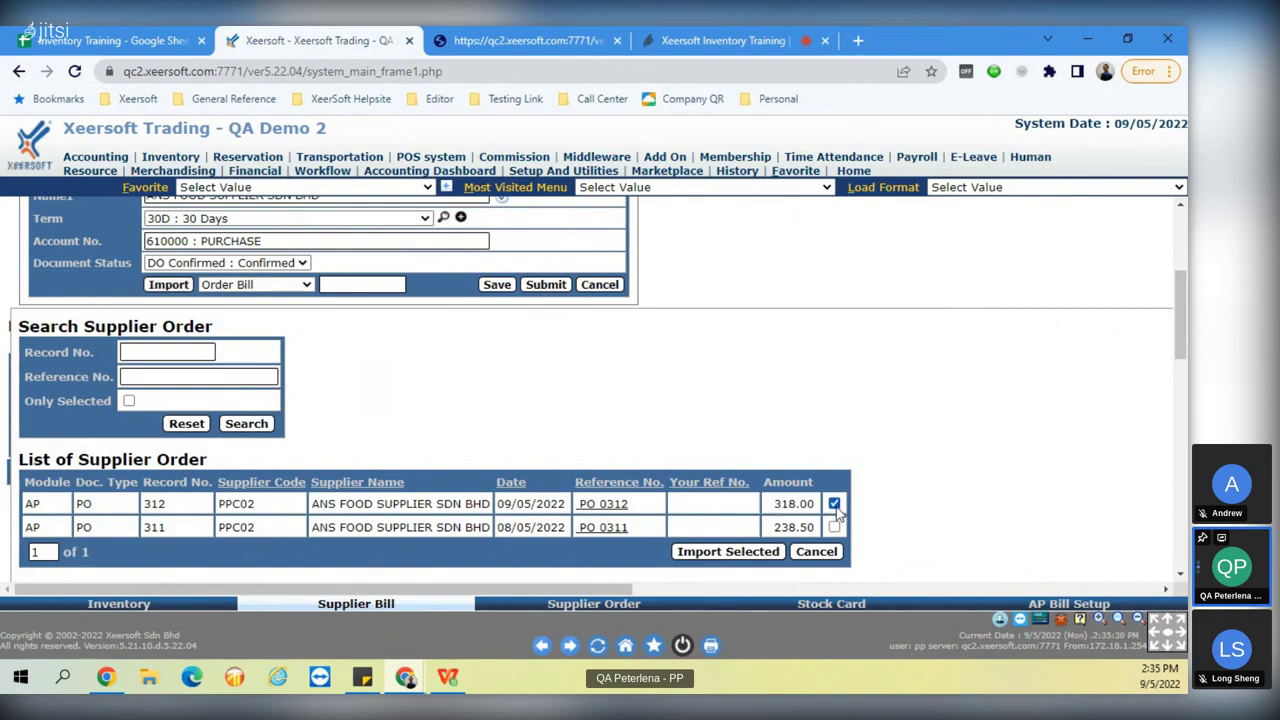
click(834, 527)
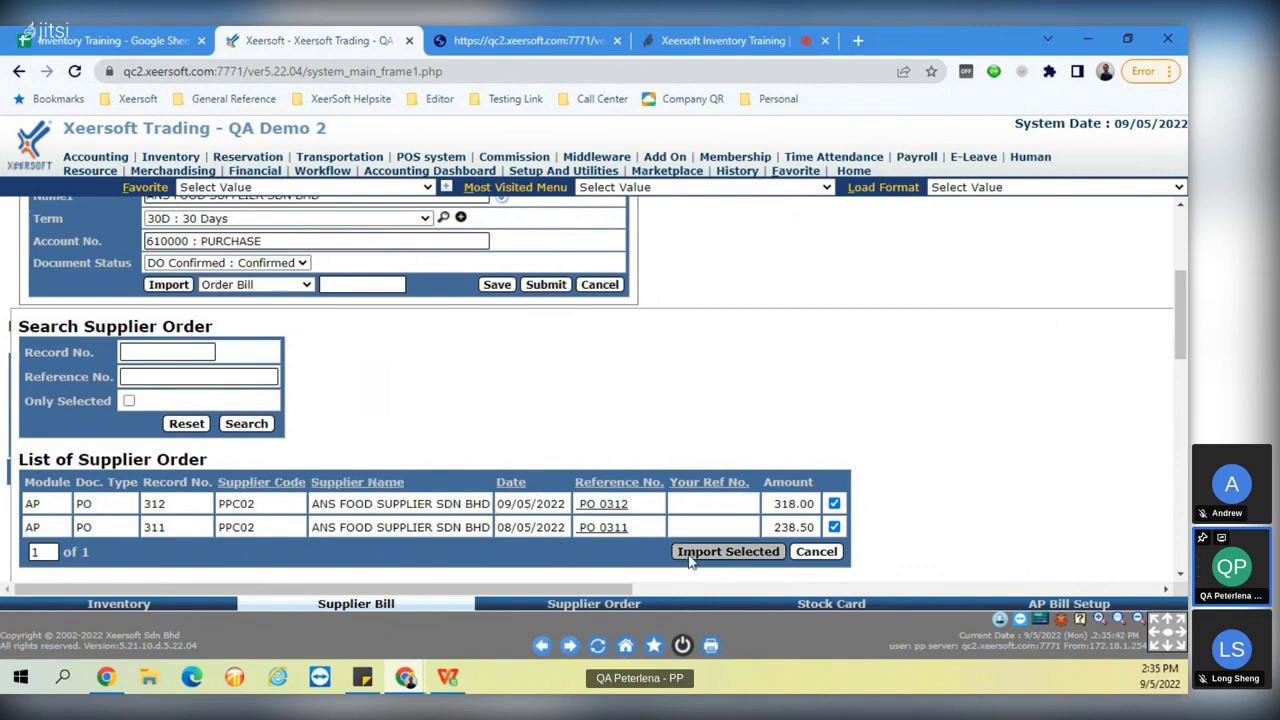
click(721, 553)
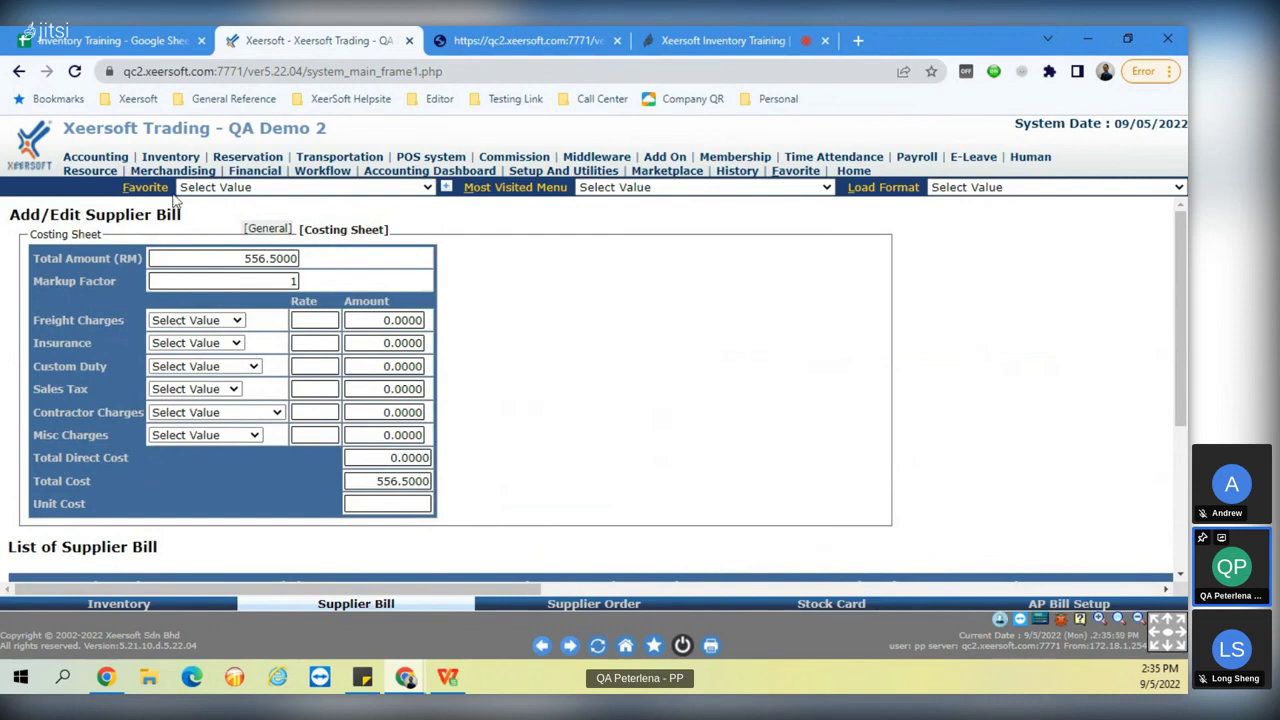
Review the imported APPLE lines in the delivery order's general view, checking their amounts, quantities and order reference numbers.
click(267, 228)
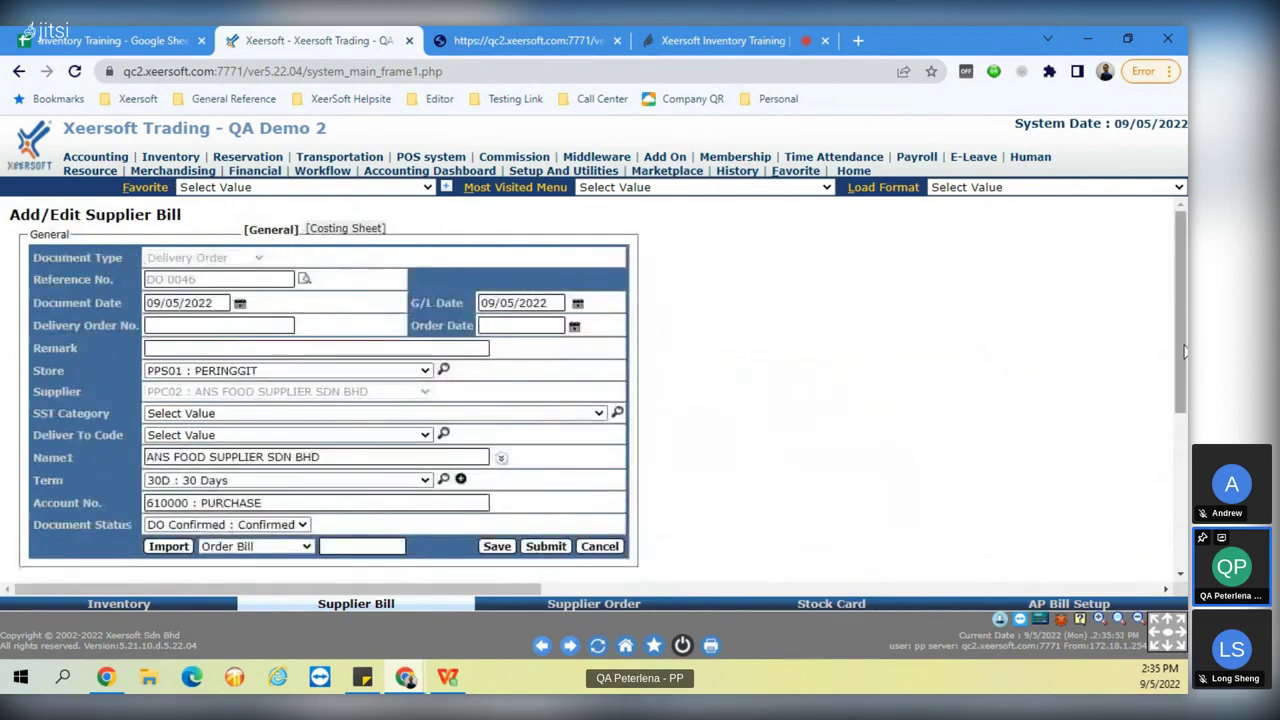
scroll(1185, 350, down, 3)
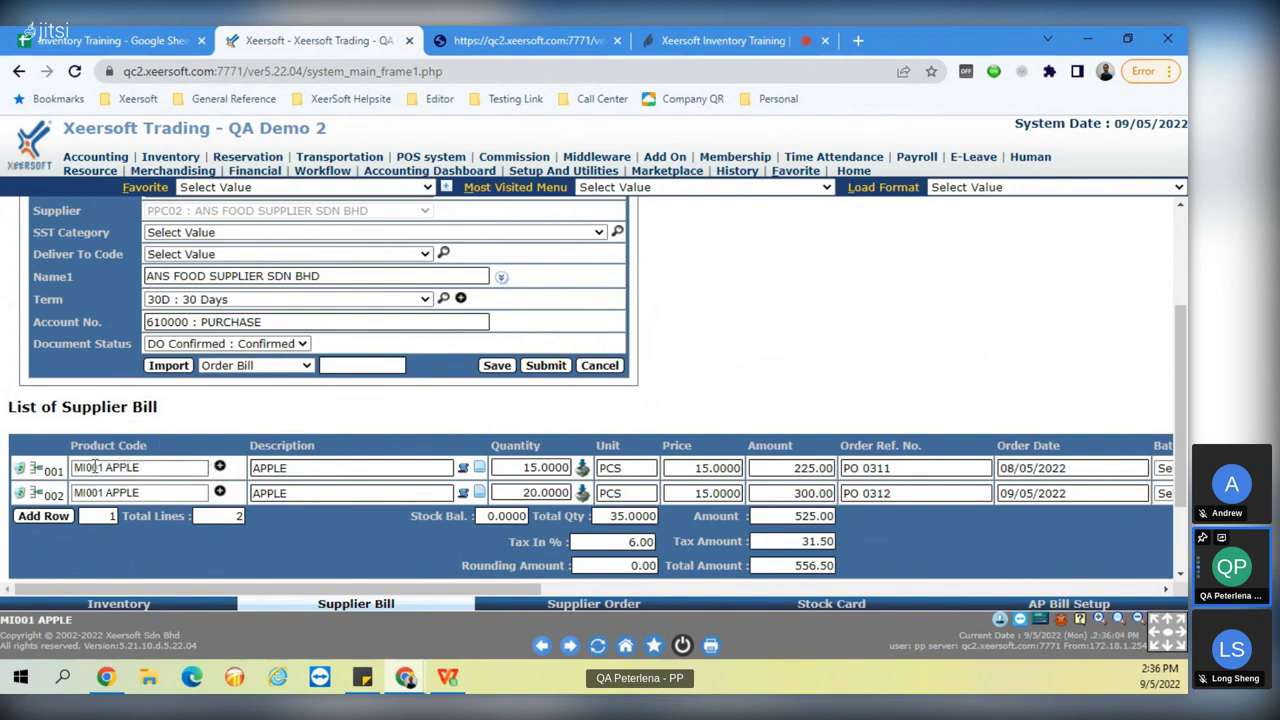
drag(900, 467, 837, 504)
key(shift+Tab)
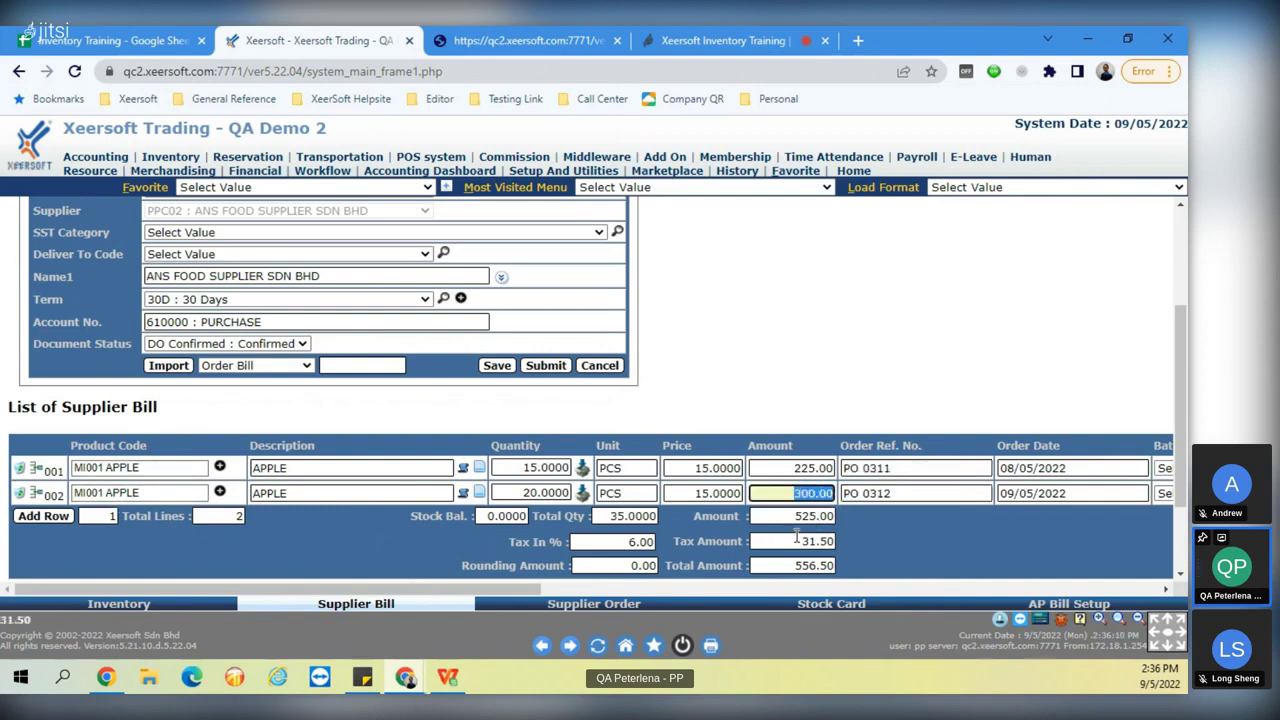
click(903, 489)
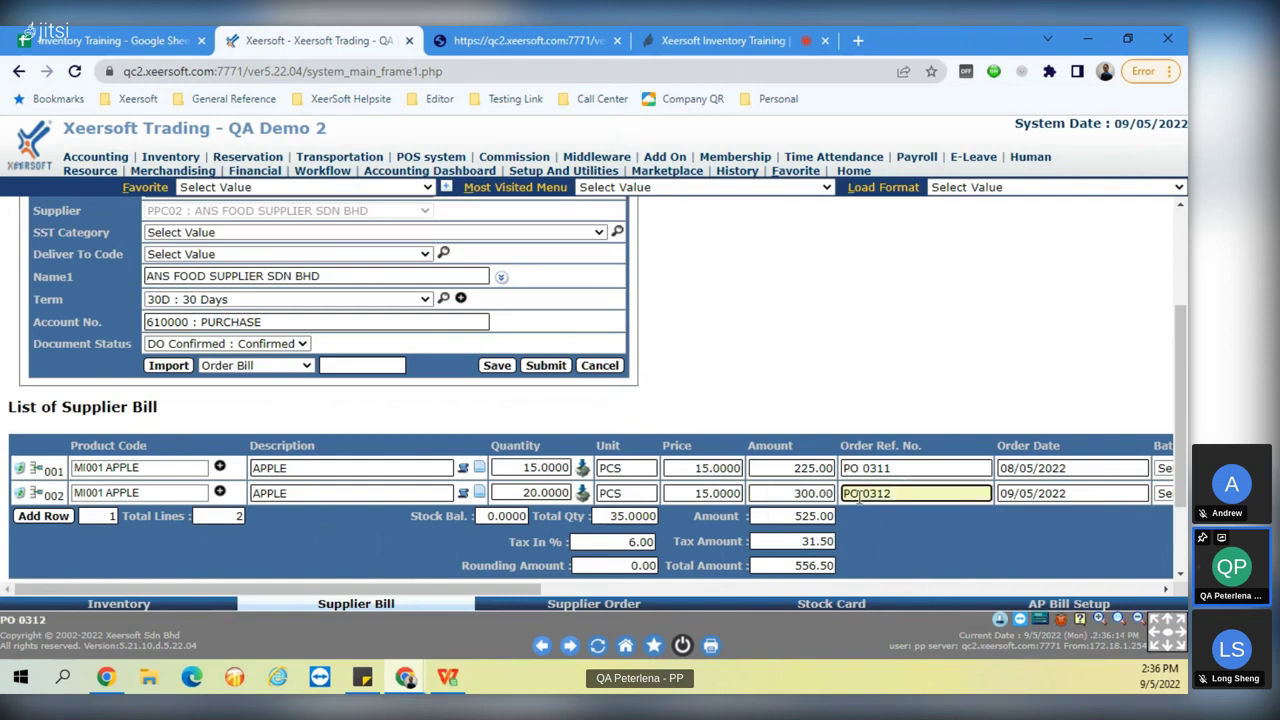
click(891, 468)
drag(891, 468, 842, 468)
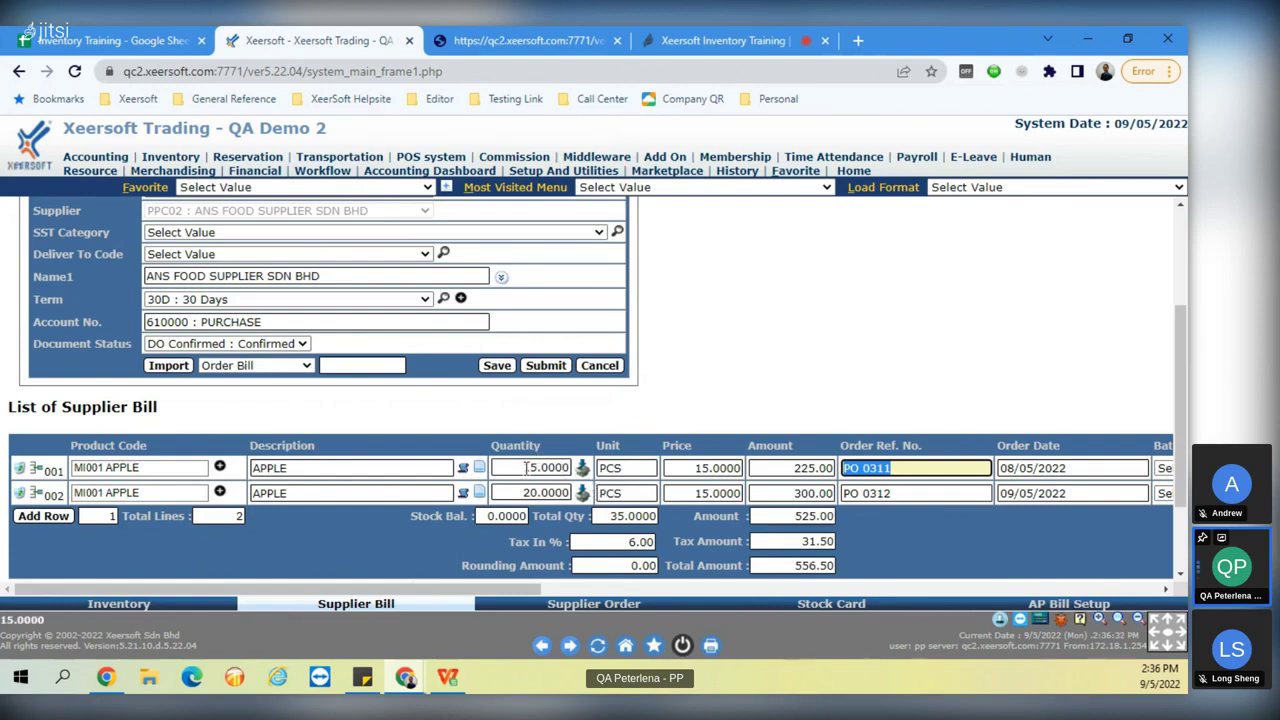
click(562, 468)
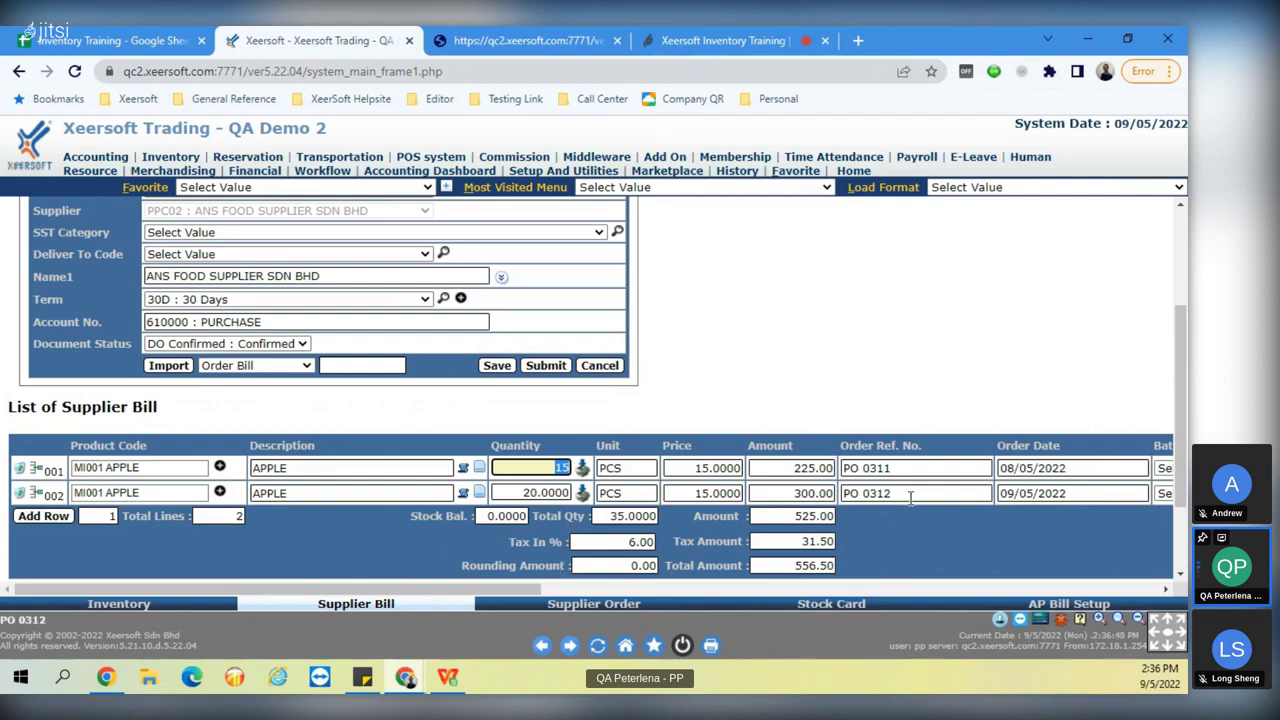
key(Tab)
Set the quantity of the APPLE line imported from PO 0312 to 15.
click(521, 490)
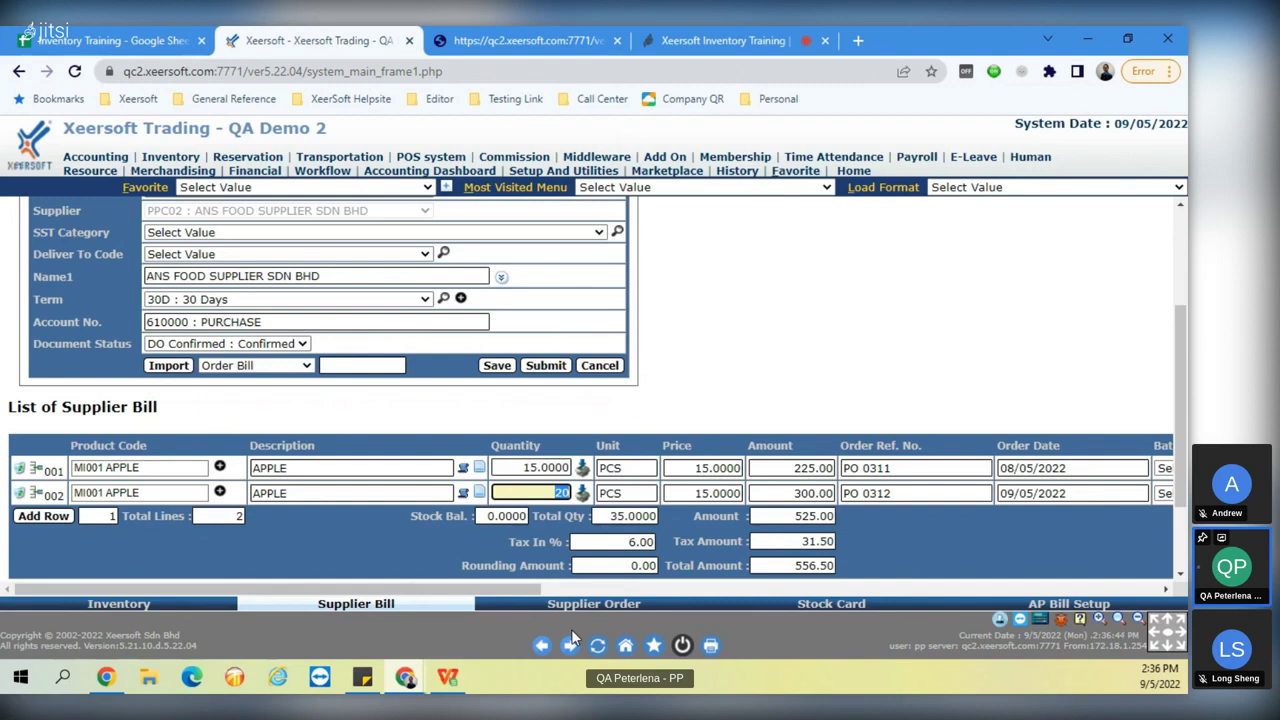
text(1)
key(BackSpace)
text(15)
click(930, 552)
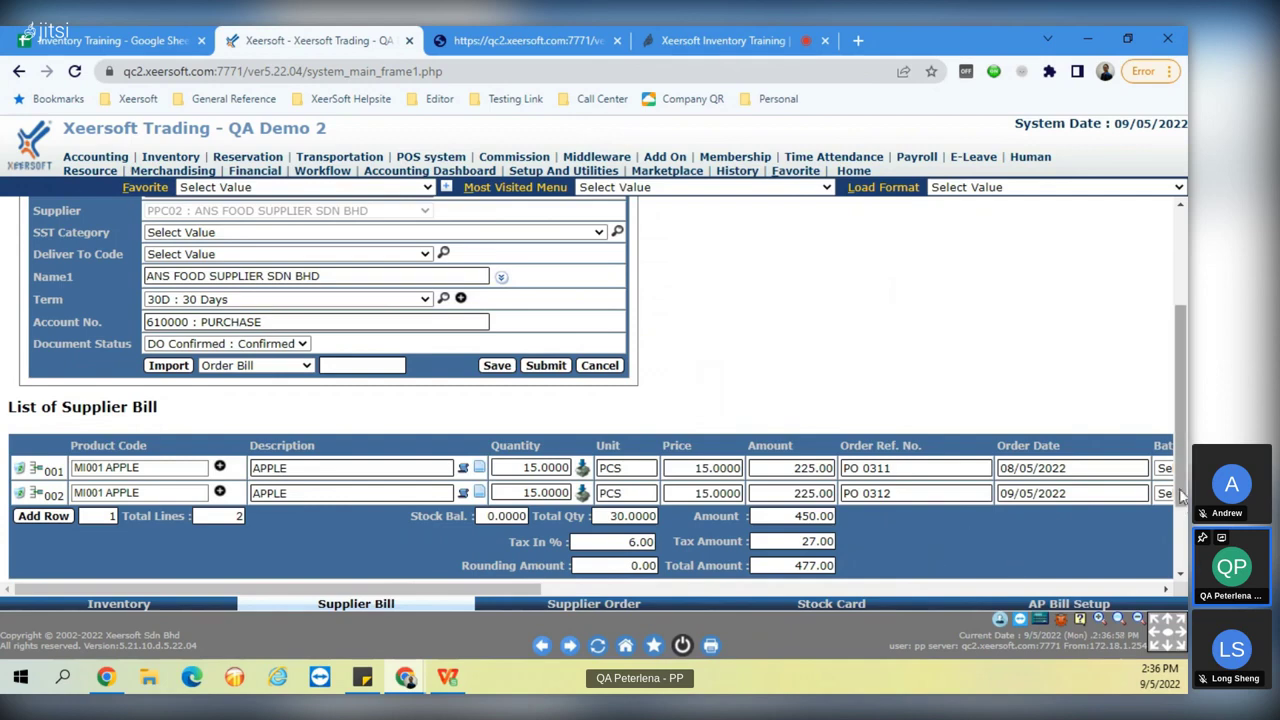
Save the delivery order and agree to continue without a costing value.
scroll(960, 514, down, 1)
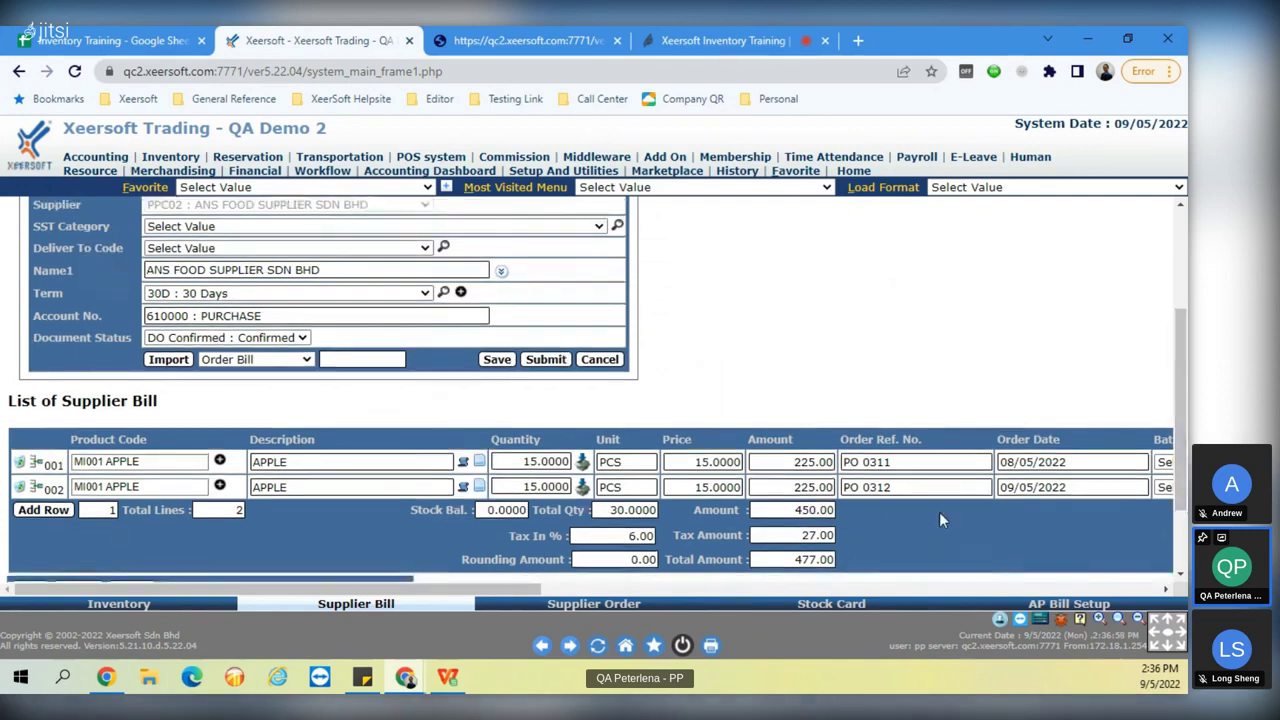
click(497, 360)
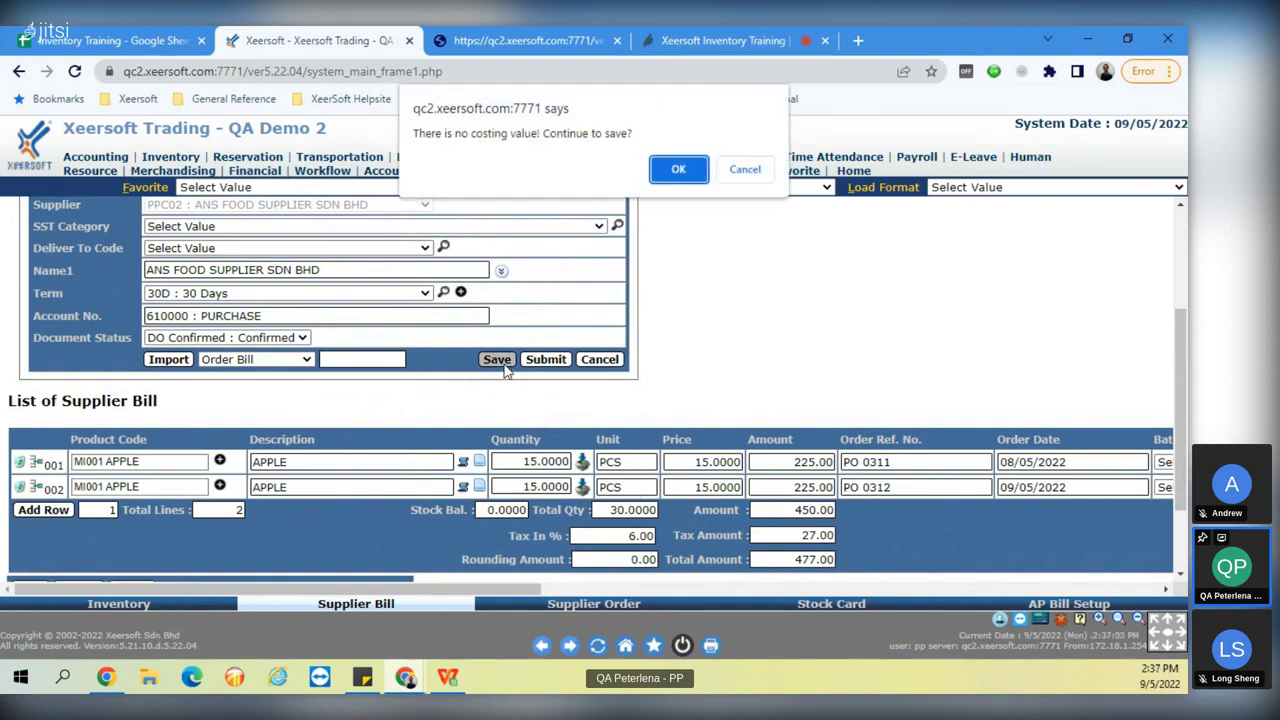
click(670, 172)
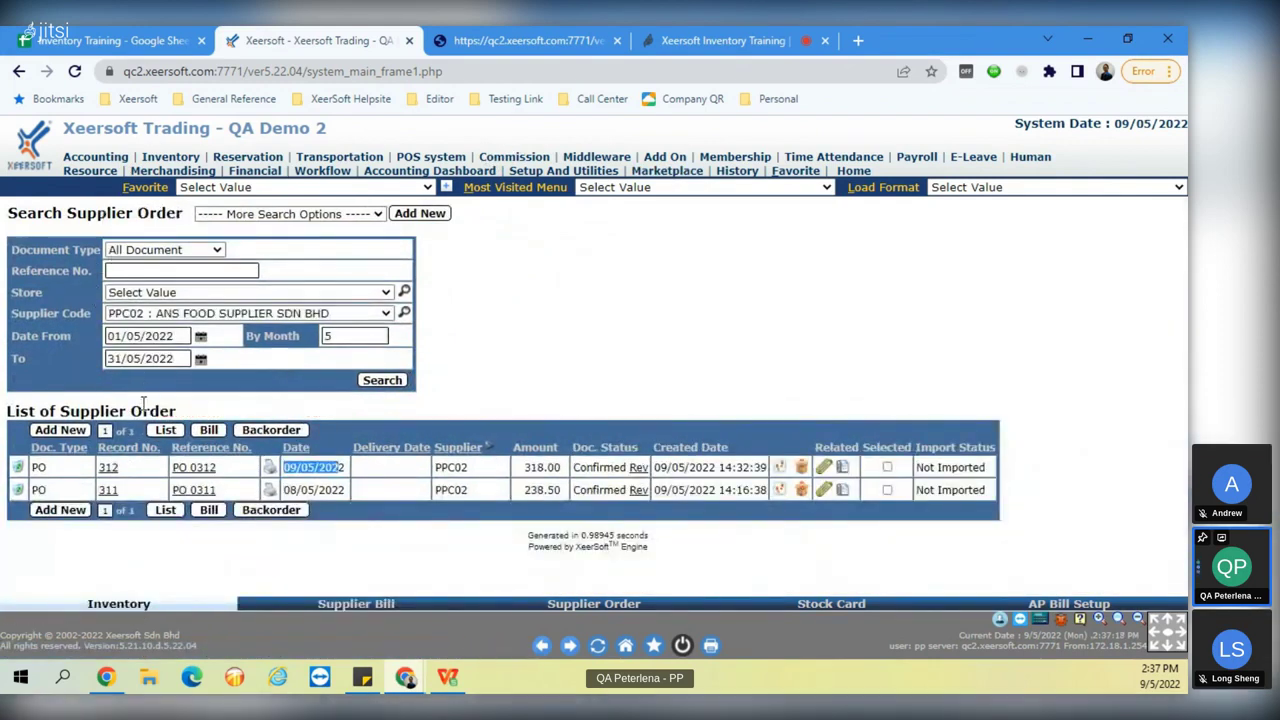
Open purchase order PO 0311 from the supplier order list, dismiss the export notice and view its item line.
click(211, 509)
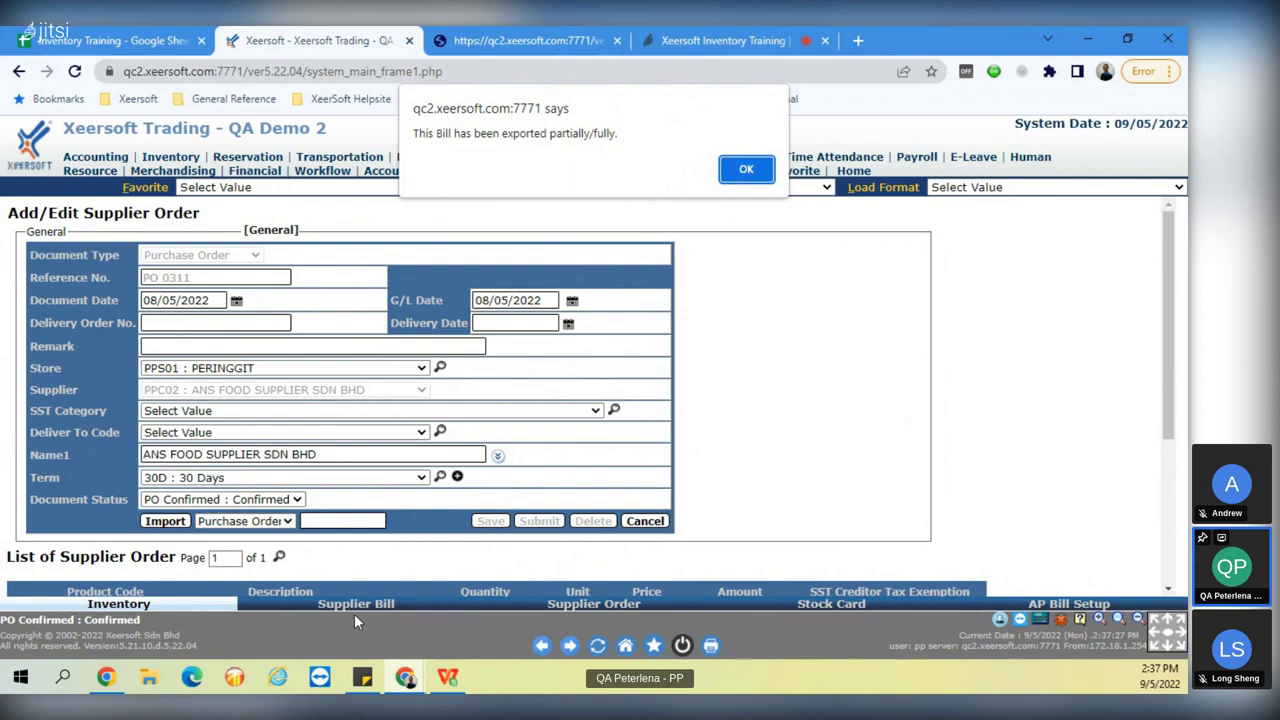
click(748, 170)
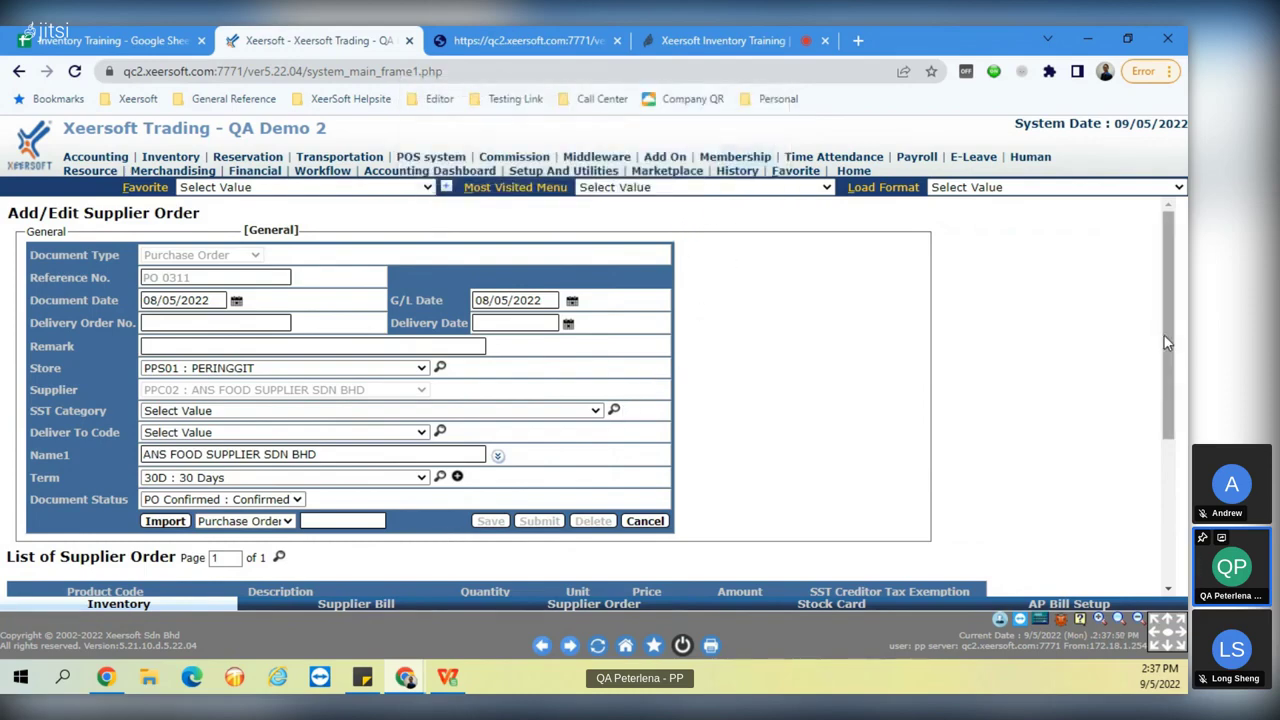
drag(1172, 343, 1172, 391)
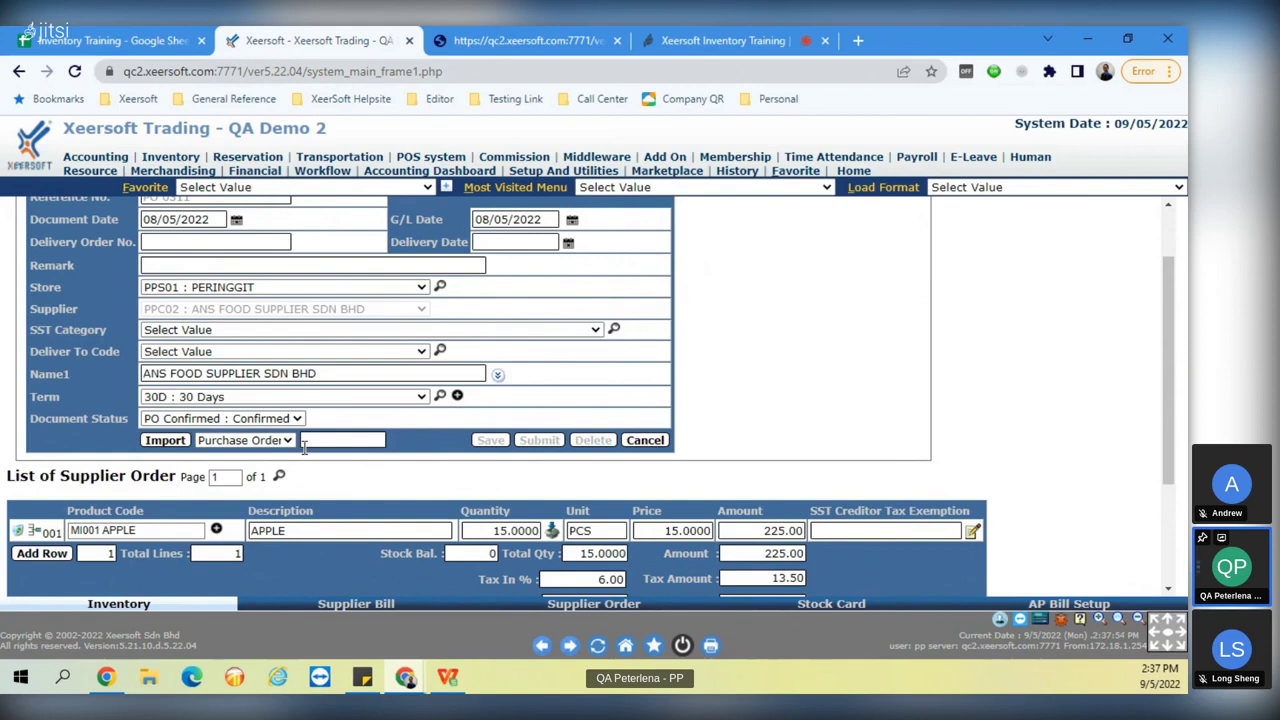
Try a quantity of 16 on PO 0311's APPLE line and change it back to 15.
click(512, 531)
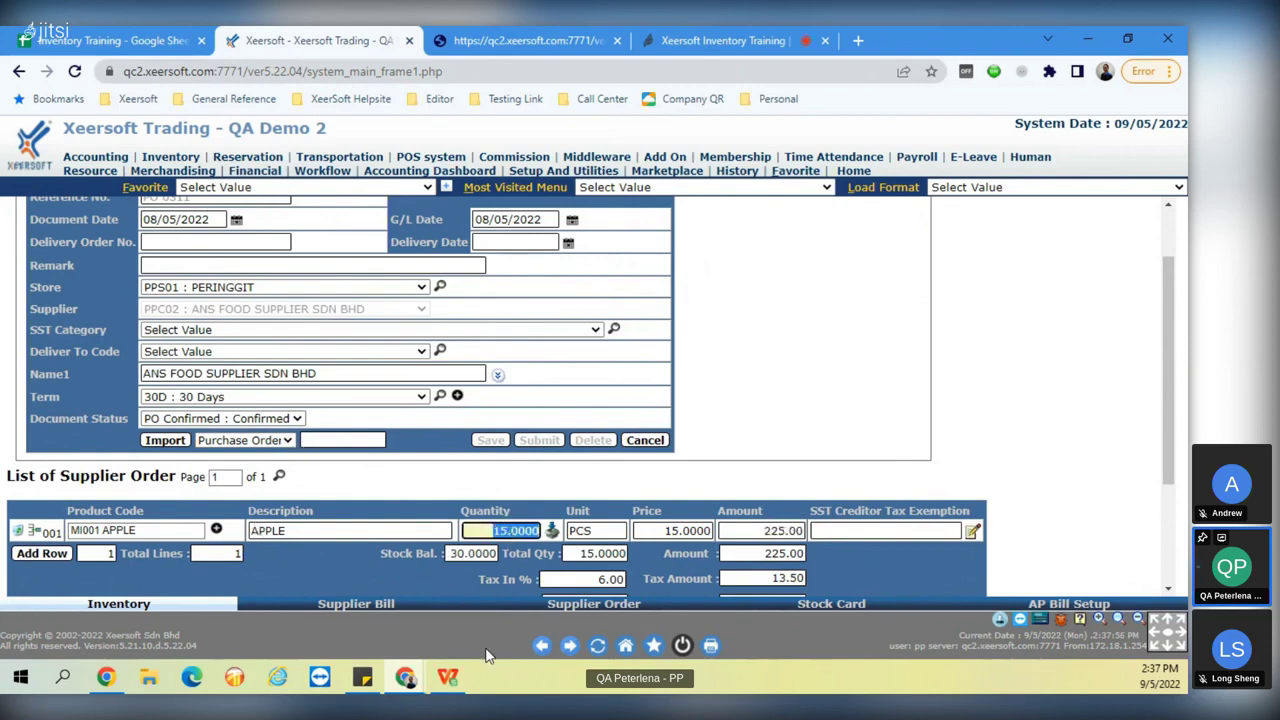
text(16)
click(613, 480)
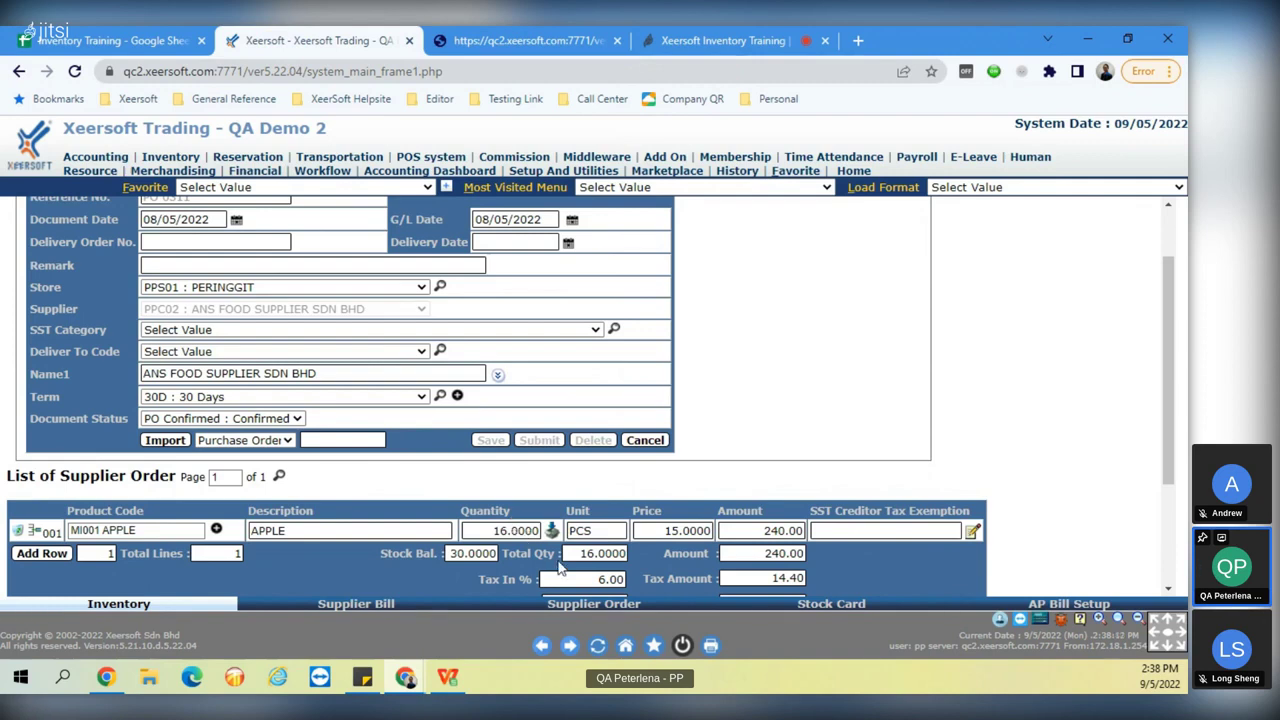
click(510, 529)
text(15)
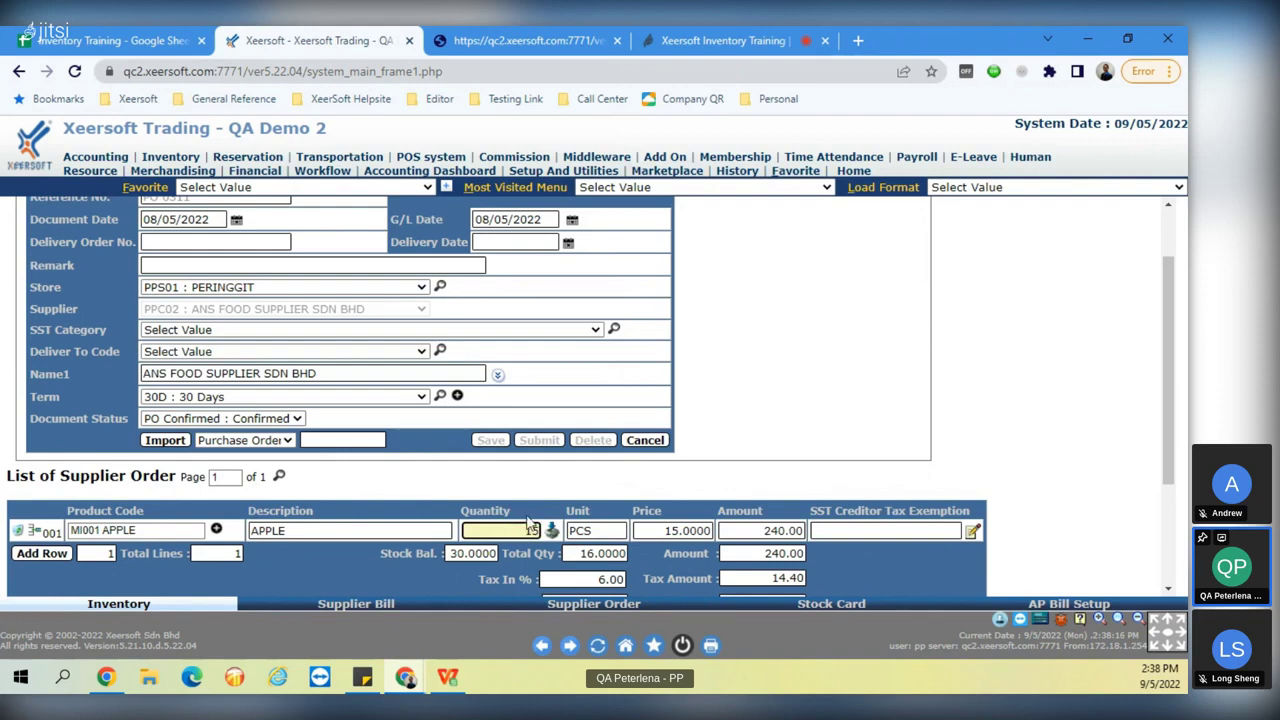
Search the supplier bills for Delivery Order documents of month 5 from supplier PPC02 : ANS FOOD SUPPLIER SDN BHD.
click(383, 620)
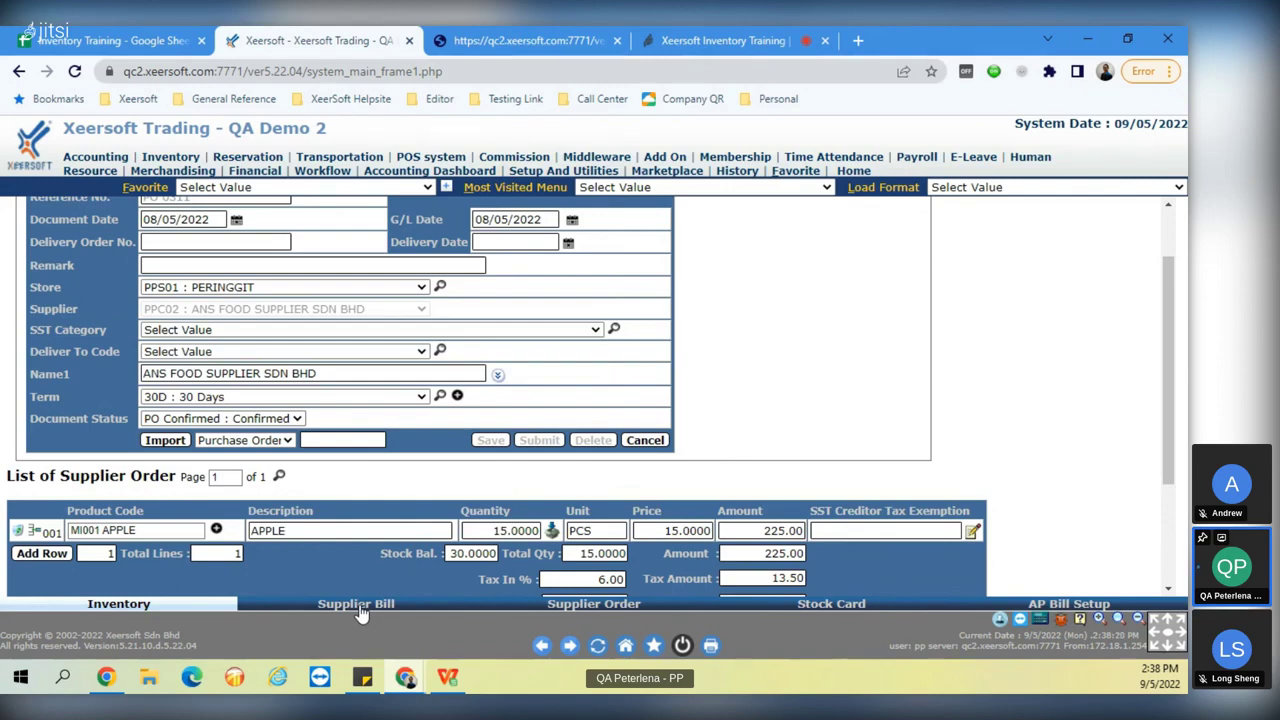
click(362, 612)
click(205, 240)
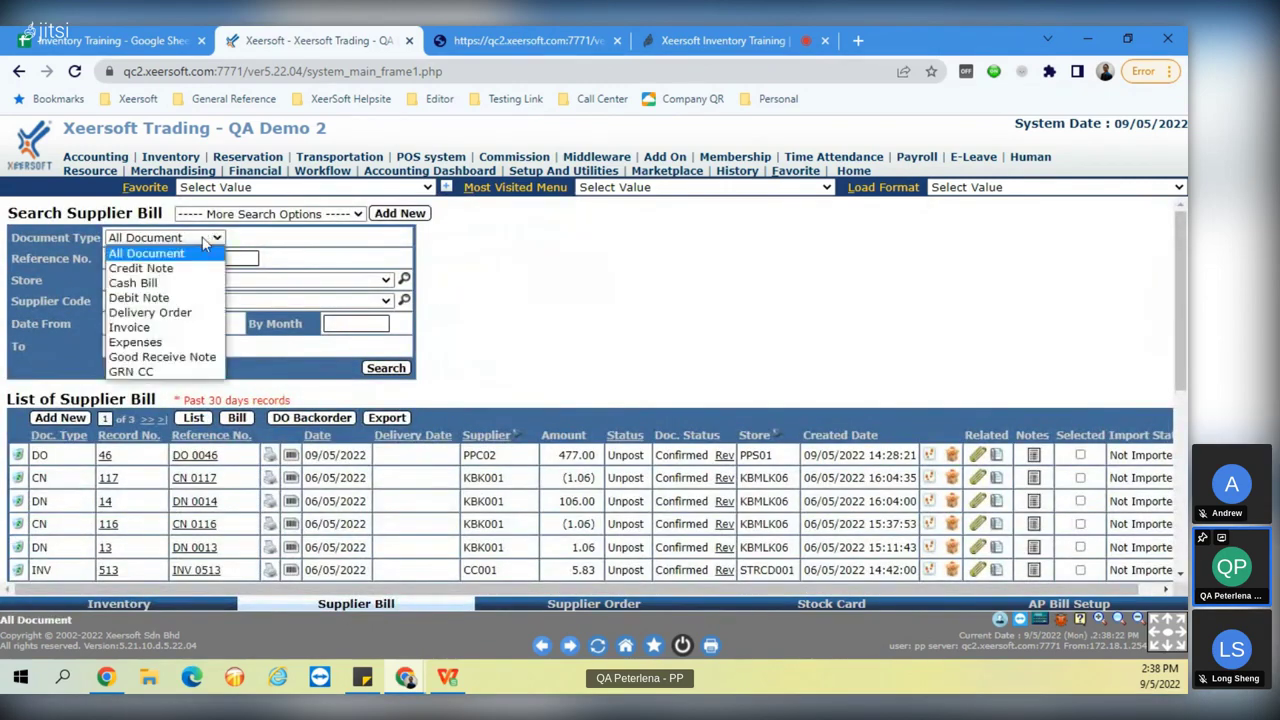
click(150, 312)
click(357, 325)
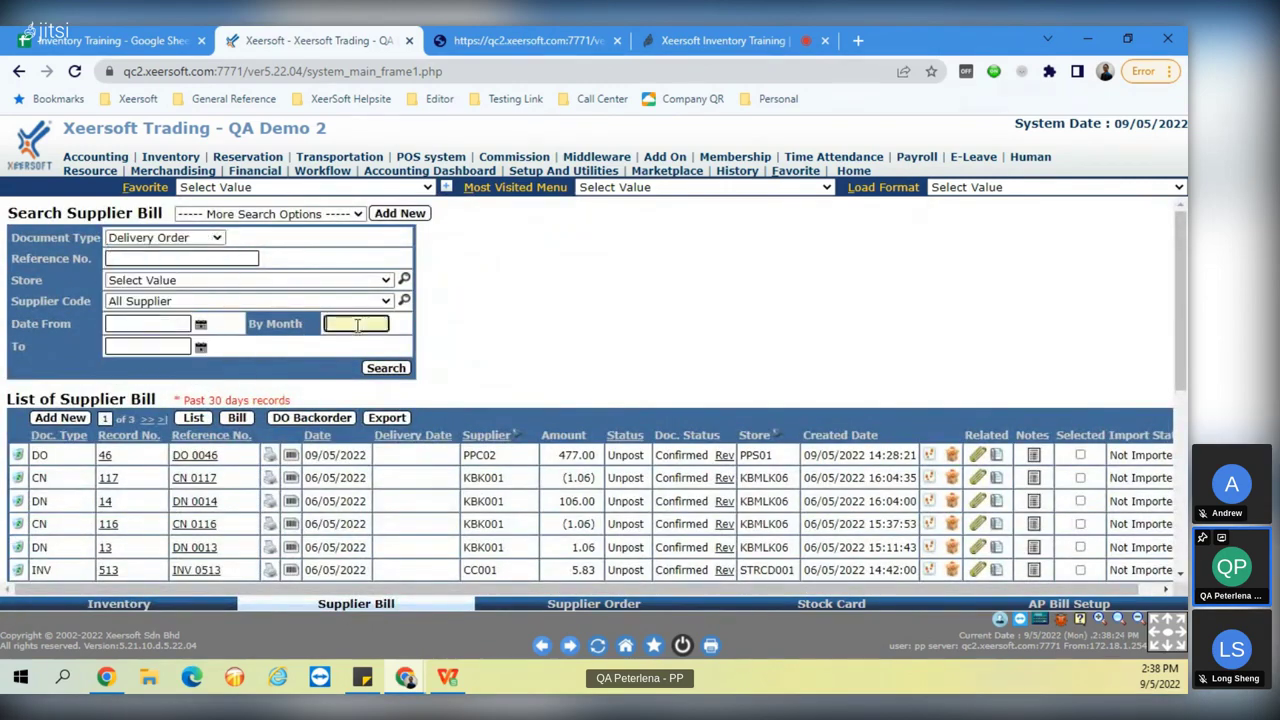
text(5)
click(401, 299)
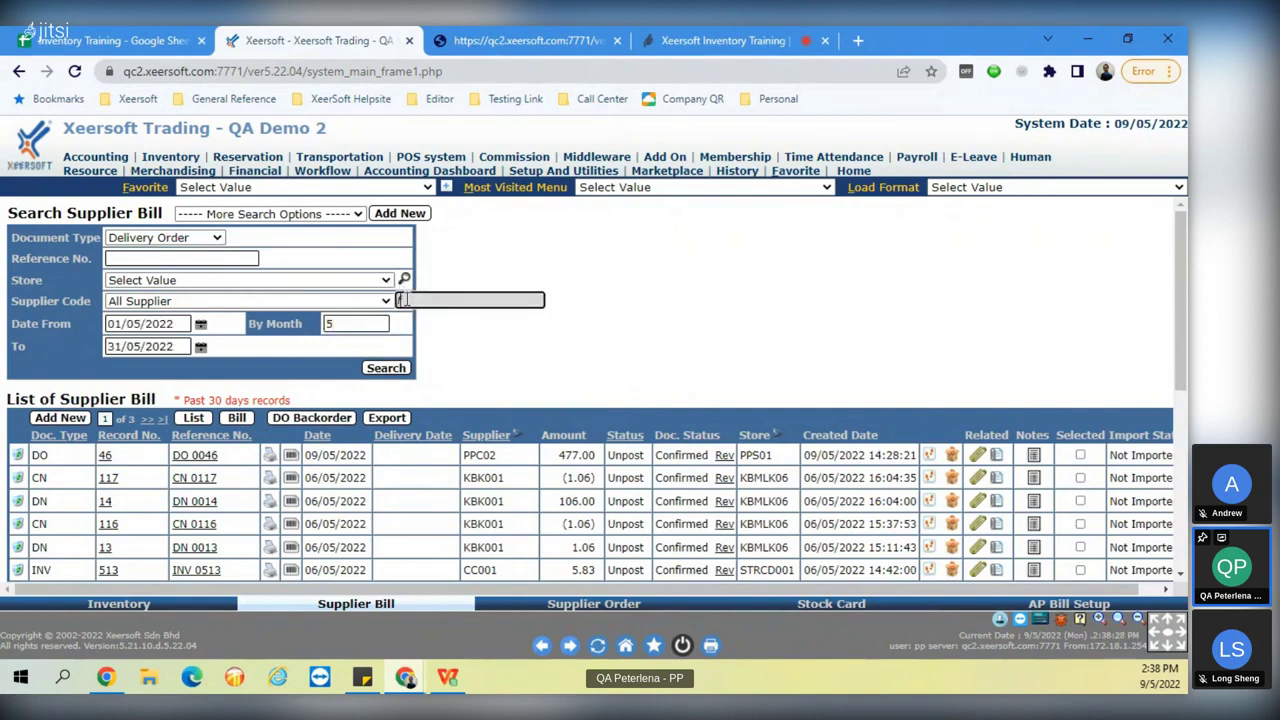
text(fcc)
key(Return)
click(386, 368)
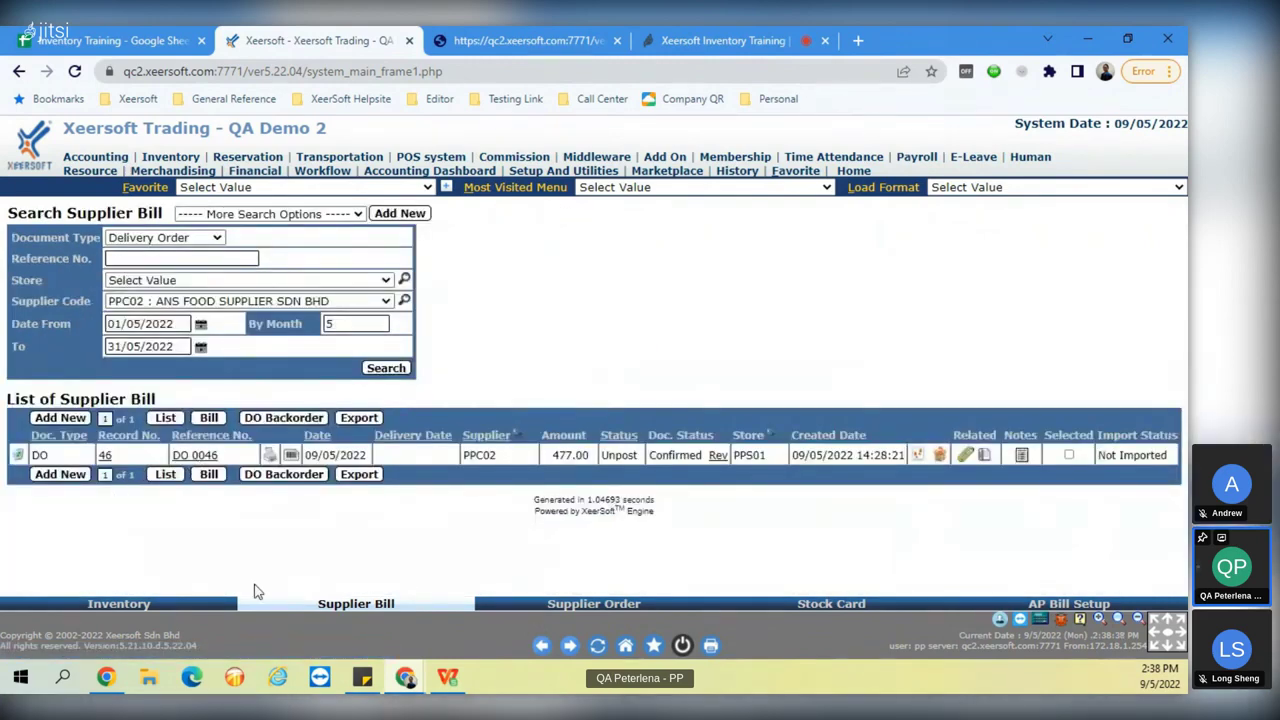
Open delivery order DO 0046 and review the quantities and order references of its two APPLE lines.
click(254, 592)
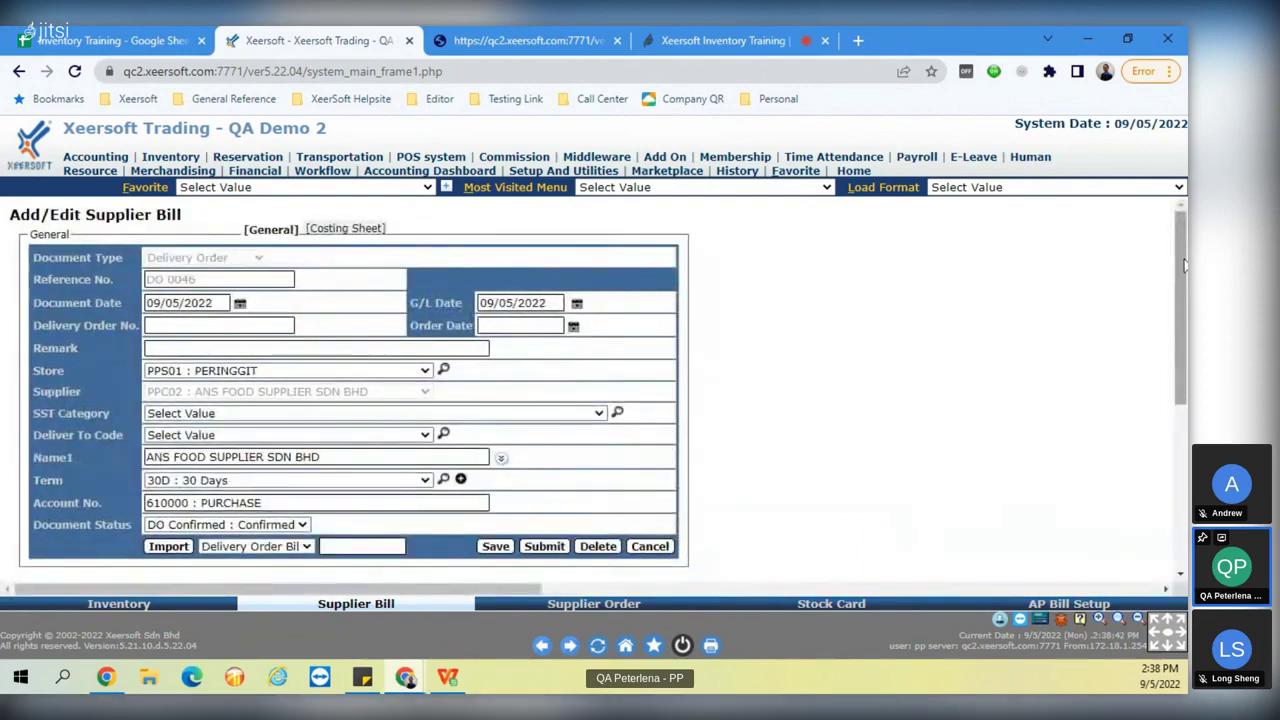
drag(1184, 264, 1163, 349)
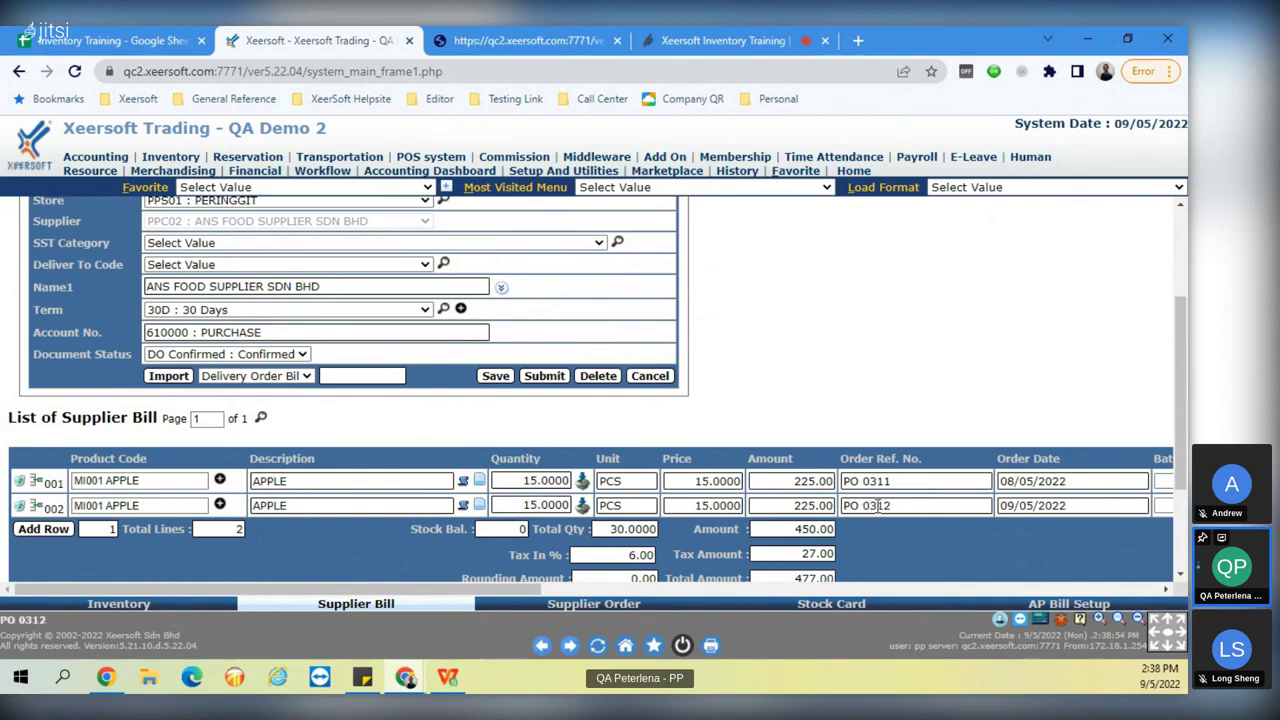
click(510, 505)
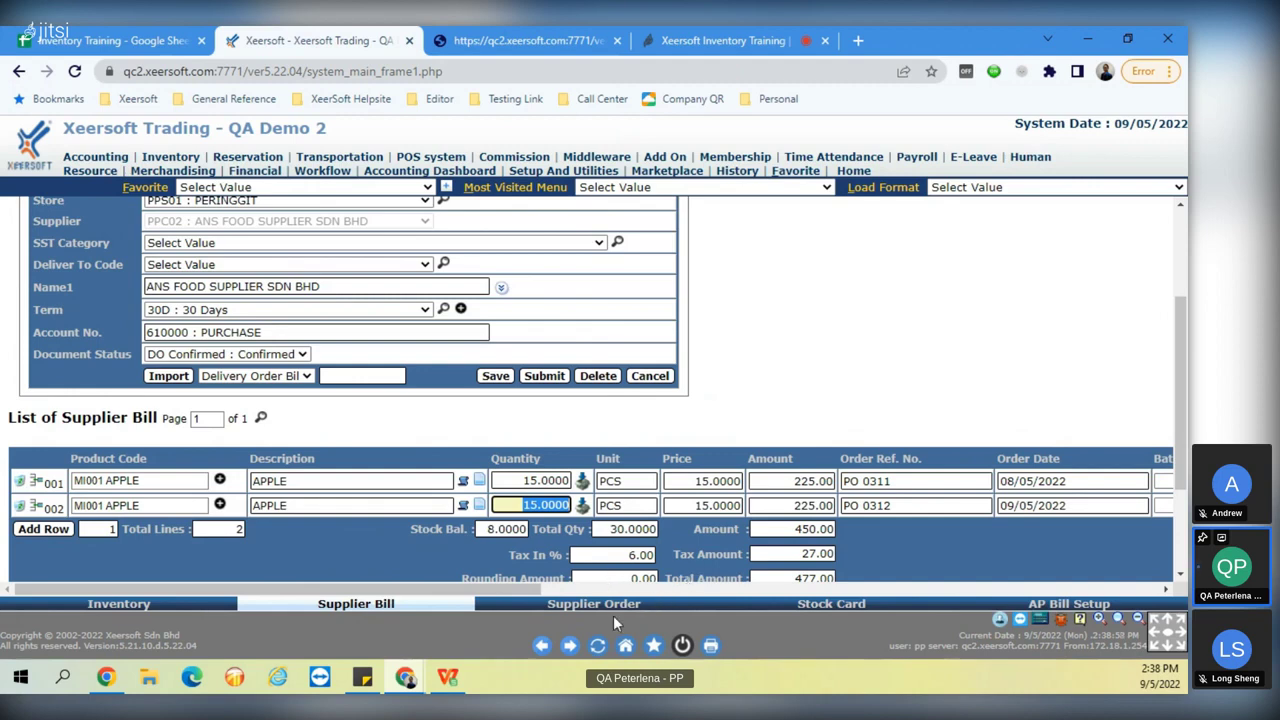
Start a new supplier bill with Delivery Order as the document type.
click(610, 605)
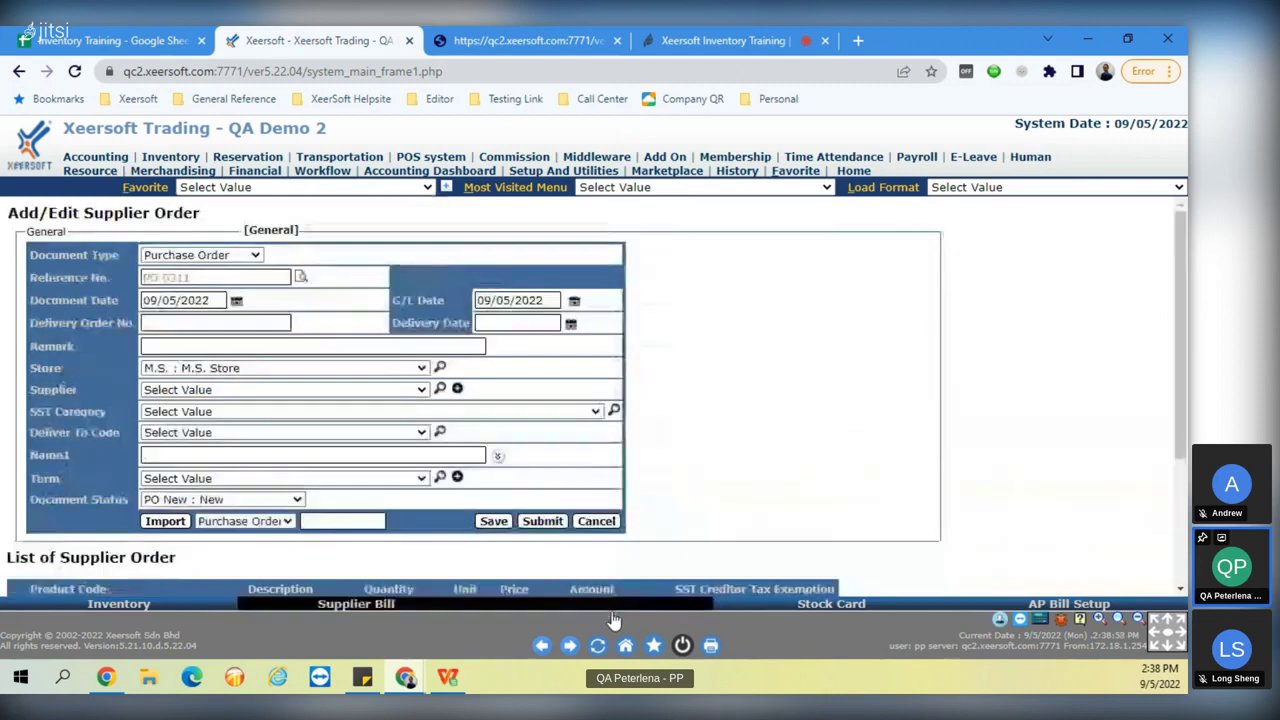
click(168, 160)
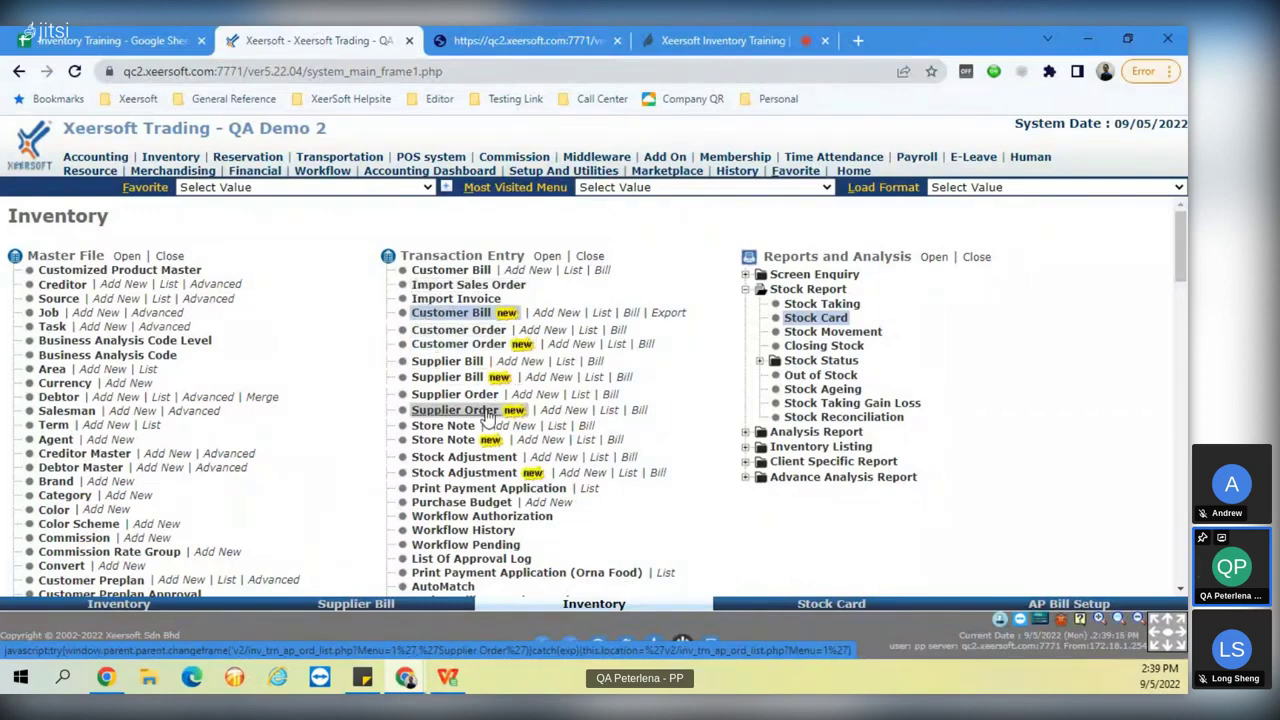
click(519, 370)
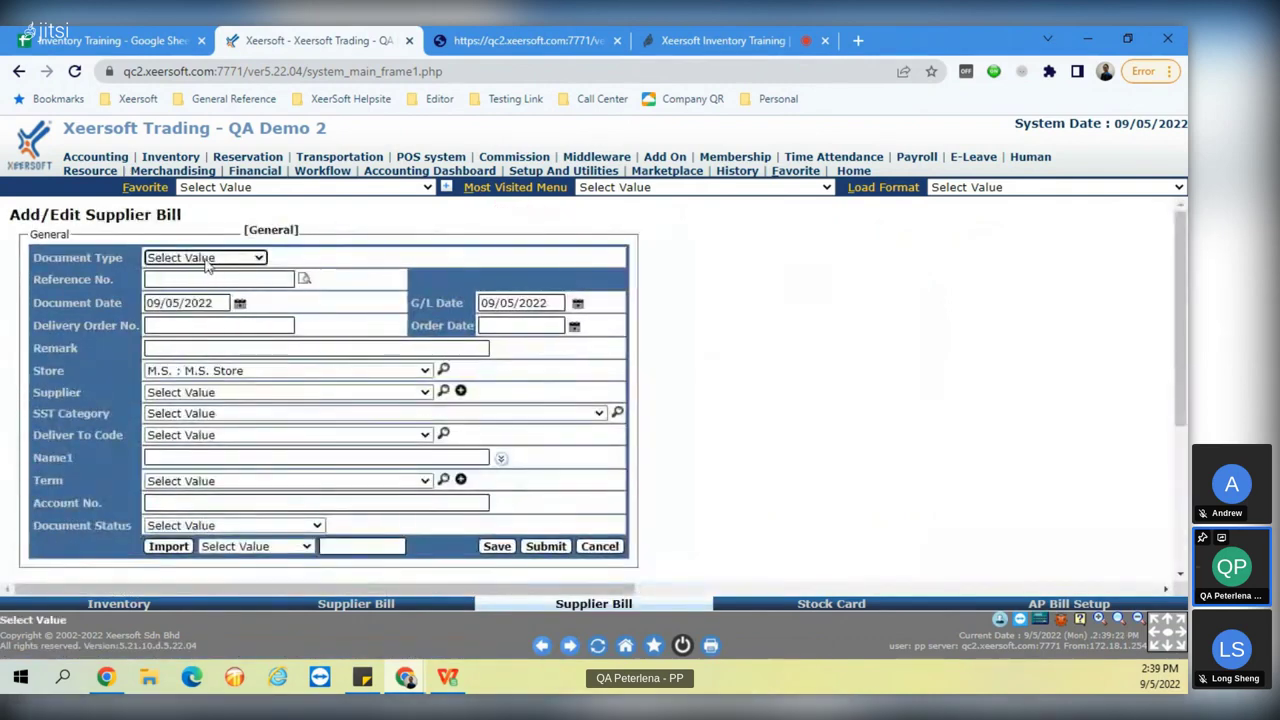
click(206, 257)
click(186, 333)
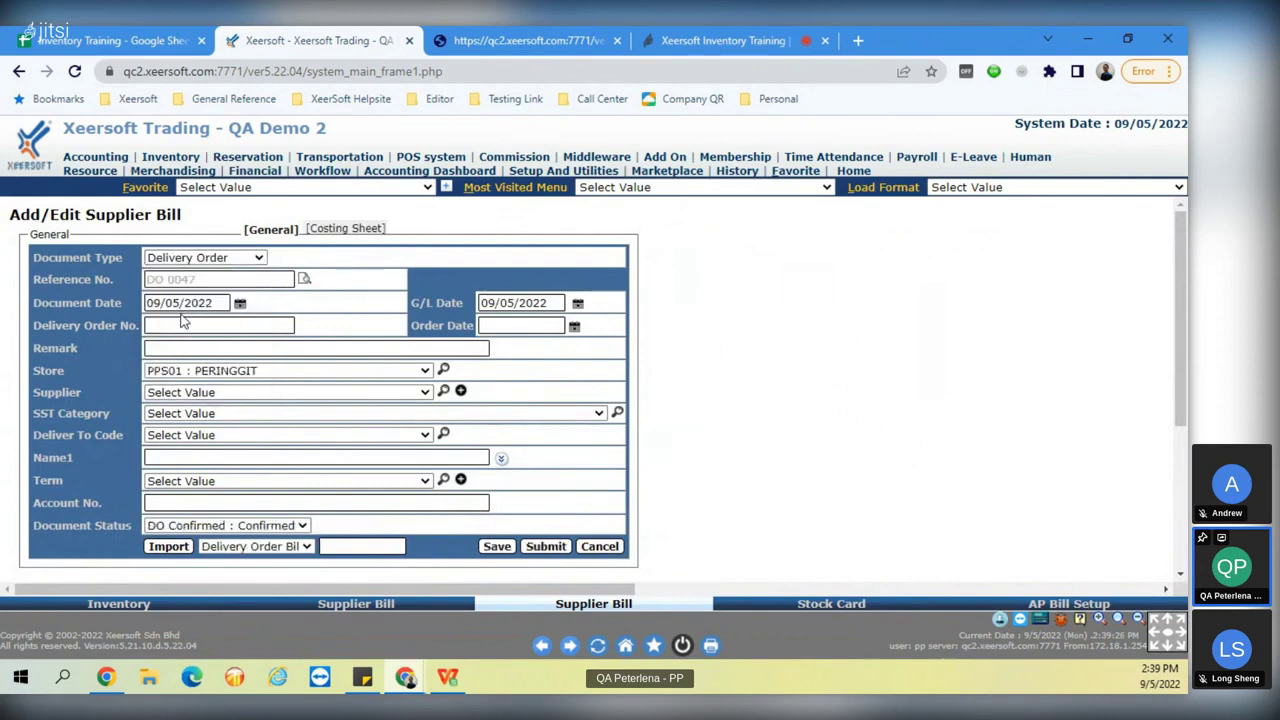
Set the new delivery order's document date to 10/05/2022 and its supplier to PPC02 : ANS FOOD SUPPLIER SDN BHD.
click(196, 302)
text(10)
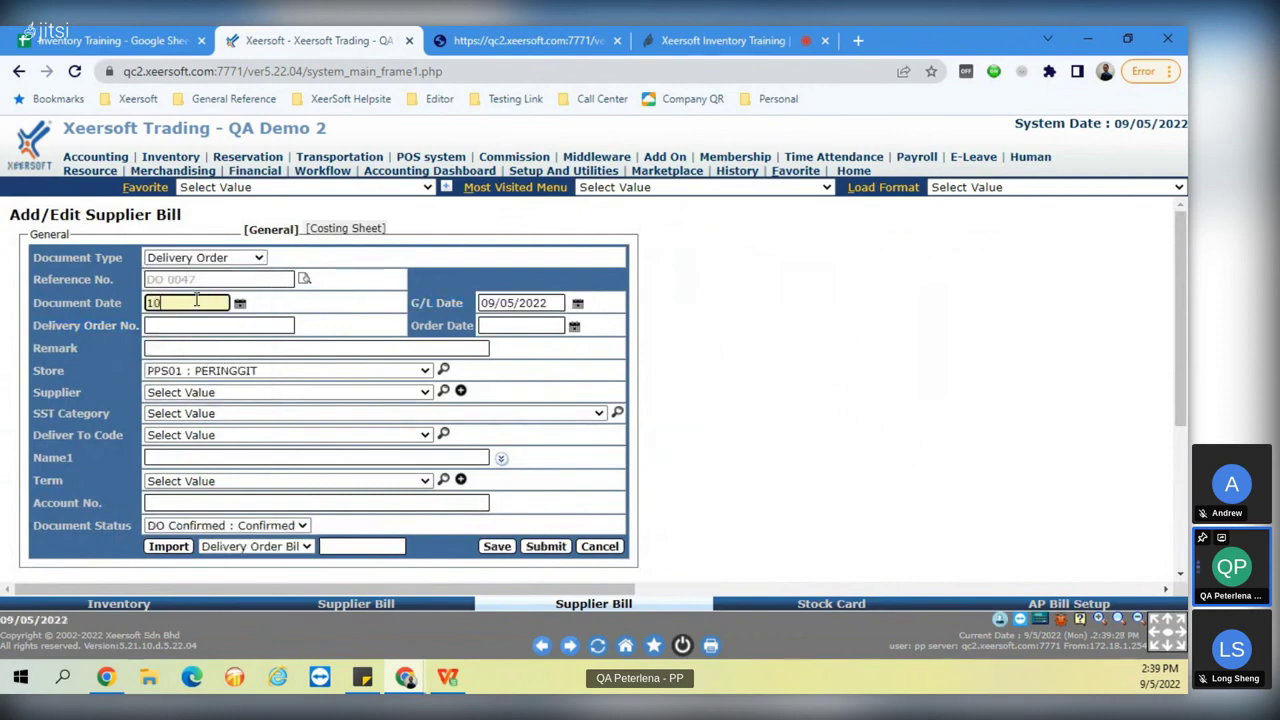
text(/05/2022)
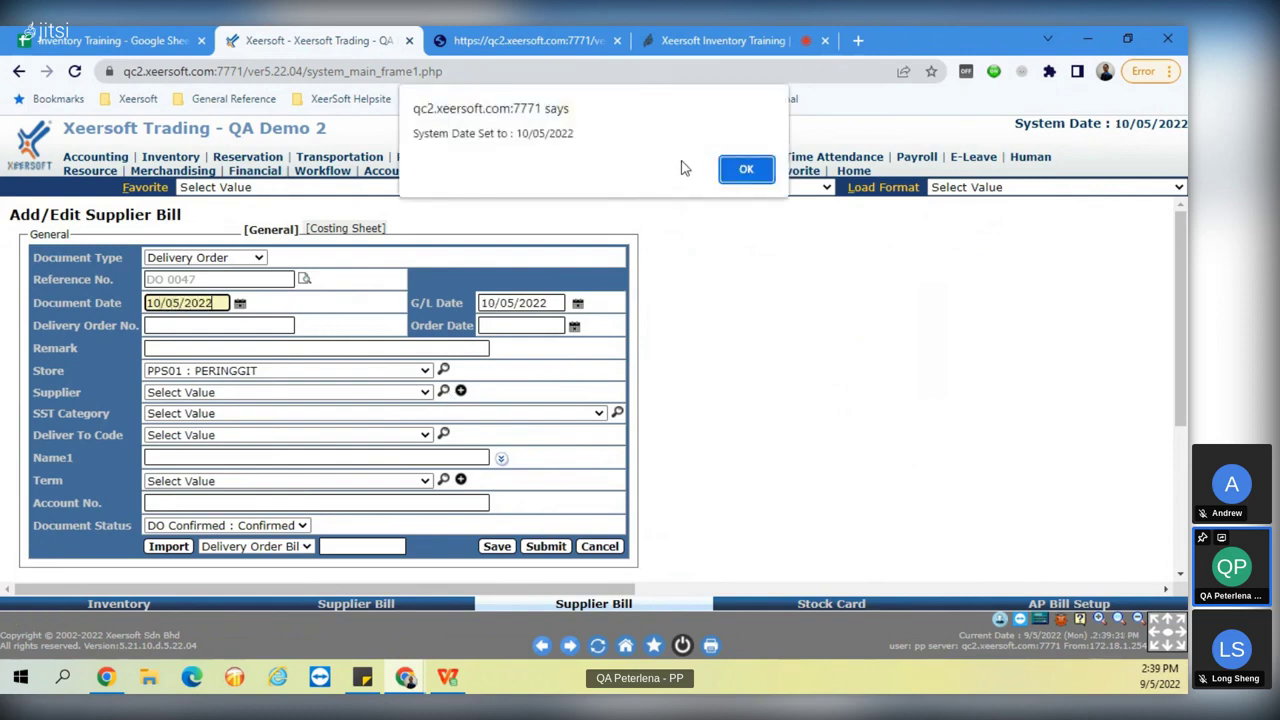
click(746, 169)
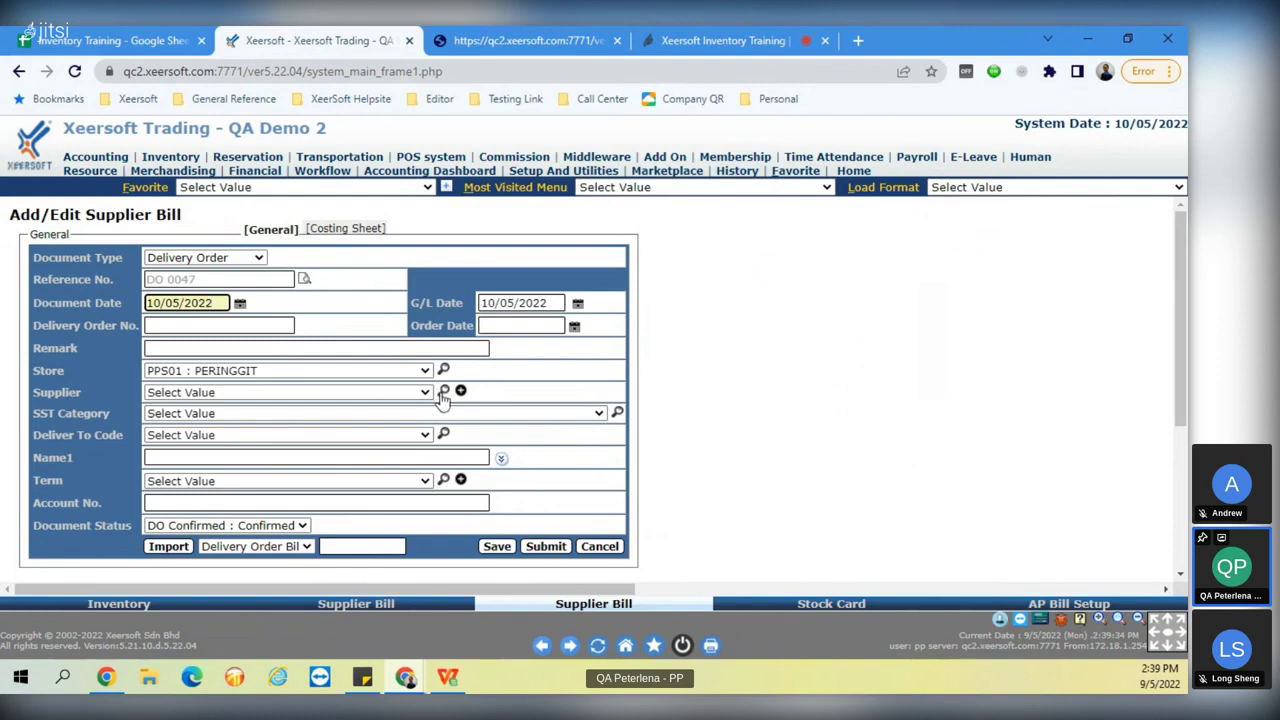
click(443, 392)
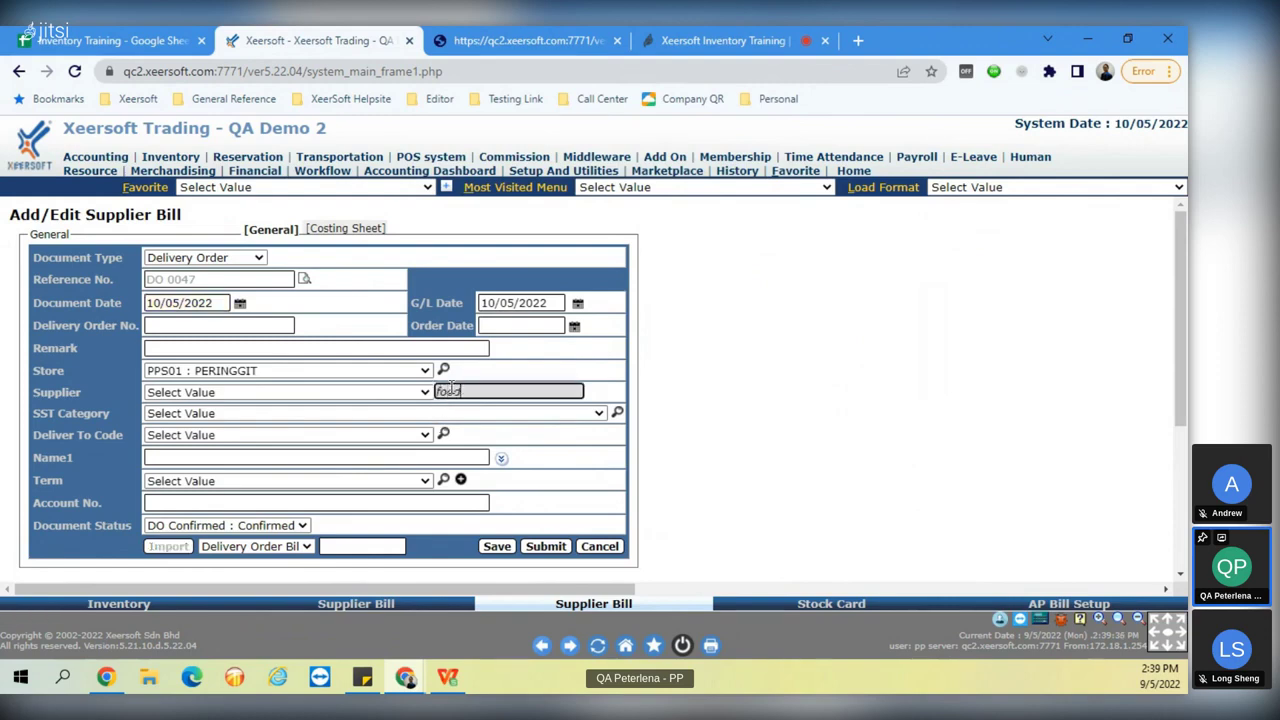
click(737, 368)
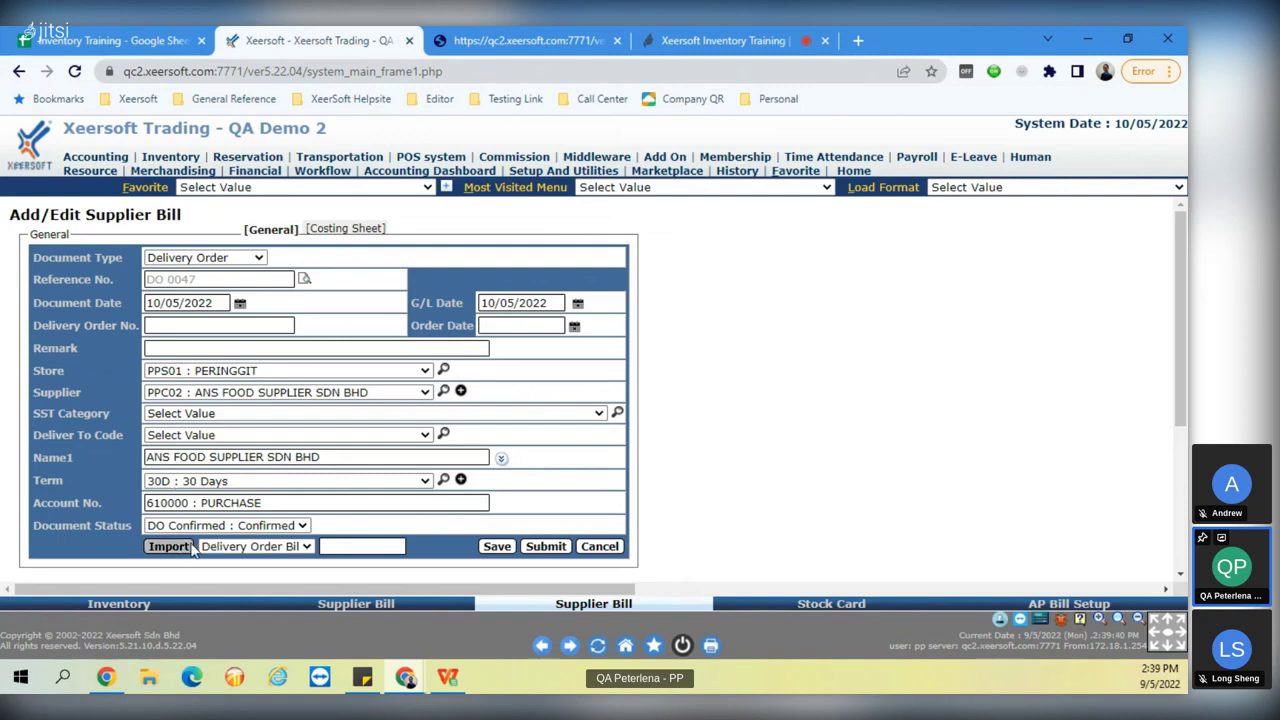
Choose Order Bill as the import source and list the supplier orders available for import.
click(230, 546)
click(215, 592)
click(240, 546)
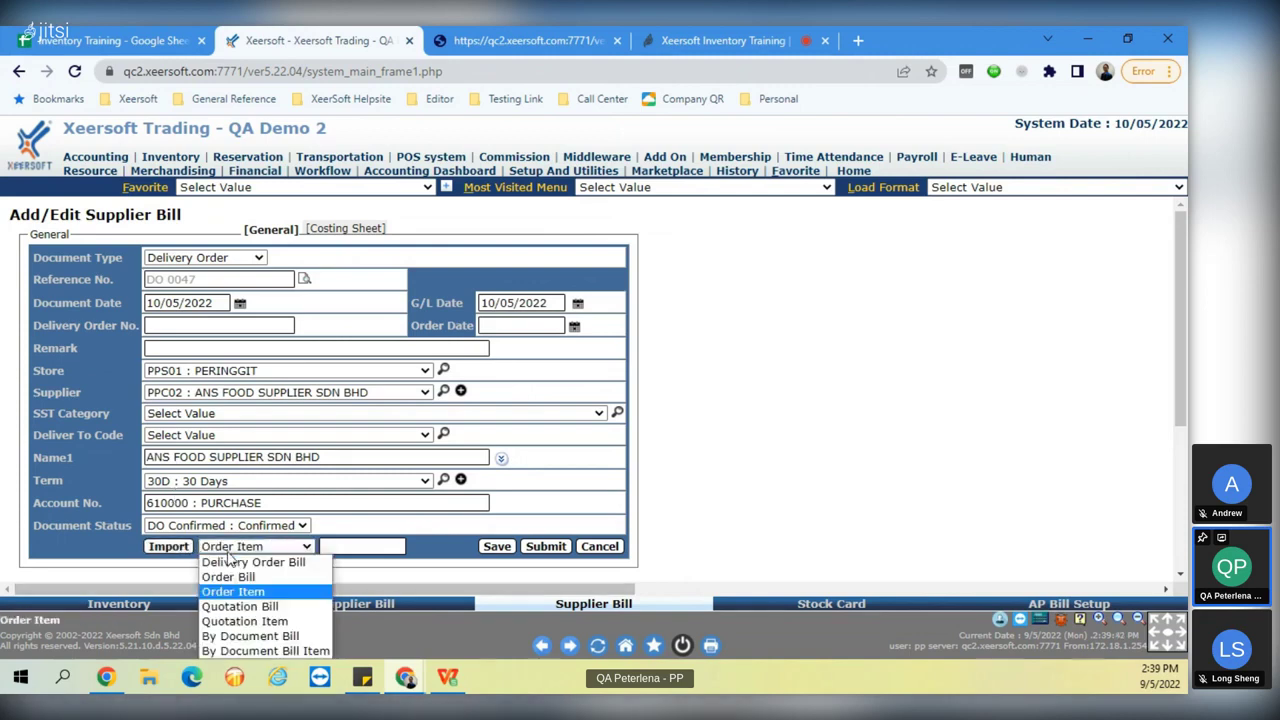
click(230, 575)
click(189, 549)
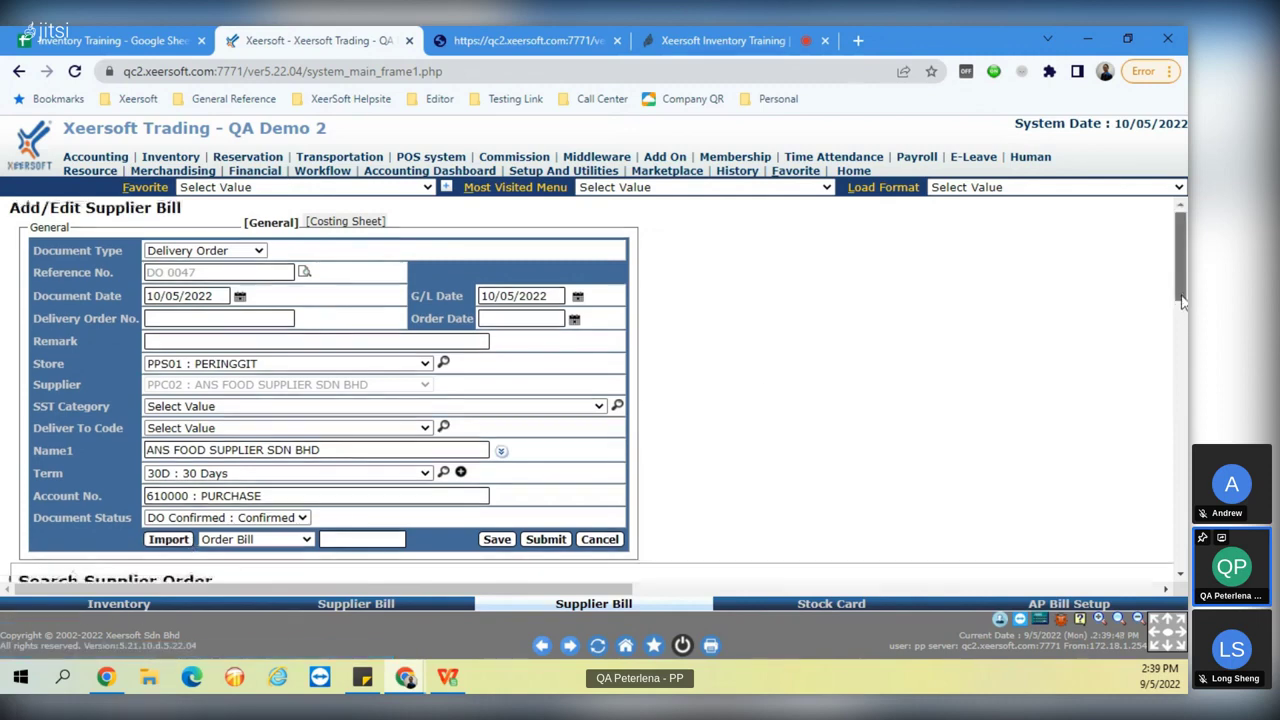
Compare the delivery order's document date with the date of PO 0312 in the importable supplier order list.
scroll(588, 512, down, 3)
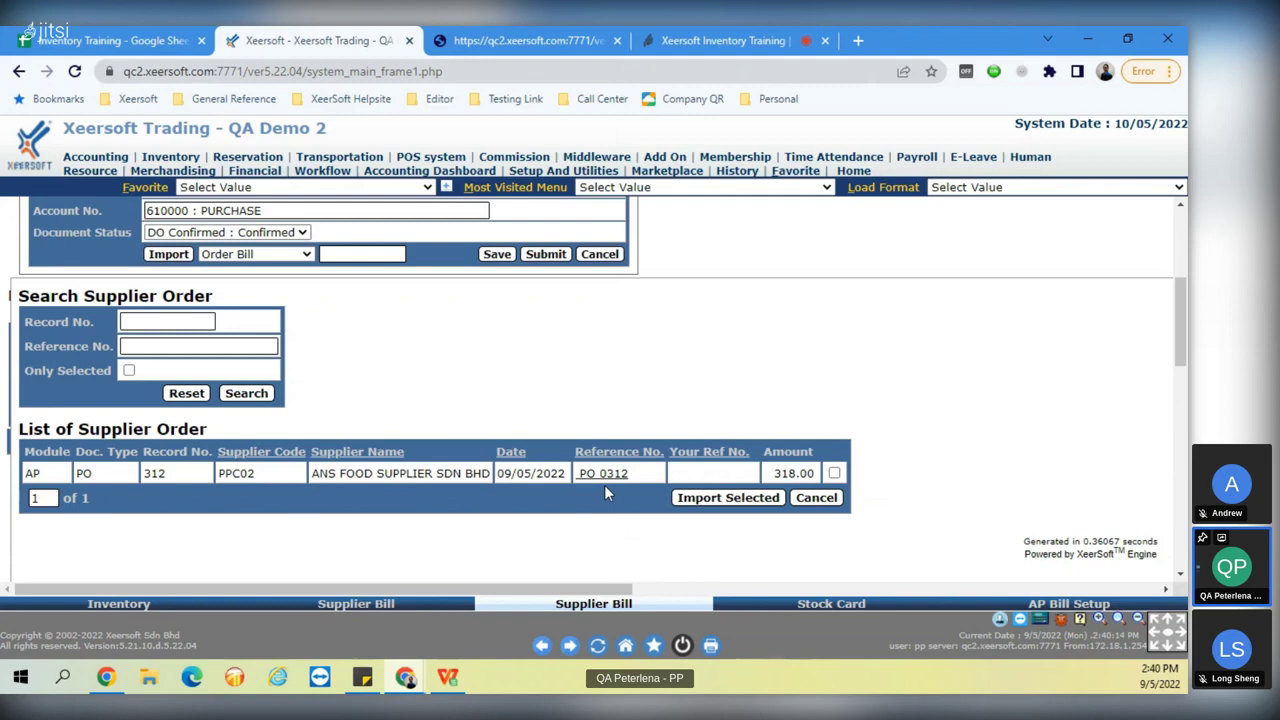
drag(1181, 325, 1181, 297)
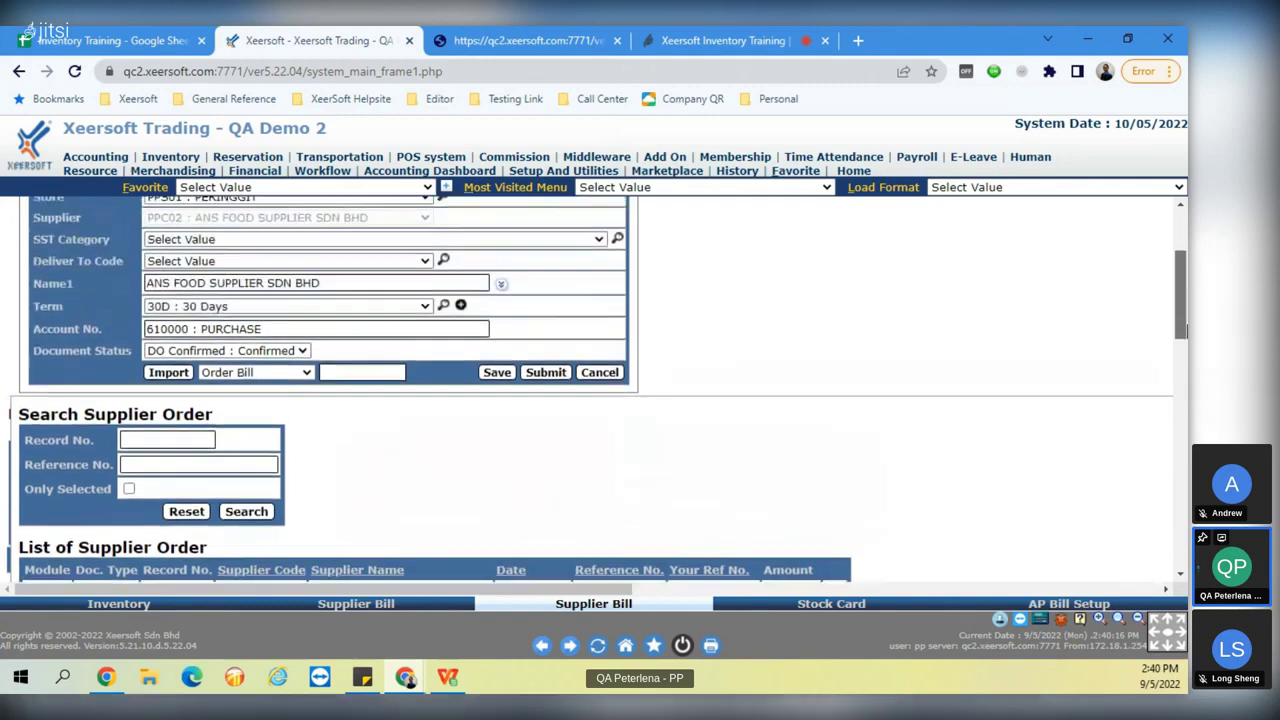
click(1138, 619)
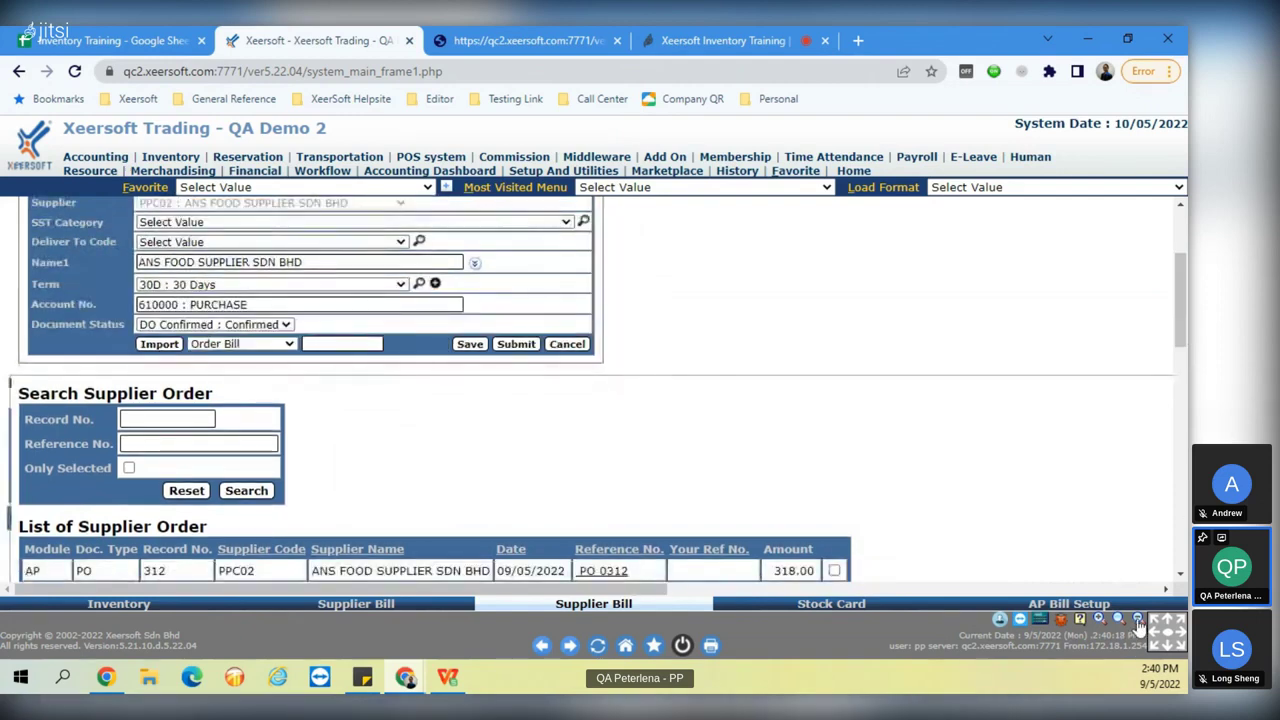
drag(1179, 339, 1178, 318)
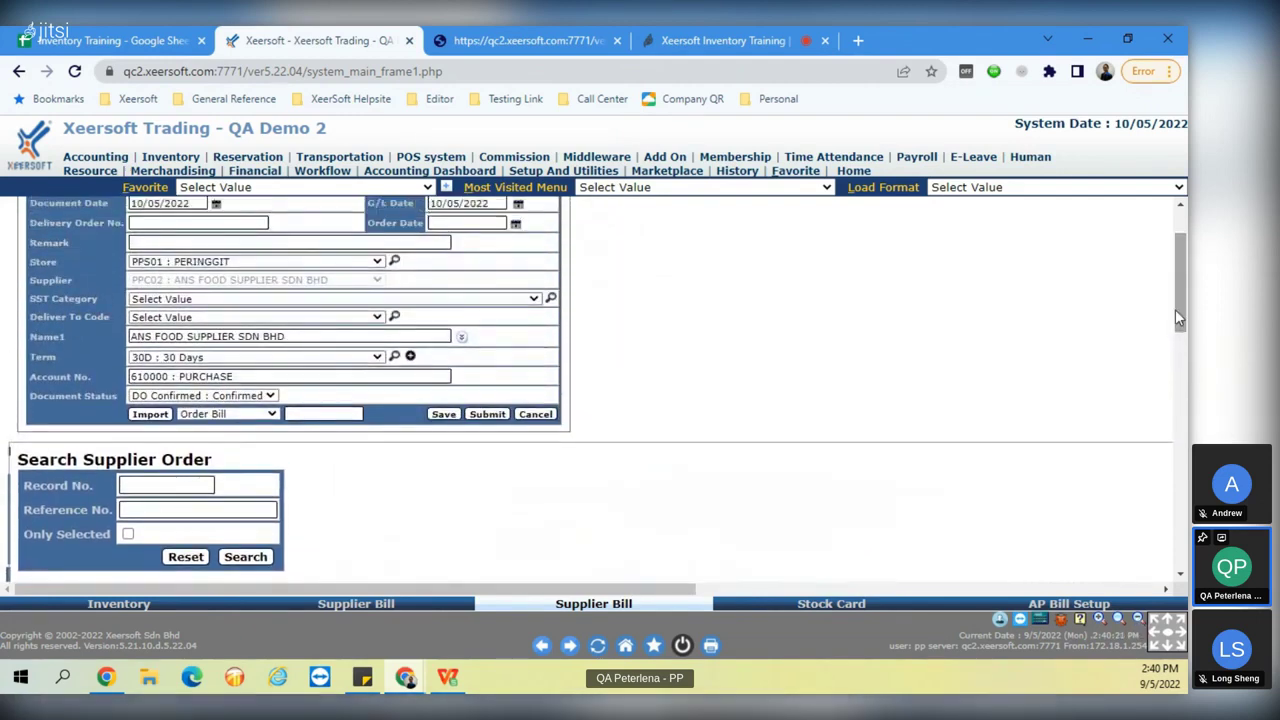
click(150, 204)
scroll(150, 204, up, 1)
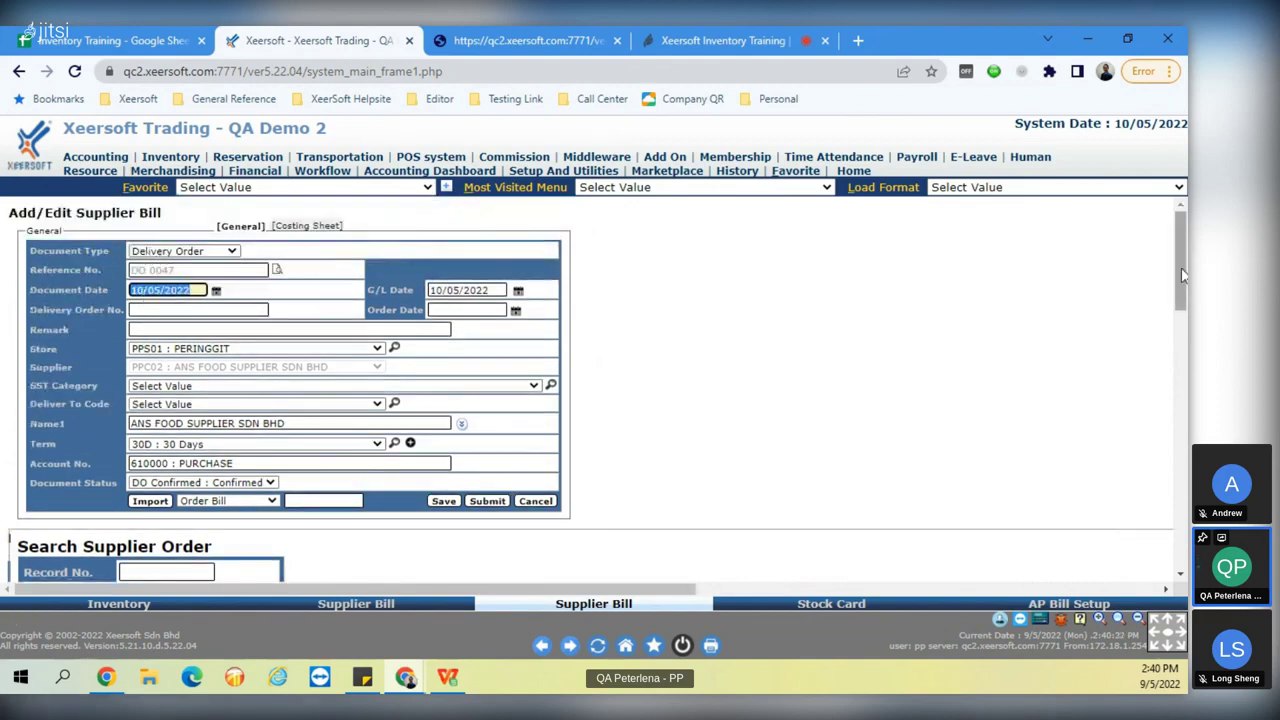
scroll(1030, 430, down, 3)
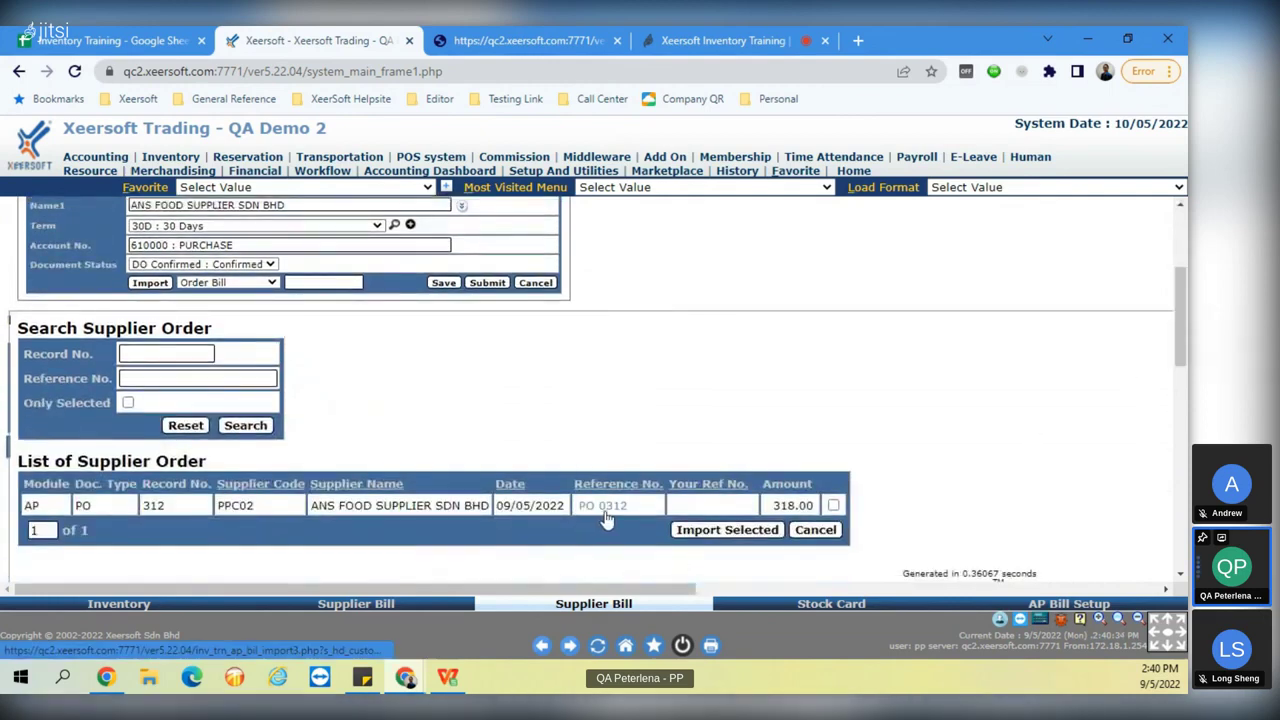
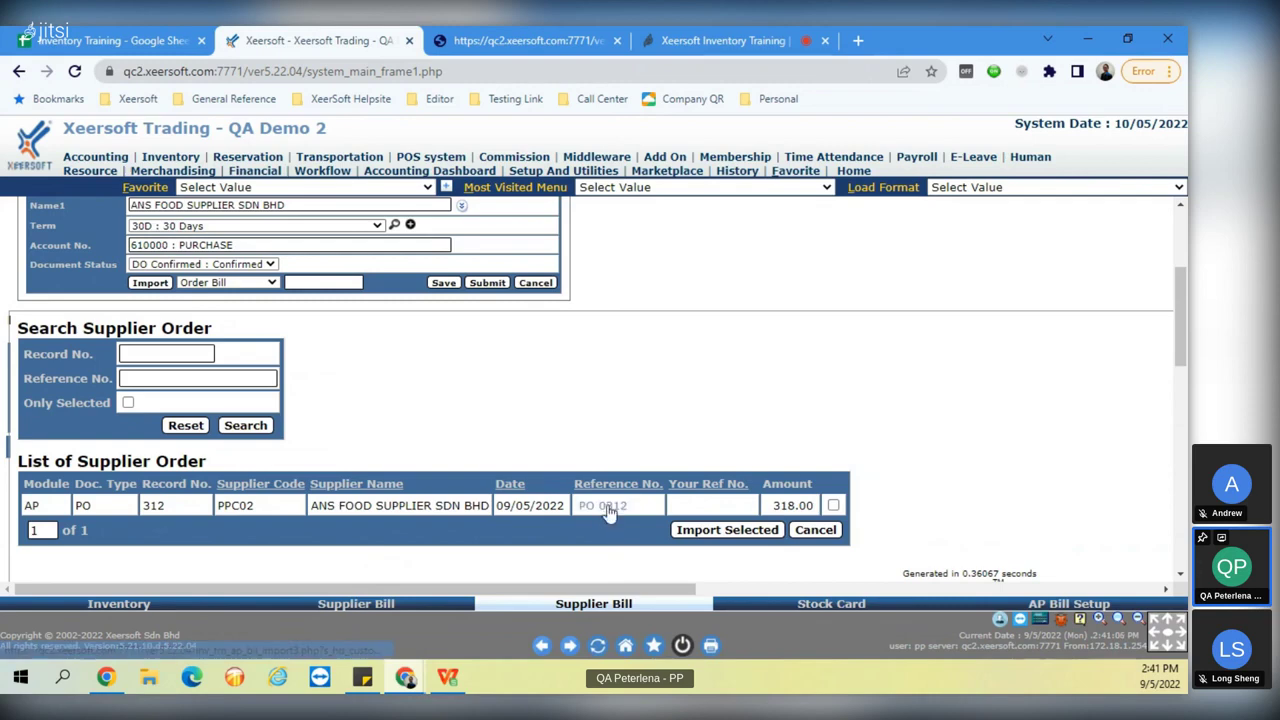
Import PO 0312 with an APPLE quantity of 5, and check the line's order reference alongside the General section.
click(606, 507)
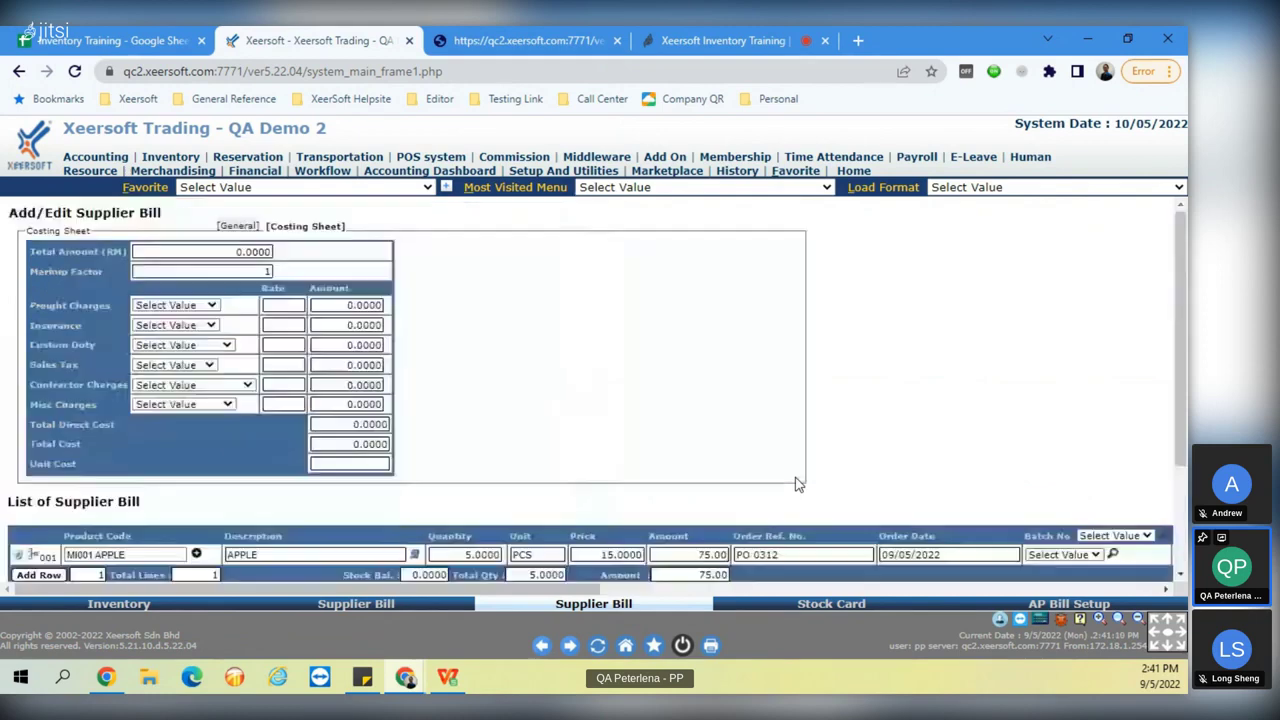
click(467, 556)
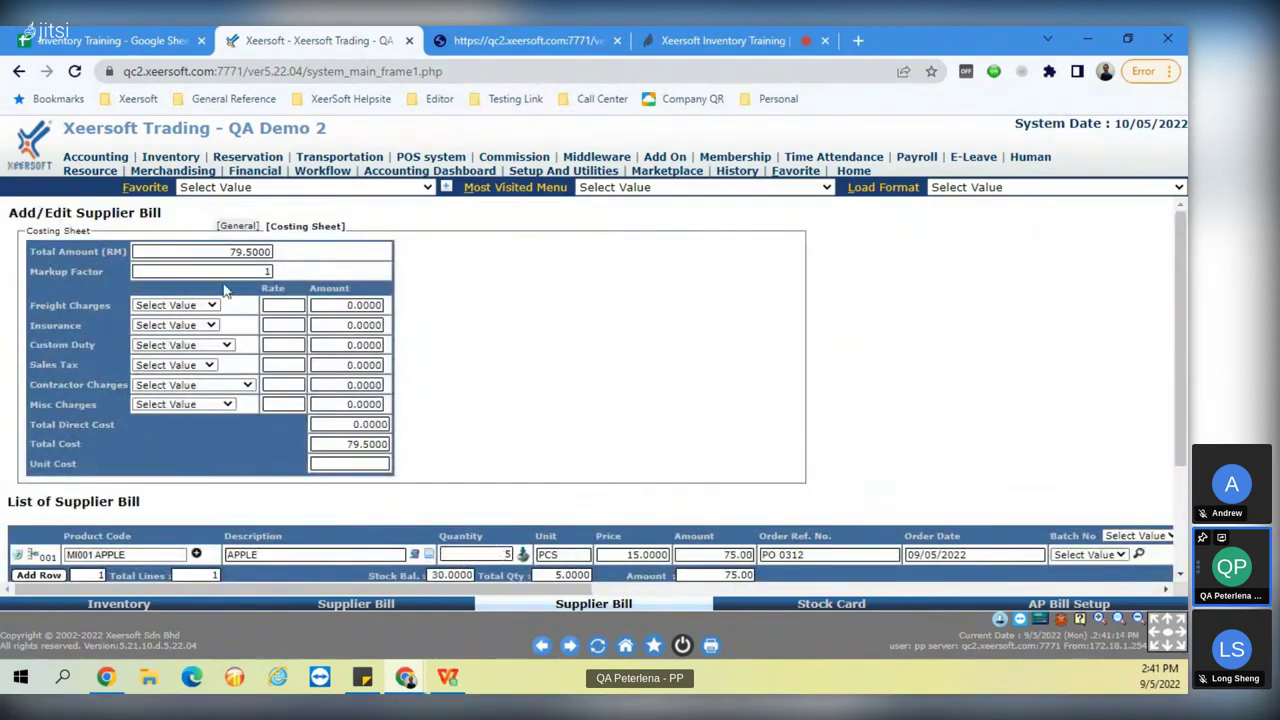
click(229, 228)
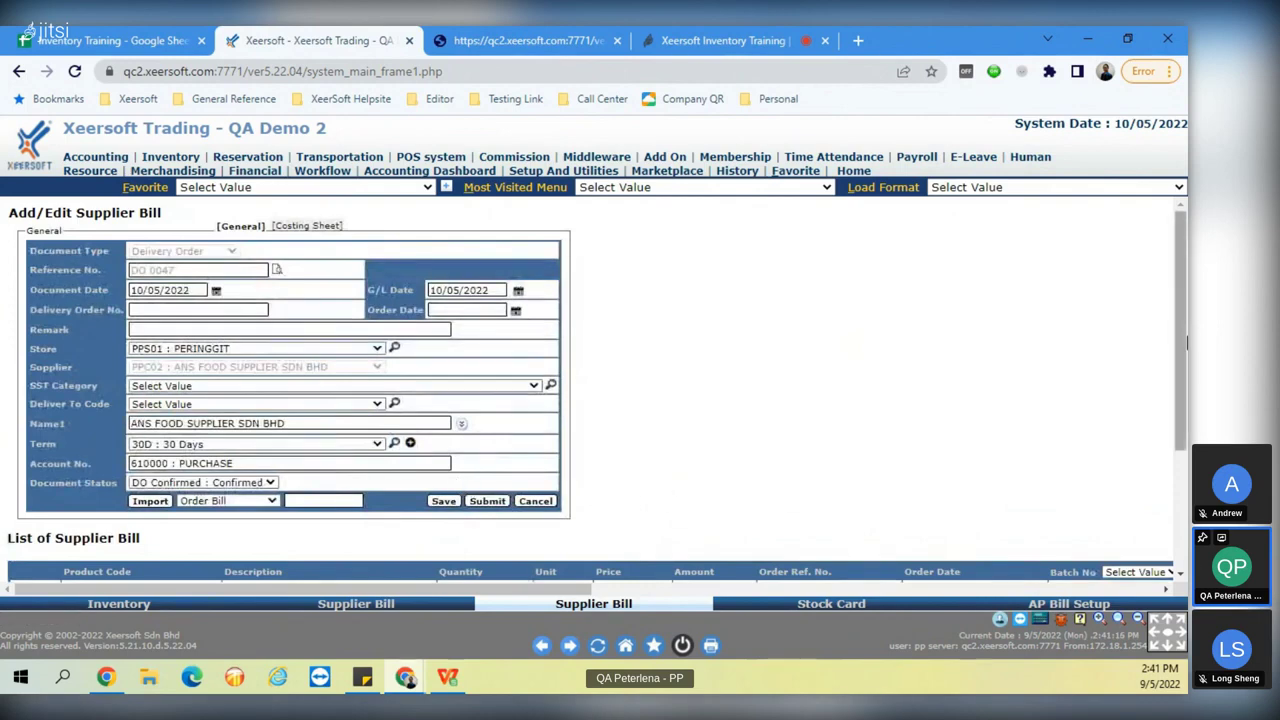
scroll(1176, 333, down, 3)
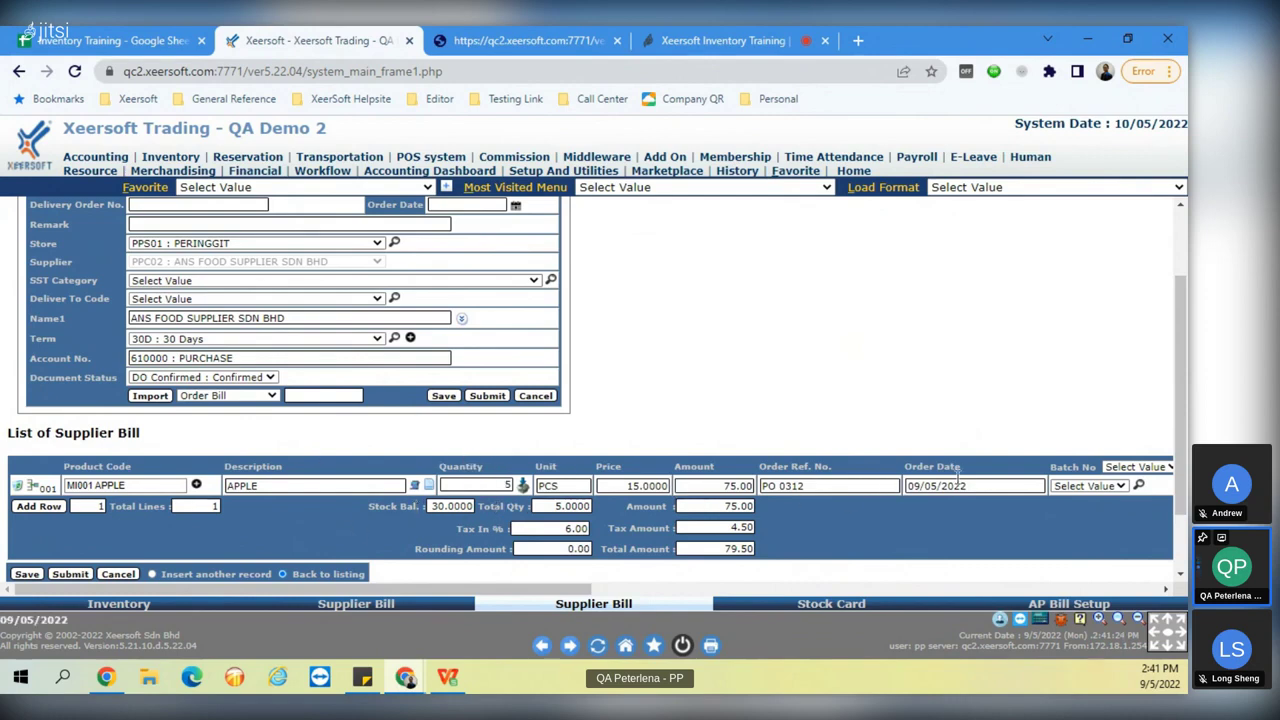
drag(868, 485, 708, 483)
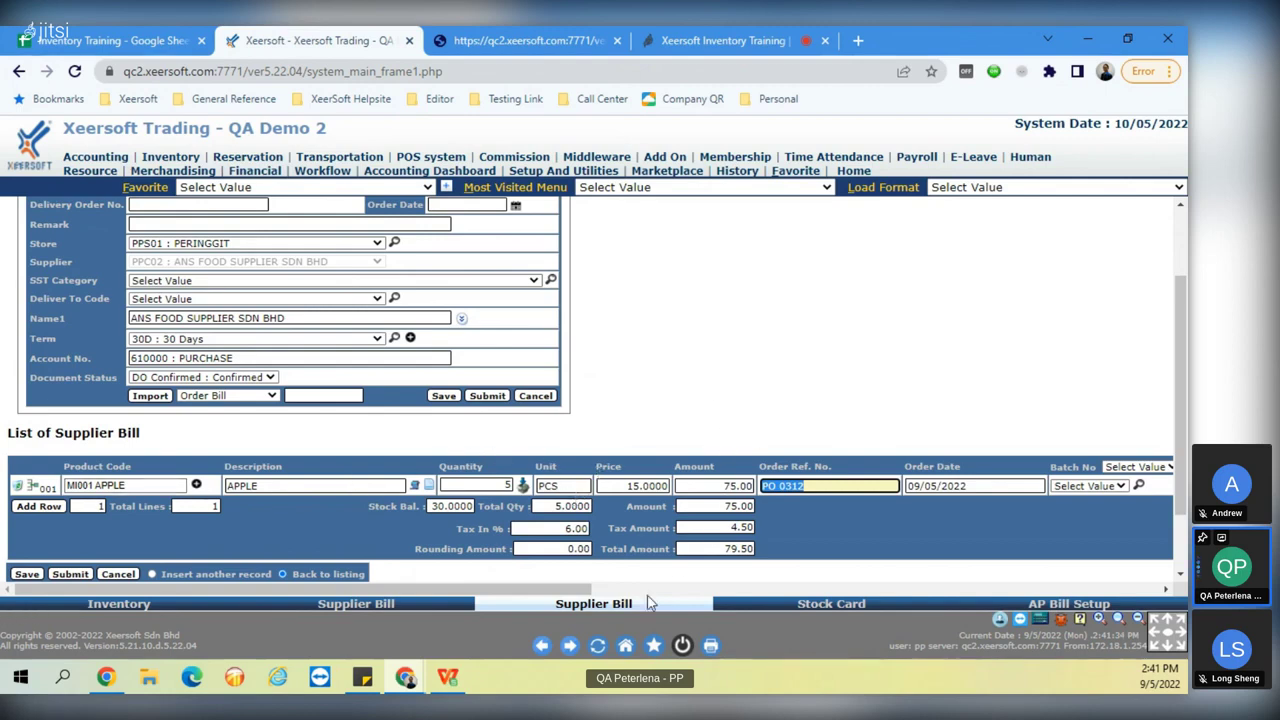
Switch to the WPS spreadsheet and enter PO 0311 in cell A13 and the heading Product APPLE in B12.
click(356, 604)
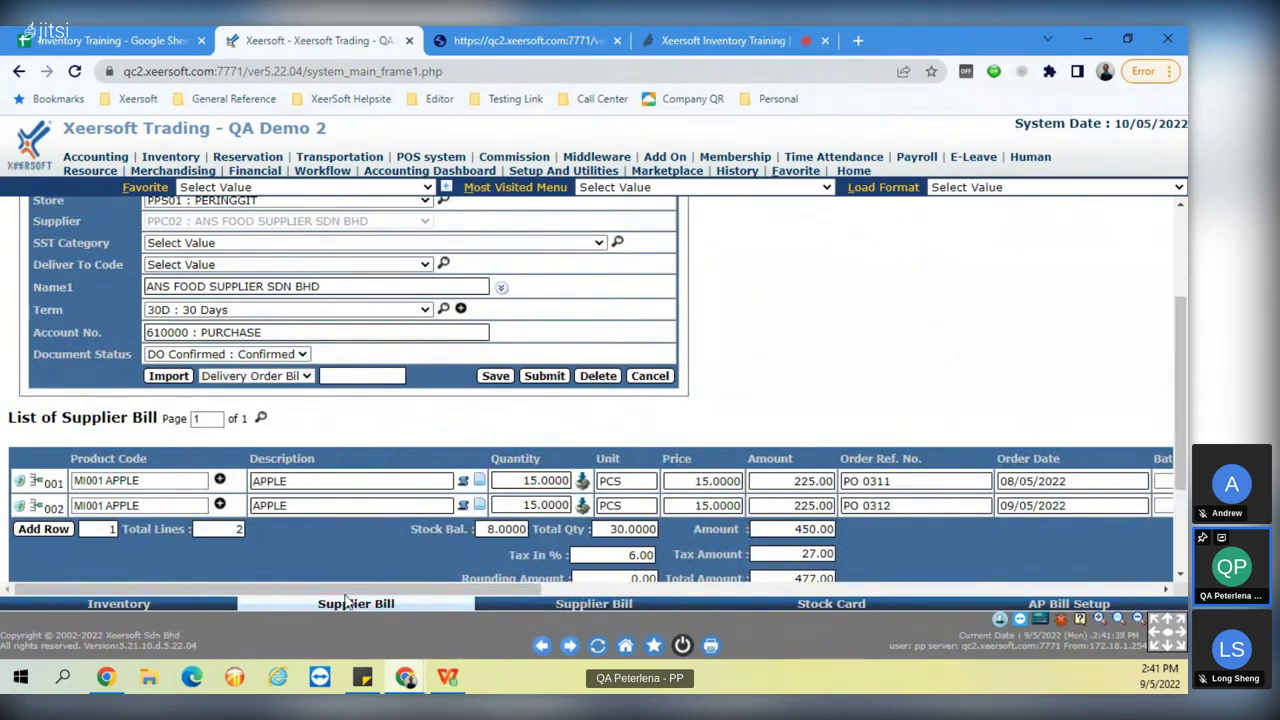
click(447, 677)
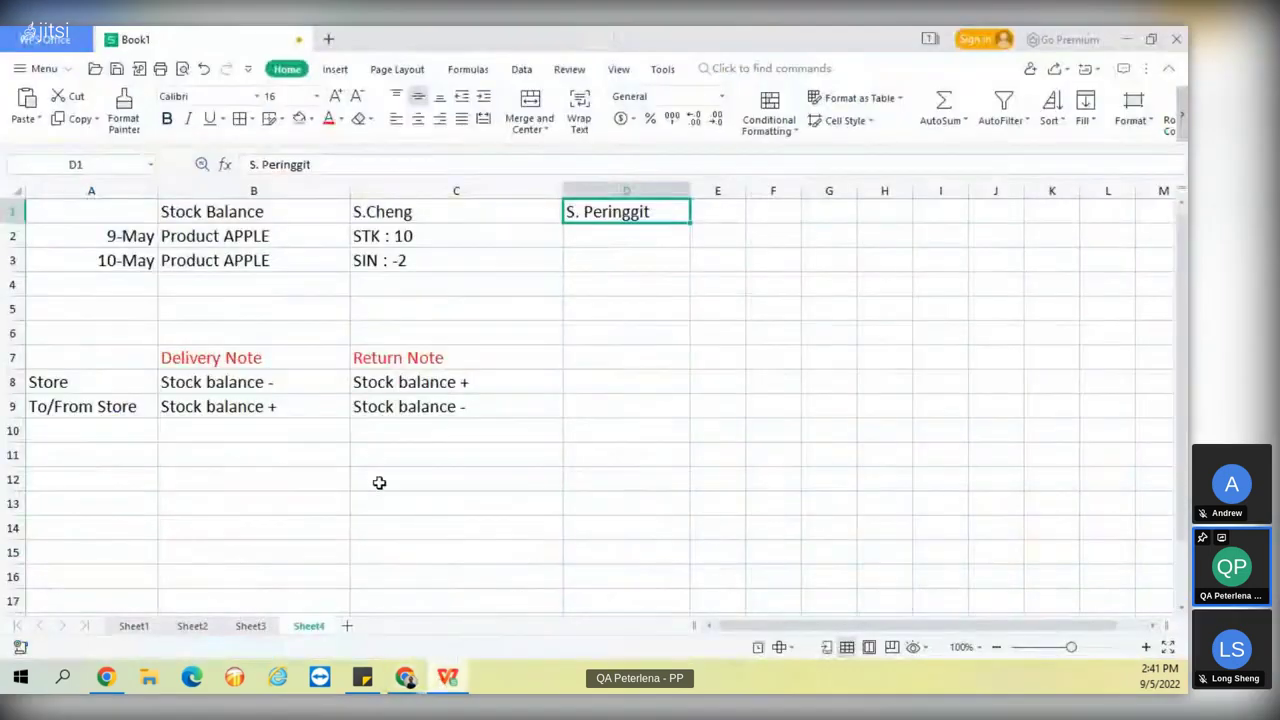
click(374, 508)
click(138, 501)
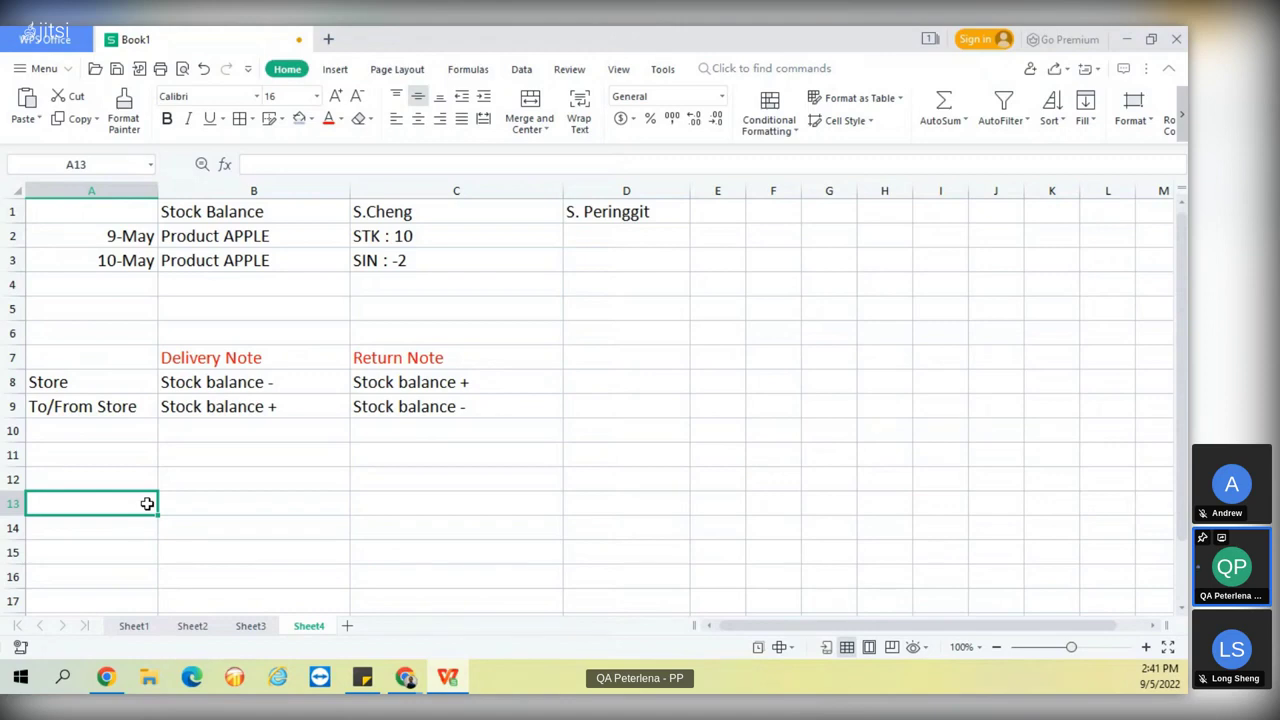
text(PO 0311)
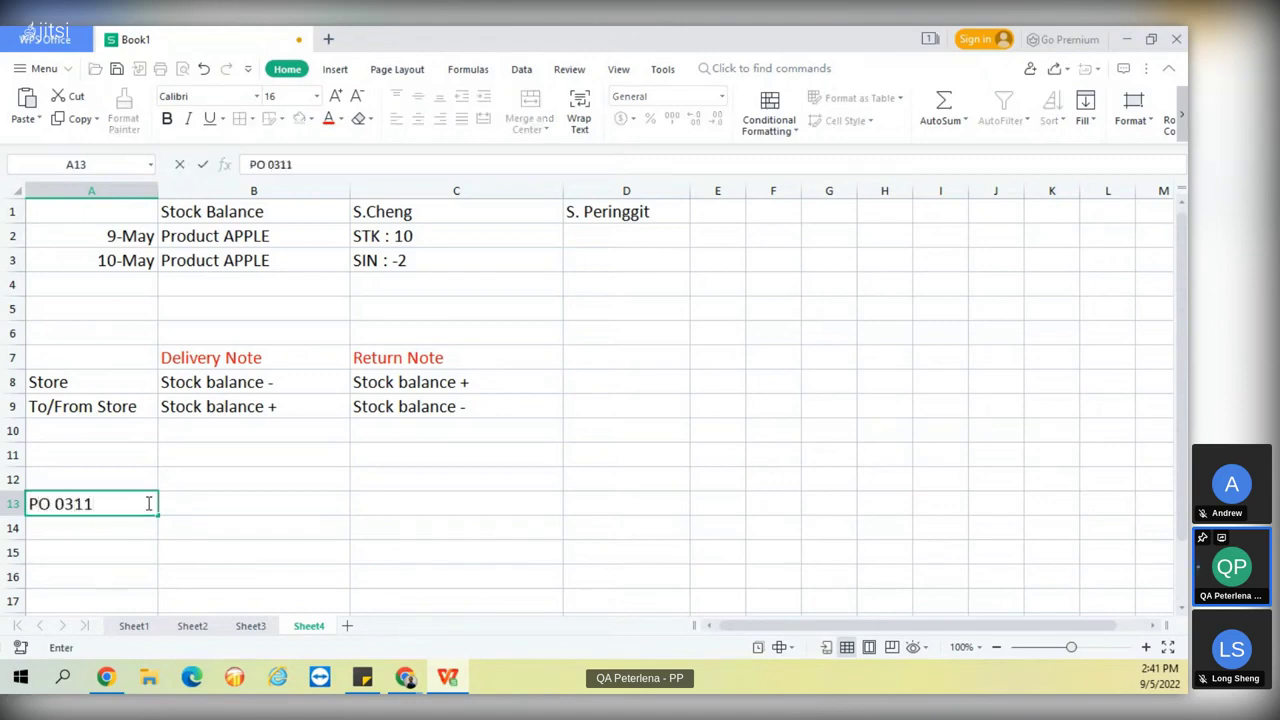
click(197, 492)
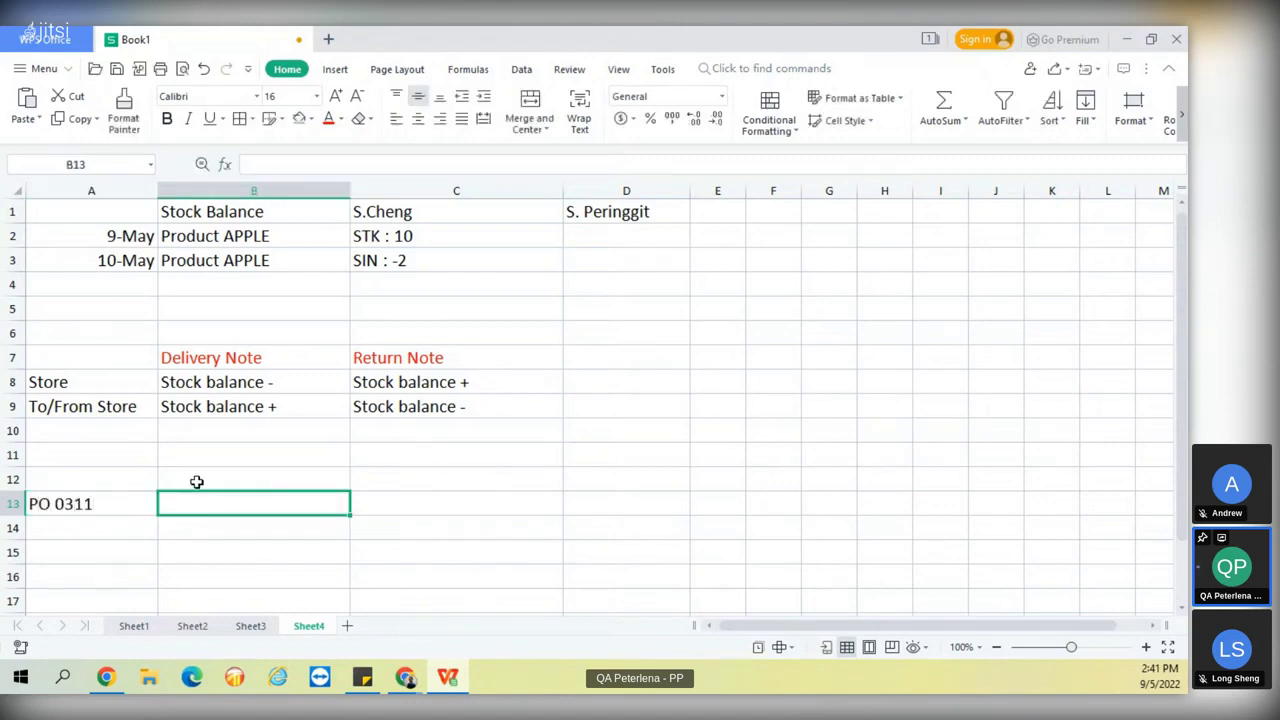
click(196, 481)
text(Produc)
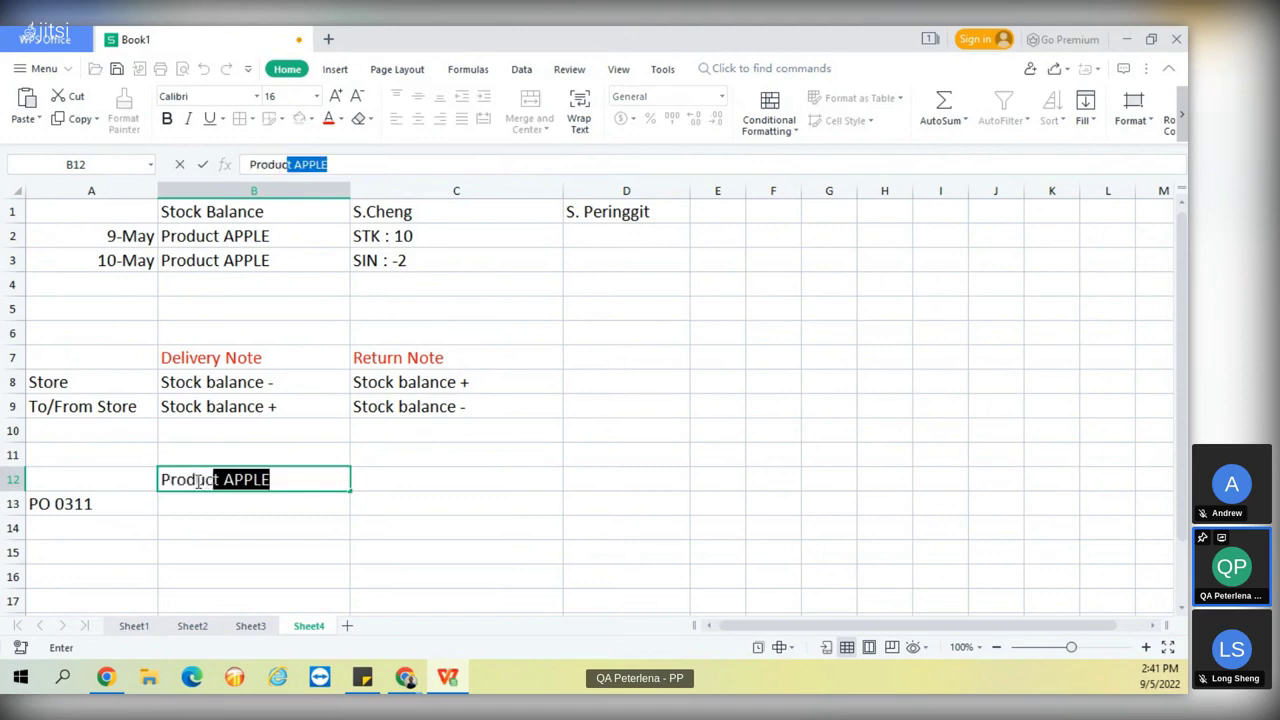
text(t APPLE)
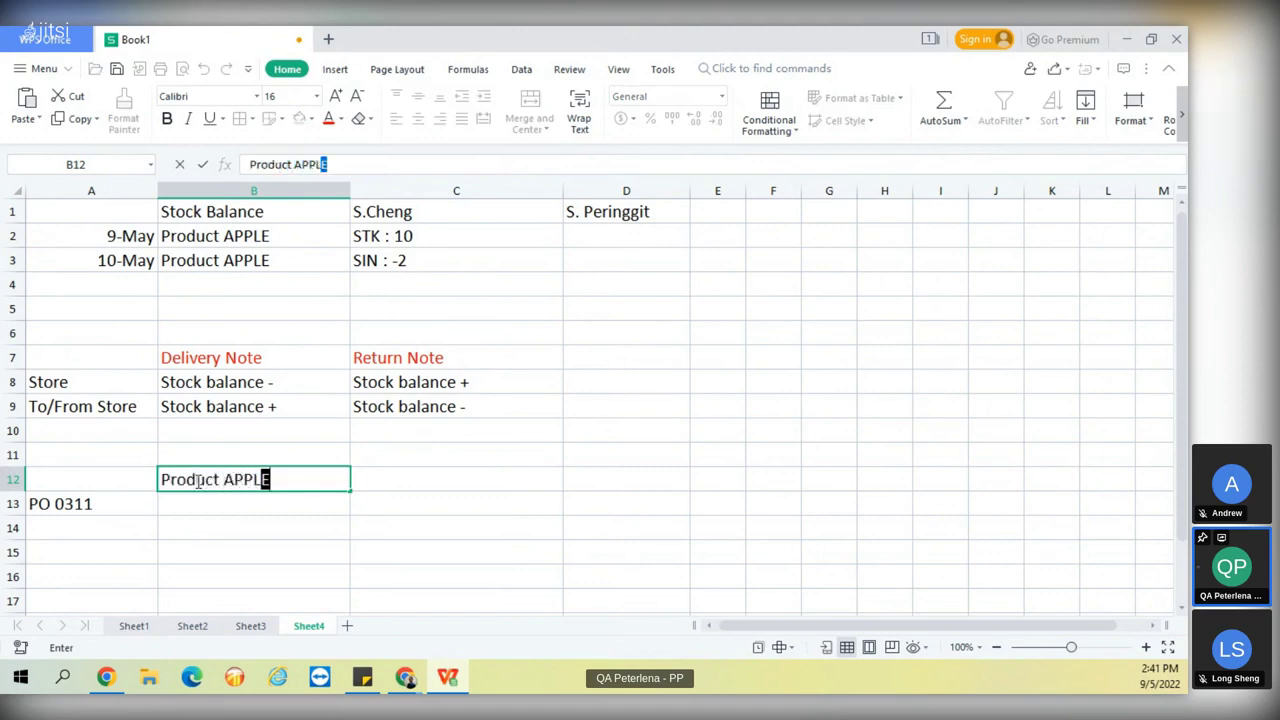
click(244, 539)
Fill the PO number down to add PO 0312 in A14, and enter quantities 15 and 20 in B13 and B14.
click(75, 507)
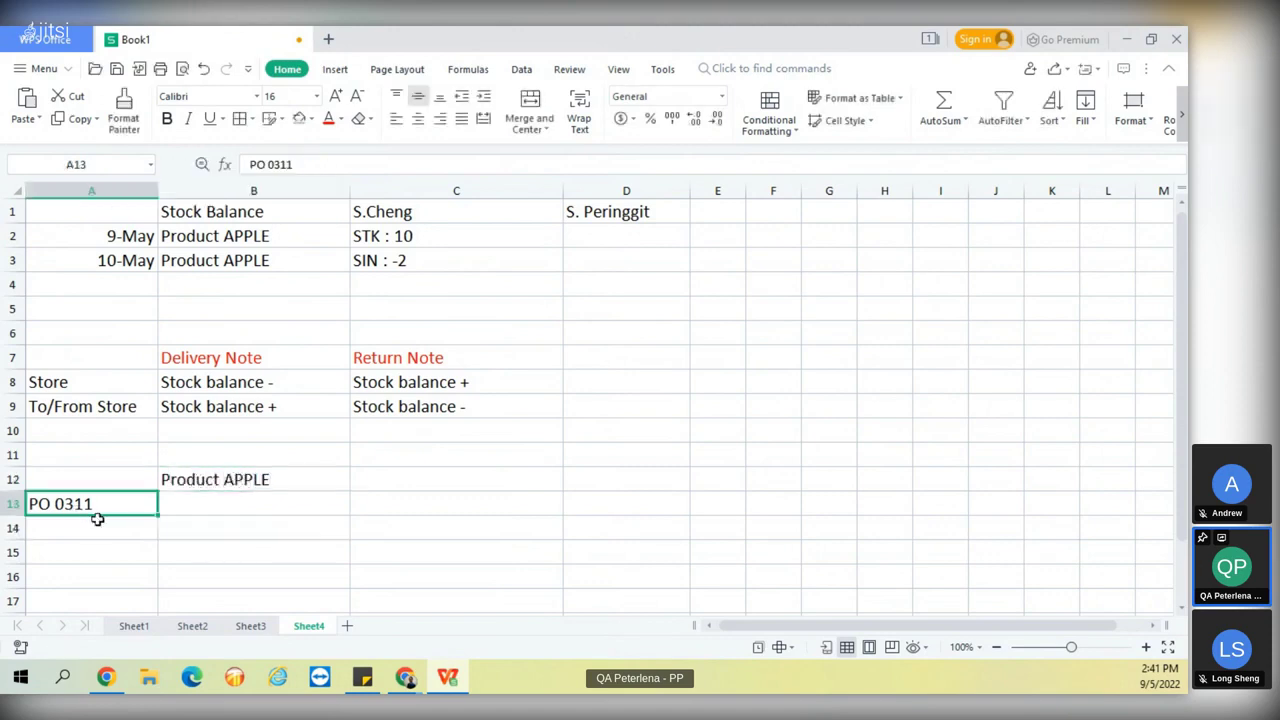
drag(156, 521, 156, 538)
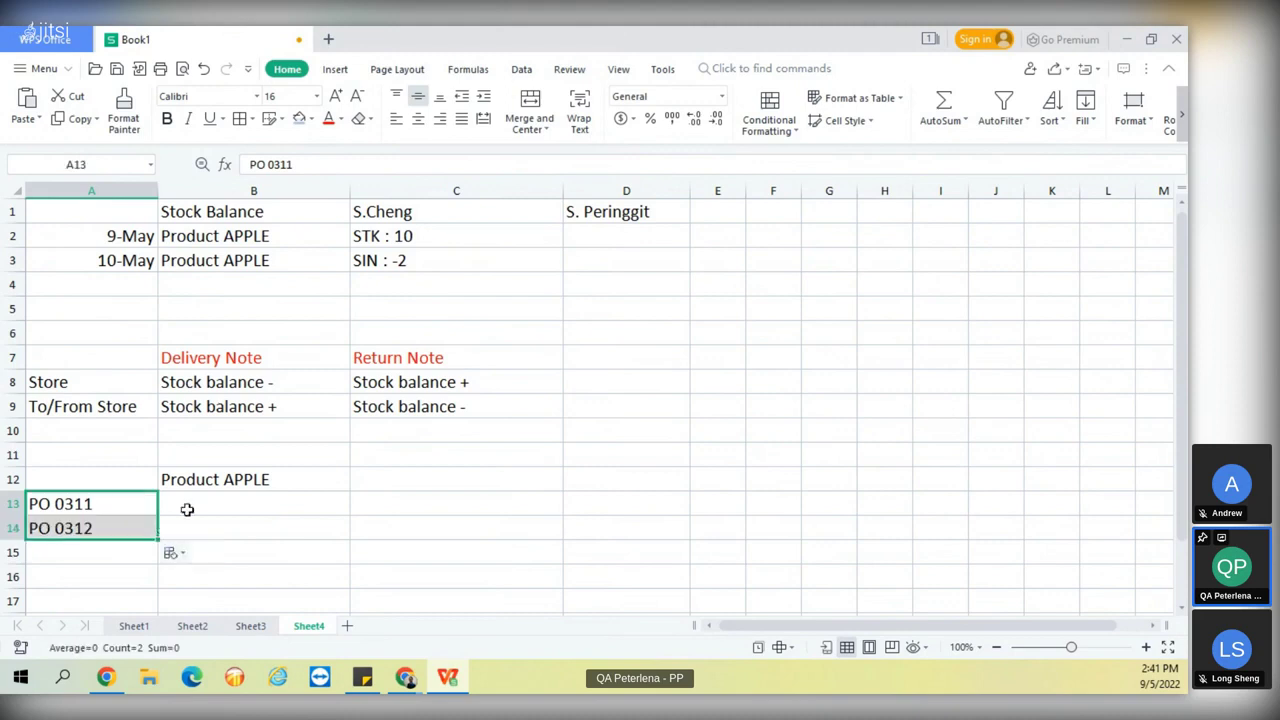
click(188, 507)
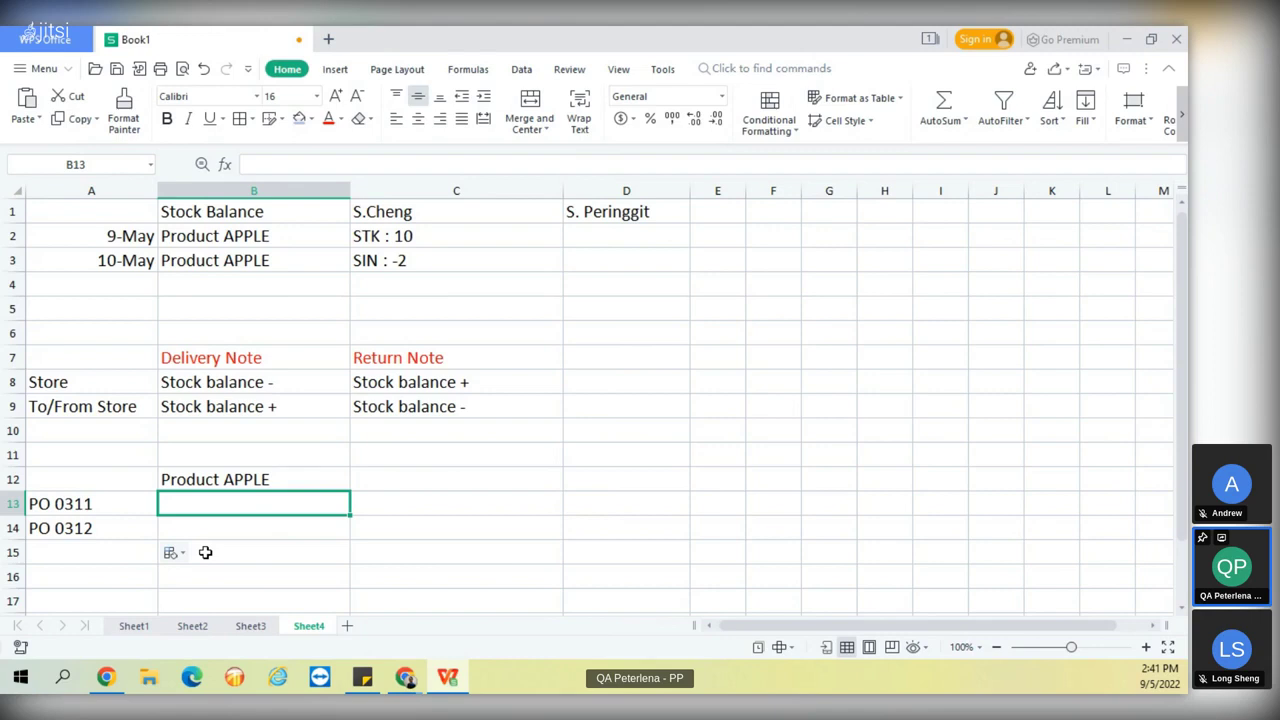
text(15)
key(Return)
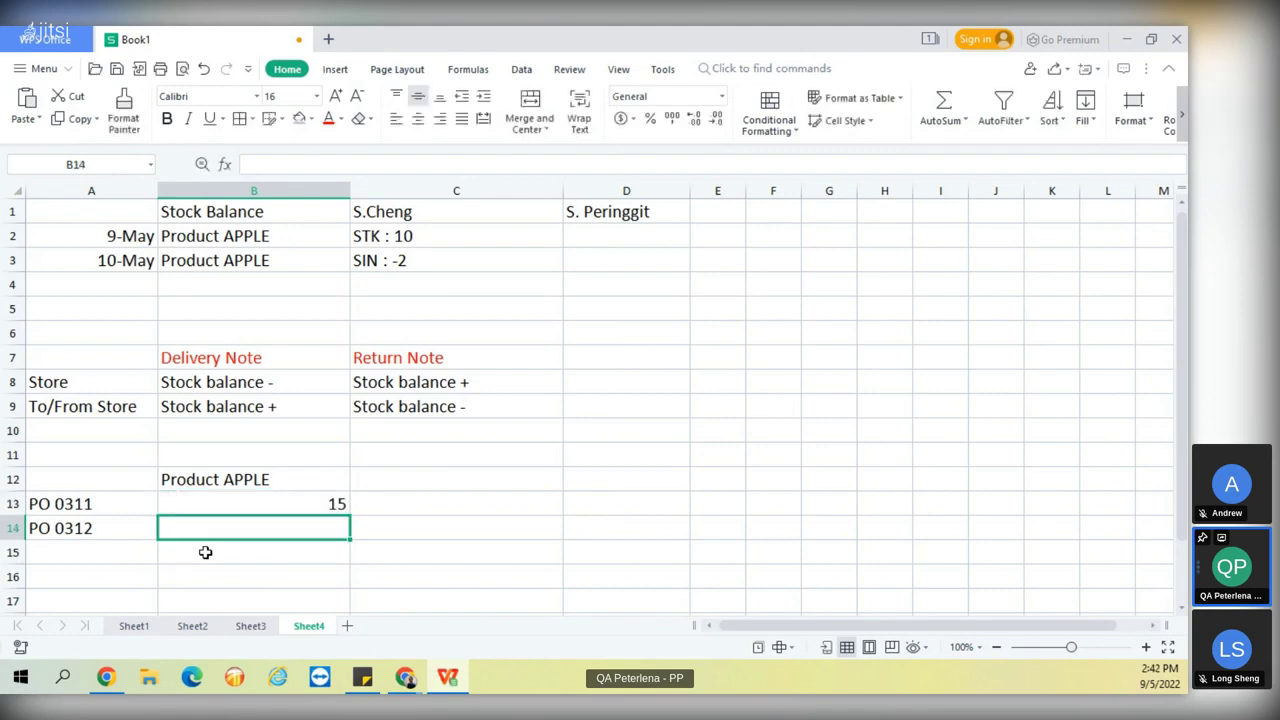
text(20)
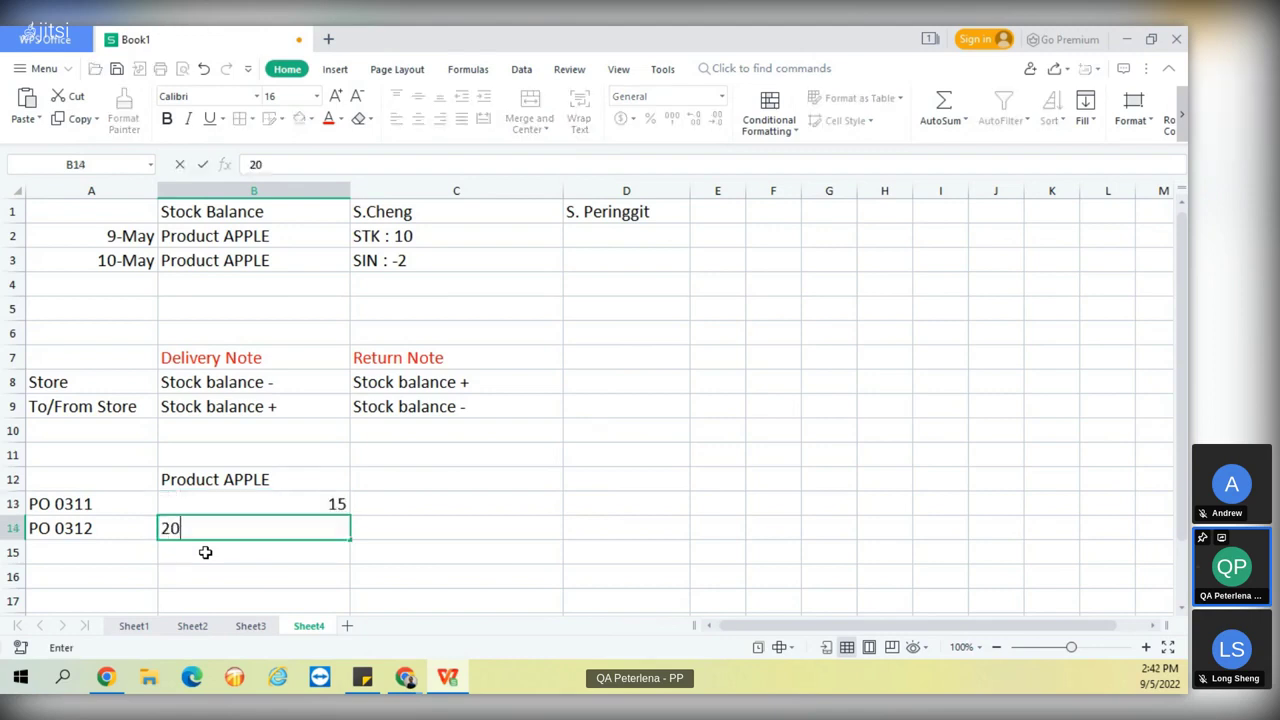
key(Return)
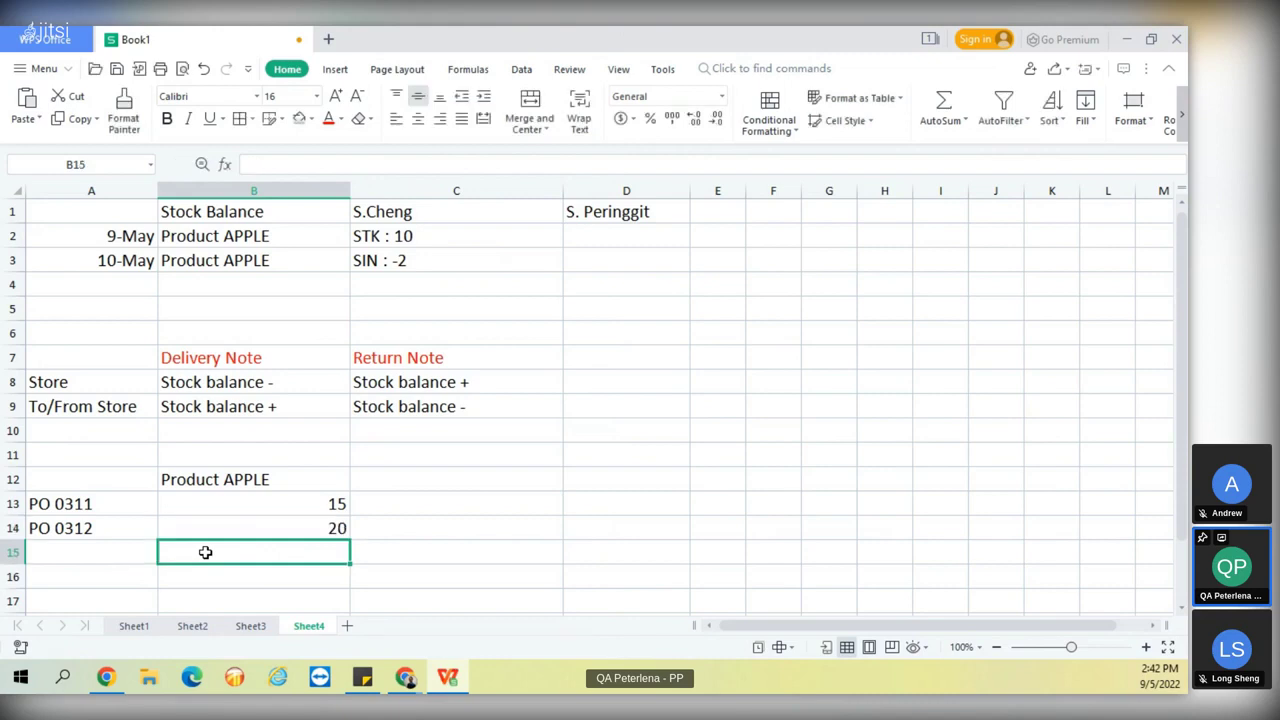
Merge cells C13:C14 and enter "Import to DO 0046", checking the delivery order's reference number in Xeersoft.
click(80, 527)
drag(380, 504, 385, 528)
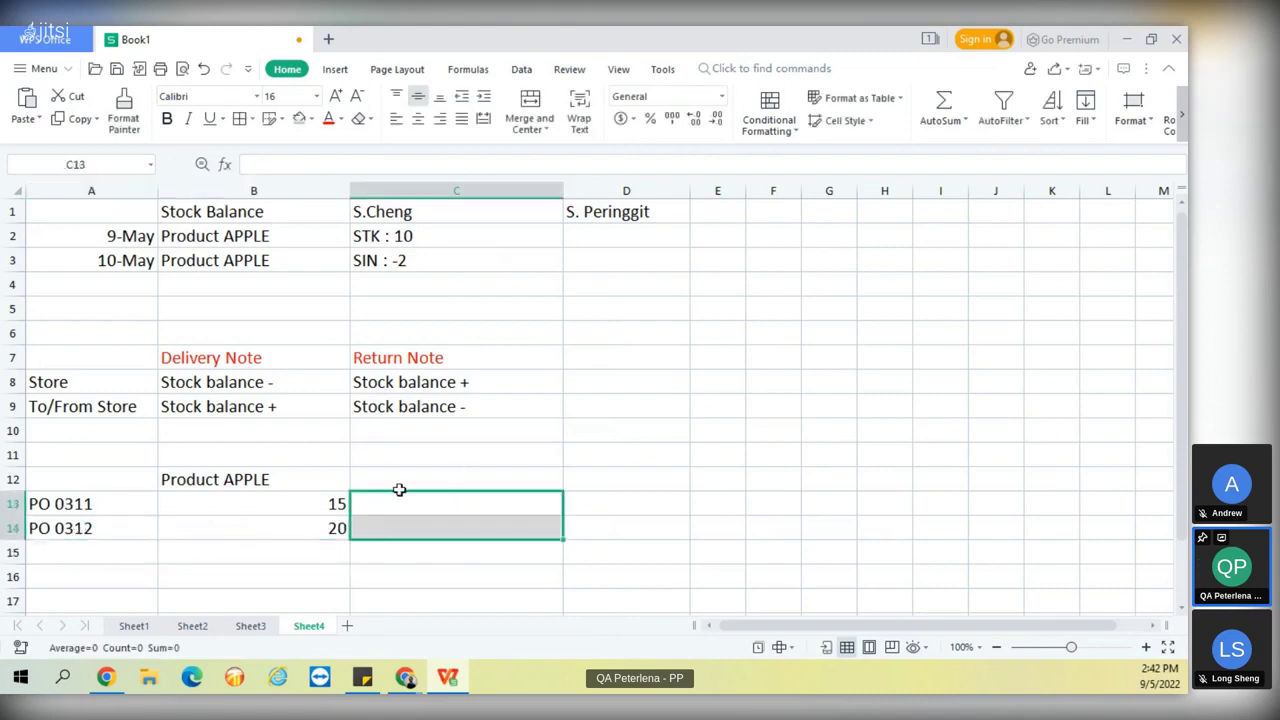
click(530, 102)
double_click(493, 501)
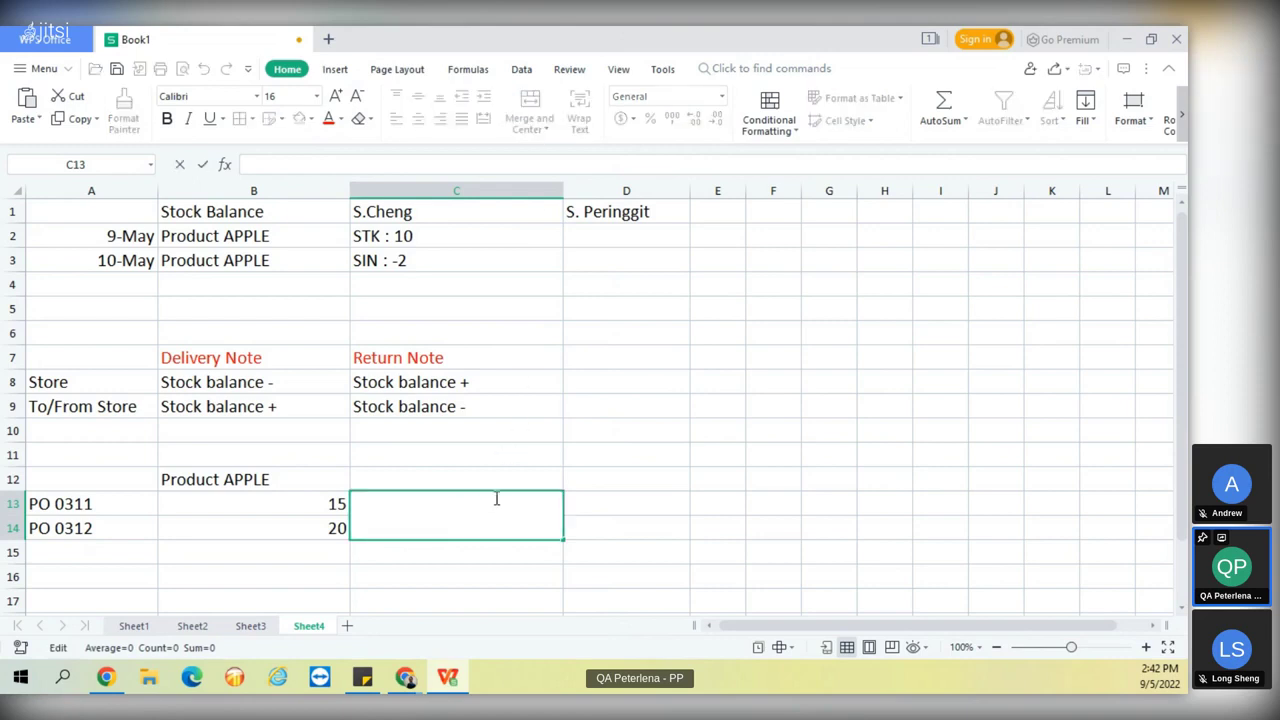
text(Import to)
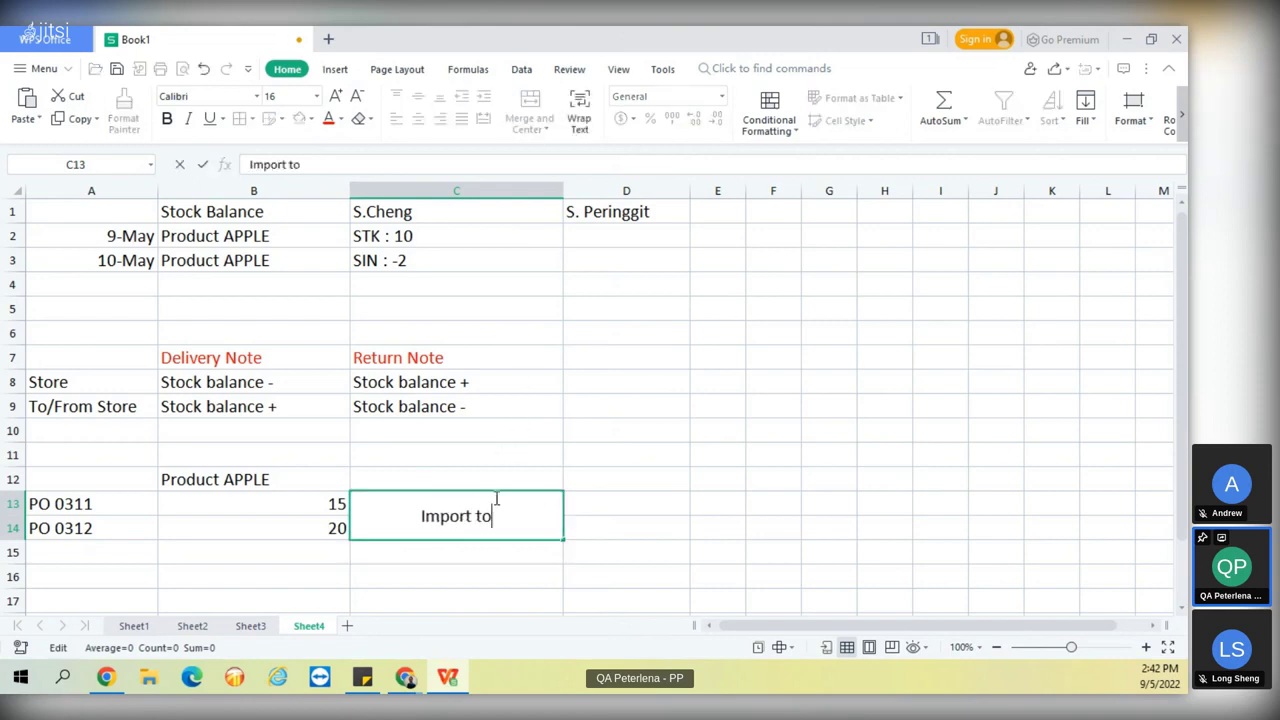
text( DO)
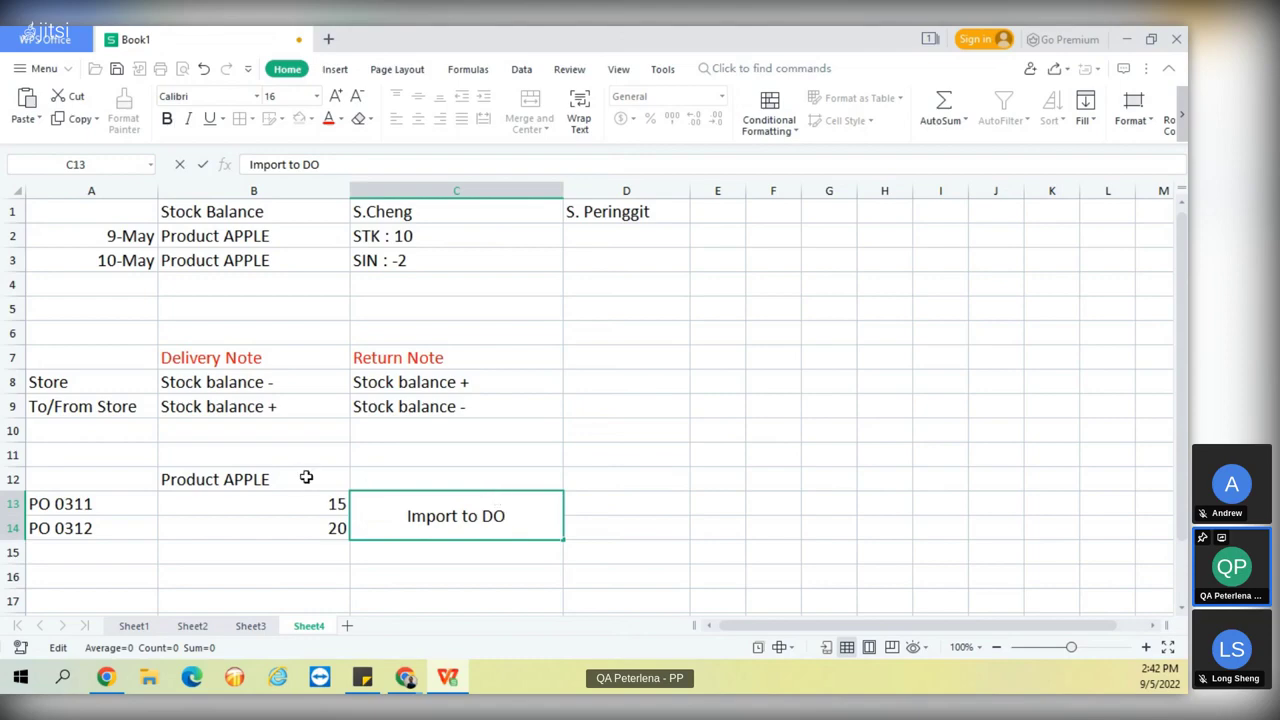
mouse_move(405, 679)
click(437, 618)
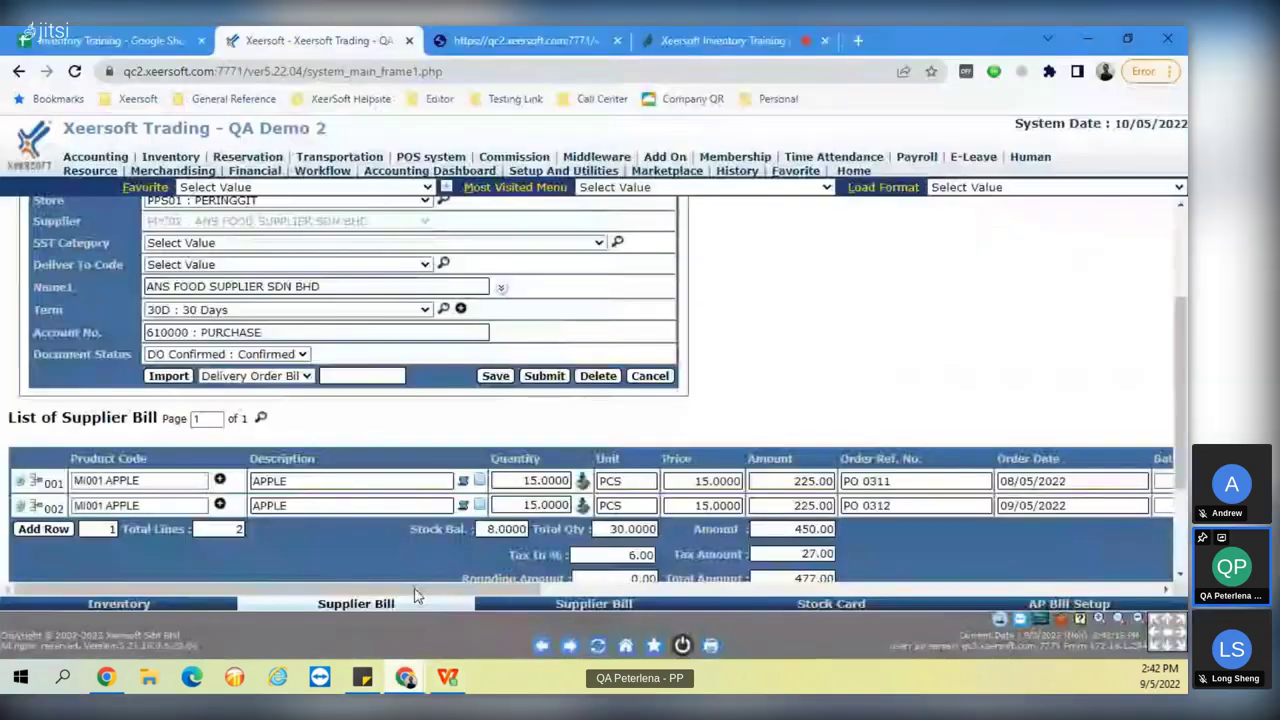
scroll(300, 400, up, 4)
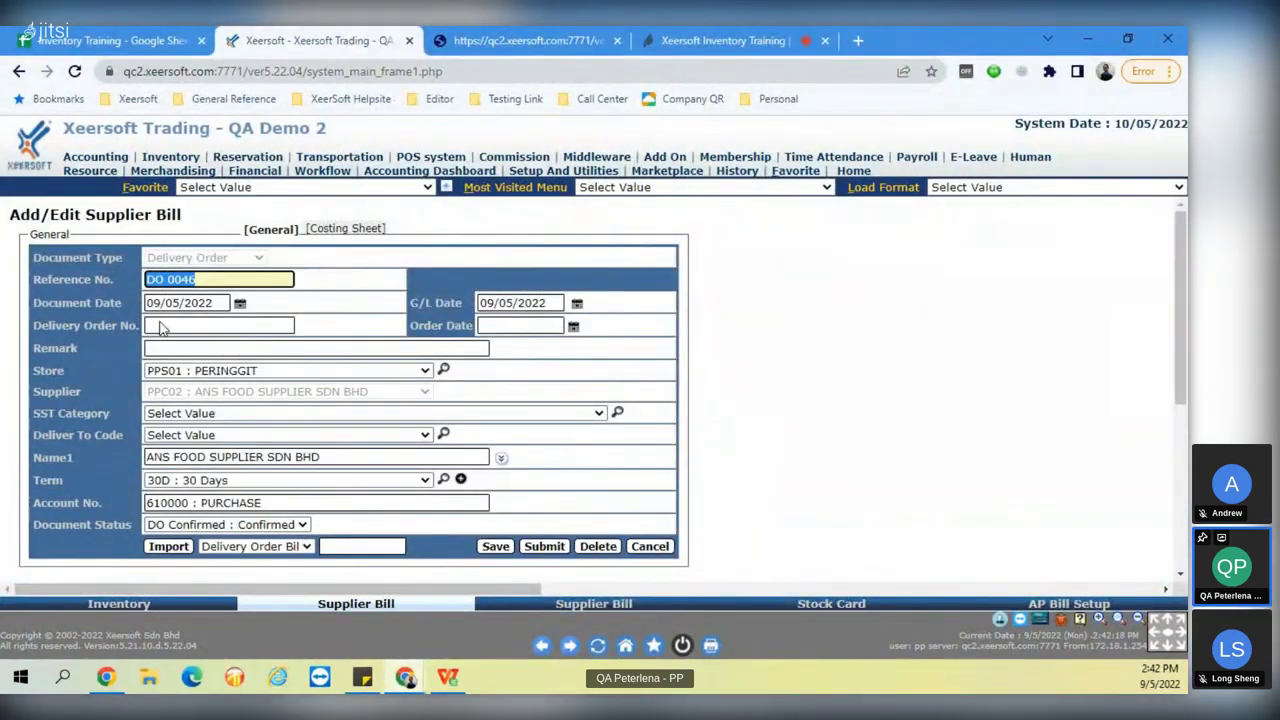
click(1087, 40)
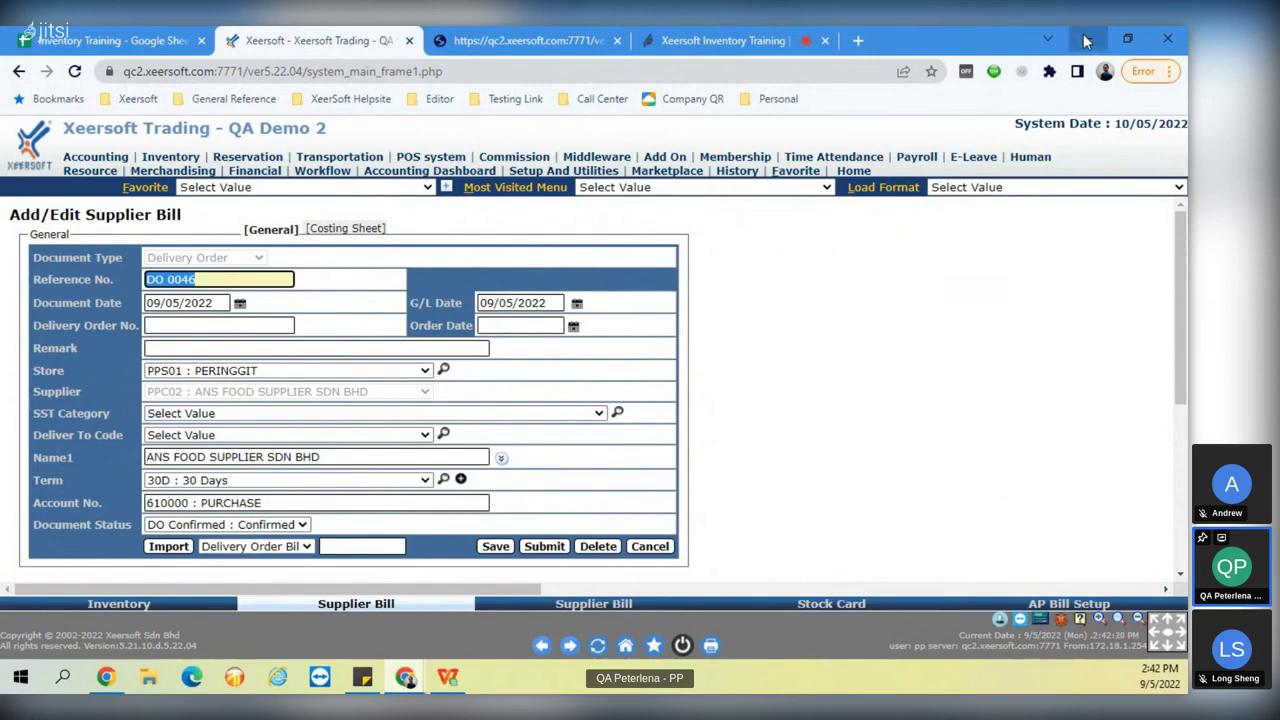
text(0046)
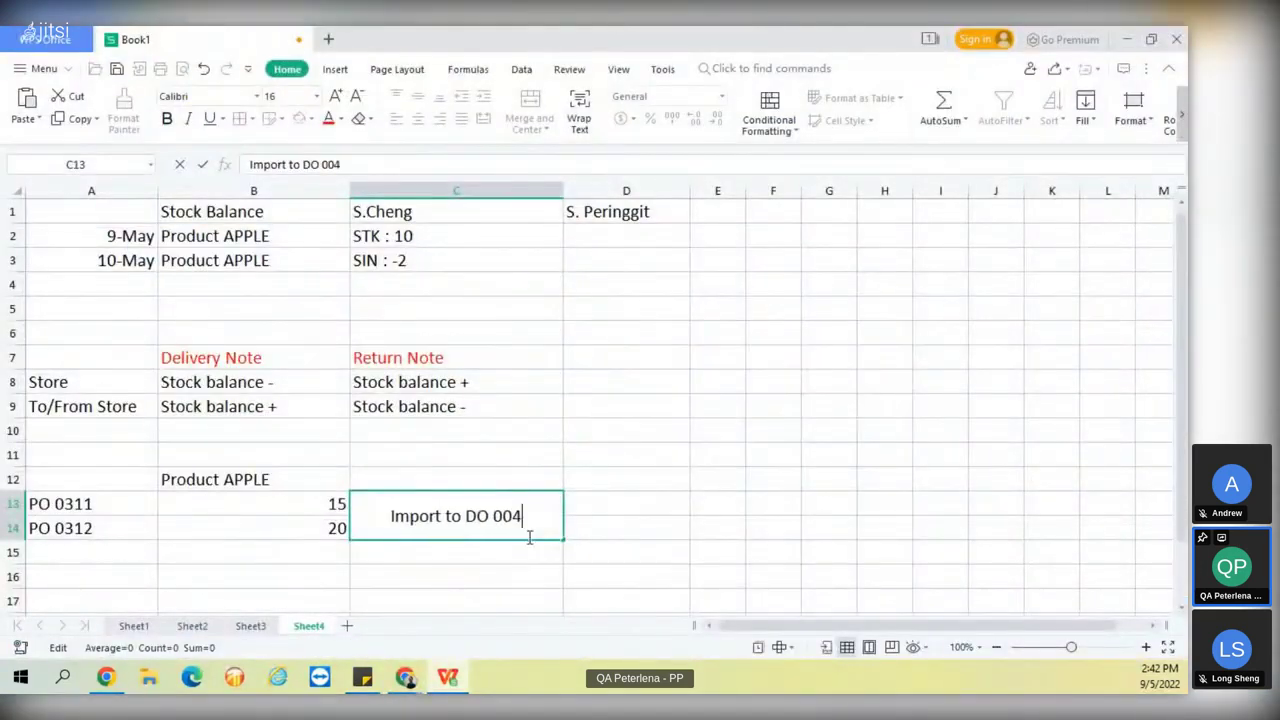
click(620, 558)
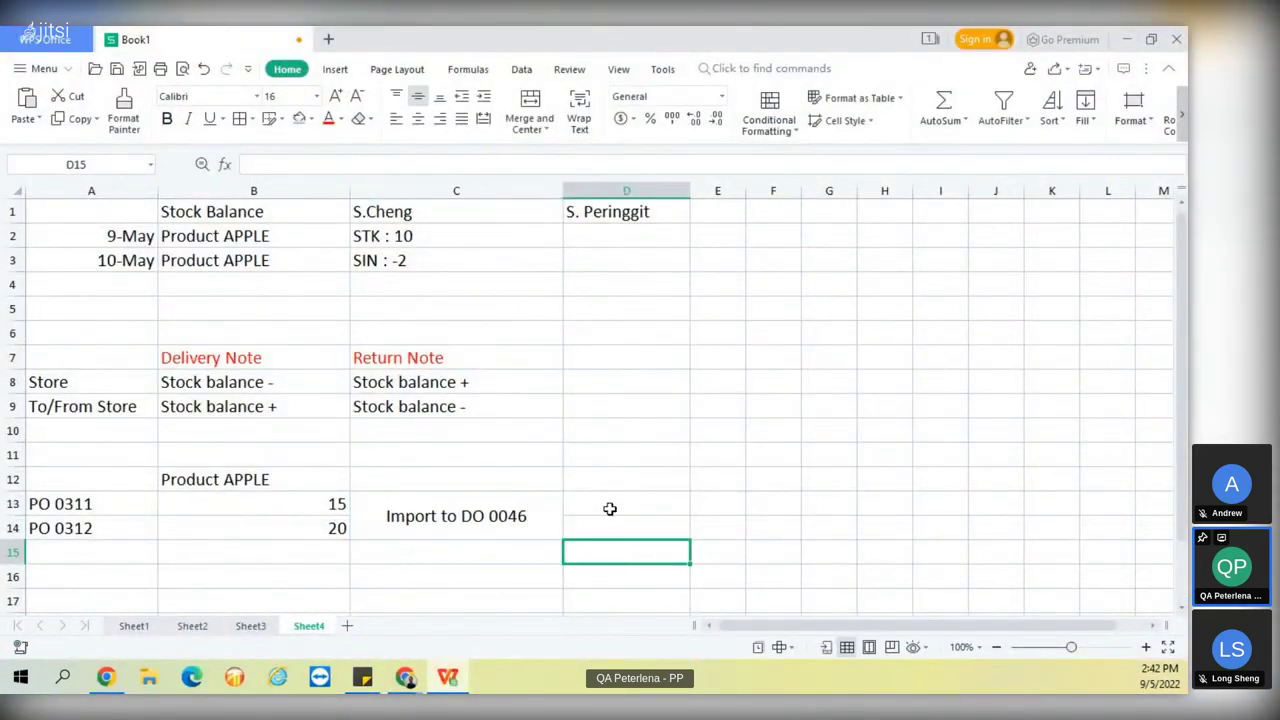
Enter an imported quantity of 15 for both PO 0311 and PO 0312 in cells D13 and D14.
drag(608, 508, 610, 527)
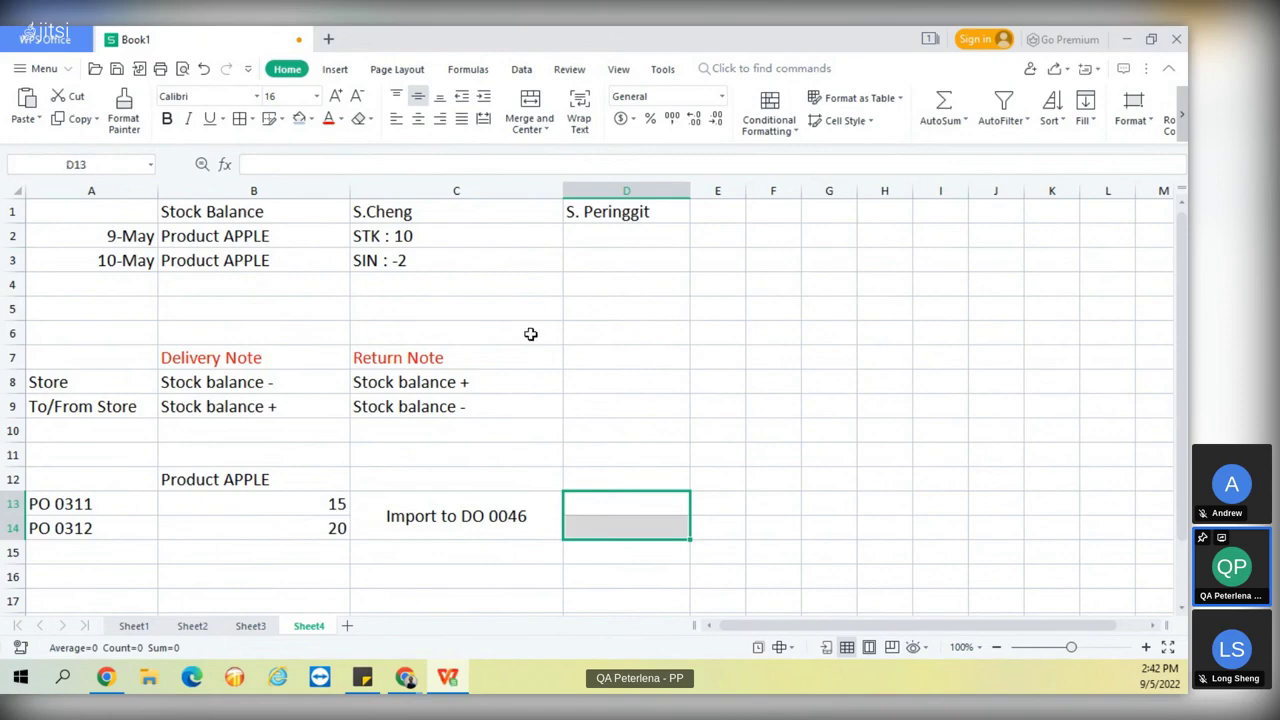
click(613, 509)
text(15)
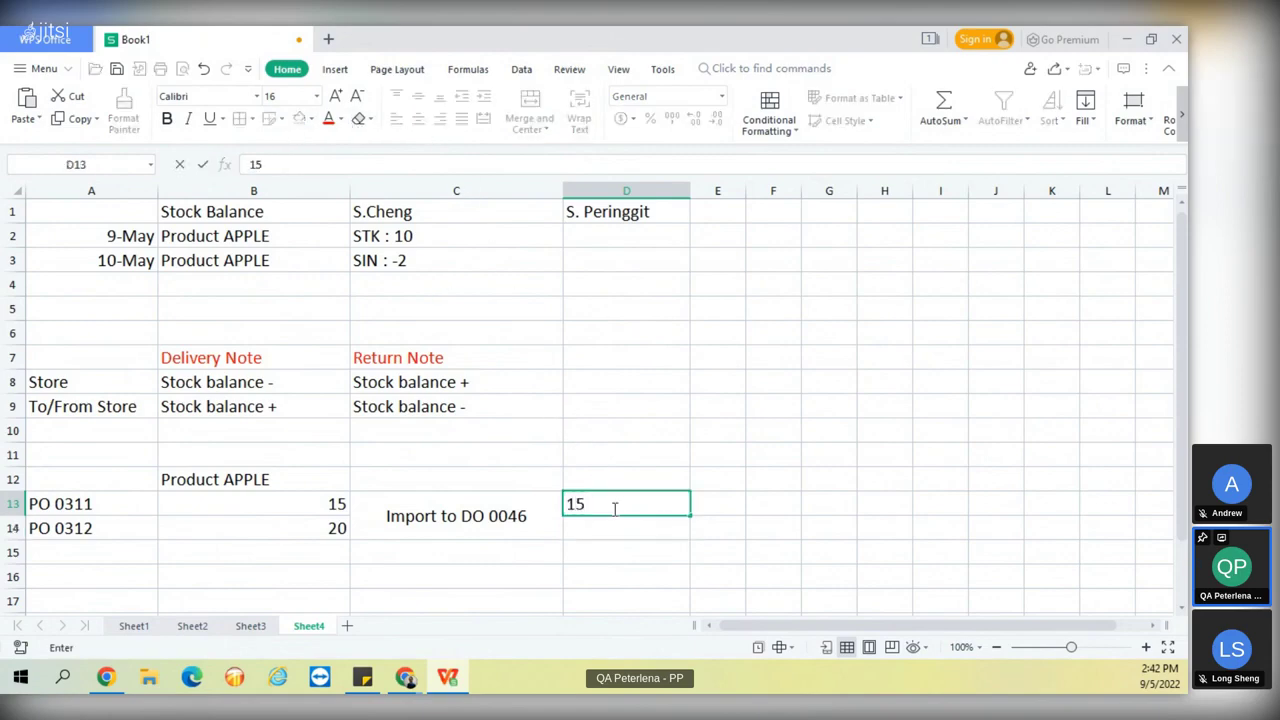
click(598, 531)
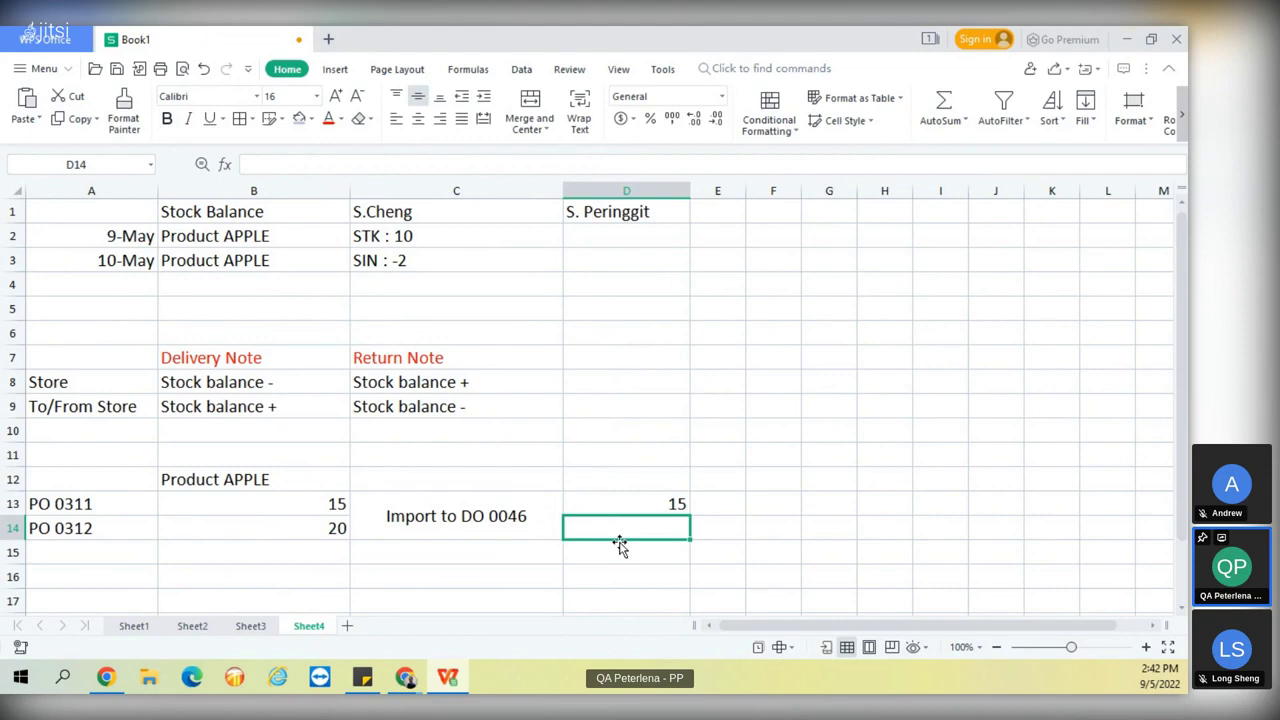
text(15)
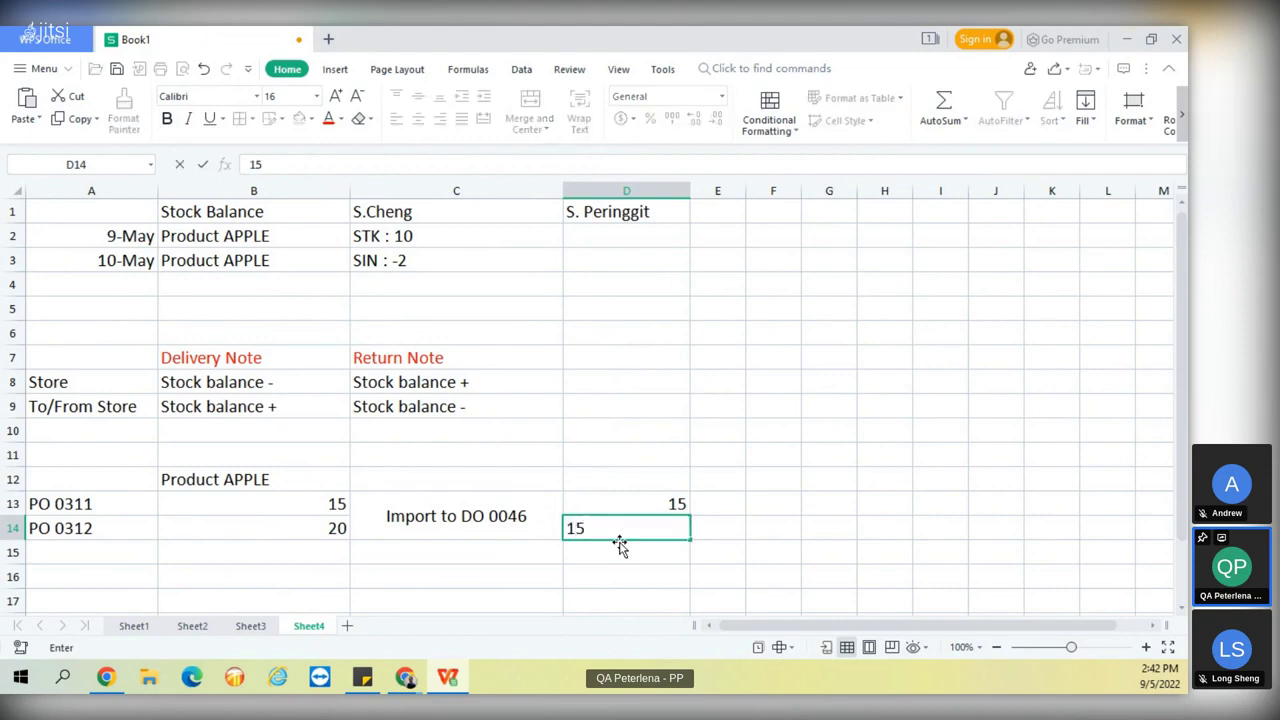
Add the headings Import Quantity in D12 and Backorder in E12.
click(615, 479)
text(Impor)
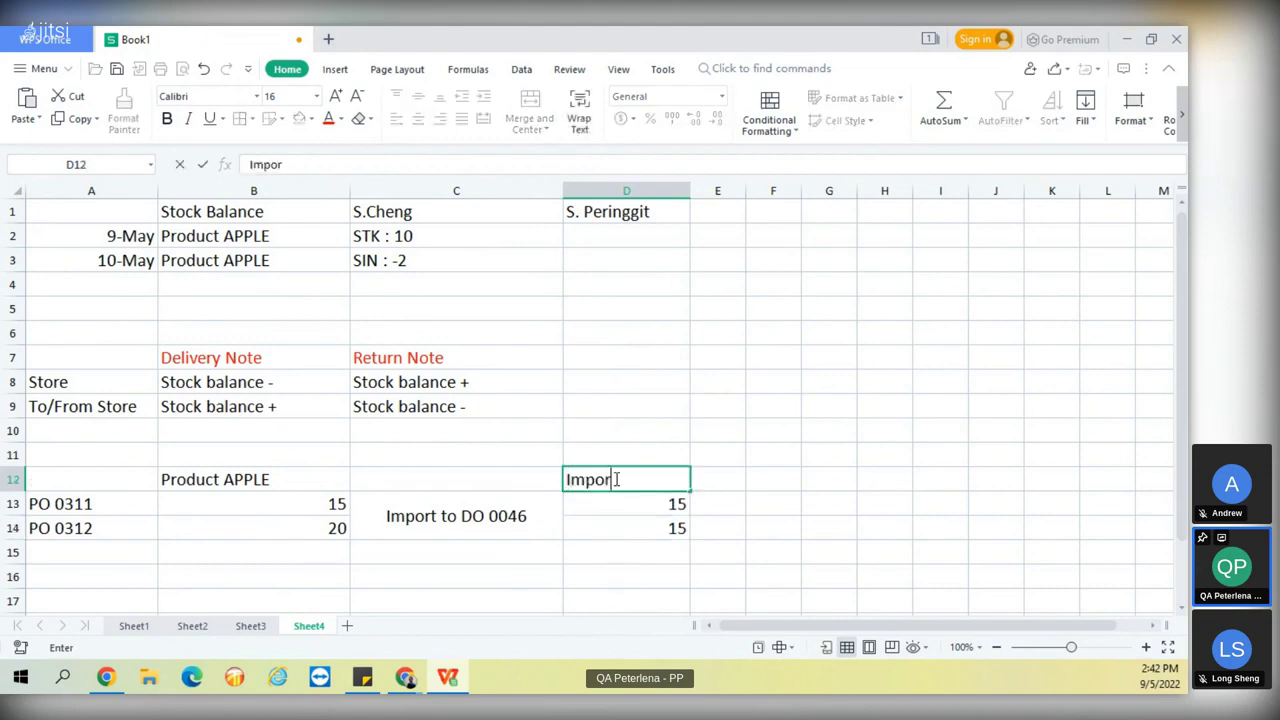
text(t Quanit)
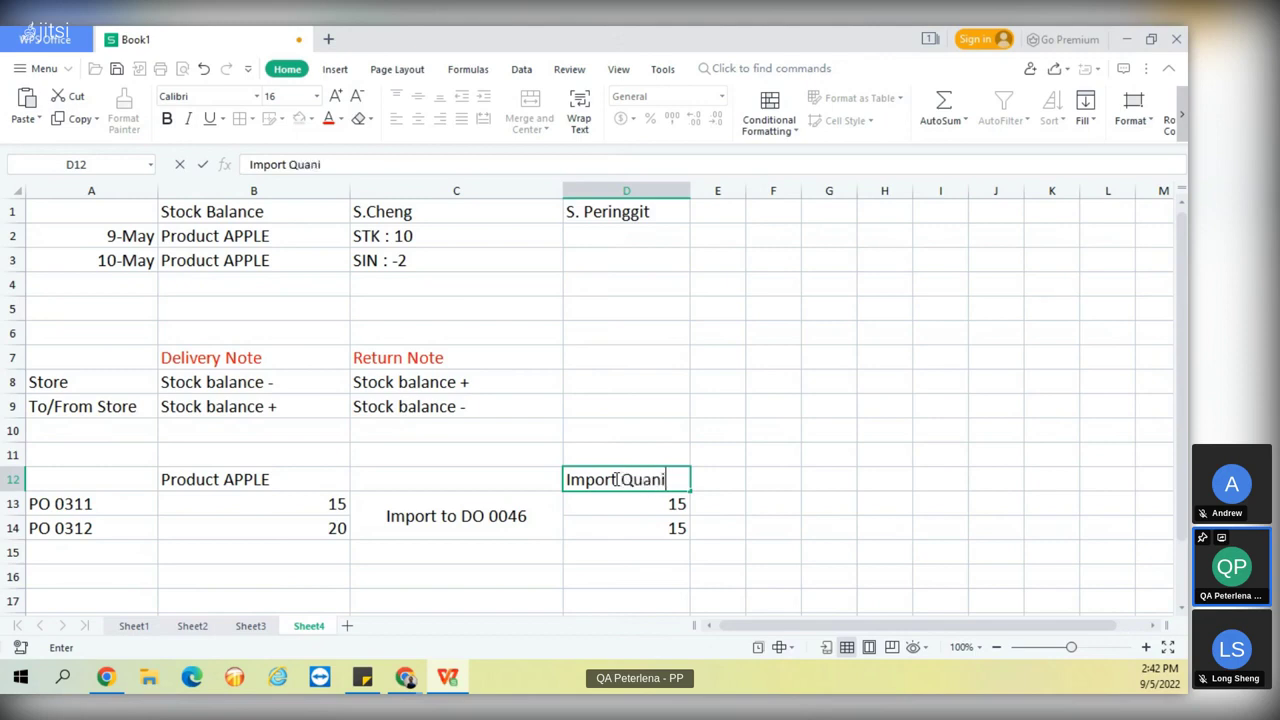
key(BackSpace)
key(BackSpace)
key(BackSpace)
text(tity)
click(709, 483)
text(Backorder)
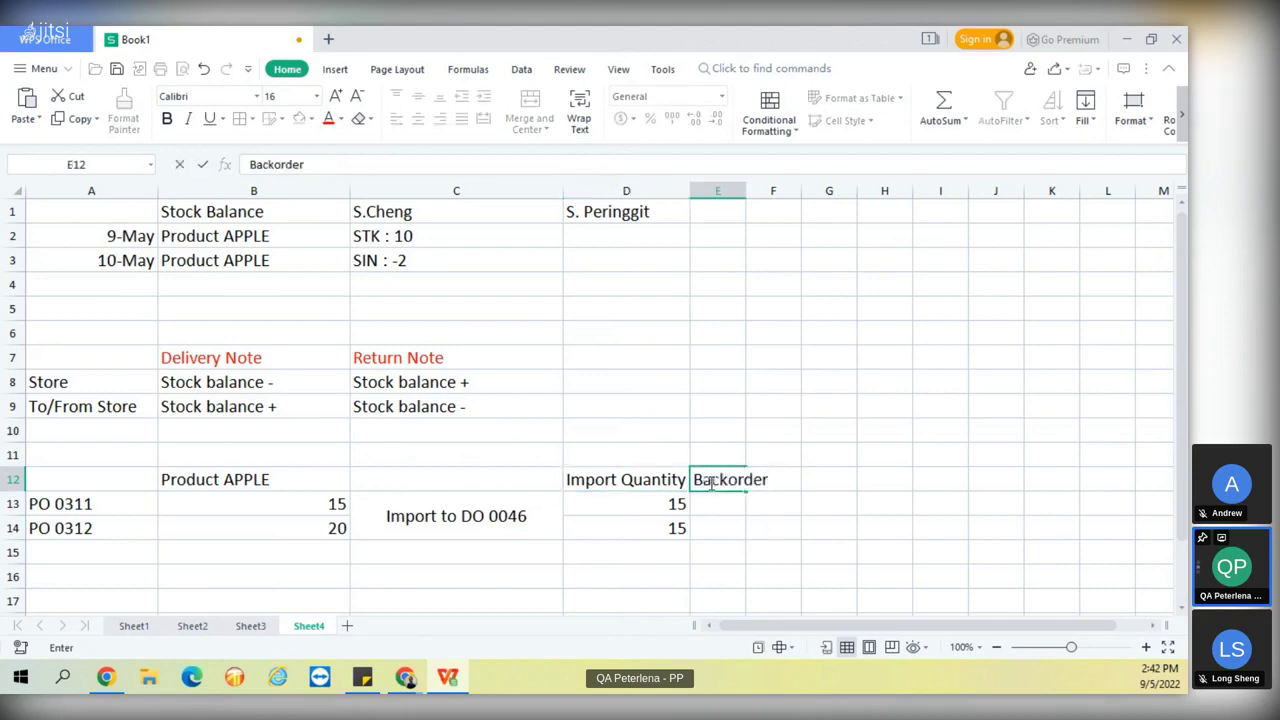
Widen column E, shift the C12:E14 import block one column over to start at D12, and widen column D to fit.
click(806, 600)
drag(746, 190, 800, 190)
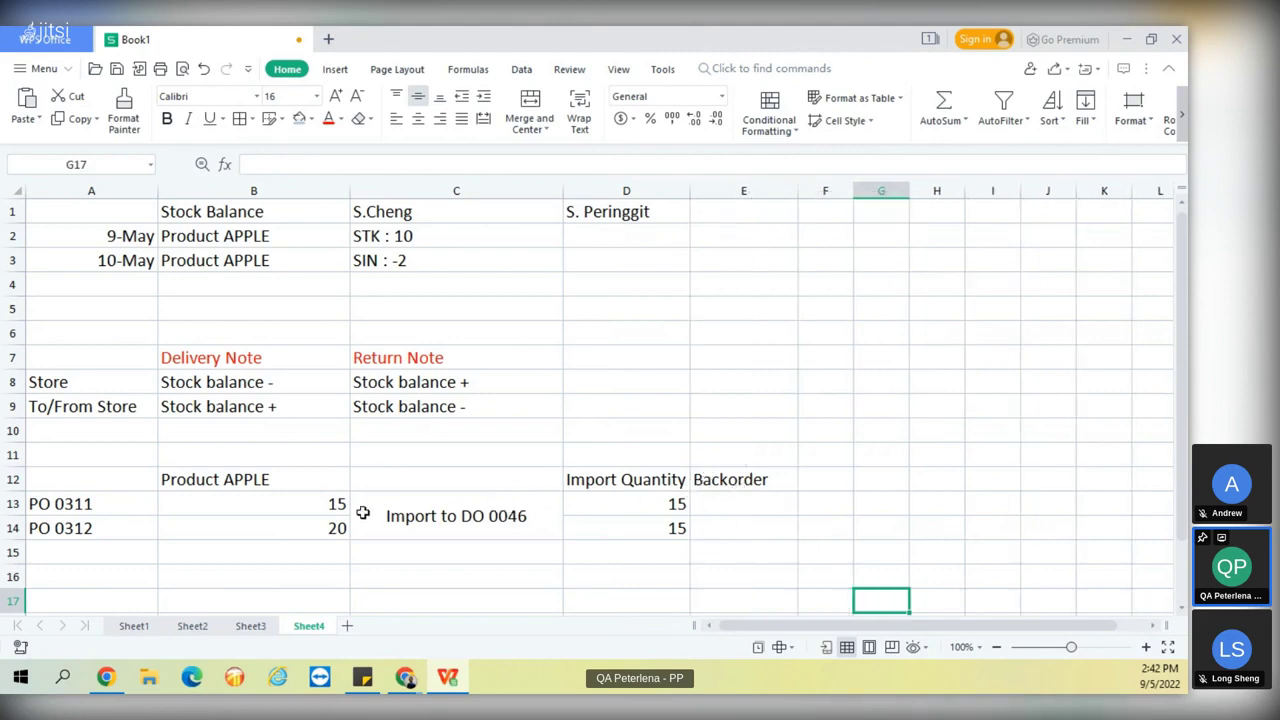
drag(391, 486, 714, 520)
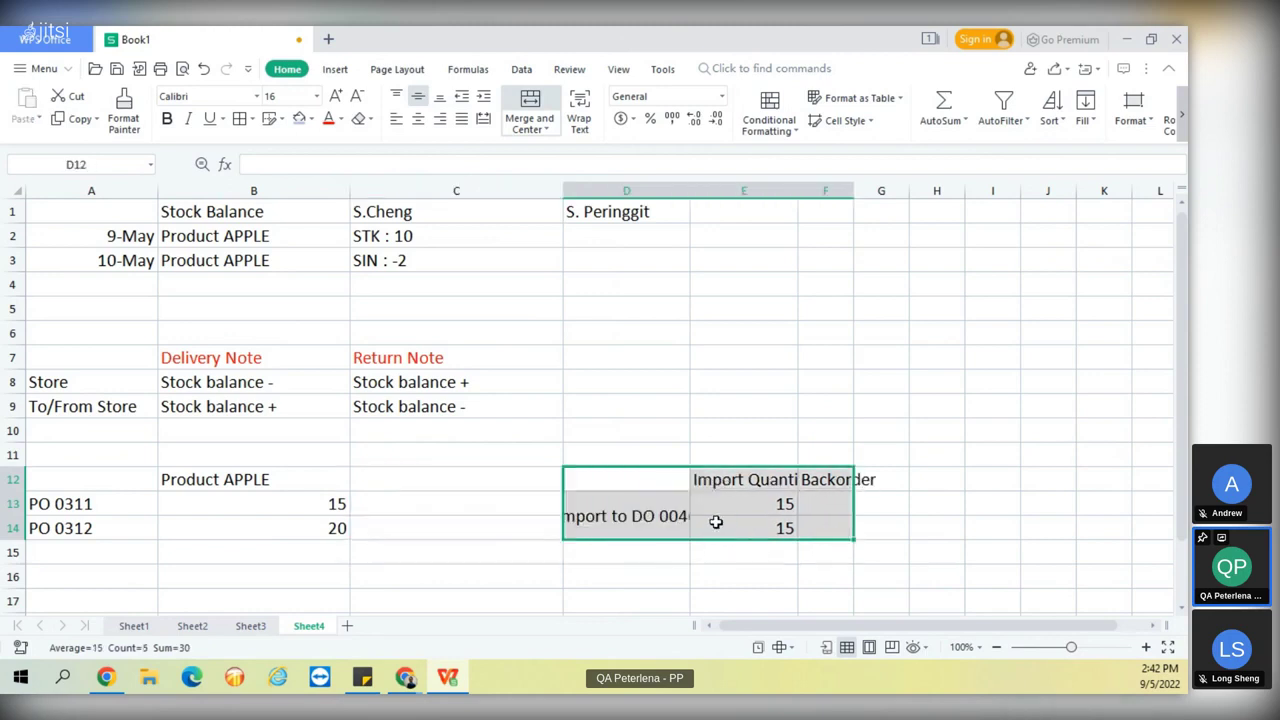
drag(690, 190, 759, 192)
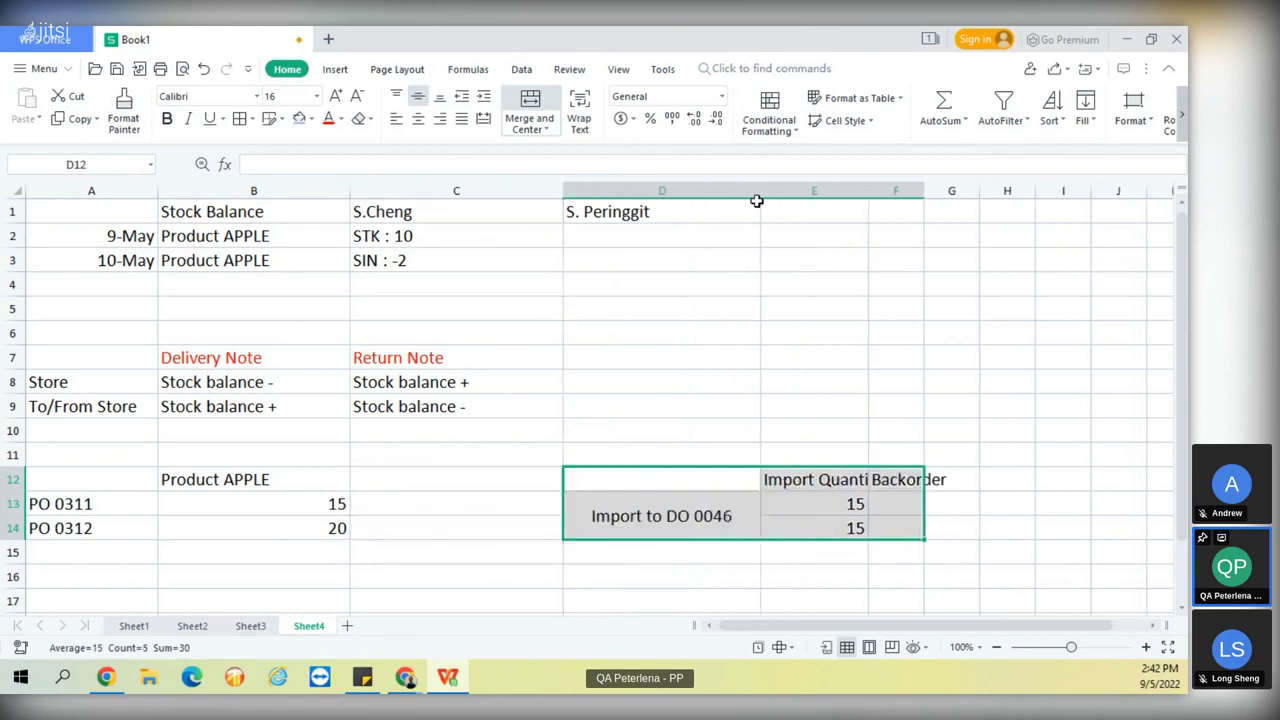
Move the Backorder heading from F12 to C12, beside Product APPLE.
click(891, 481)
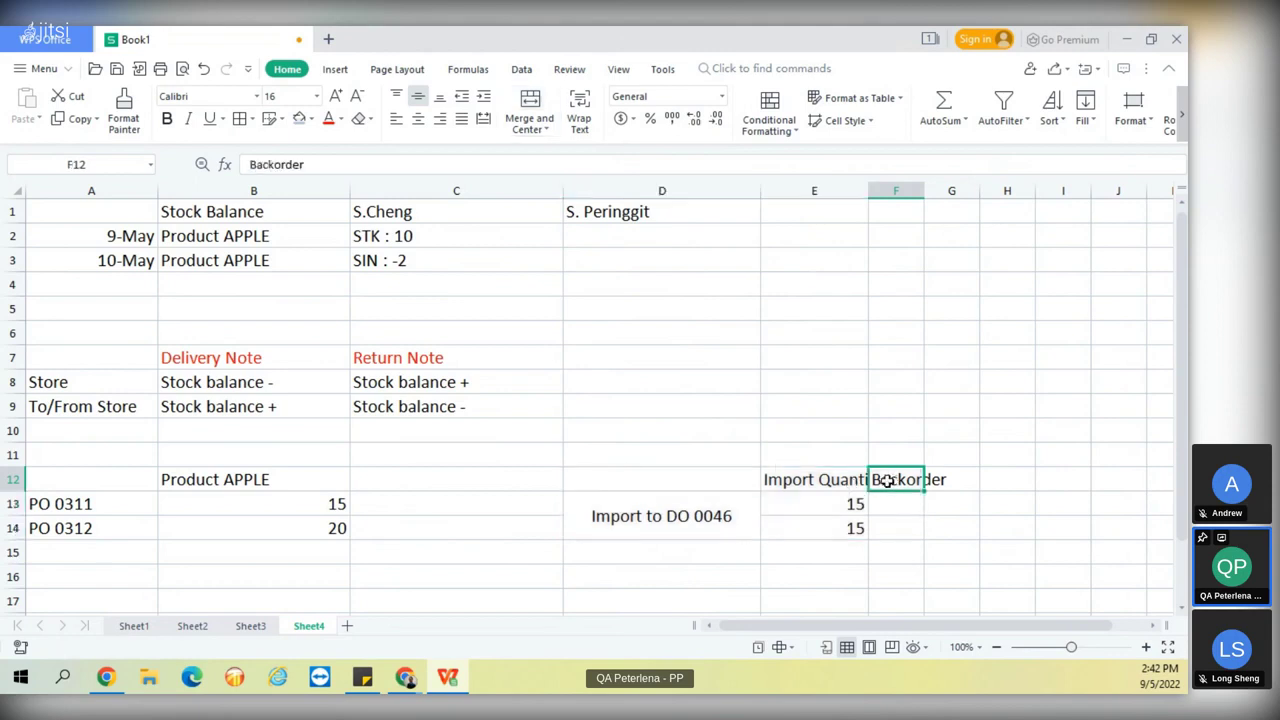
key(ctrl+c)
click(504, 479)
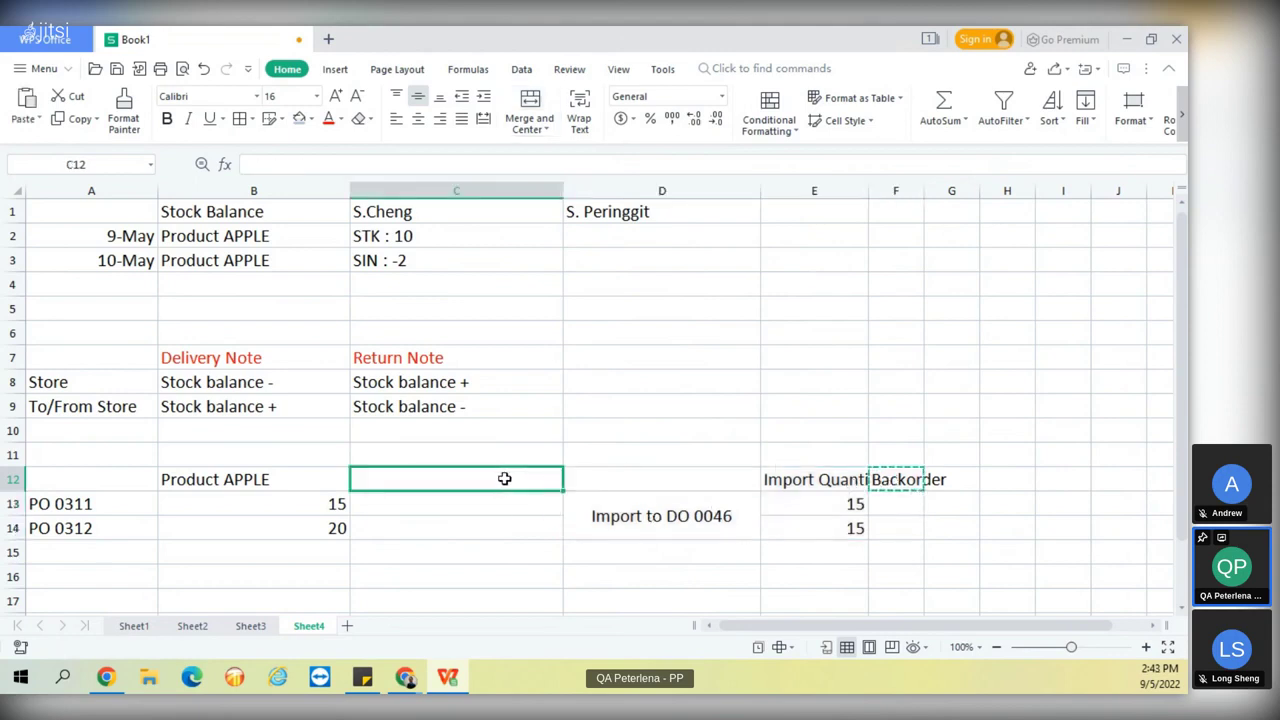
key(ctrl+v)
click(511, 555)
click(660, 517)
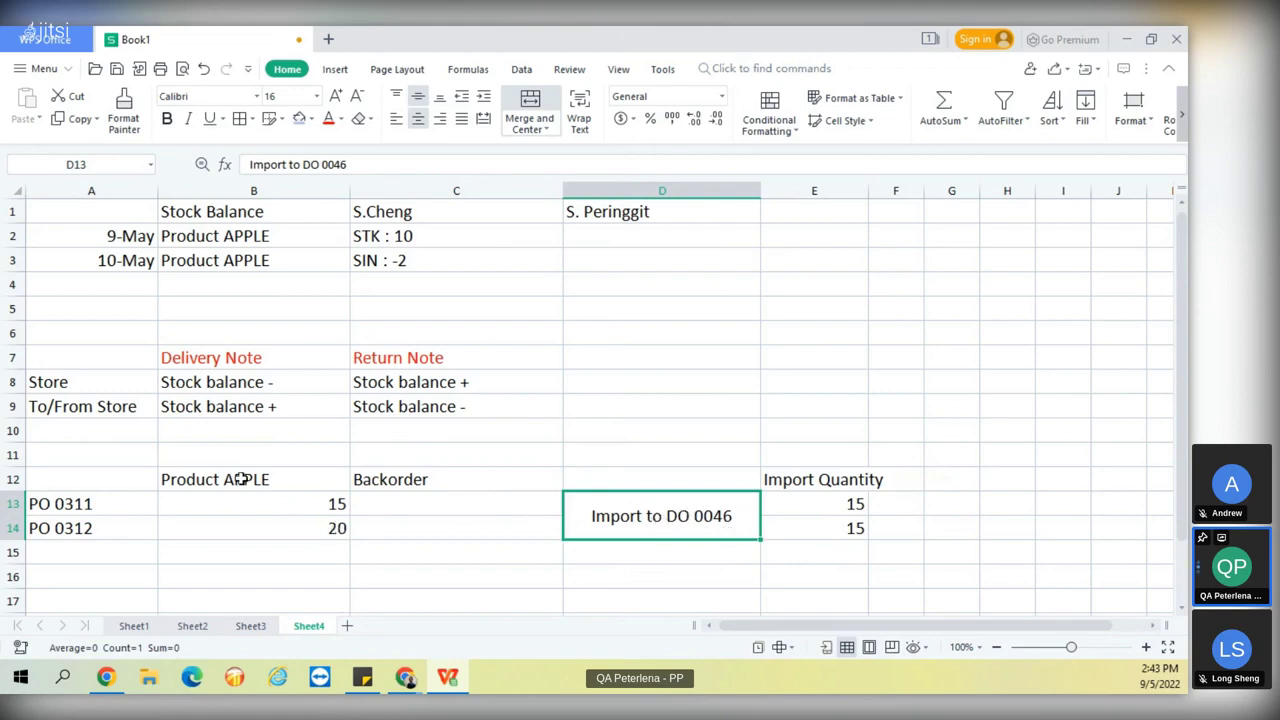
Enter a backorder quantity of 0 for PO 0311 in cell C13.
drag(114, 506, 251, 531)
click(711, 526)
click(426, 511)
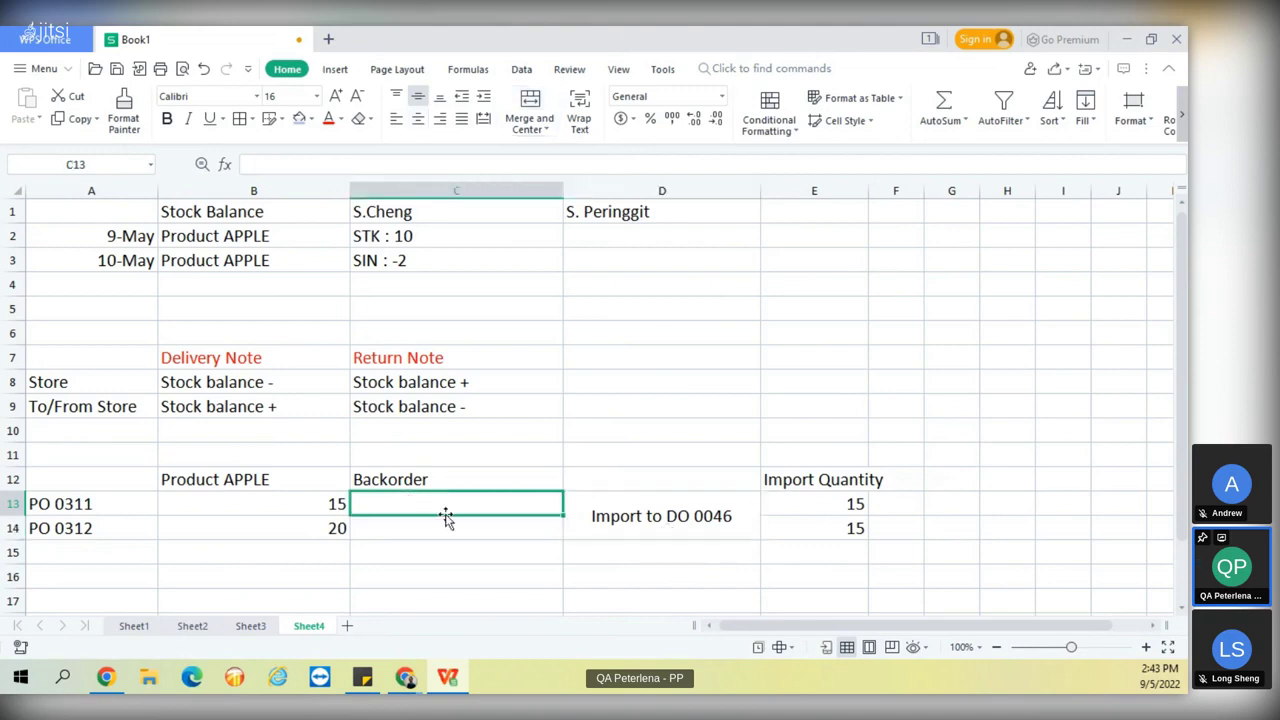
text(0.0)
key(Return)
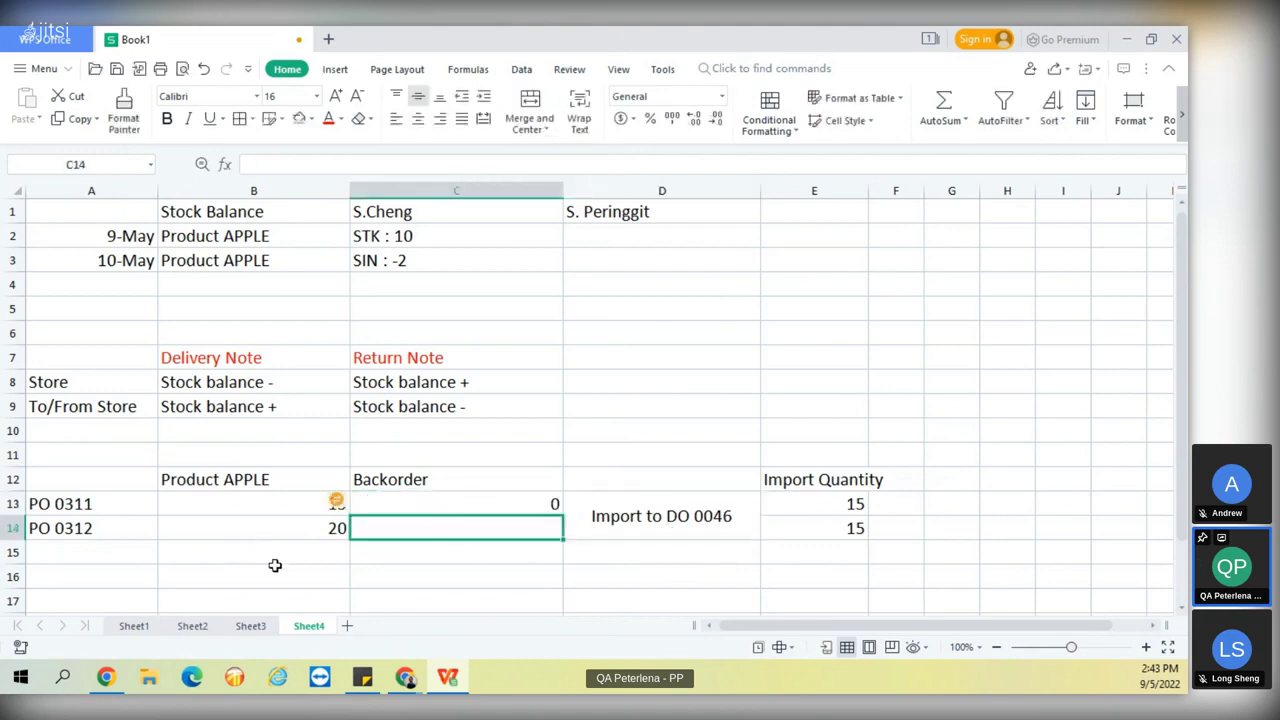
Enter a backorder quantity of 5 for PO 0312 in cell C14.
click(846, 536)
click(325, 528)
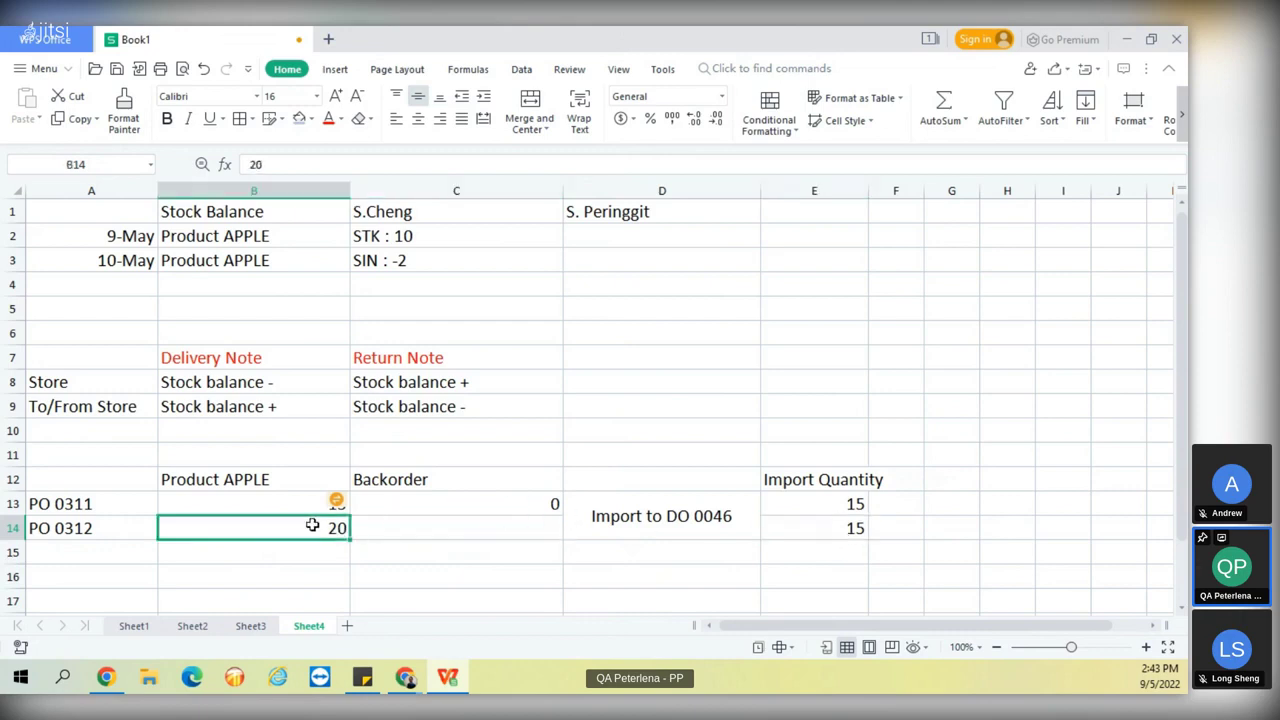
click(421, 535)
text(6)
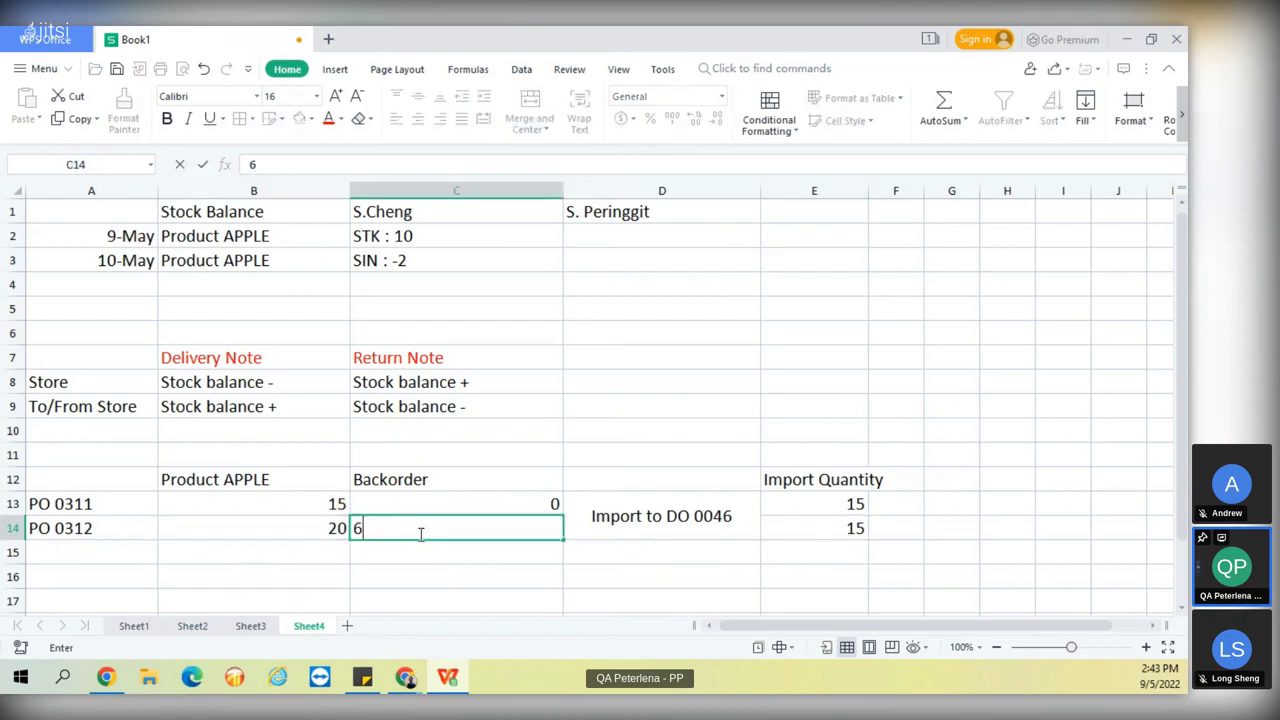
key(BackSpace)
text(5.0)
key(Return)
click(421, 532)
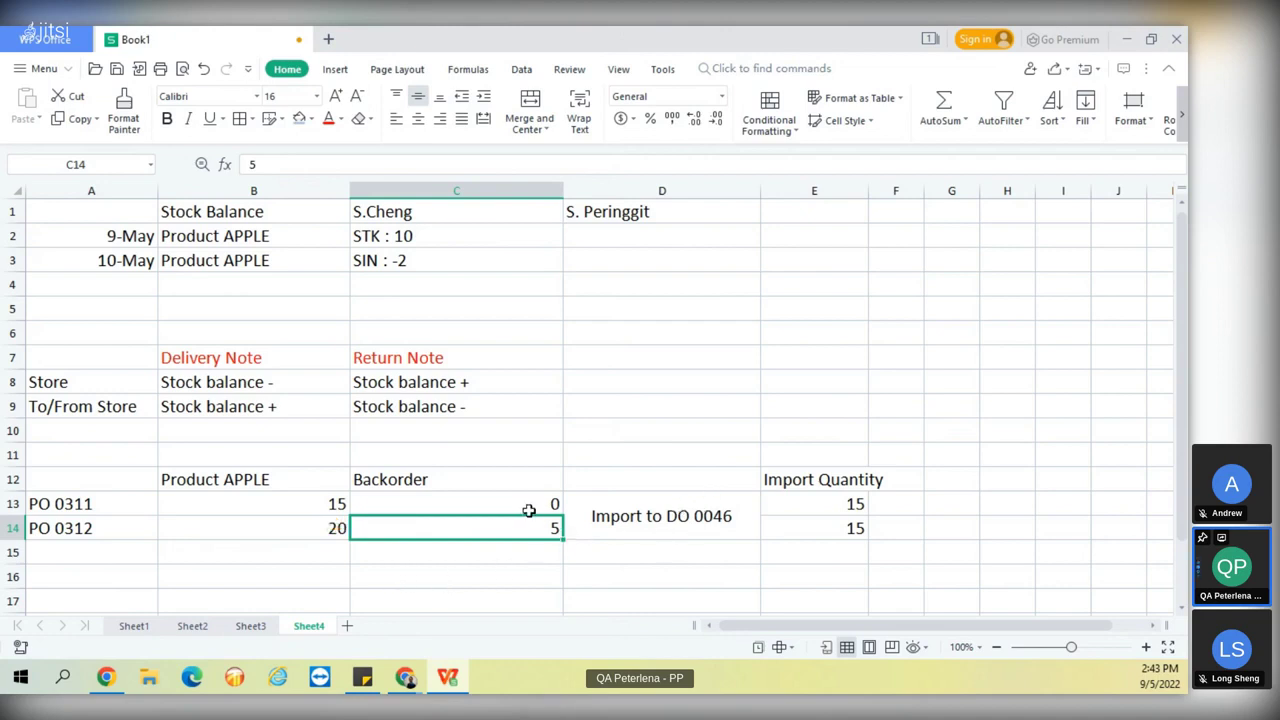
Review the backorder quantities in C13:C14 against their purchase orders PO 0311 and PO 0312.
drag(528, 508, 528, 521)
click(104, 532)
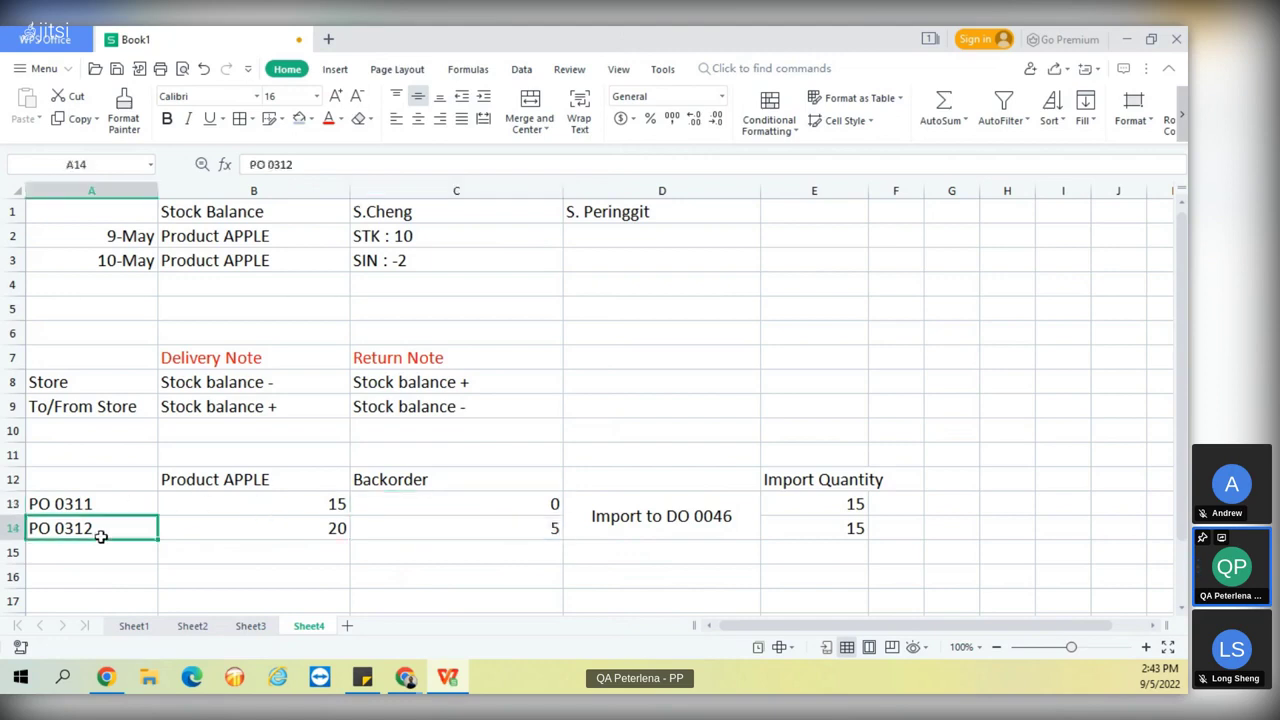
click(98, 505)
click(100, 526)
click(448, 506)
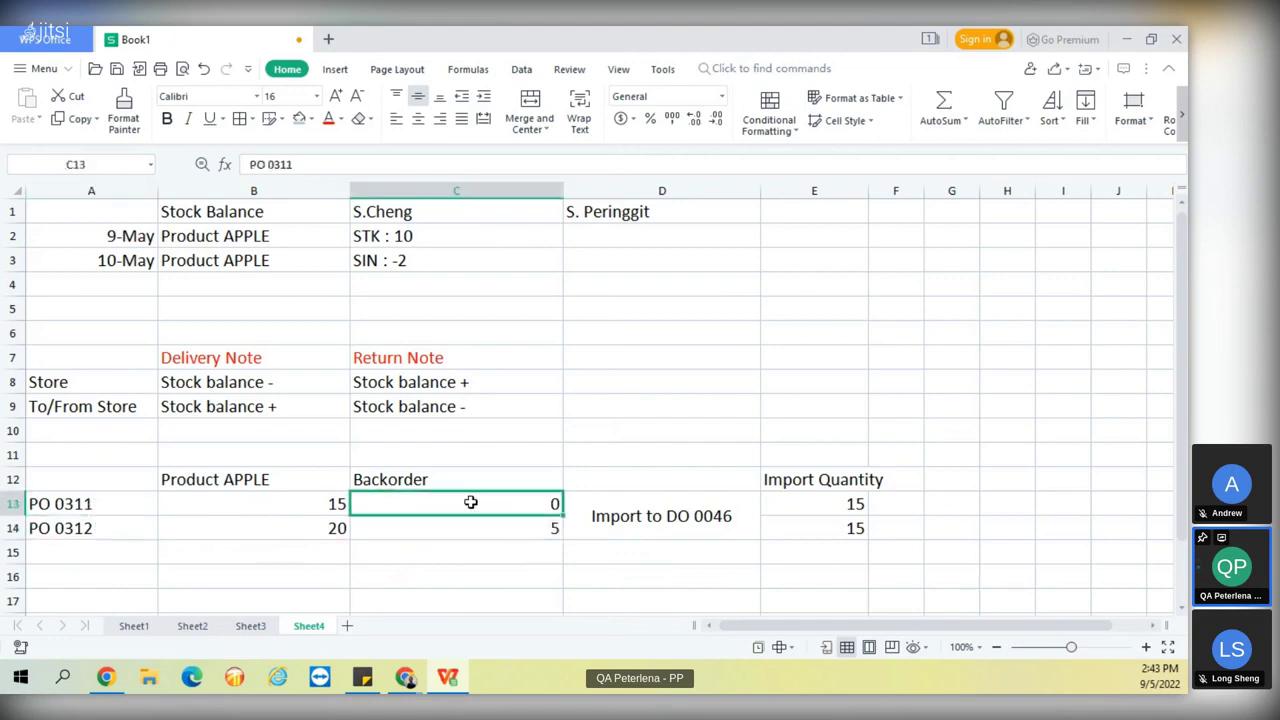
click(80, 506)
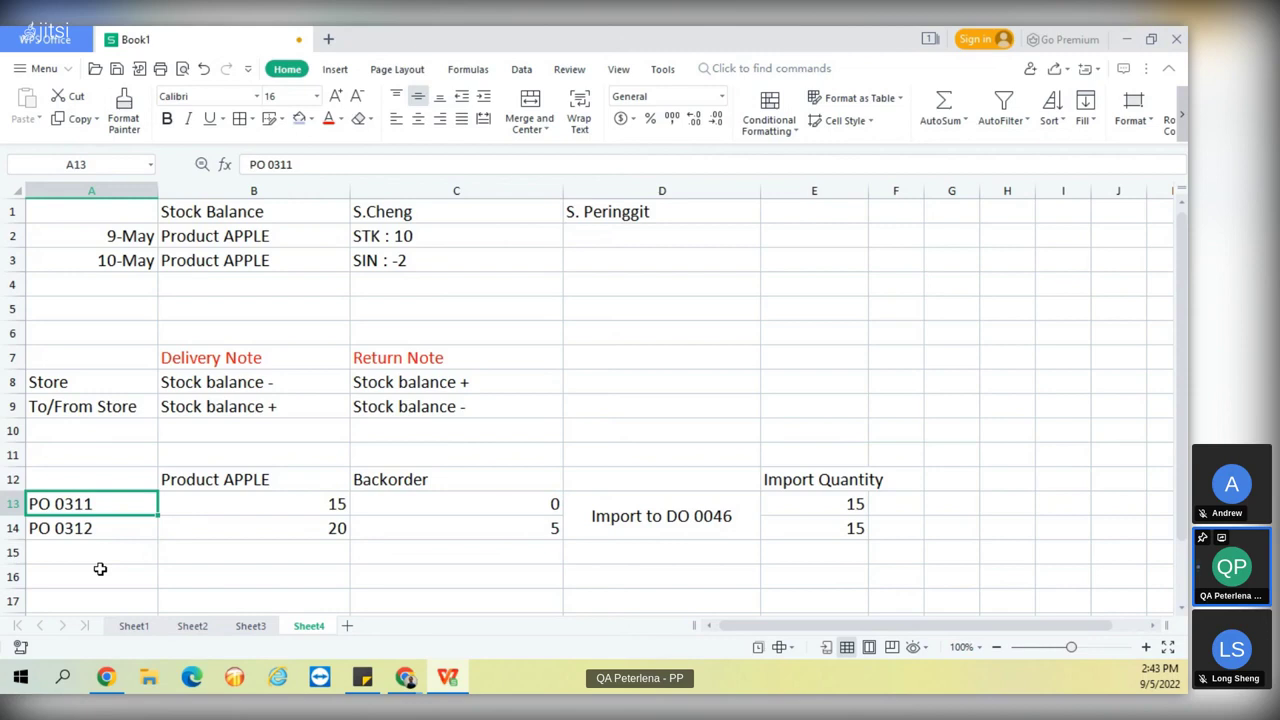
click(478, 527)
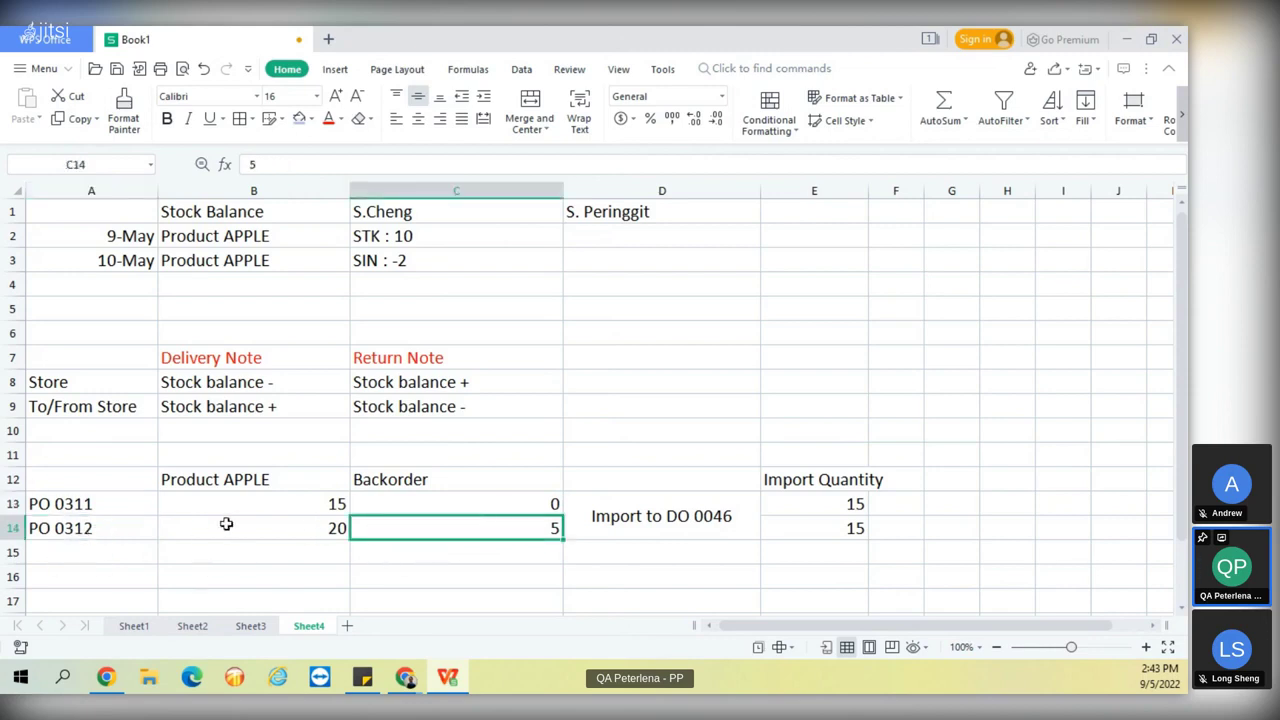
click(230, 483)
click(113, 534)
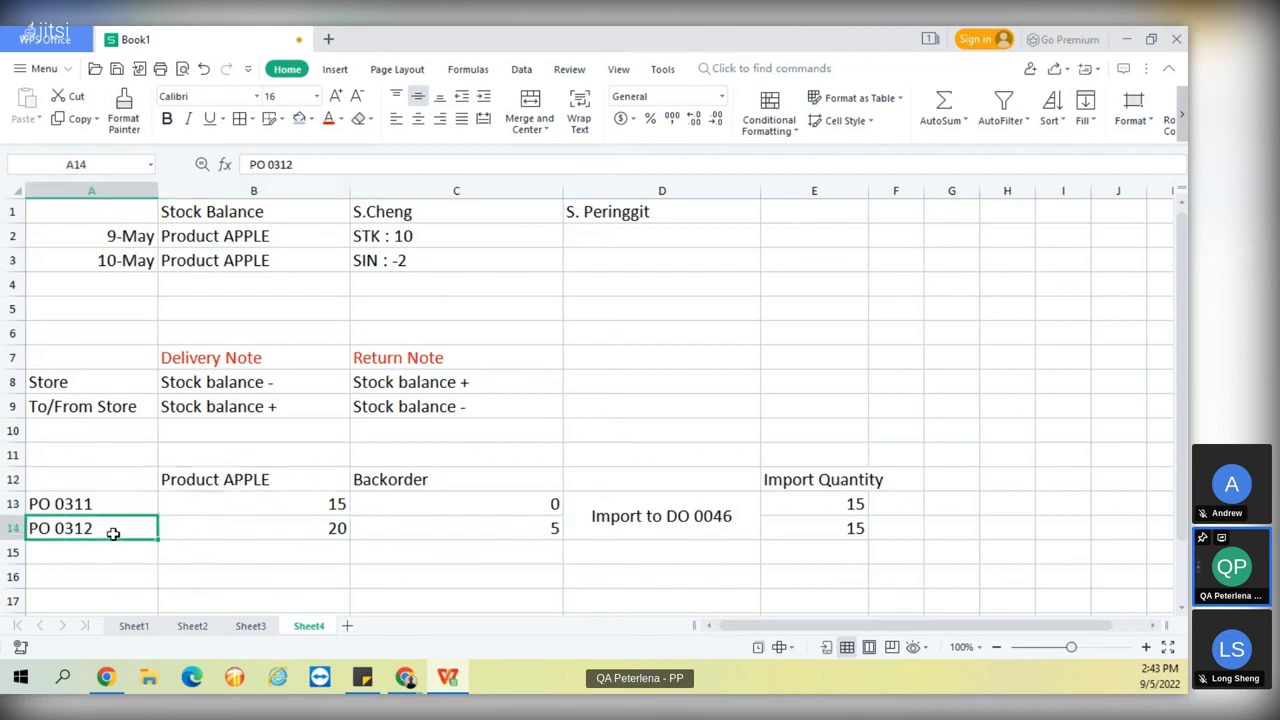
Copy the purchase order table A12:E14 from Sheet4 into Sheet5, labelling the orders PO 01 and PO 02.
click(471, 546)
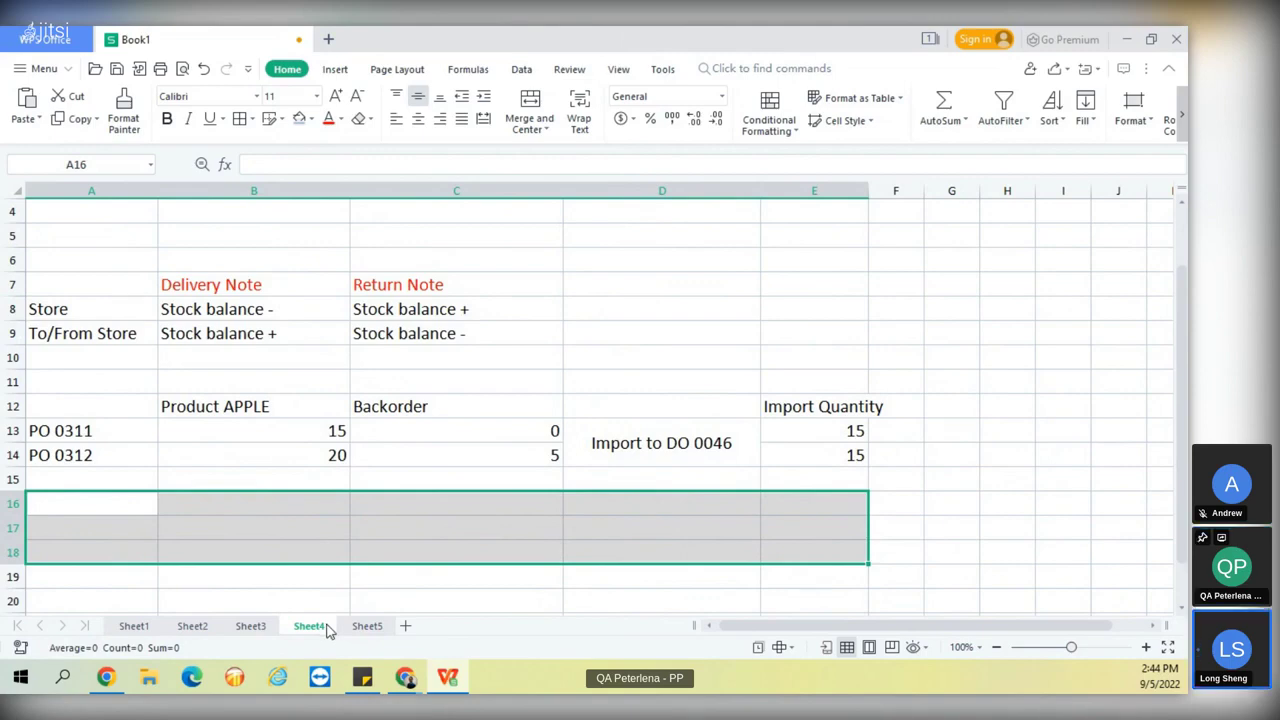
drag(131, 406, 828, 444)
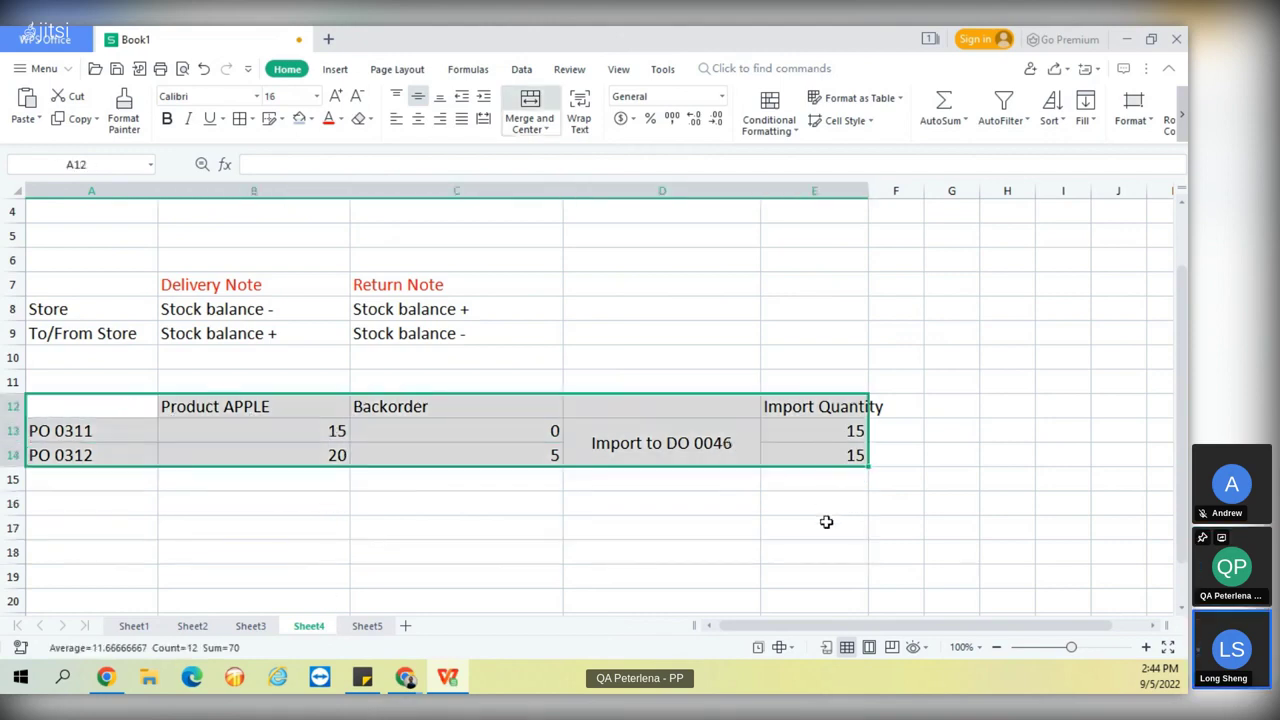
click(370, 626)
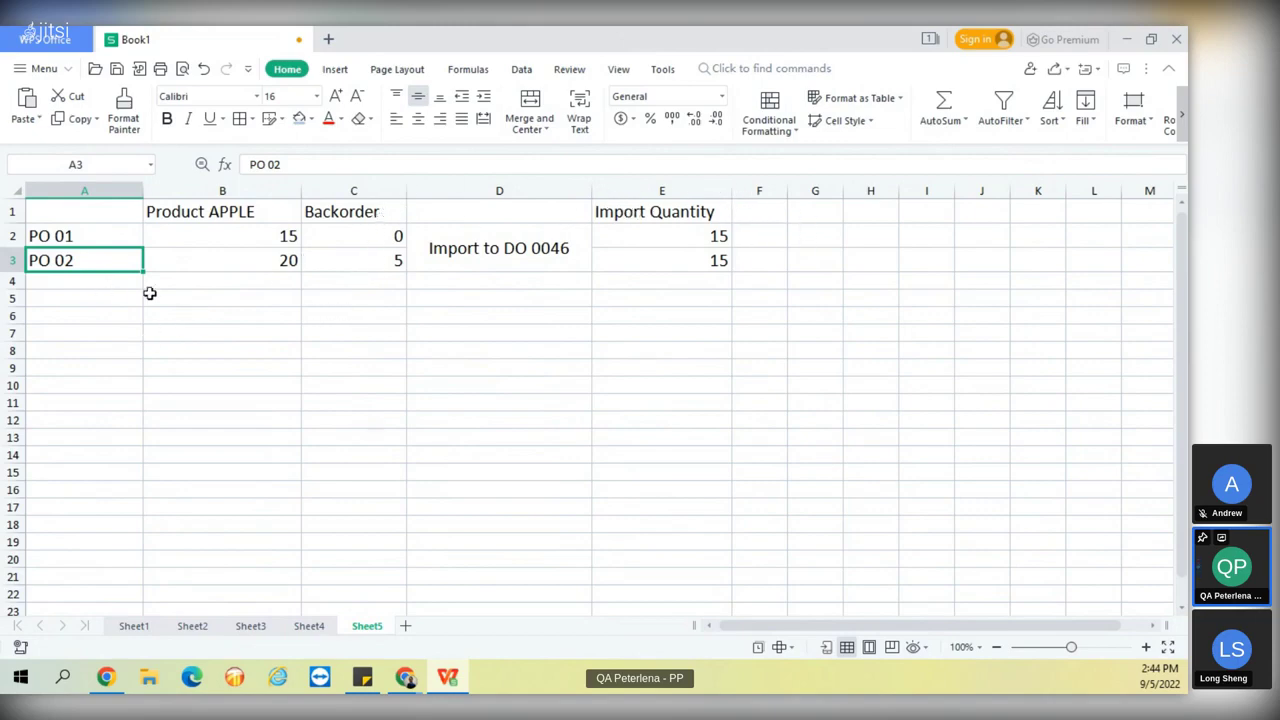
Insert one column after Product APPLE on Sheet5 and enter the heading Berry in C1.
click(262, 211)
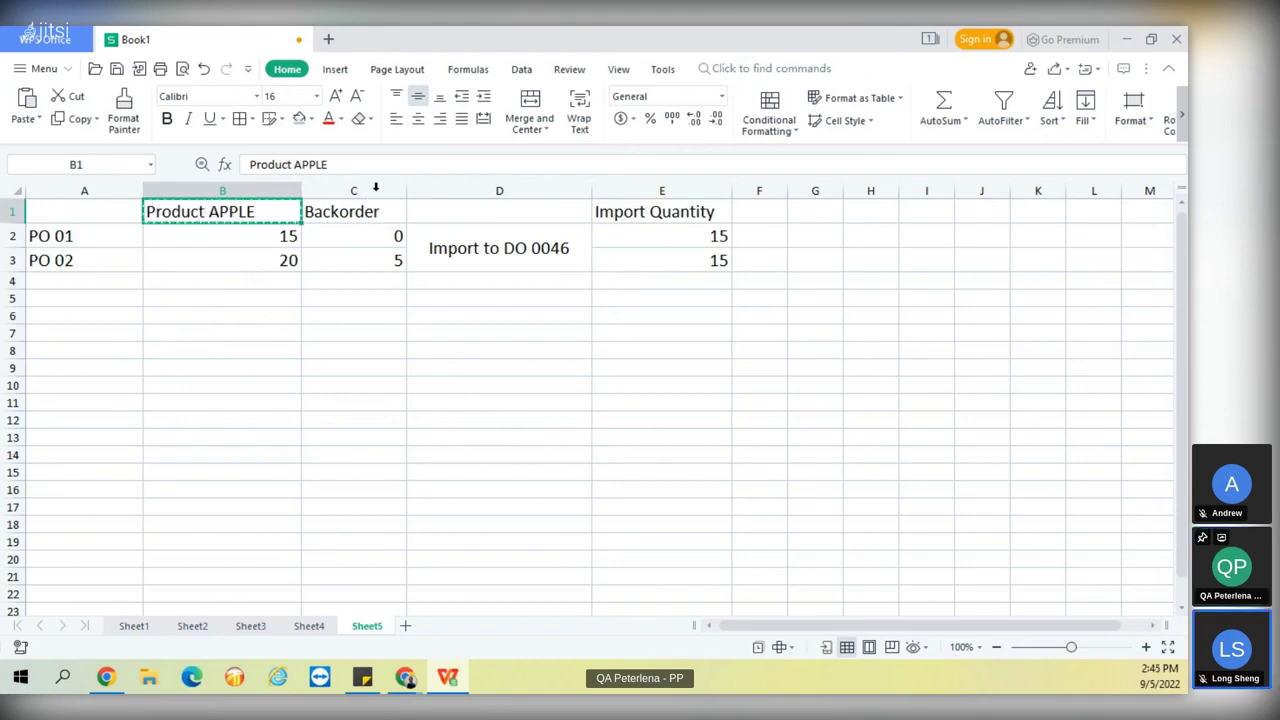
key(ctrl+c)
right_click(270, 193)
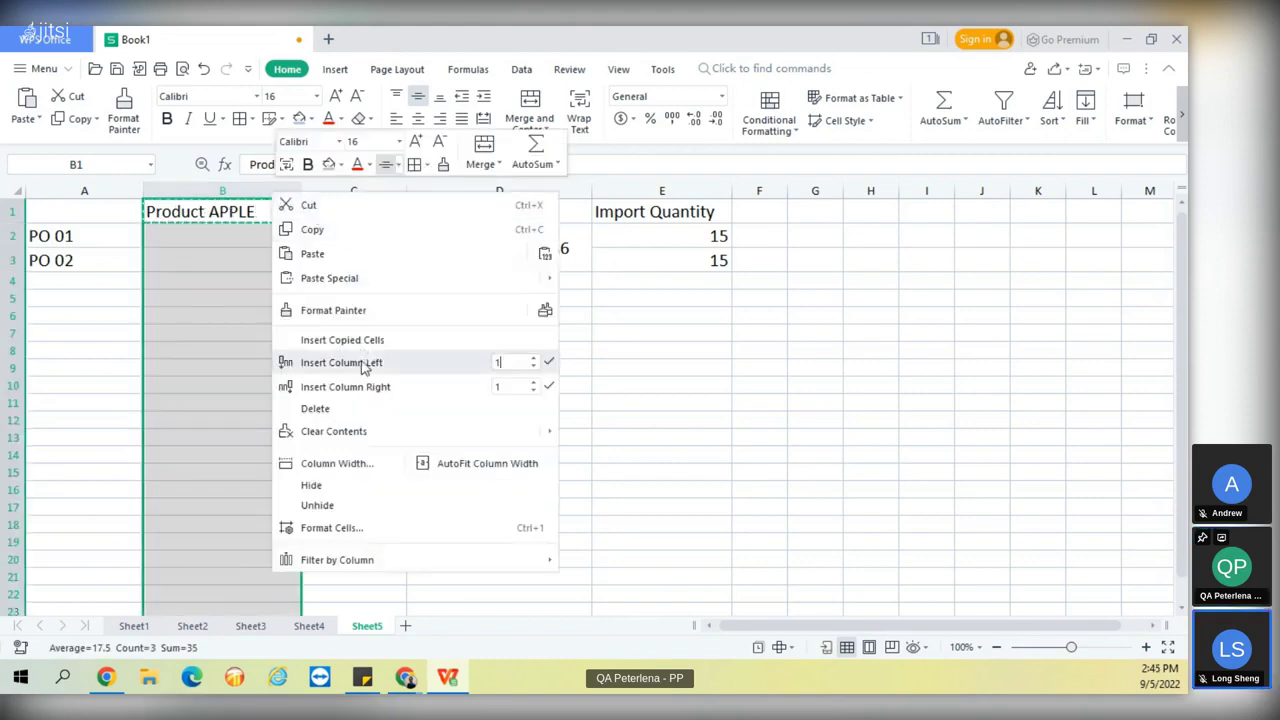
click(500, 385)
double_click(350, 213)
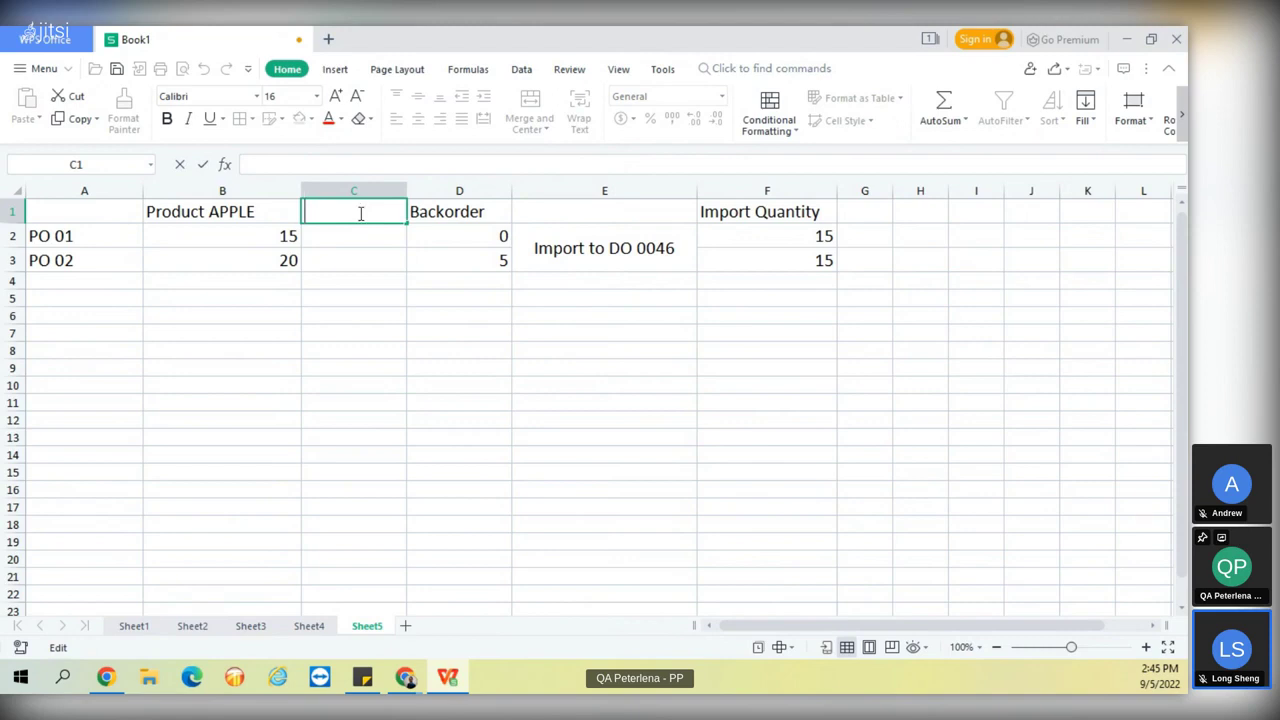
text(Berry)
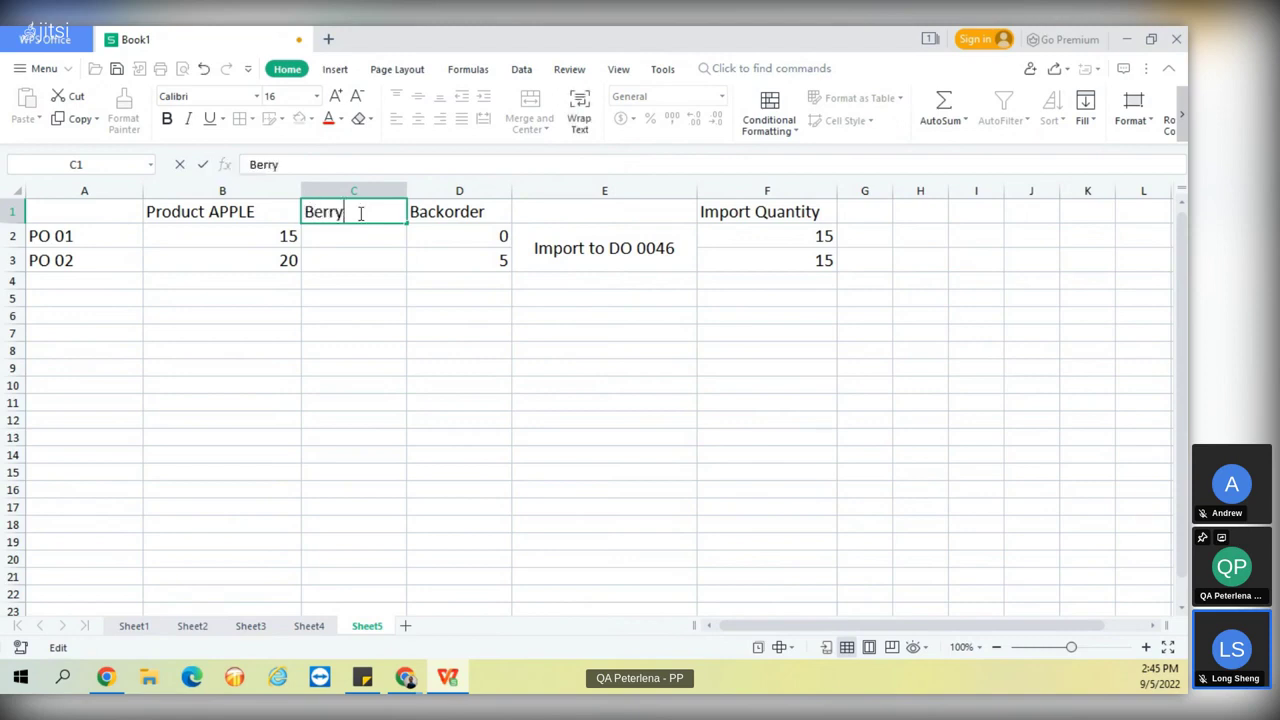
Replace the Product APPLE heading in B1 with Apple and narrow column B to fit.
click(266, 217)
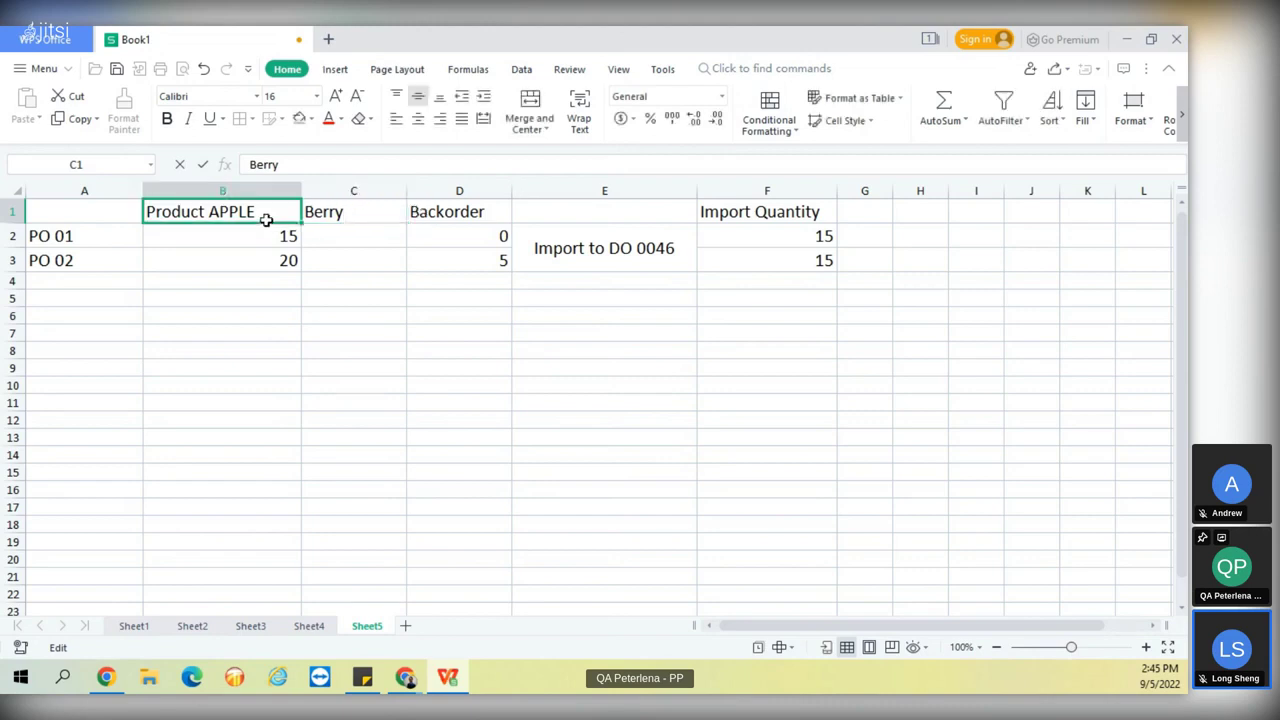
double_click(271, 214)
drag(271, 214, 83, 208)
text(Apple)
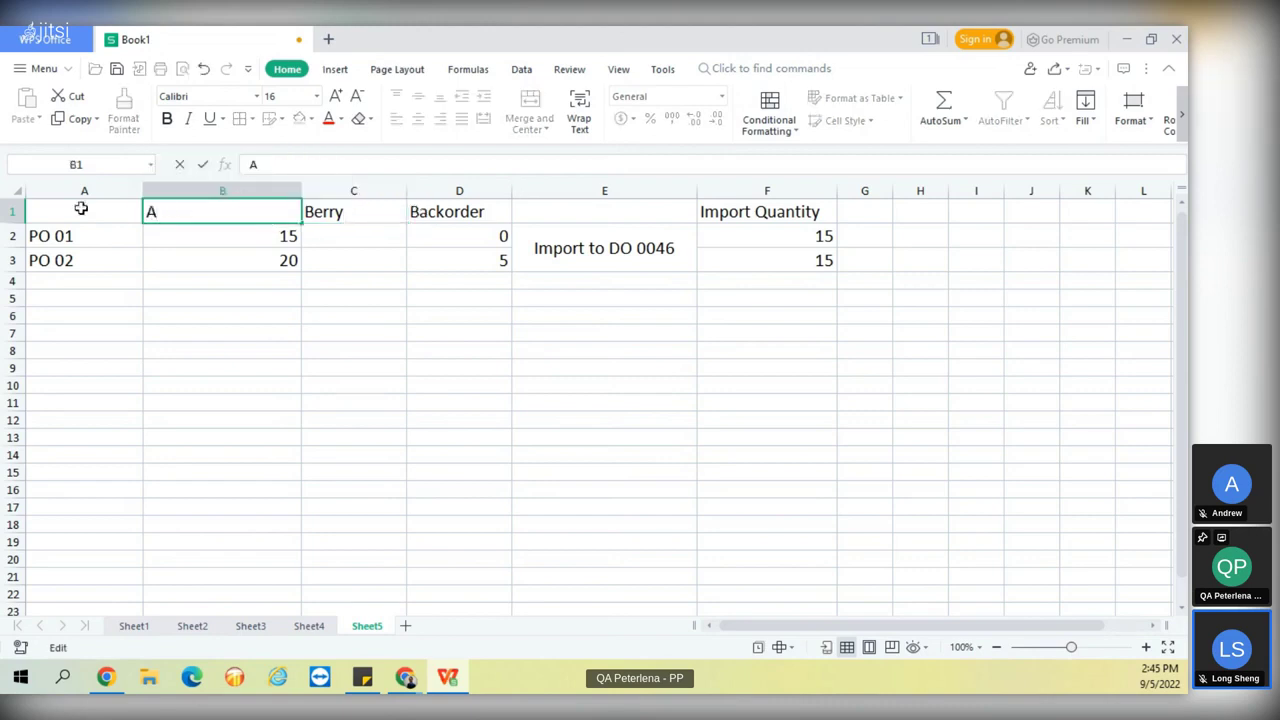
key(Return)
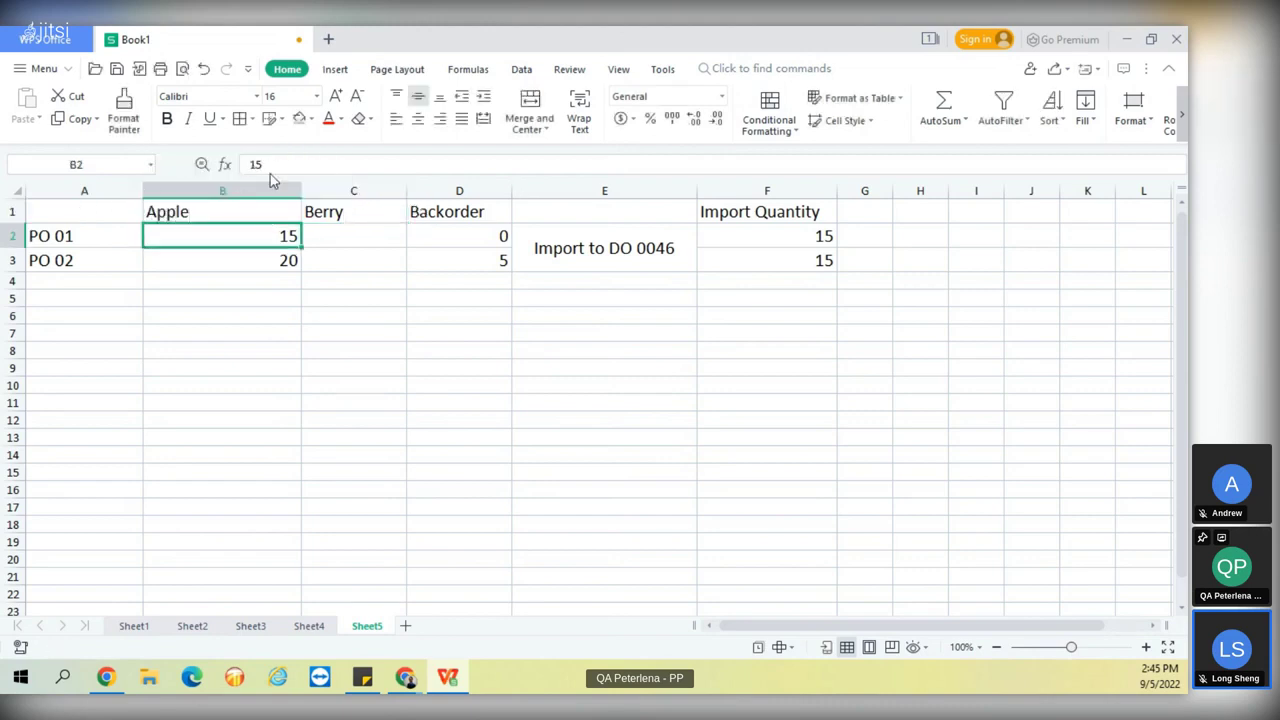
drag(301, 190, 222, 190)
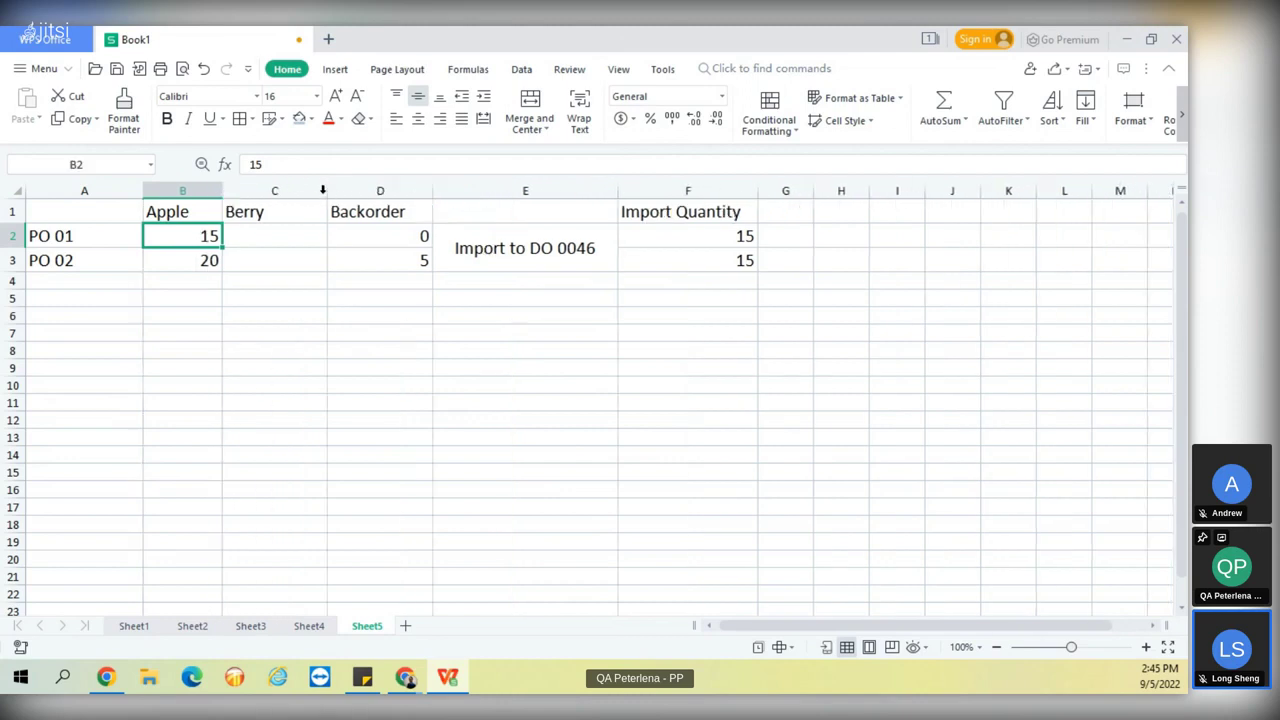
Clear the backorder and import contents in D1:F3 and enter the heading Coco in D1.
drag(345, 209, 704, 271)
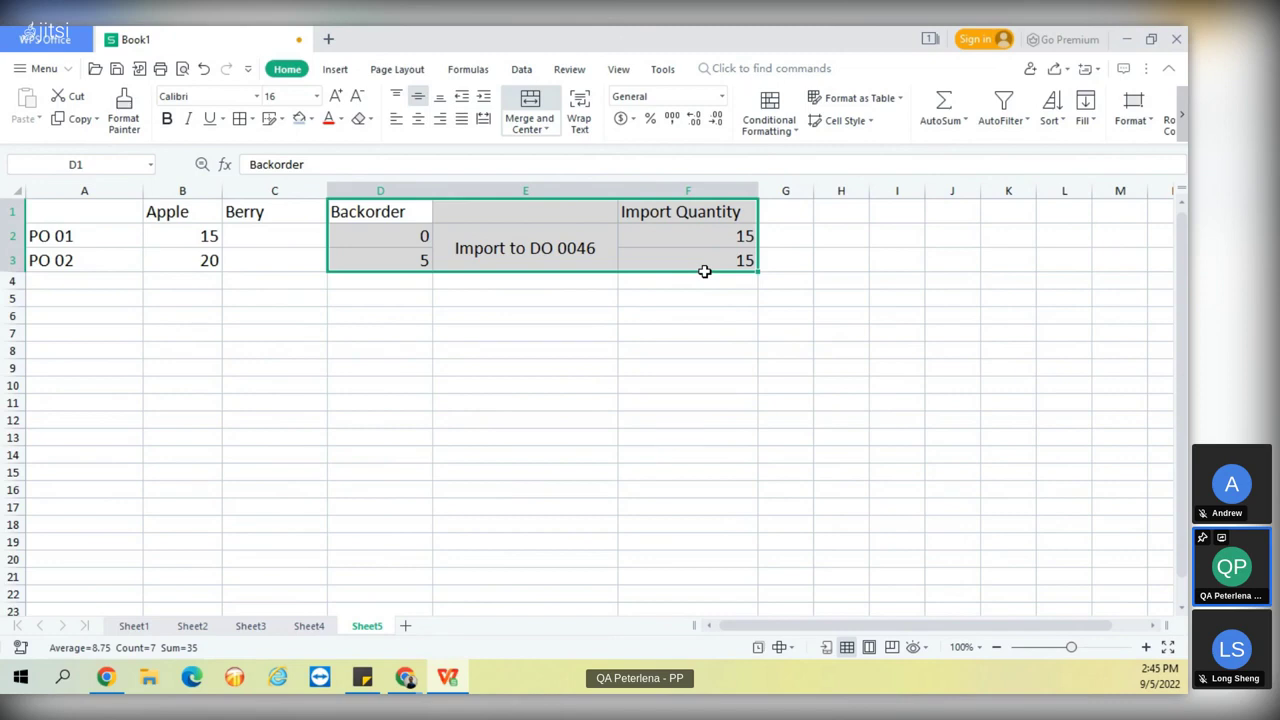
key(ctrl+z)
click(372, 220)
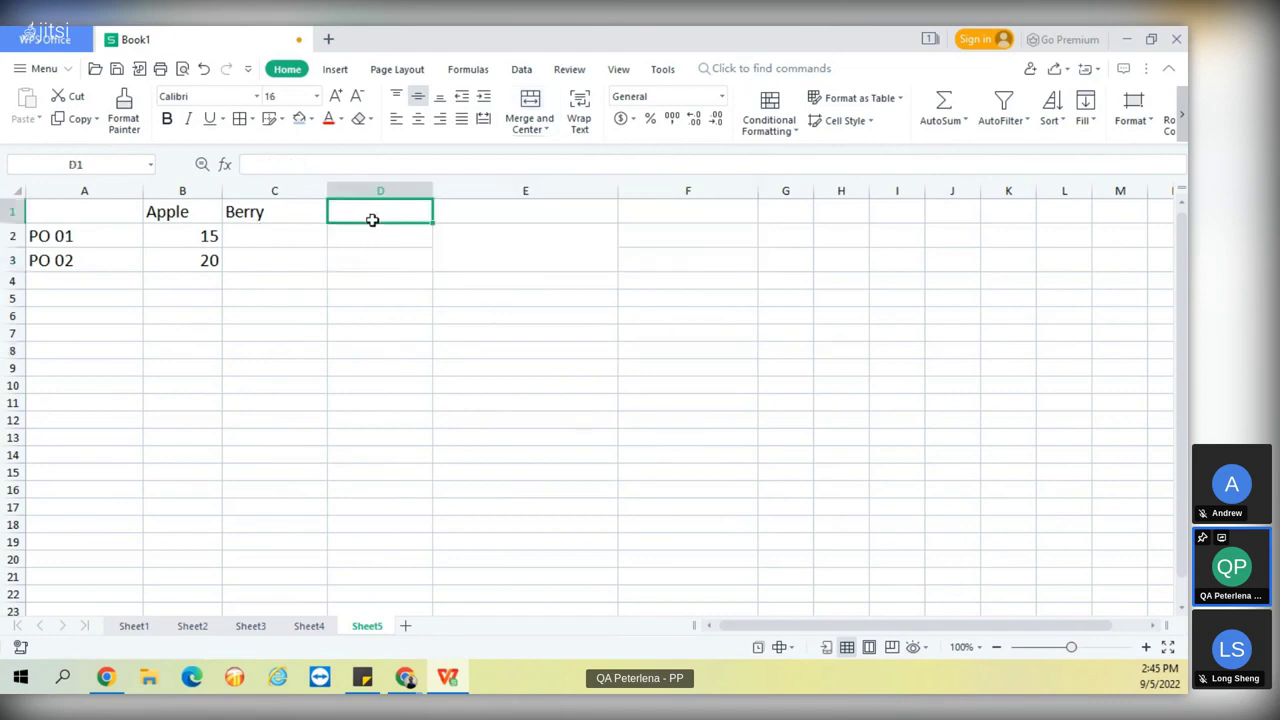
text(Ch)
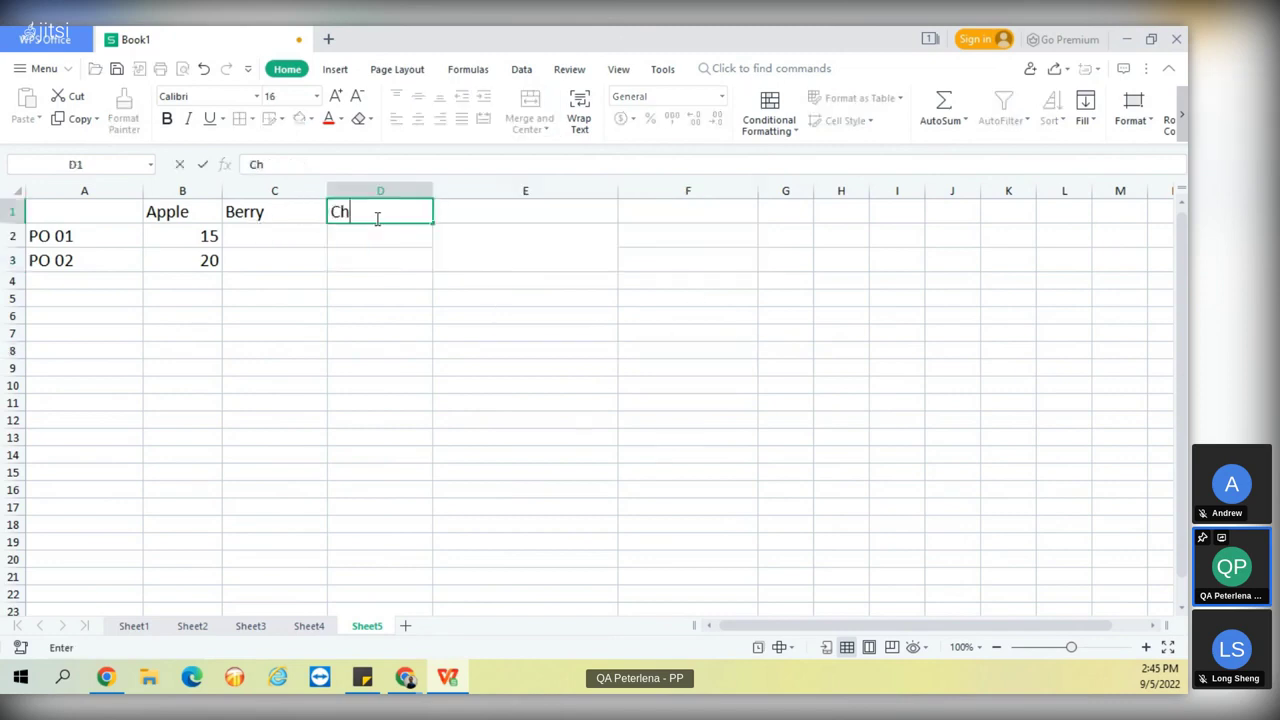
key(BackSpace)
text(oco)
Enter the order quantities: Berry 15 and Coco 15 for PO 01, Berry 15 and Coco 25 for PO 02.
click(267, 236)
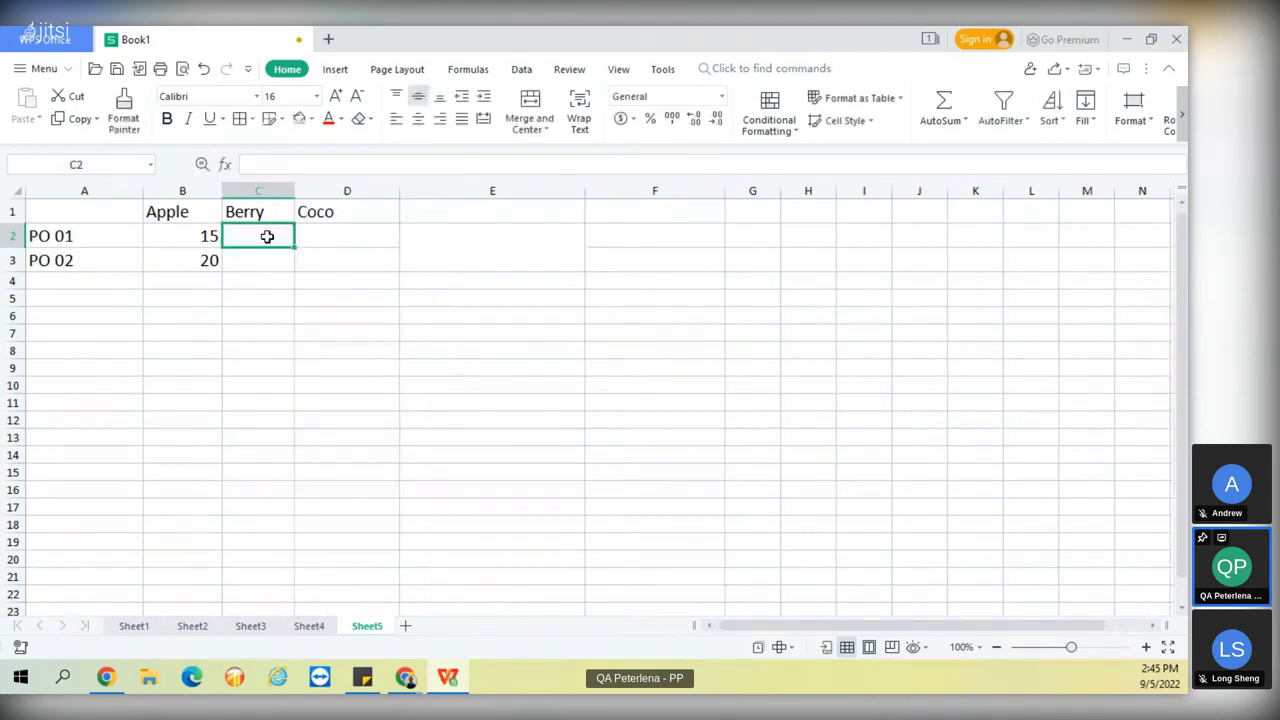
text(15)
key(Tab)
text(15)
click(257, 268)
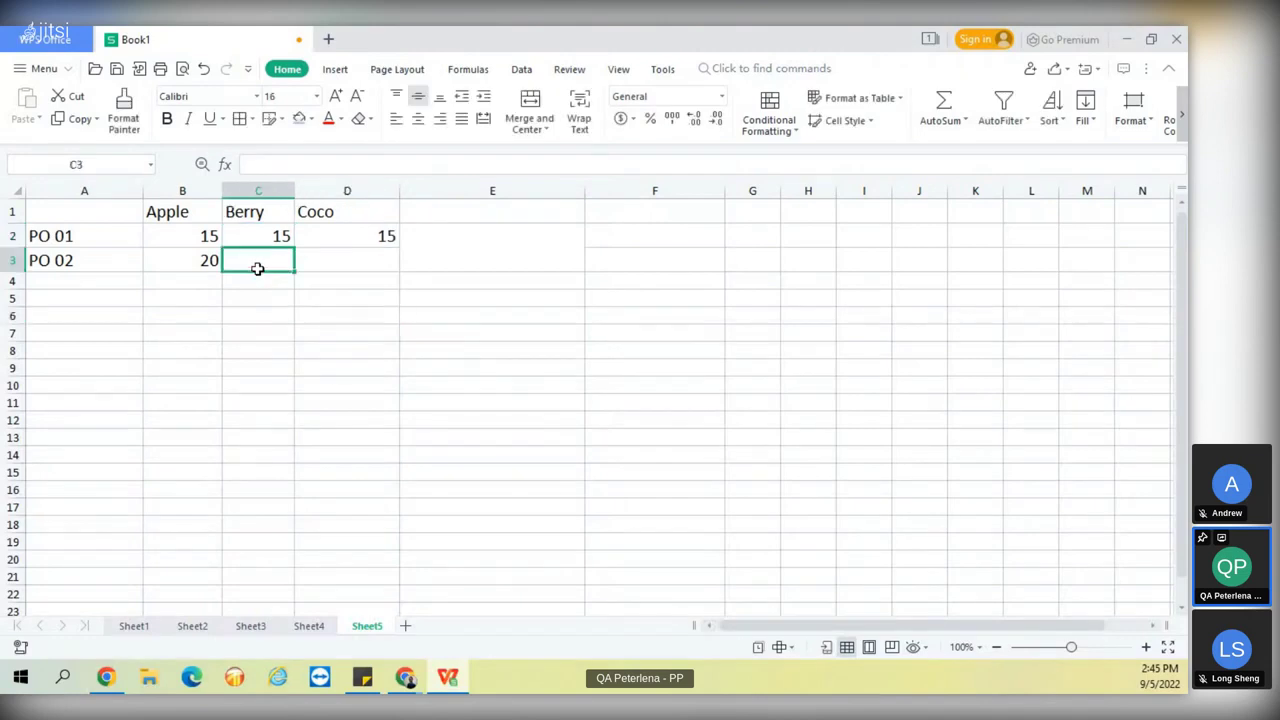
text(15)
click(343, 262)
text(25)
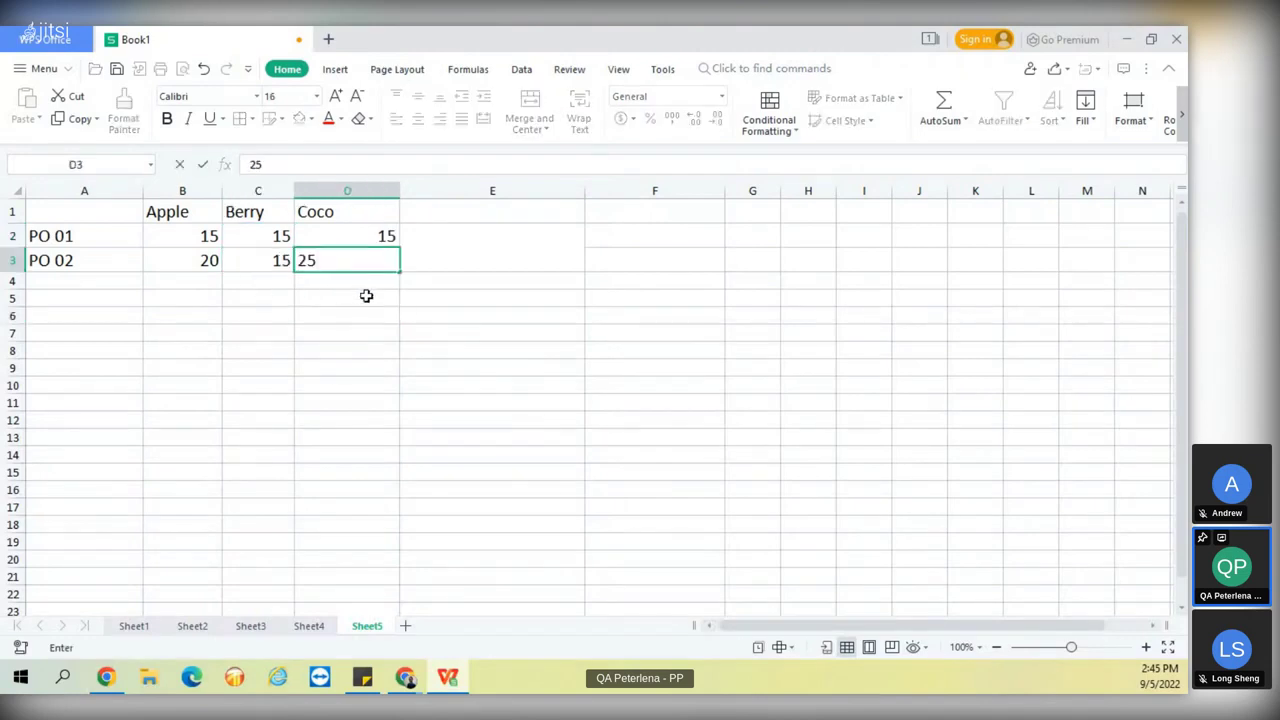
key(Return)
Enter the label Import to DO01 in cell A6, below the purchase order table.
drag(490, 262, 488, 240)
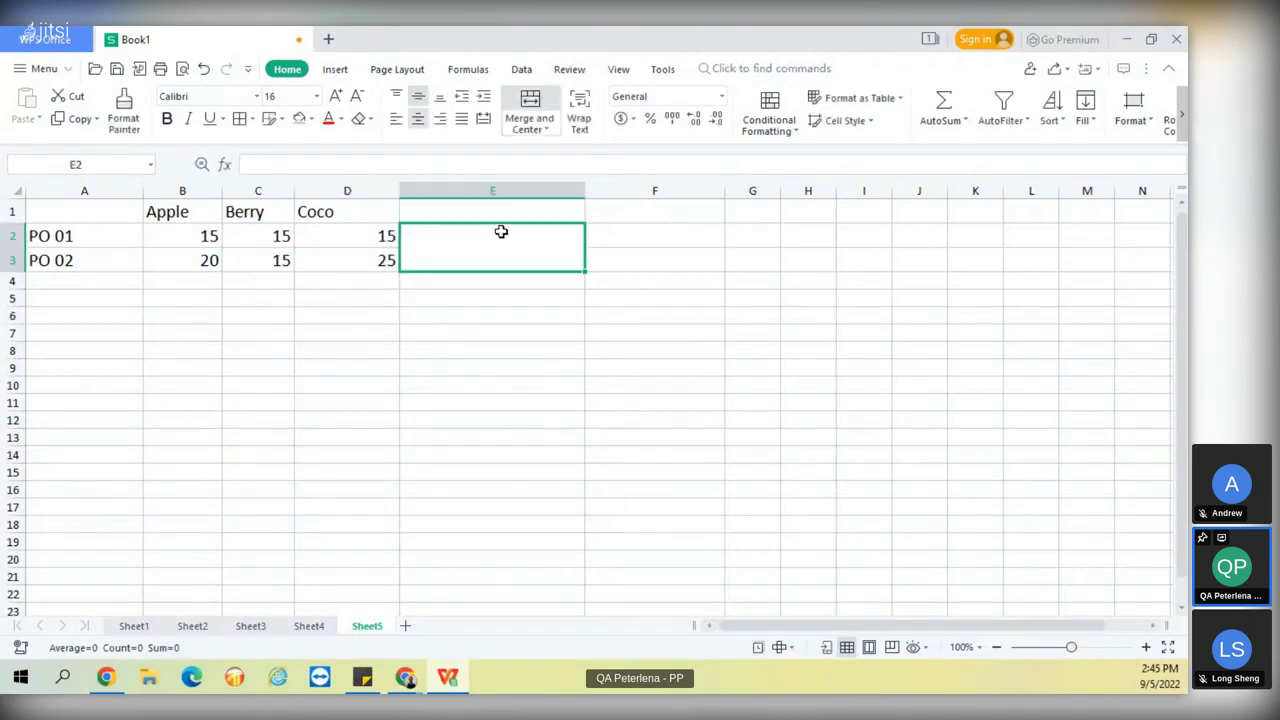
click(481, 313)
click(86, 311)
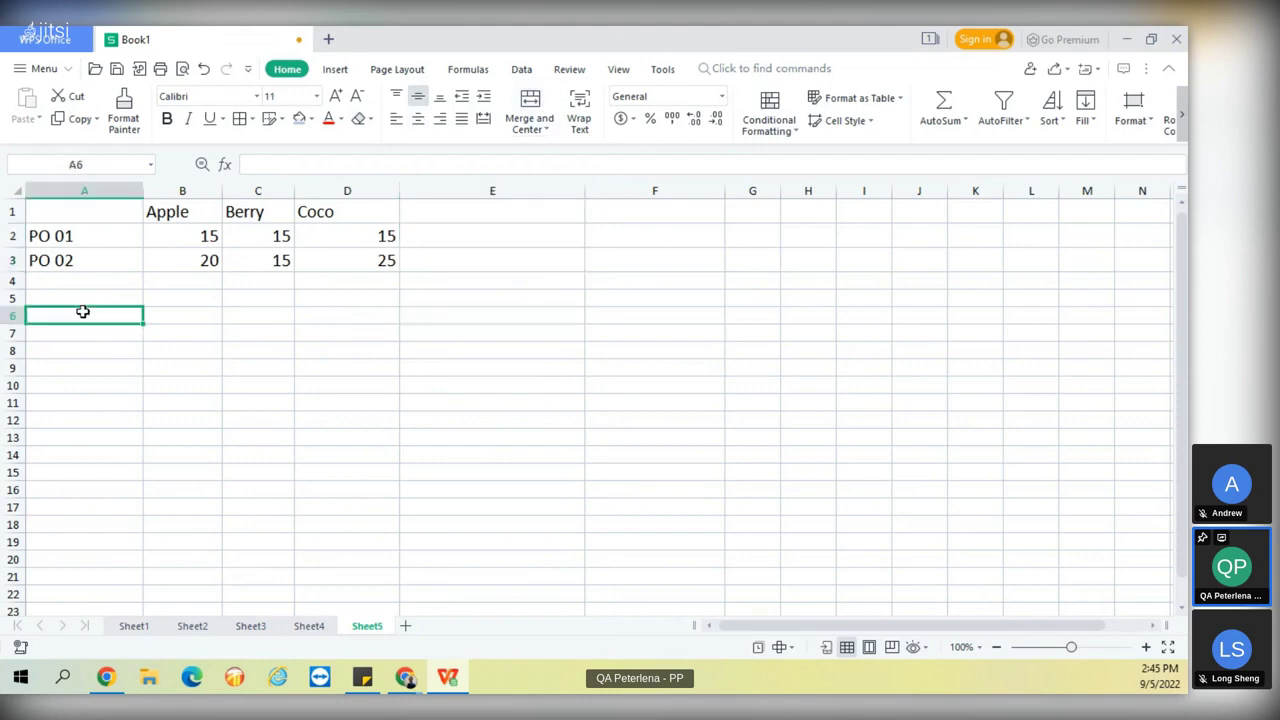
text(Impo)
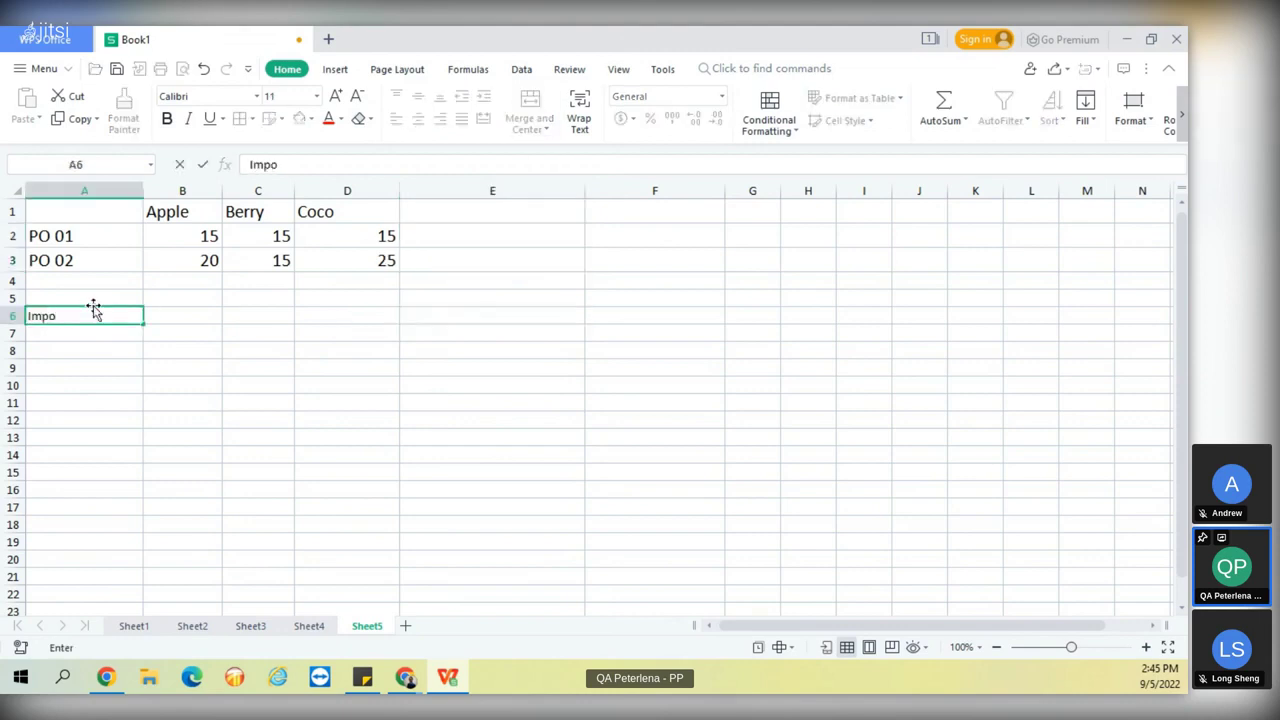
text(rt to DO01)
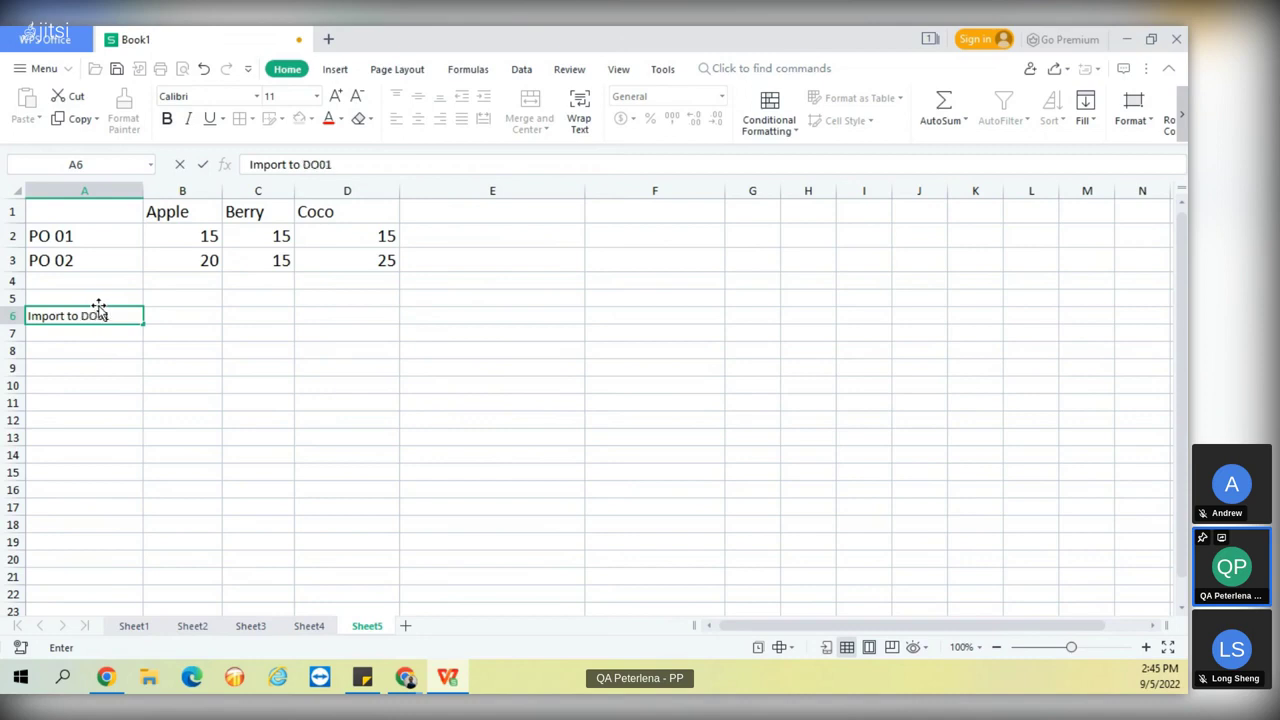
click(157, 343)
Set the font size of all cells on Sheet5 to 16.
click(98, 314)
click(12, 190)
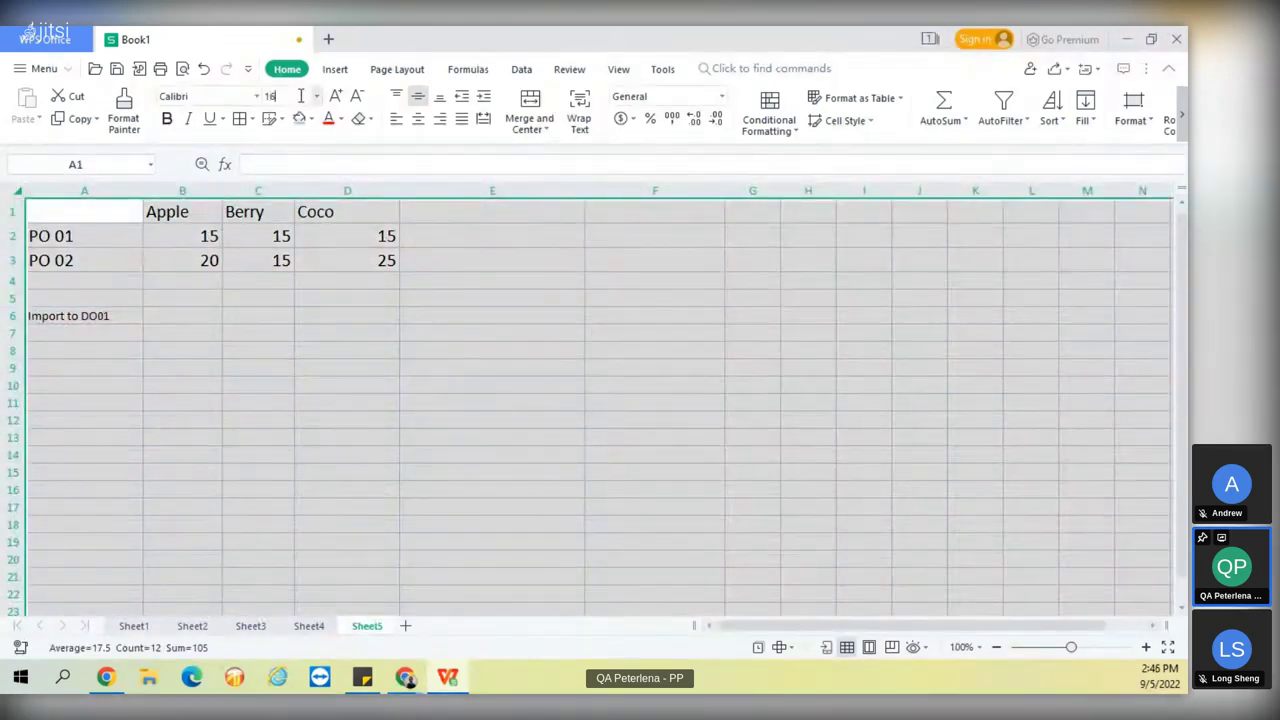
key(Return)
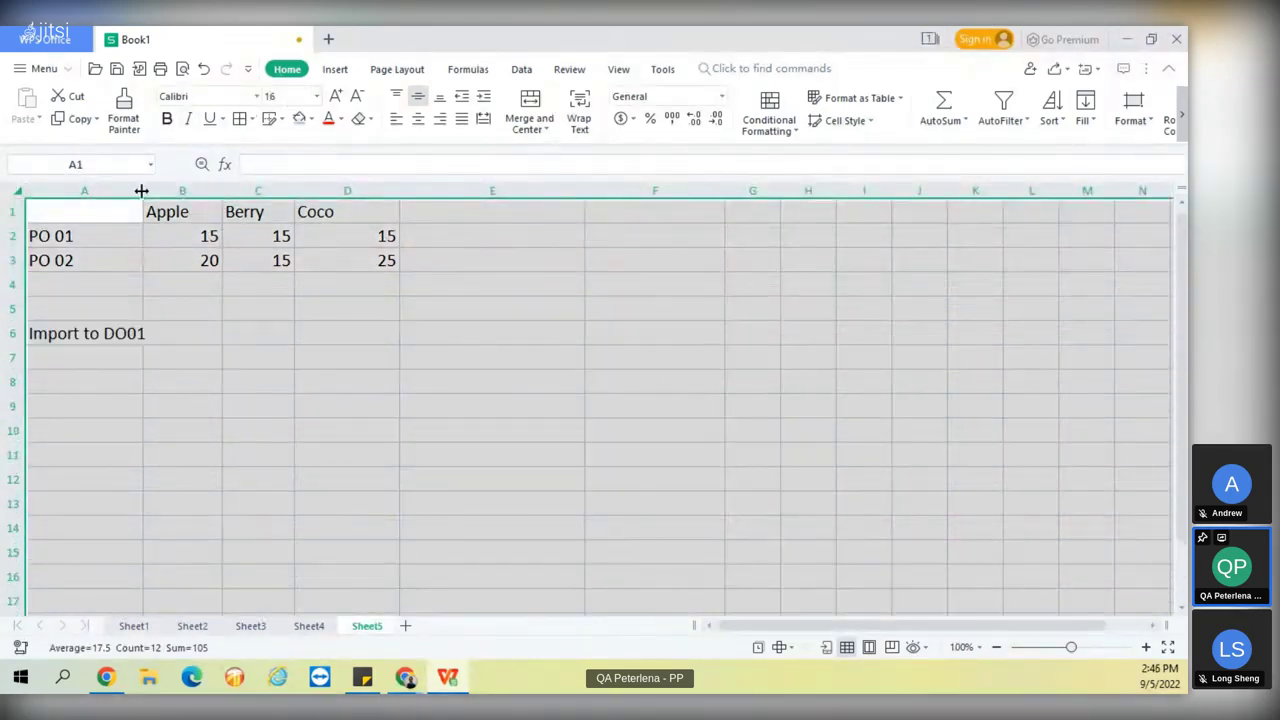
Widen the columns to a uniform width and apply all borders to the purchase-order table in A1:D3.
drag(141, 190, 560, 262)
click(403, 409)
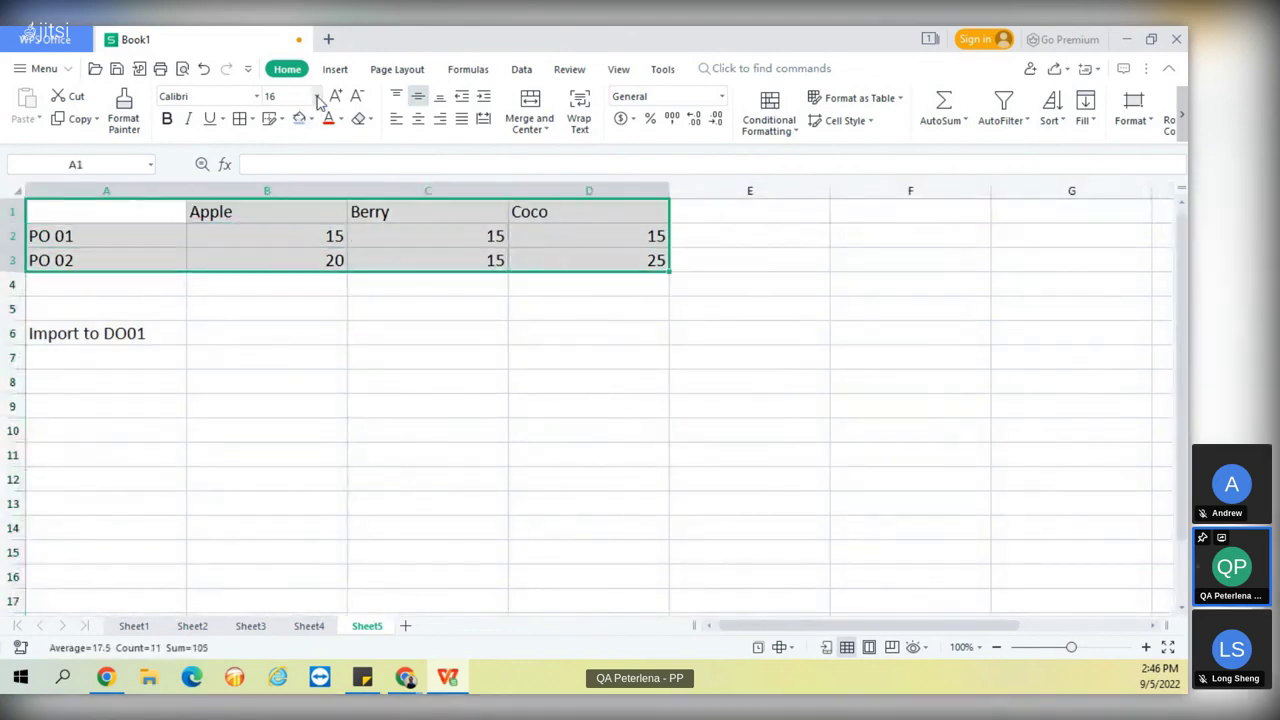
click(239, 118)
click(246, 323)
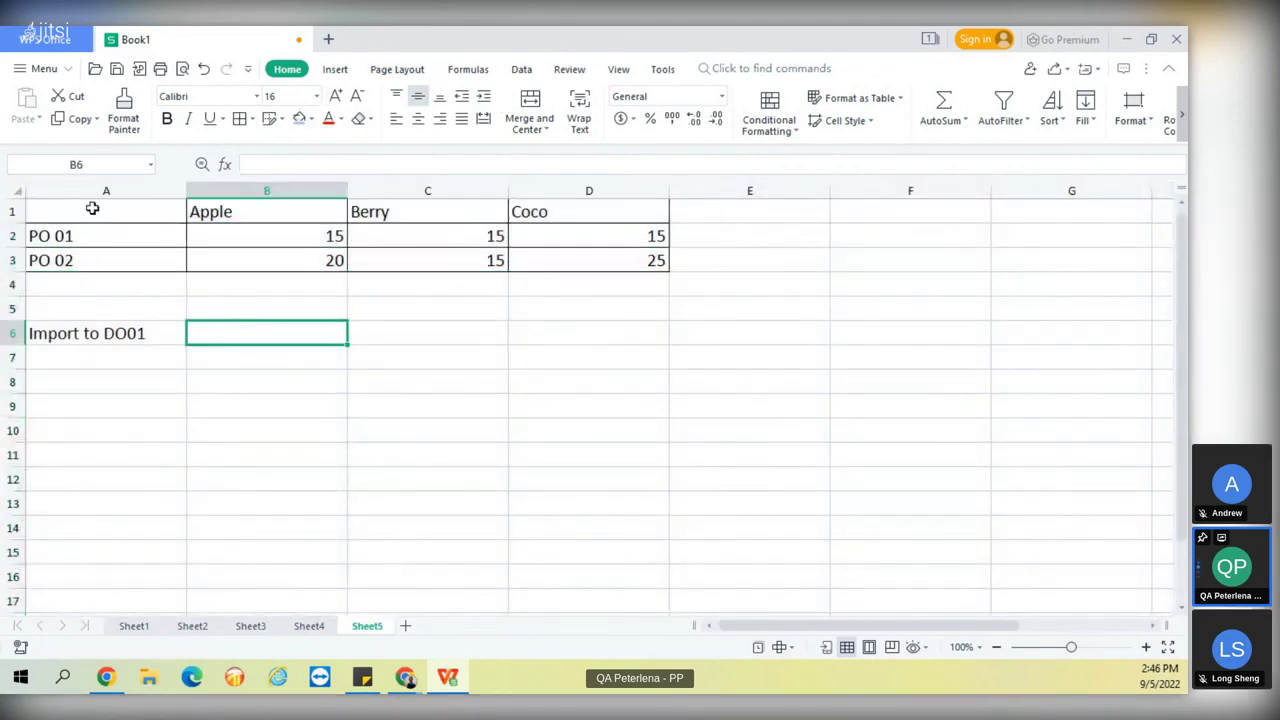
Examine the PO rows, the Apple, Berry and Coco headings, and the quantities in the bordered table.
click(92, 208)
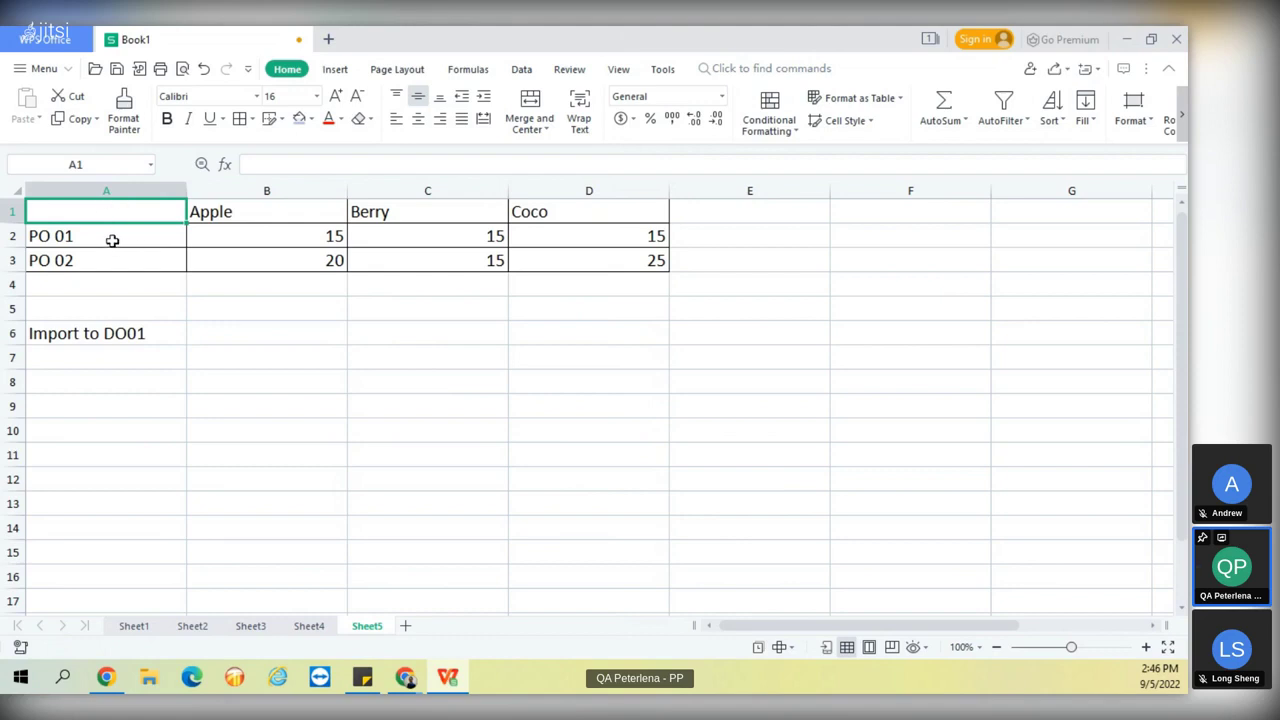
drag(94, 244, 90, 282)
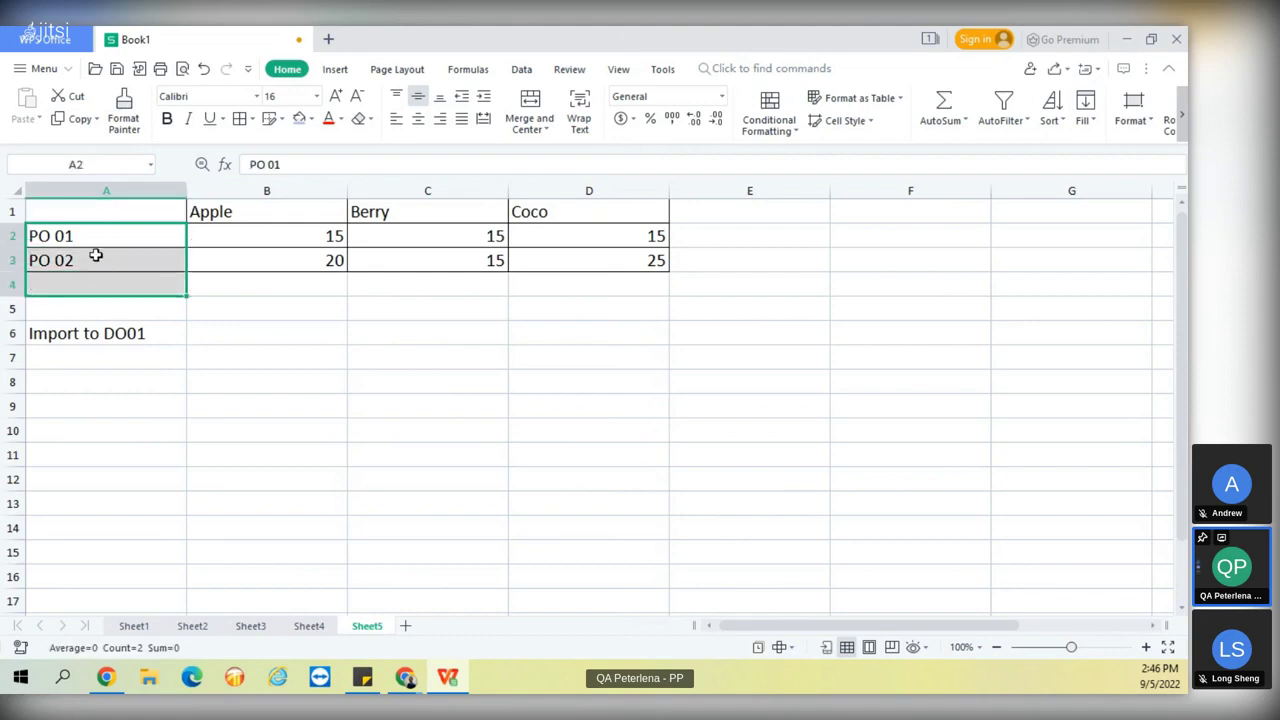
click(100, 264)
click(394, 356)
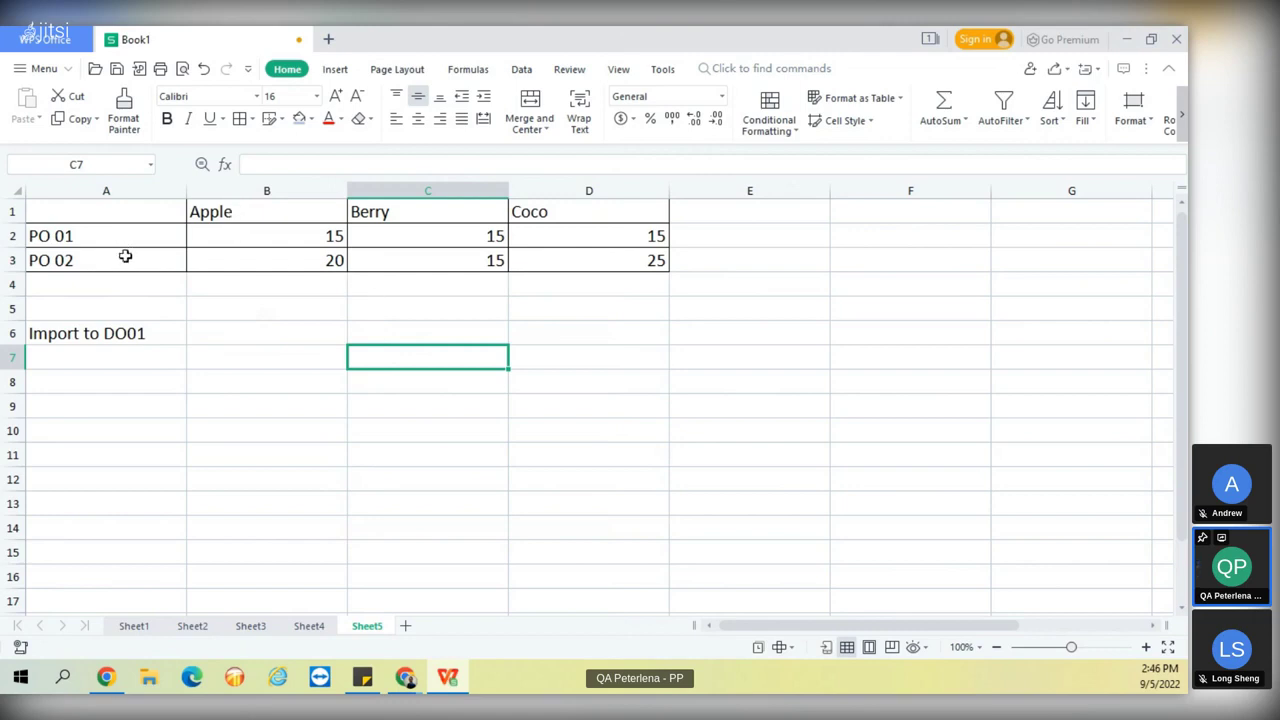
click(243, 212)
click(354, 208)
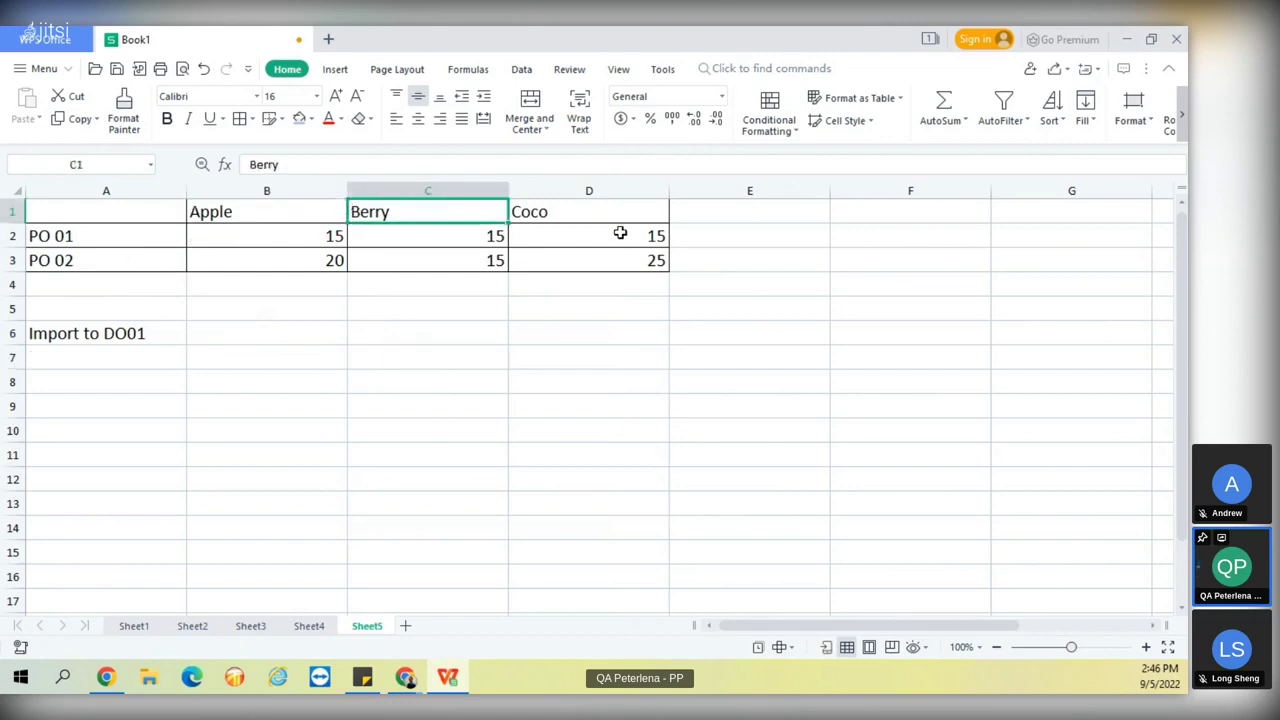
click(605, 225)
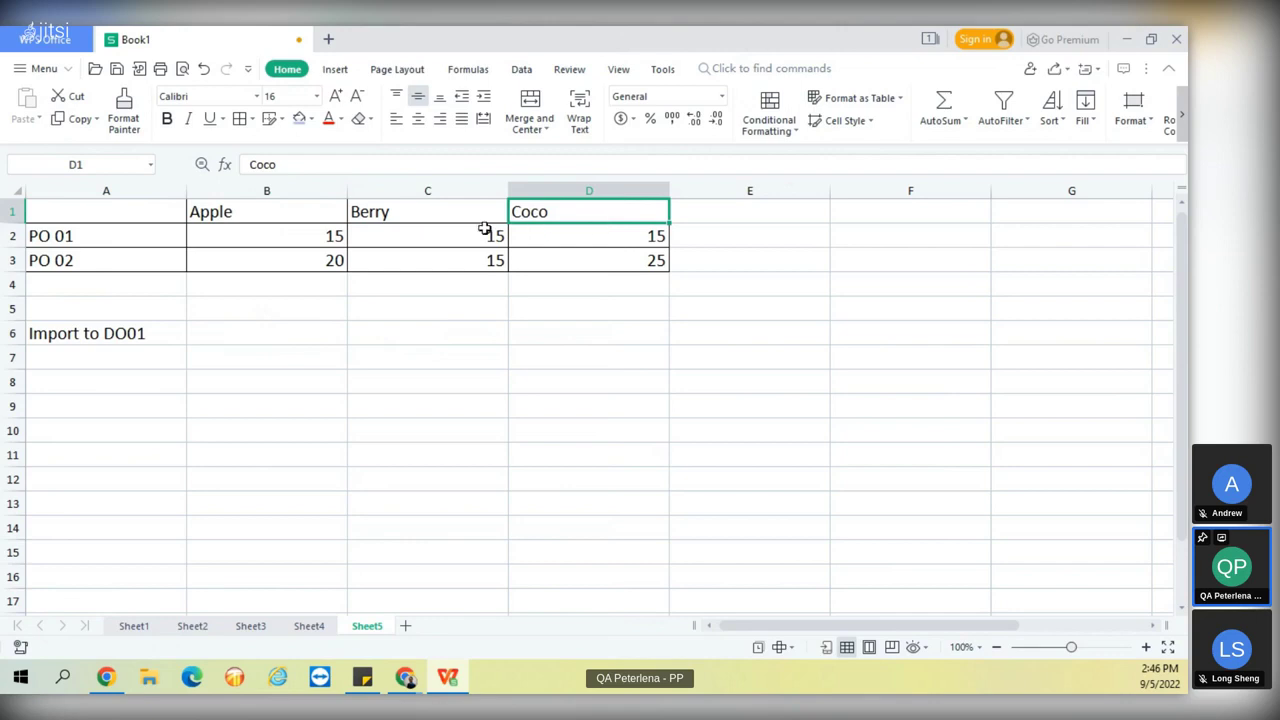
drag(291, 236, 570, 262)
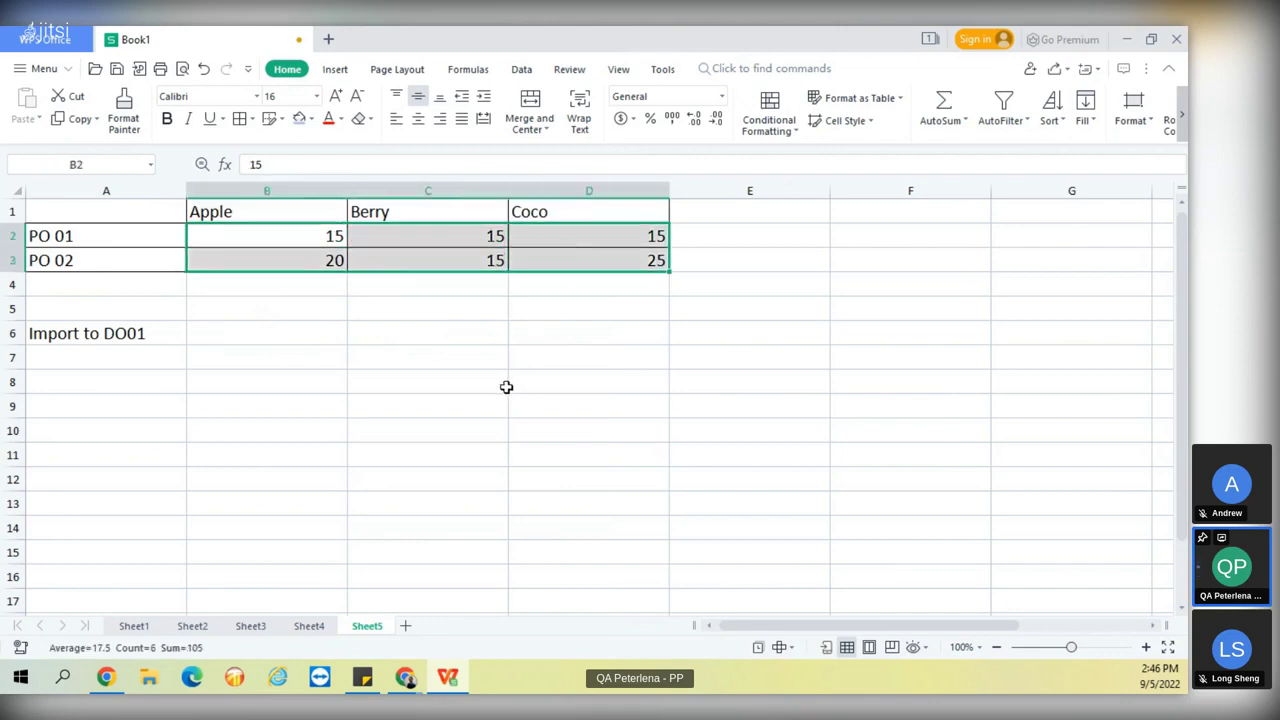
click(287, 352)
Enter PO 01 in cell A7, directly below the Import to DO01 label.
click(129, 341)
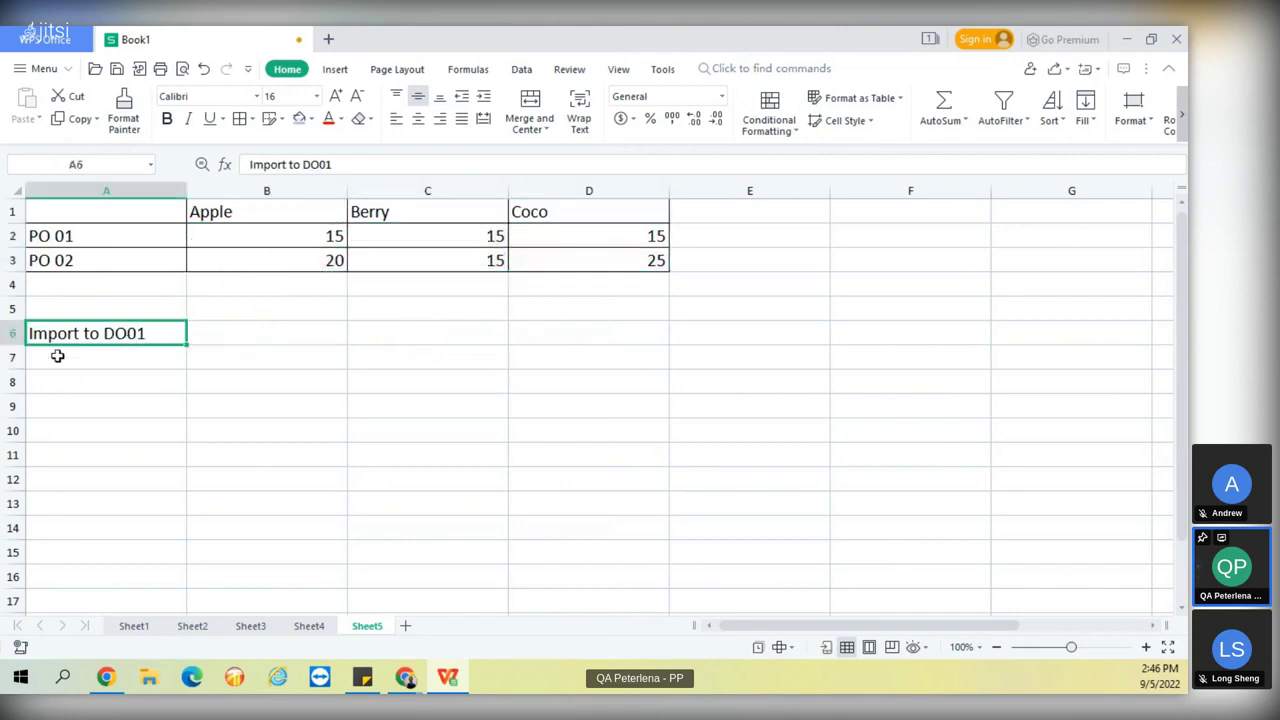
click(105, 357)
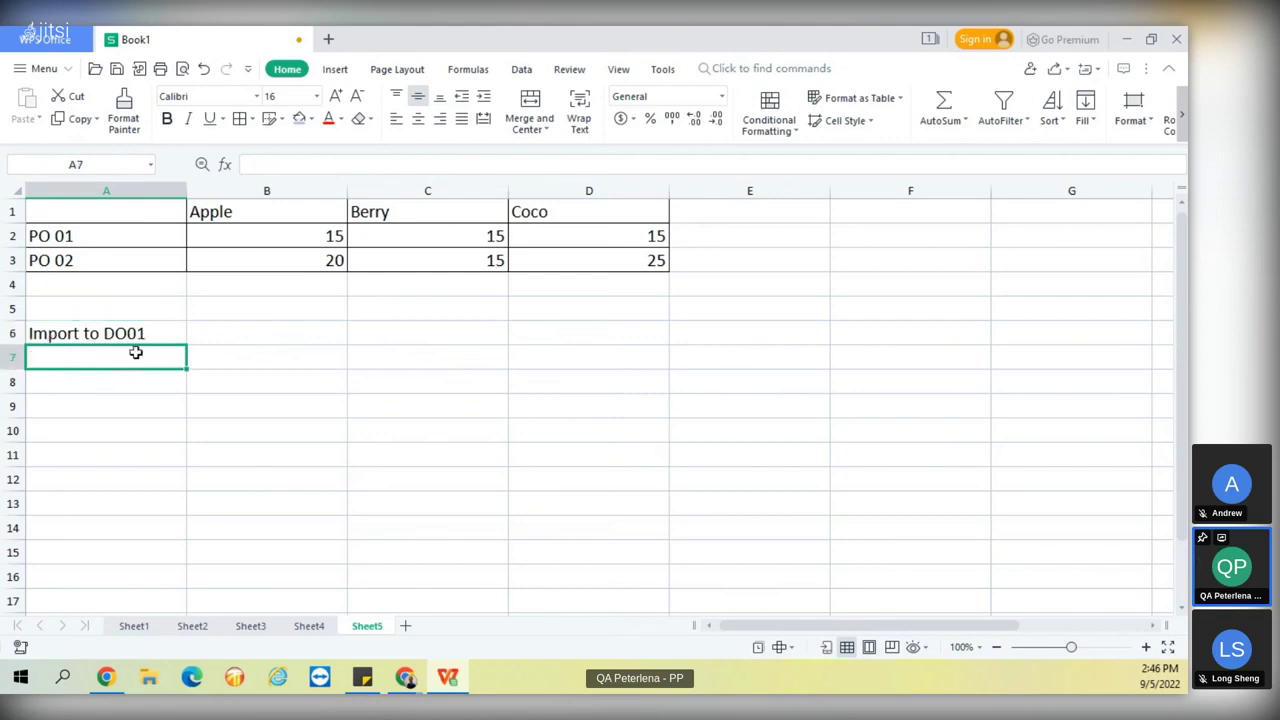
text(Po)
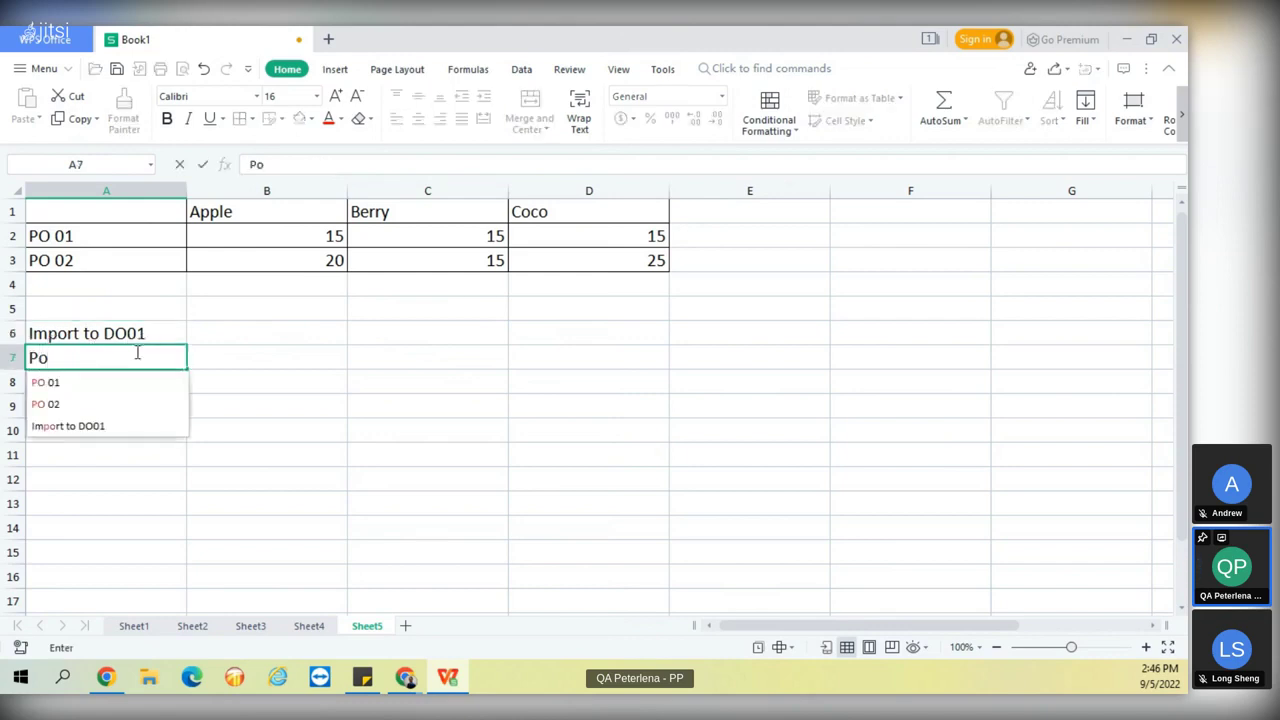
key(BackSpace)
text(O0)
key(BackSpace)
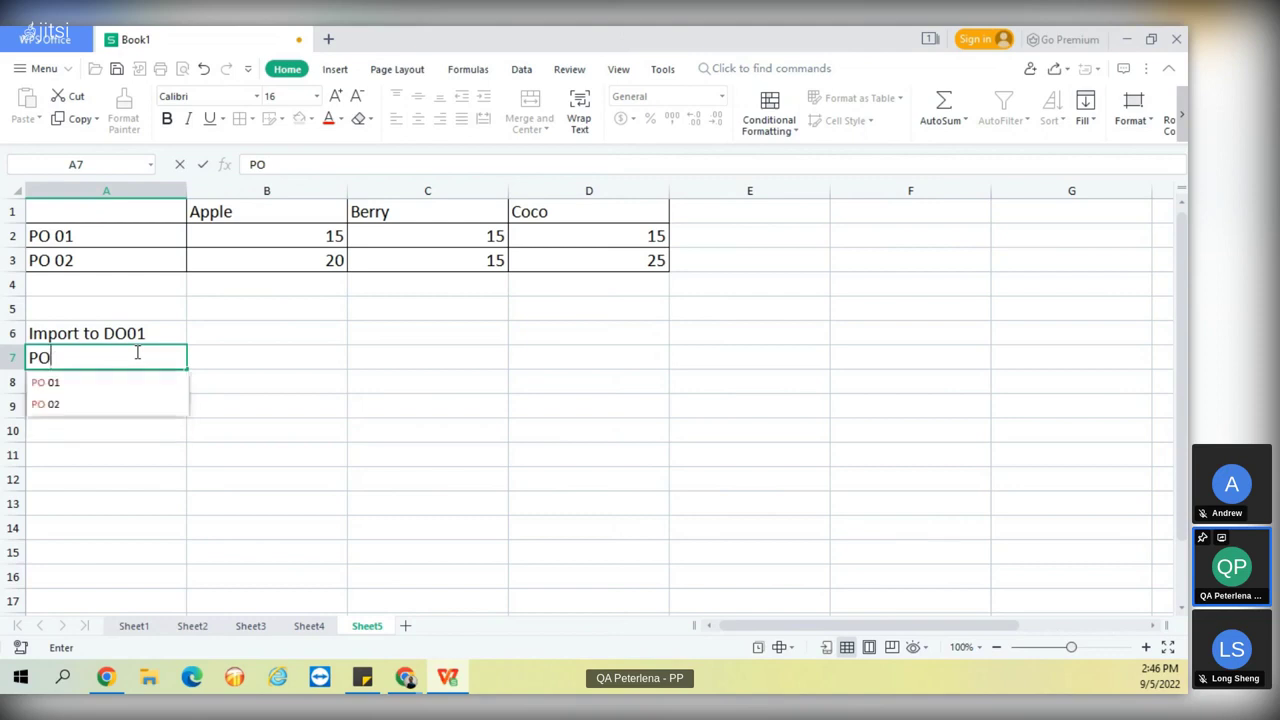
text(01)
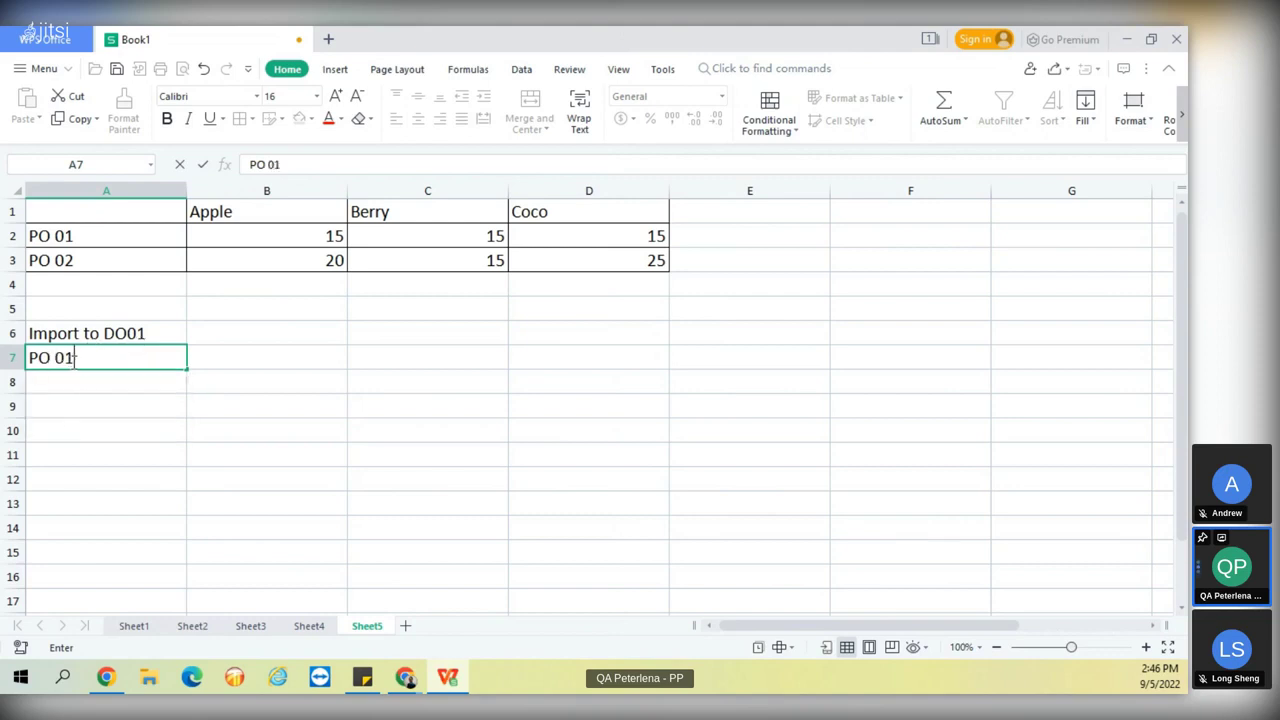
drag(226, 211, 514, 216)
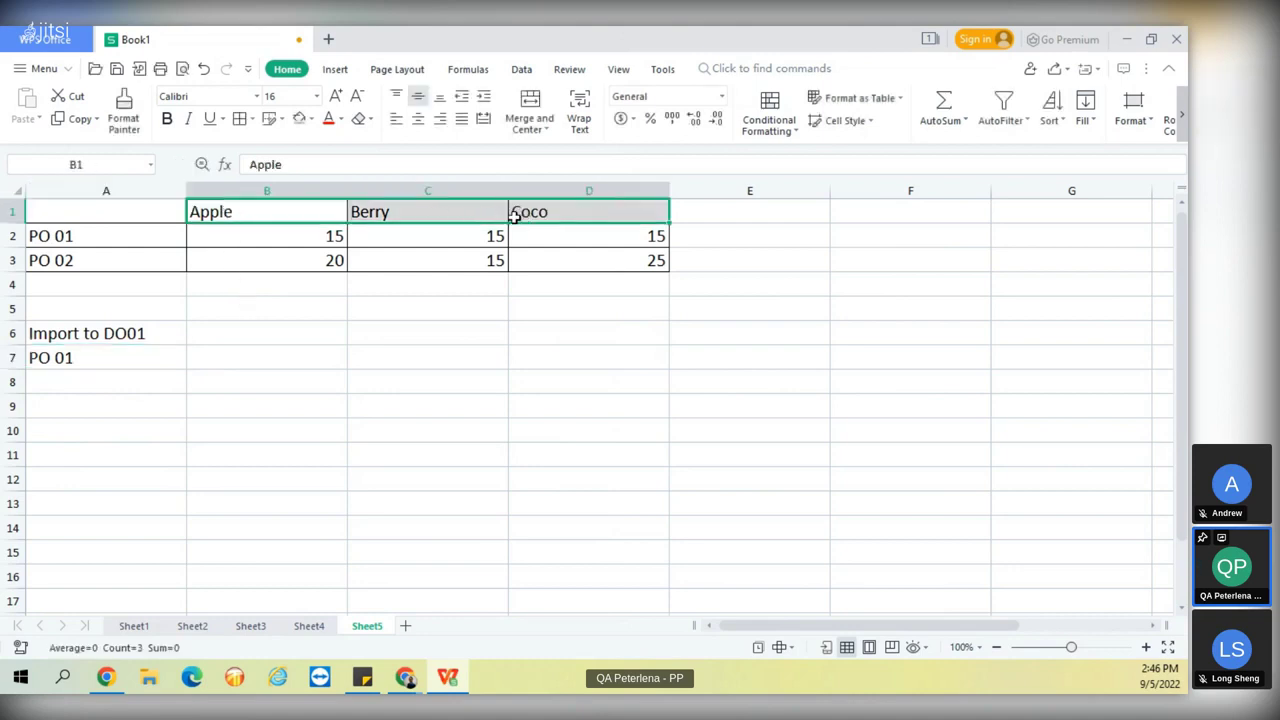
text(Apple	Berry	Coco)
key(ctrl+z)
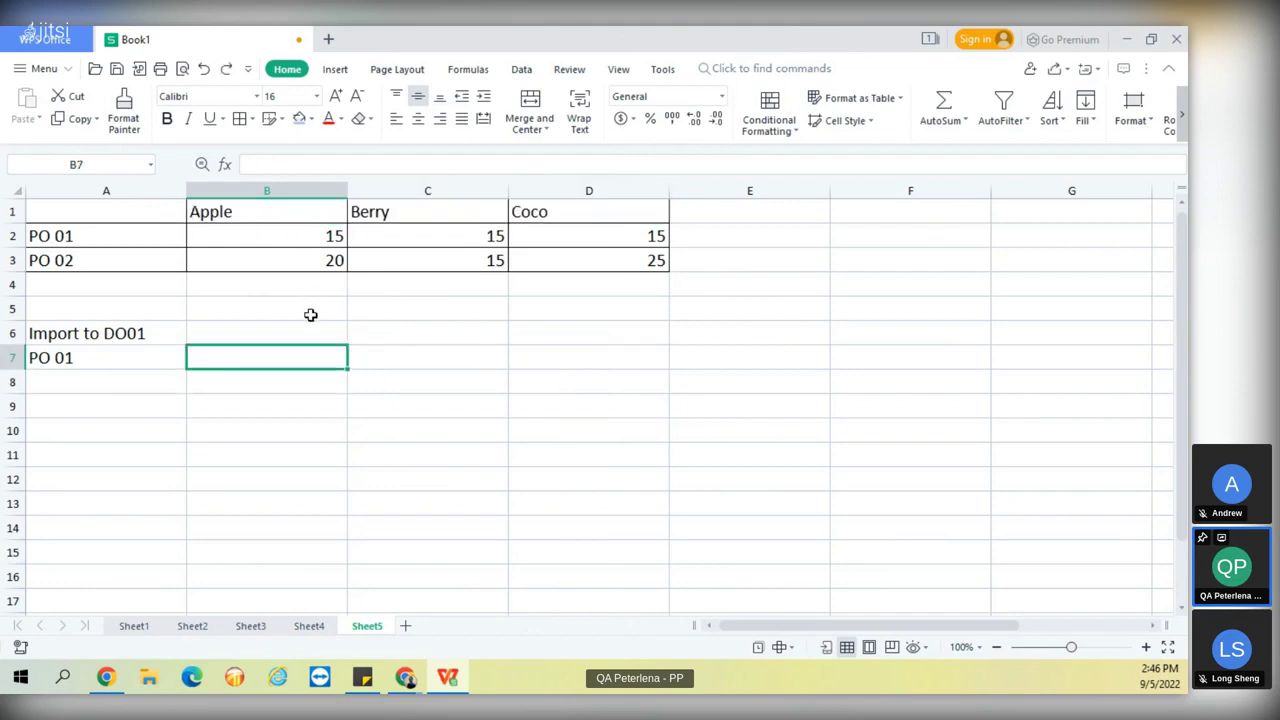
Copy the Apple, Berry and Coco headings from B1:D1 into B7:D7 beside PO 01.
drag(294, 212, 543, 214)
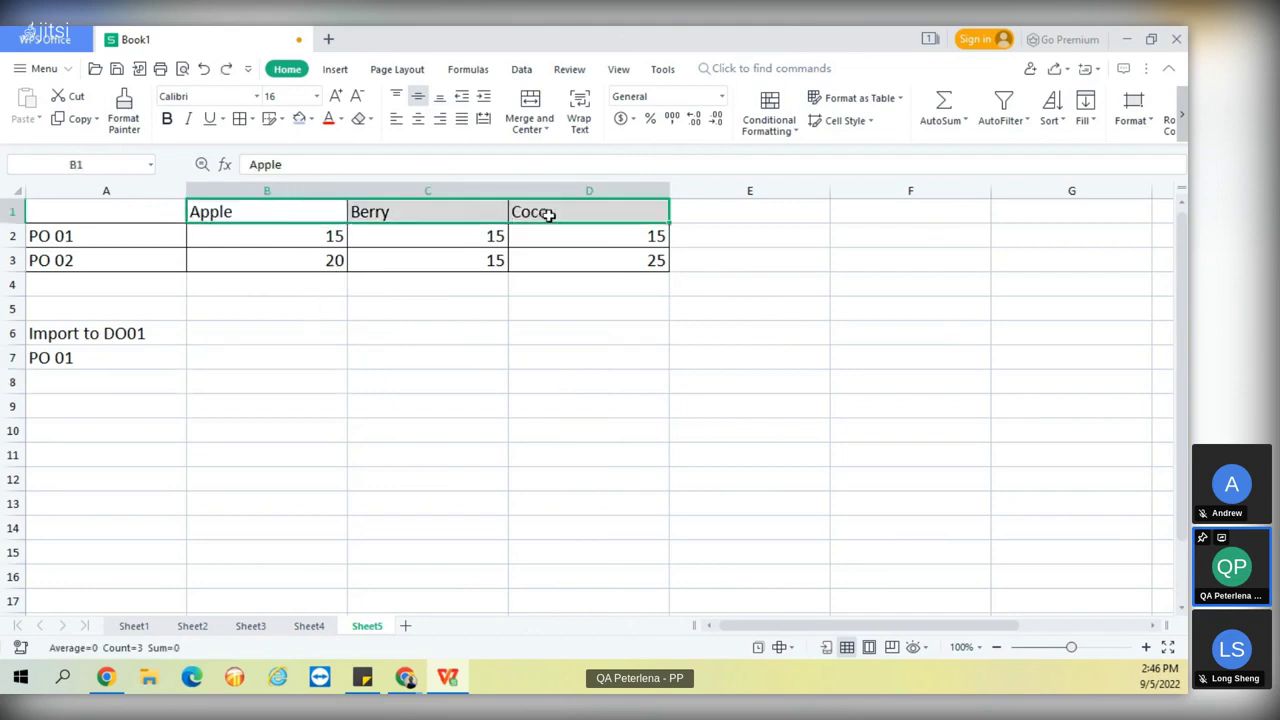
key(ctrl+c)
click(288, 357)
key(ctrl+v)
click(323, 407)
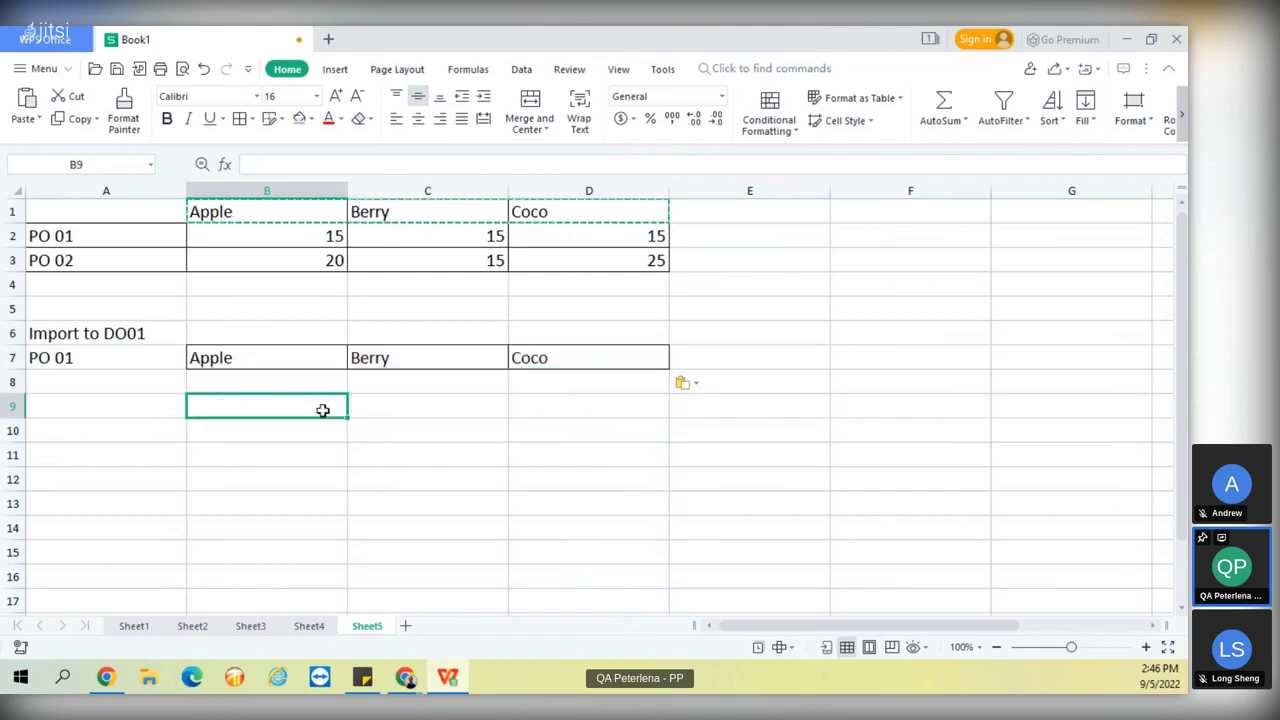
Enter the delivered quantities in row 8: 10 for Apple, 5 for Berry and 5 for Coco.
click(280, 384)
text(10)
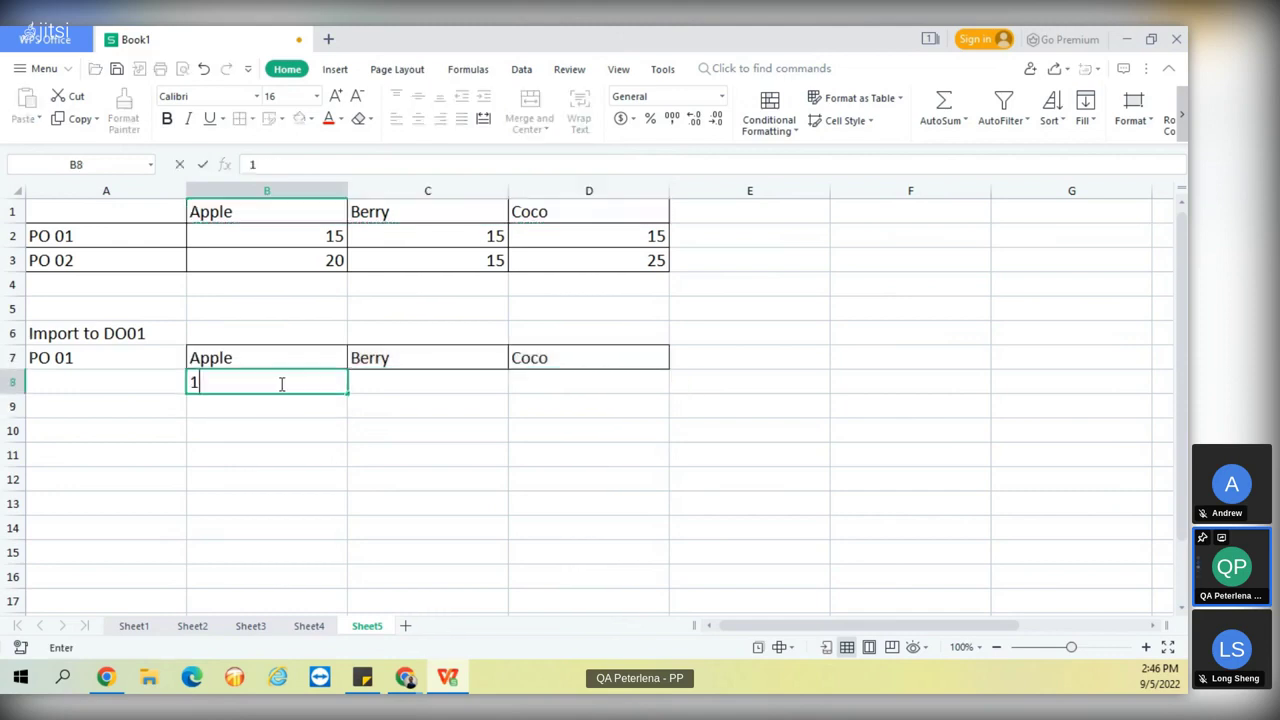
key(Return)
click(384, 375)
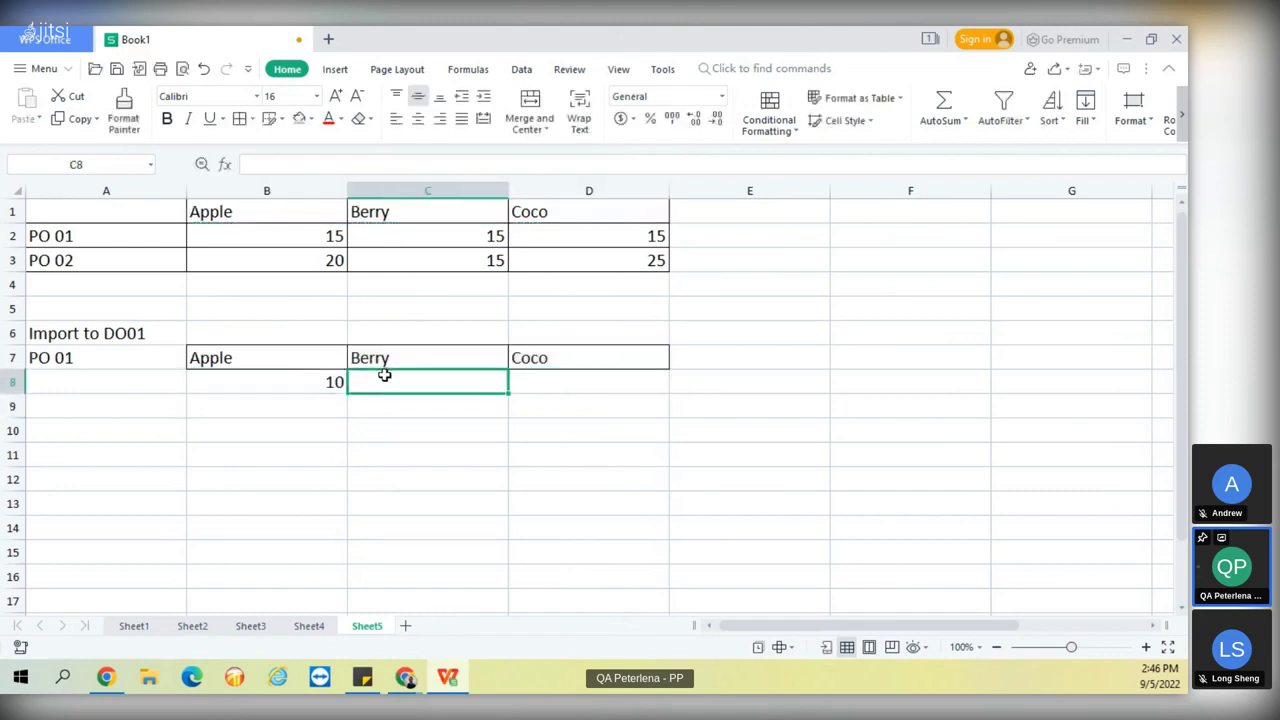
text(5)
click(554, 381)
text(5)
click(562, 425)
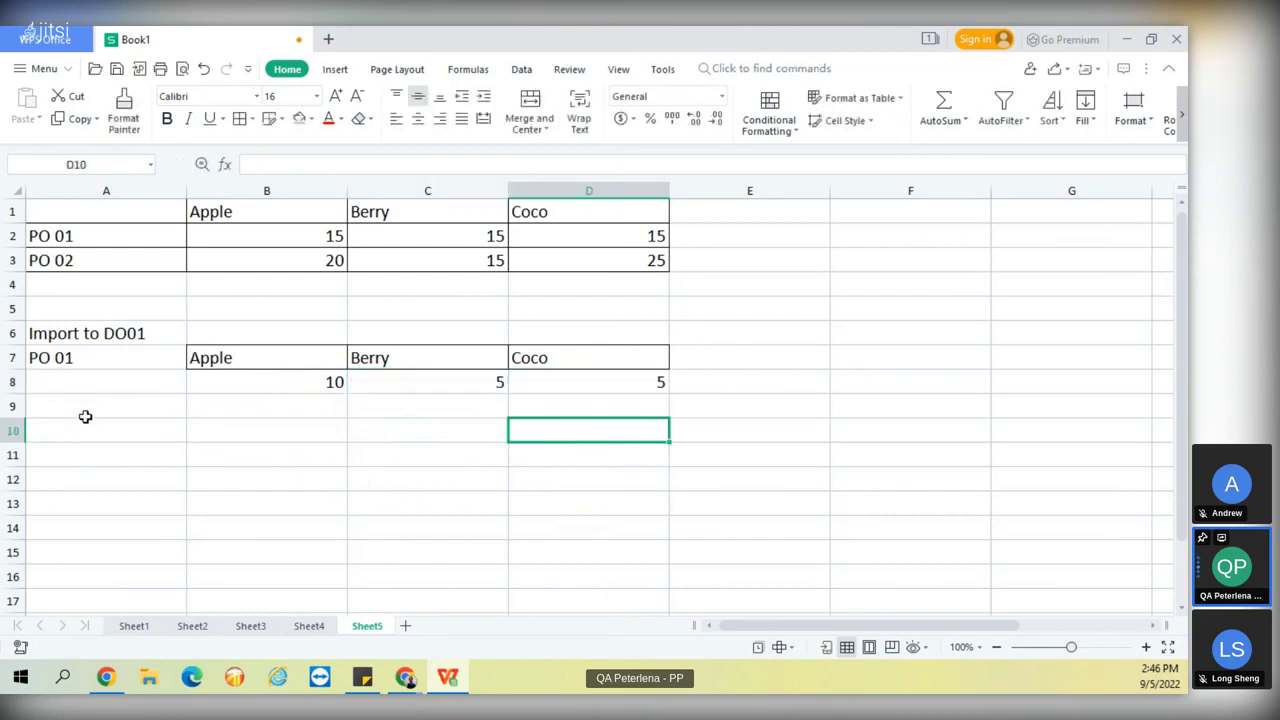
Shade the Import to DO01 block in A6:D8 light blue and give it all borders.
drag(72, 335, 603, 390)
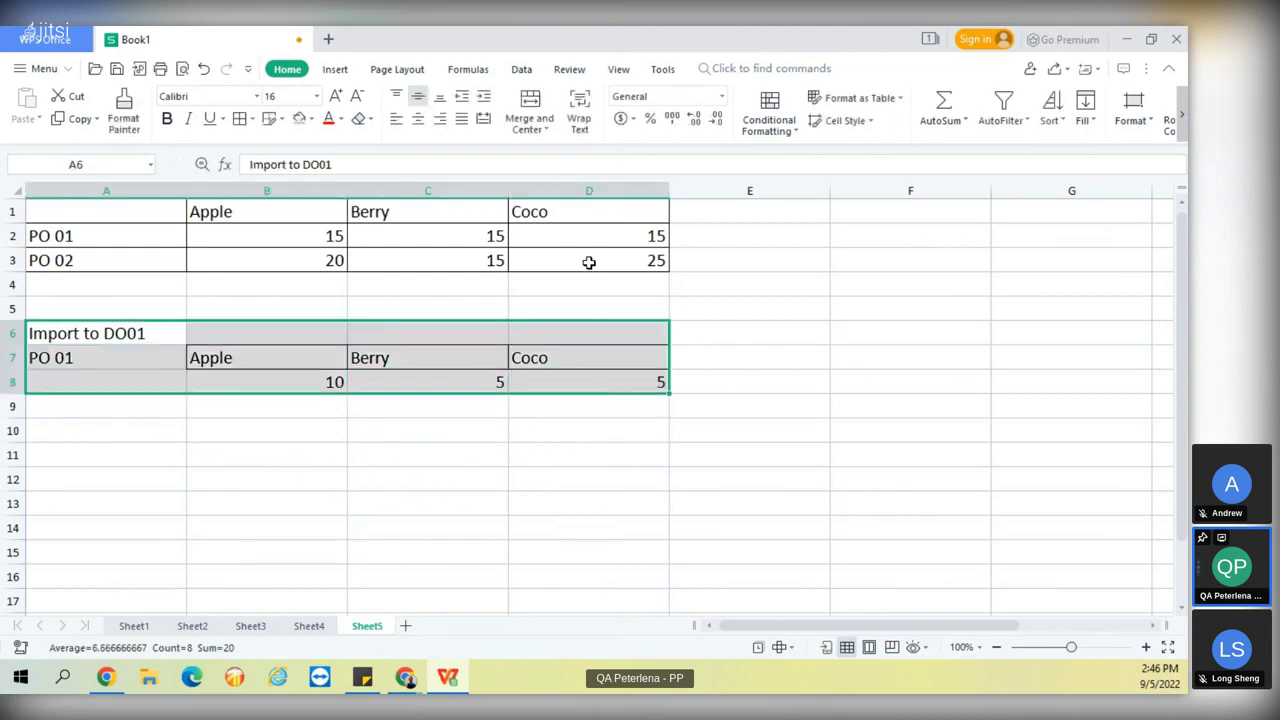
click(300, 118)
click(476, 432)
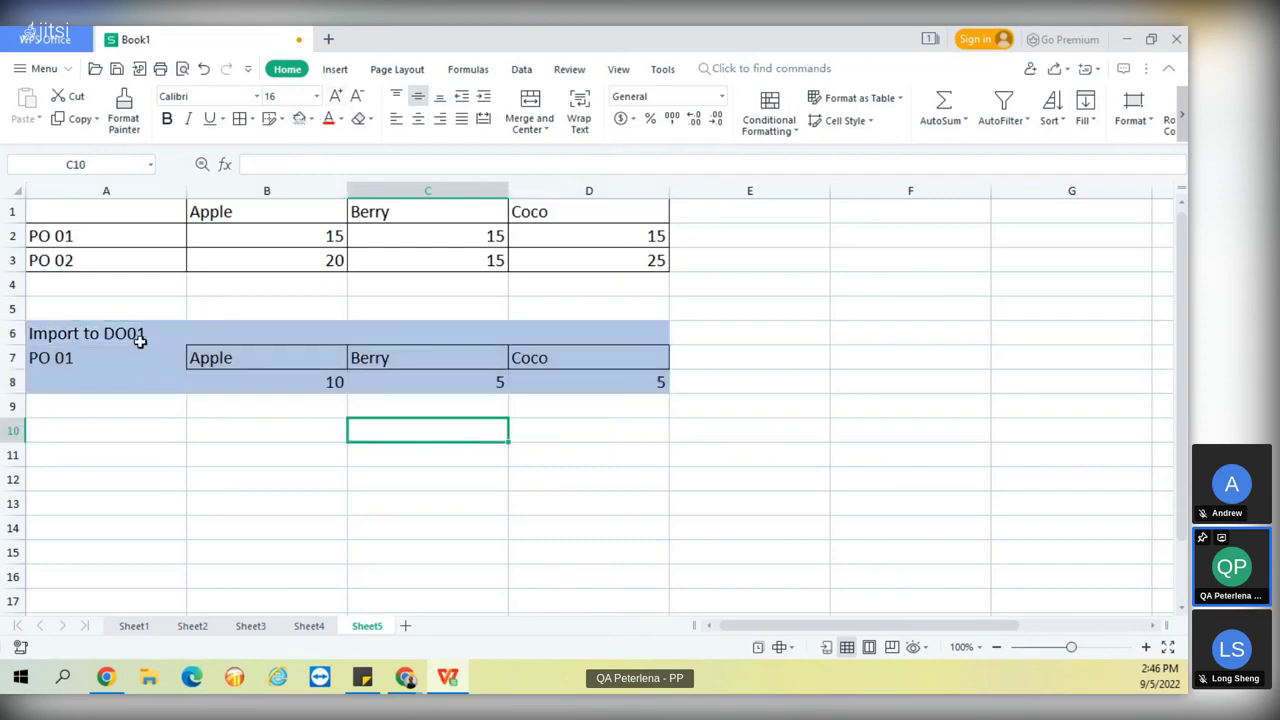
drag(137, 334, 615, 386)
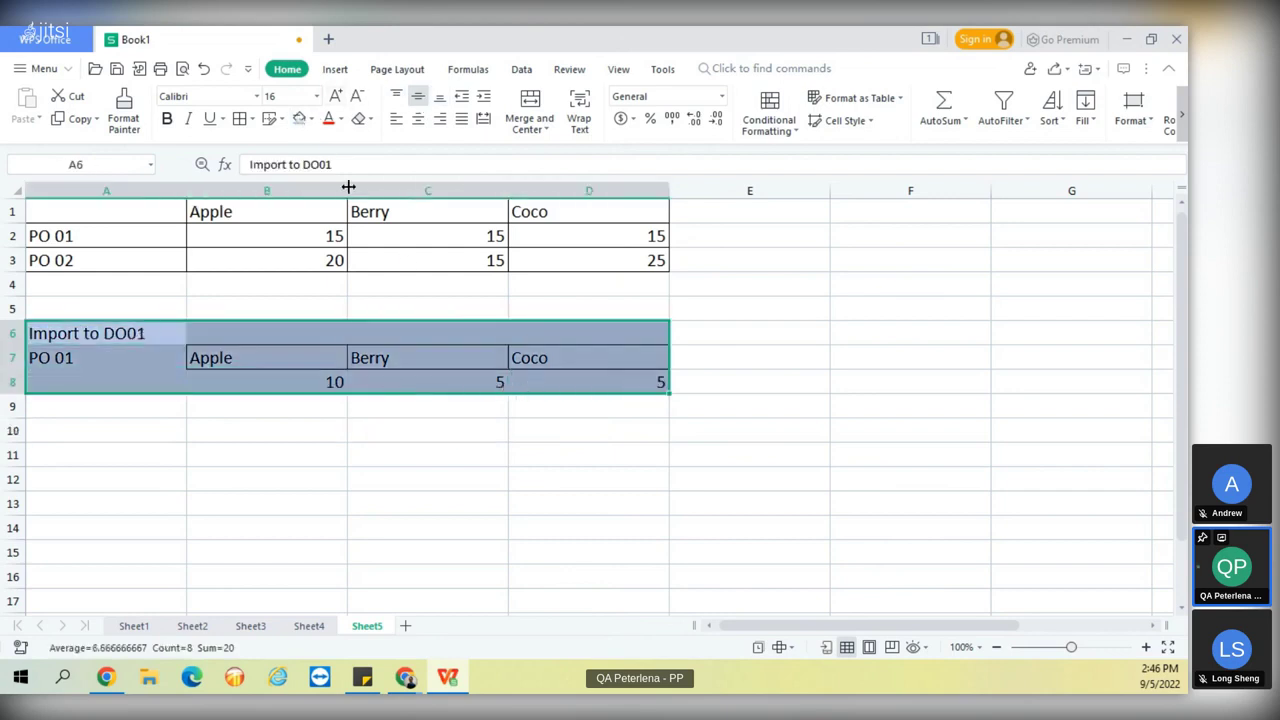
click(240, 118)
click(226, 471)
Enter the label Backorder in cell A10, below the Import to DO01 block.
click(134, 440)
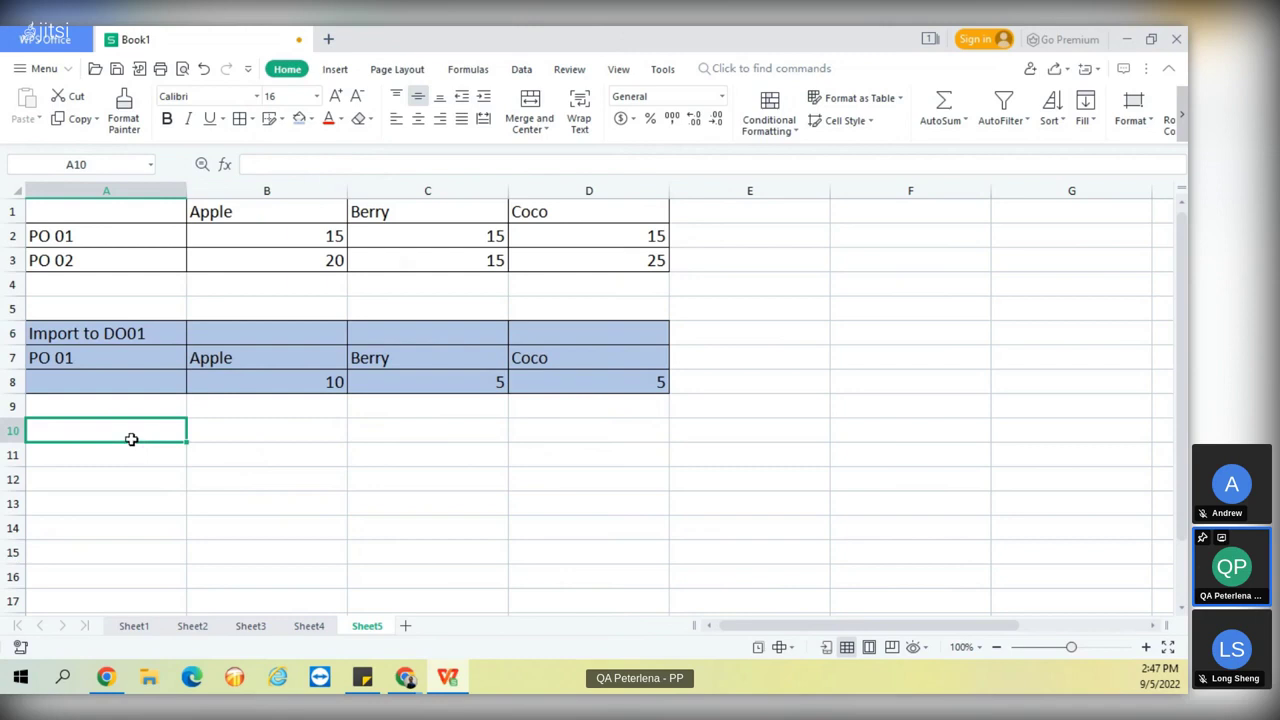
text(Backr)
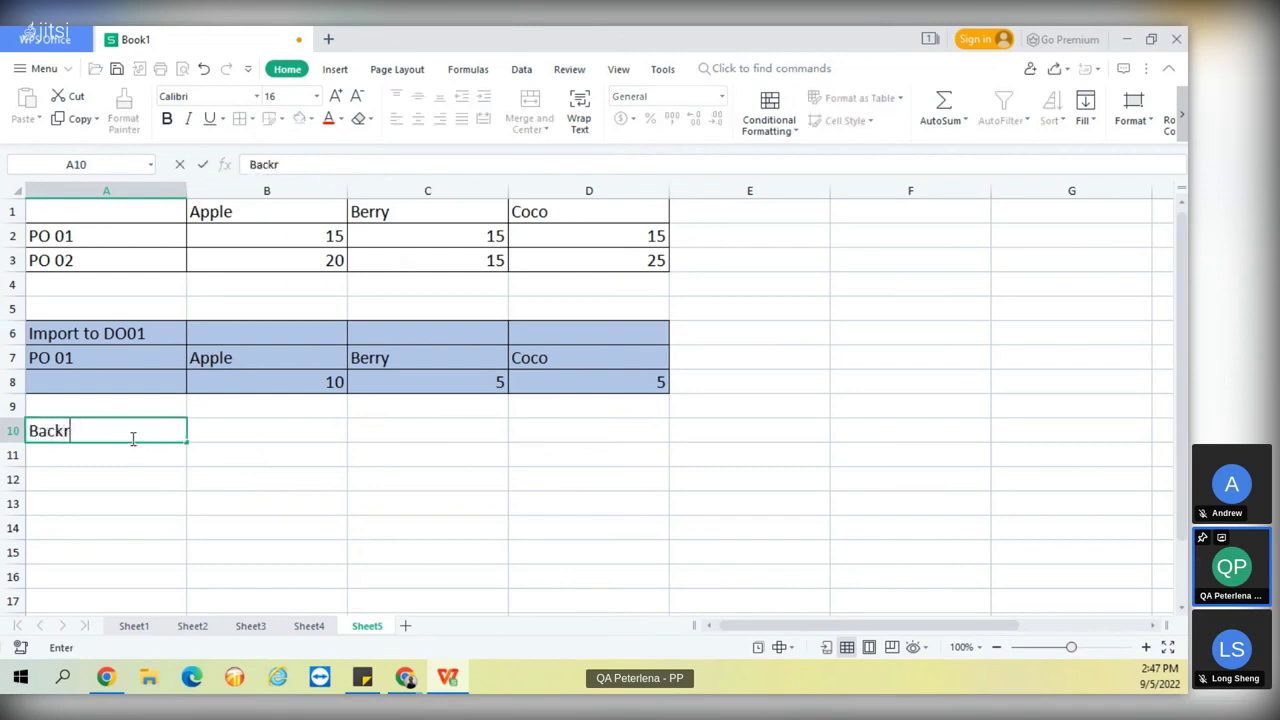
key(BackSpace)
text(order)
click(337, 520)
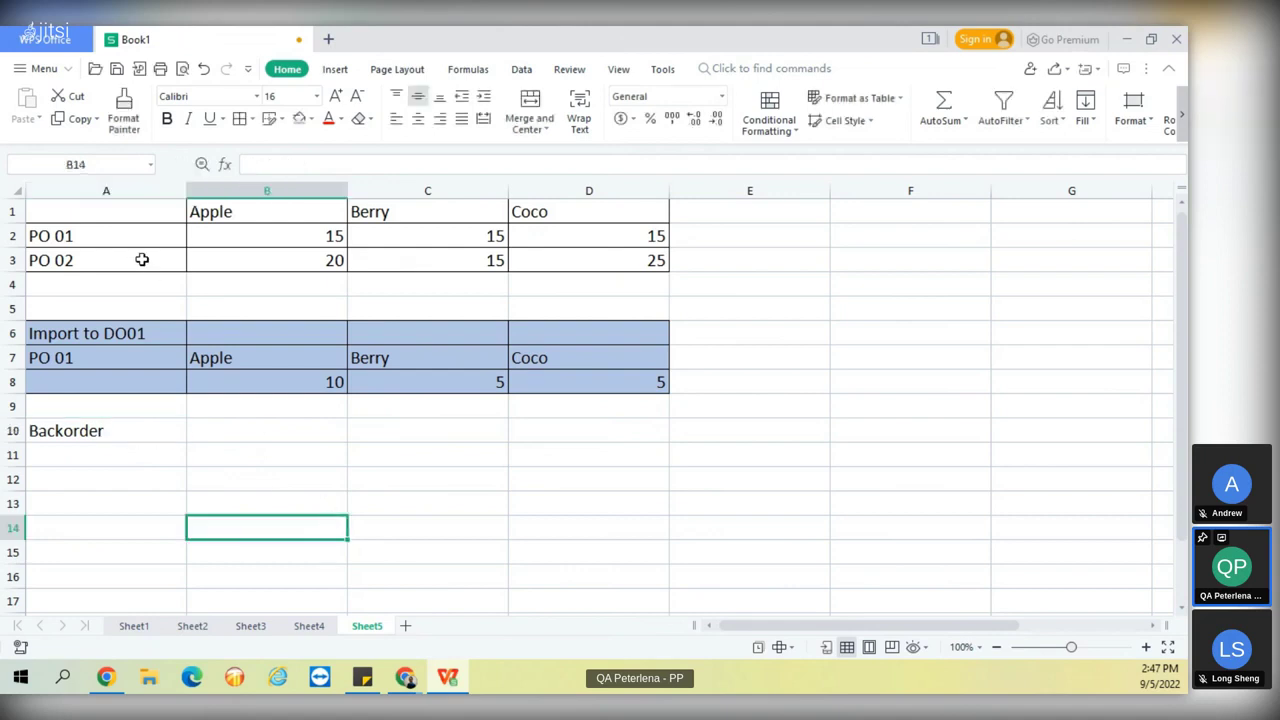
Copy the purchase-order table from A1:D3 to A11, under the Backorder label.
drag(123, 209, 560, 271)
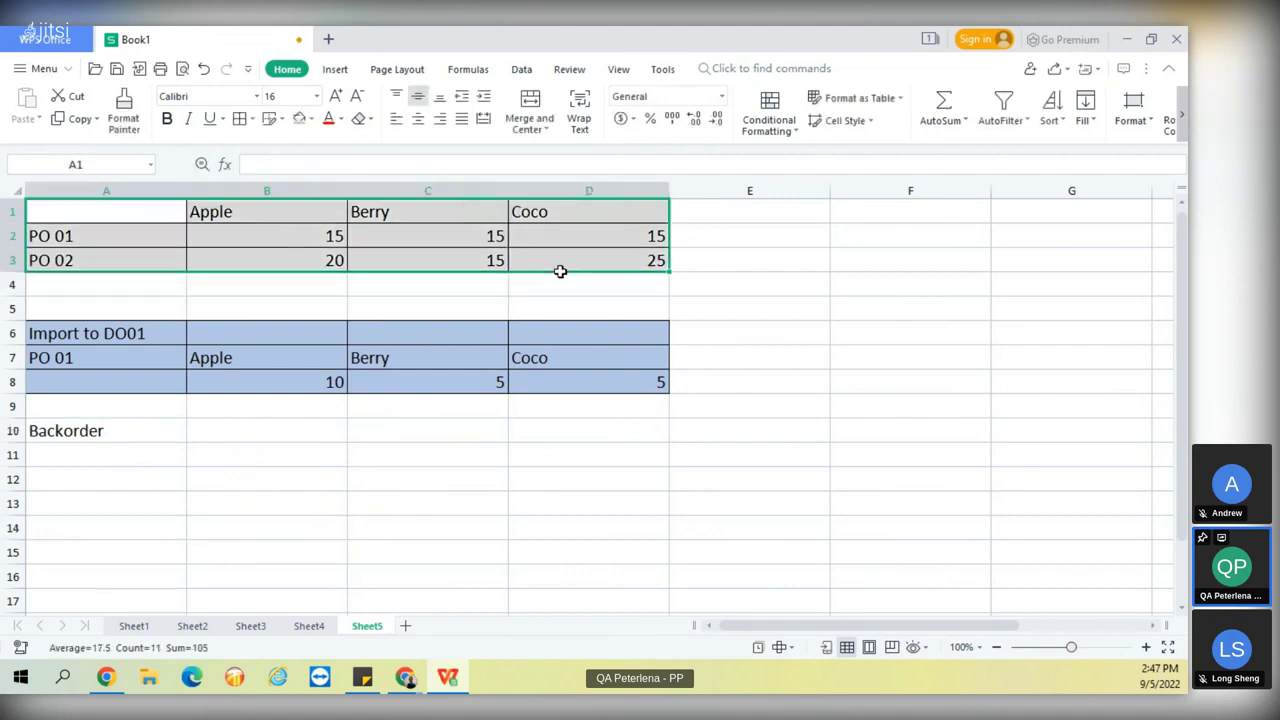
key(ctrl+c)
click(109, 462)
key(ctrl+v)
click(200, 504)
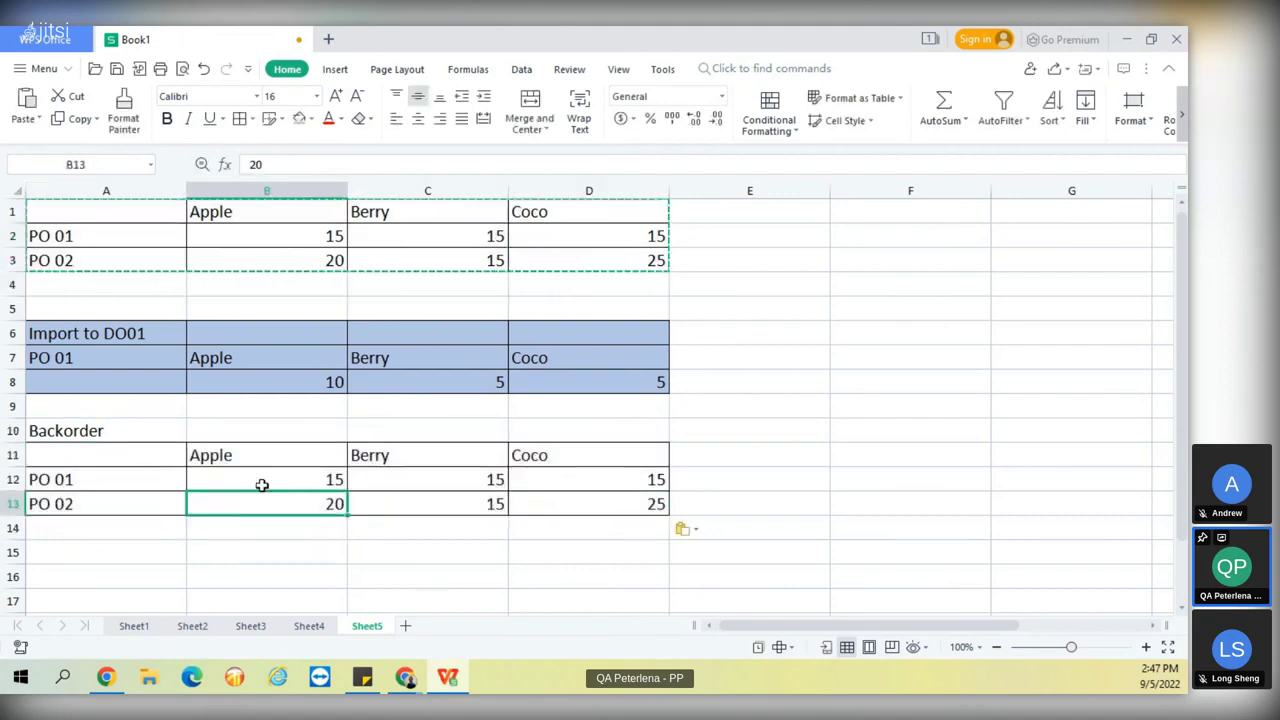
Clear the quantities in B12:D13 of the Backorder table, keeping its headings and PO labels.
click(268, 480)
shift+click(569, 511)
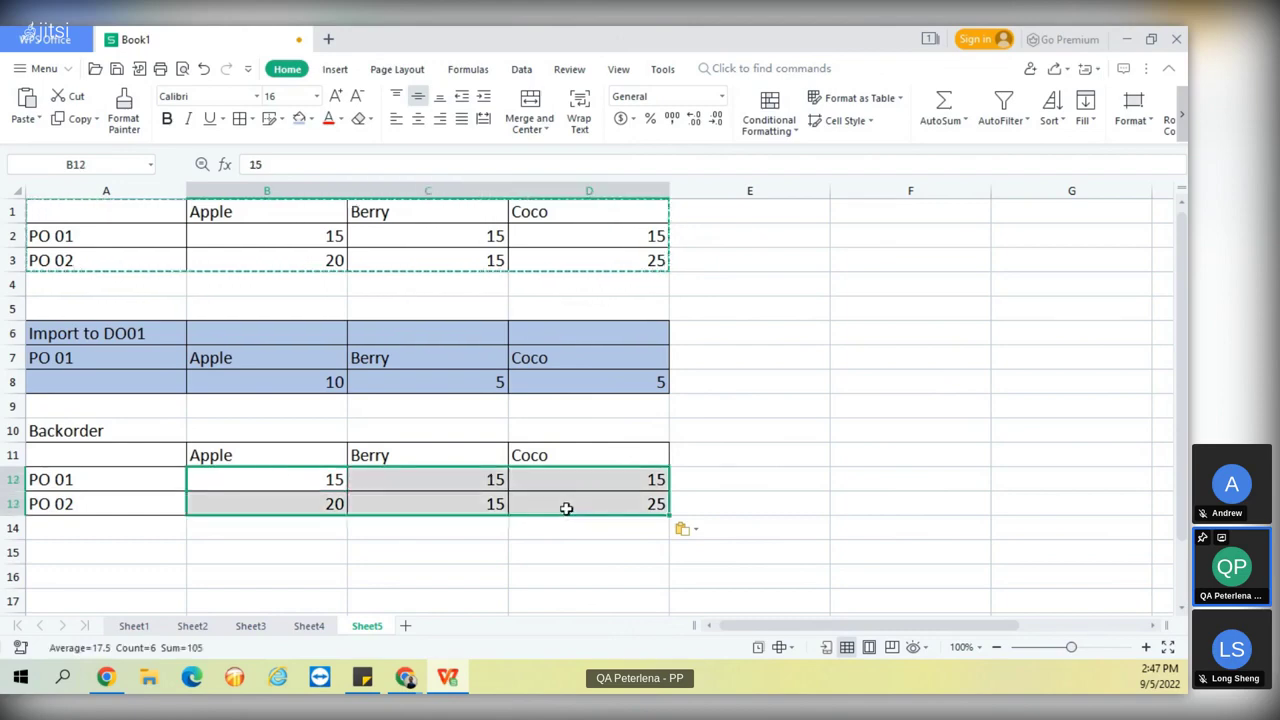
key(Delete)
click(569, 545)
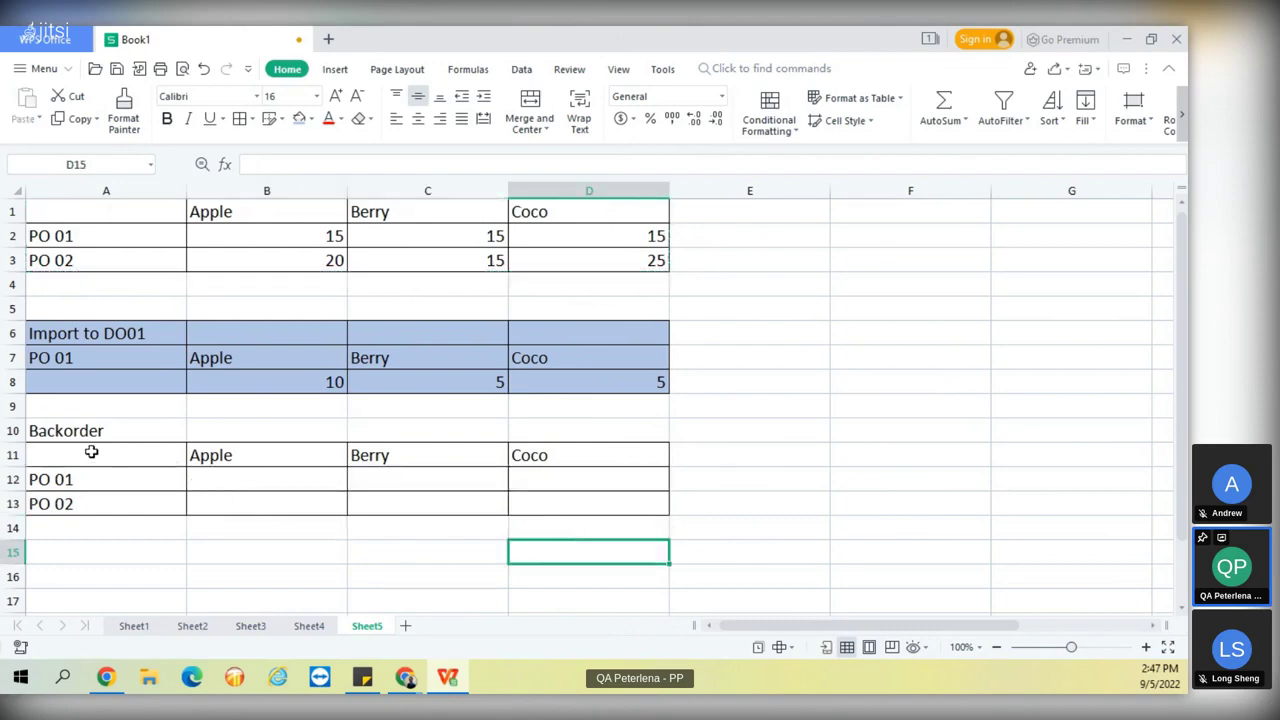
click(68, 432)
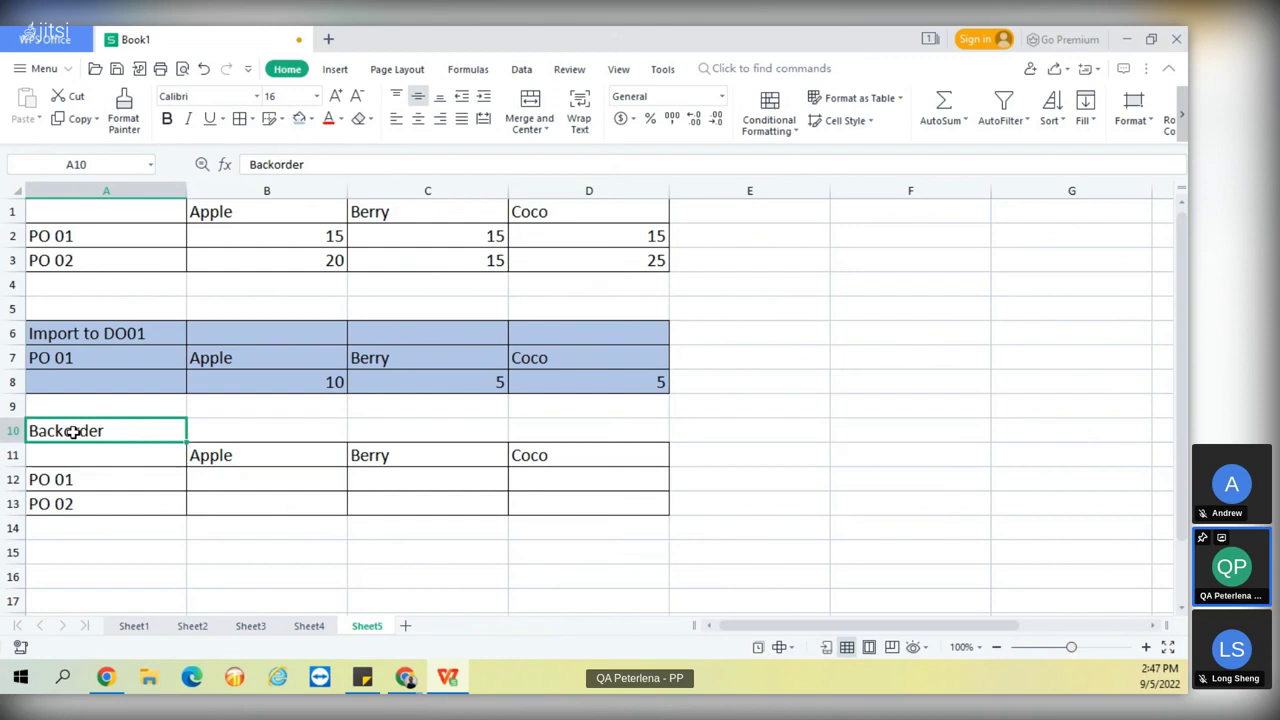
text(b)
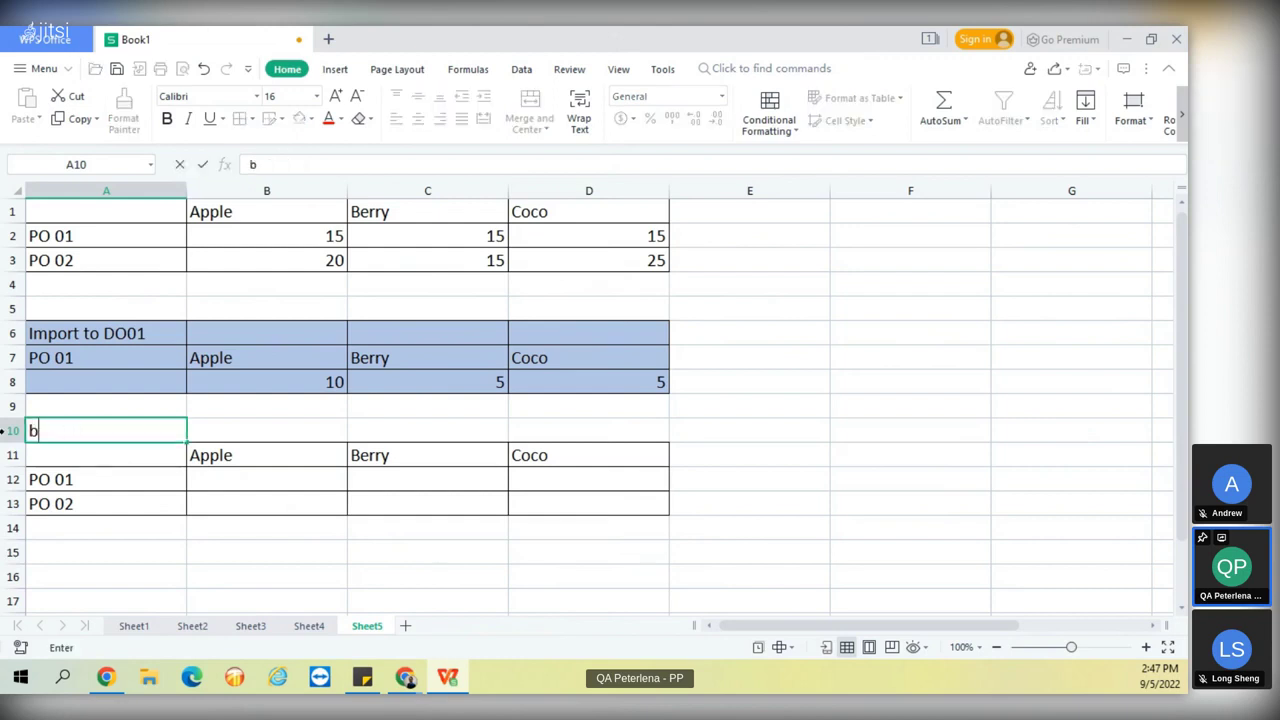
click(143, 554)
key(ctrl+z)
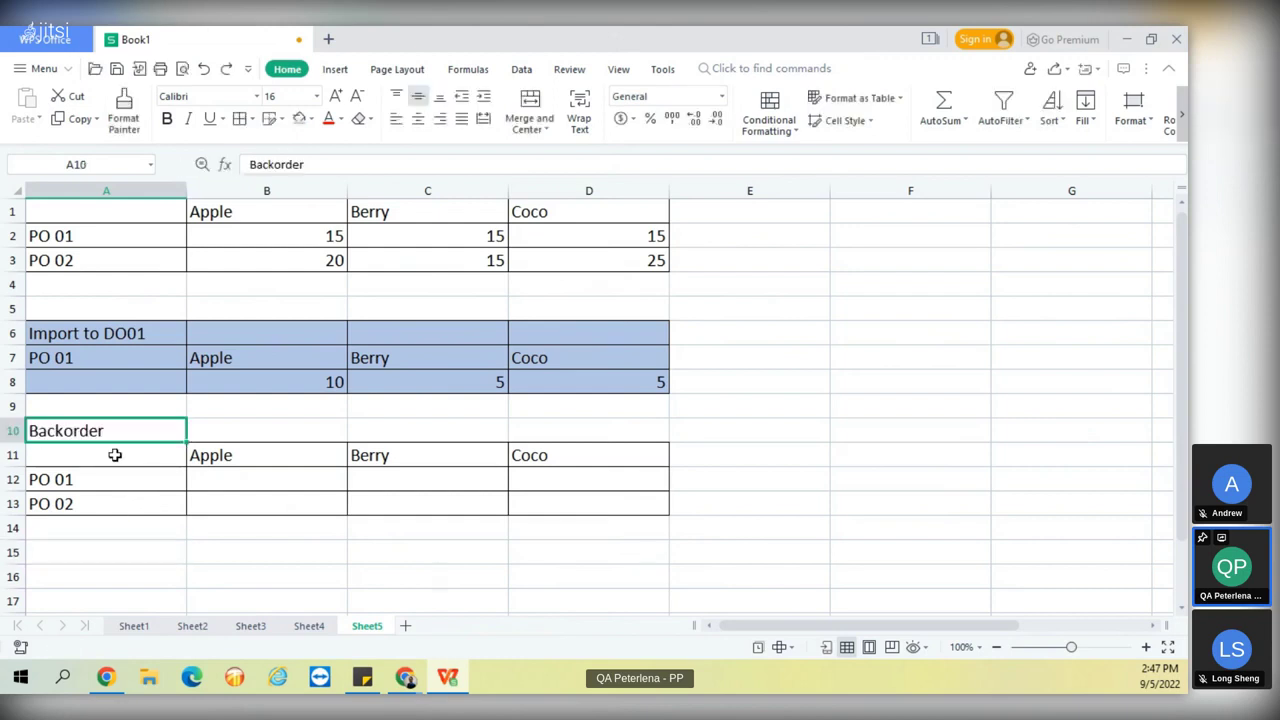
Make the Backorder label in A10 bold.
key(ctrl+b)
click(268, 556)
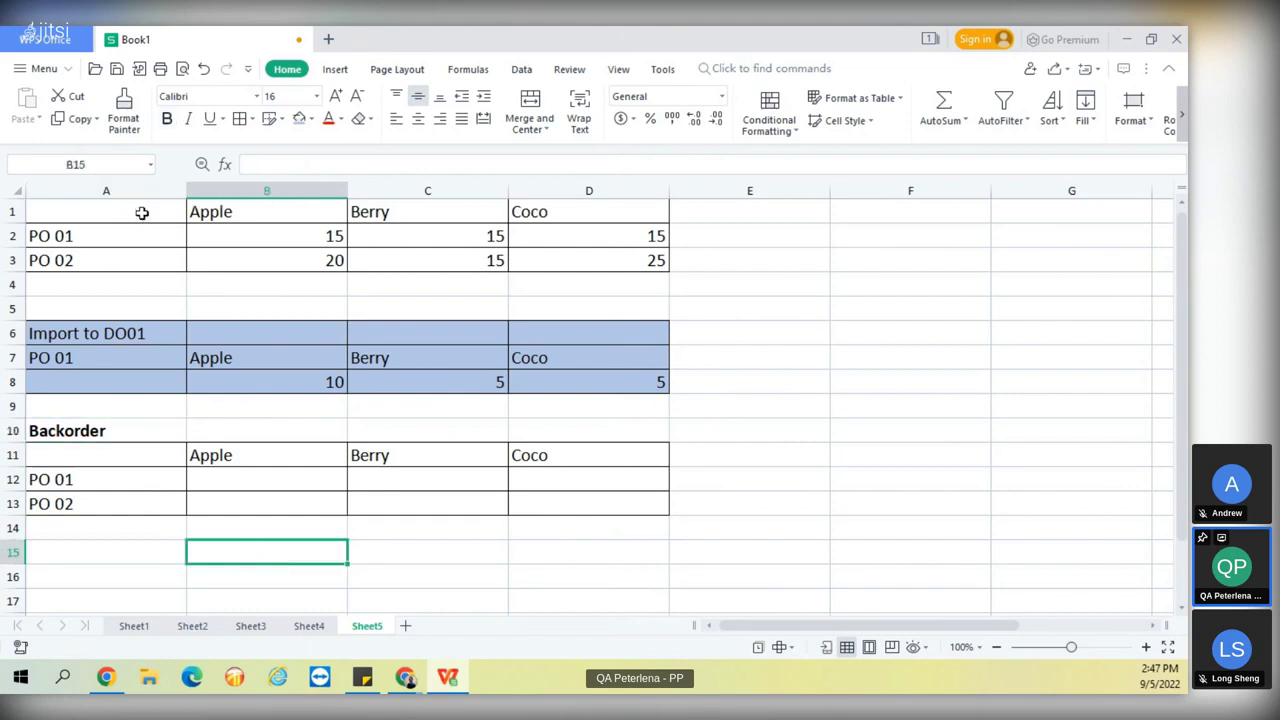
Format the Import to DO01 label in A6 with red, bold text.
drag(130, 210, 528, 264)
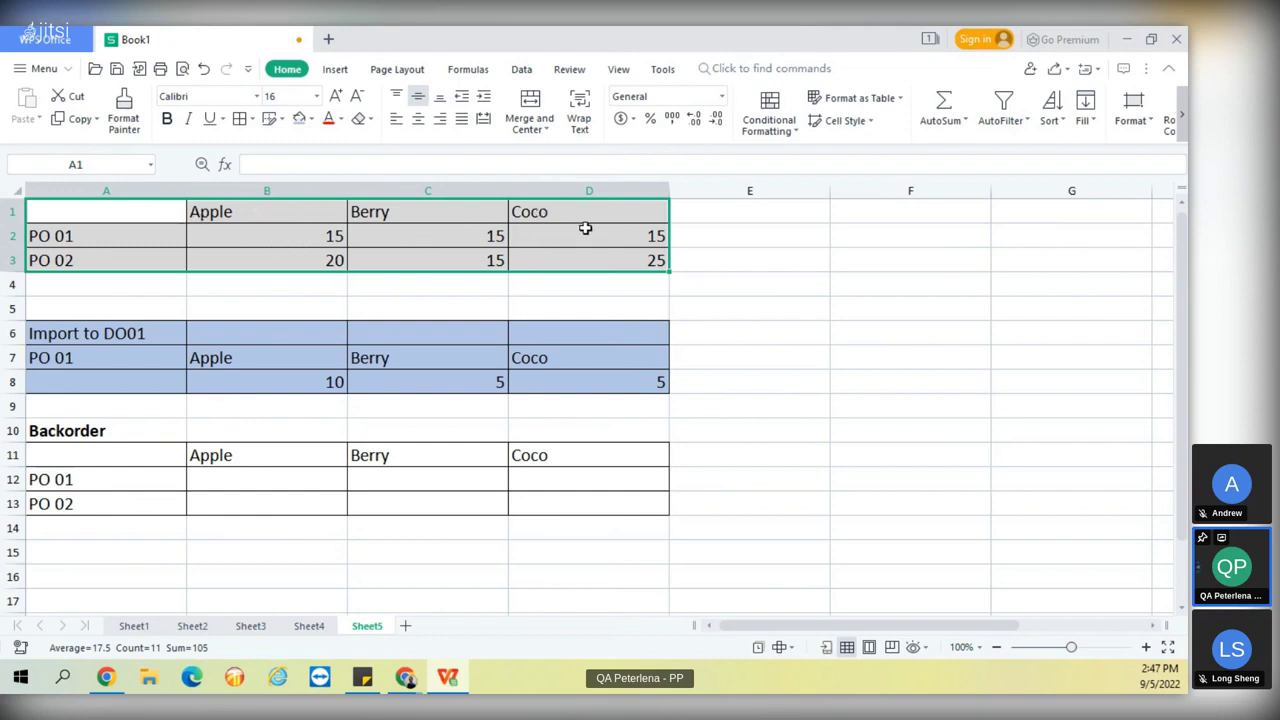
click(102, 334)
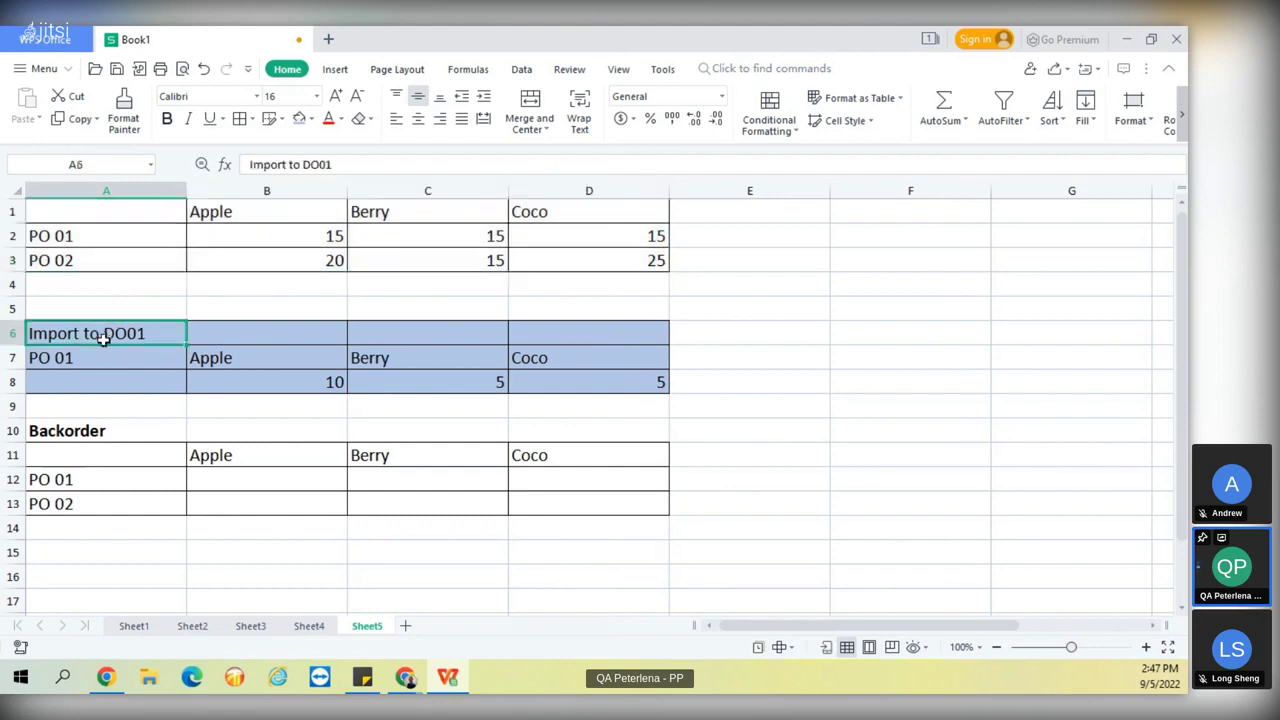
click(329, 121)
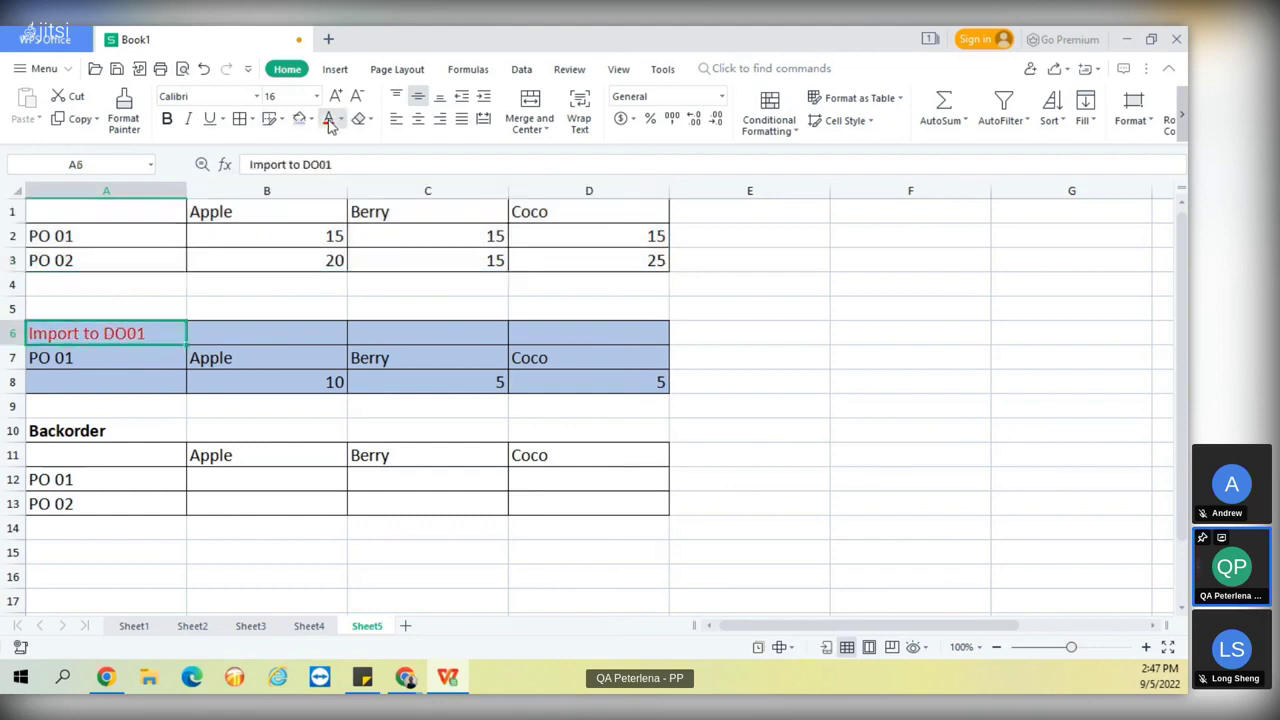
key(ctrl+b)
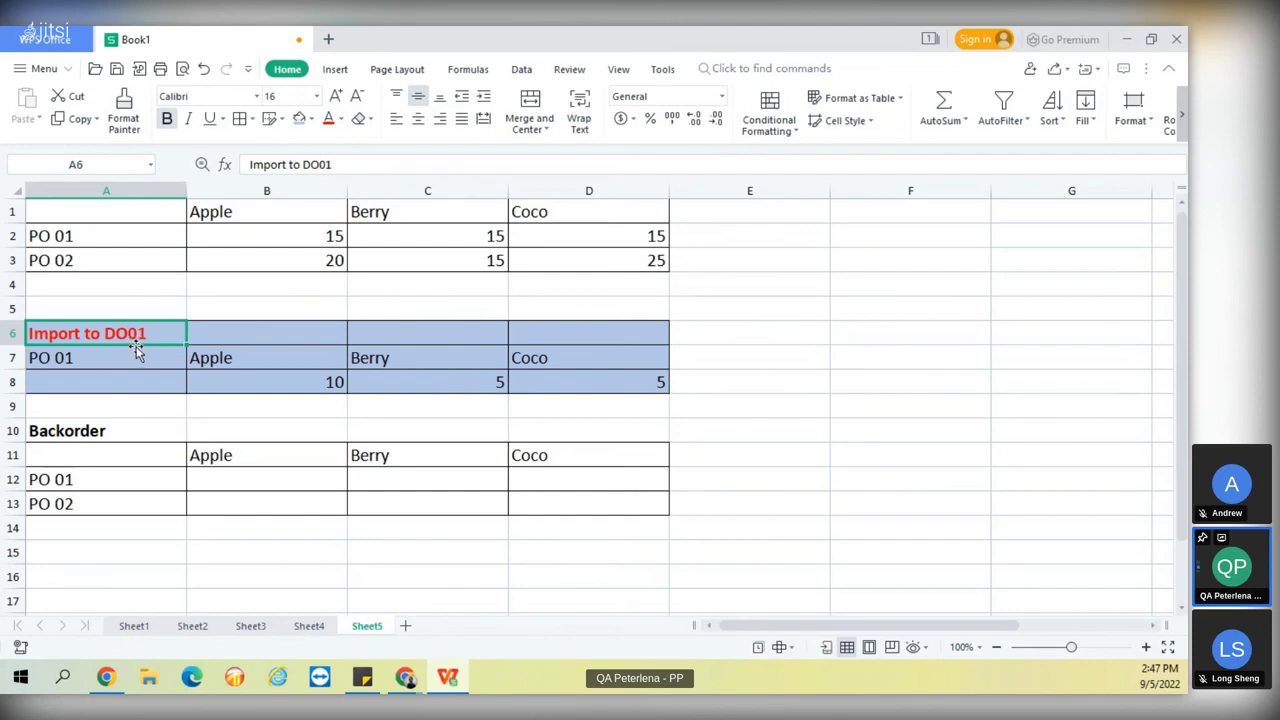
Examine the items and quantities in the Import to DO01 block and the PO 01 label and item headings of the Backorder table.
click(75, 362)
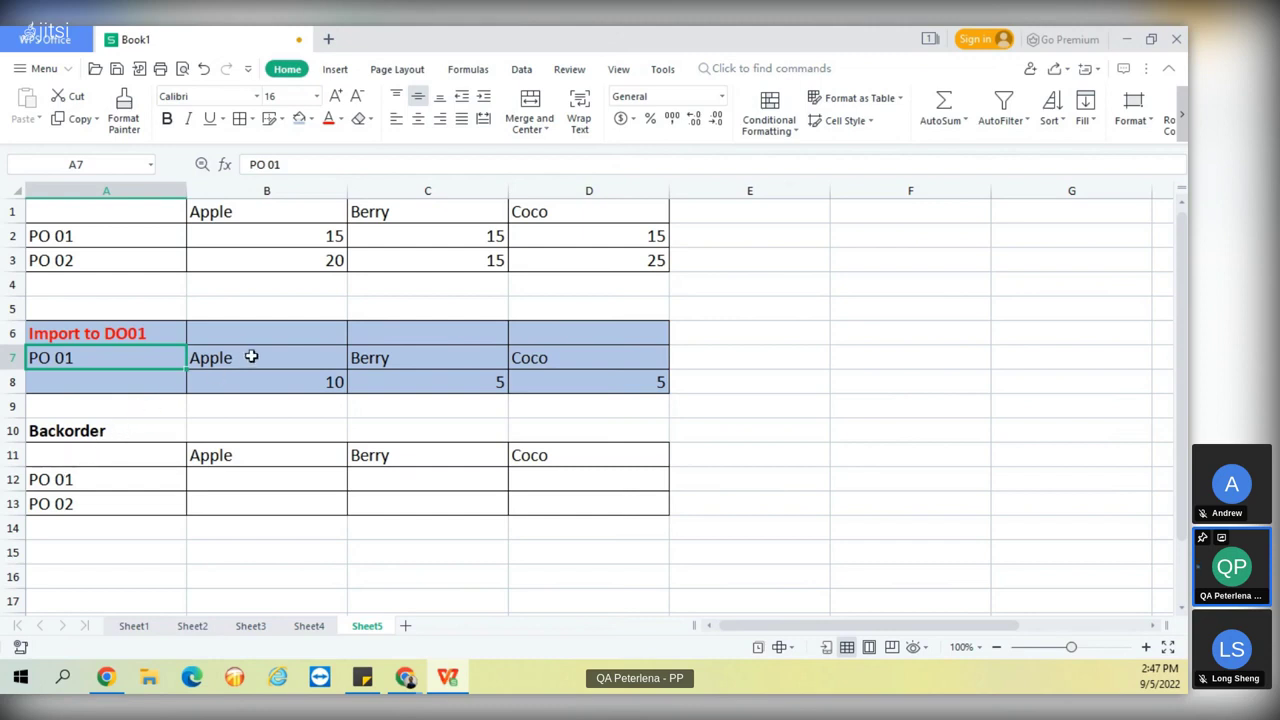
click(248, 357)
click(466, 349)
click(569, 363)
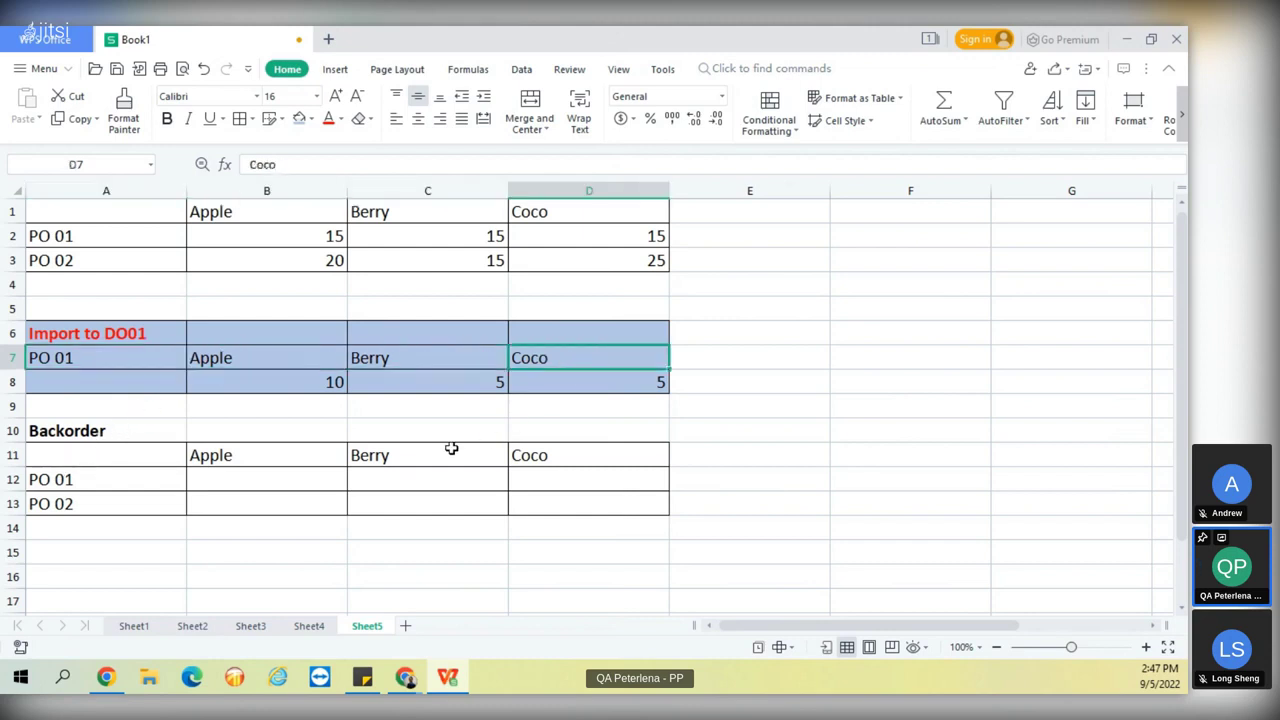
click(310, 382)
click(460, 381)
click(585, 384)
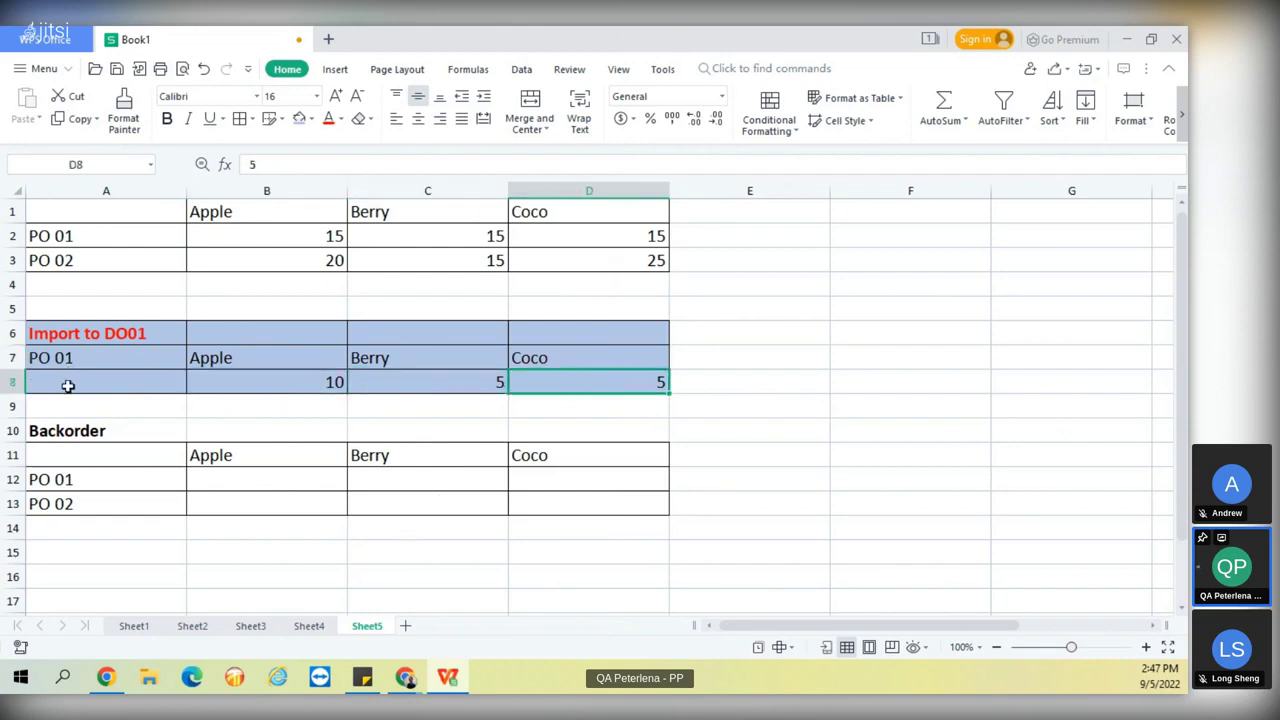
drag(66, 385, 602, 337)
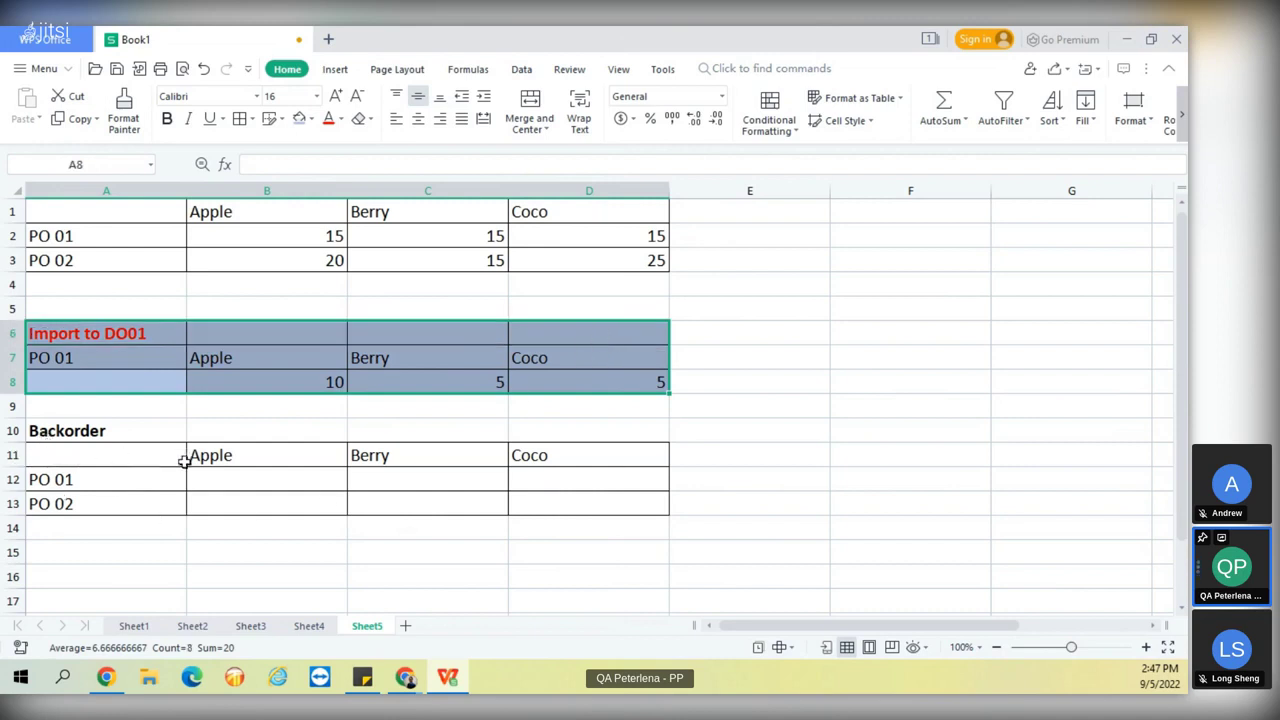
click(97, 482)
click(215, 455)
click(390, 453)
click(539, 466)
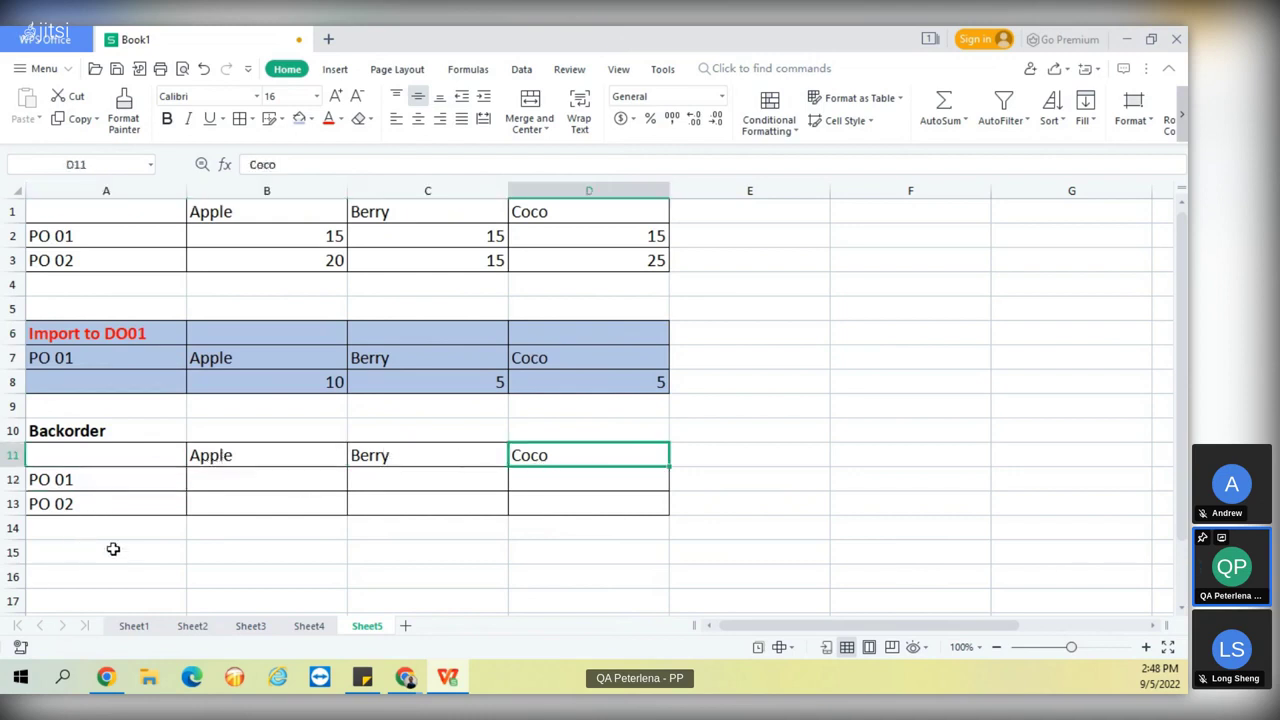
click(274, 572)
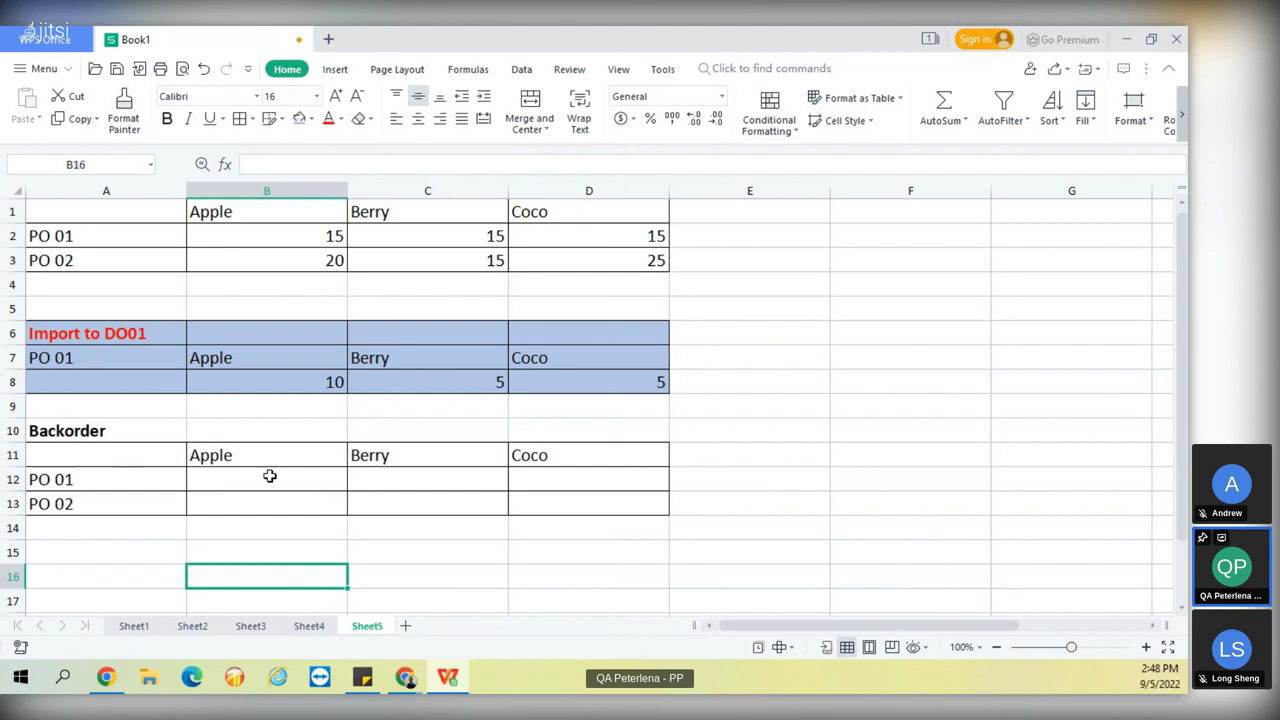
Enter the PO 01 backorder quantities in row 12: 5 for Apple, 10 for Berry and 10 for Coco.
click(269, 476)
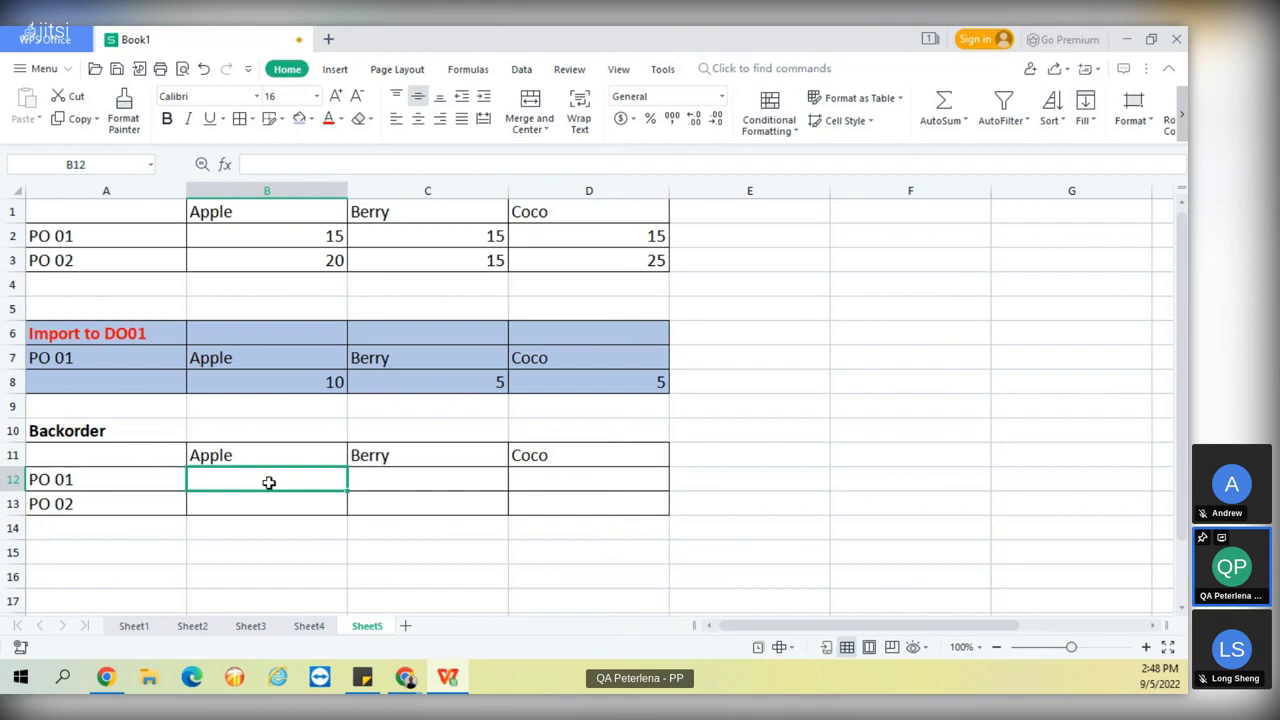
text(5)
key(Return)
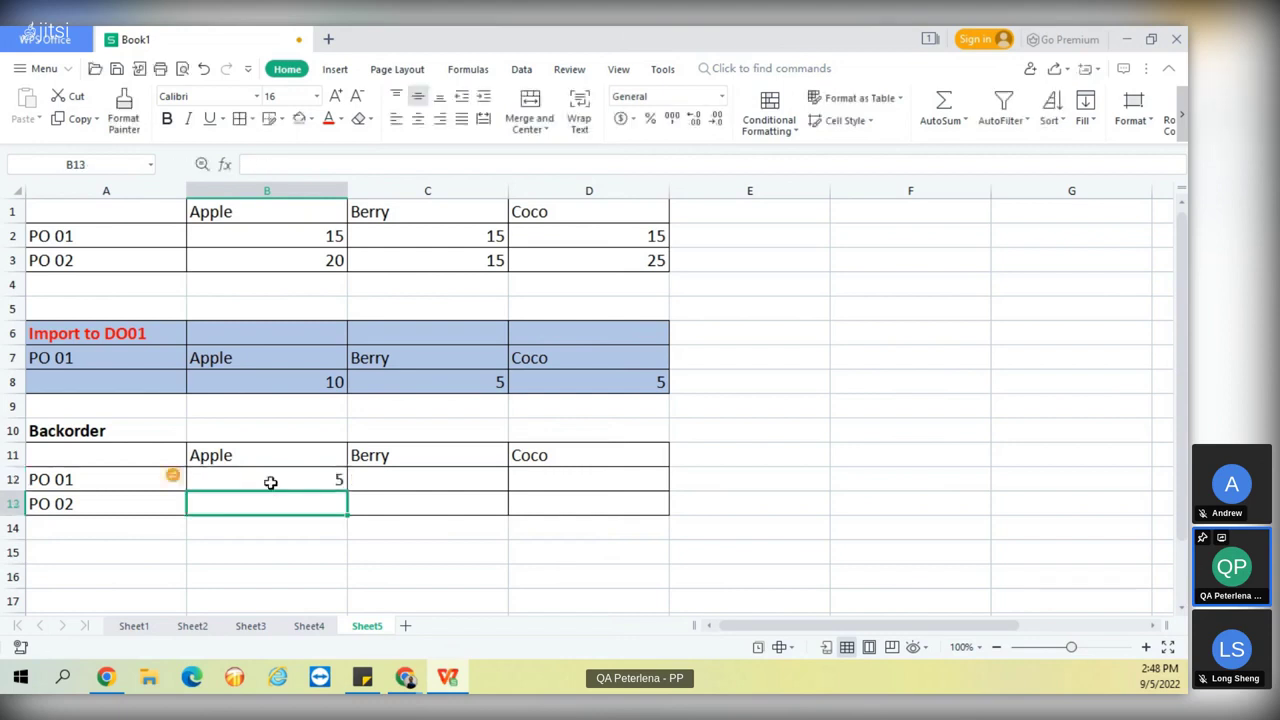
click(434, 481)
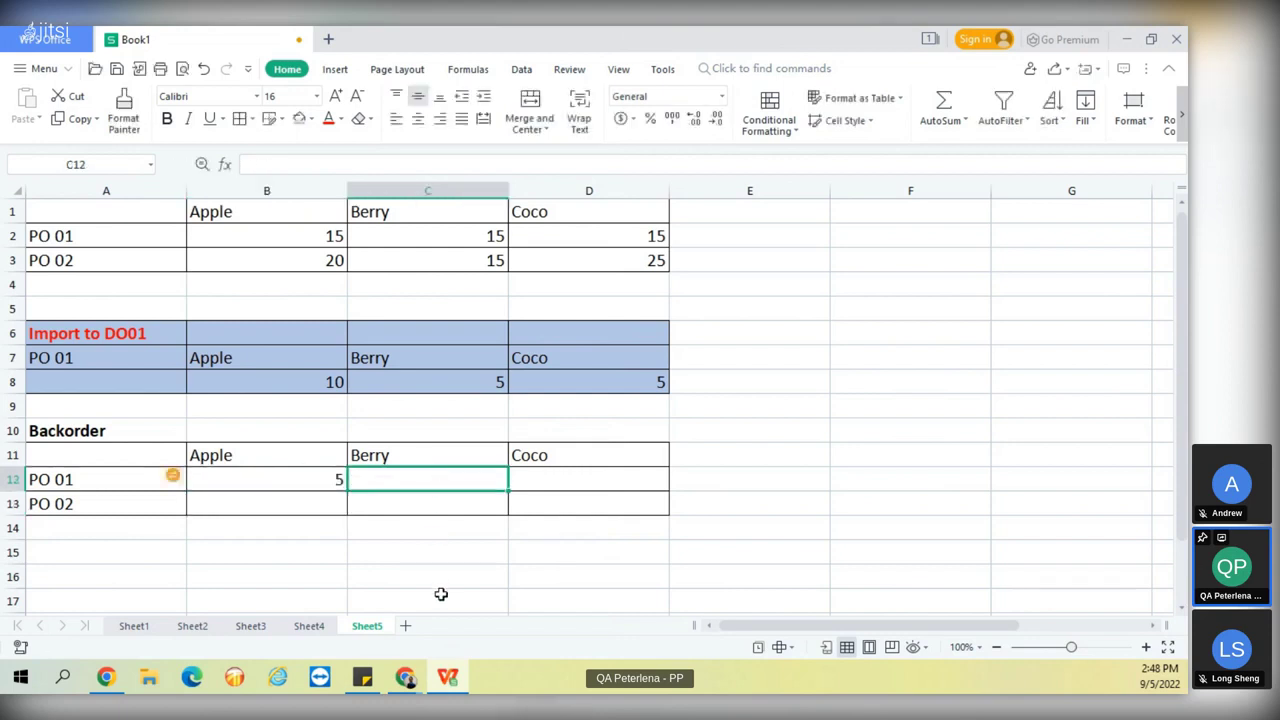
text(10)
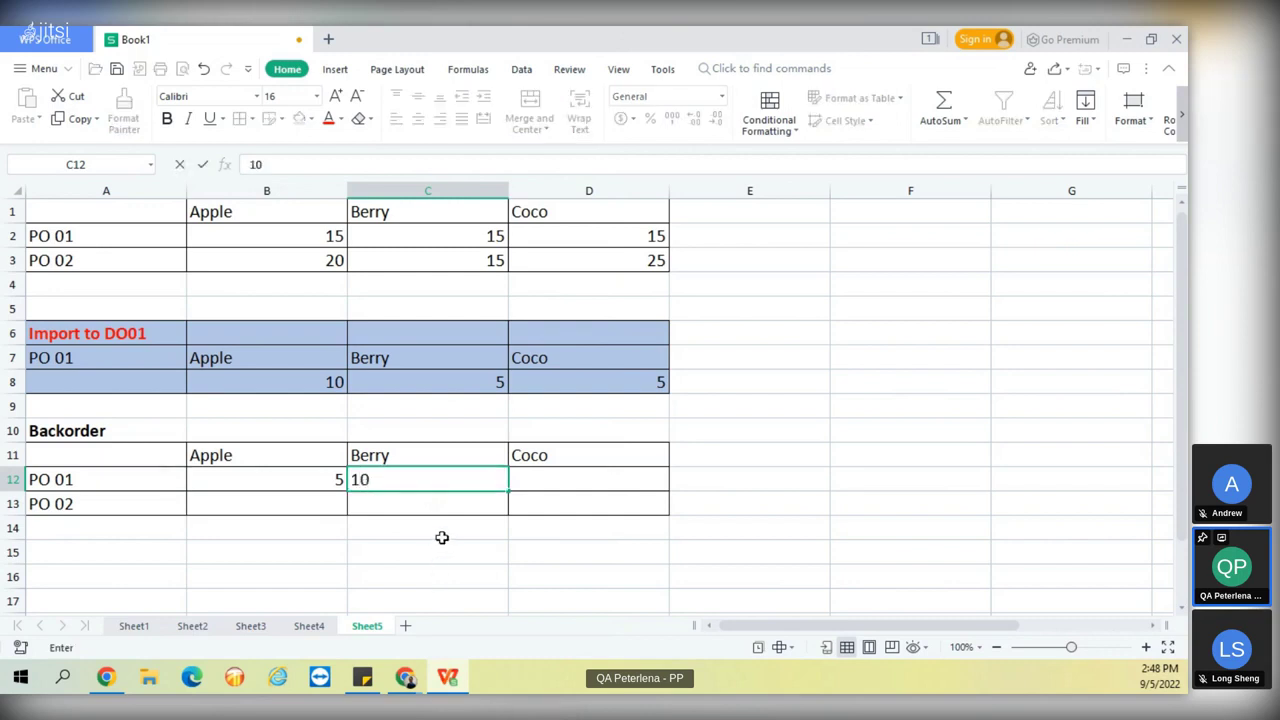
key(Return)
click(583, 477)
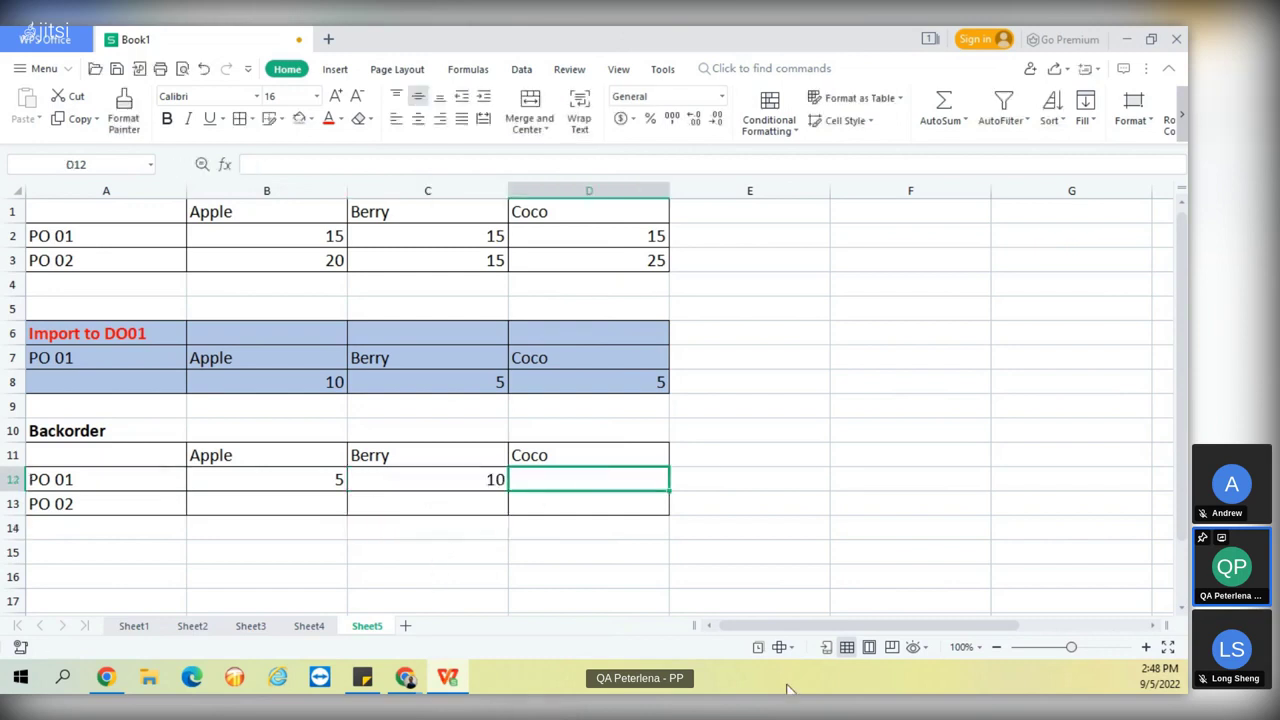
text(10)
key(Return)
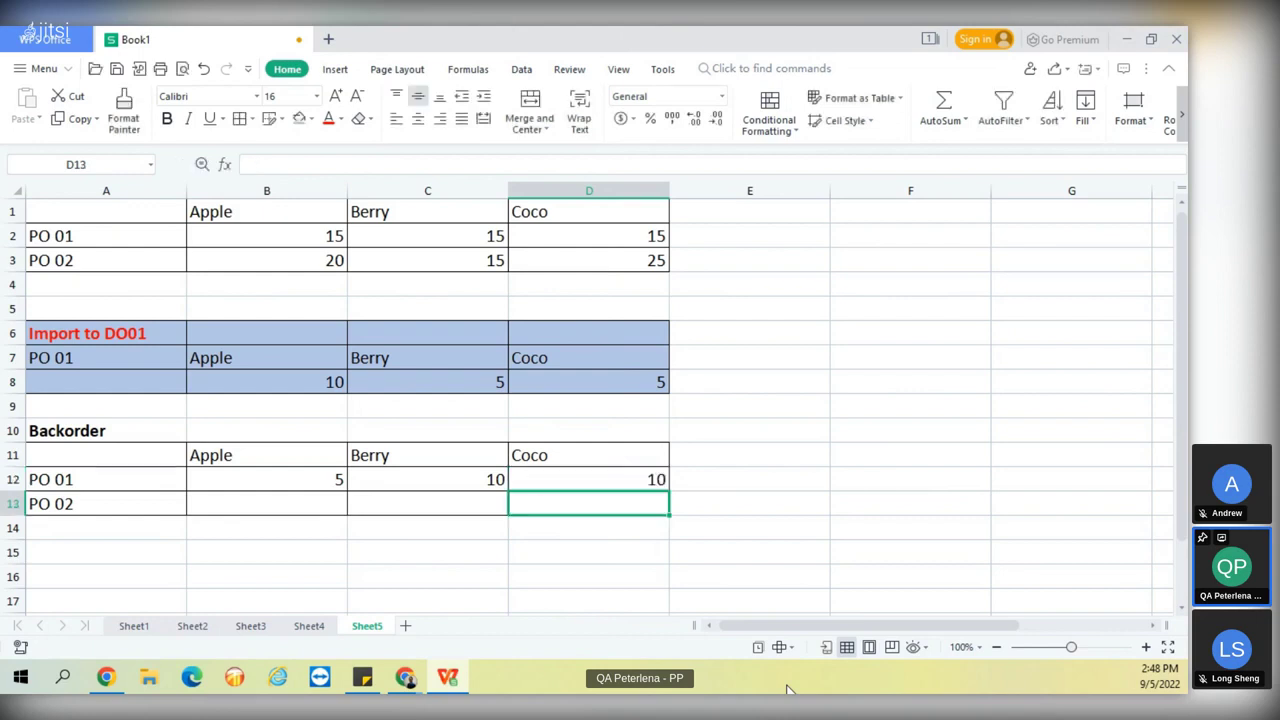
Enter the PO 02 backorder quantities in row 13: 20 for Apple, 15 for Berry and 25 for Coco.
click(305, 496)
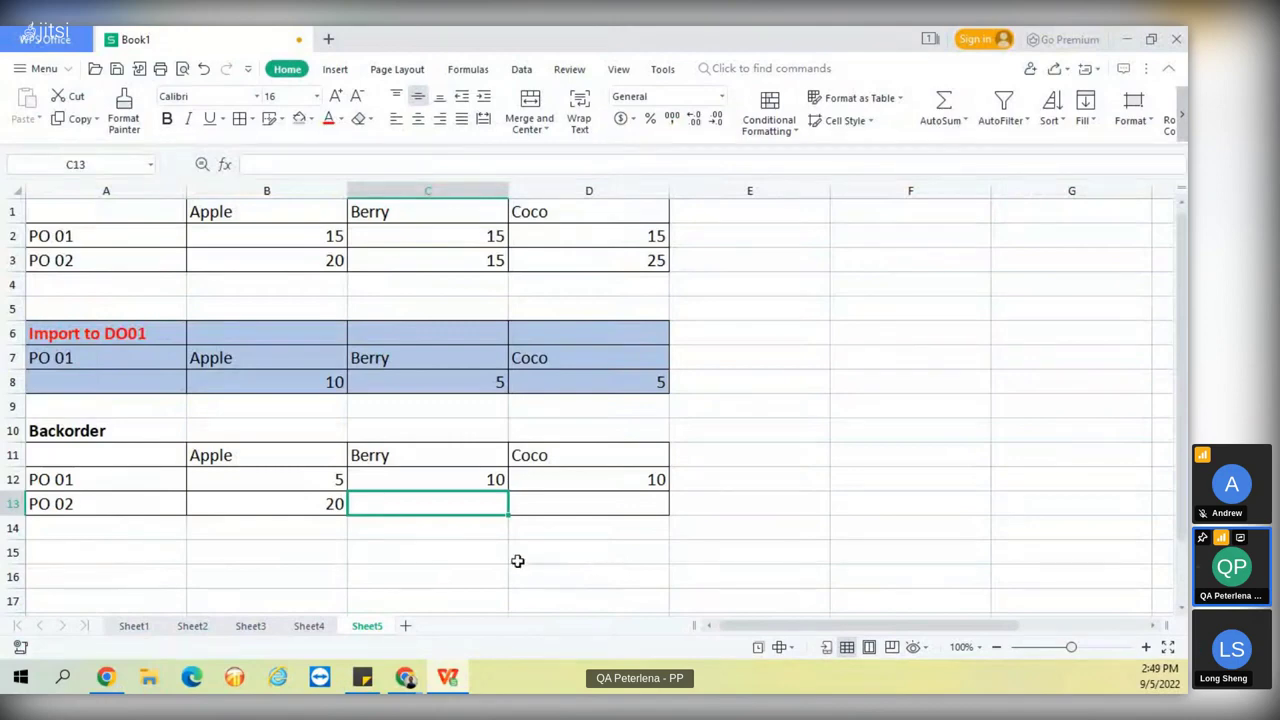
click(268, 502)
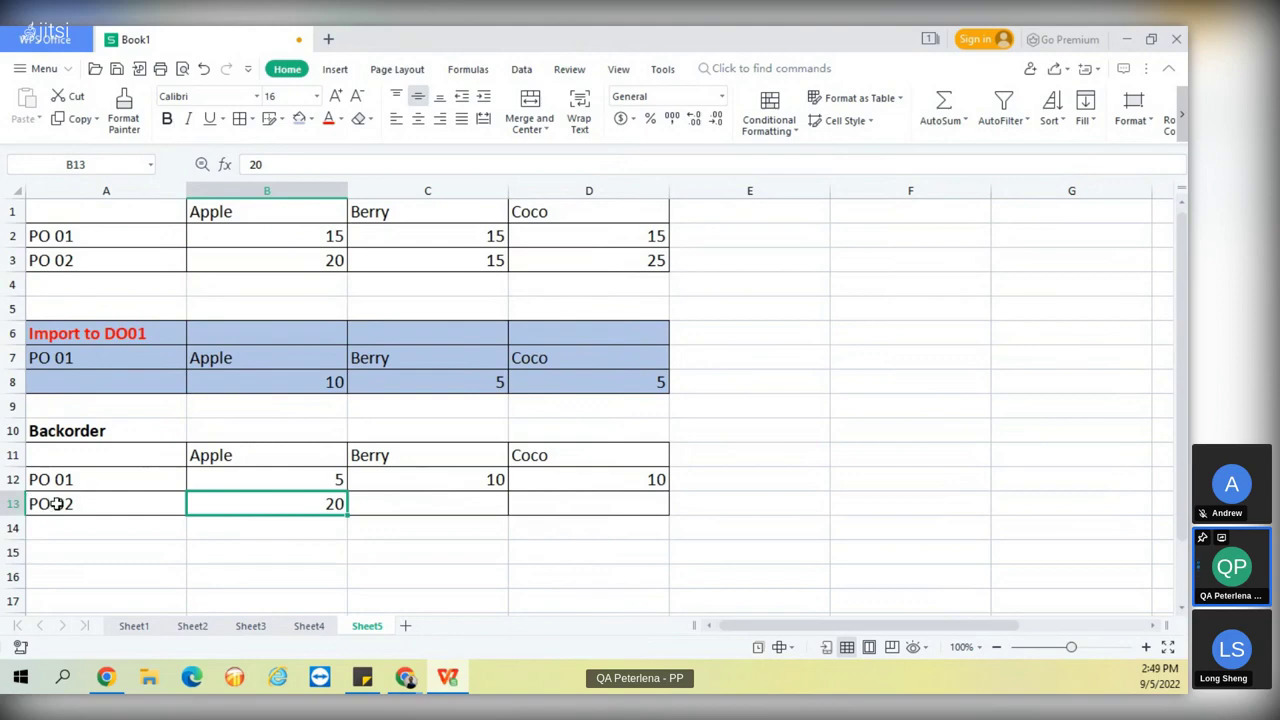
click(58, 503)
click(266, 497)
click(409, 497)
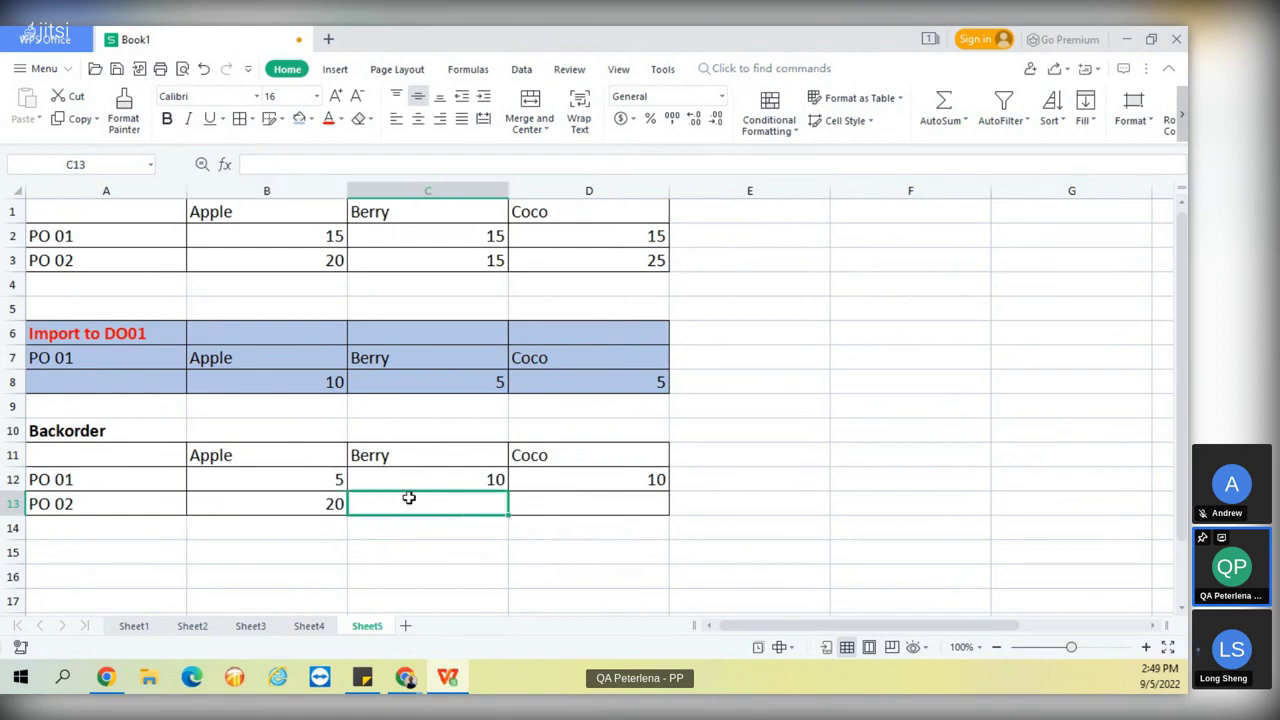
text(15.0)
key(Return)
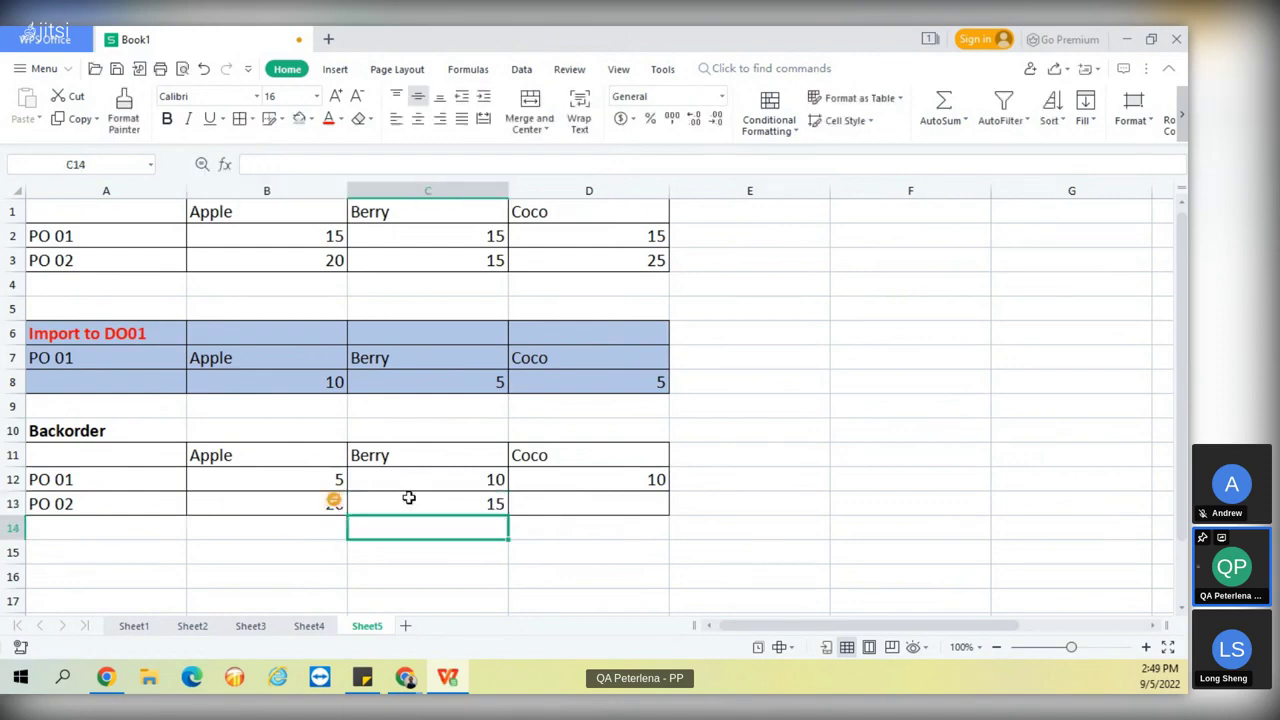
text(25.0)
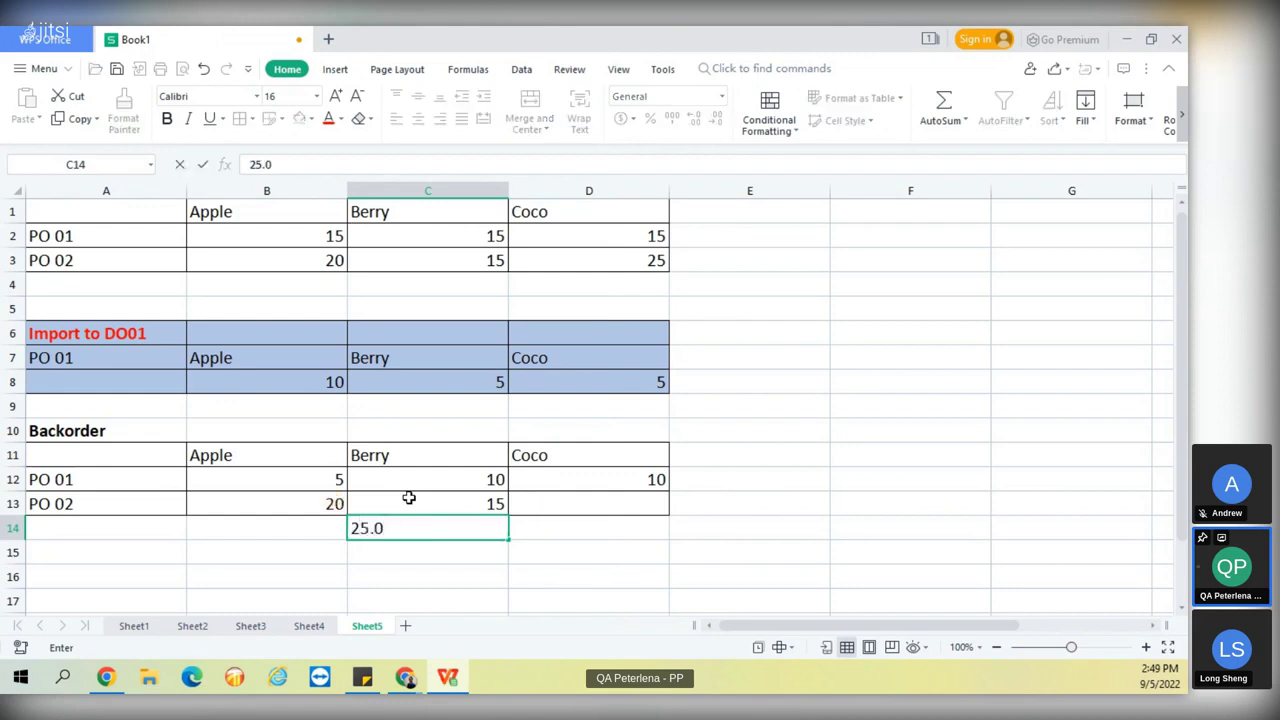
key(BackSpace)
click(626, 511)
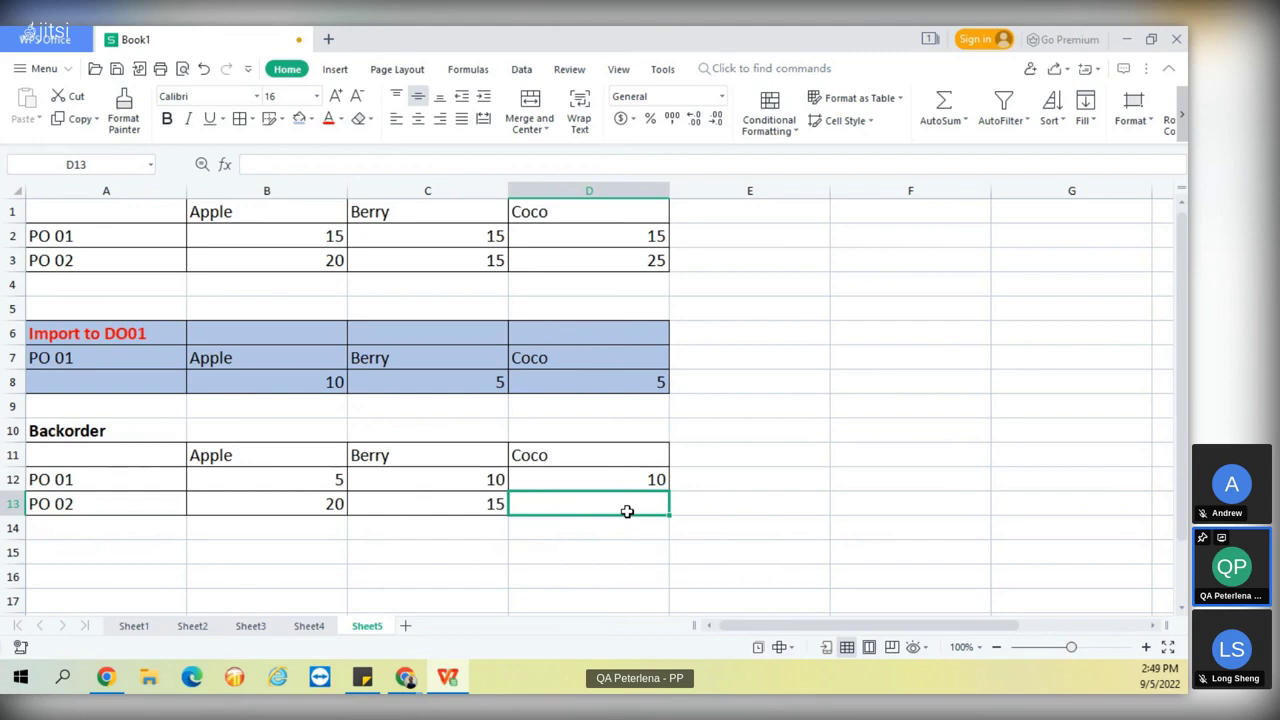
text(25)
key(Return)
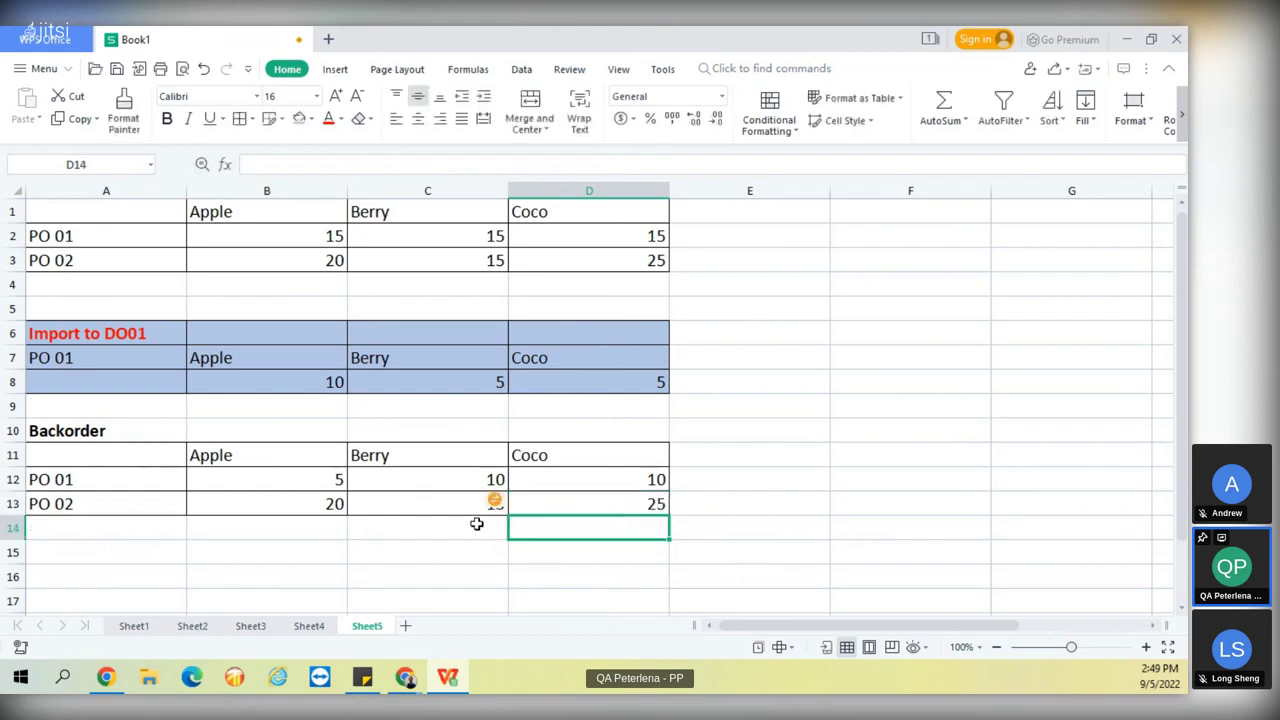
click(814, 538)
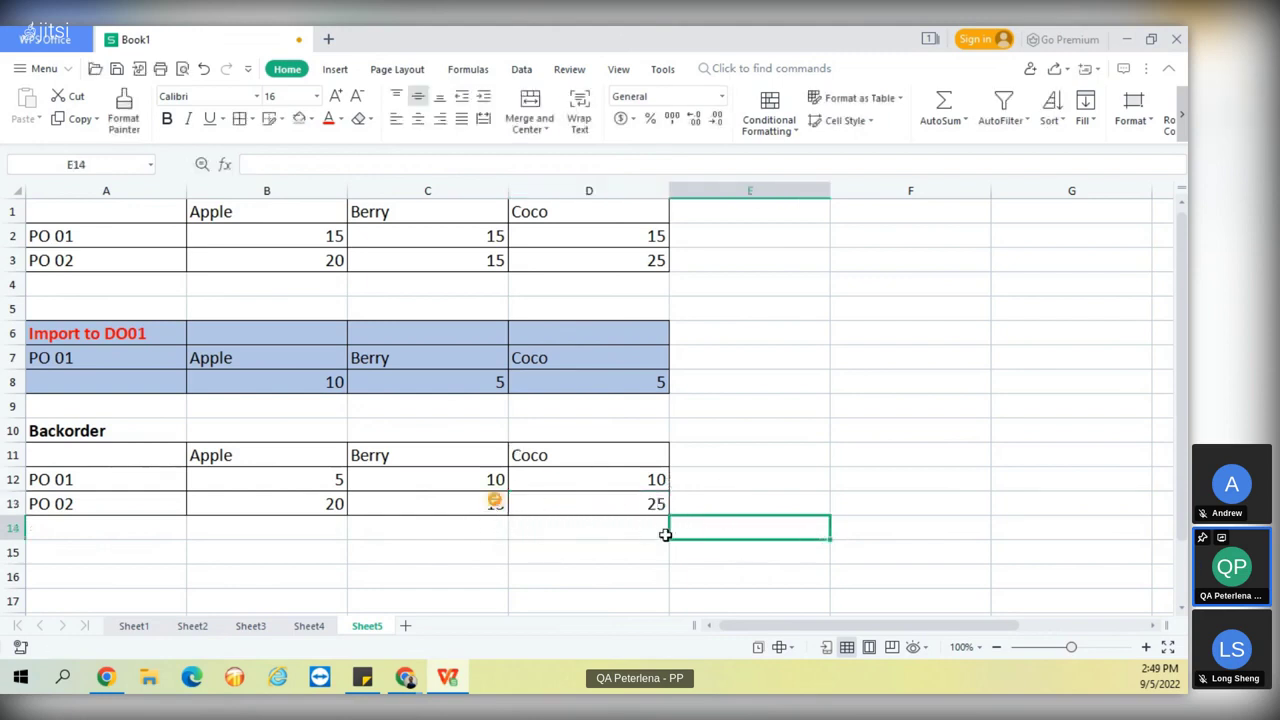
text(0)
key(Return)
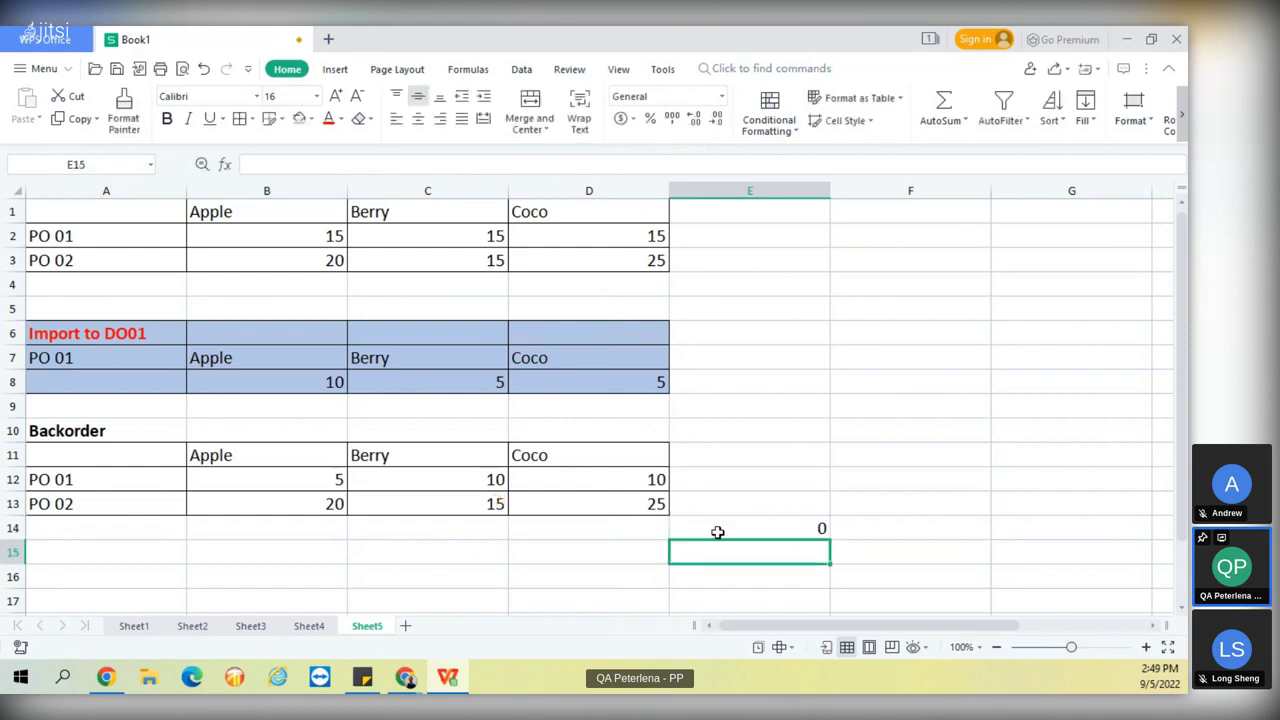
click(717, 532)
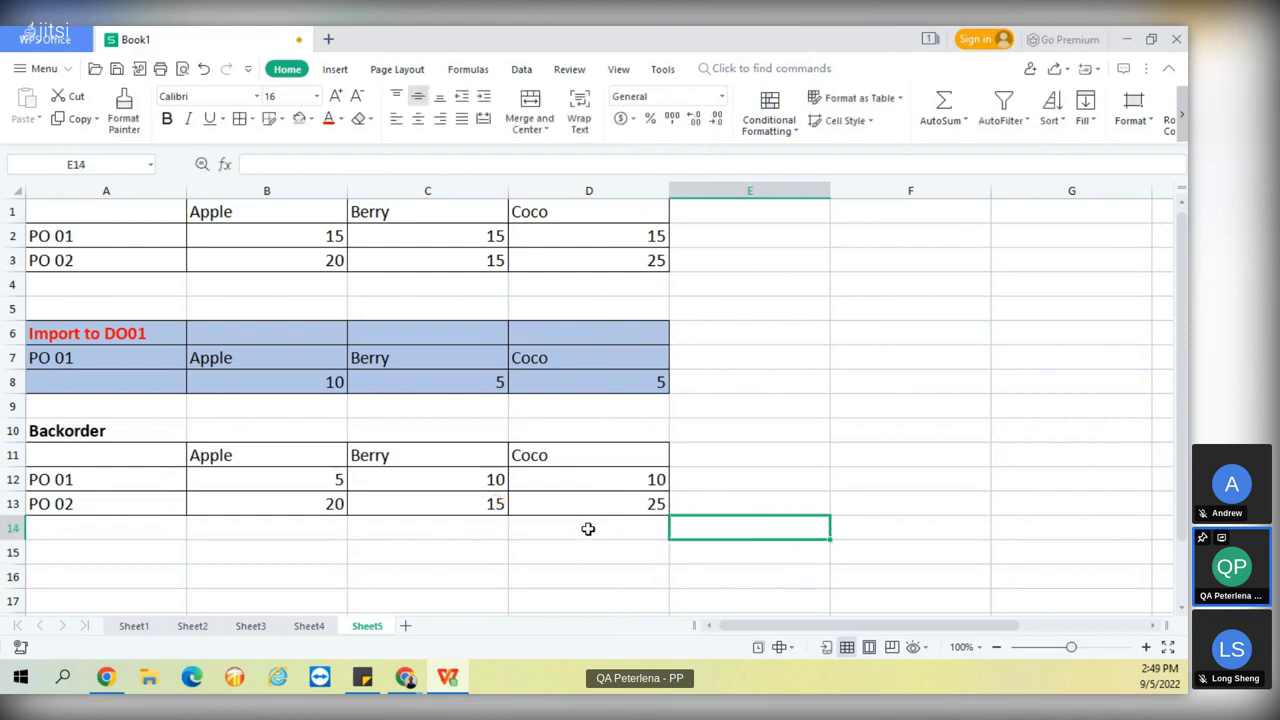
drag(272, 455, 517, 454)
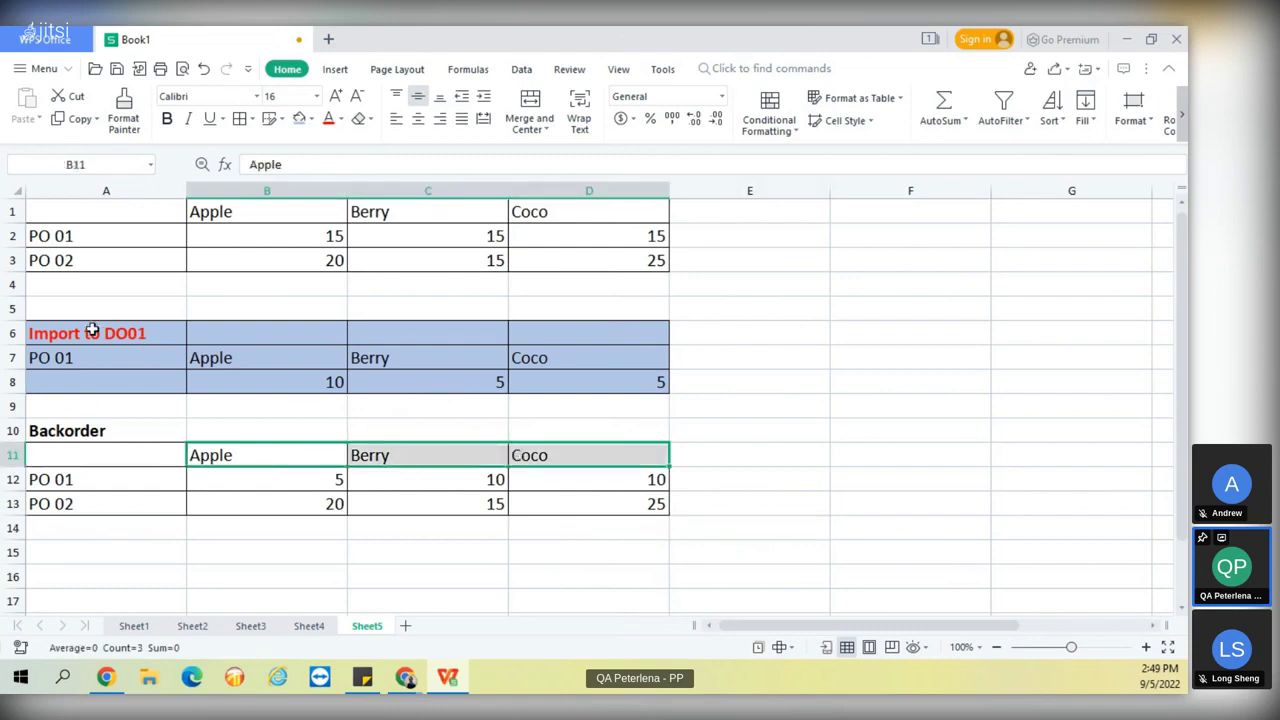
drag(92, 330, 512, 380)
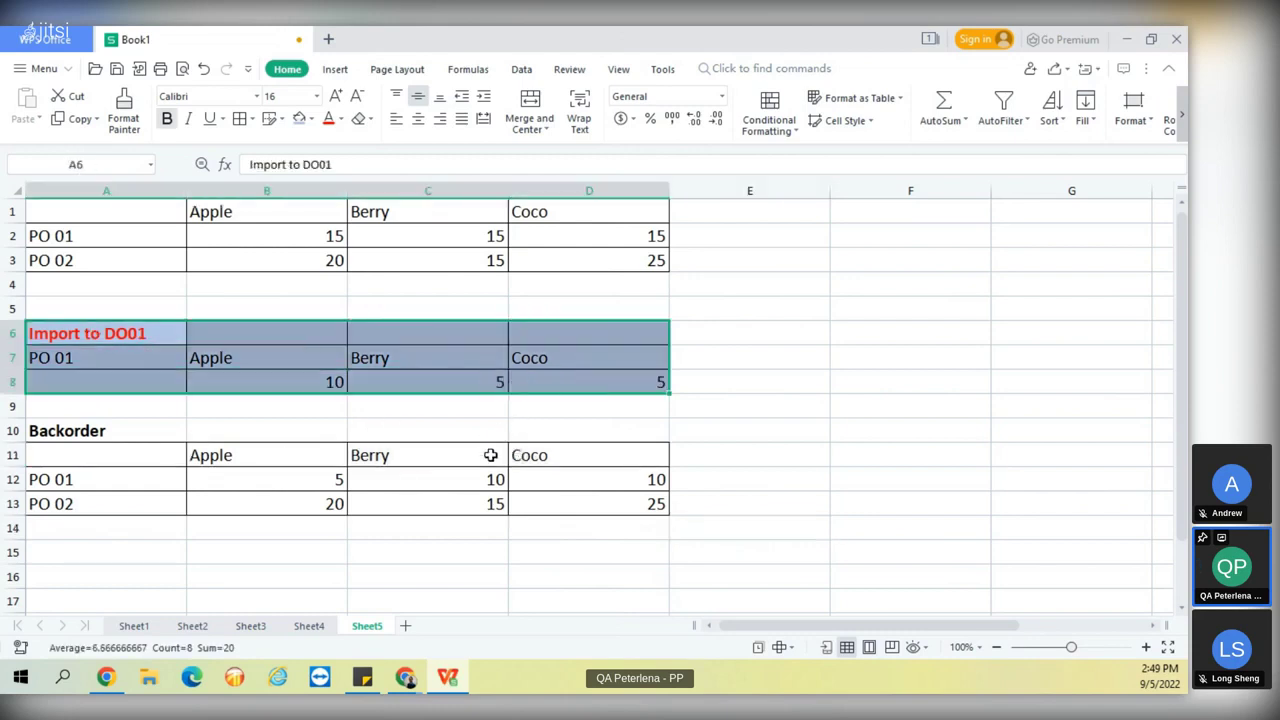
click(846, 446)
Enter the row label D0 01 in A14, directly below PO 02 in the Backorder table.
click(111, 529)
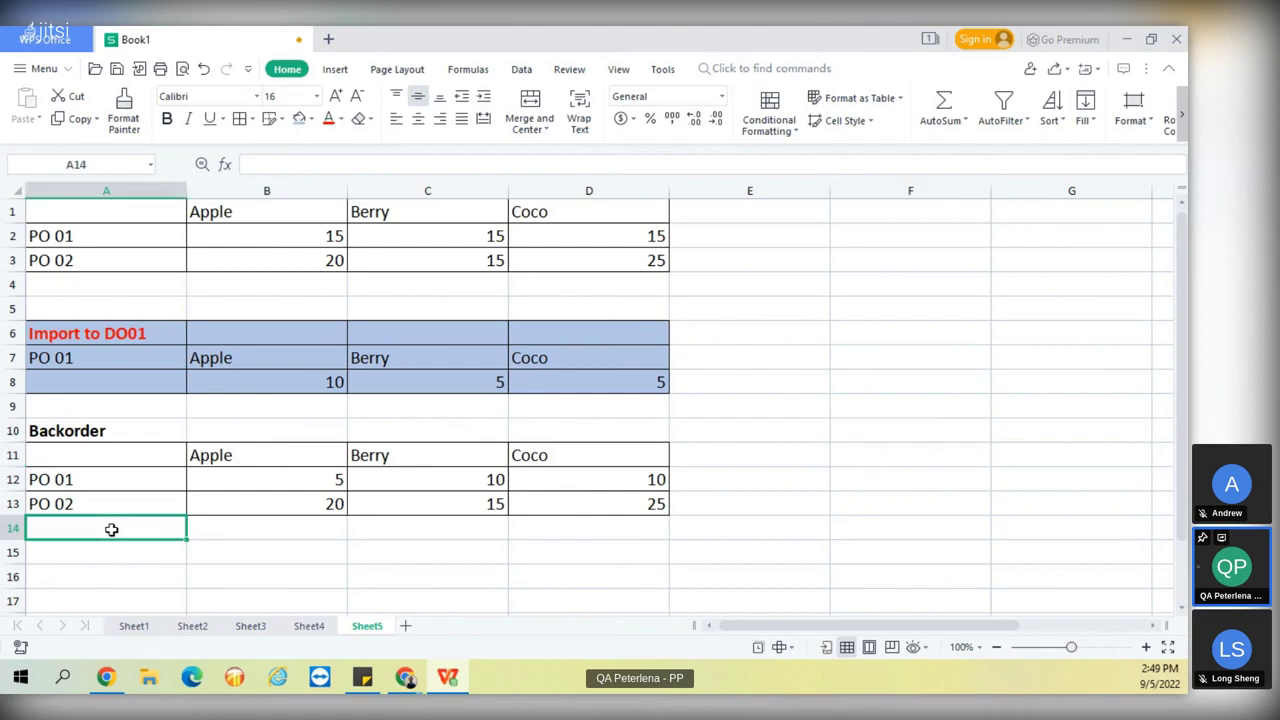
text(D0 01)
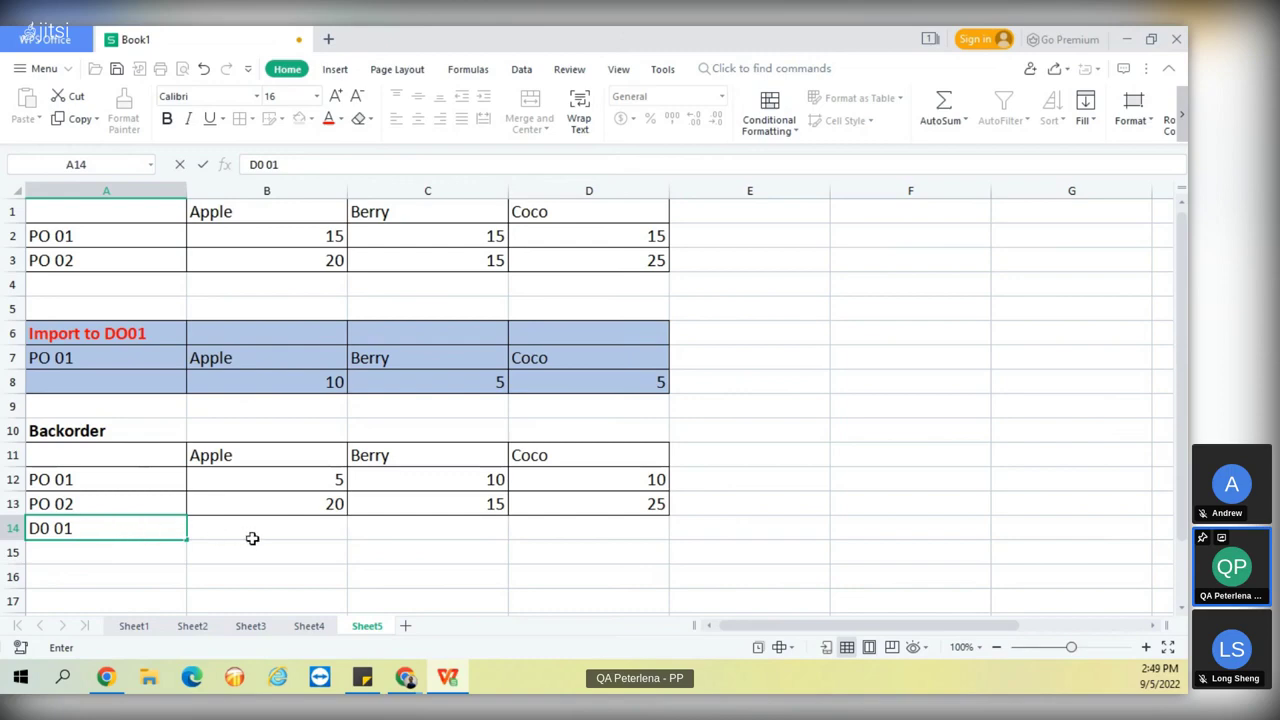
click(252, 537)
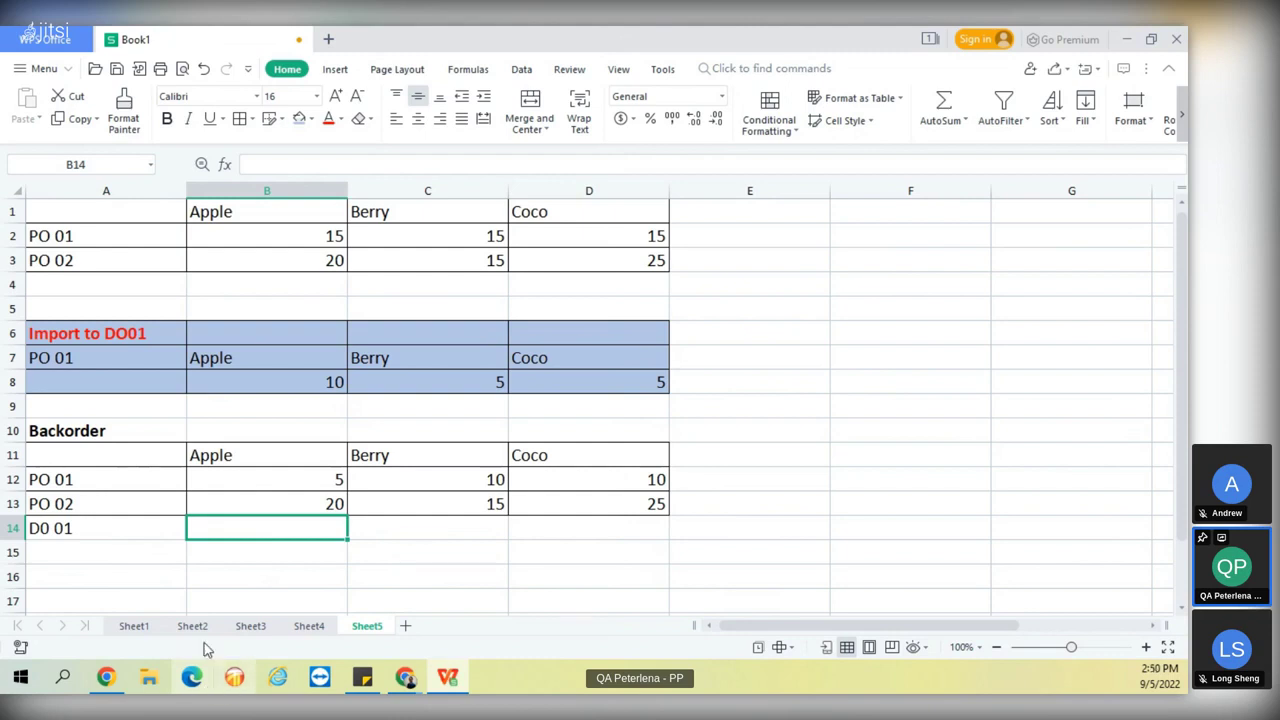
Copy the imported quantities from B8:D8 into the D0 01 row, starting at B14.
drag(320, 378, 561, 392)
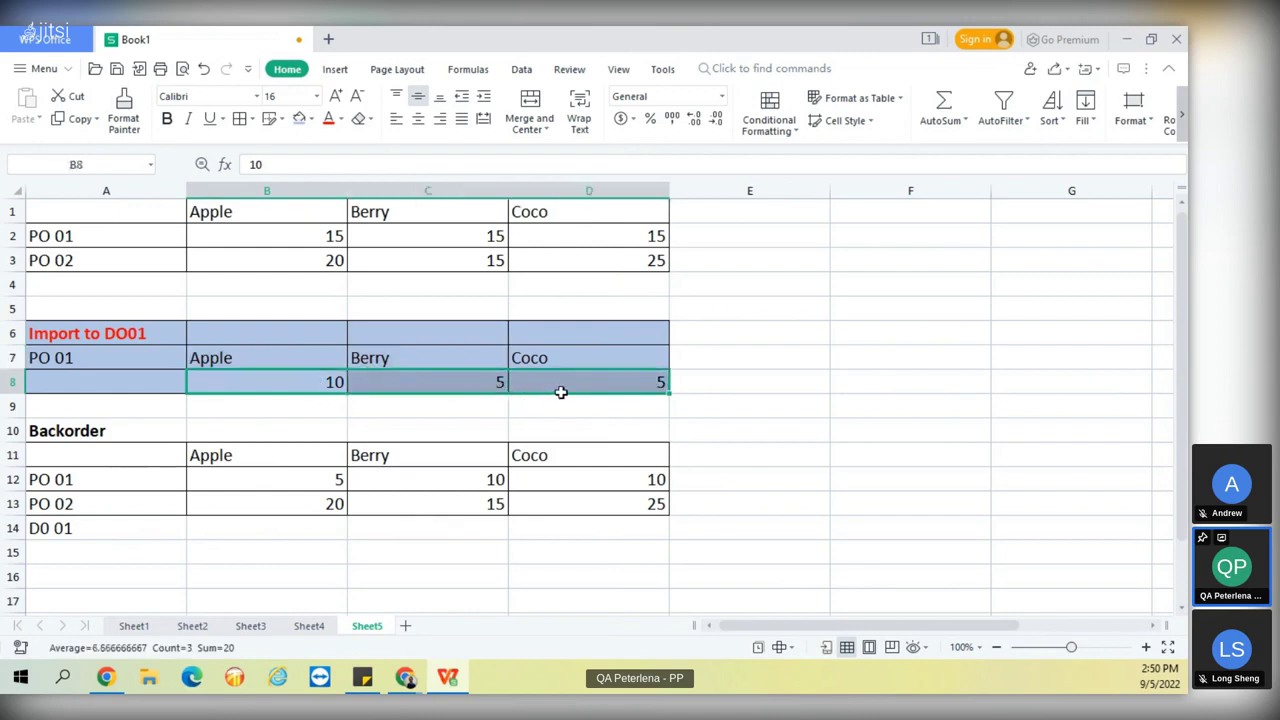
key(ctrl+c)
click(300, 528)
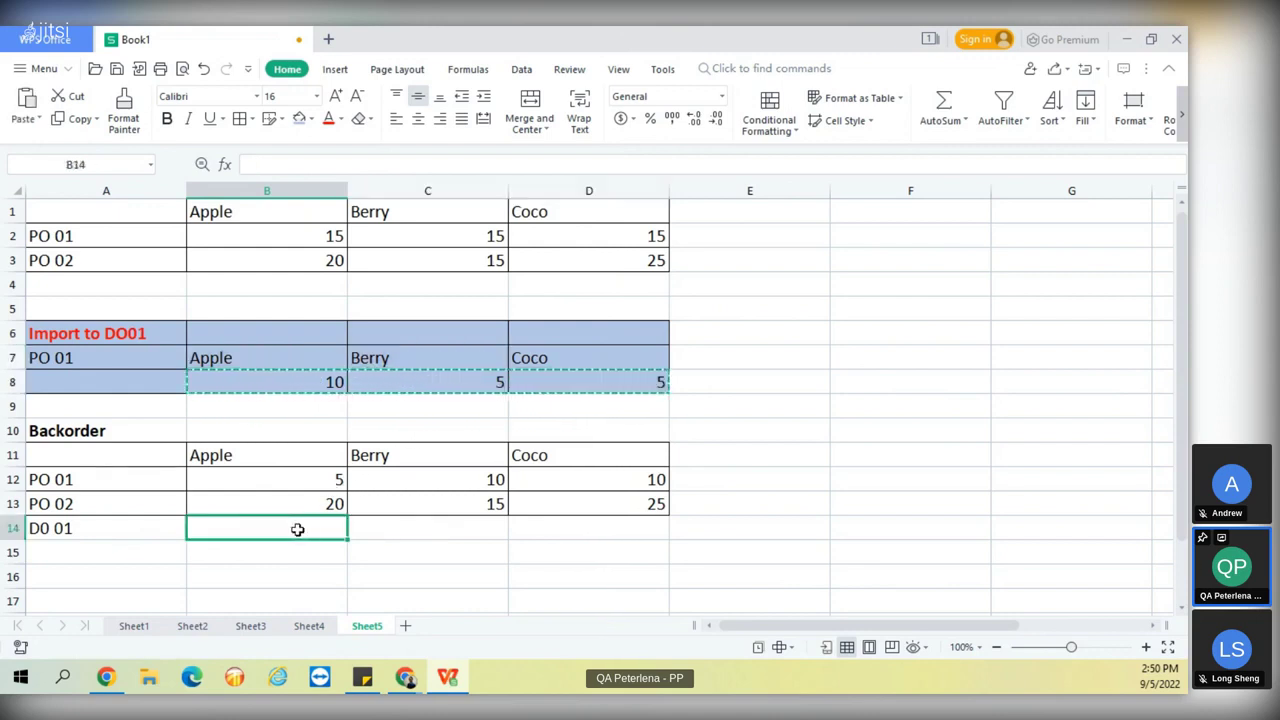
key(ctrl+v)
click(770, 481)
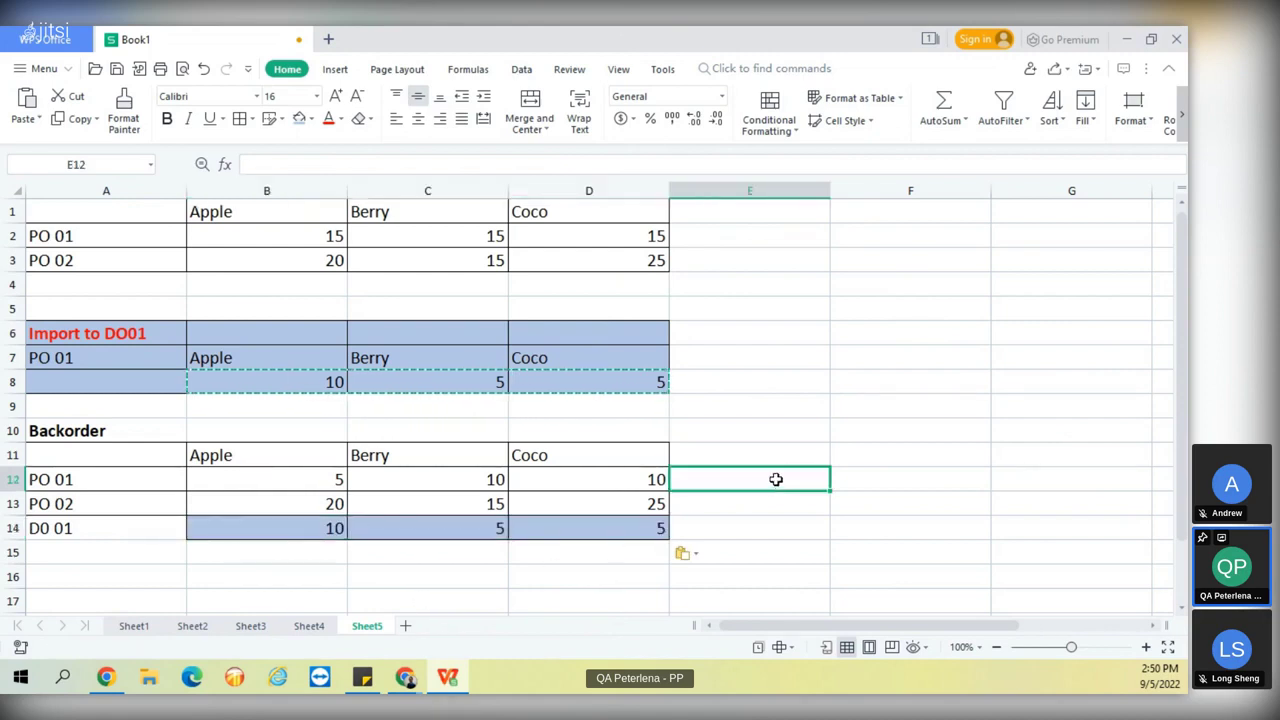
text(p)
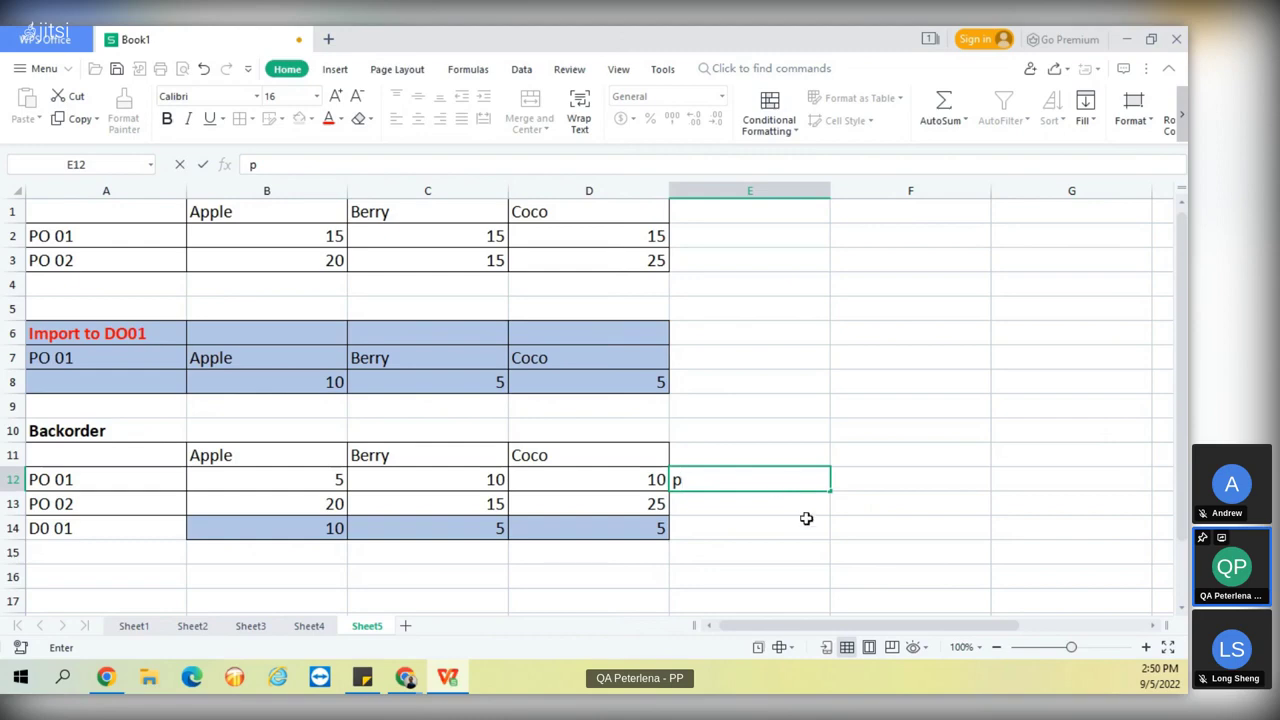
click(764, 483)
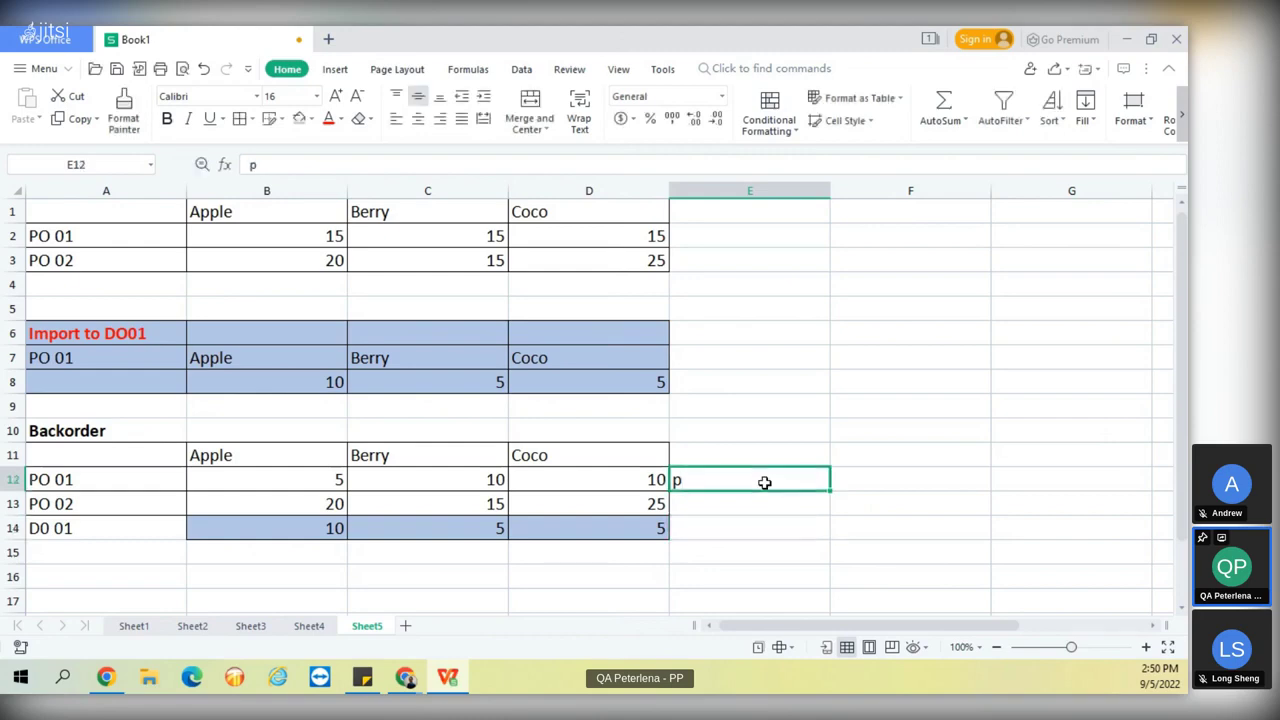
key(Delete)
click(791, 545)
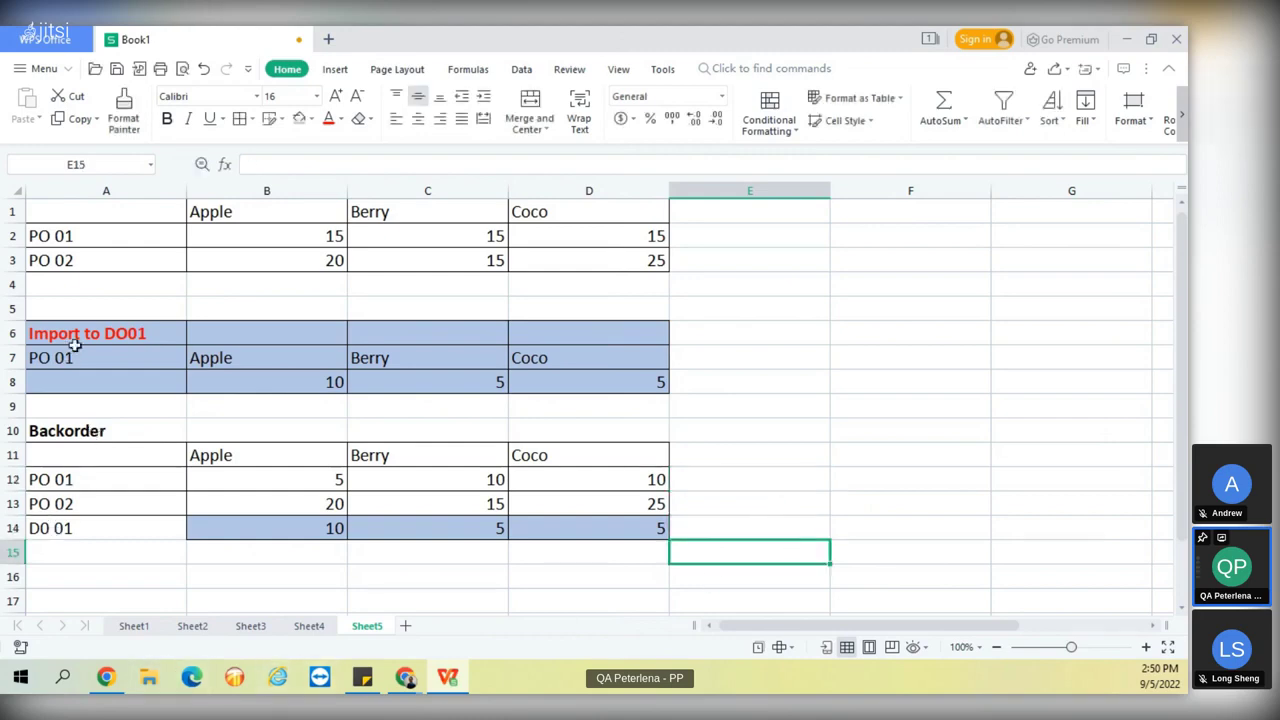
Review the Import to DO01 block, going through its PO 01 label and the Apple, Berry and Coco quantities.
click(76, 338)
click(84, 360)
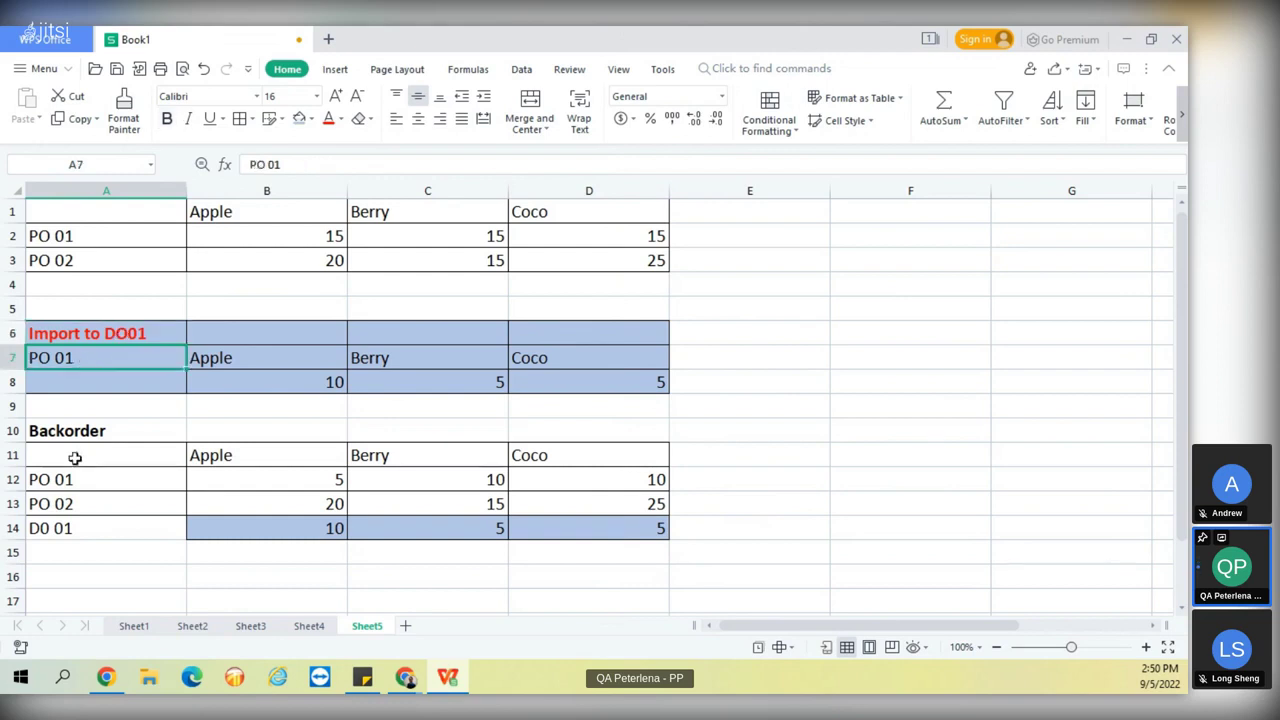
click(108, 340)
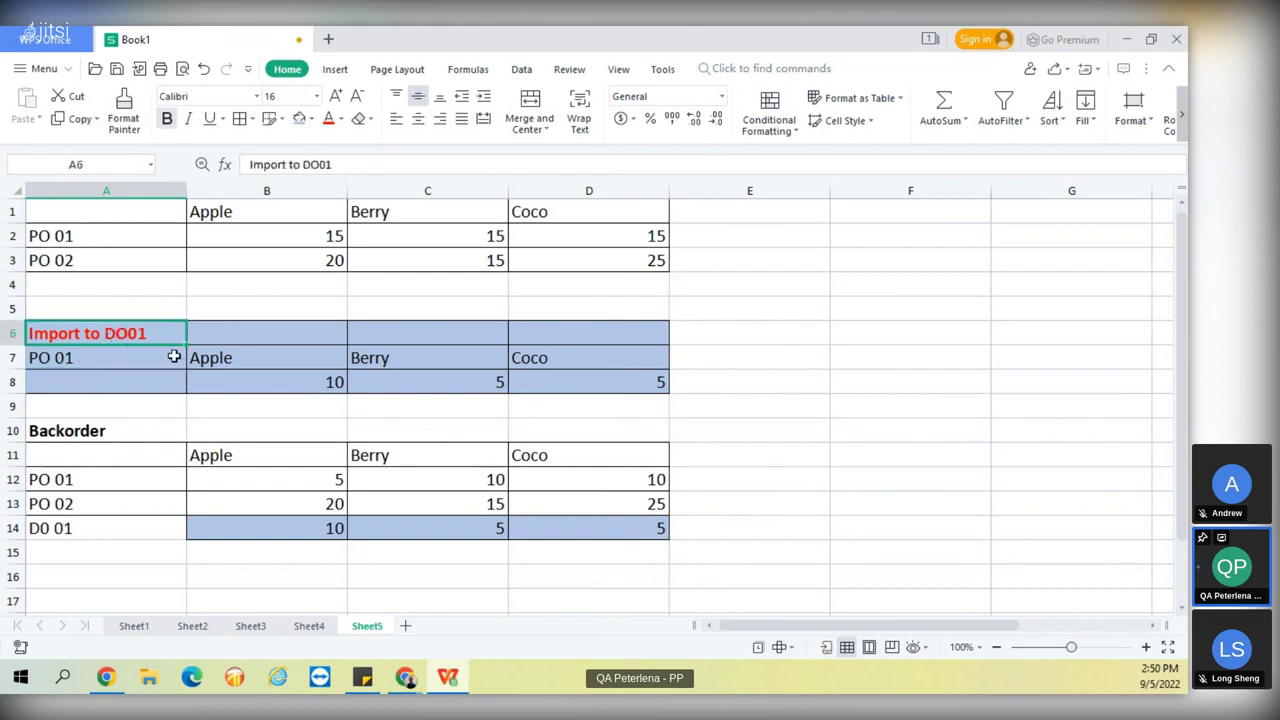
click(220, 366)
click(284, 391)
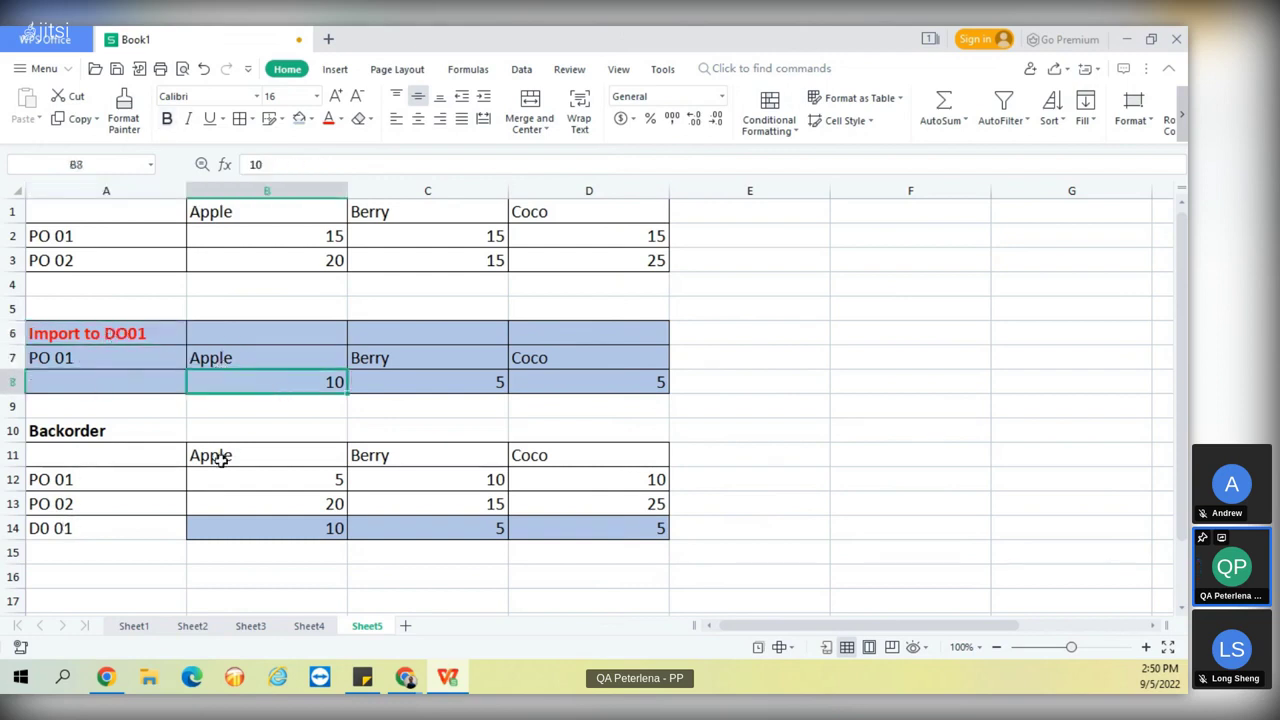
click(406, 379)
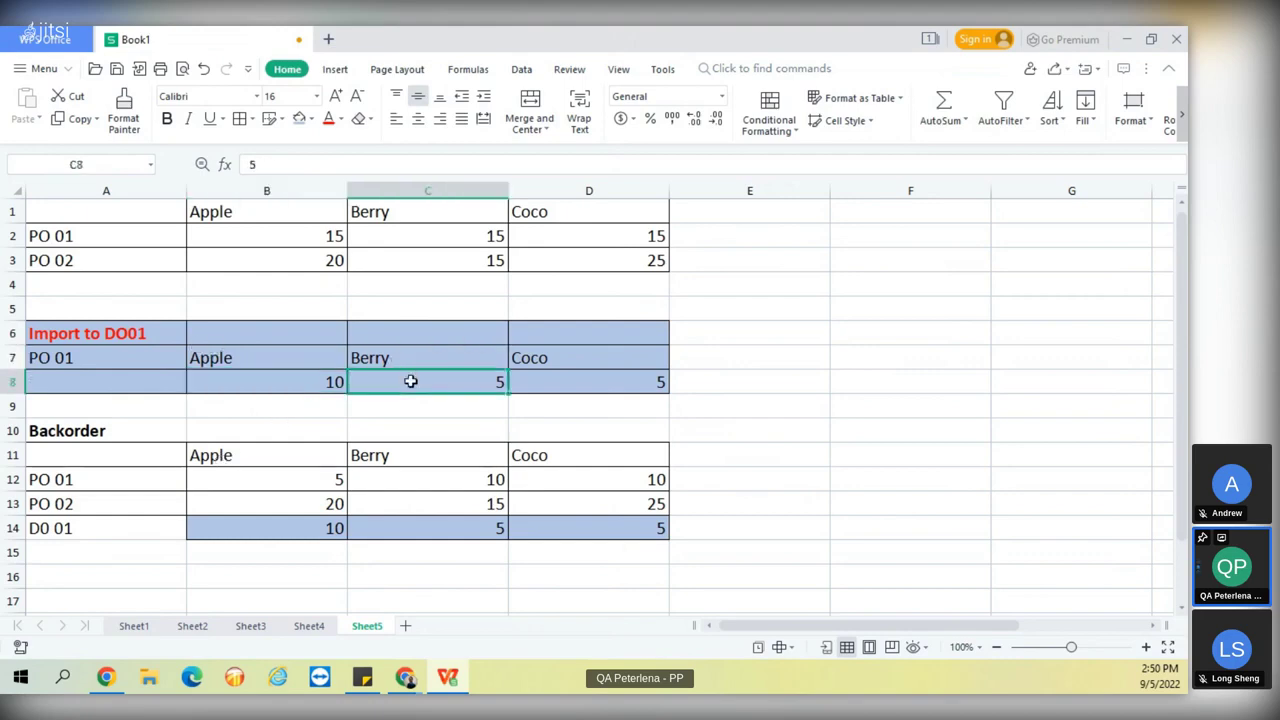
click(536, 362)
click(580, 379)
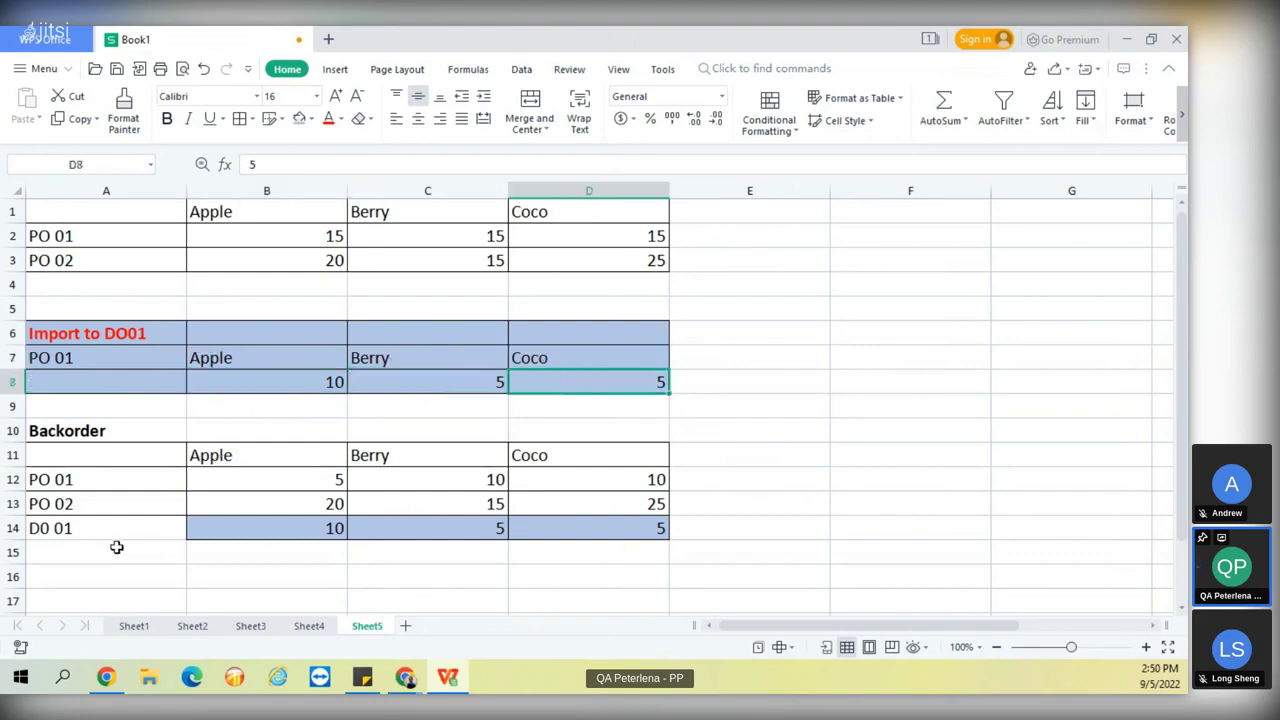
Compare each imported quantity in the Import to DO01 block with the matching quantity in the D0 01 backorder row.
click(80, 336)
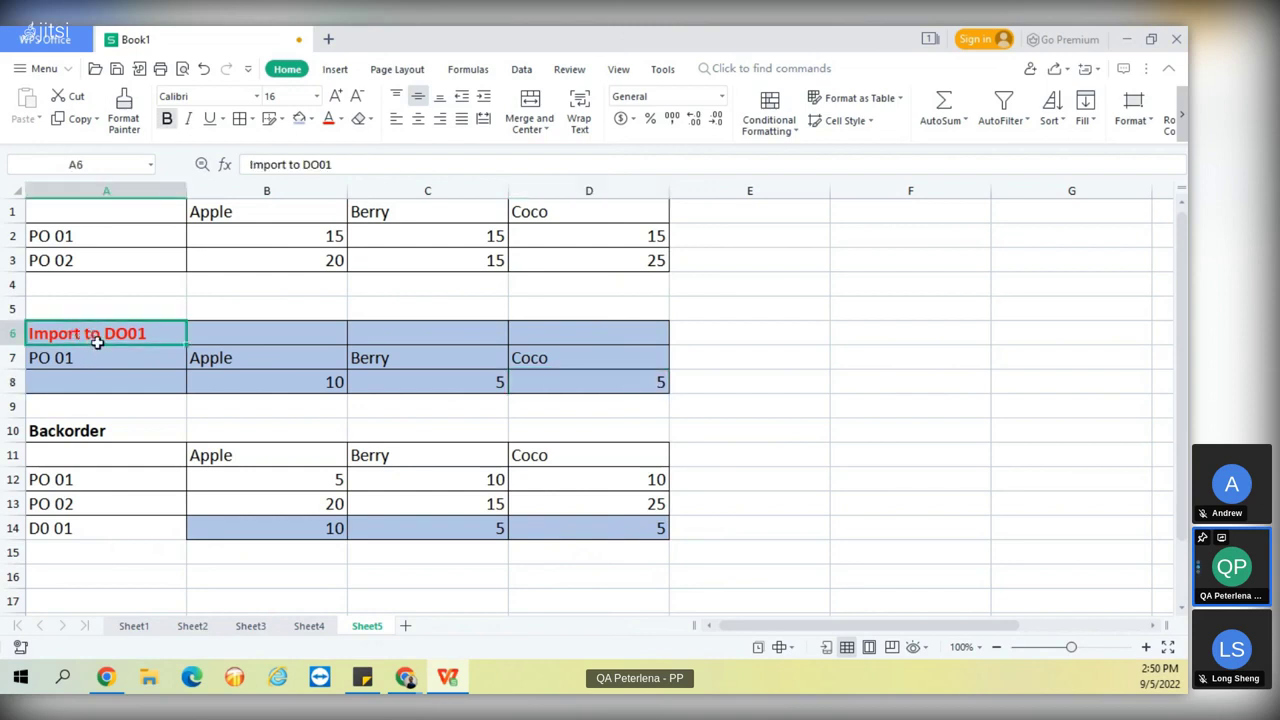
click(221, 383)
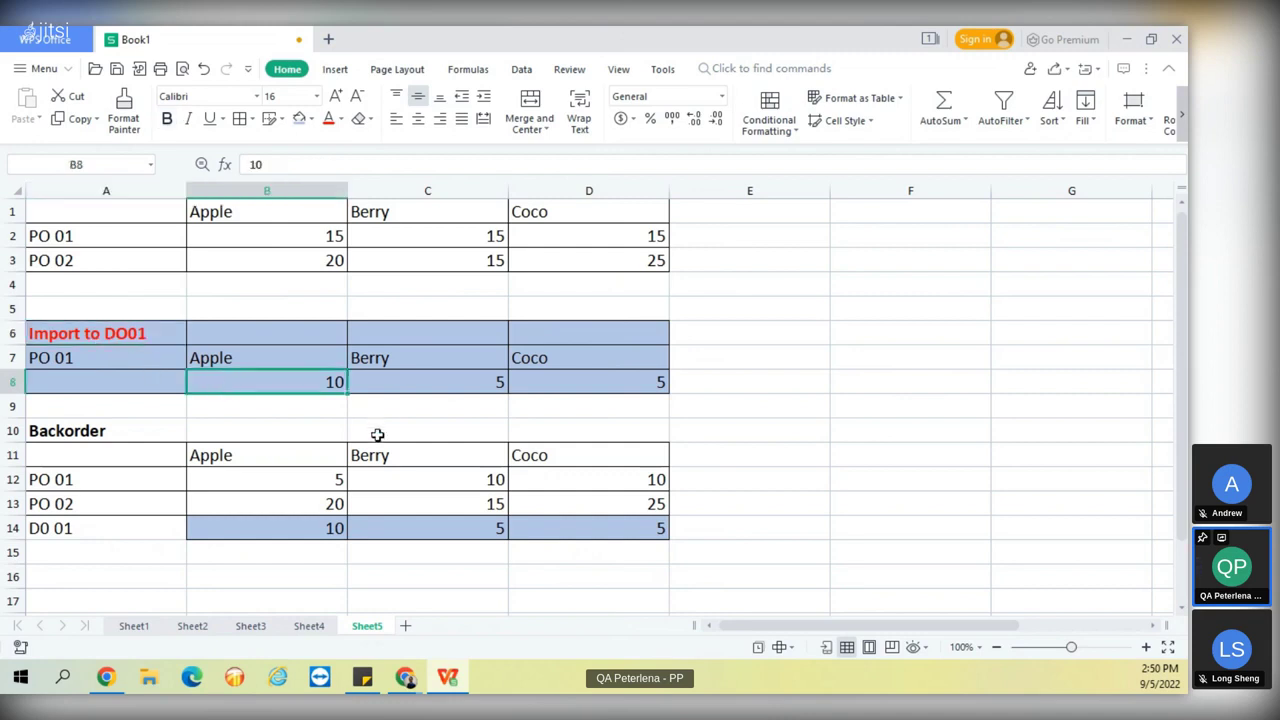
click(340, 525)
click(469, 396)
click(475, 538)
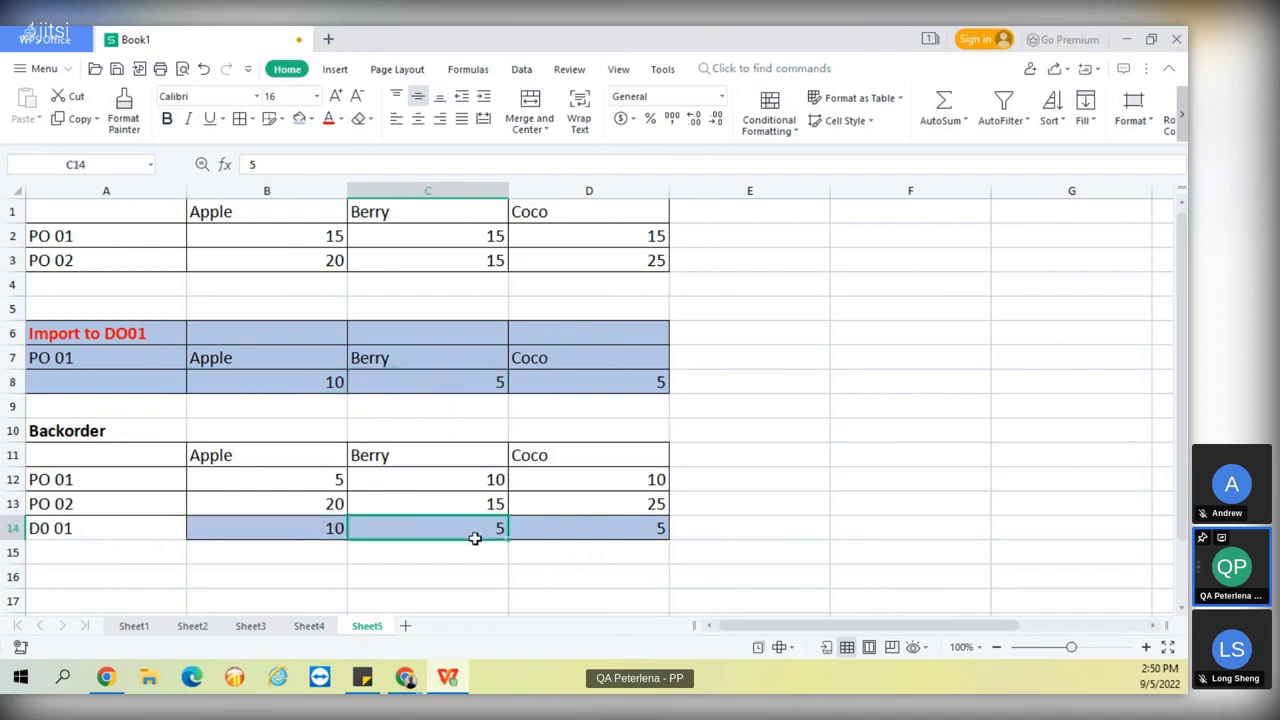
click(634, 380)
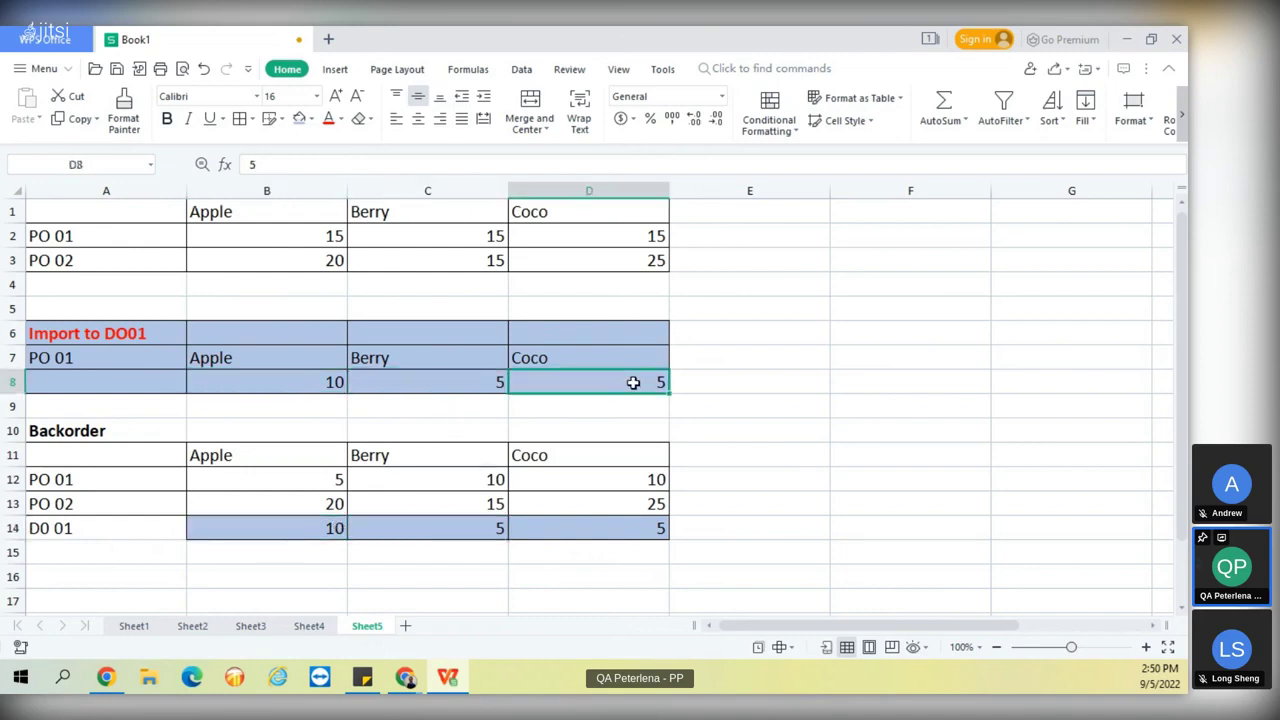
click(594, 528)
click(64, 528)
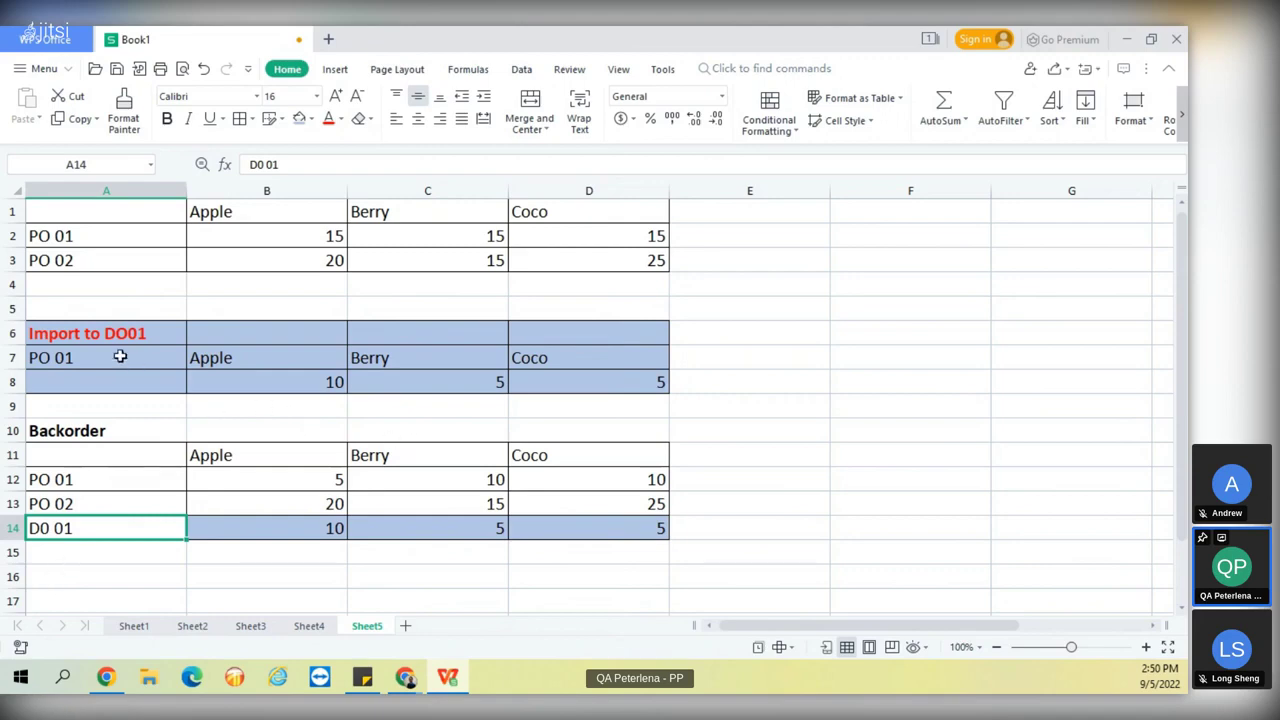
drag(1184, 338, 406, 220)
drag(55, 335, 600, 382)
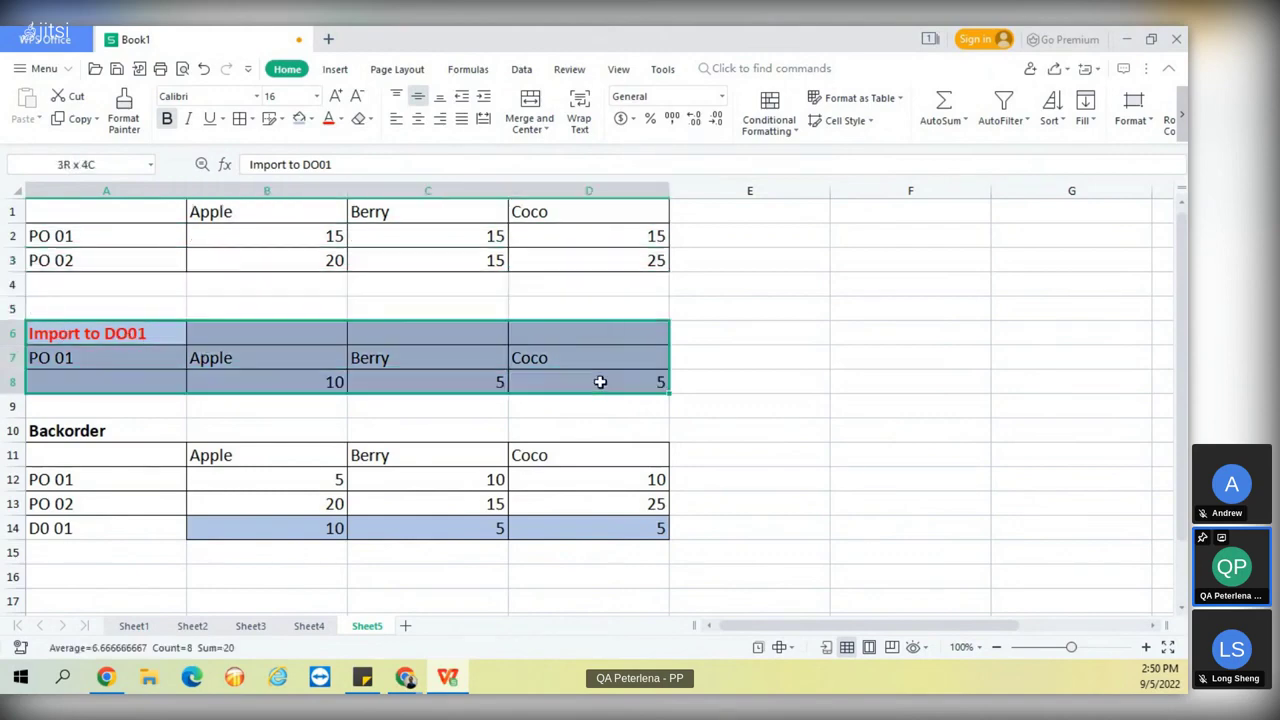
key(ctrl+c)
text(c)
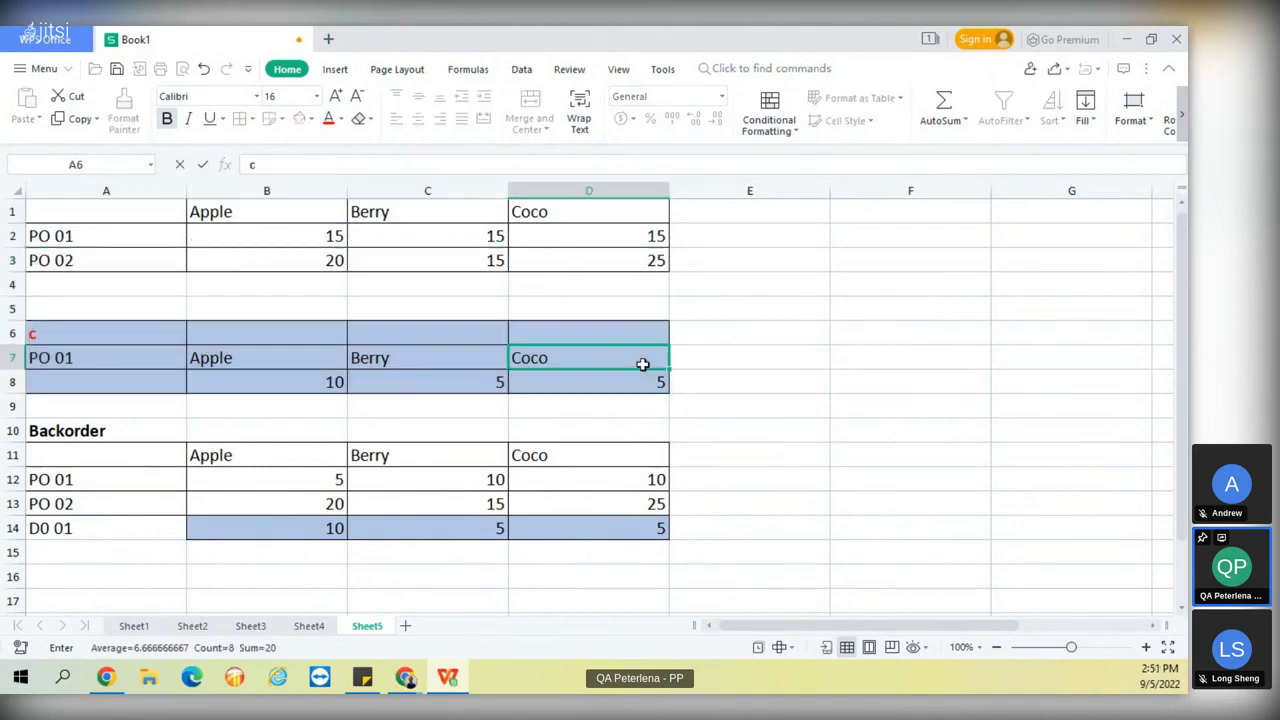
click(643, 364)
key(ctrl+z)
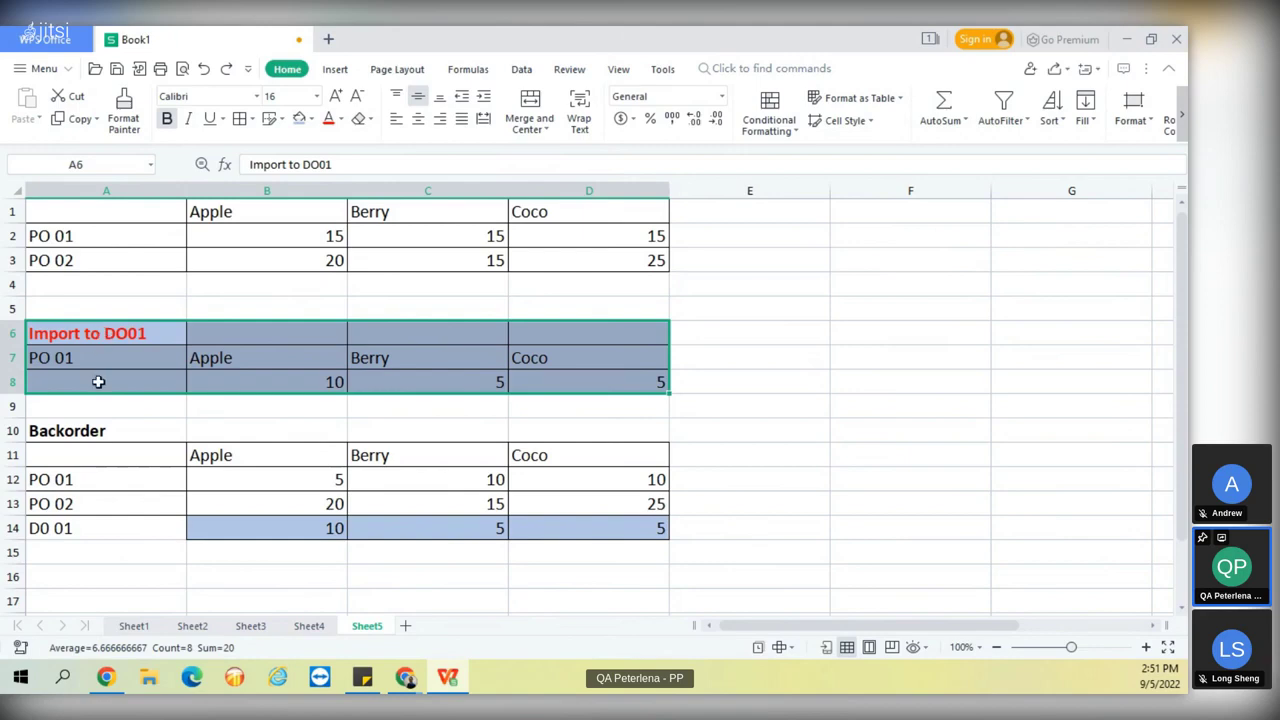
Delete the empty row 4 between the purchase-order table and the Import to DO01 block.
key(ctrl+c)
click(12, 284)
right_click(12, 284)
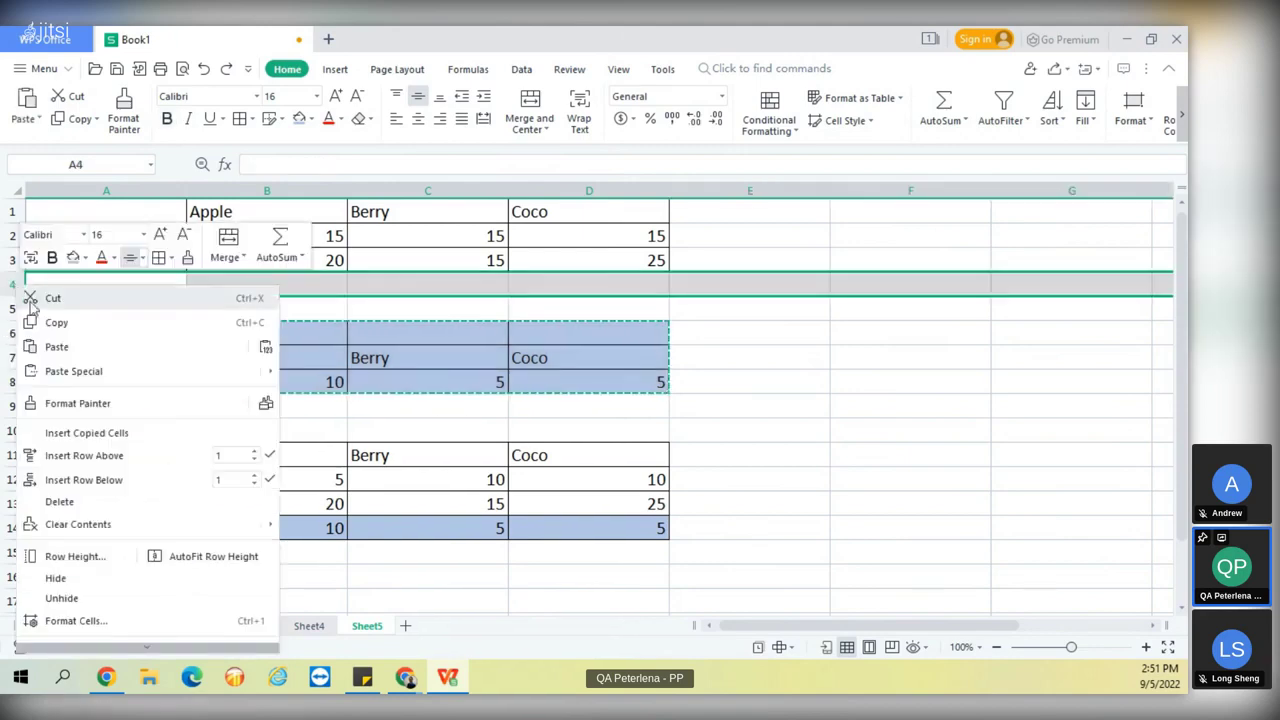
click(60, 501)
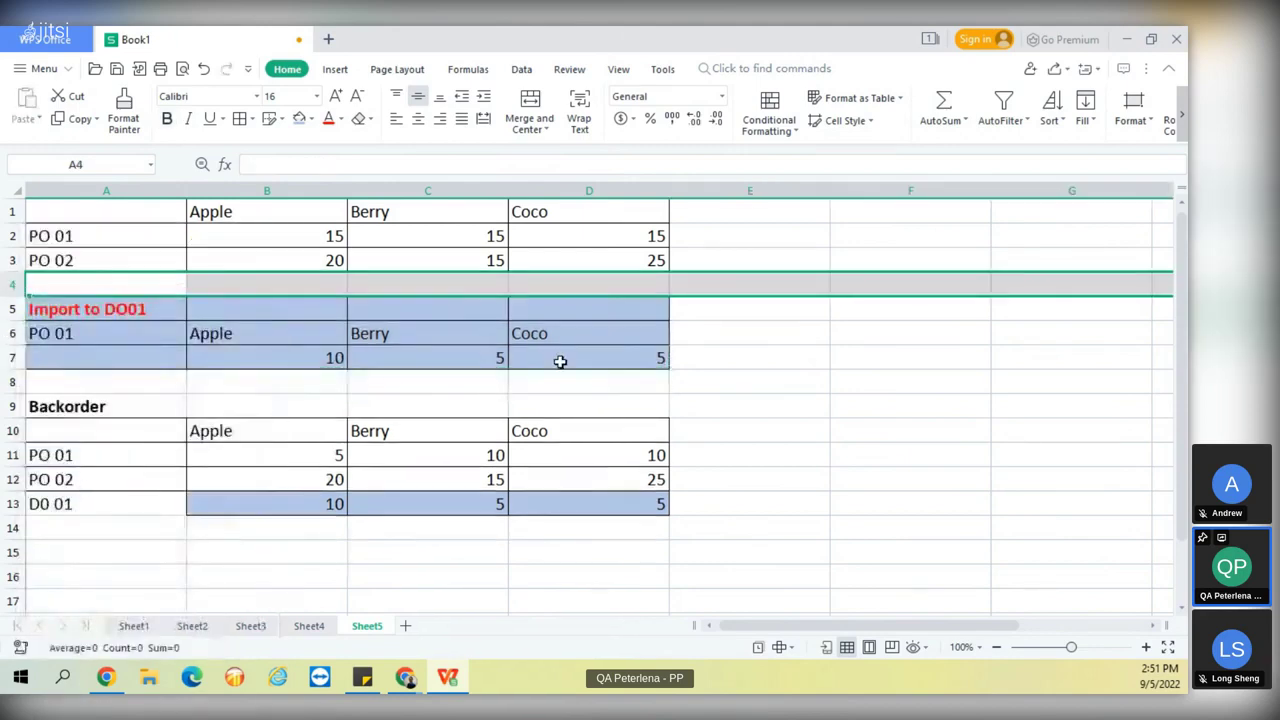
click(726, 361)
Copy the Import to DO01 block from A5:D7 to below the Backorder table, starting at A15.
click(130, 551)
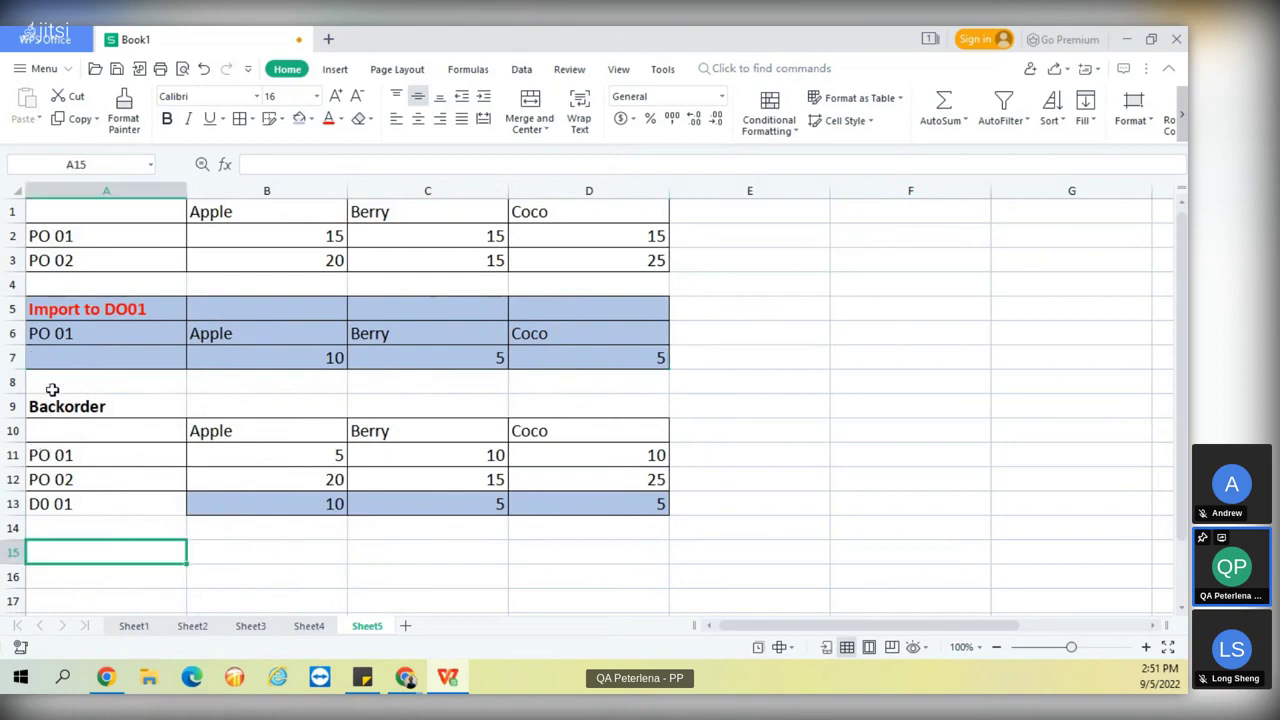
drag(74, 305, 537, 367)
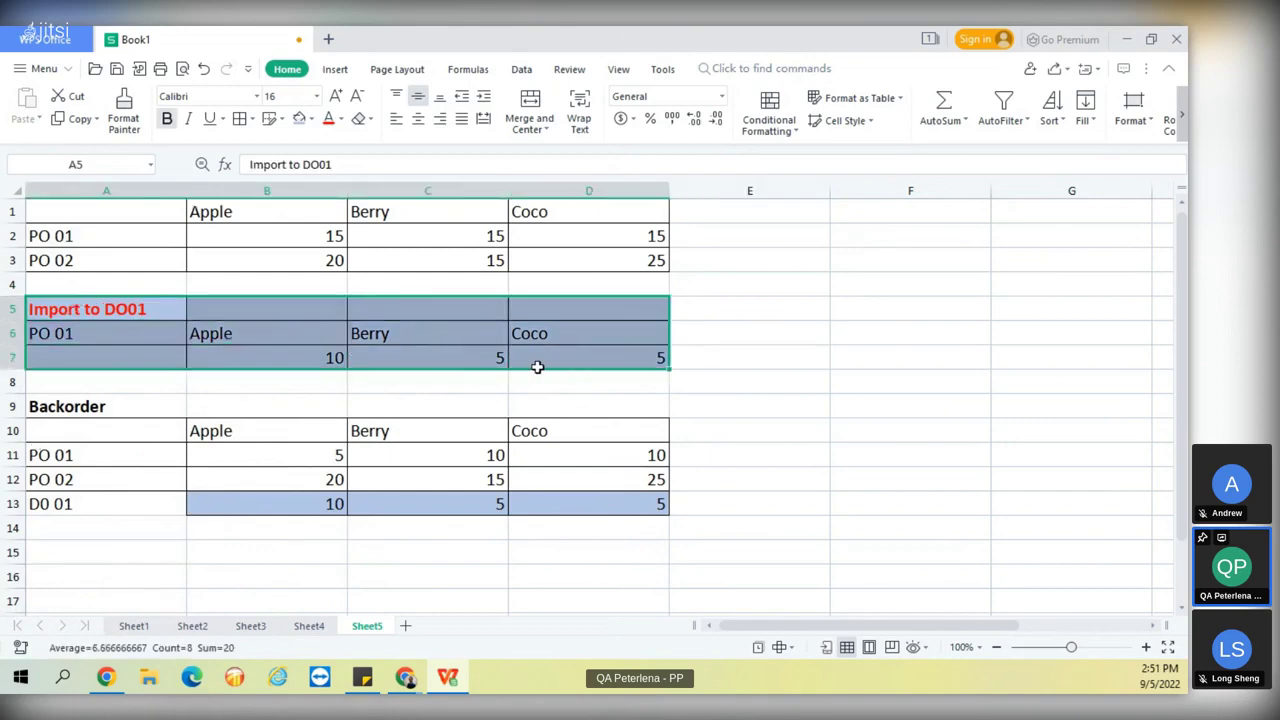
key(ctrl+c)
click(118, 550)
key(ctrl+v)
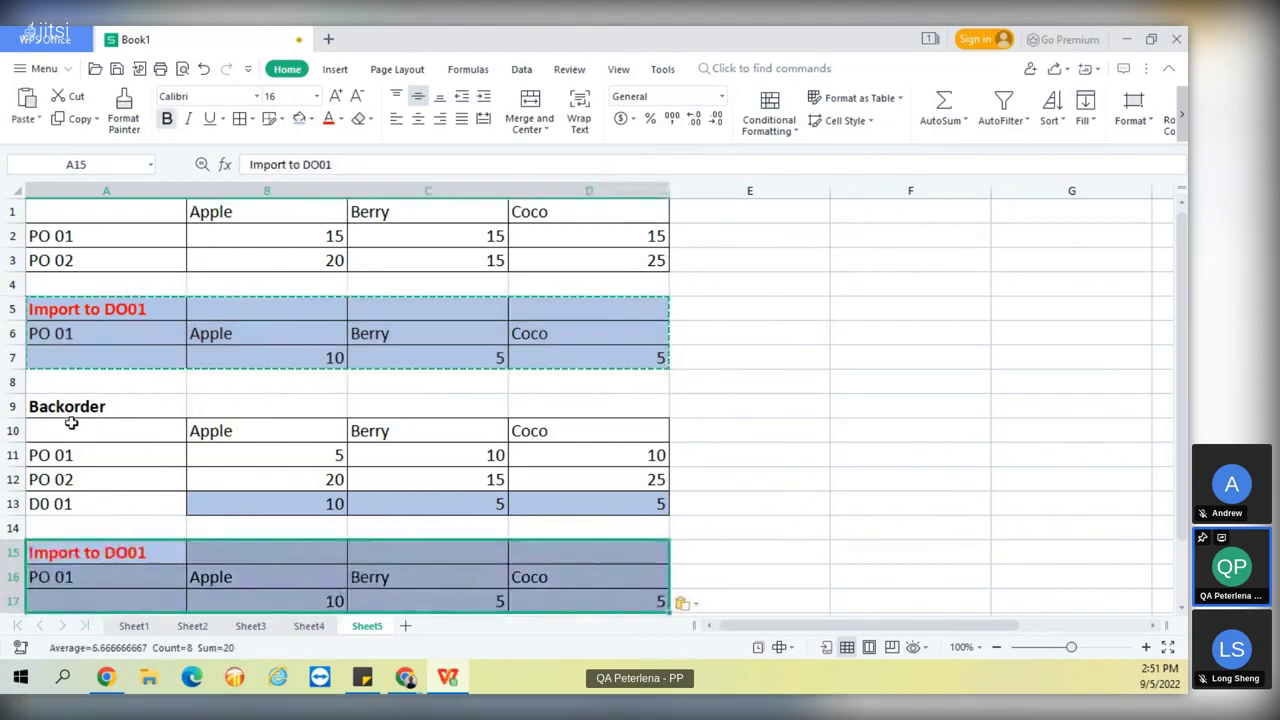
drag(12, 406, 10, 488)
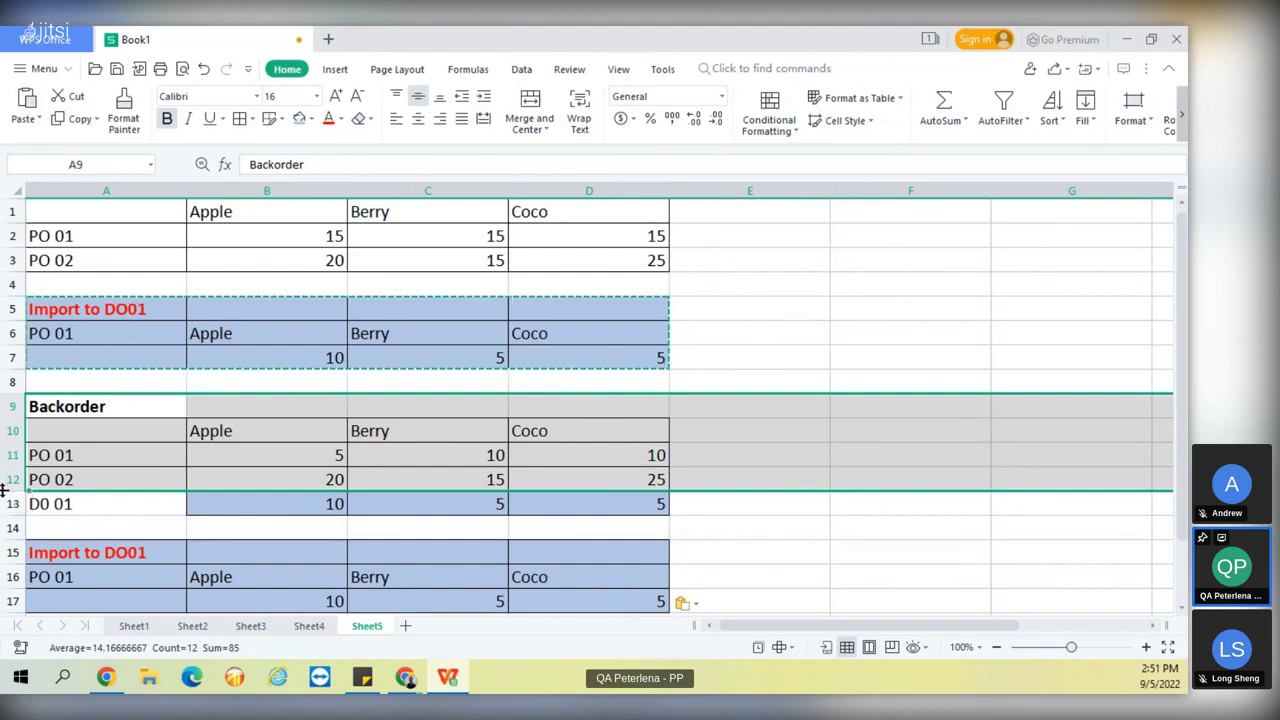
click(905, 545)
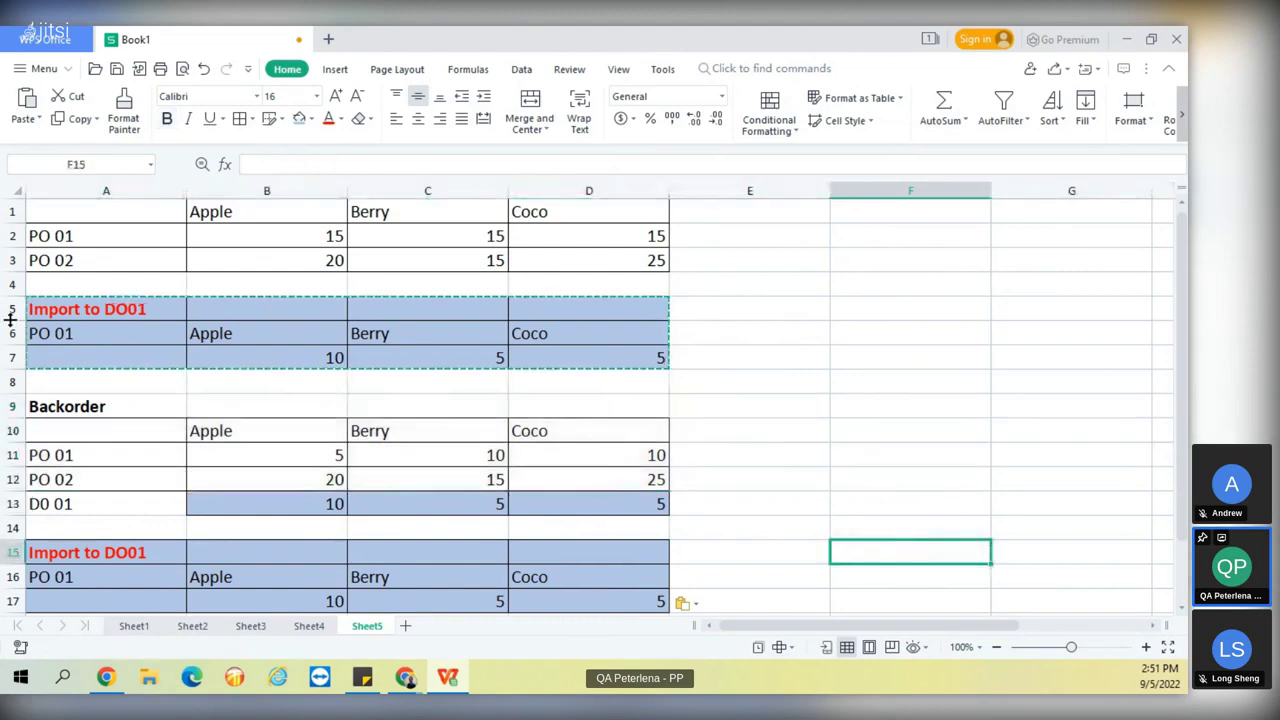
Change the copied block's heading in A15 to Import to INV 01.
double_click(155, 555)
drag(150, 553, 104, 553)
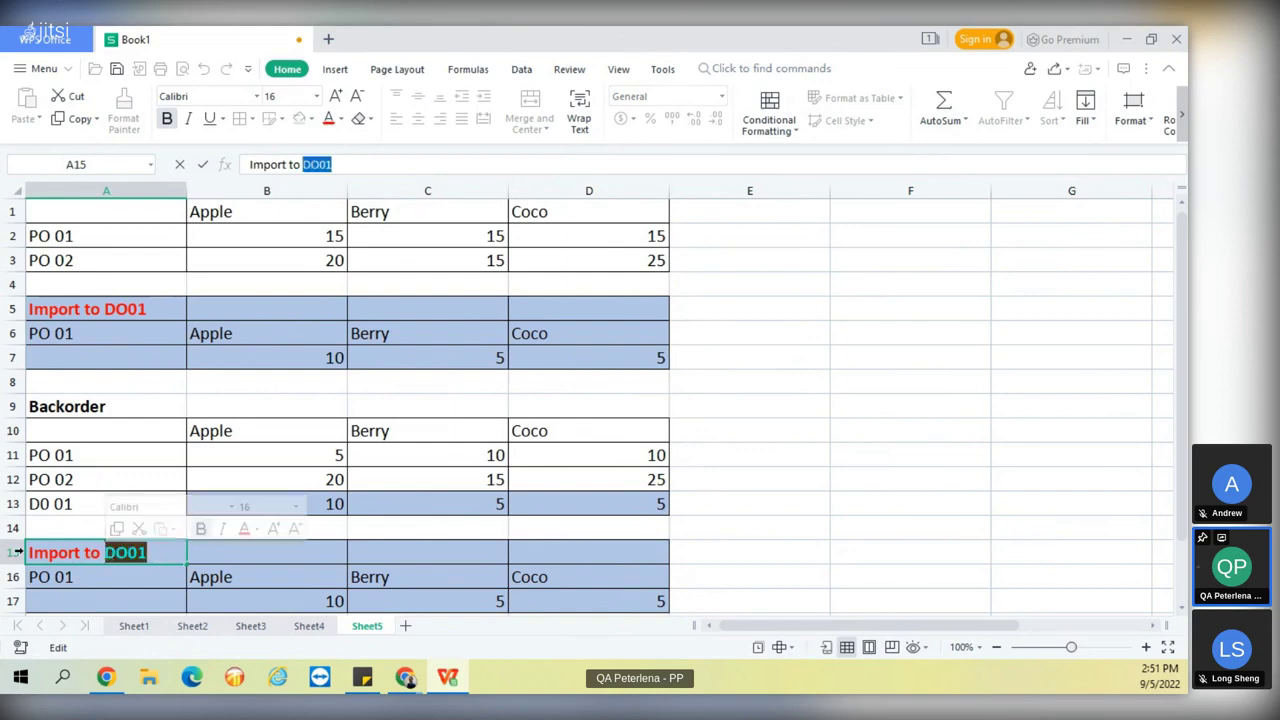
text(INV)
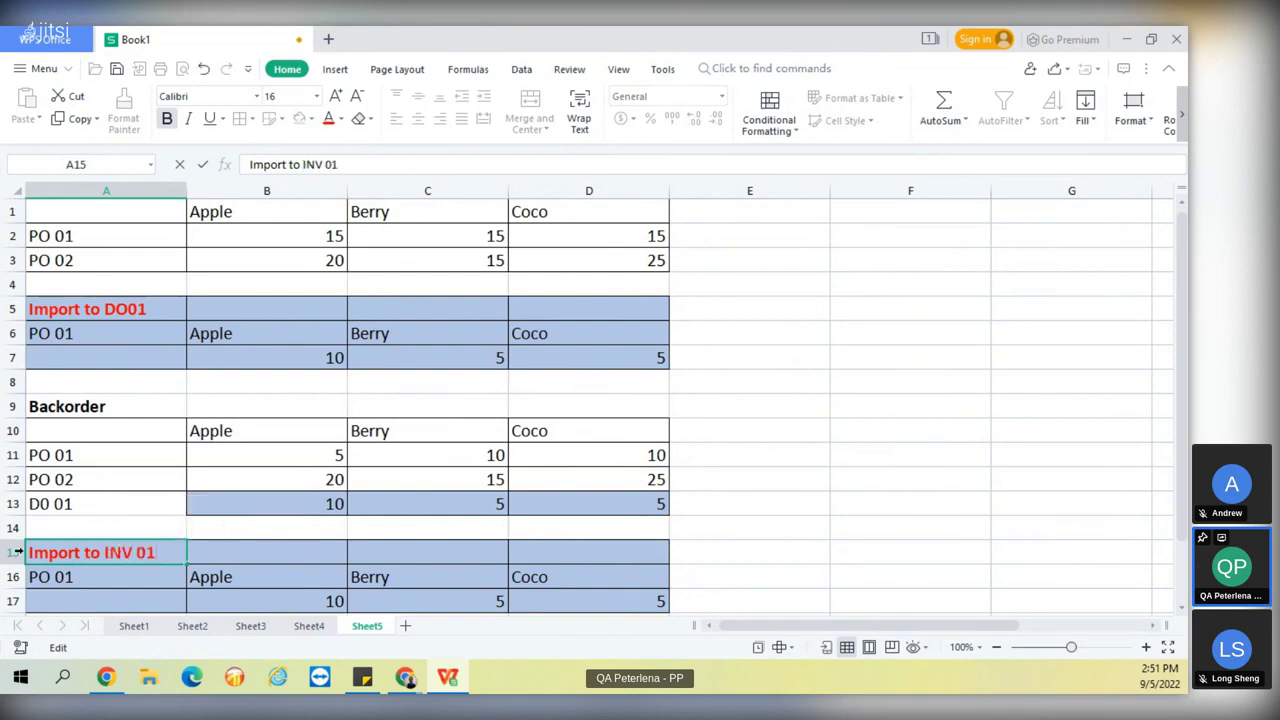
click(769, 547)
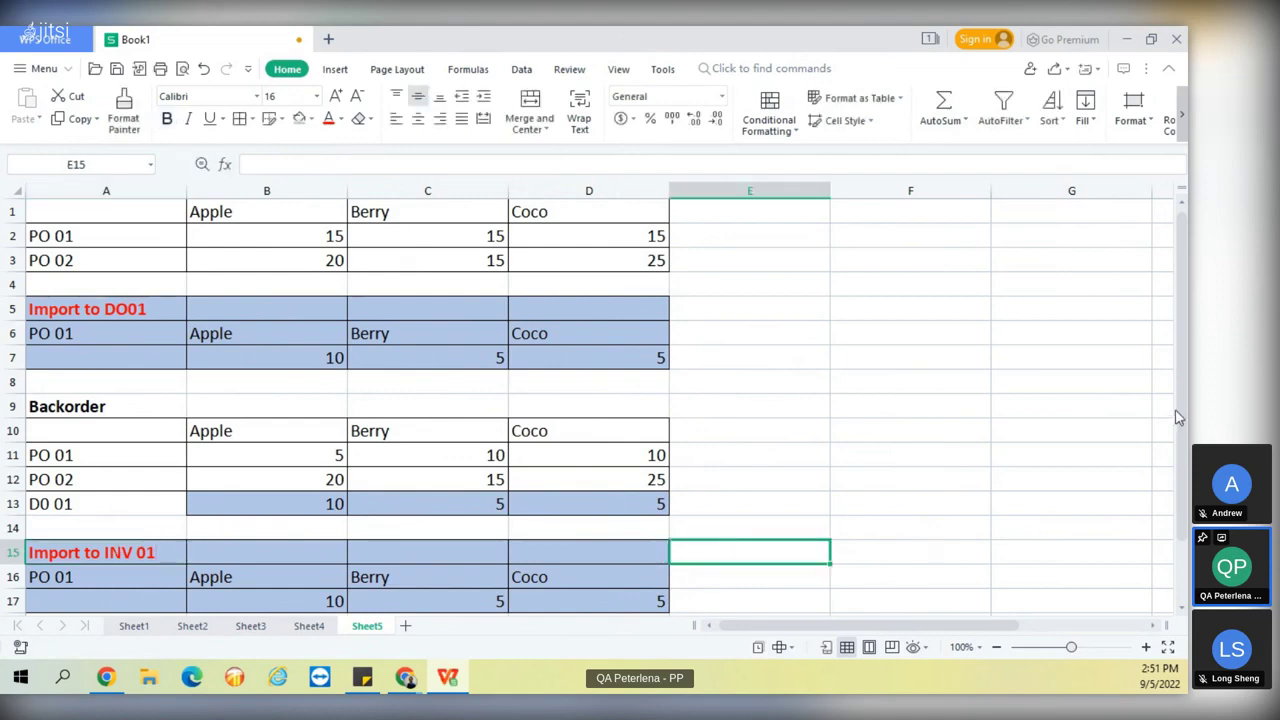
Remove the blue fill from the Import to DO01 block in rows 5 to 7 and from the D0 01 quantities in B13:D13.
scroll(1178, 418, down, 1)
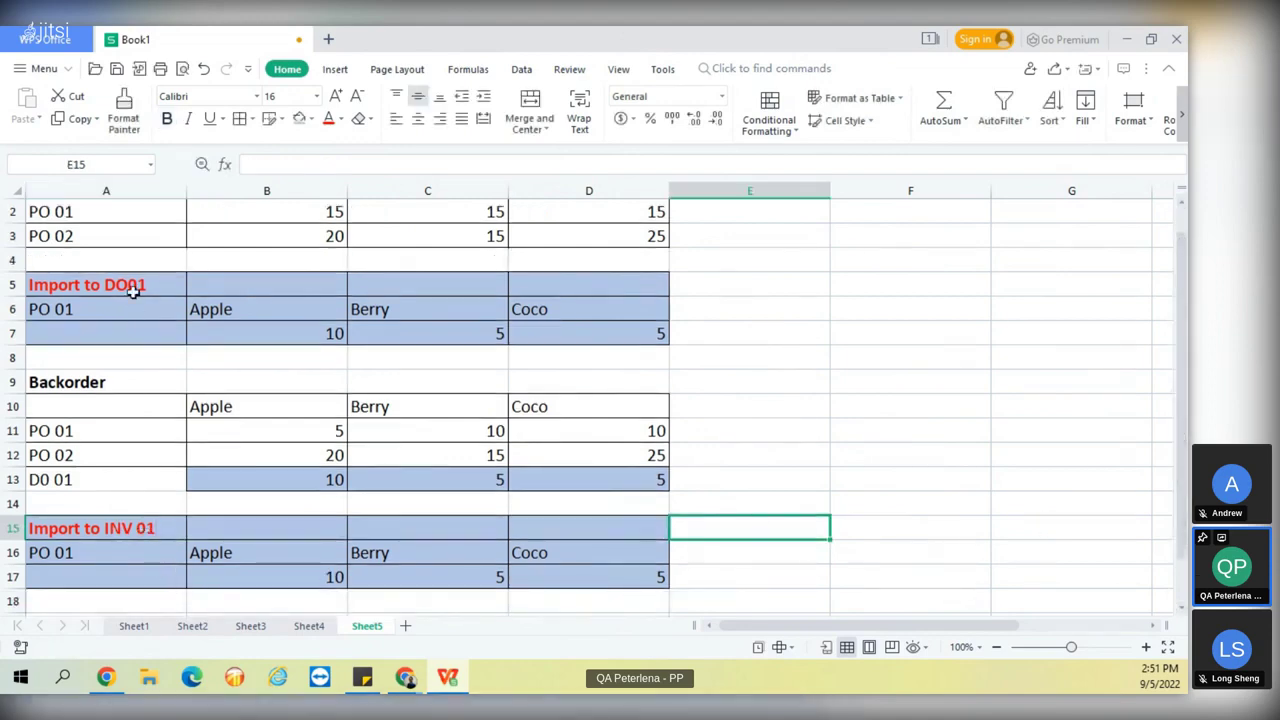
drag(133, 287, 620, 333)
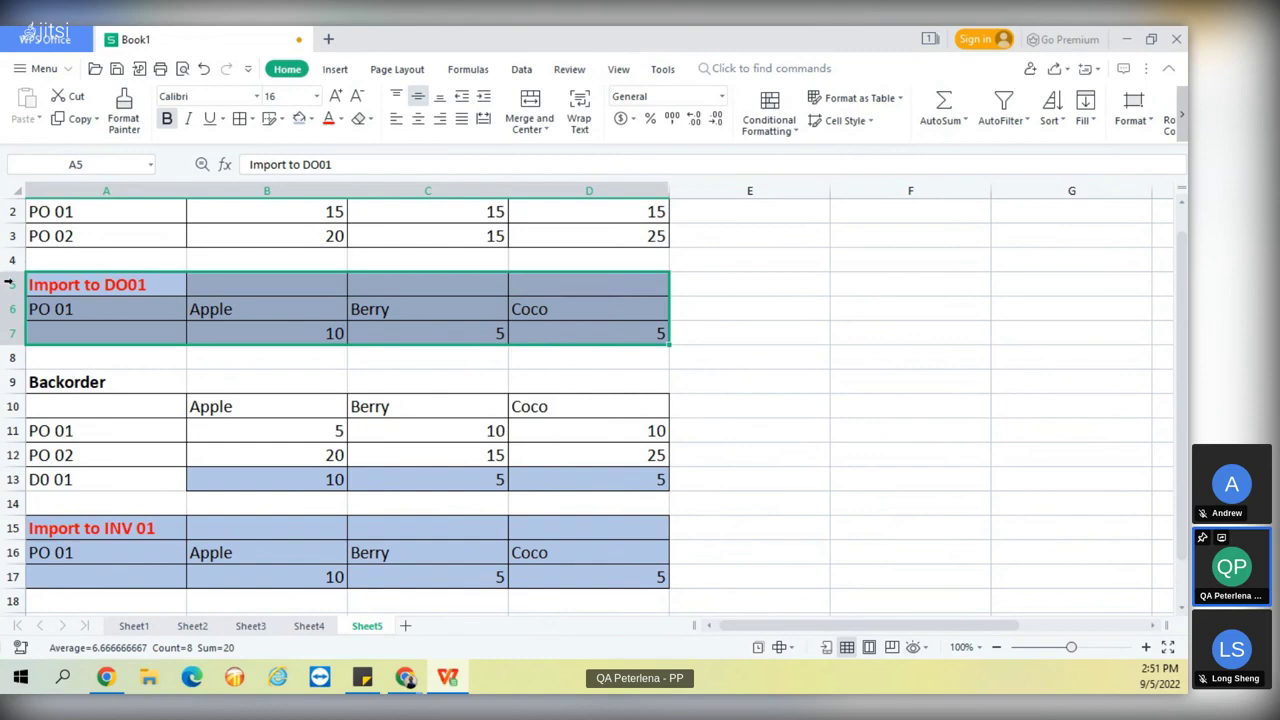
drag(5, 284, 12, 334)
right_click(12, 336)
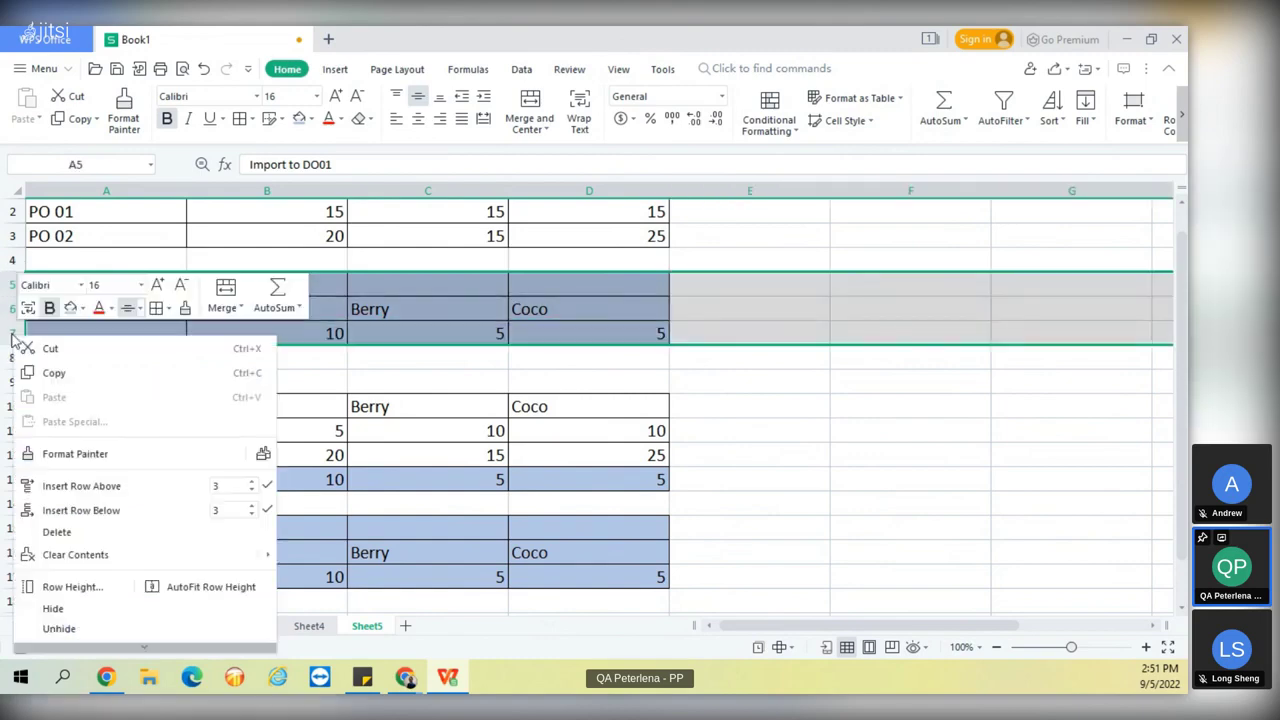
click(310, 119)
click(325, 137)
click(796, 359)
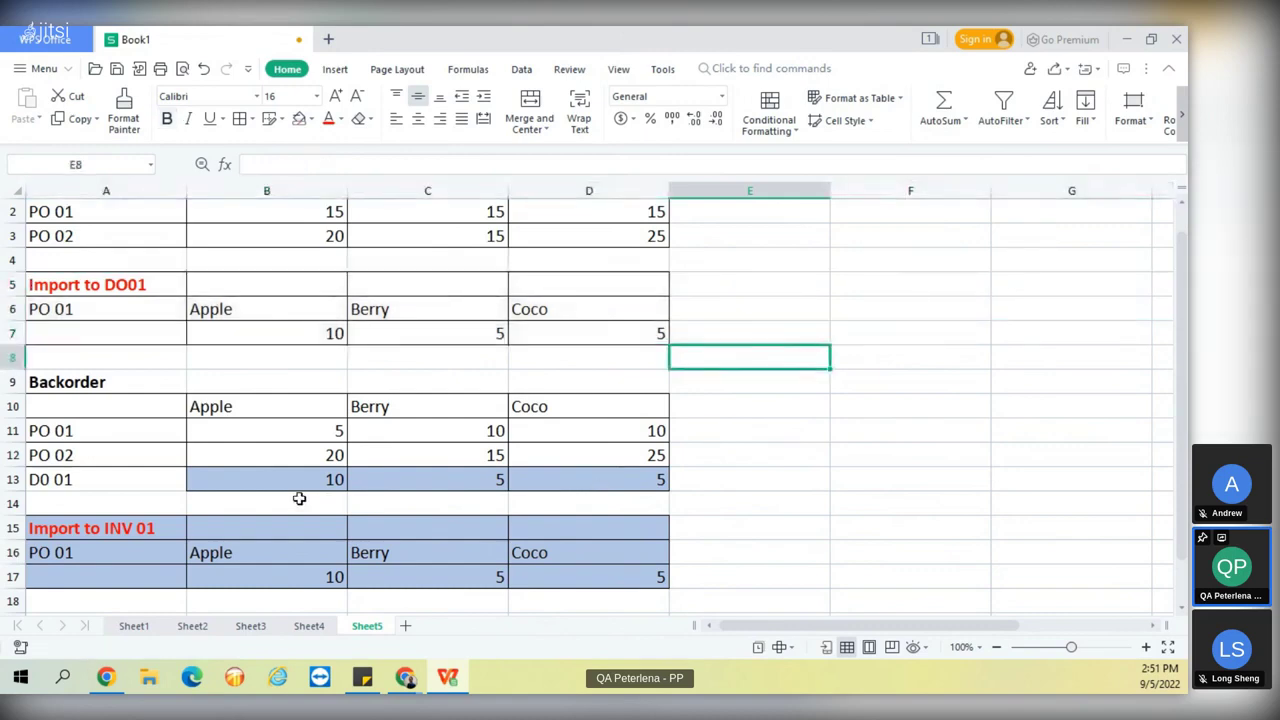
drag(297, 486, 600, 482)
click(299, 119)
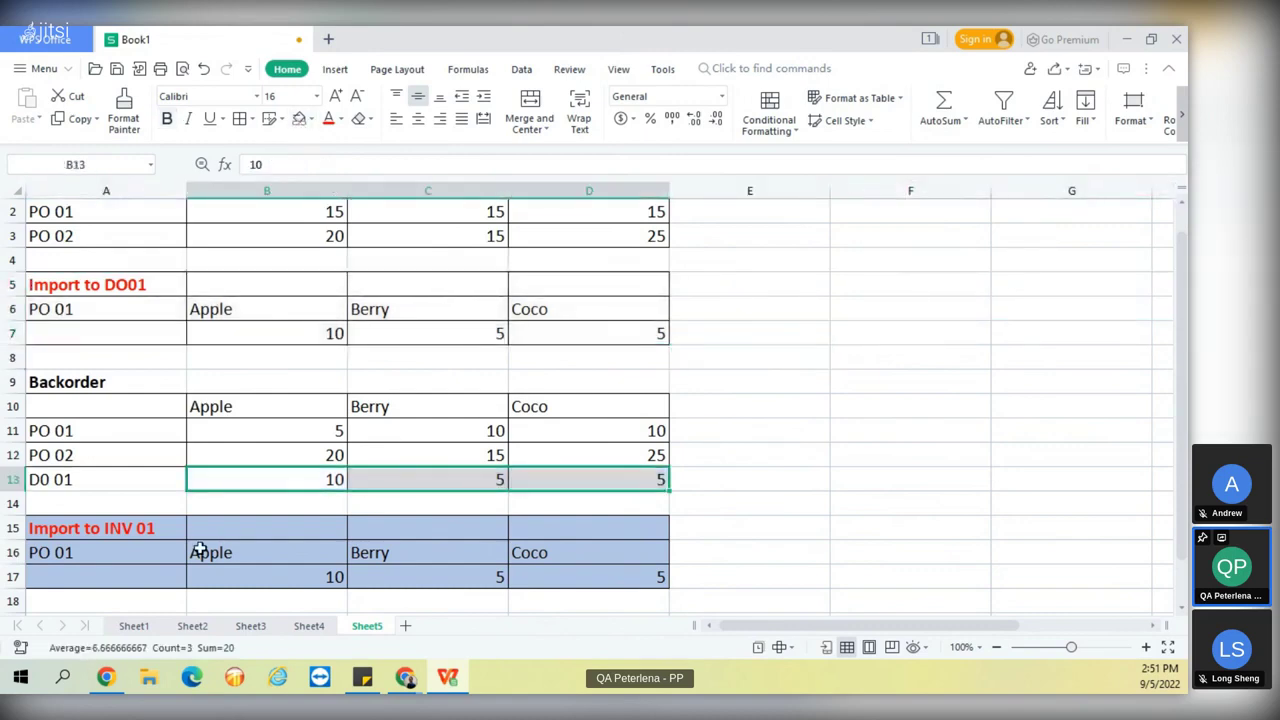
Move the PO 01 label from A16 to A17 and copy the PO 02 and D0 01 labels from A12:A13 to A18.
click(76, 562)
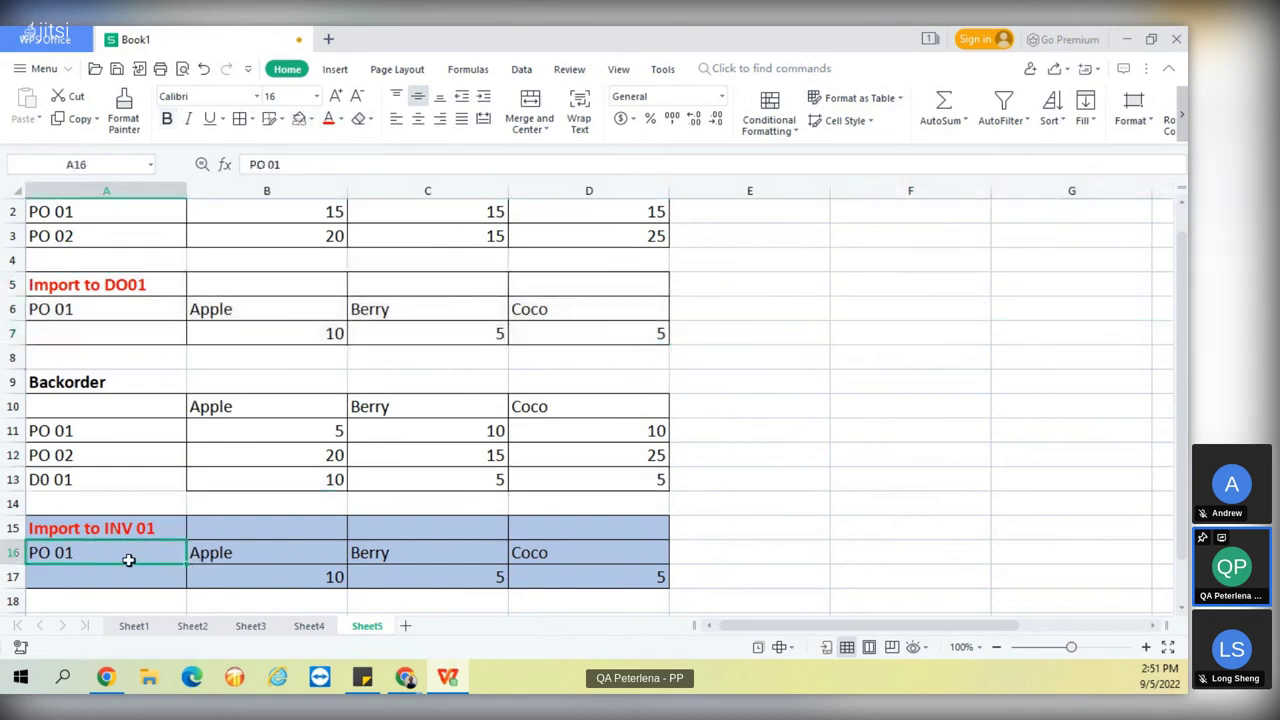
drag(124, 567, 124, 580)
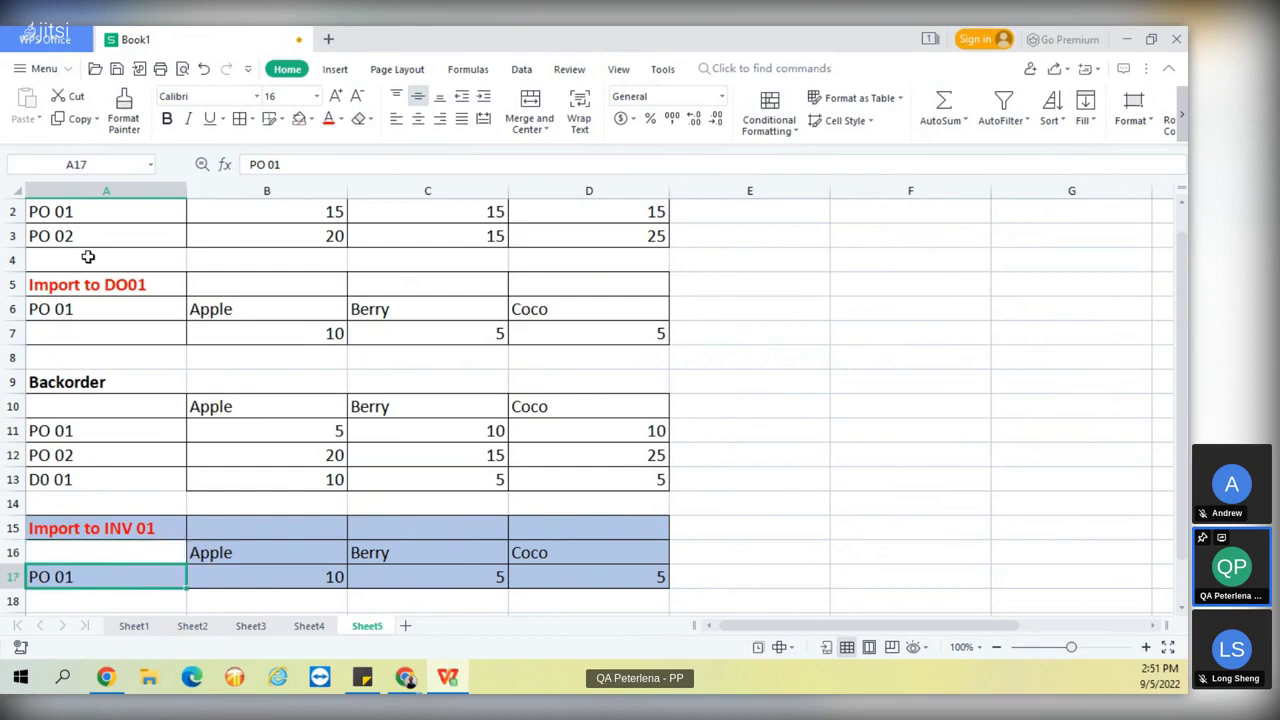
click(79, 228)
drag(69, 457, 72, 479)
key(ctrl+c)
click(83, 597)
key(ctrl+v)
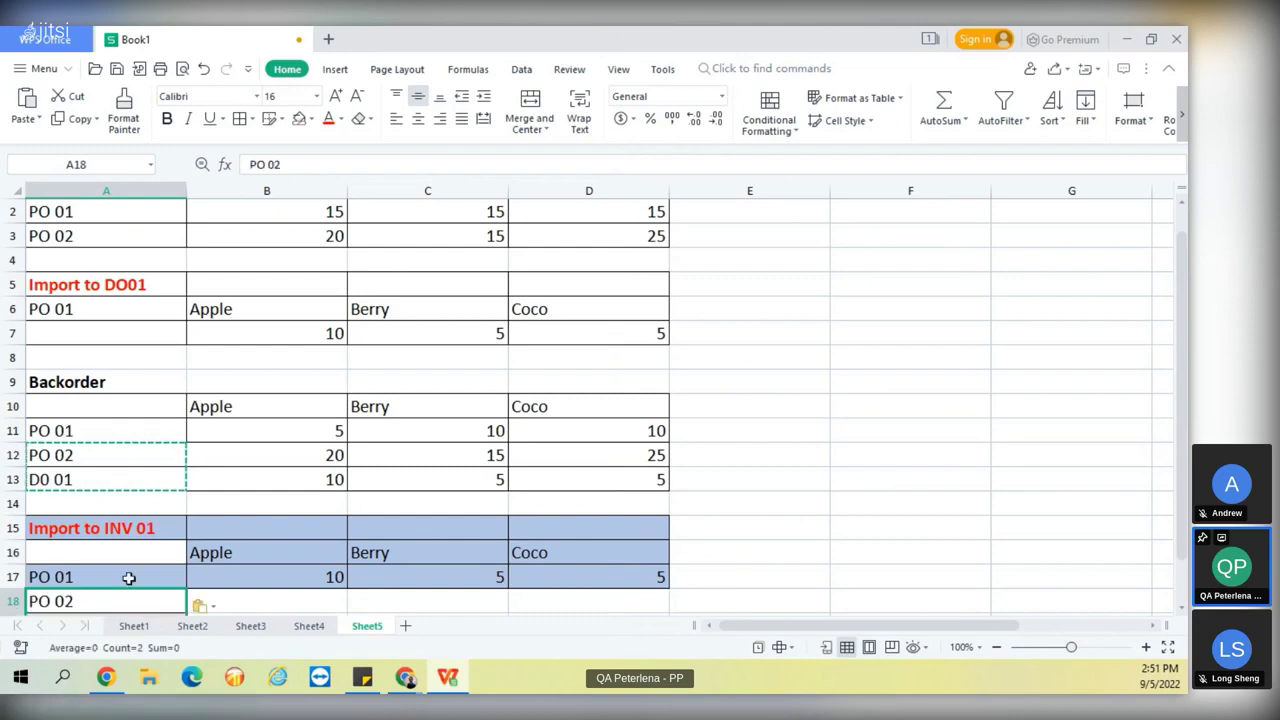
Enter the PO 01 quantities 5, 10 and 10 for Apple, Berry and Coco in B17:D17 of the Import to INV 01 block.
scroll(150, 568, down, 1)
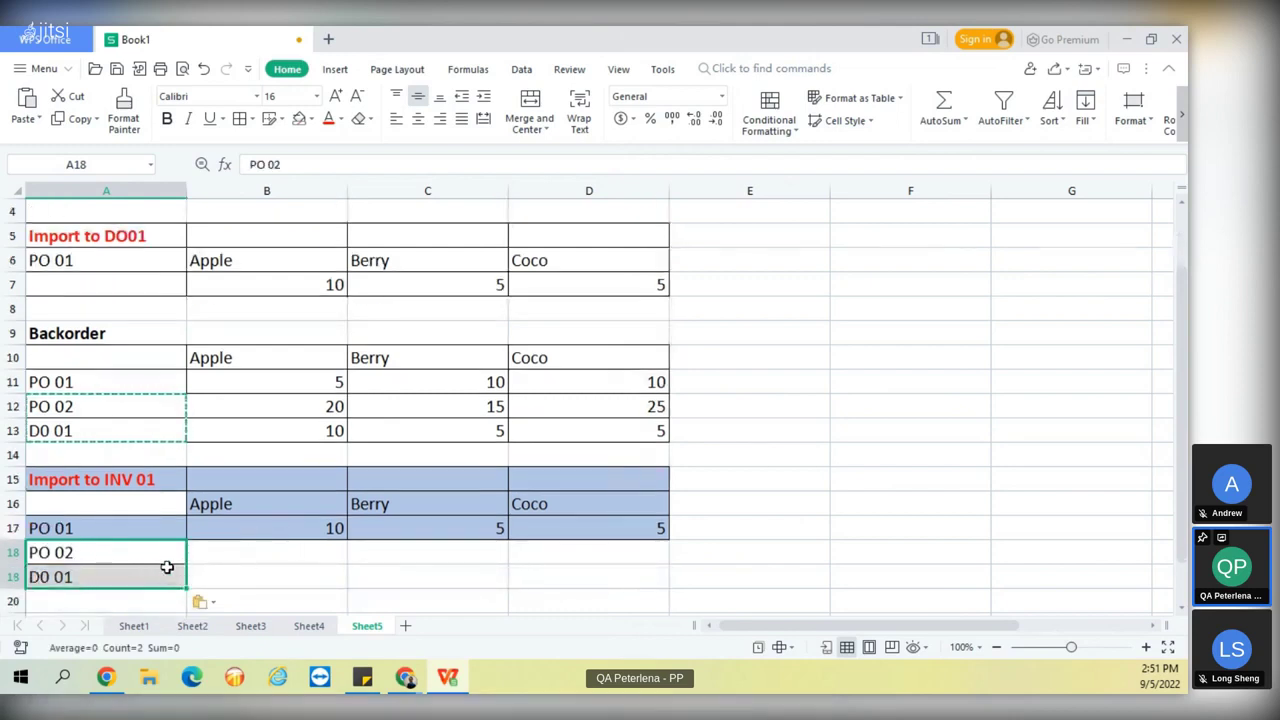
click(286, 550)
click(301, 534)
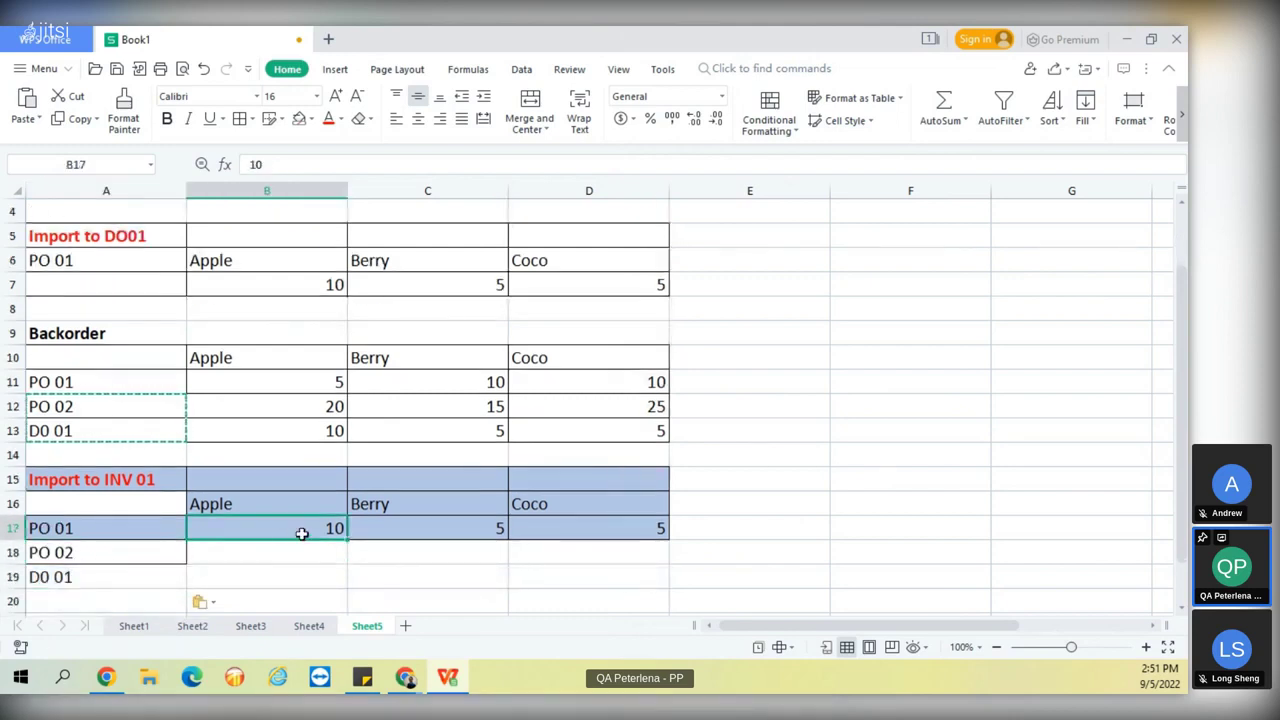
text(5)
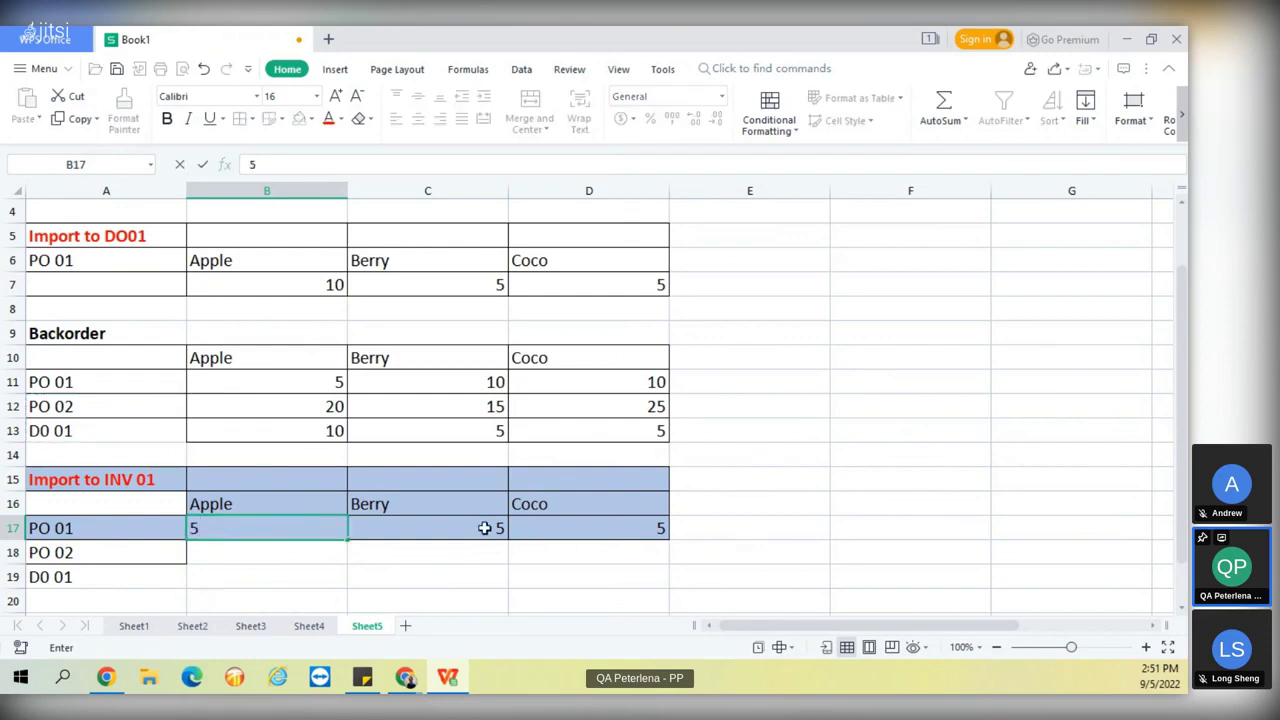
click(484, 528)
text(10)
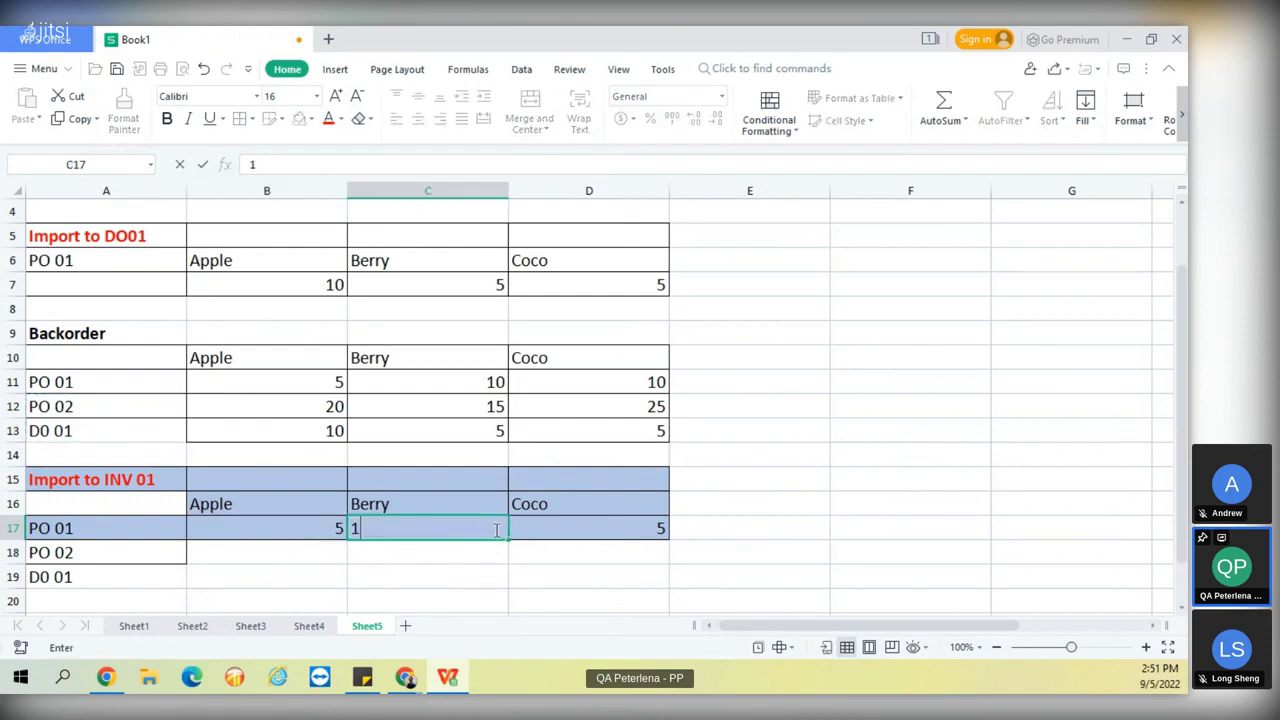
click(571, 528)
text(10)
Enter a PO 02 quantity of 5 each for Apple, Berry and Coco in B18:D18.
click(292, 570)
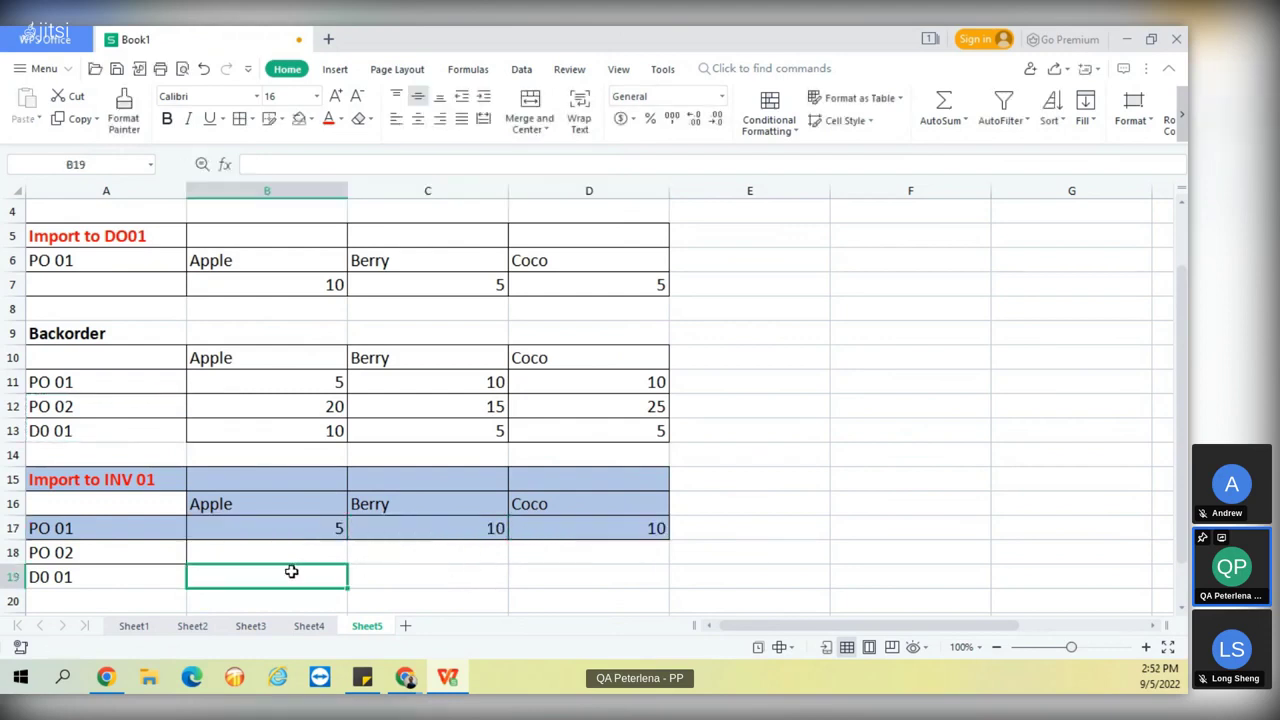
click(306, 554)
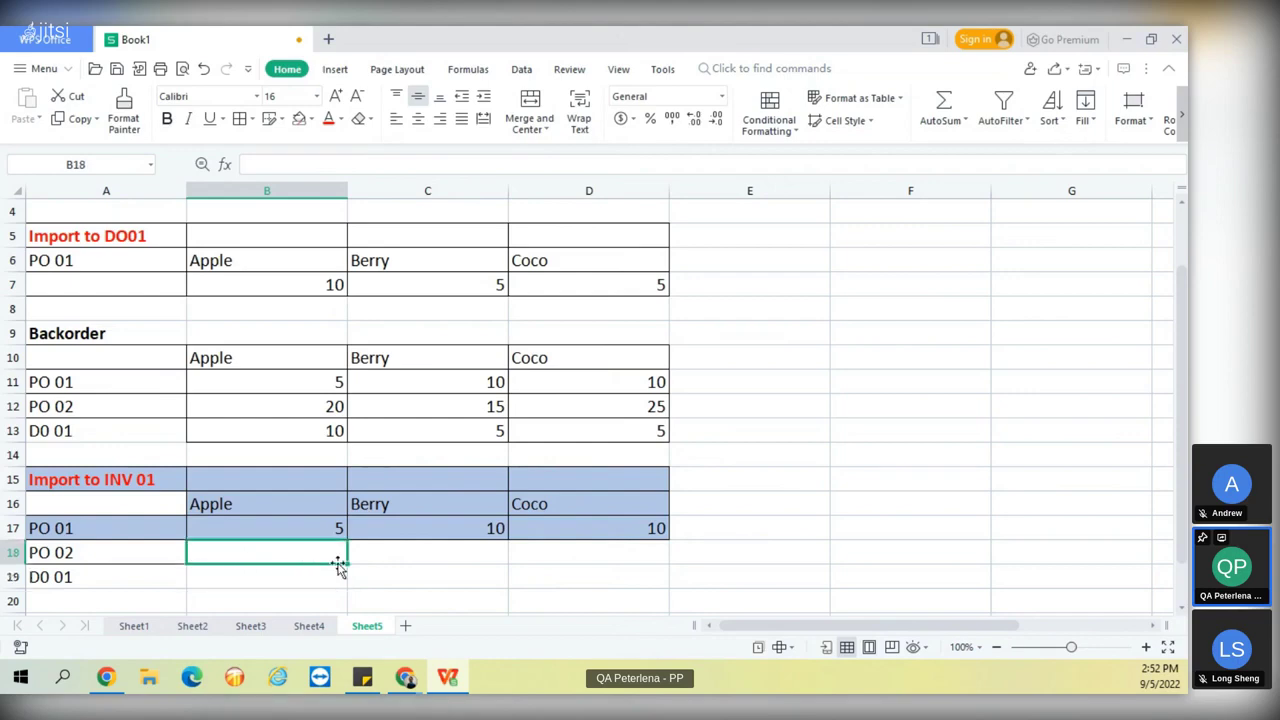
text(6)
click(416, 555)
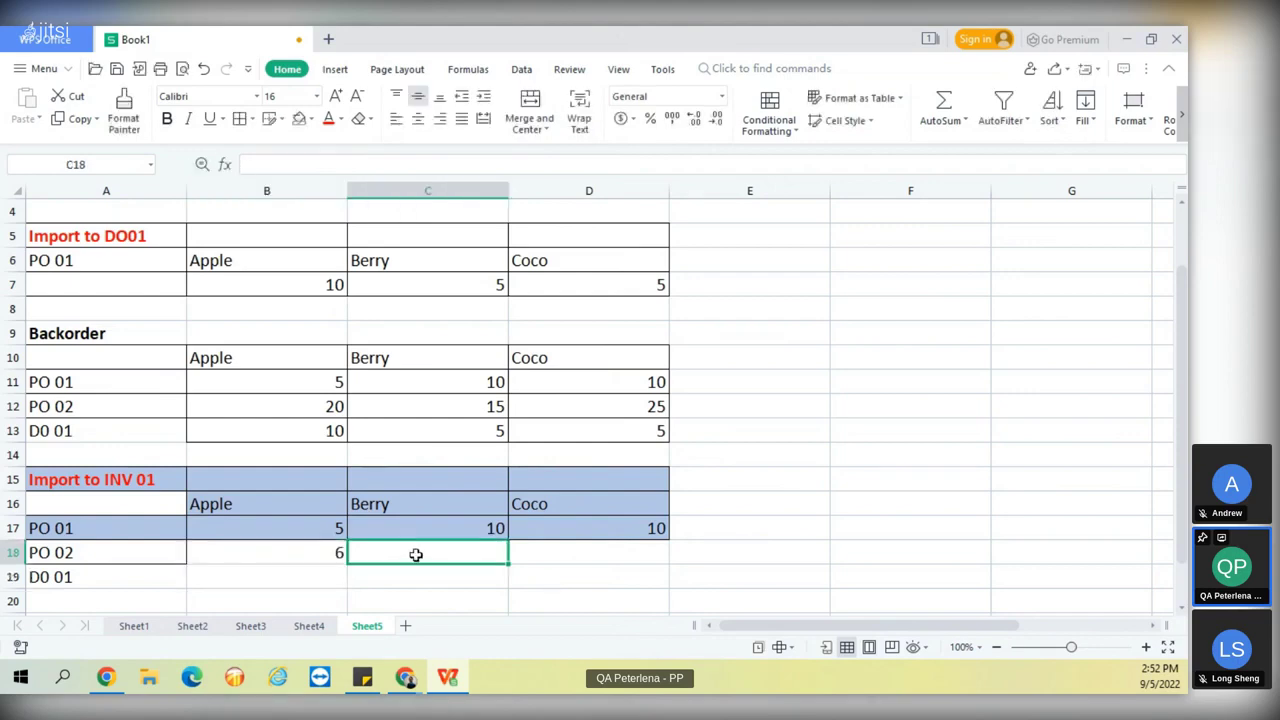
click(333, 555)
text(5)
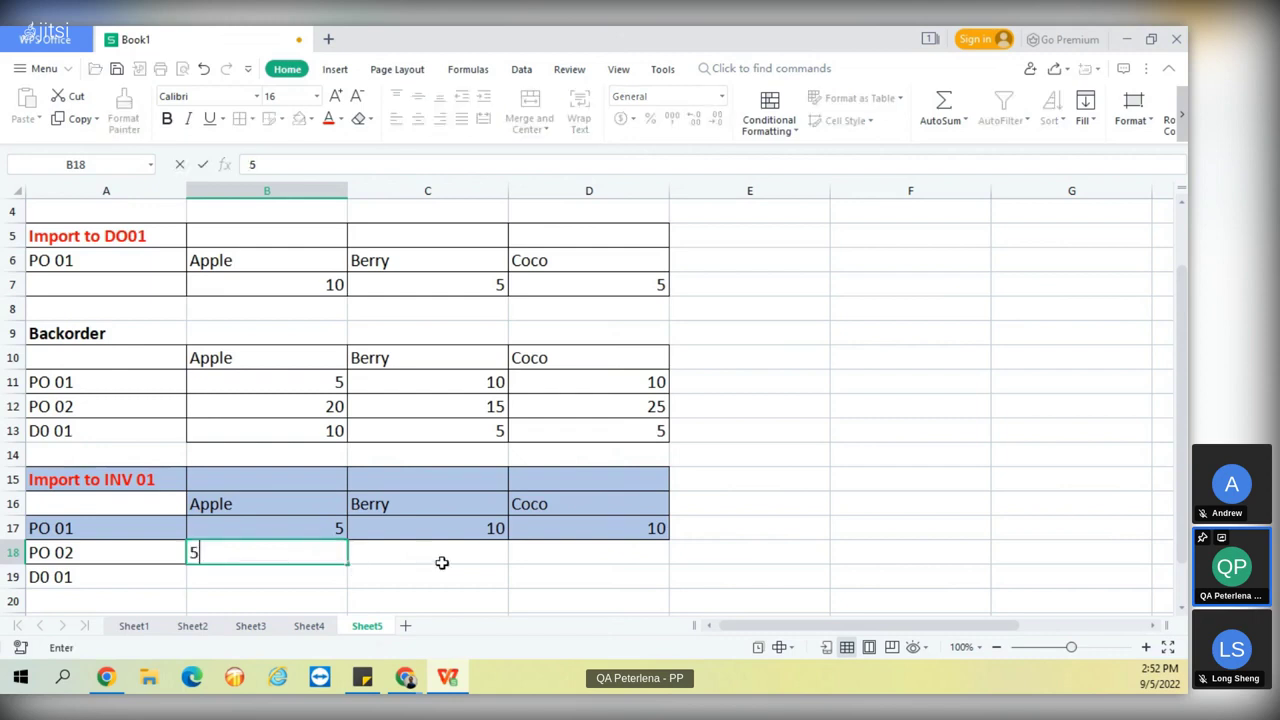
click(443, 558)
text(5)
click(598, 556)
key(Tab)
key(Tab)
key(shift+Up)
click(586, 557)
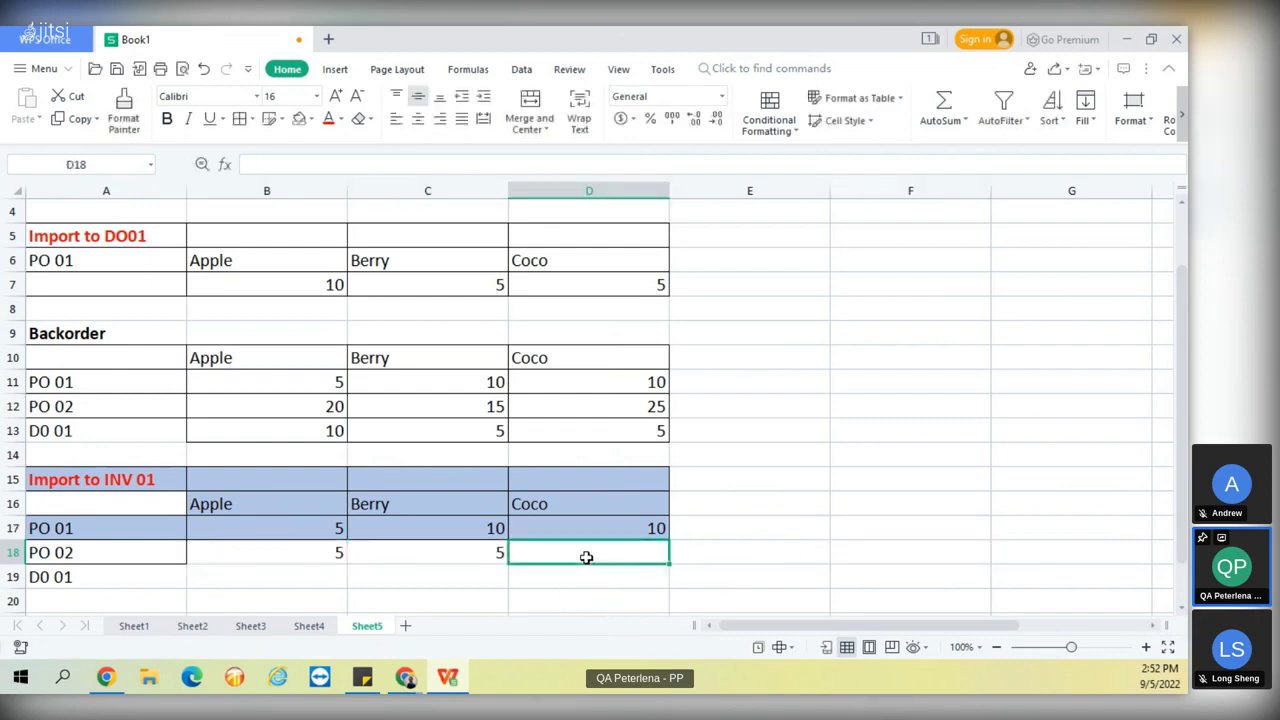
text(5)
key(Tab)
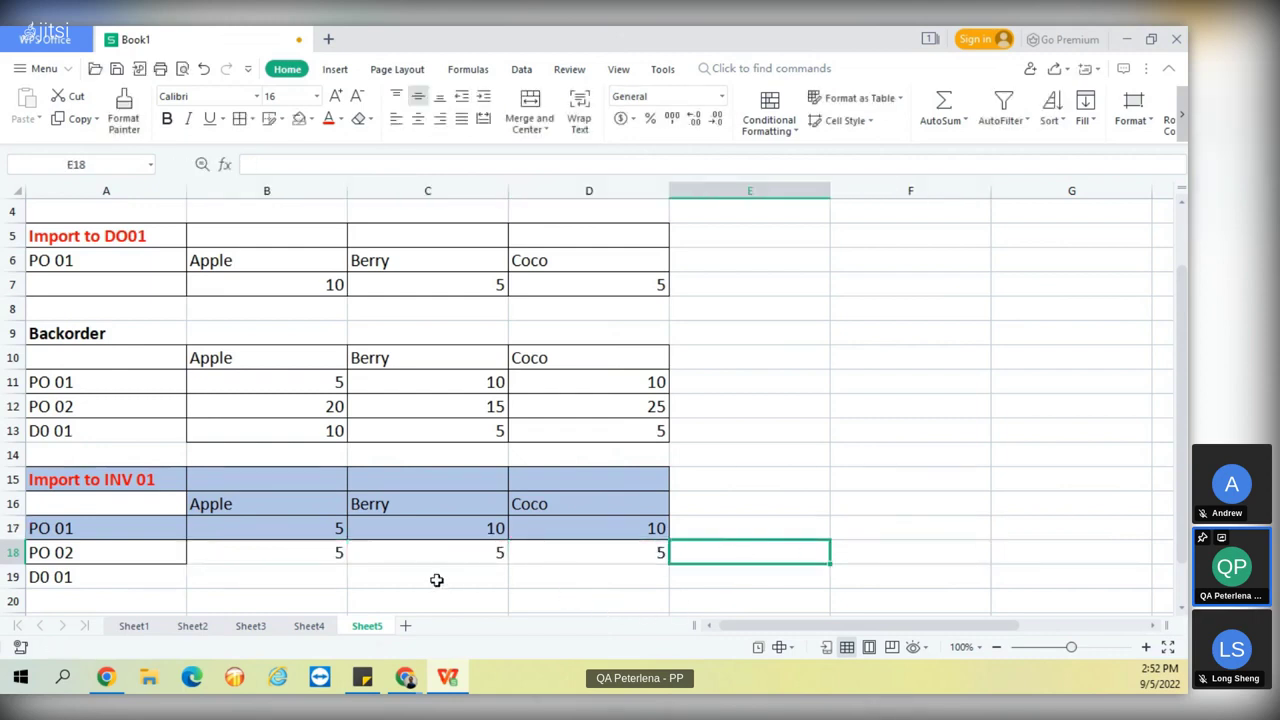
Add borders to all cells of the Import to INV 01 block in A15:D19 and fill it with the blue theme colour.
mouse_move(540, 581)
mouse_down()
mouse_move(129, 508)
mouse_move(529, 574)
mouse_up()
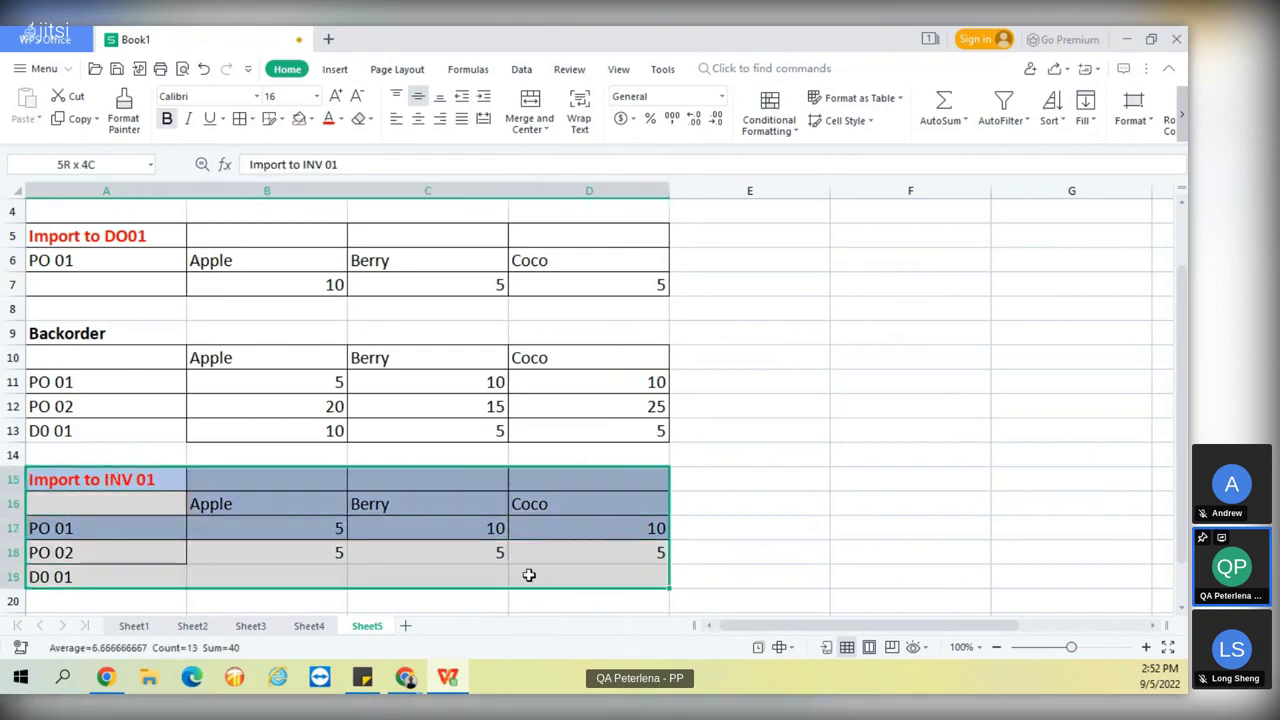
click(240, 120)
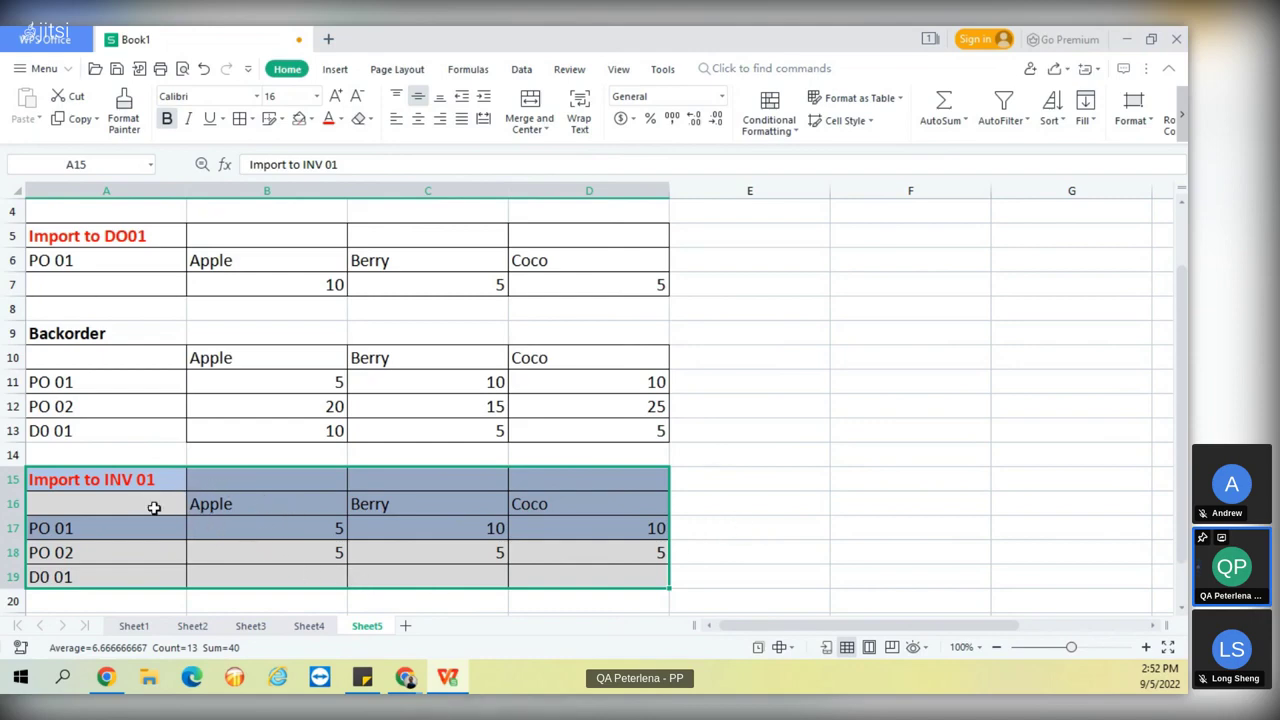
click(311, 119)
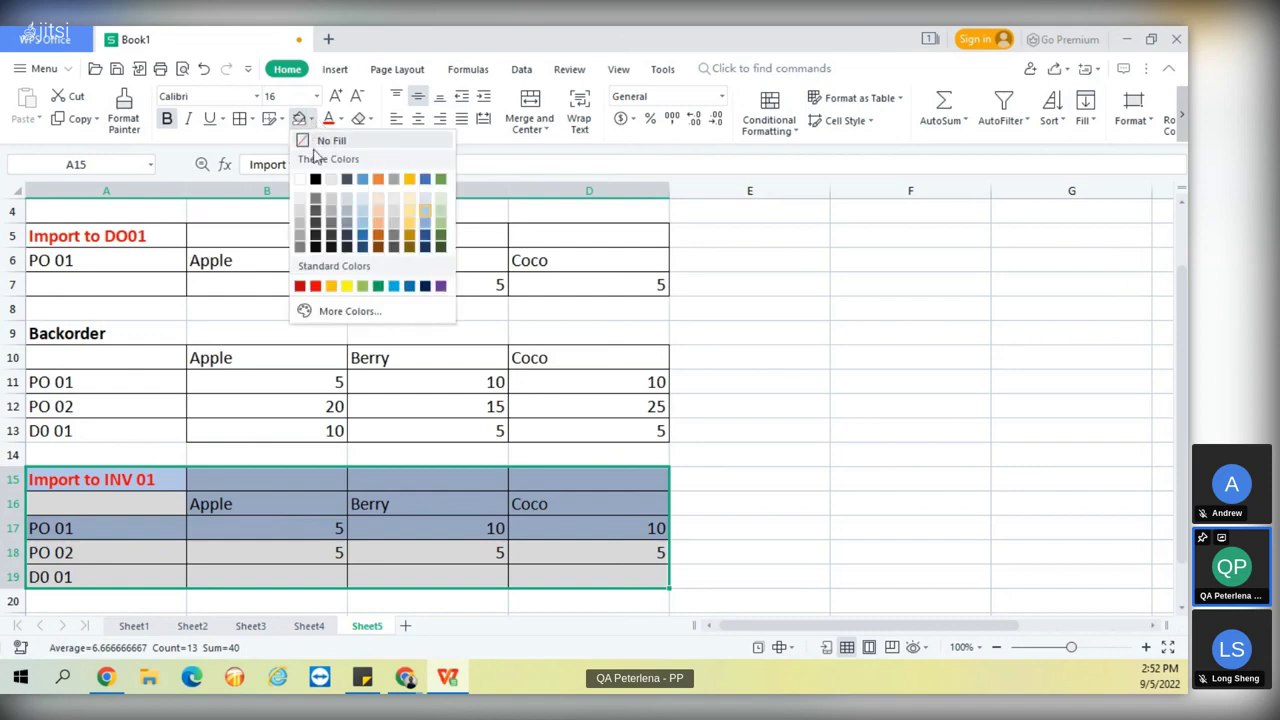
click(363, 181)
click(777, 406)
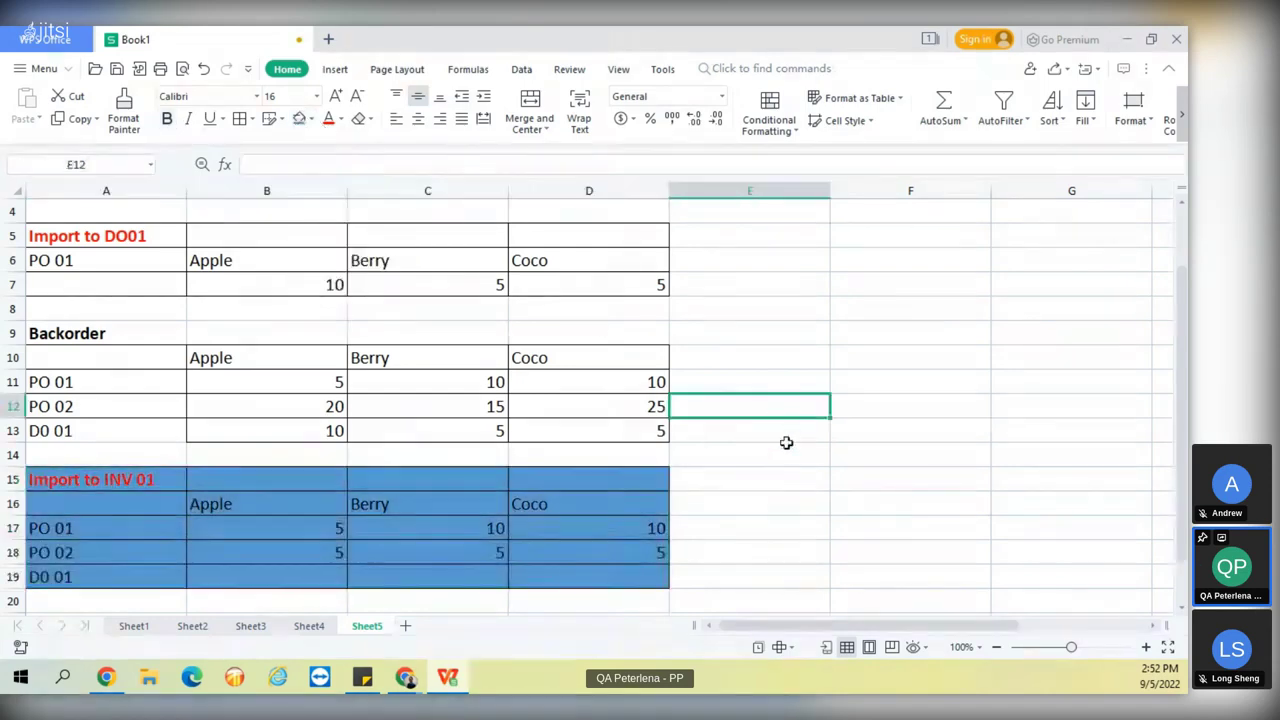
drag(103, 347, 597, 449)
key(ctrl+c)
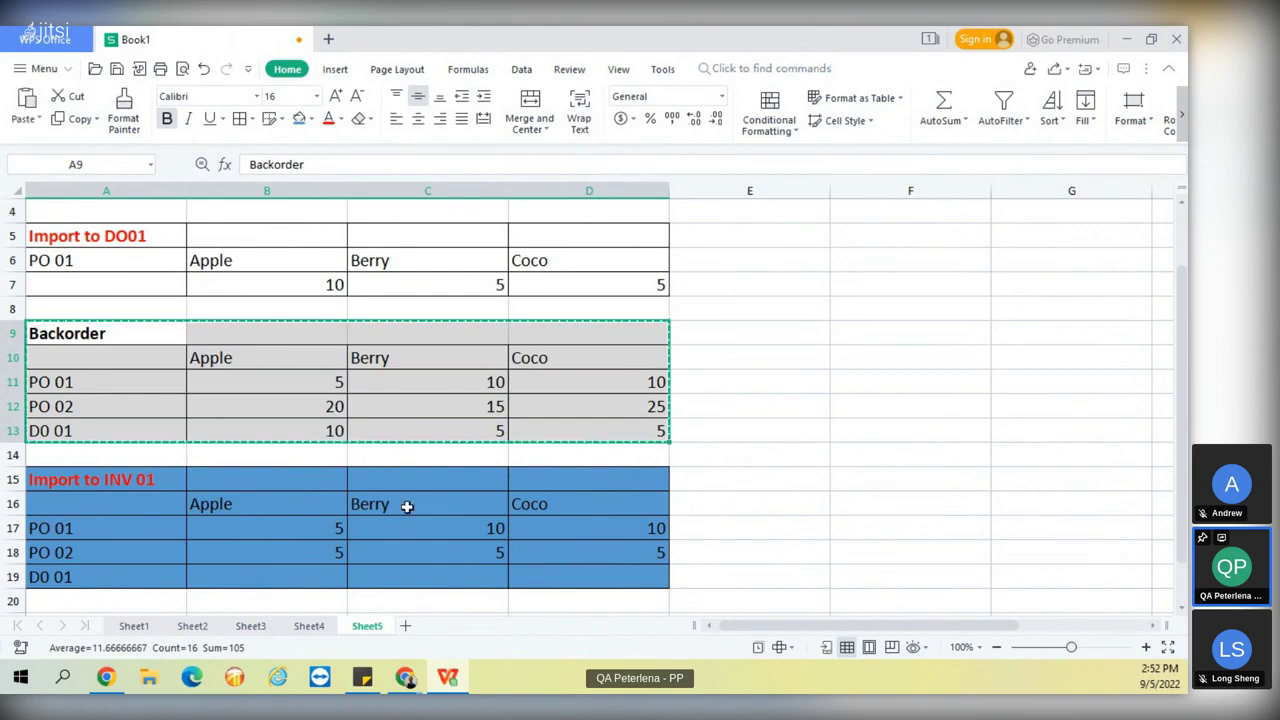
scroll(1184, 369, down, 1)
Set the font size of the entire sheet to 12.
scroll(1184, 369, up, 3)
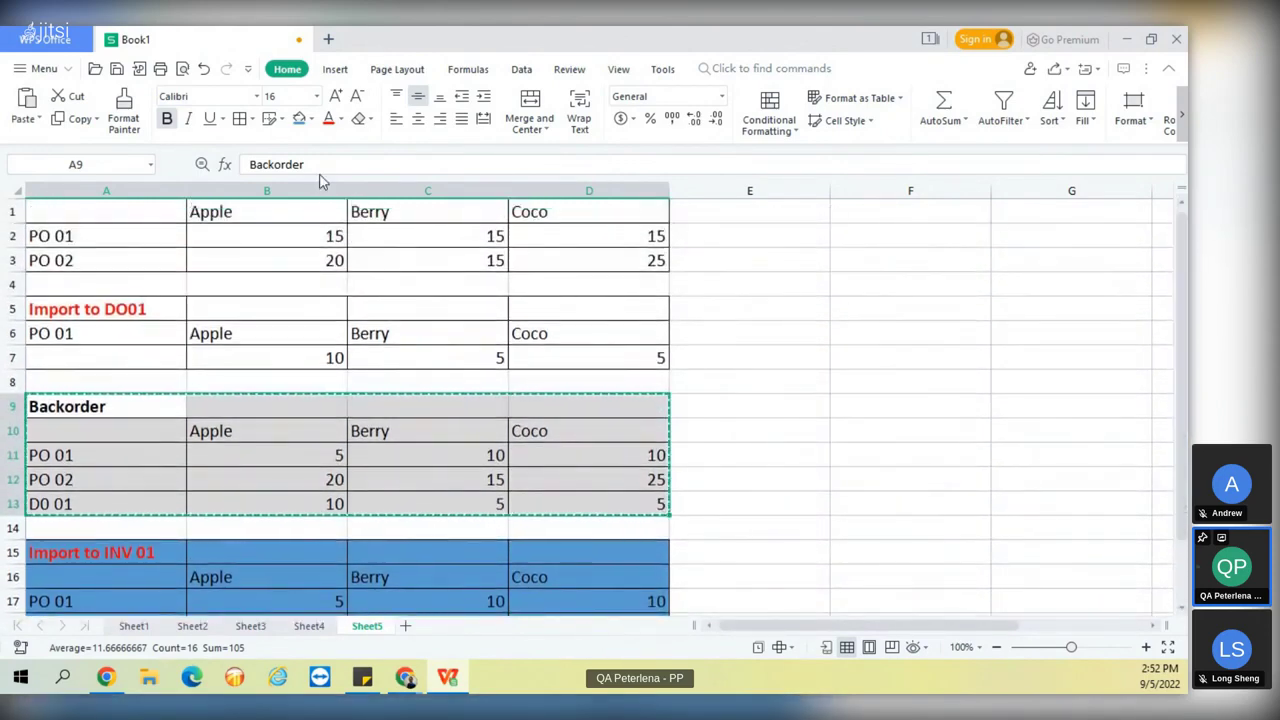
click(15, 189)
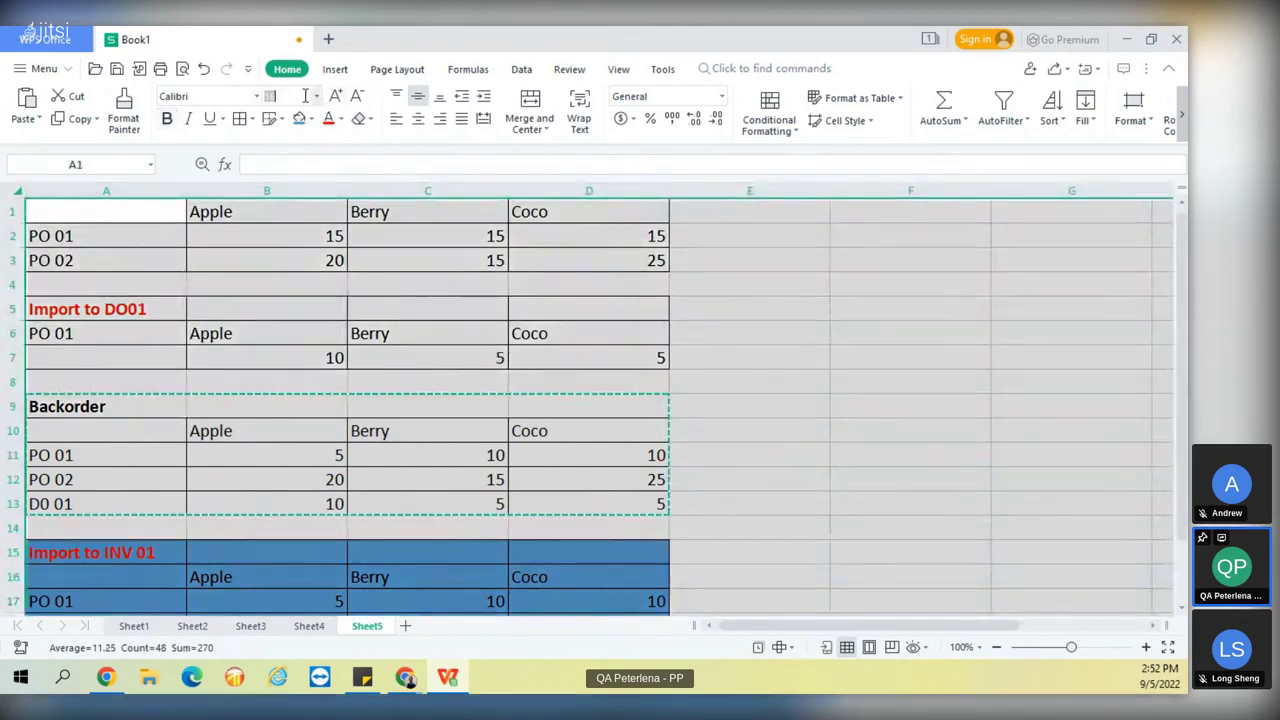
text(12)
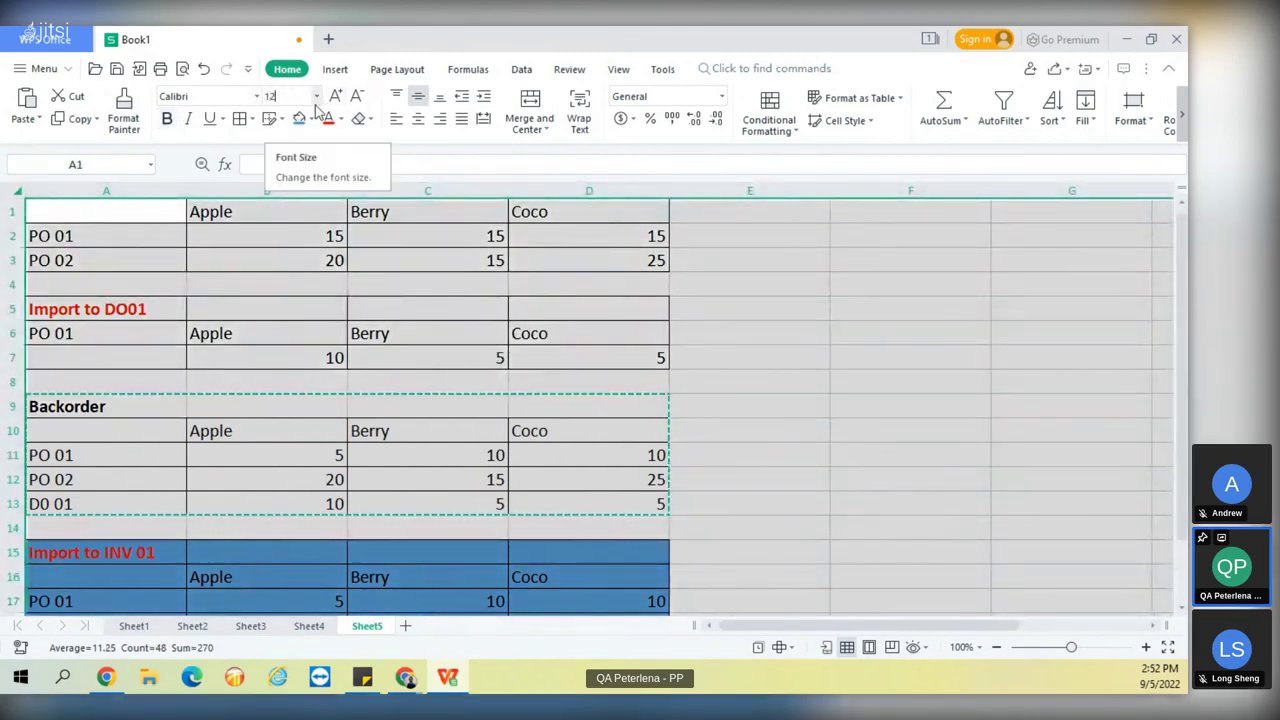
key(Return)
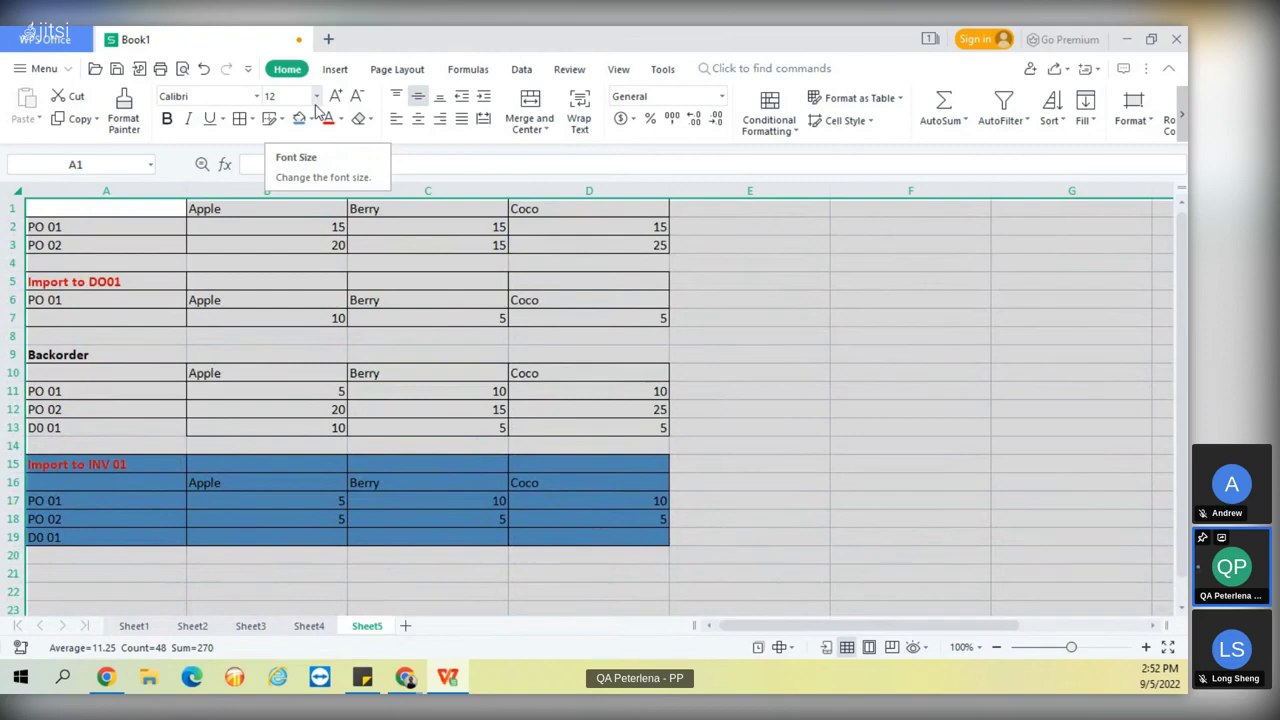
click(836, 411)
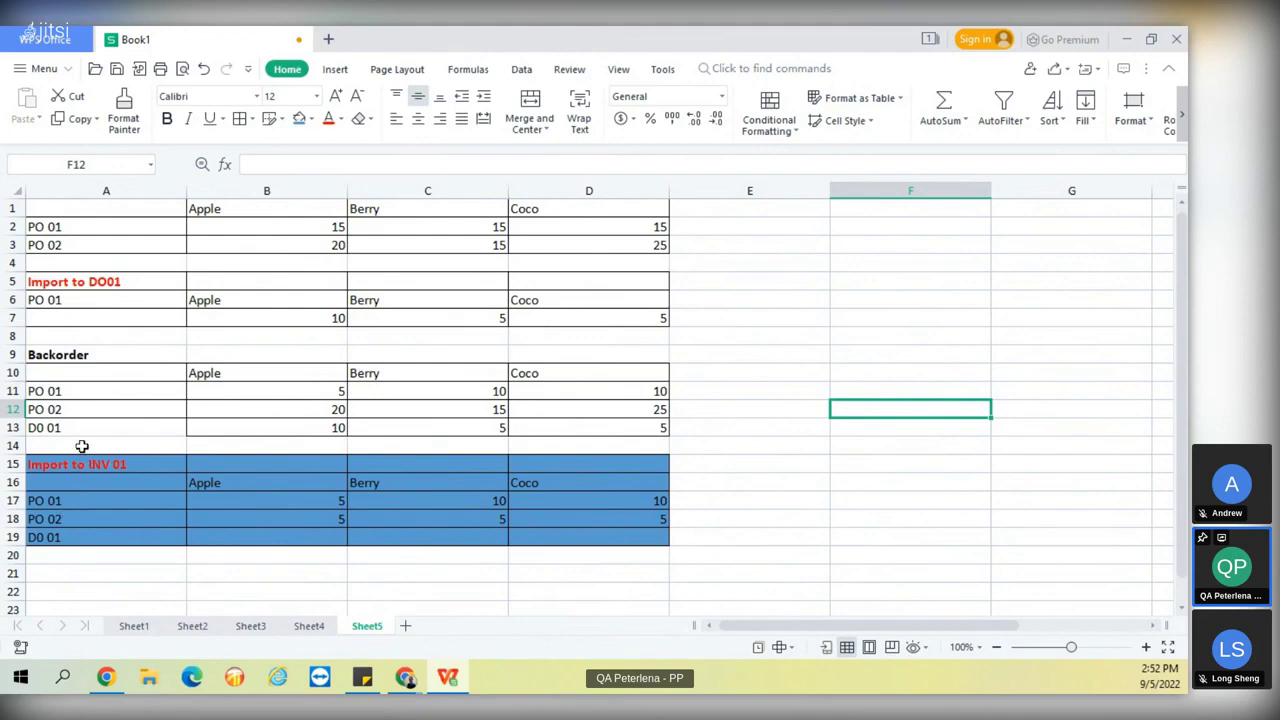
Copy the Backorder table from A9:D13 to below the Import to INV 01 block, starting at A21.
drag(68, 355, 542, 431)
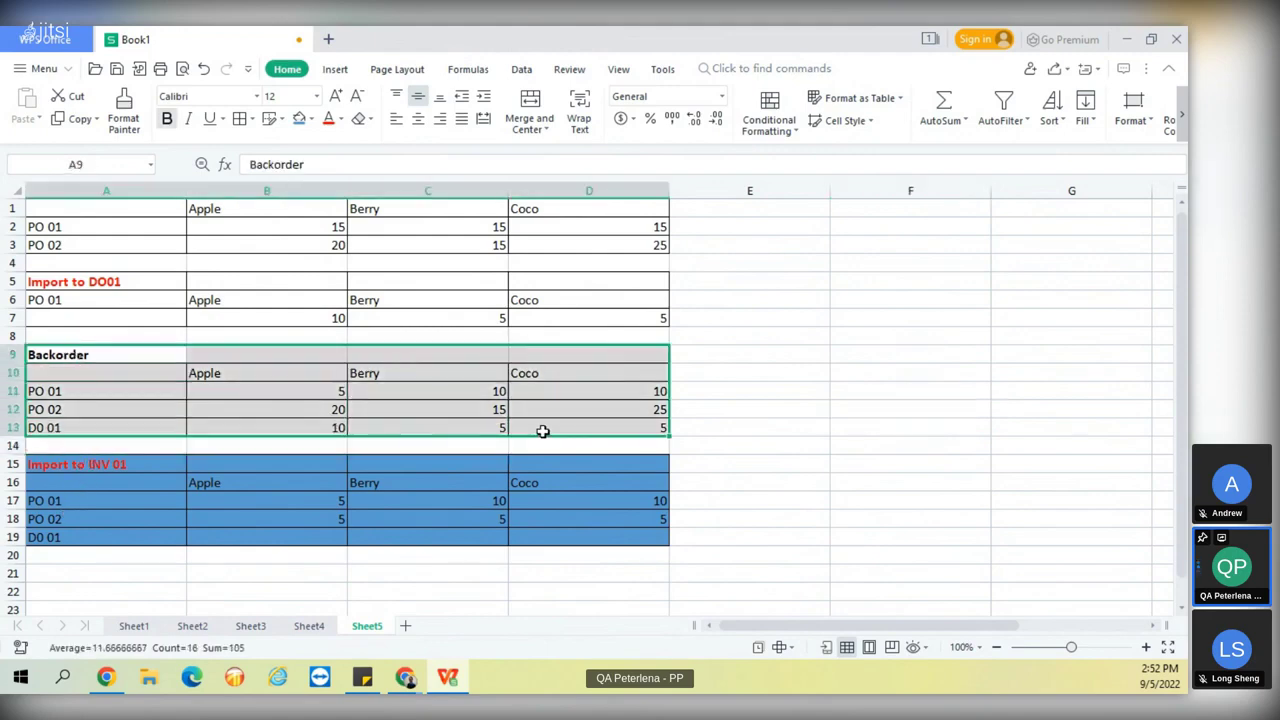
key(ctrl+c)
click(74, 571)
key(ctrl+v)
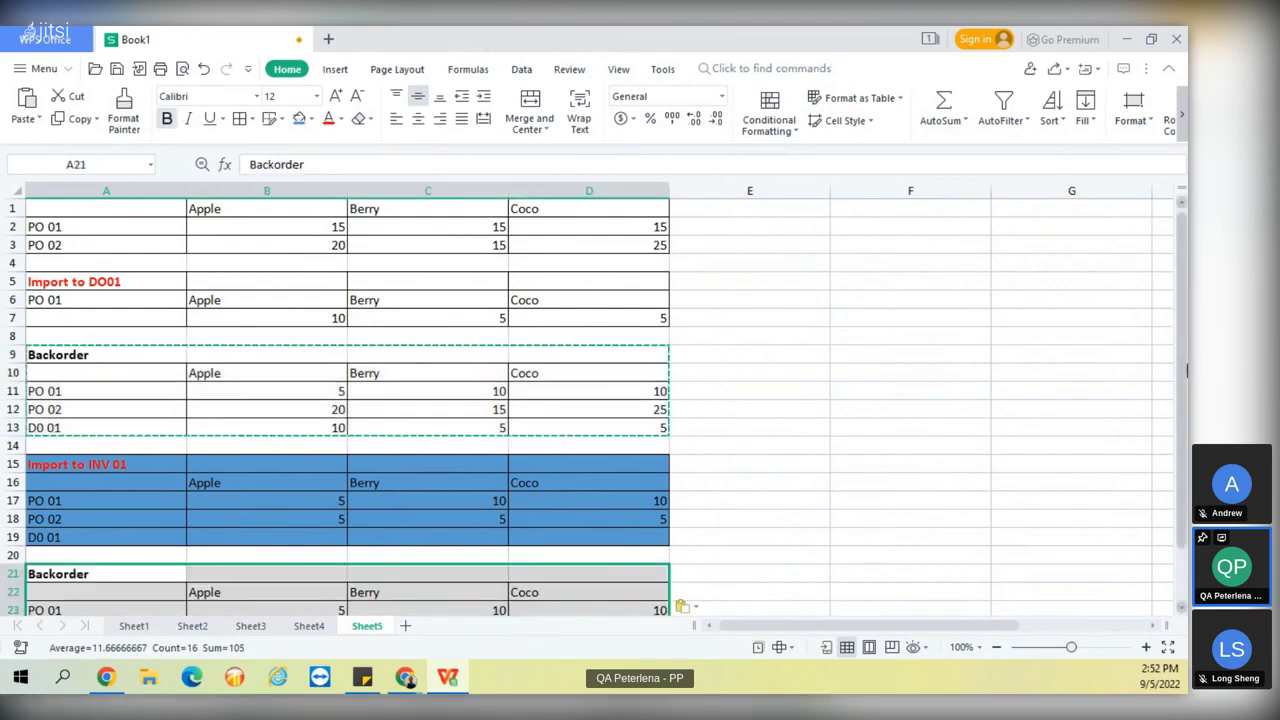
Clear the quantities in B23:D25 of the copied Backorder table and add an INV 01 label in A26.
click(1168, 68)
click(237, 556)
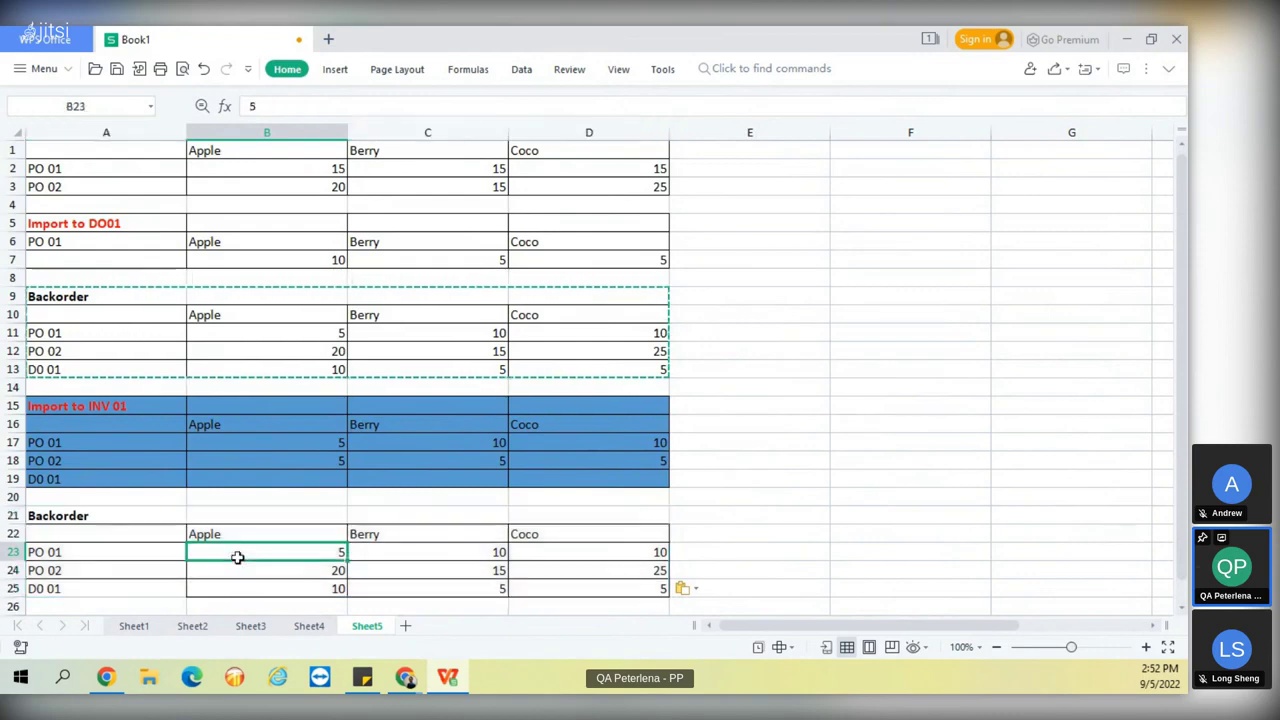
shift+click(594, 591)
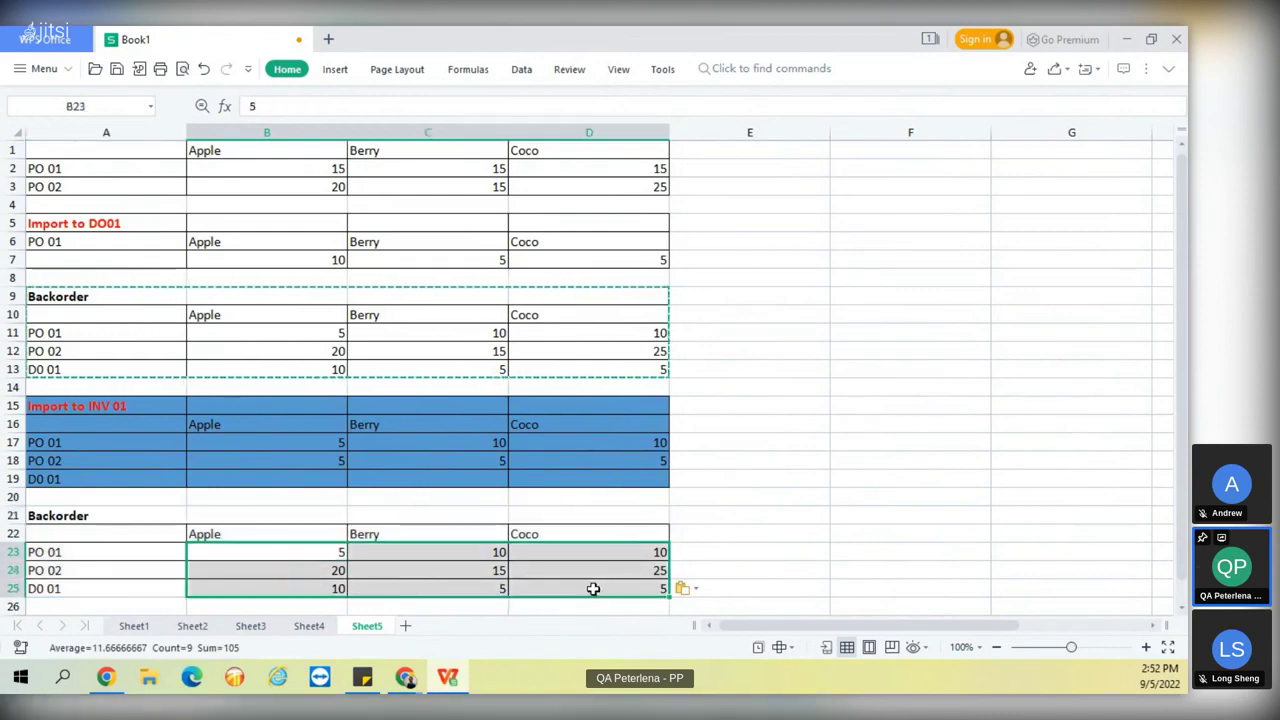
key(Delete)
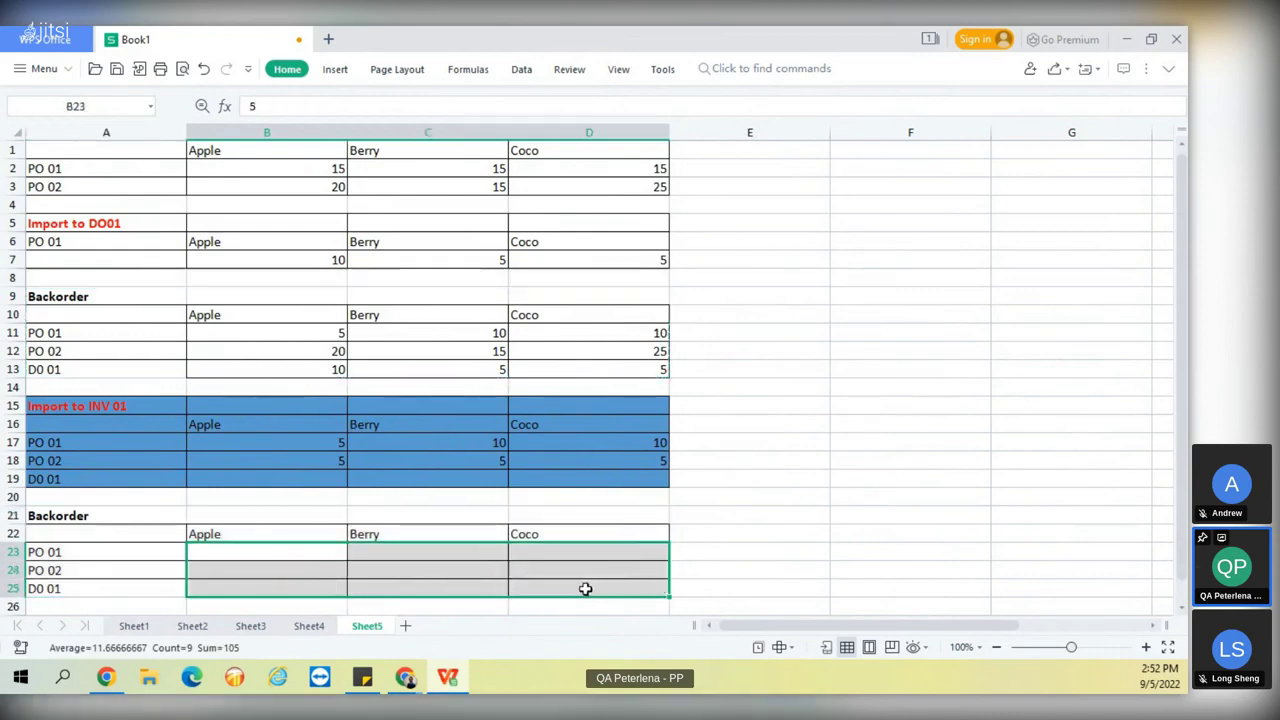
click(83, 606)
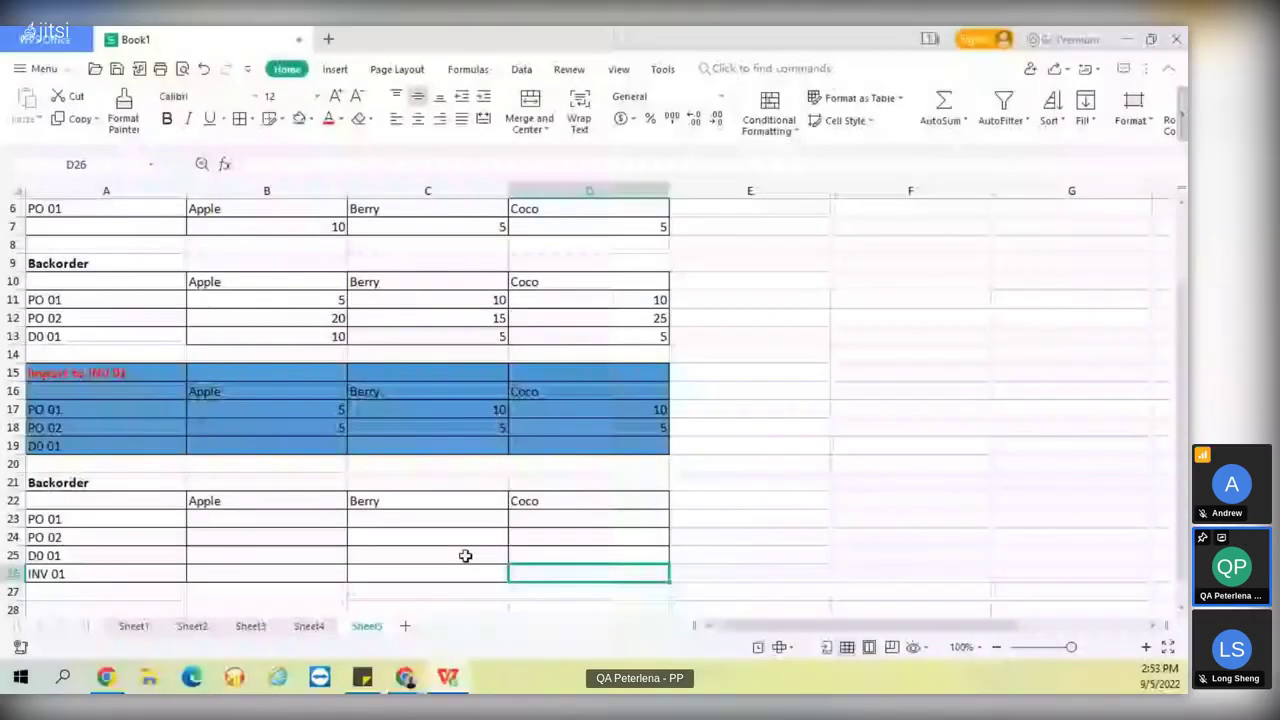
In the second Backorder table, enter 0 in B23, 10 in C24, 5 in D25 and 0 in D26.
text(0)
click(364, 539)
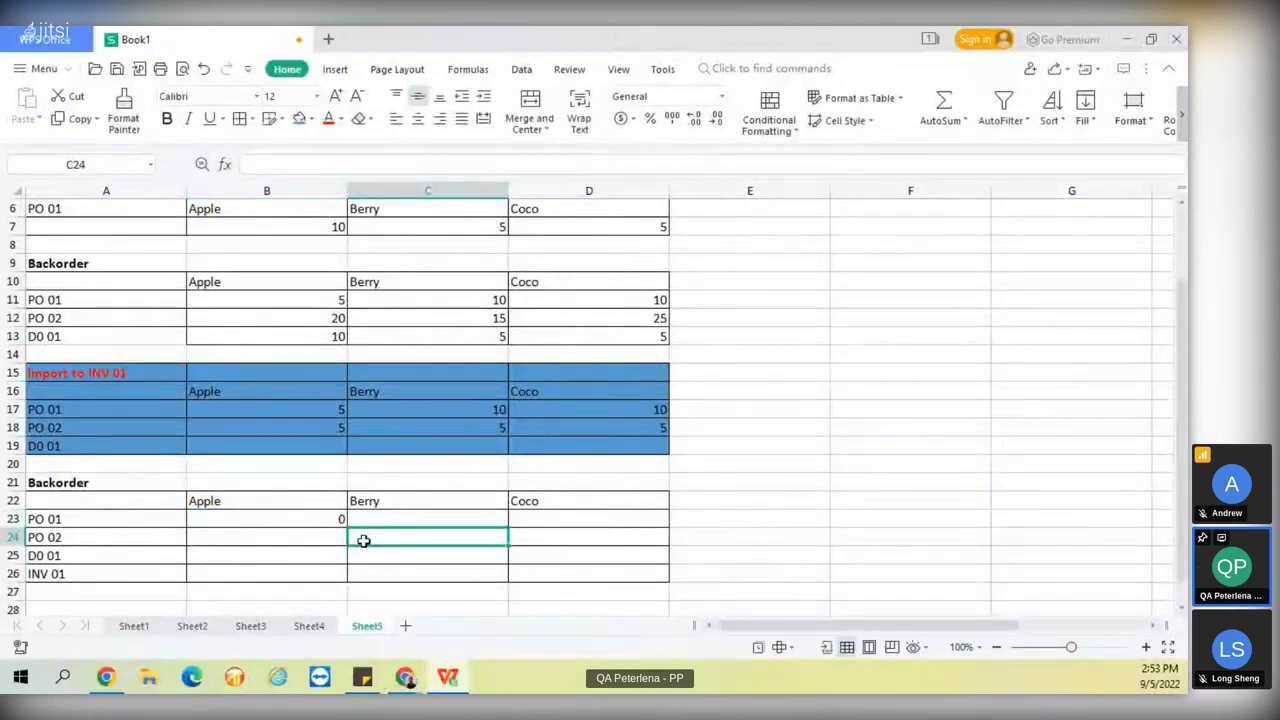
text(10)
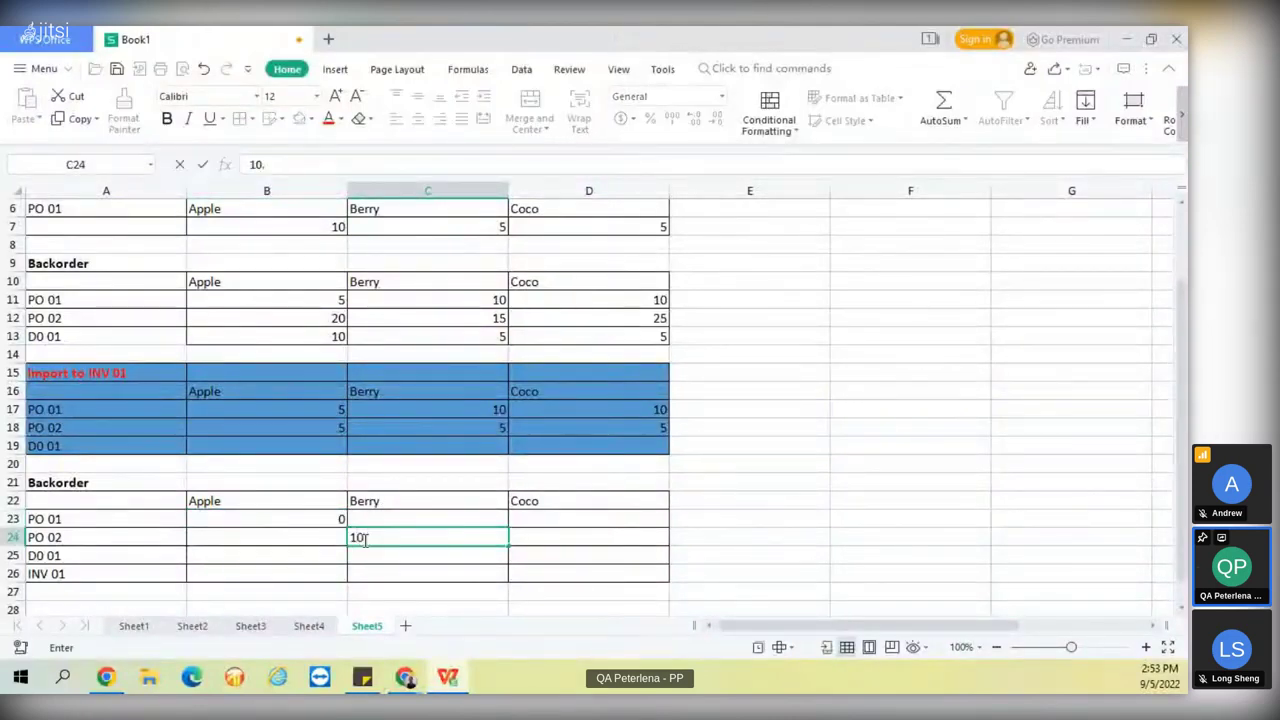
key(Return)
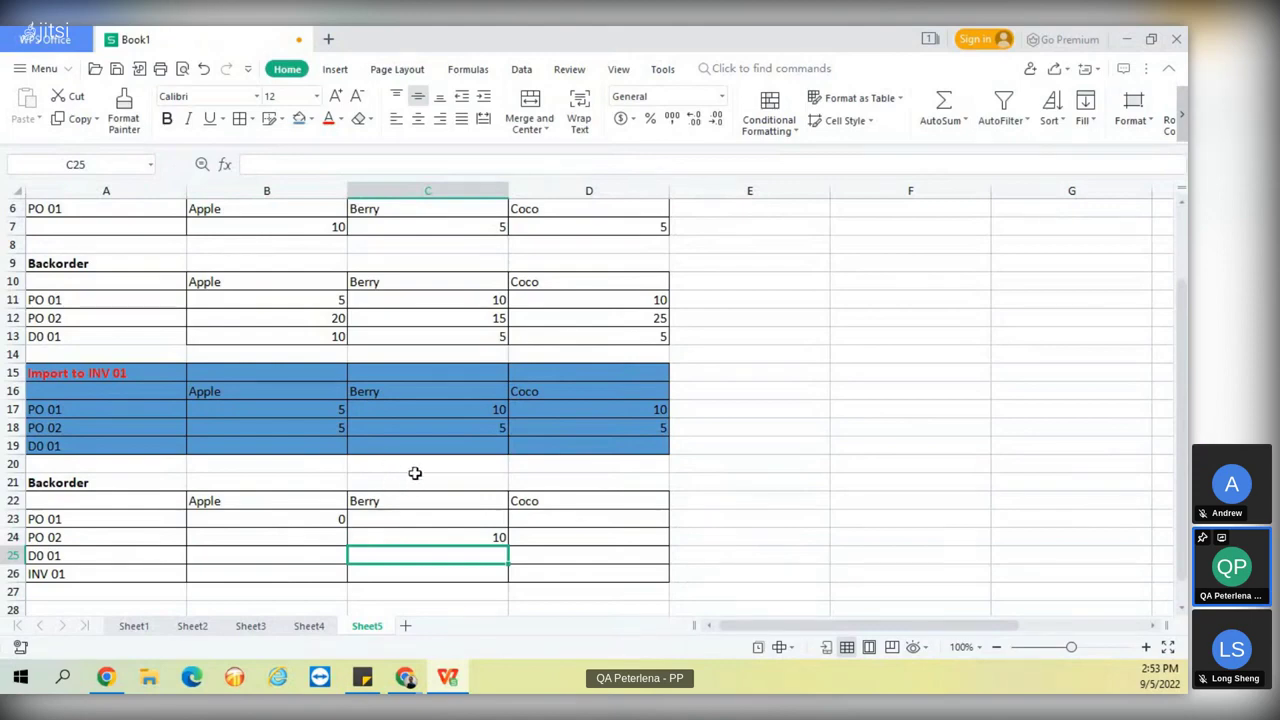
click(550, 555)
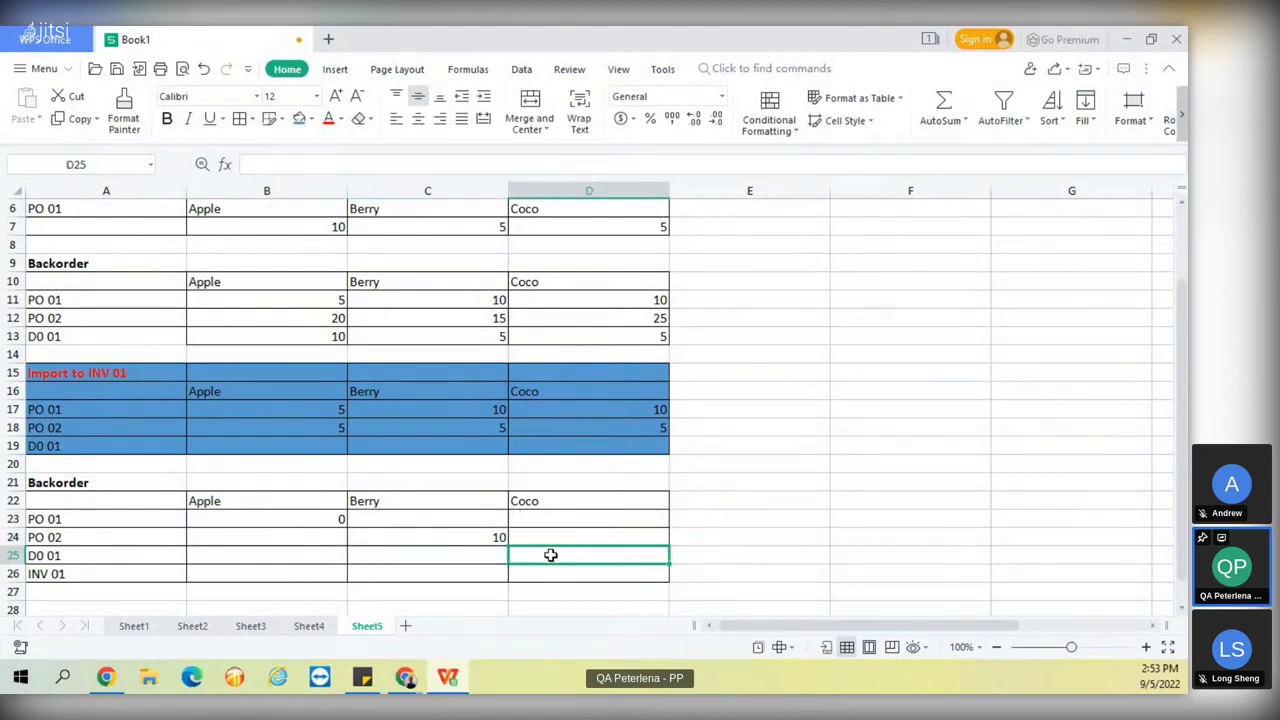
text(5)
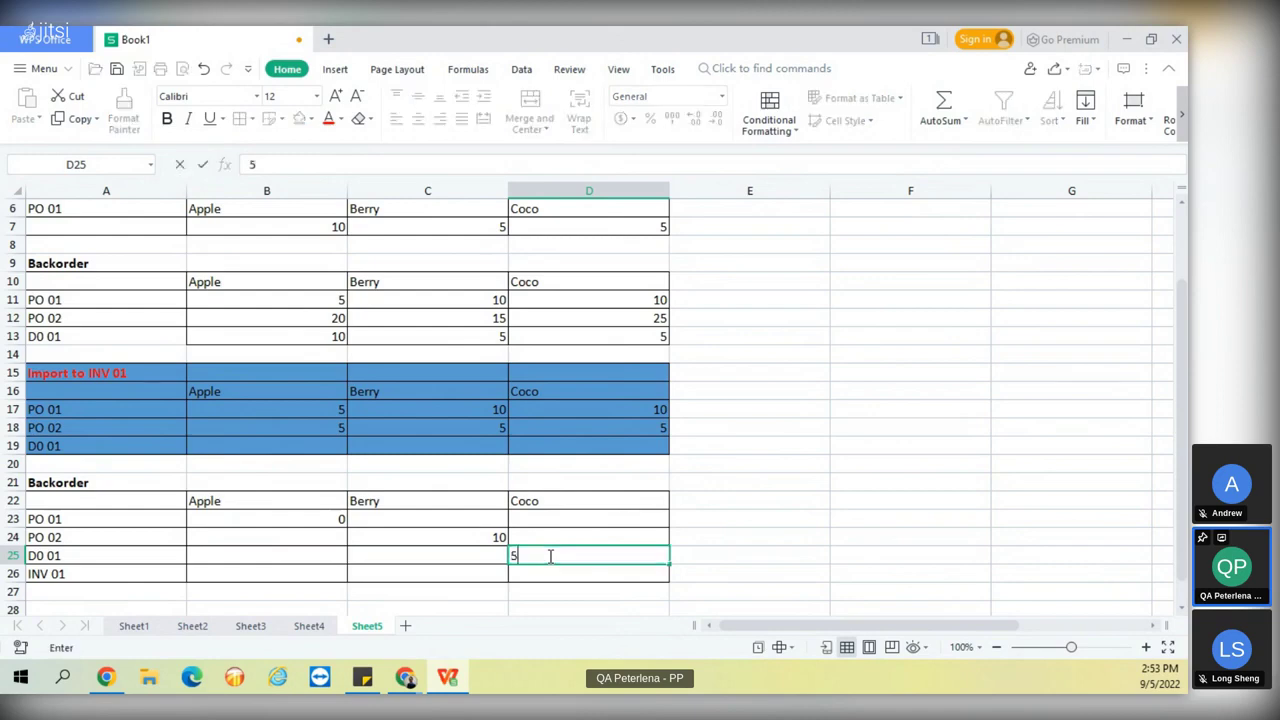
text(.)
key(Return)
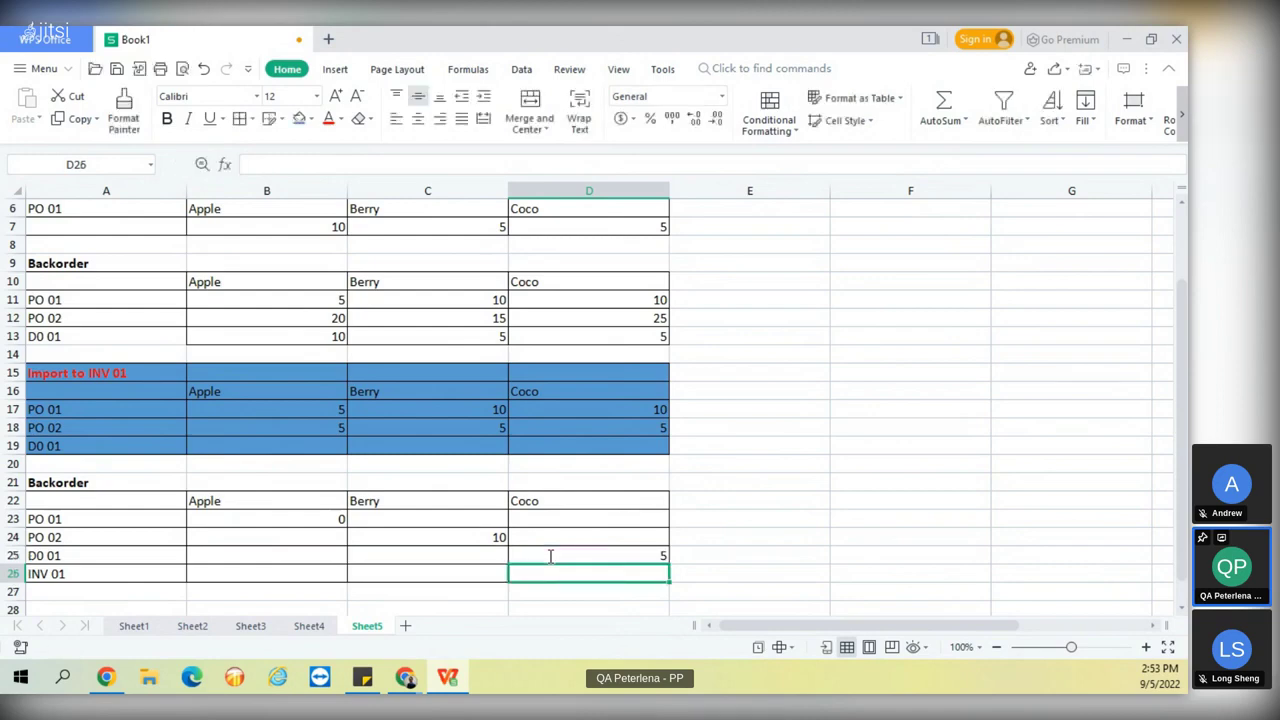
text(0)
Fill the empty cells B24:B26, C25:C26 and C23:D23 of the second Backorder table with blue.
click(280, 571)
click(283, 555)
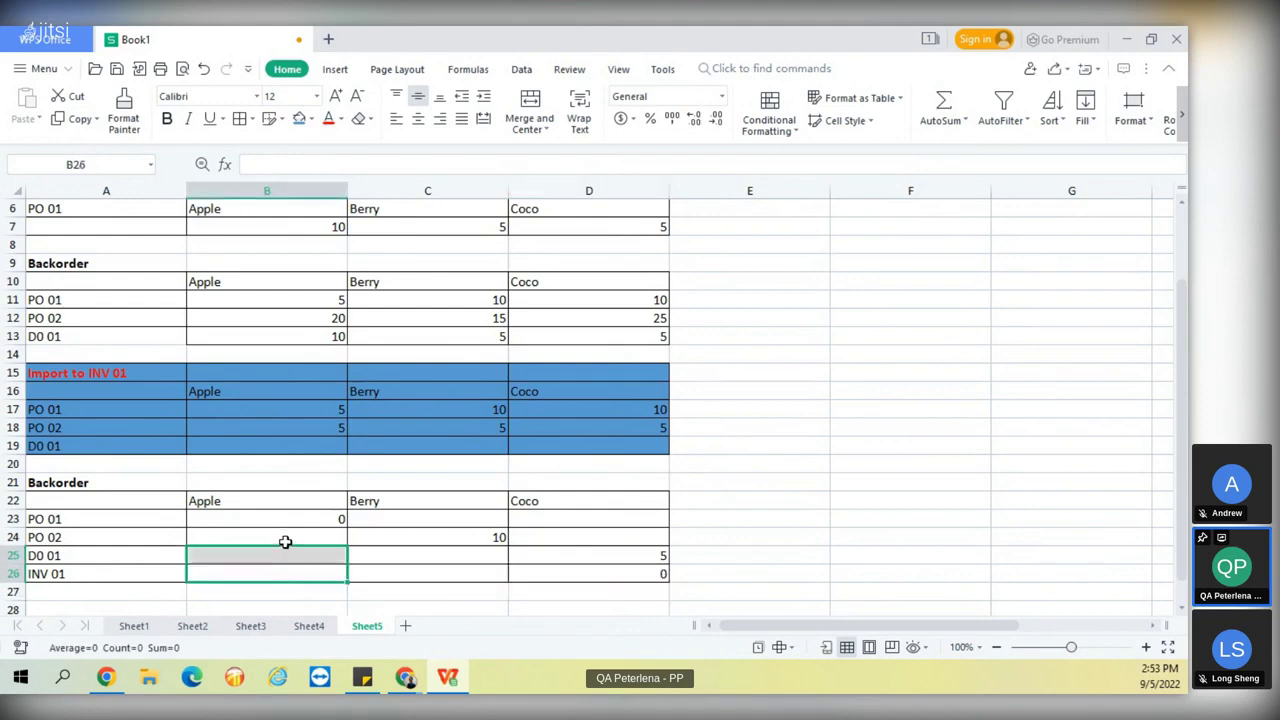
click(290, 537)
drag(290, 537, 294, 571)
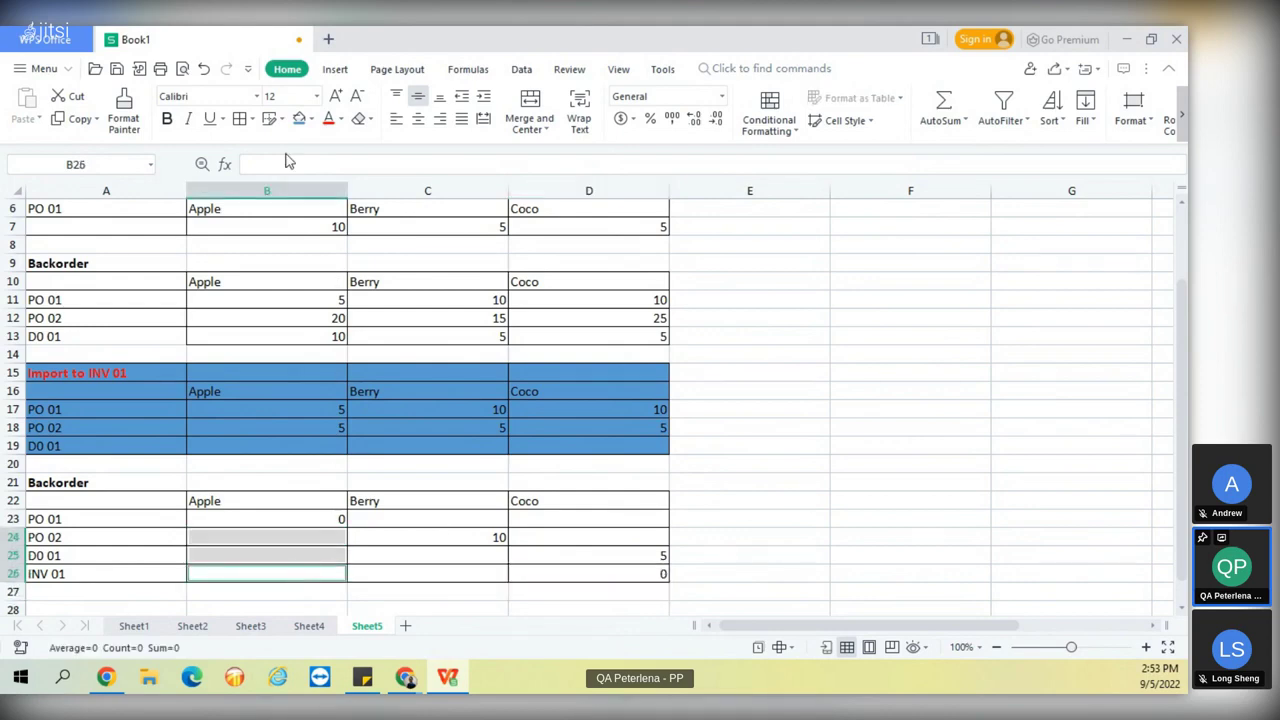
click(300, 120)
drag(414, 561, 414, 569)
click(300, 120)
drag(484, 522, 548, 524)
click(300, 120)
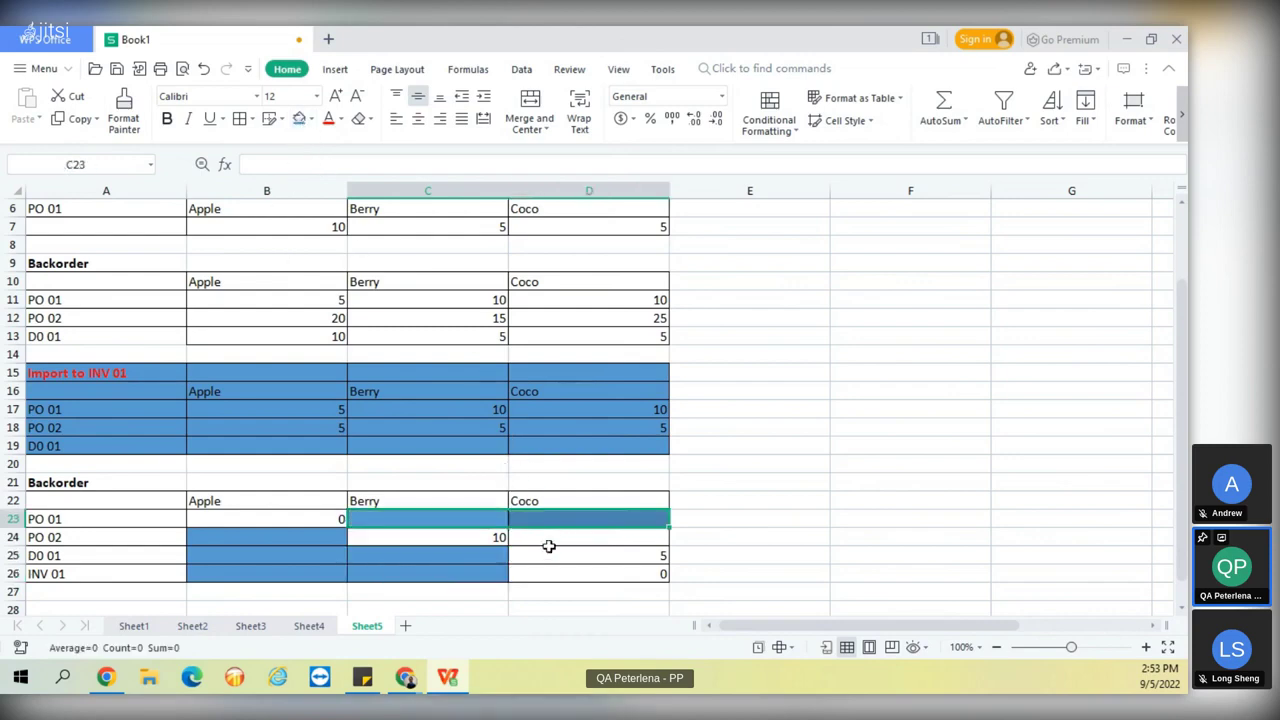
Fill D24, the PO 02 cell for Coco in the second Backorder table, with blue.
click(547, 545)
click(300, 120)
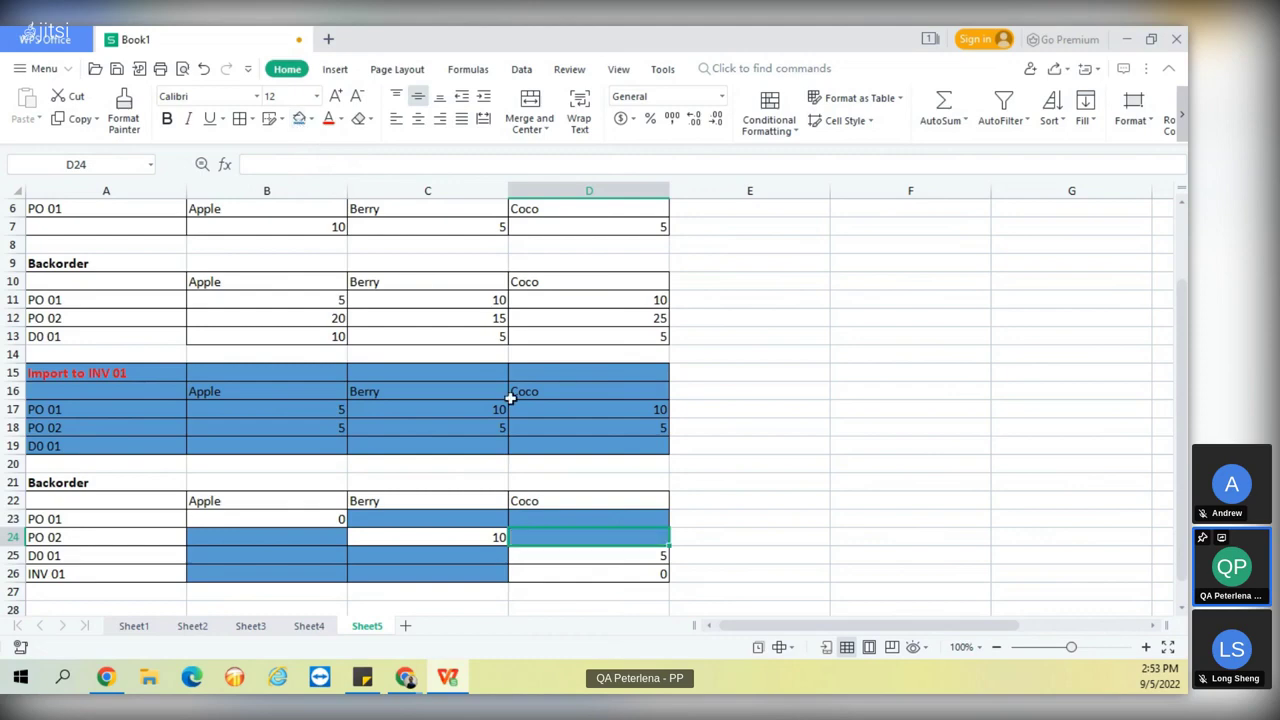
click(881, 502)
Enter the letters A in C23, B in D23 and C in B24 of the second Backorder table.
click(416, 525)
text(A)
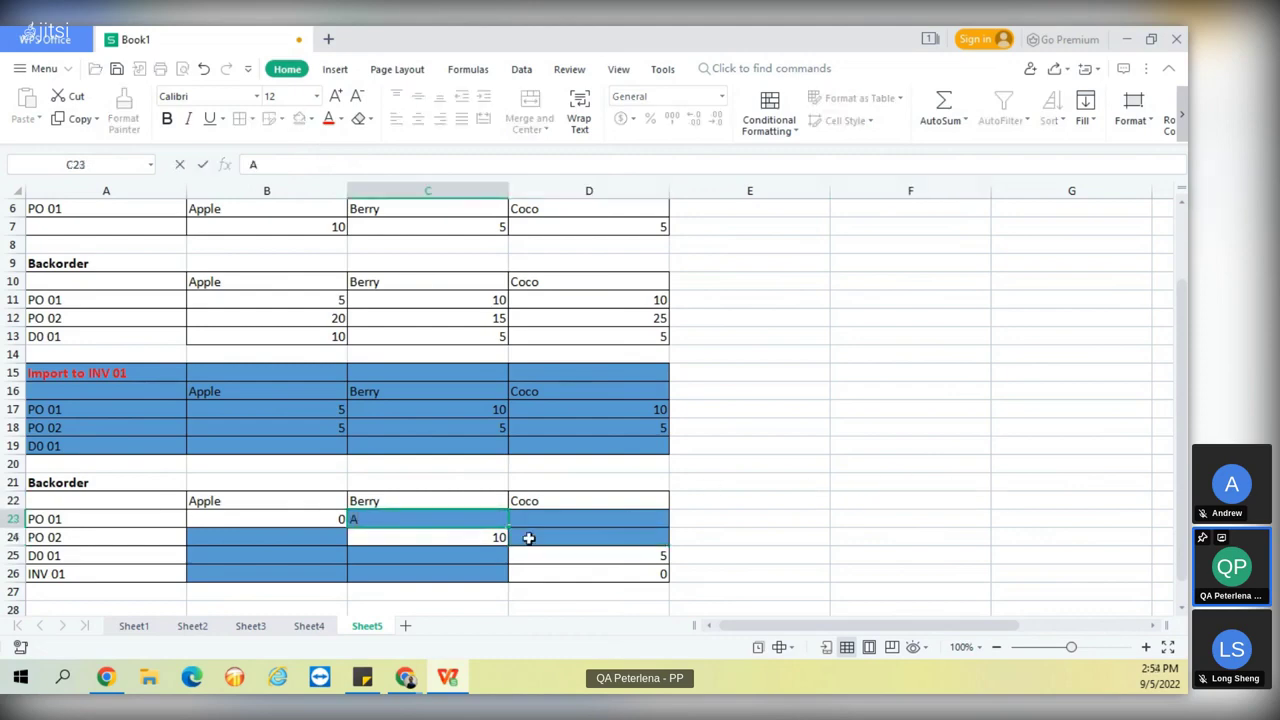
click(555, 518)
text(B)
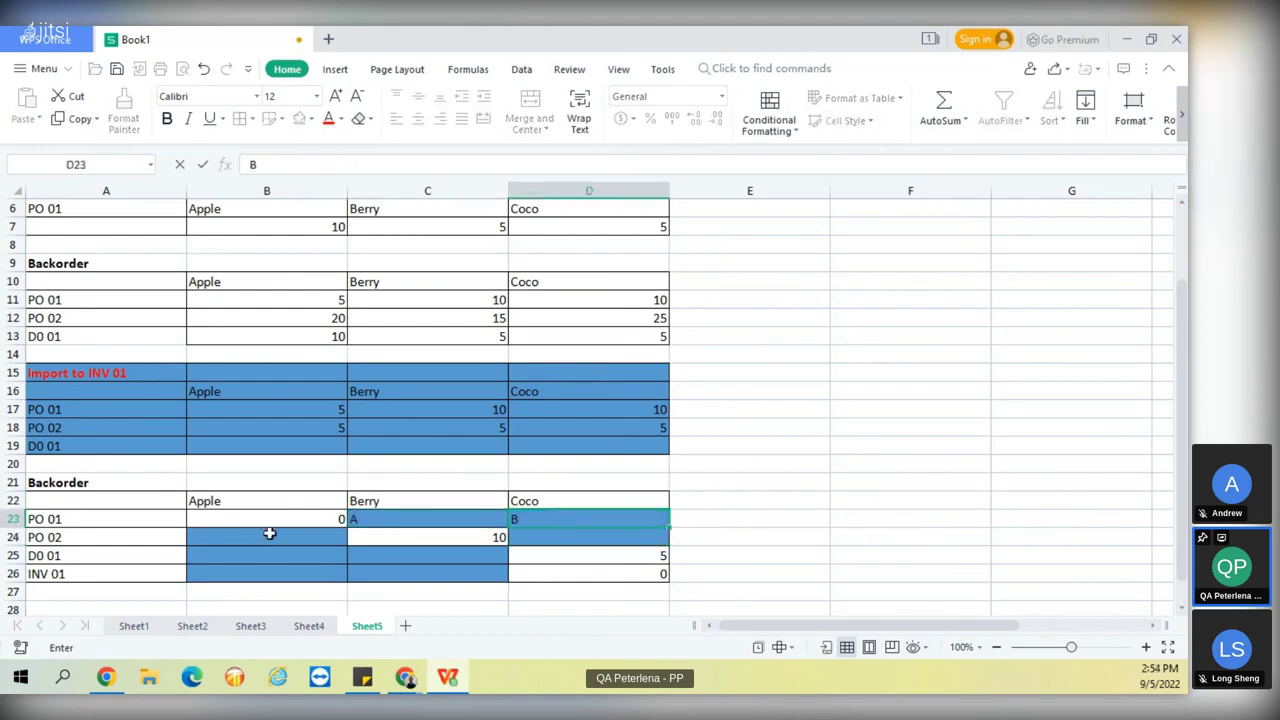
click(271, 538)
text(C)
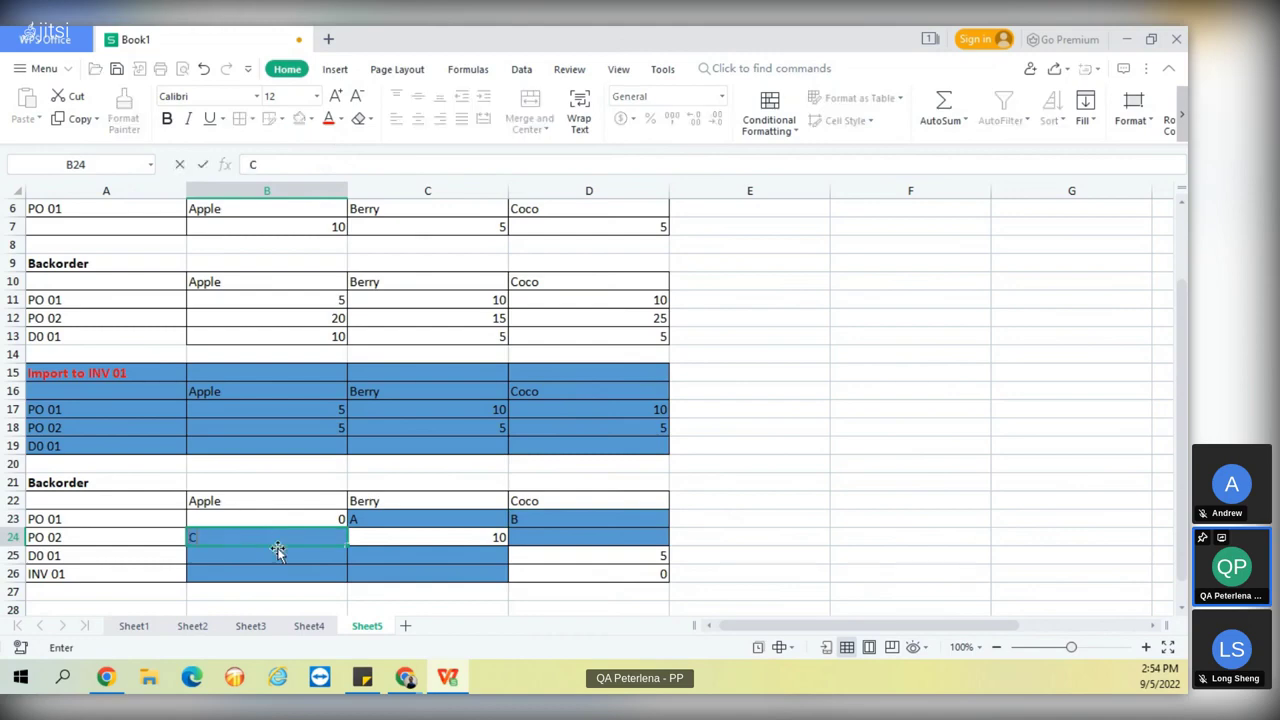
Enter the letters D in B25, E in B26 and F in C26 of the second Backorder table.
click(276, 560)
text(D)
click(308, 573)
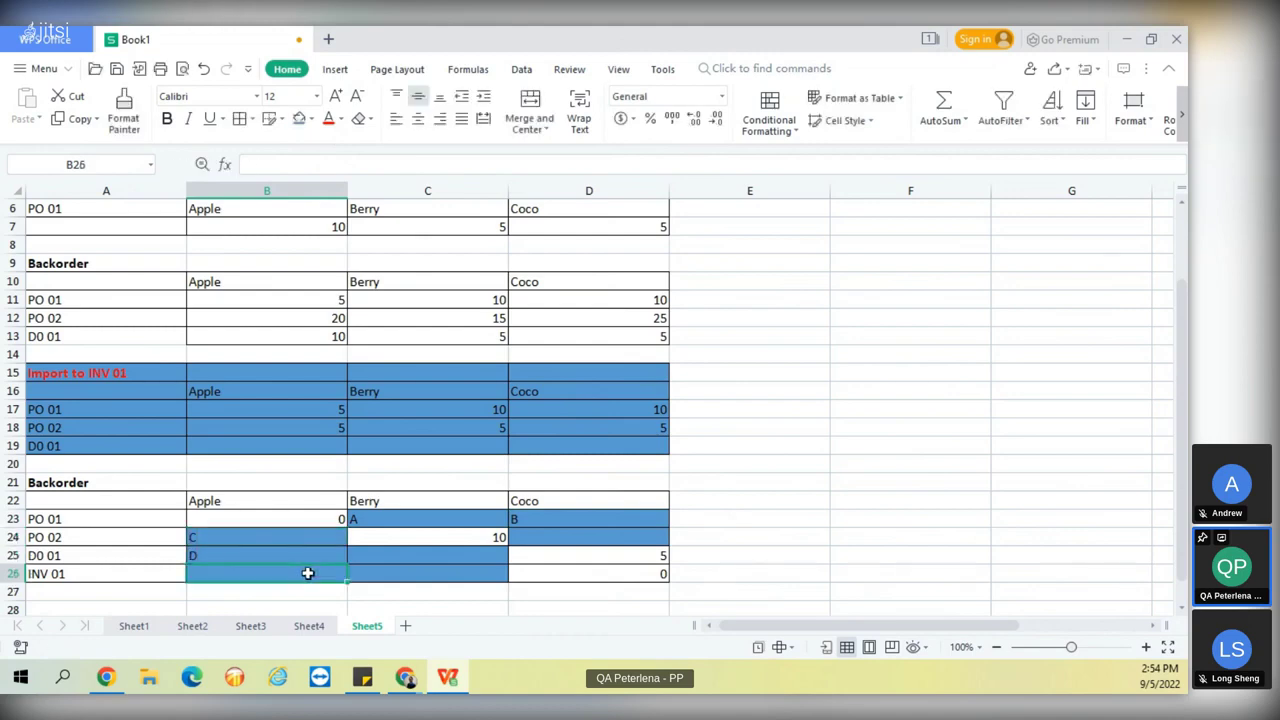
text(E)
click(423, 569)
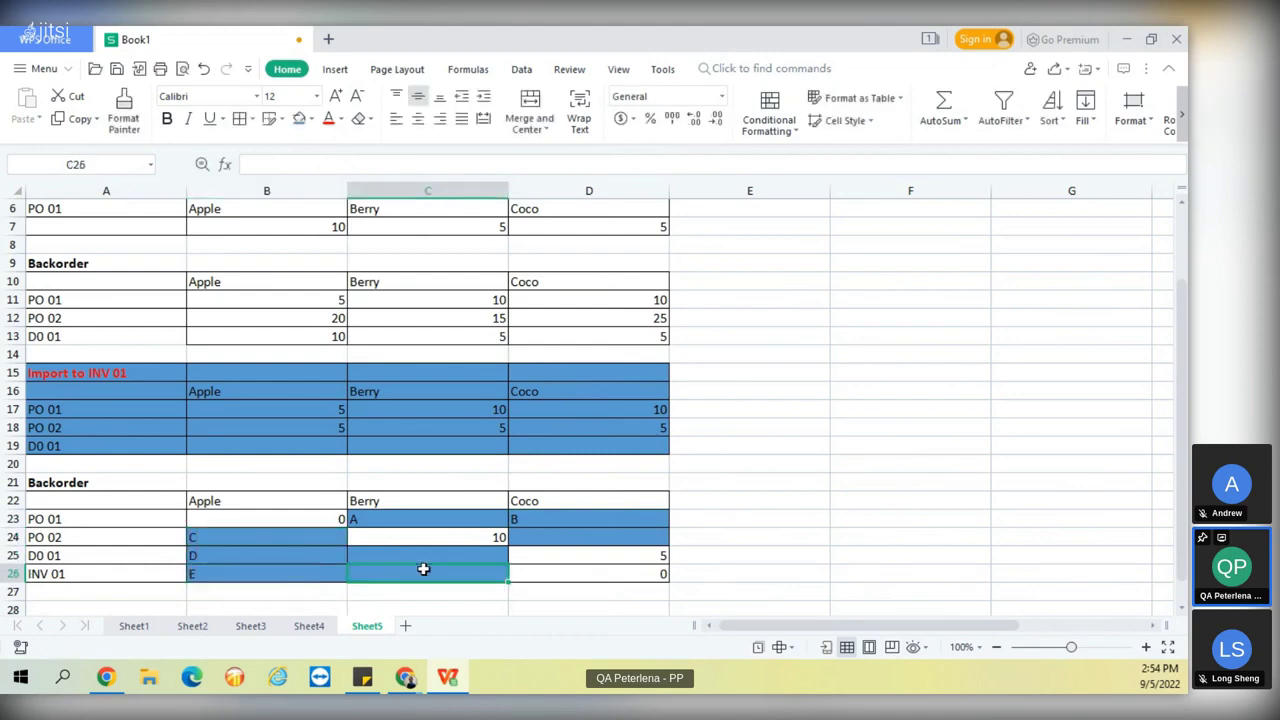
text(F)
key(Return)
Centre the contents of B23:D26 in the second Backorder table horizontally.
drag(266, 521, 576, 573)
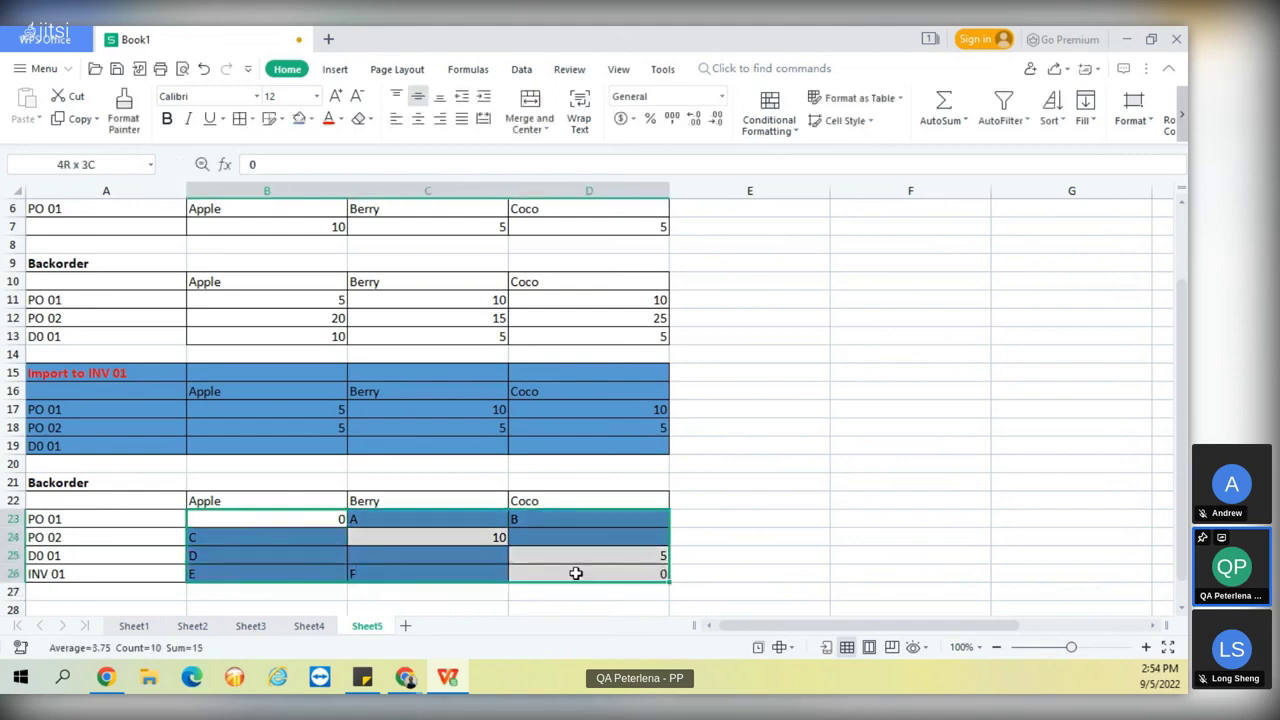
click(418, 120)
click(672, 514)
Enter D in D24, E in B25 and F in C25 of the second Backorder table.
click(398, 524)
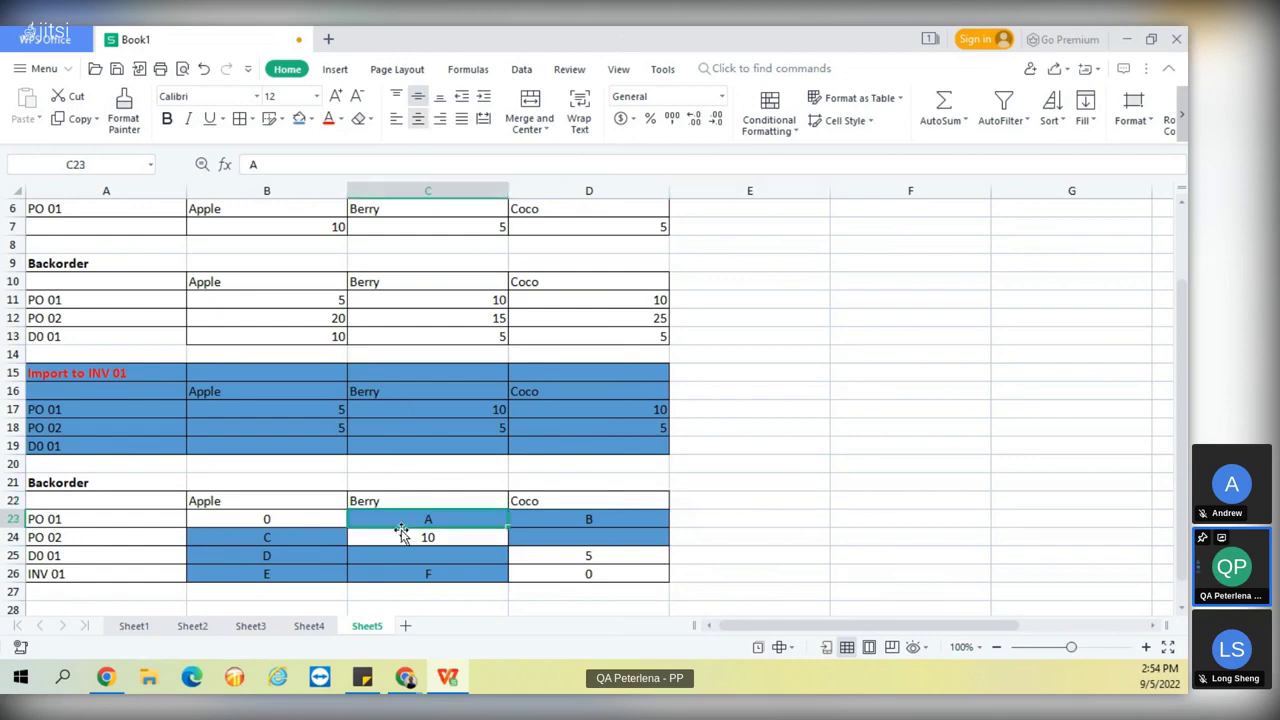
click(574, 522)
click(289, 541)
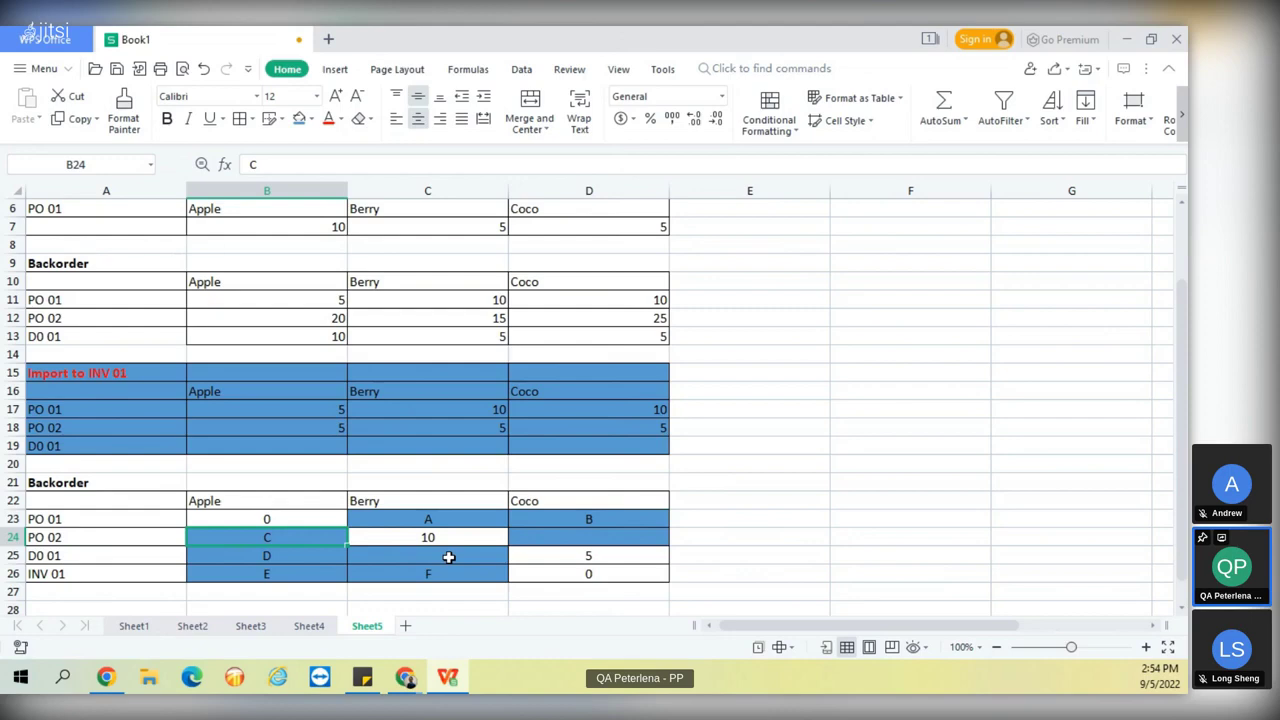
click(300, 557)
text(e)
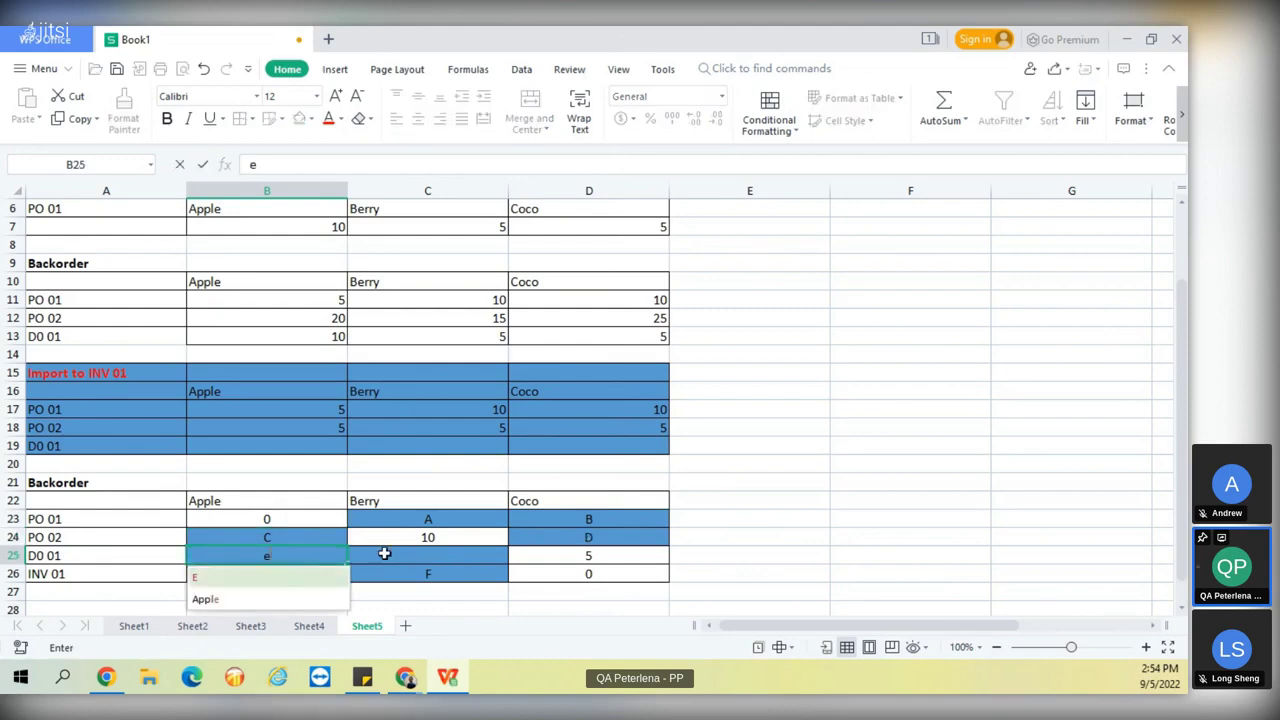
click(254, 578)
click(396, 561)
text(f)
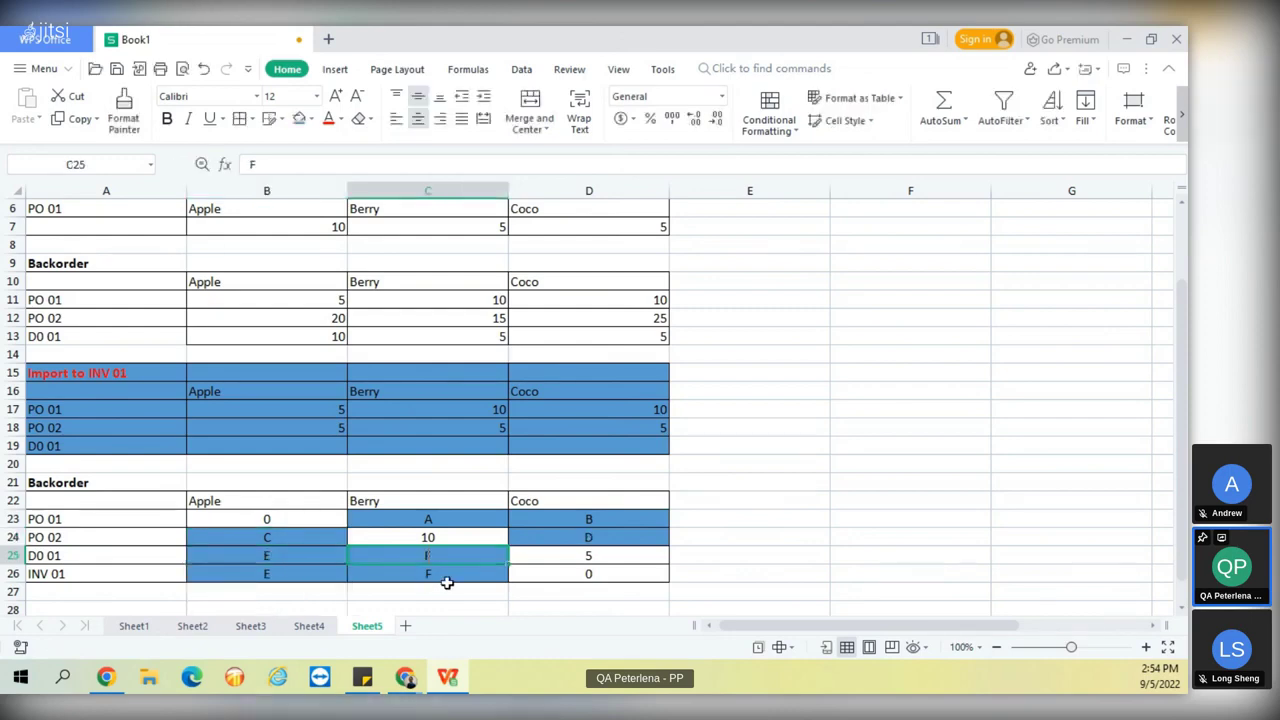
Set the INV 01 row's letters to G in B26 and H in C26.
click(314, 573)
text(g)
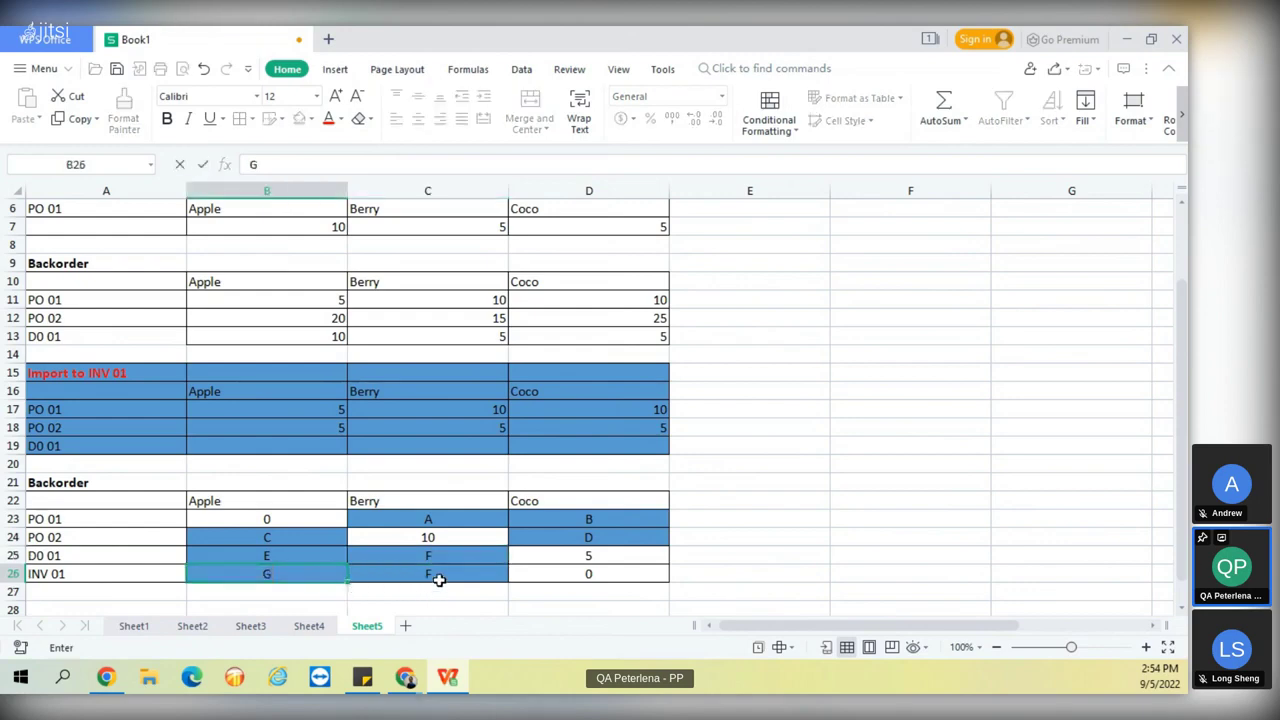
click(437, 580)
text(h)
click(780, 557)
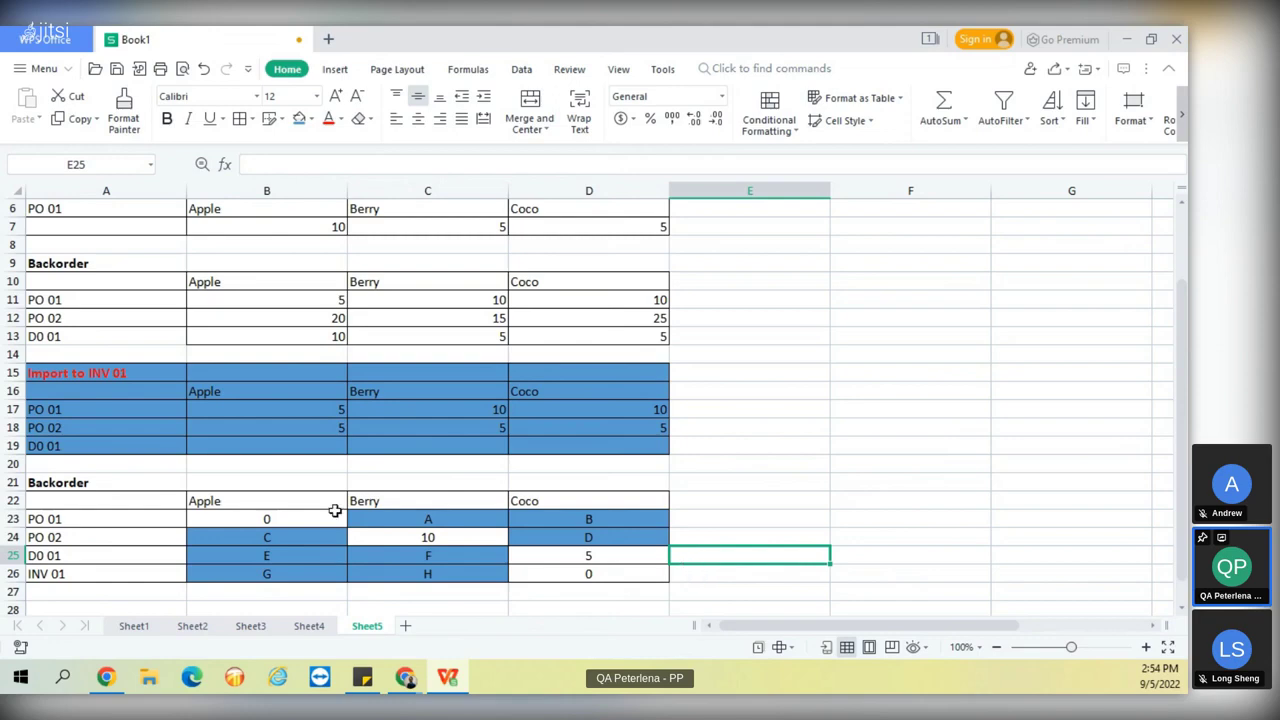
Collapse the ribbon and display the sheet from row 1 down to the second Backorder table.
drag(117, 480, 590, 572)
click(814, 577)
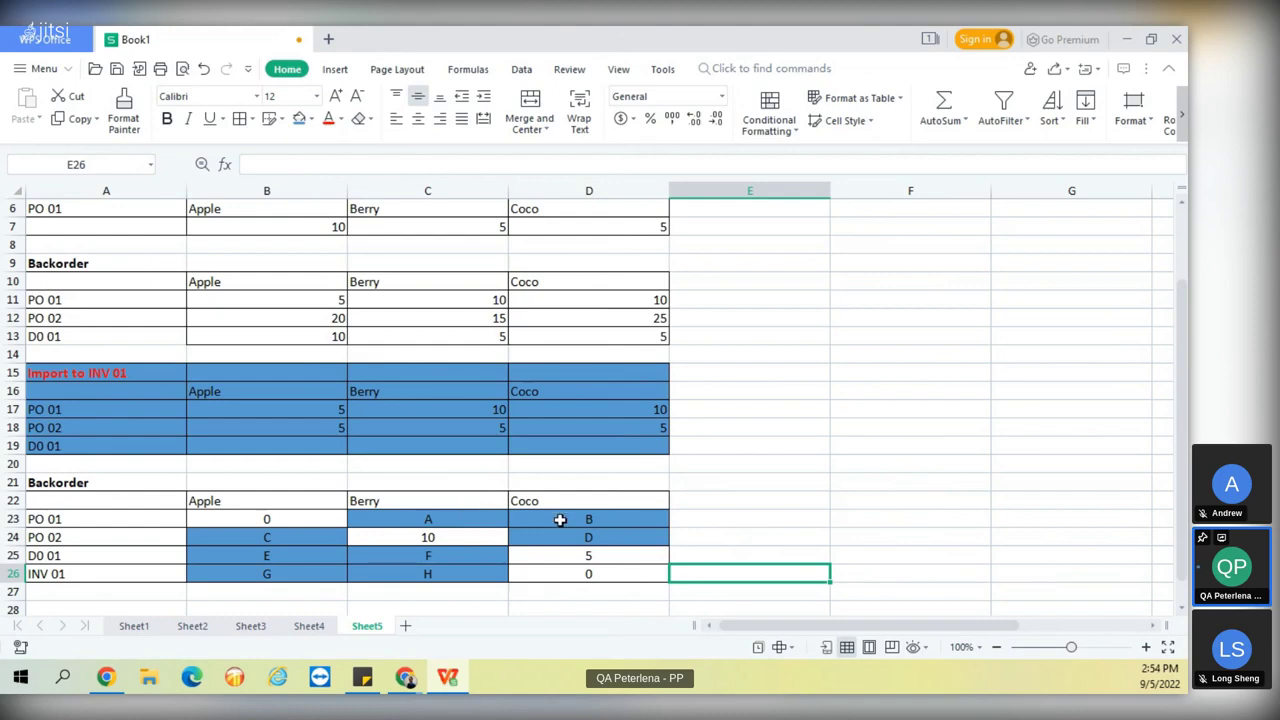
click(1168, 68)
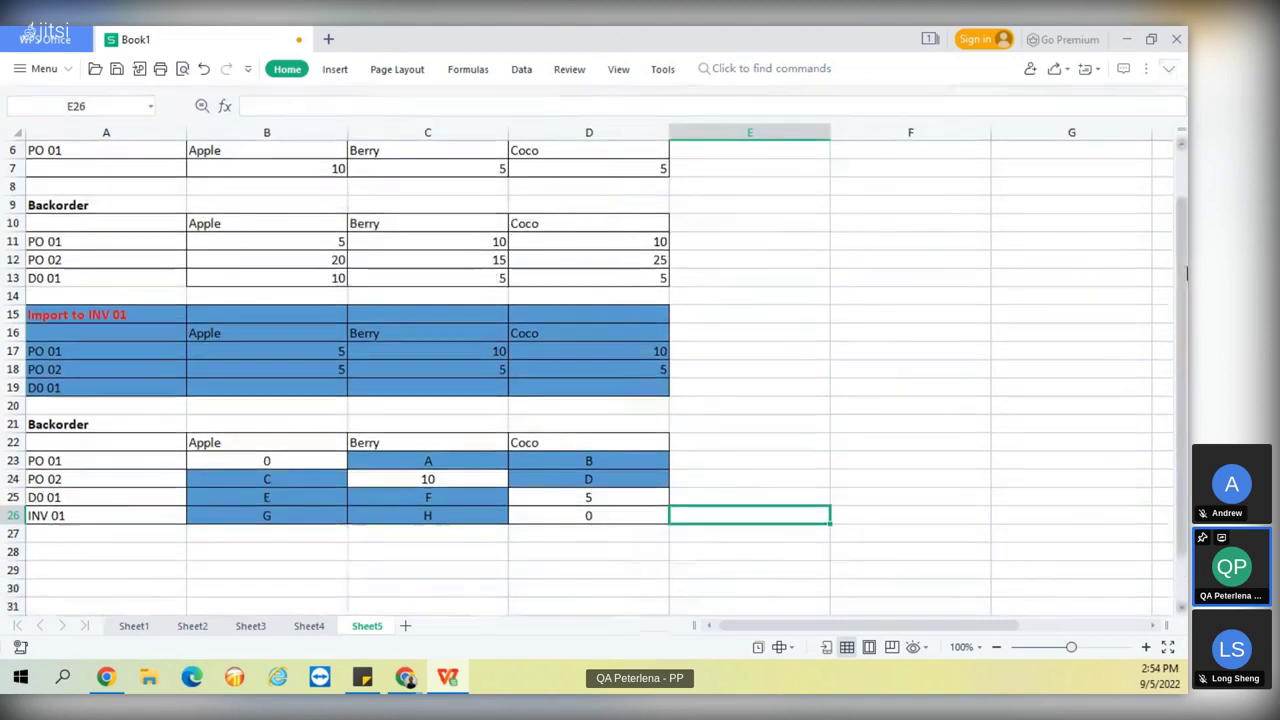
scroll(1186, 311, up, 1)
drag(1186, 311, 1187, 274)
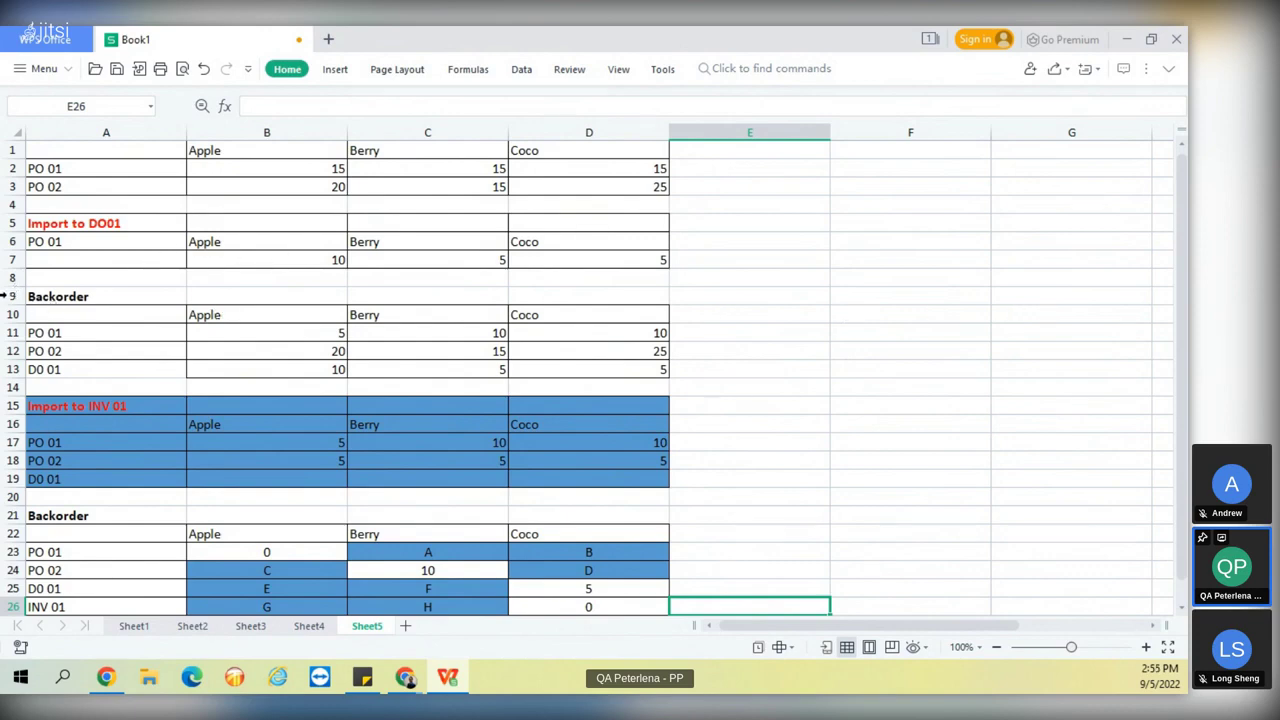
drag(5, 295, 12, 378)
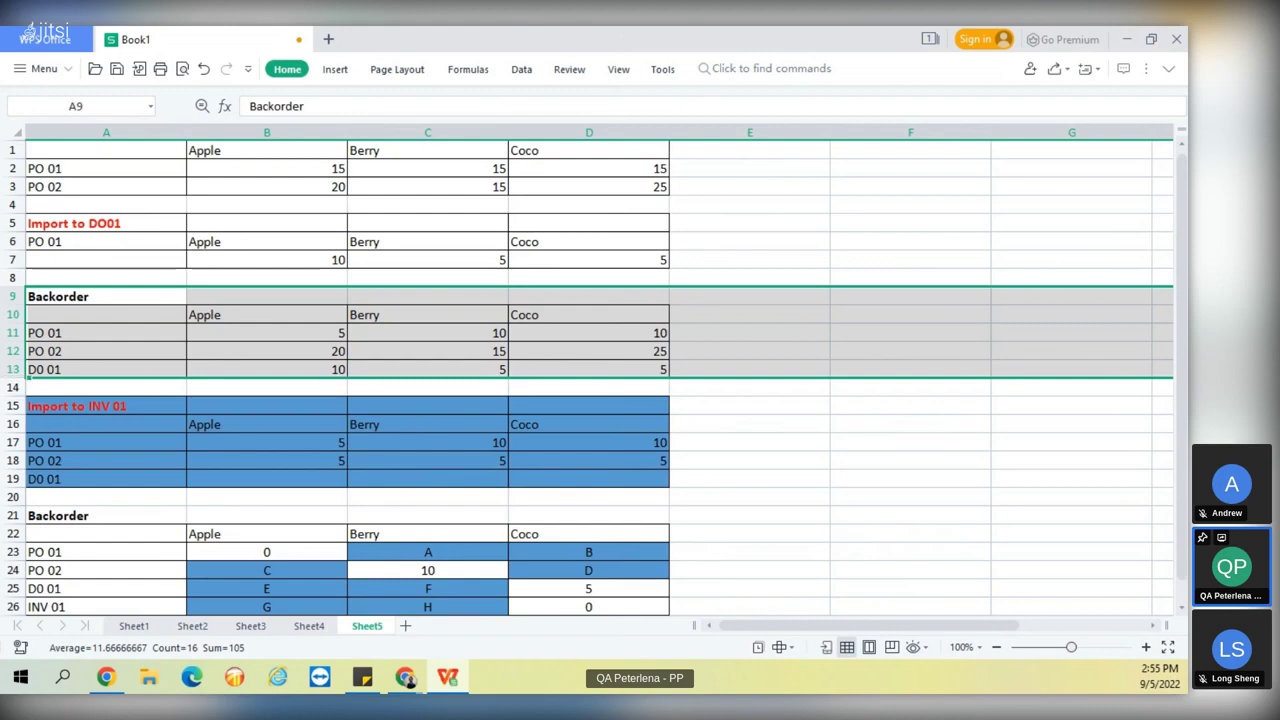
right_click(9, 335)
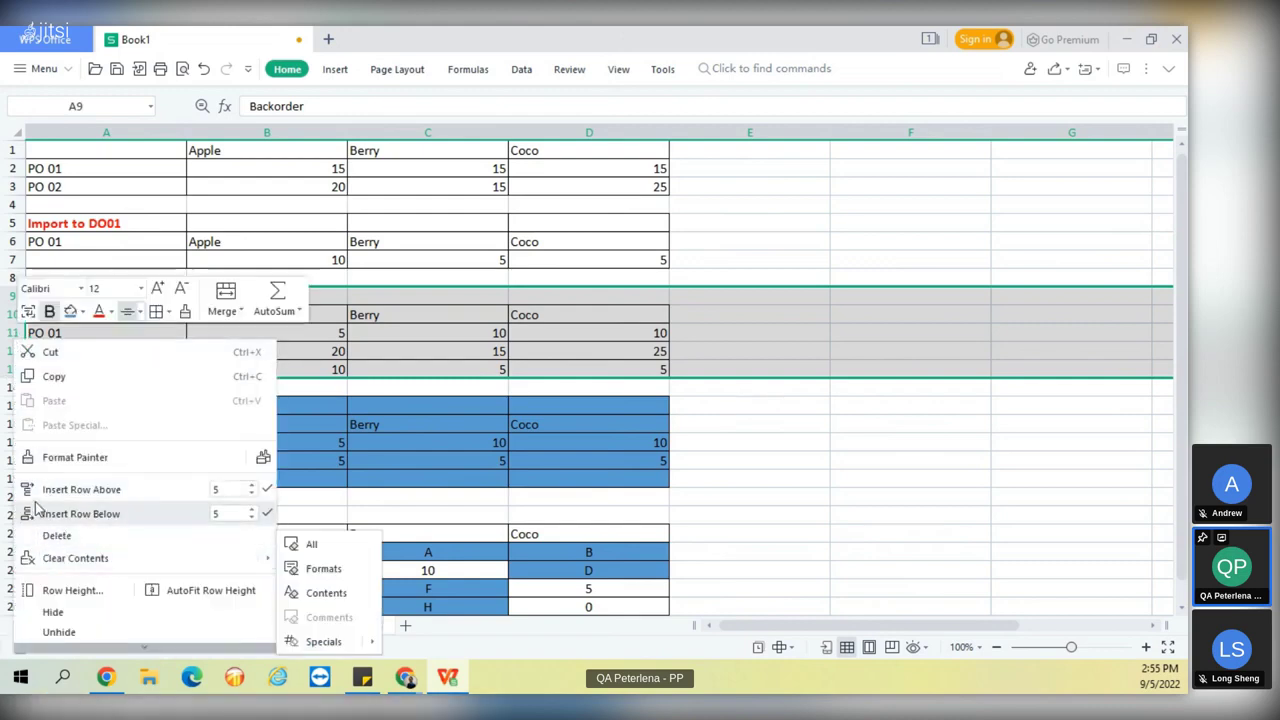
click(455, 352)
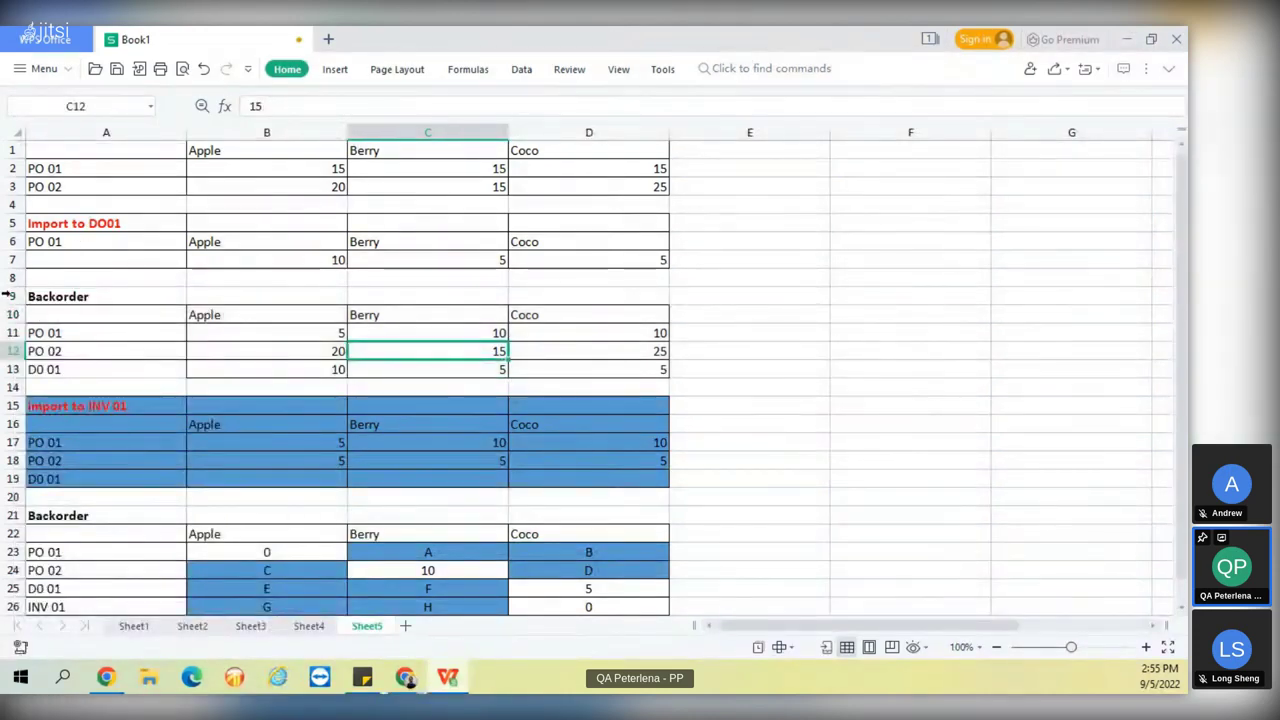
drag(8, 295, 11, 368)
click(818, 425)
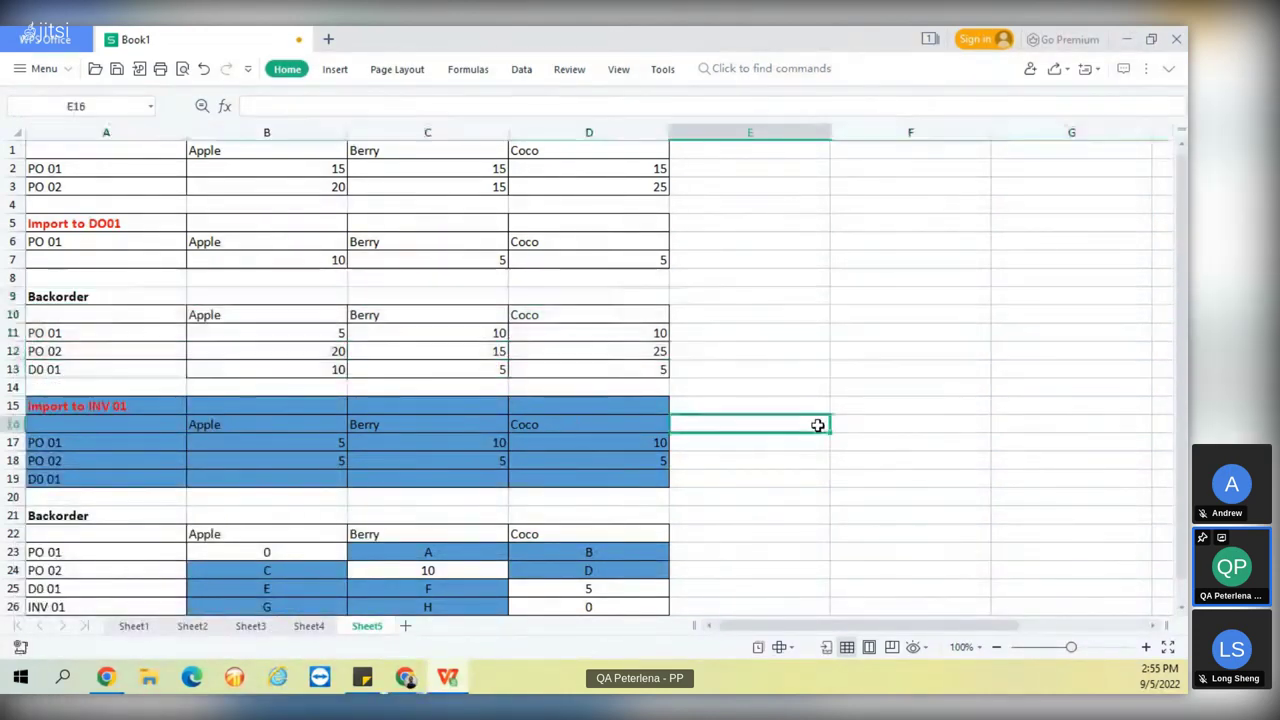
Remove the blue fill from the Import to INV 01 heading in A15 and collapse the ribbon again.
click(66, 410)
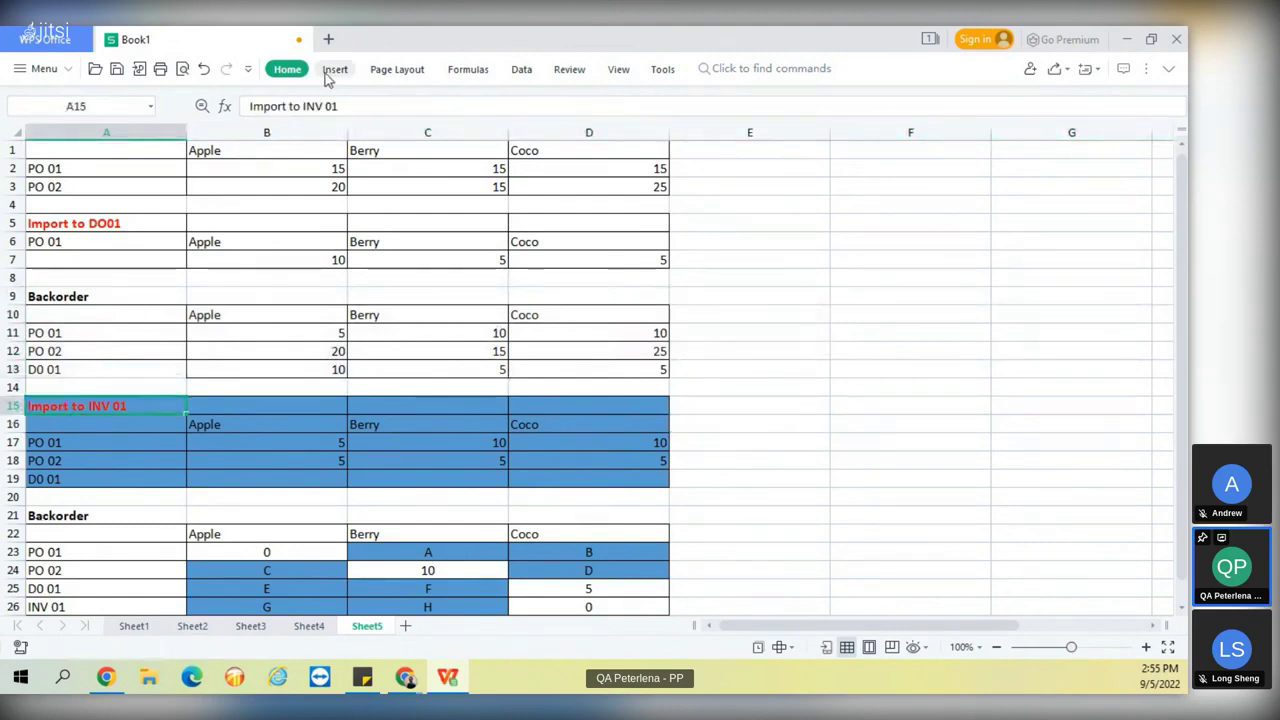
click(1169, 69)
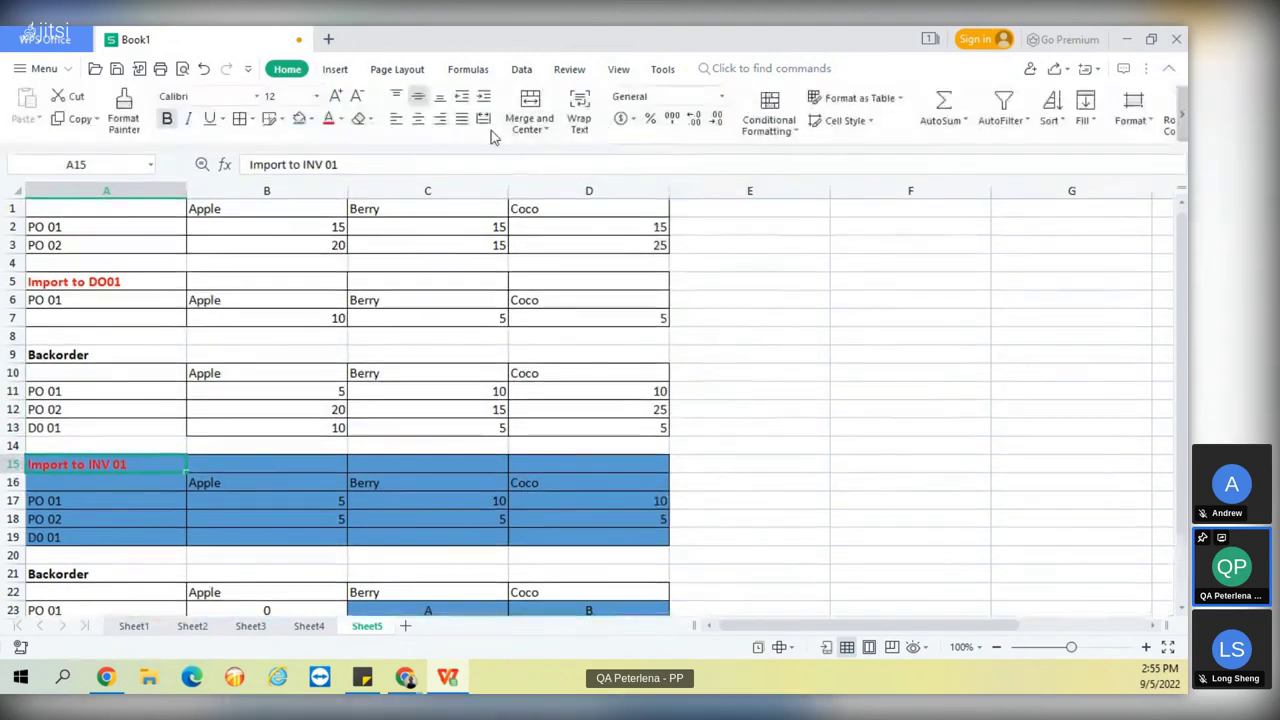
click(309, 119)
click(316, 137)
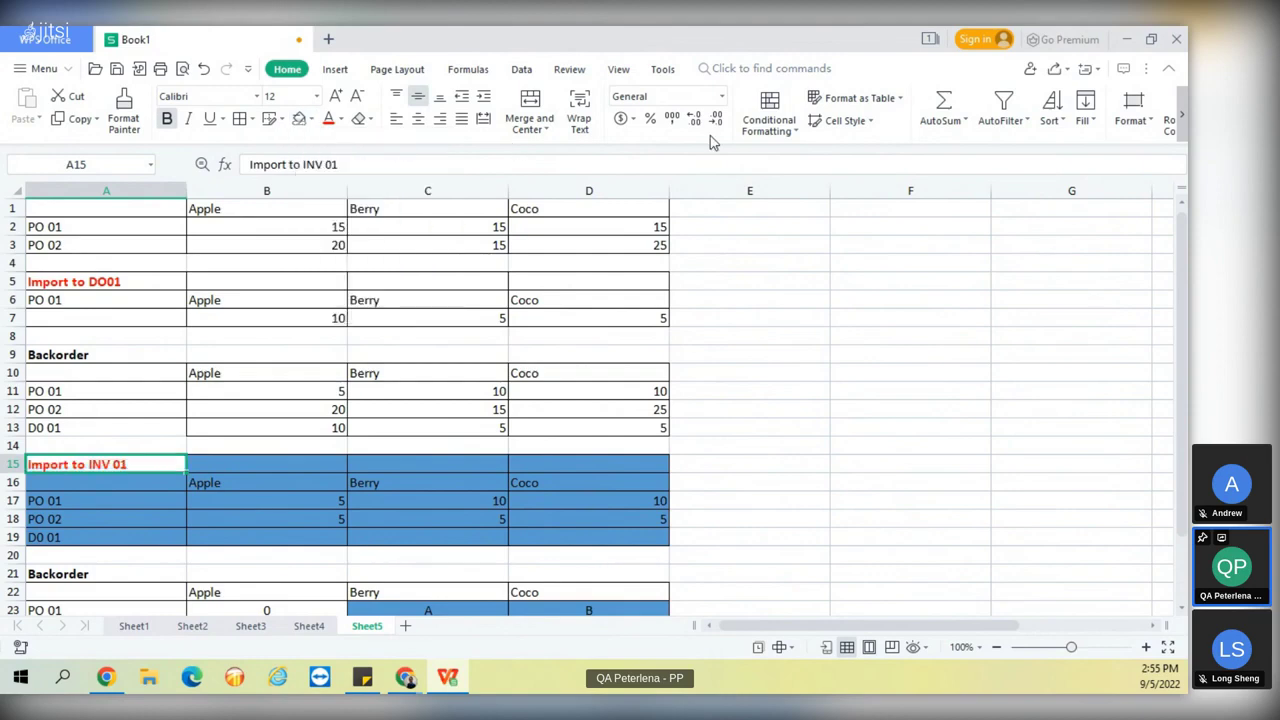
click(1169, 69)
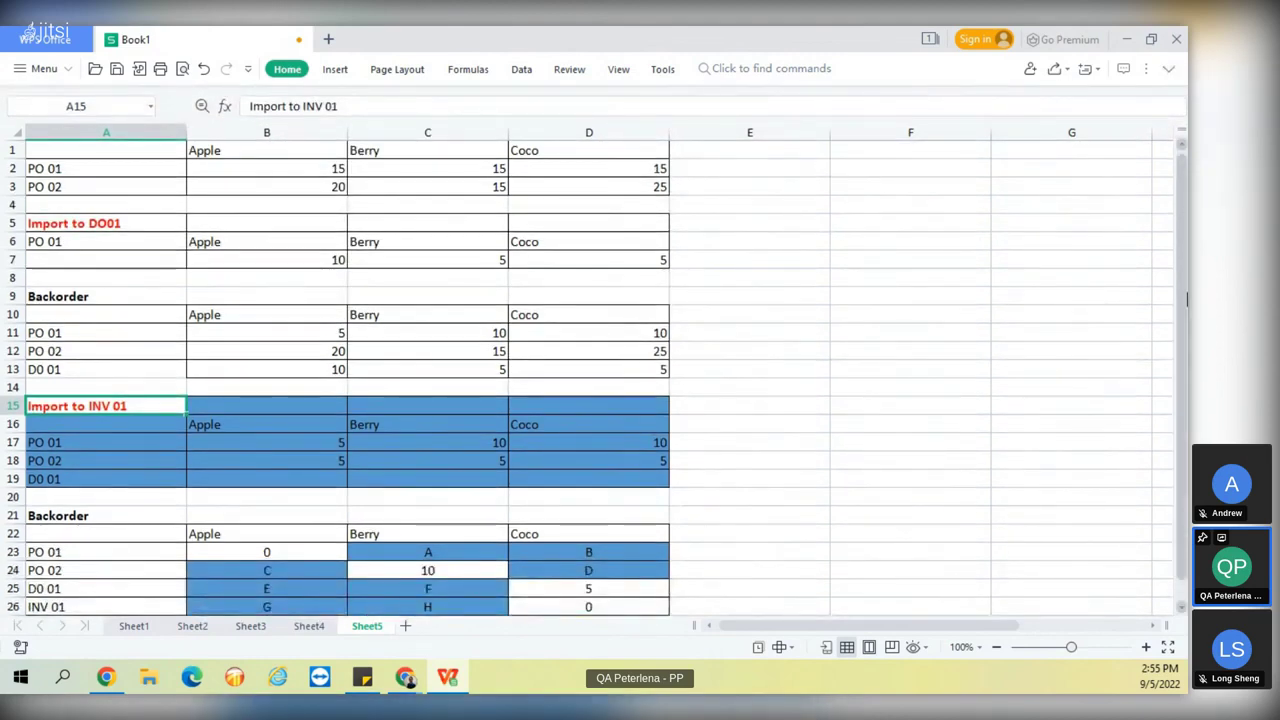
Move the second Backorder heading from A21 to A22, beside the fruit names, and delete the empty row 20.
click(12, 127)
click(843, 314)
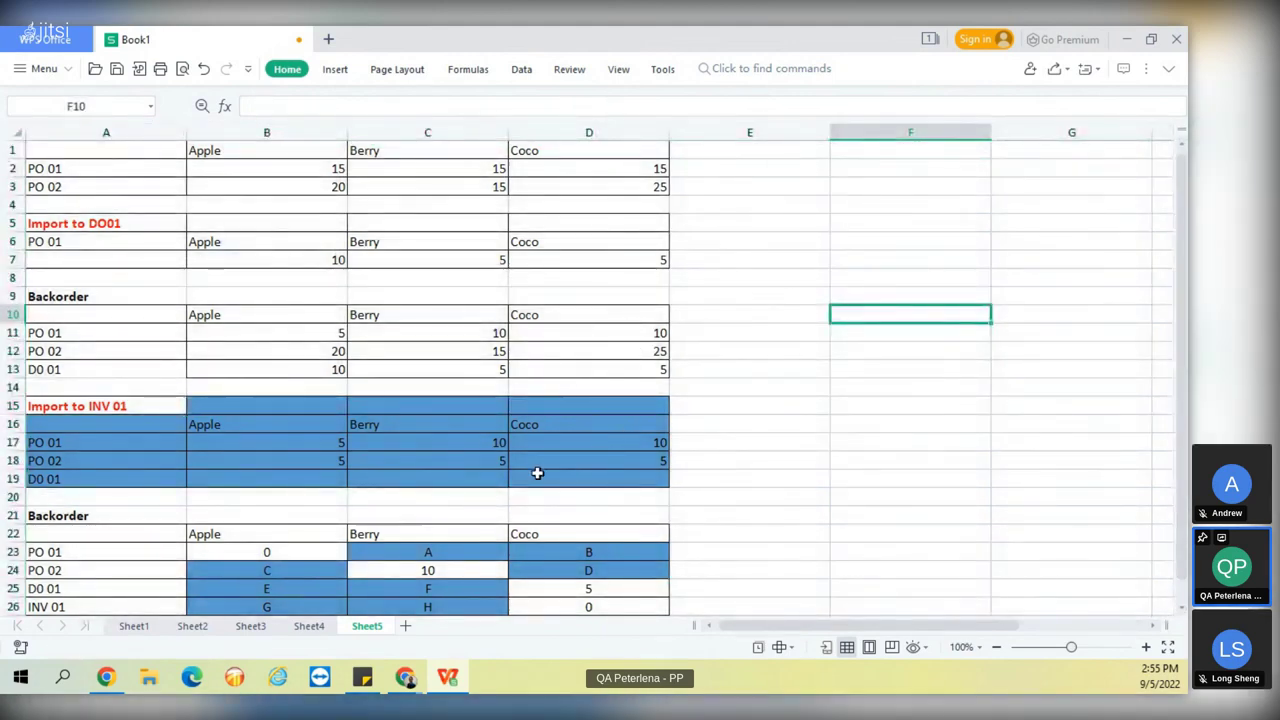
click(119, 509)
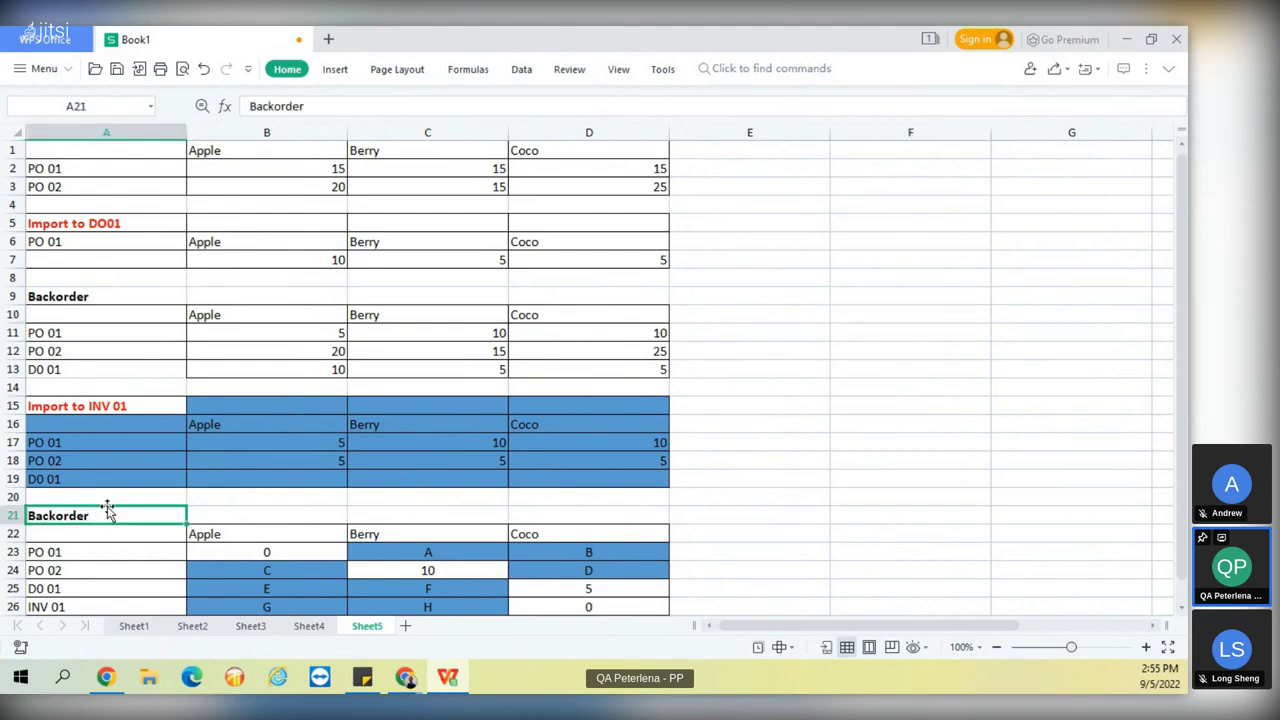
drag(109, 512, 109, 531)
click(12, 497)
right_click(12, 497)
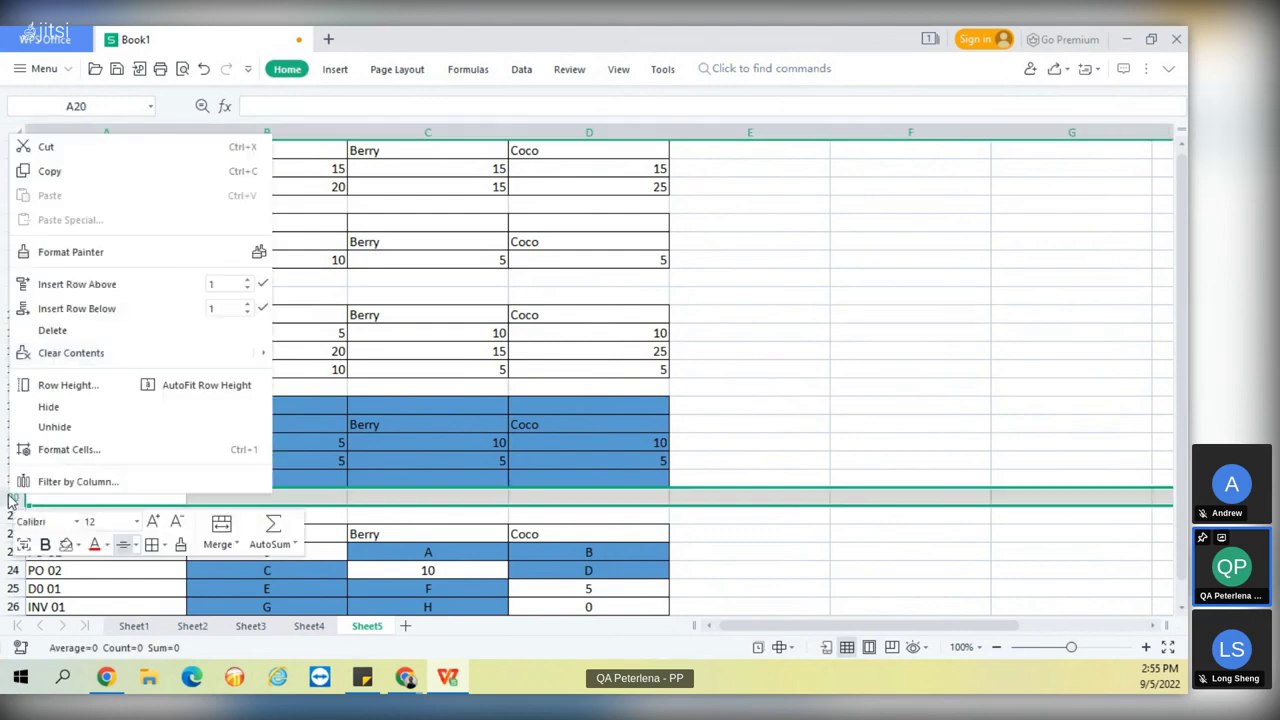
click(58, 336)
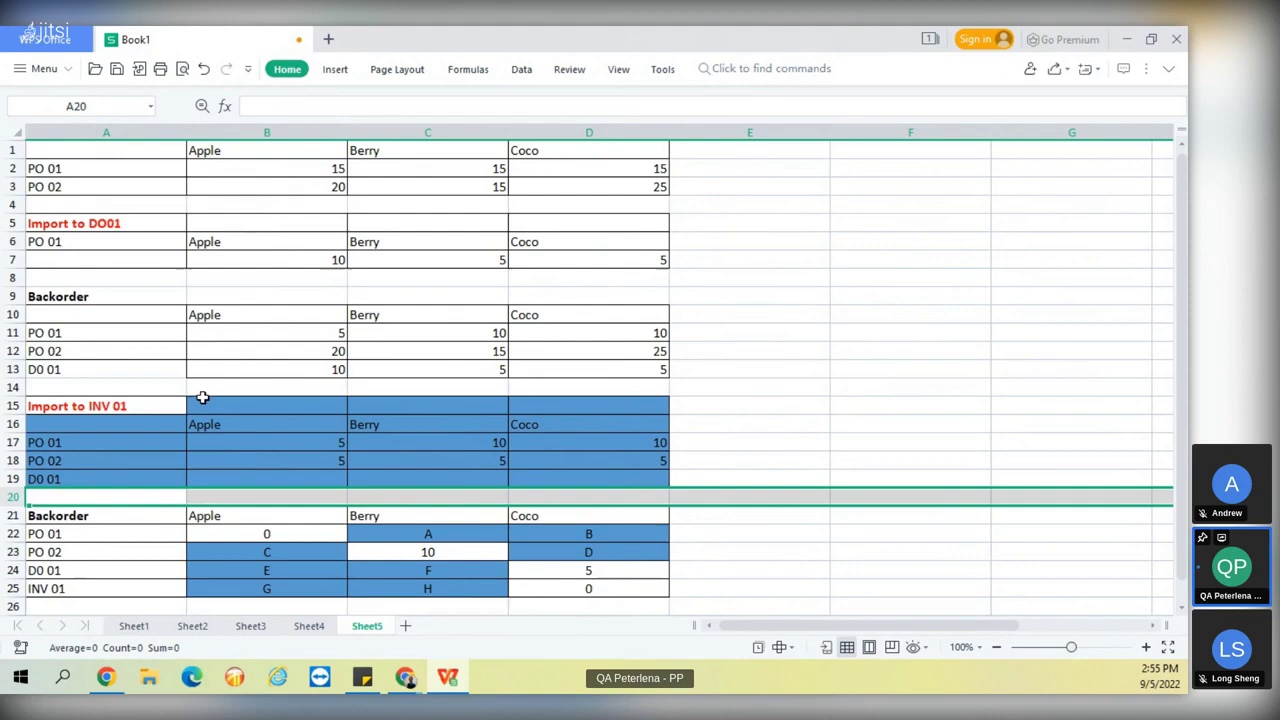
click(869, 554)
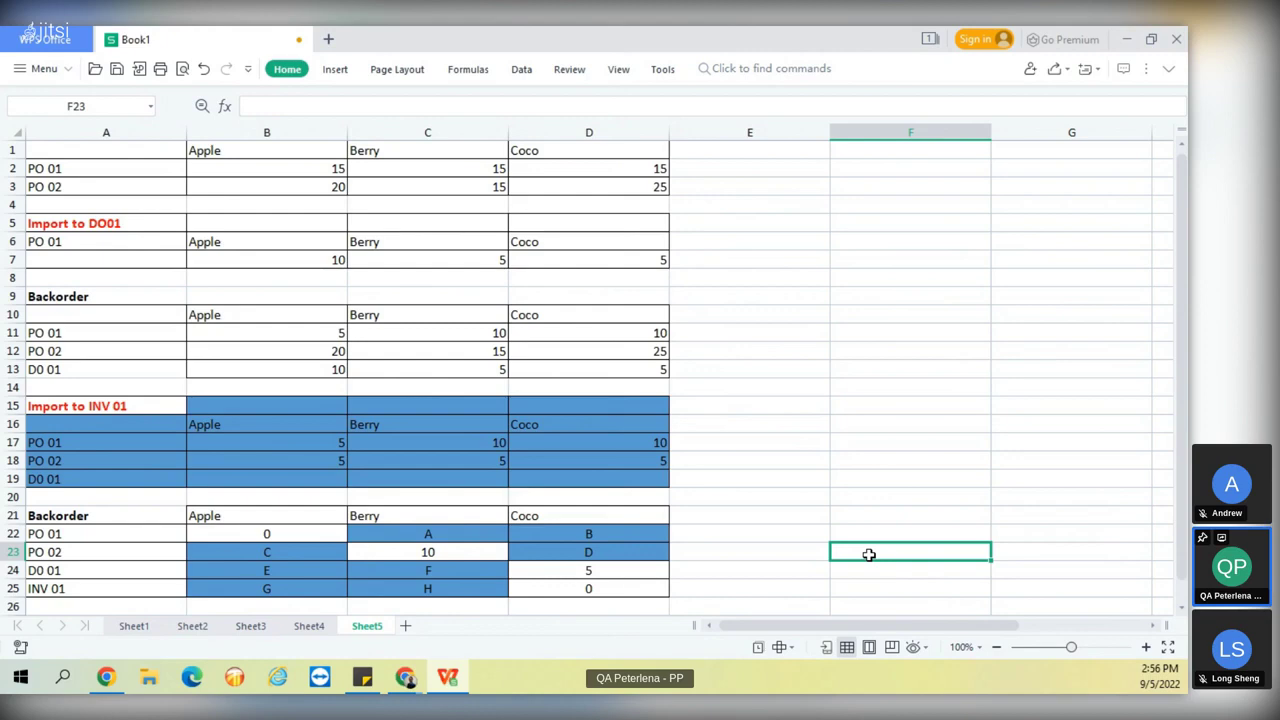
Select the D0 01 row A19:D19 of the Import to INV 01 block and open B24 for editing.
mouse_move(405, 677)
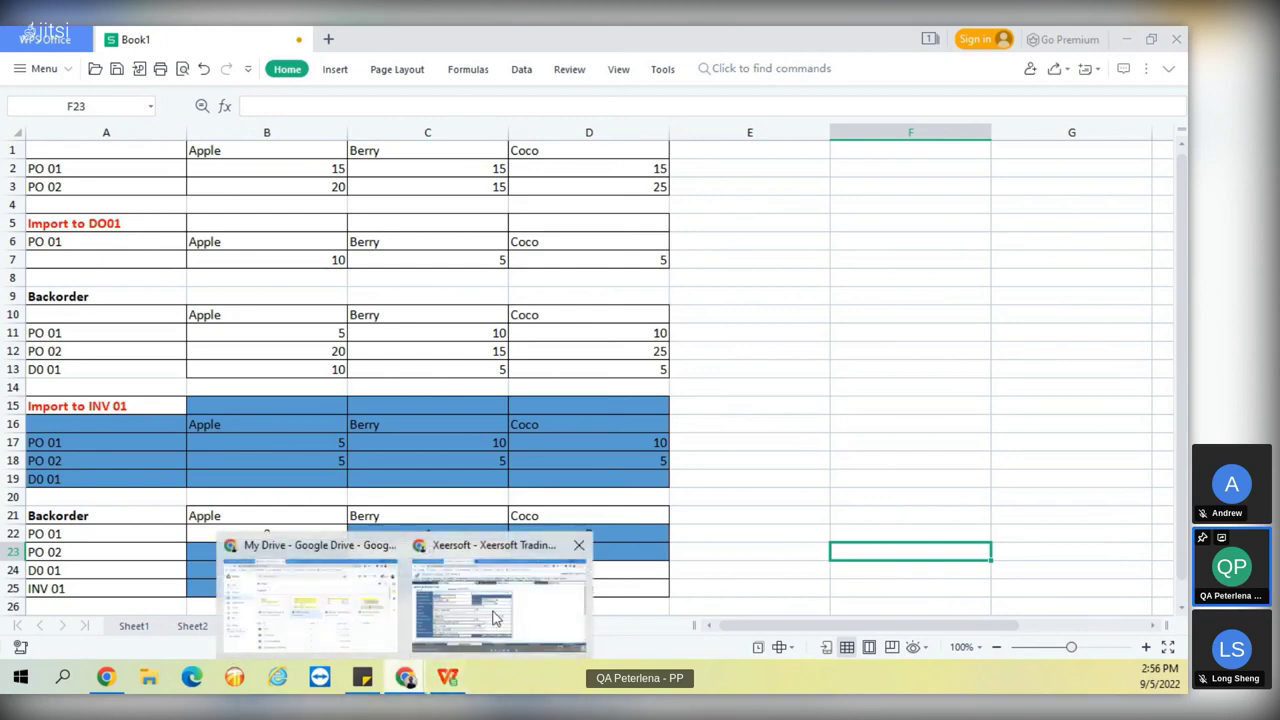
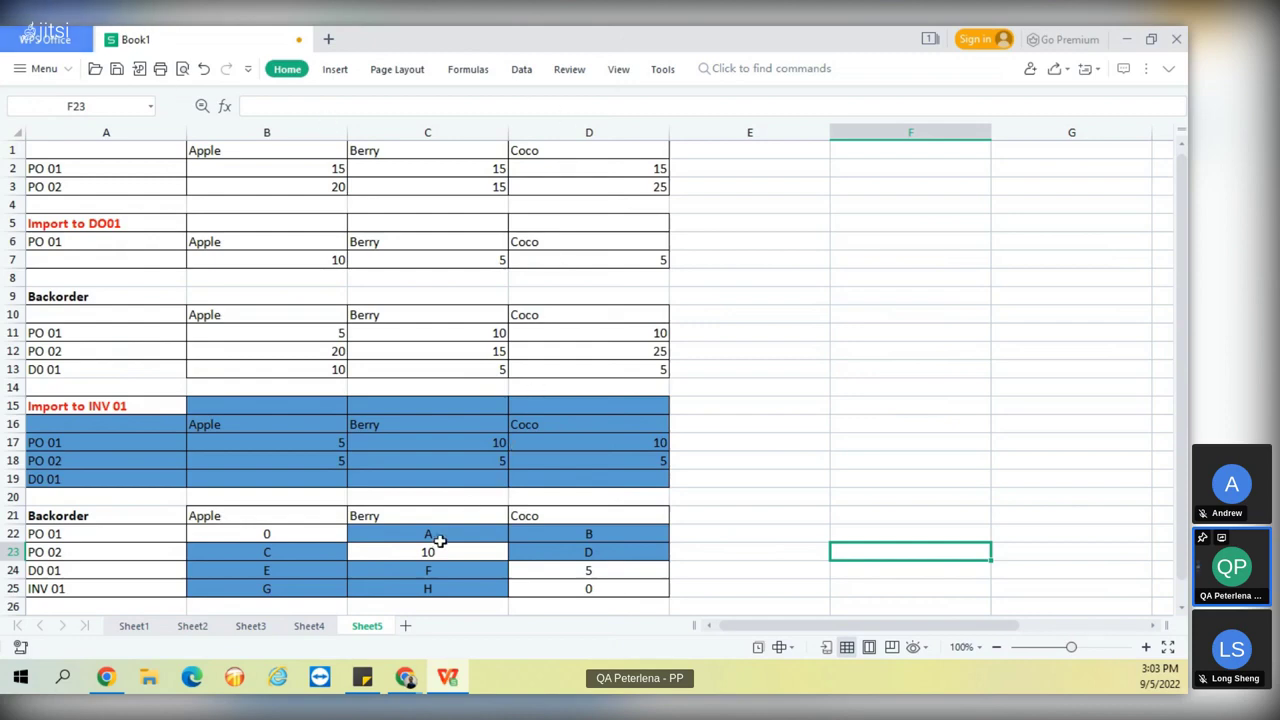
drag(74, 405, 564, 483)
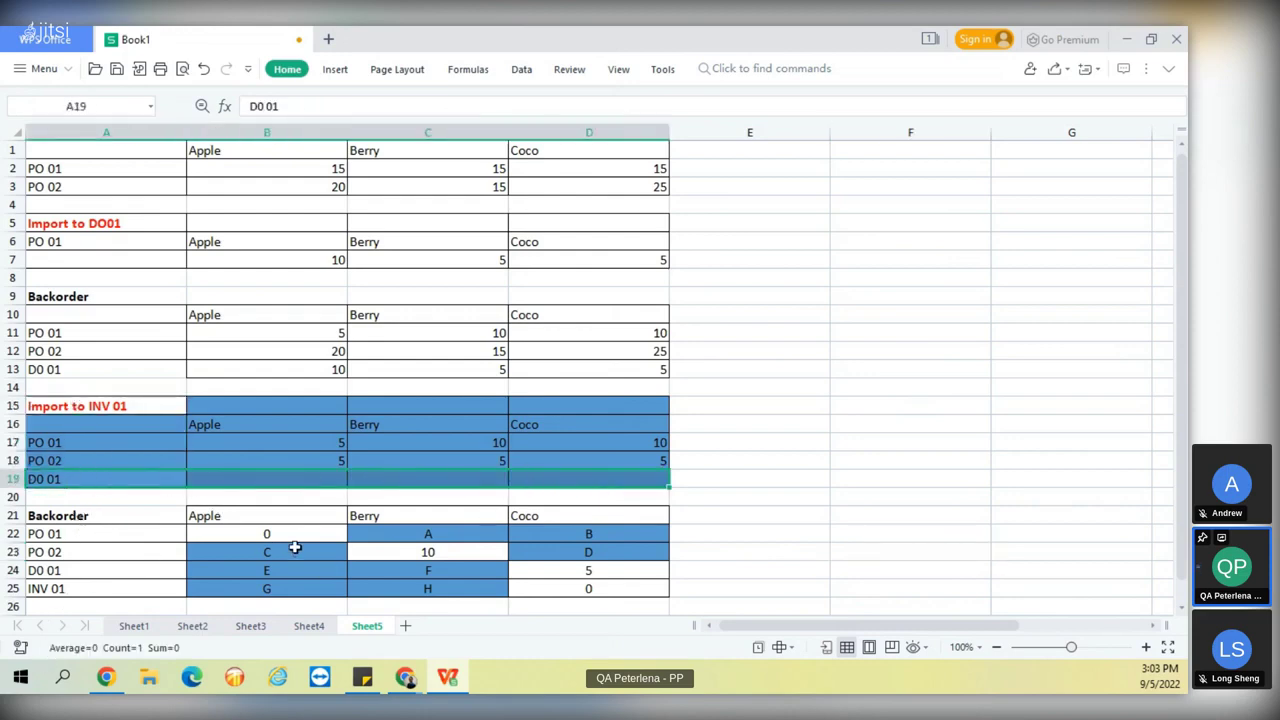
double_click(276, 570)
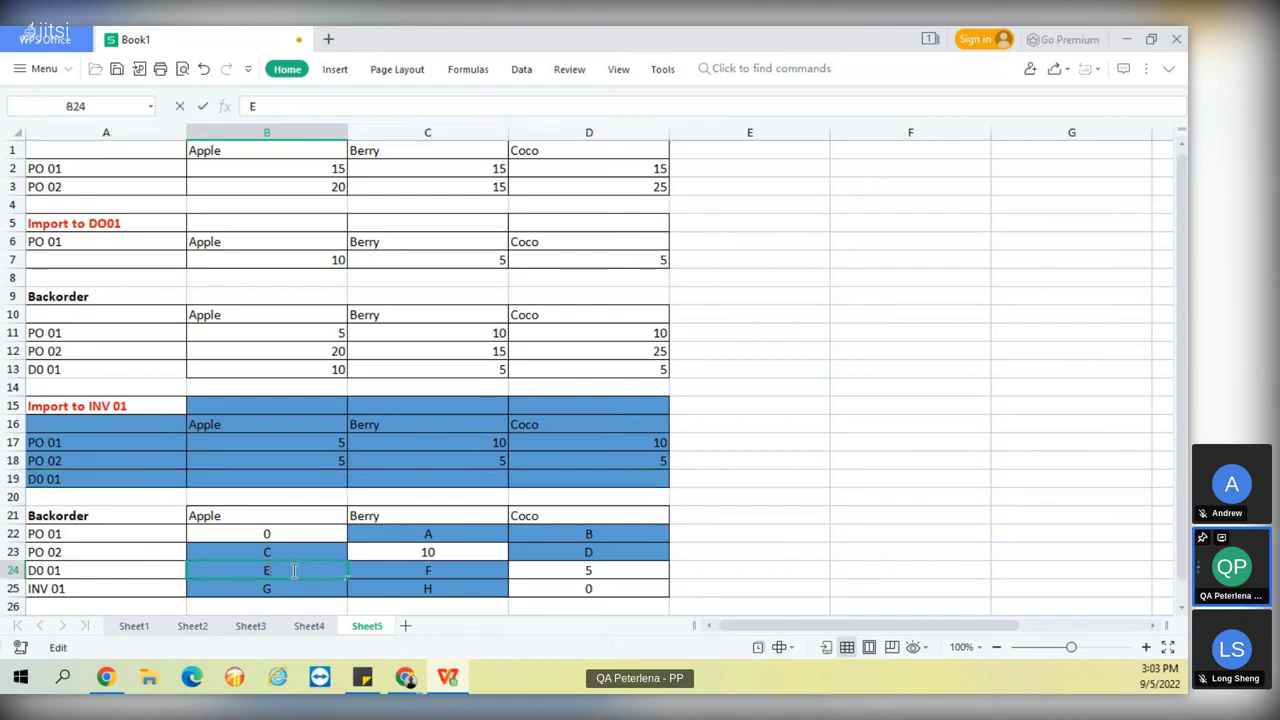
mouse_move(405, 677)
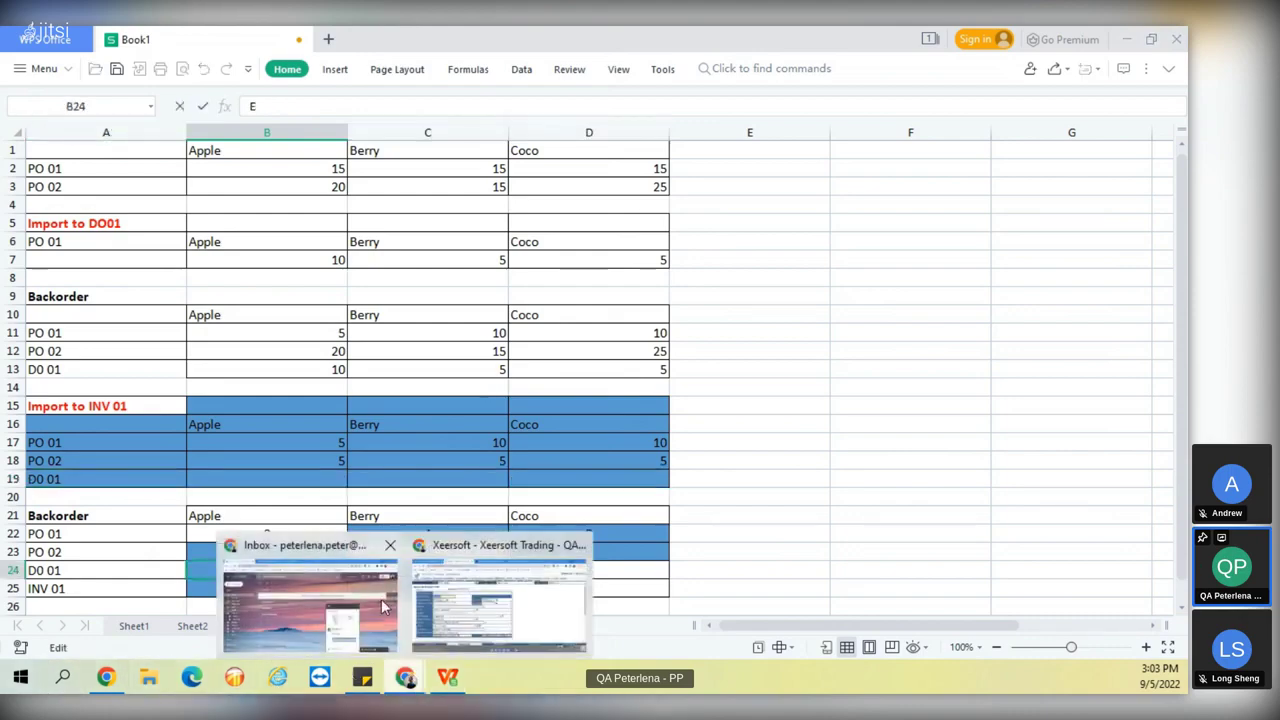
mouse_move(361, 598)
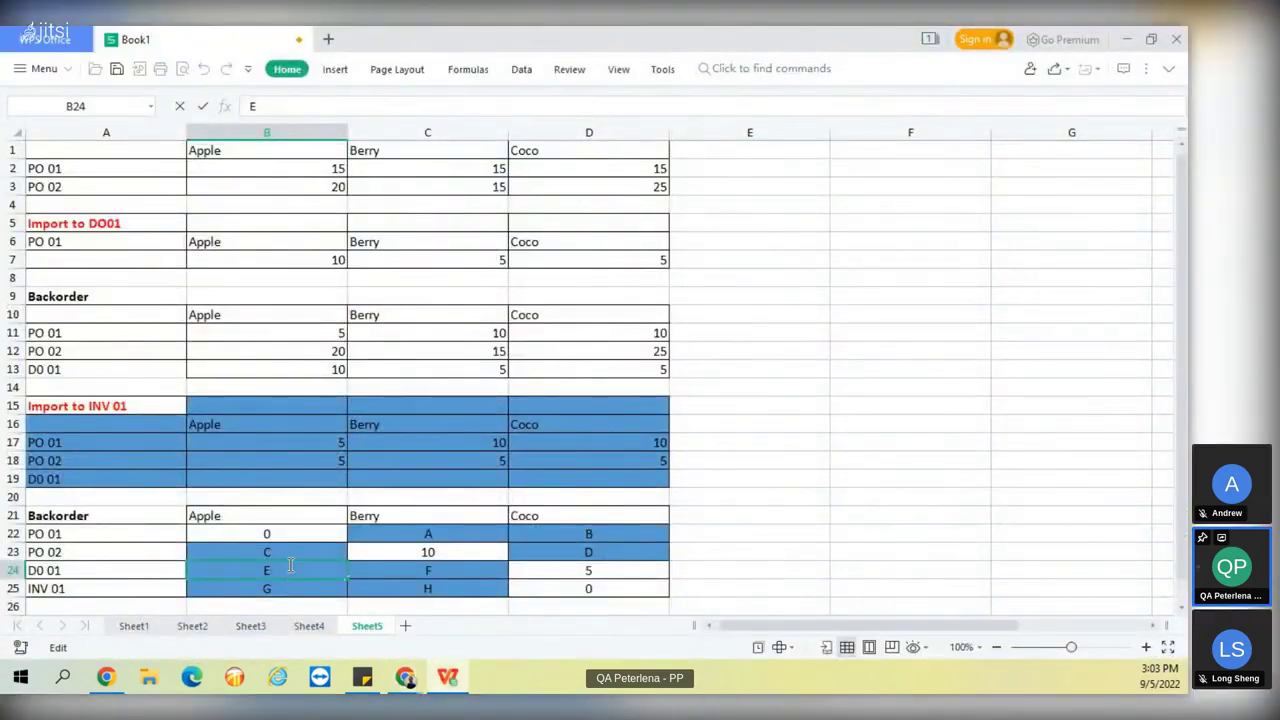
Enter 10 in B24 for Apple and 5 in C24 for Berry in the second Backorder table's D0 01 row.
key(Delete)
text(10)
key(Return)
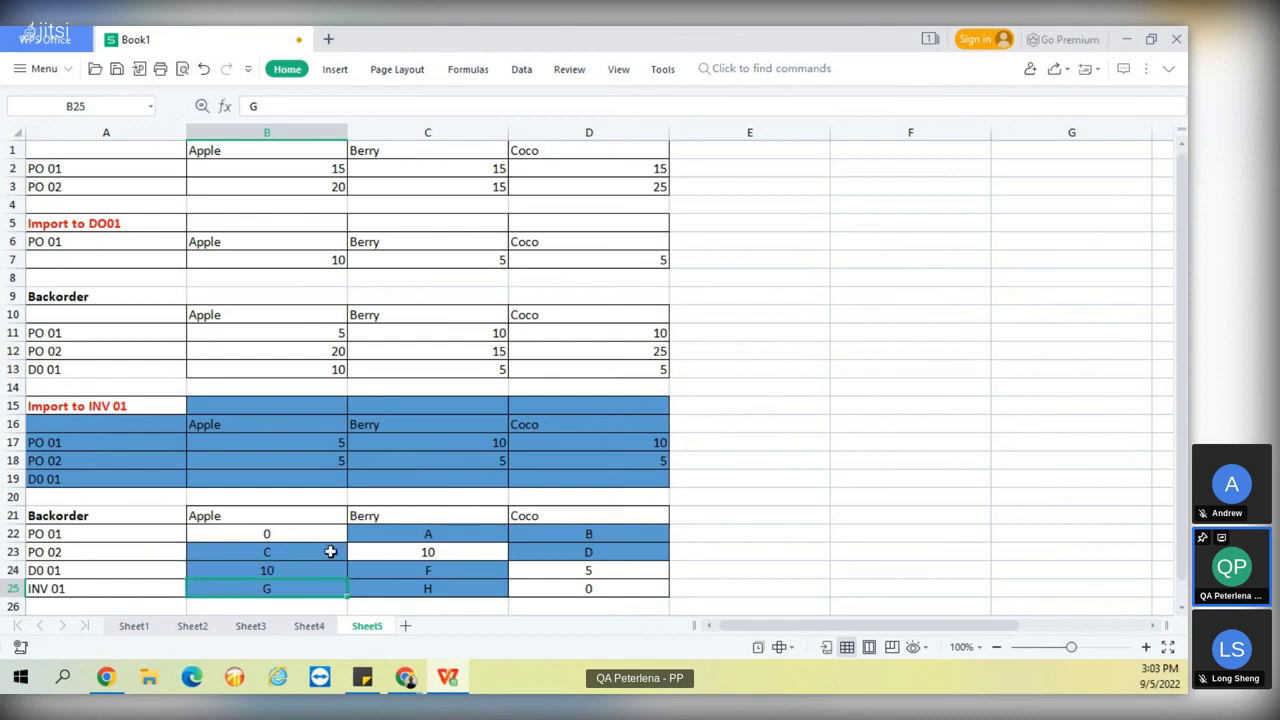
click(415, 576)
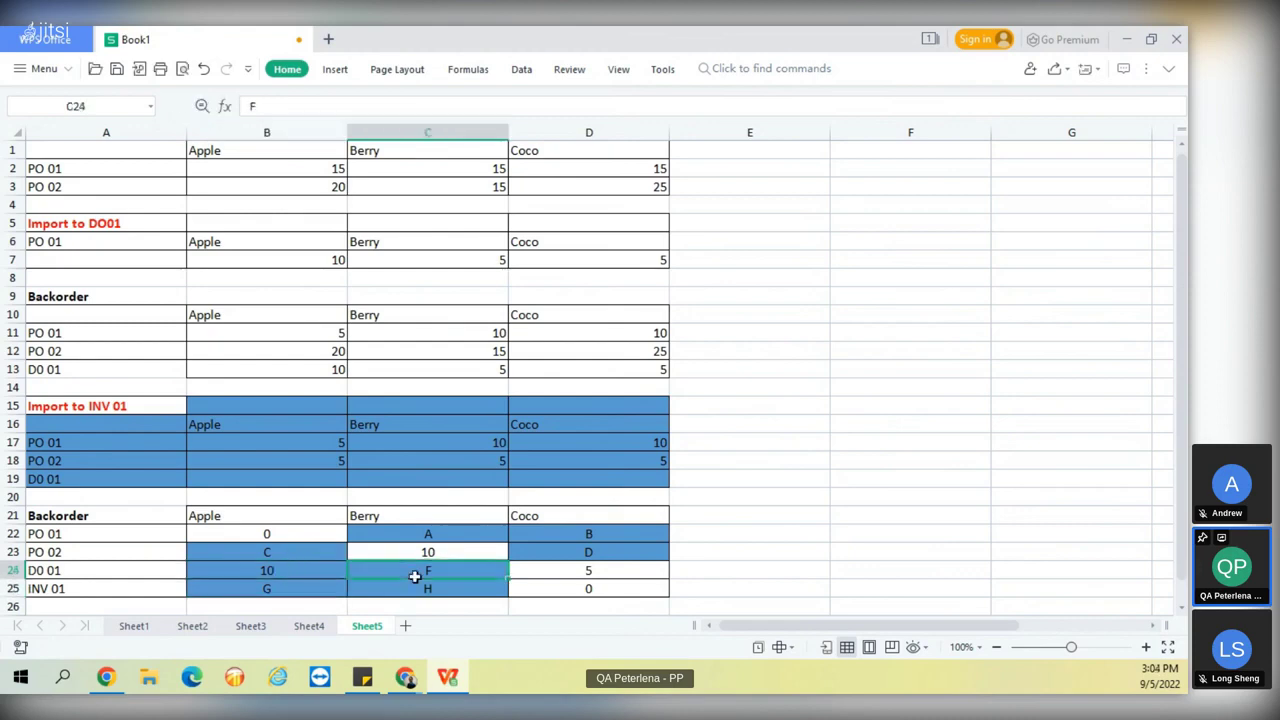
text(5)
click(720, 590)
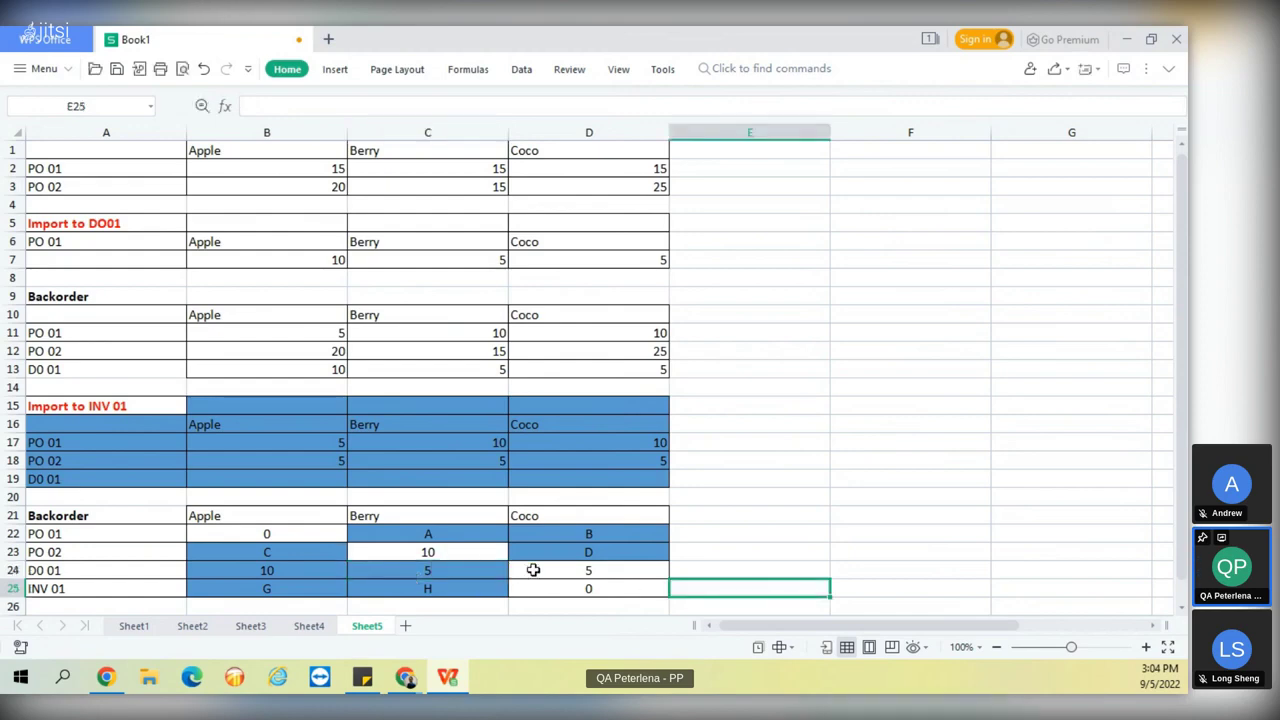
Compare the second Backorder table's D0 01 row with D0 01 rows 13 and 19 and the Import to DO01 quantities in row 7.
drag(533, 570, 300, 571)
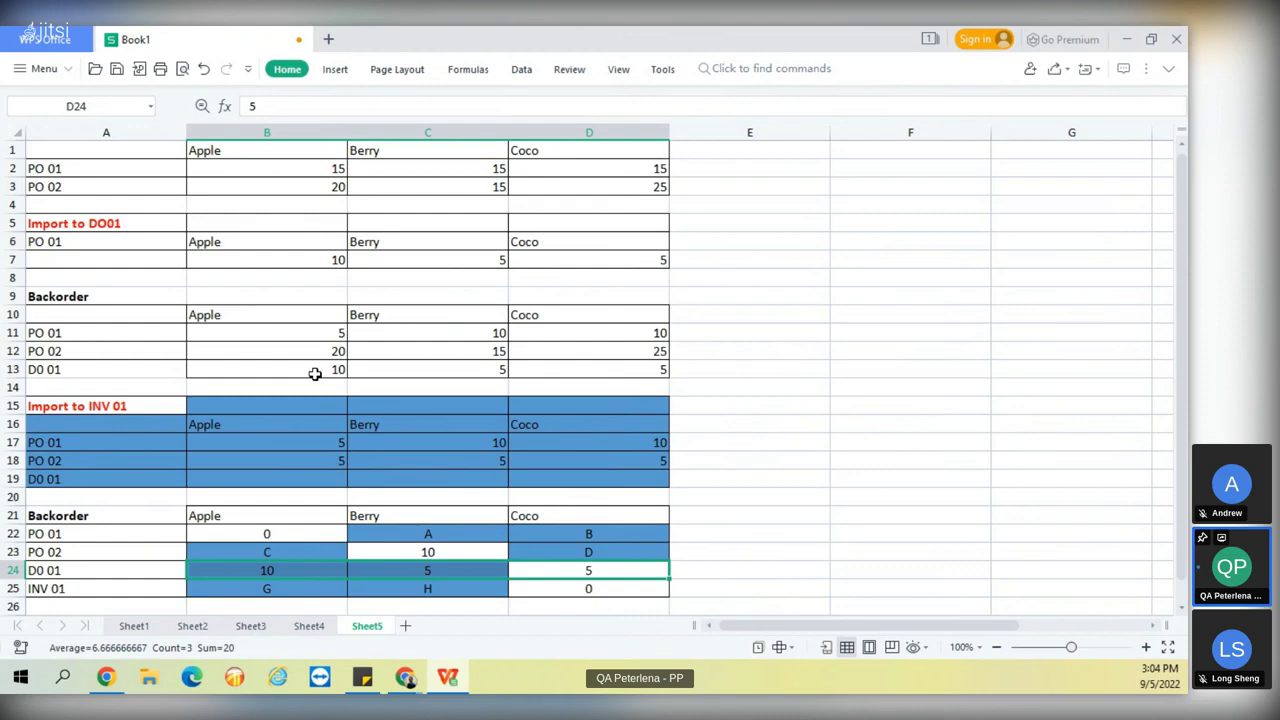
drag(314, 373, 571, 374)
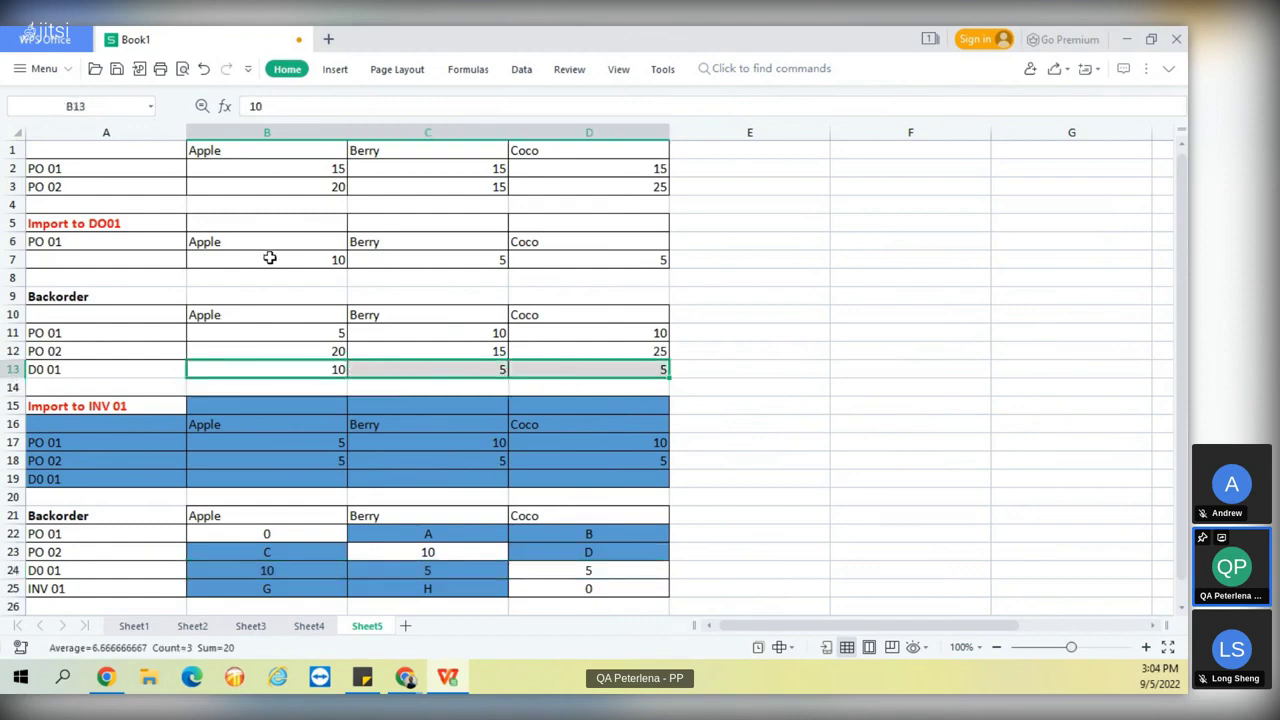
drag(269, 258, 590, 262)
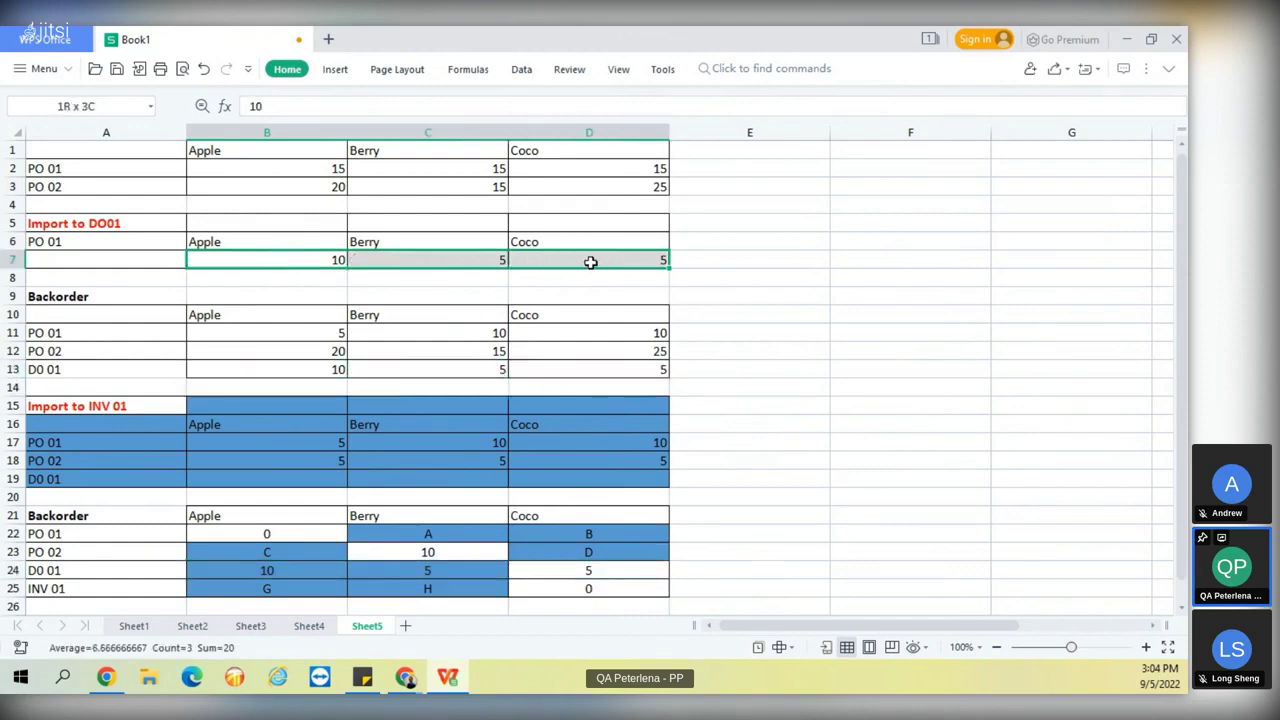
drag(265, 570, 580, 570)
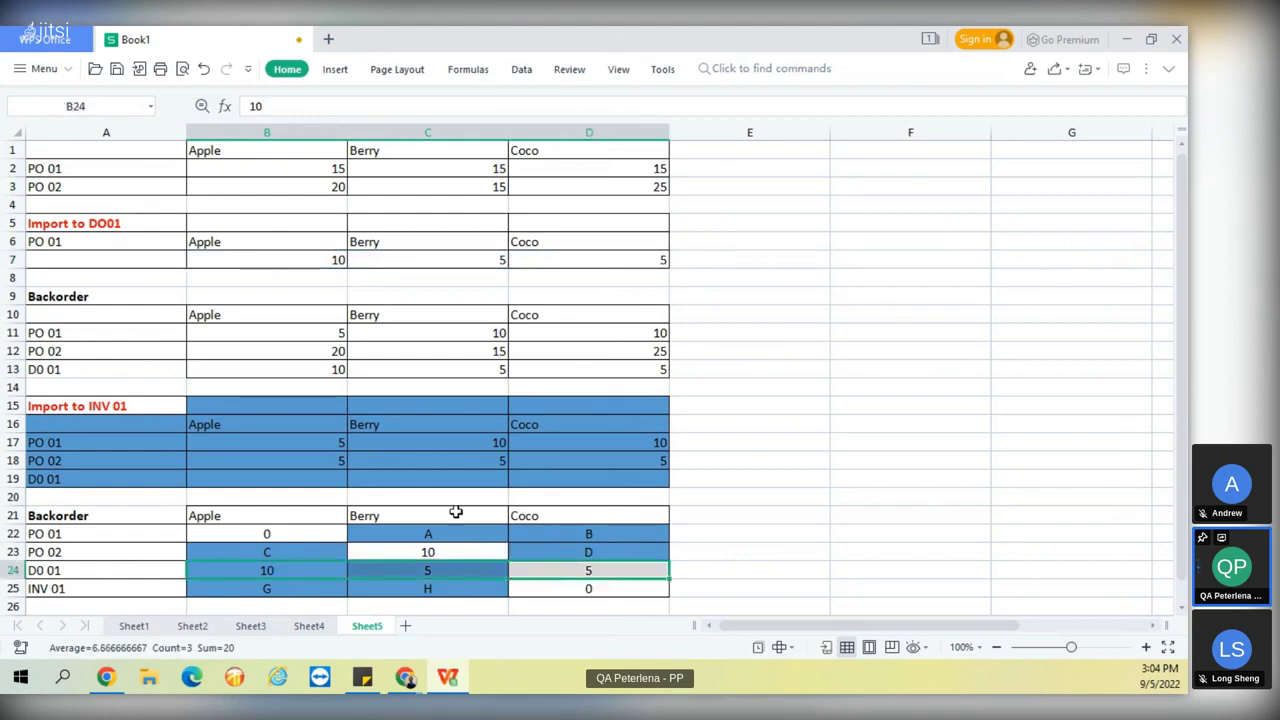
drag(217, 478, 569, 478)
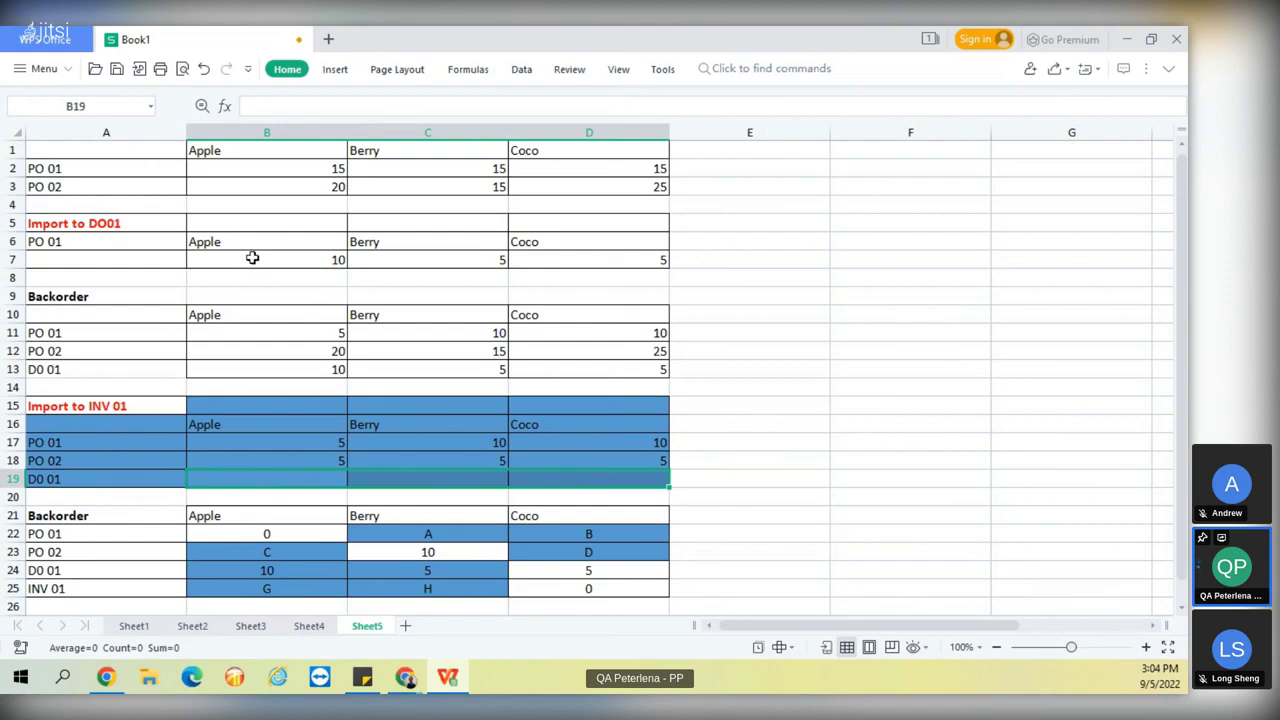
drag(252, 258, 568, 272)
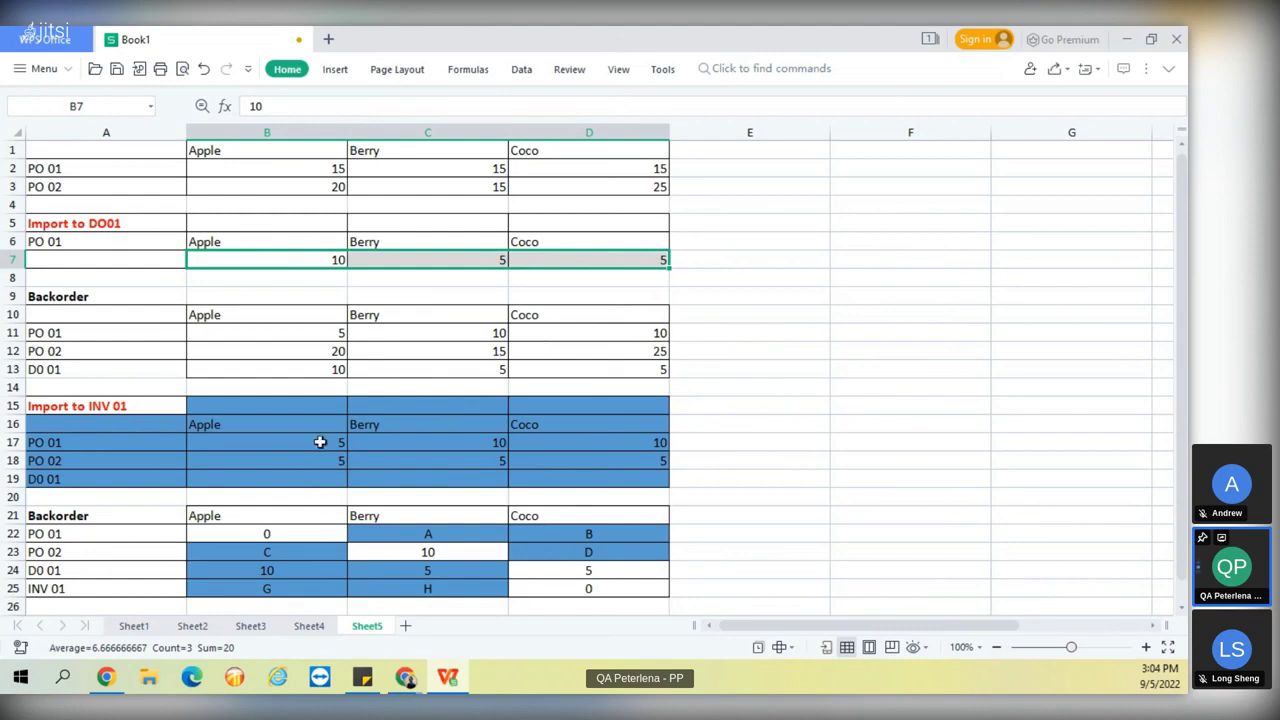
Enter 2 as the Apple quantity for D0 01 in B19 and set the matching Backorder cell B24 to 8.
click(308, 476)
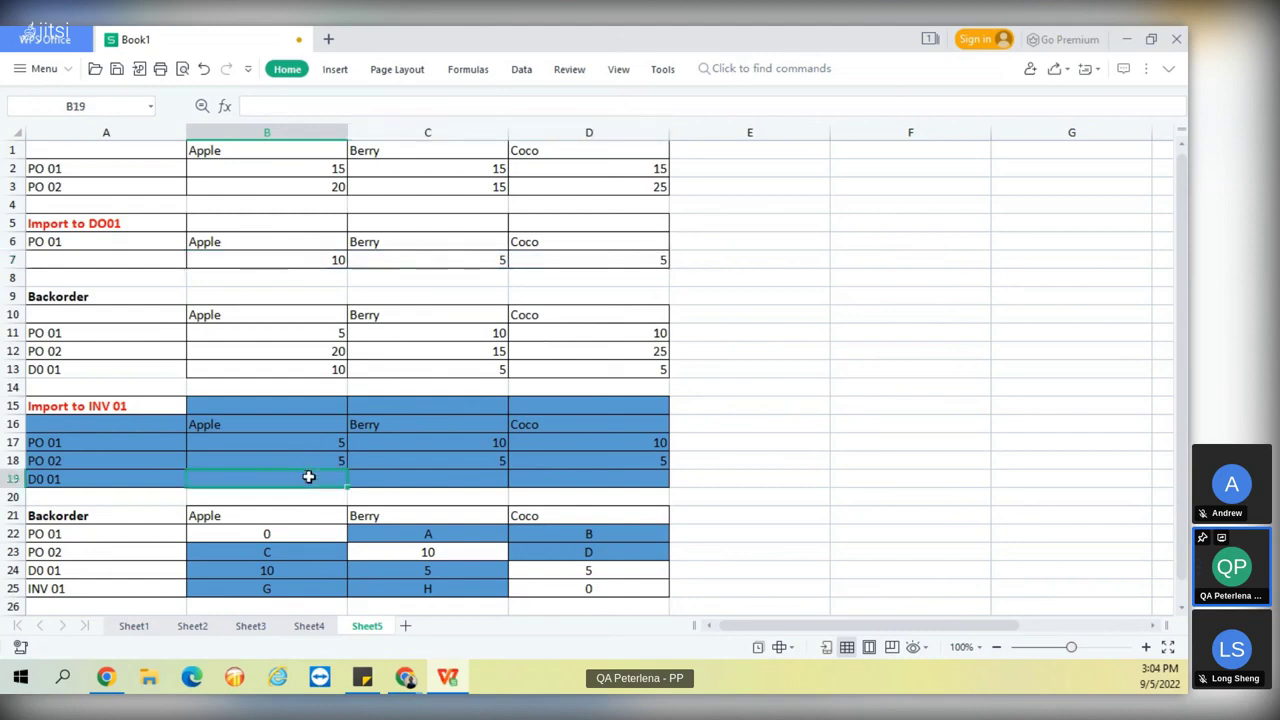
text(2)
key(Return)
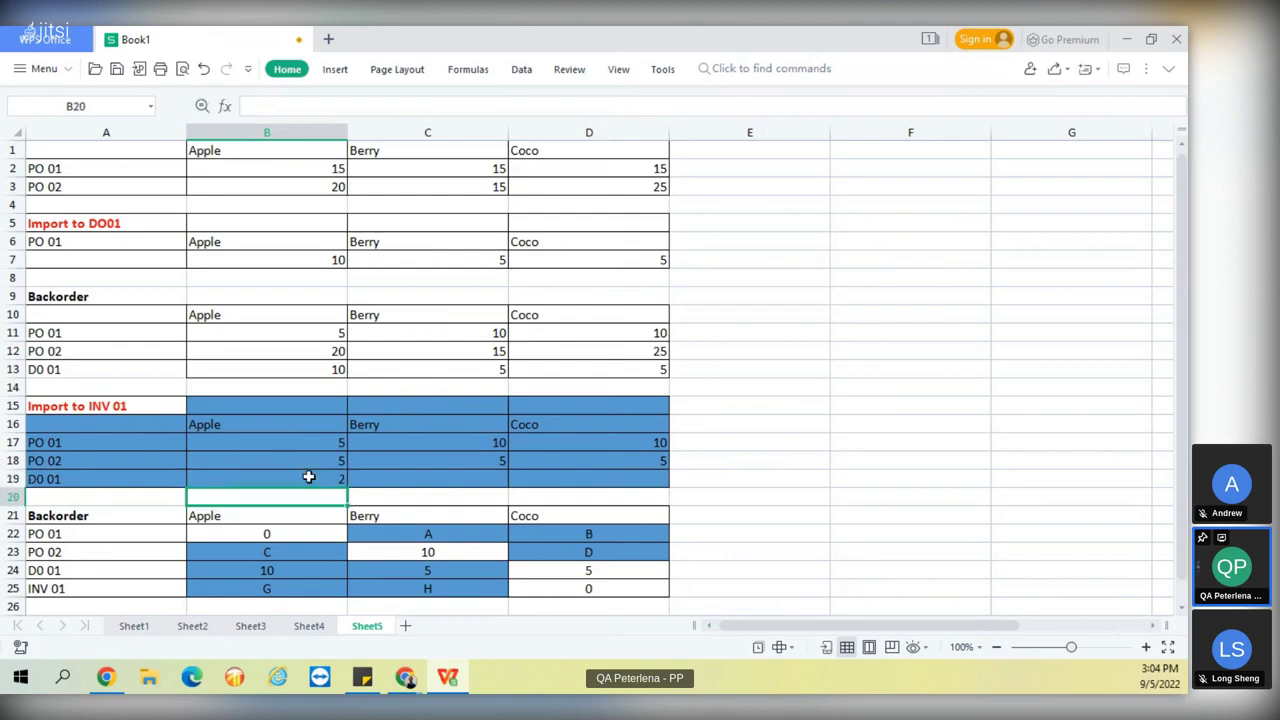
click(308, 575)
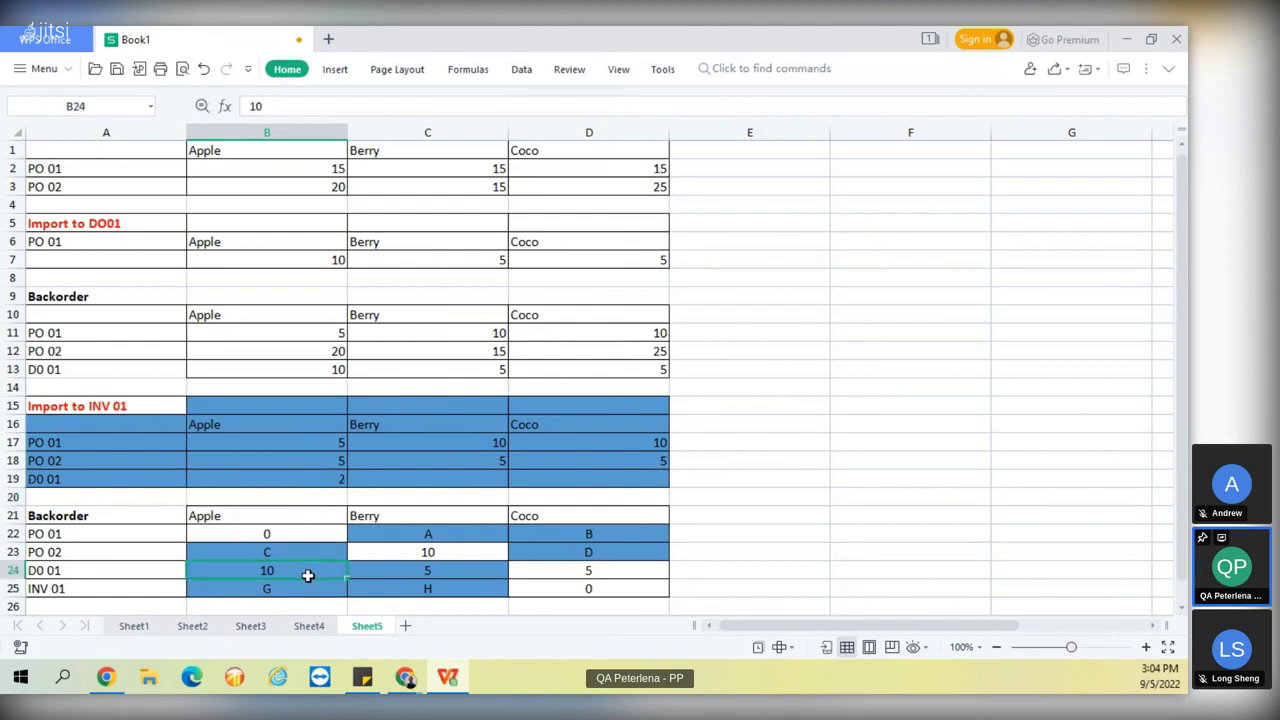
text(8)
key(Return)
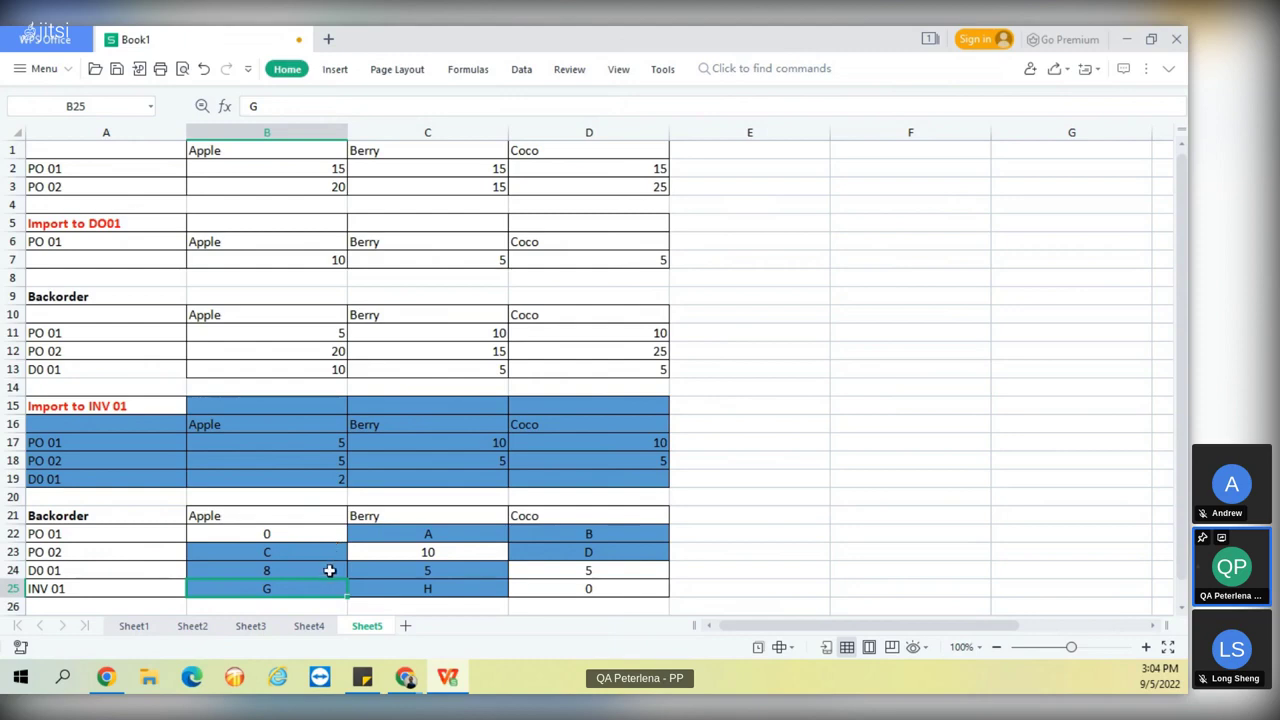
Fill the second Backorder table's PO 02 row with 15 in B23 for Apple and 20 in D23 for Coco.
click(289, 549)
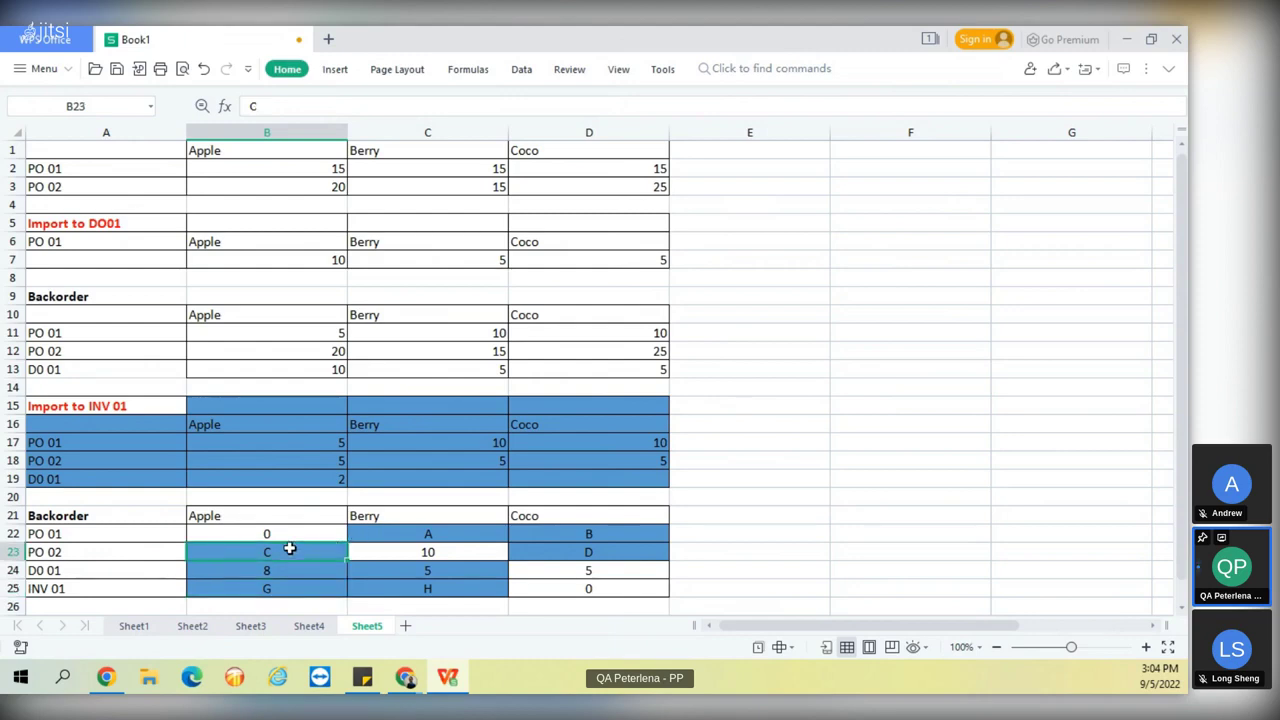
text(15)
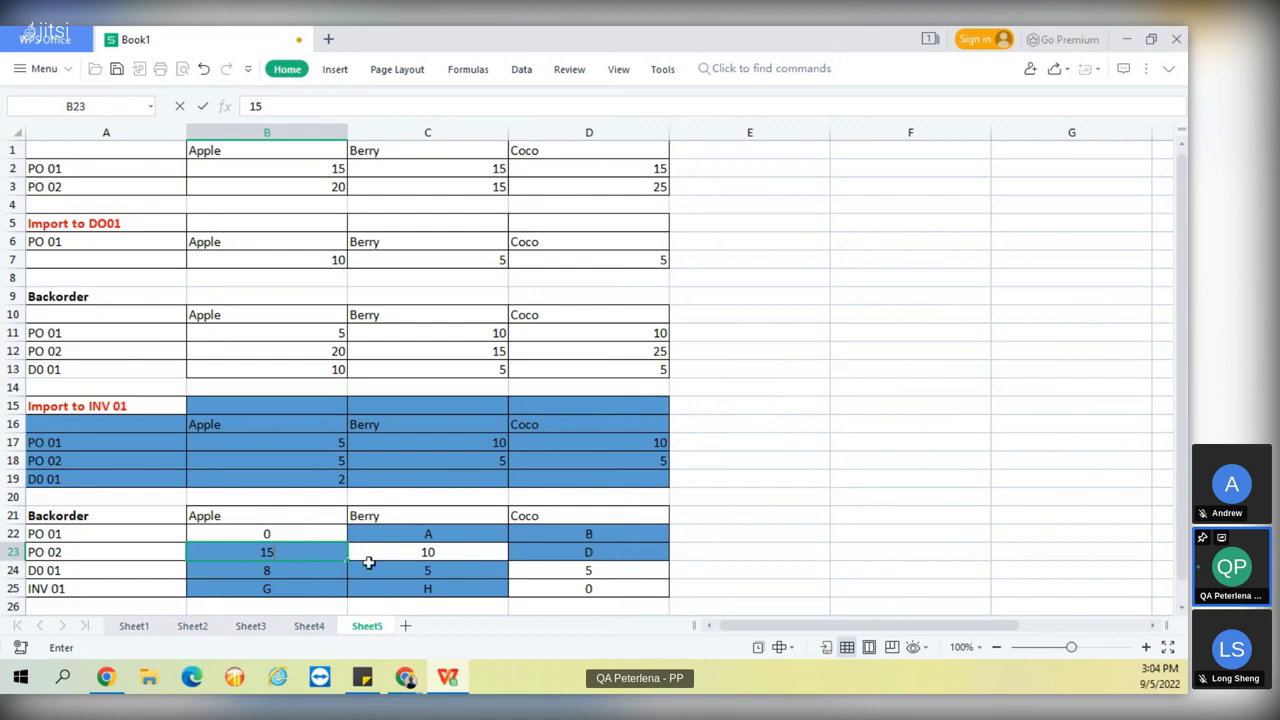
click(614, 556)
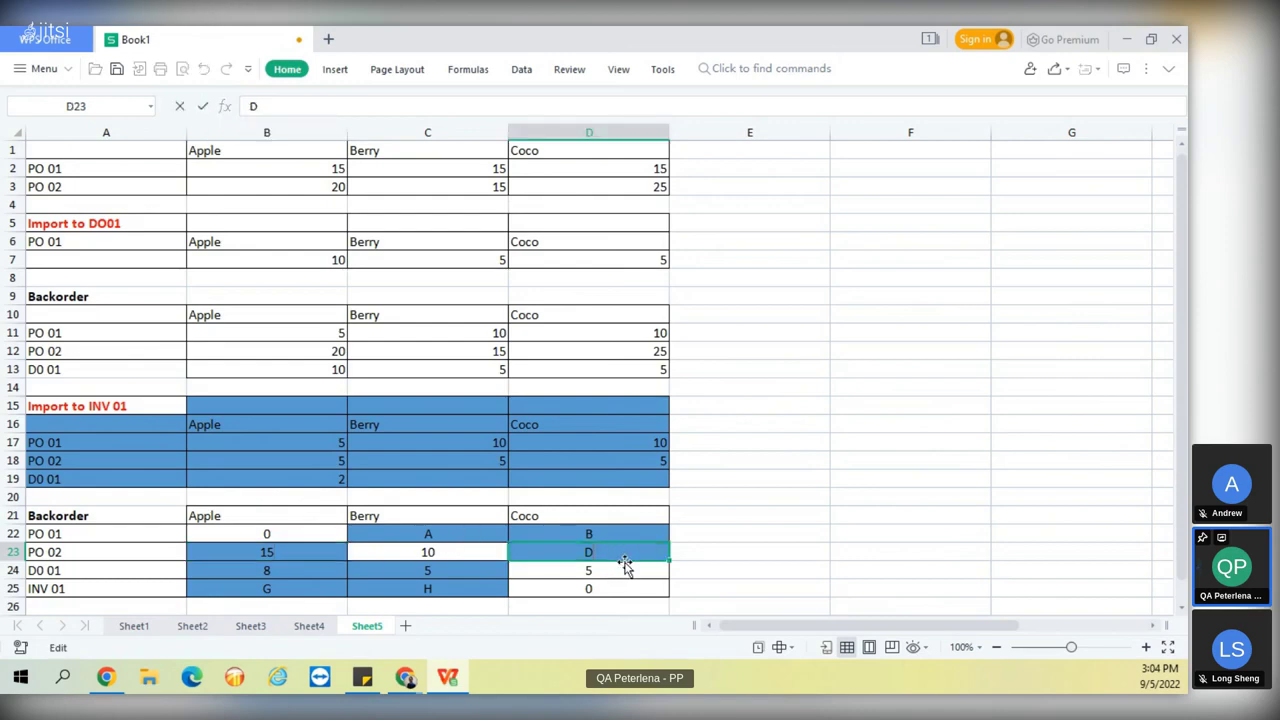
double_click(594, 551)
text(20)
click(803, 534)
Check the second Backorder table's PO 02 quantities against the purchase orders, the first Backorder table and the Import to INV 01 block.
drag(585, 552, 311, 557)
mouse_move(586, 474)
mouse_down()
mouse_move(403, 449)
mouse_move(397, 466)
mouse_move(257, 454)
mouse_move(571, 463)
mouse_up()
click(573, 461)
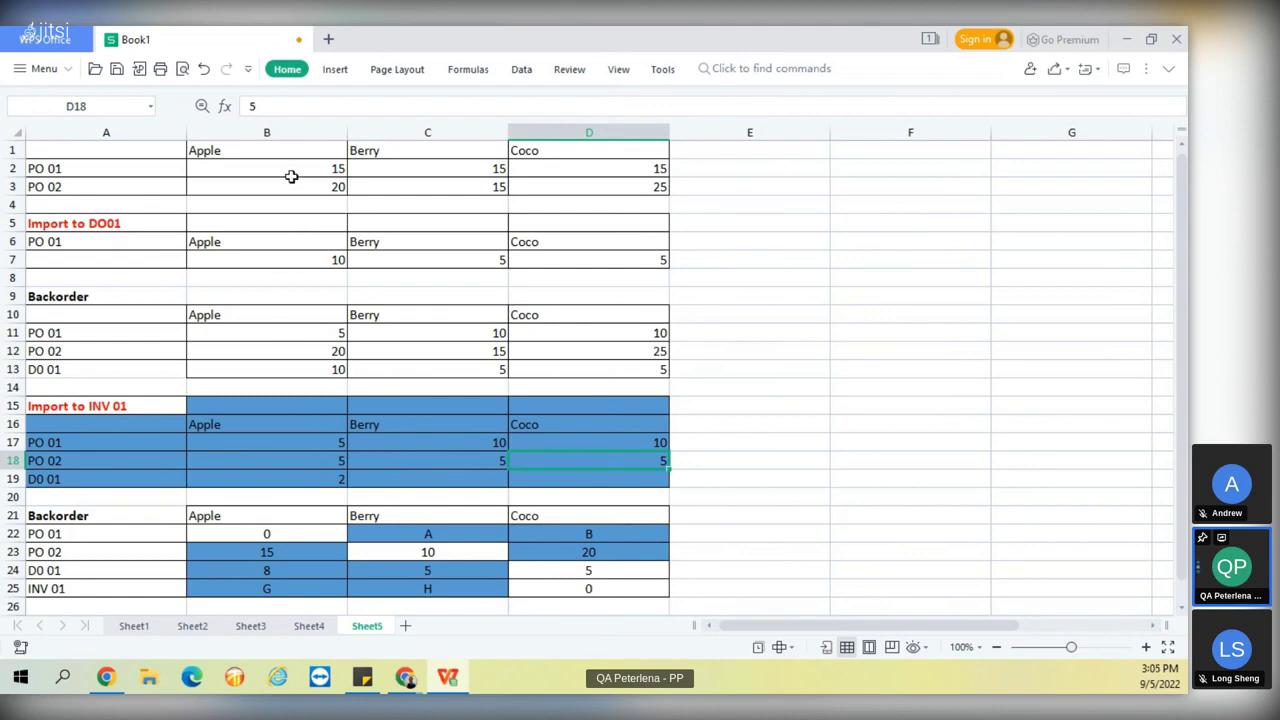
drag(292, 170, 592, 191)
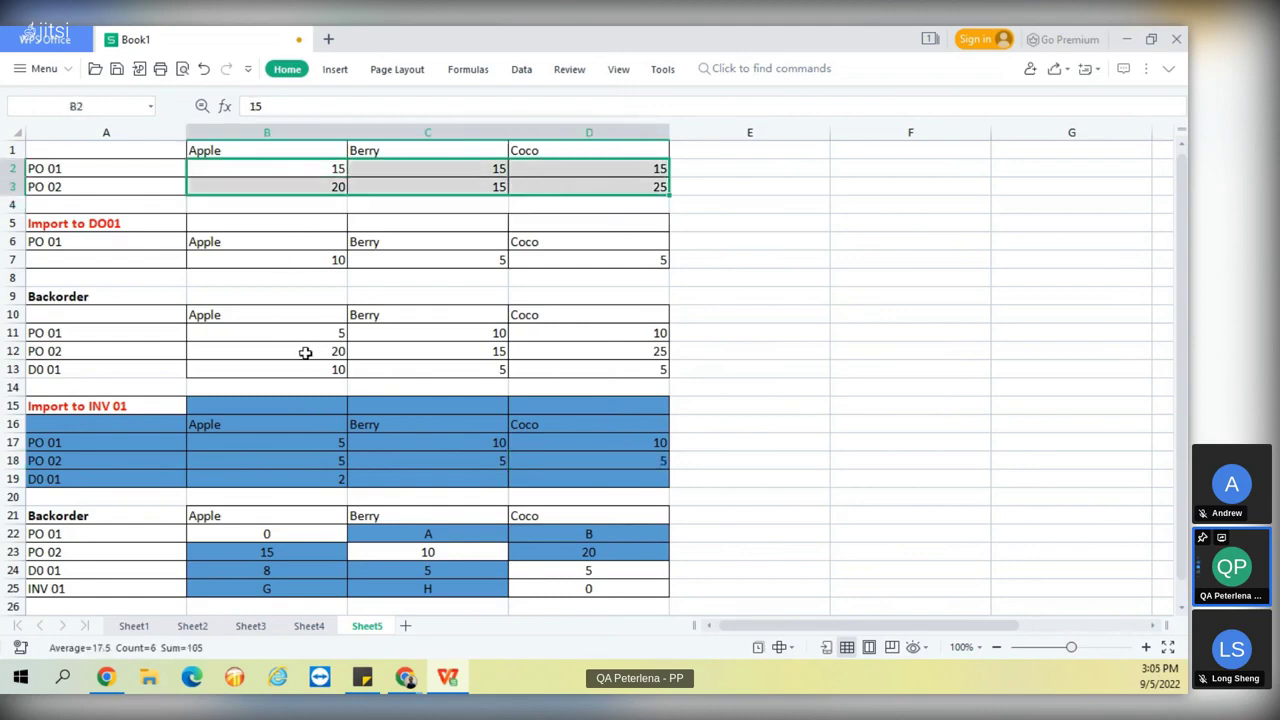
drag(303, 337, 549, 361)
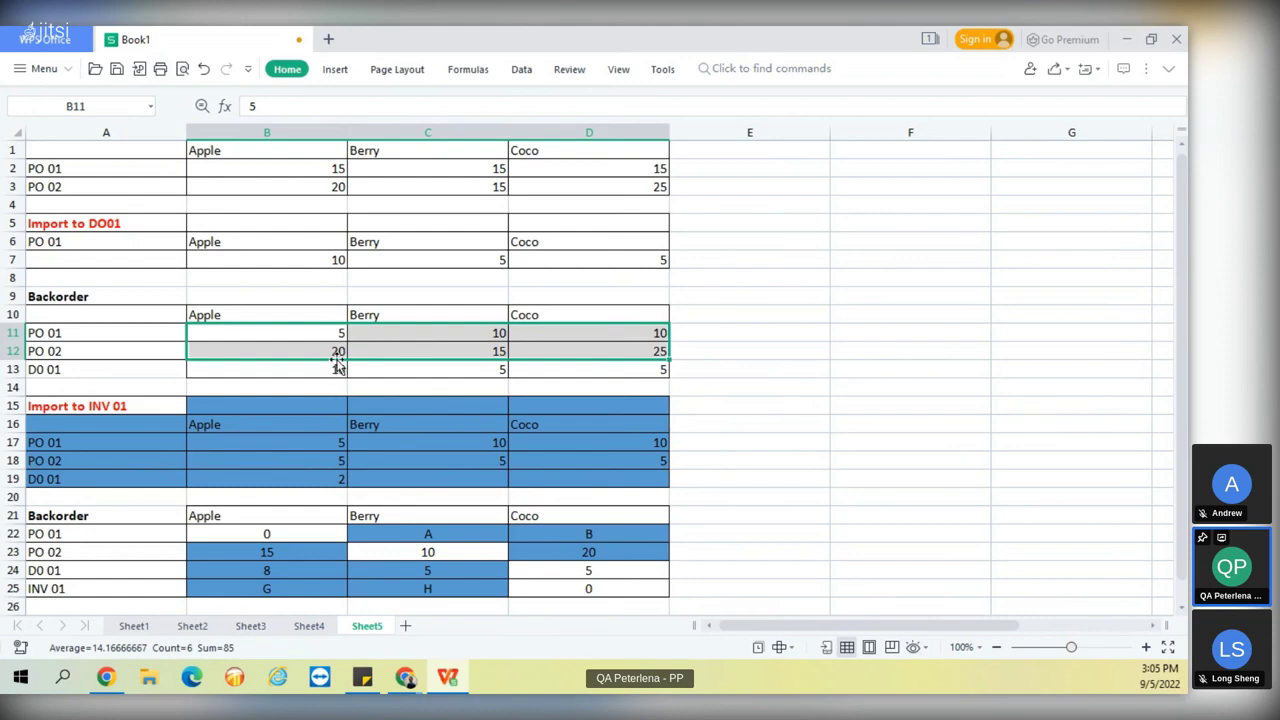
click(306, 557)
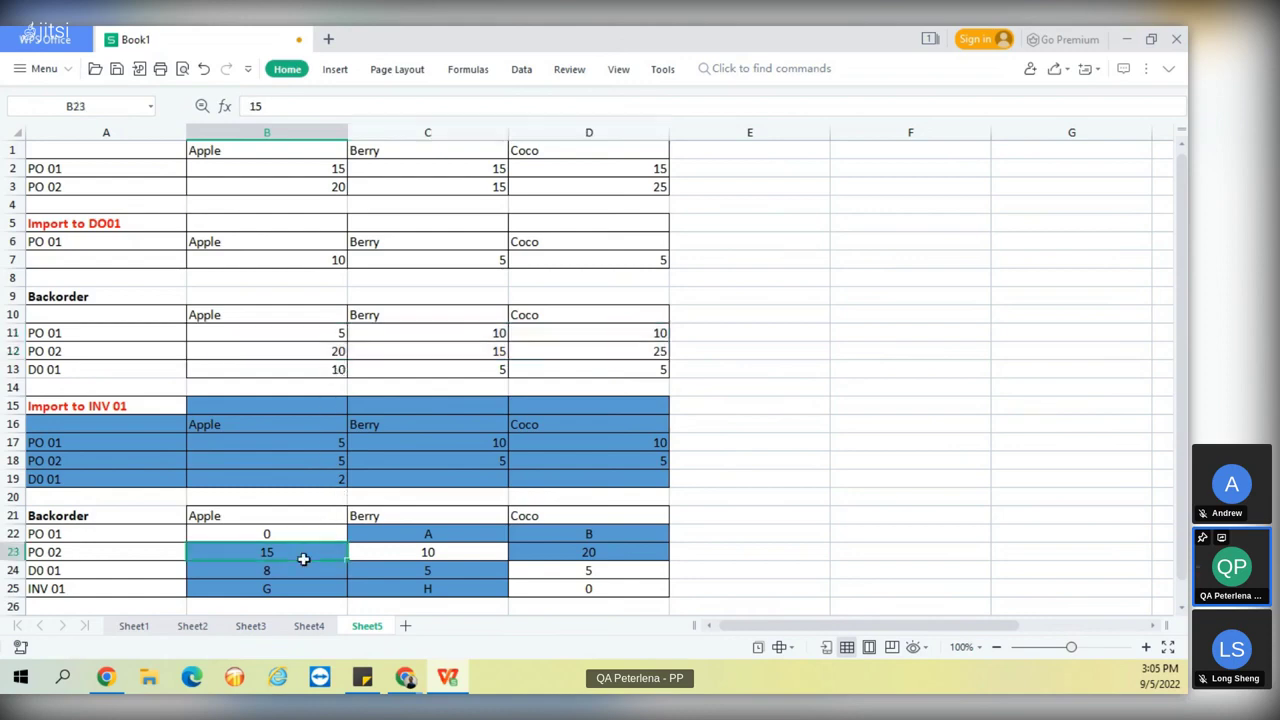
click(475, 350)
click(481, 462)
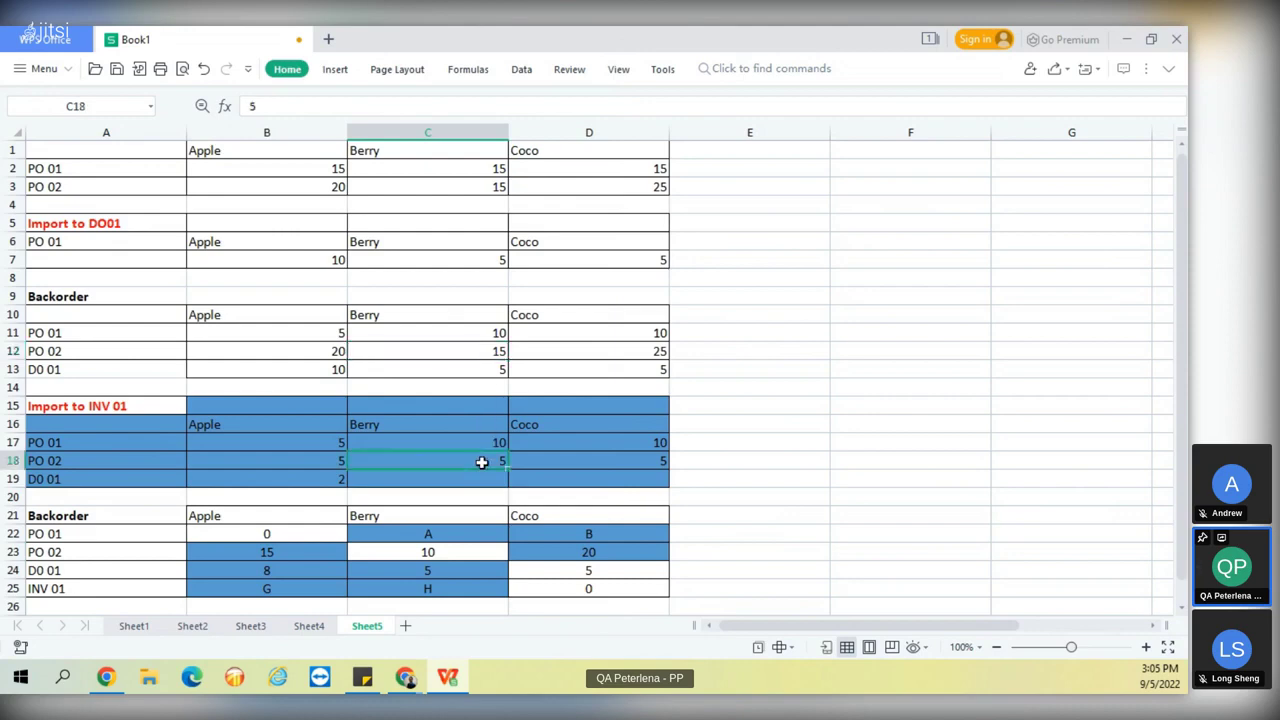
click(484, 554)
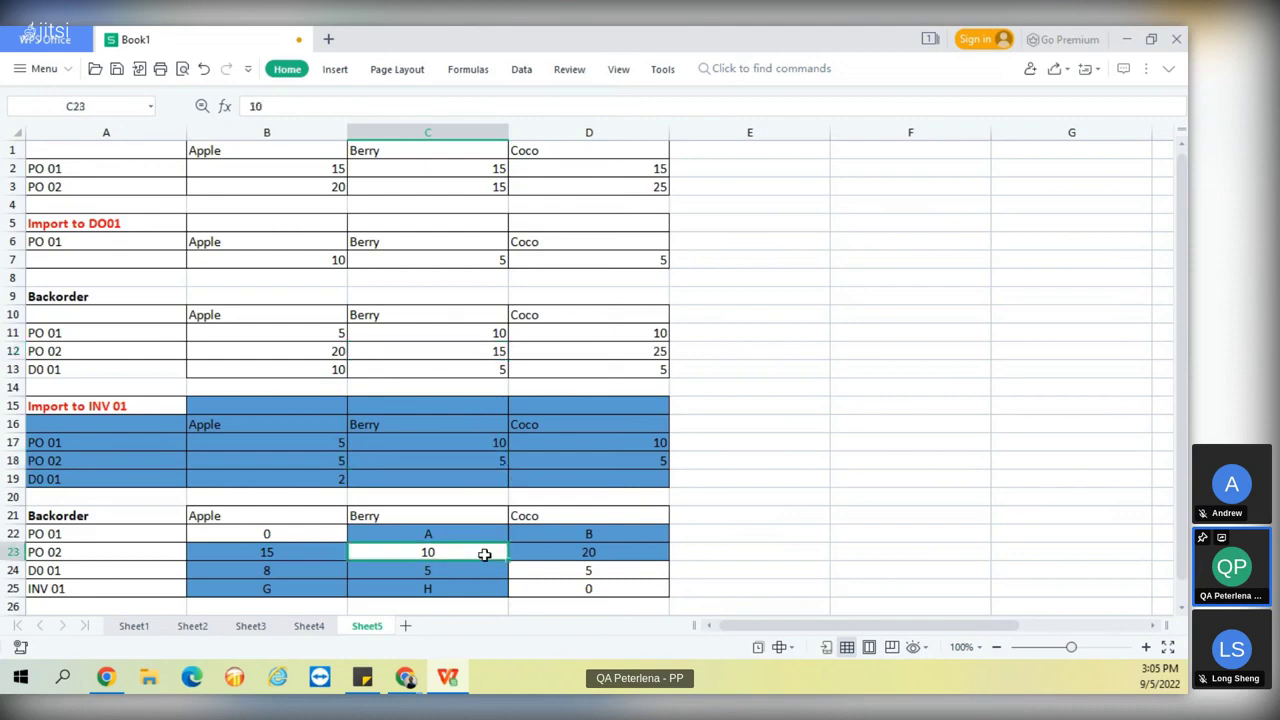
click(624, 556)
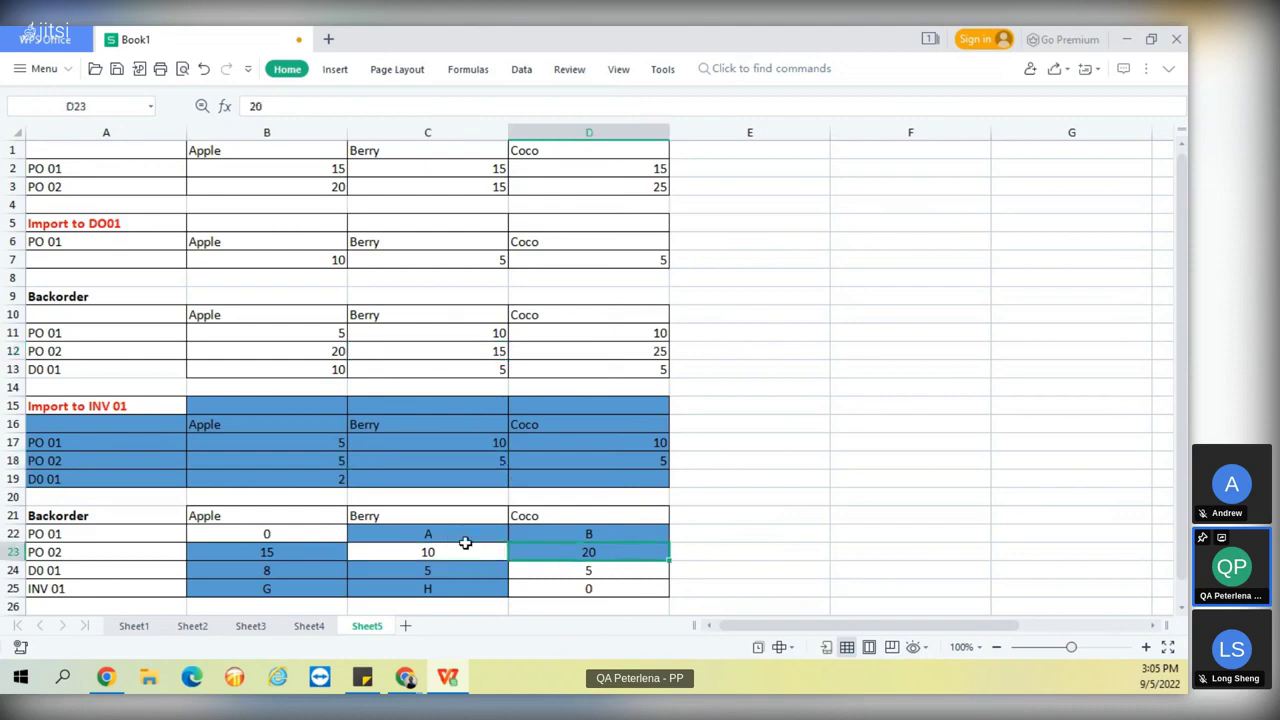
Set the second Backorder table's PO 01 quantities in C22 for Berry and D22 for Coco to 0.
click(454, 536)
double_click(411, 533)
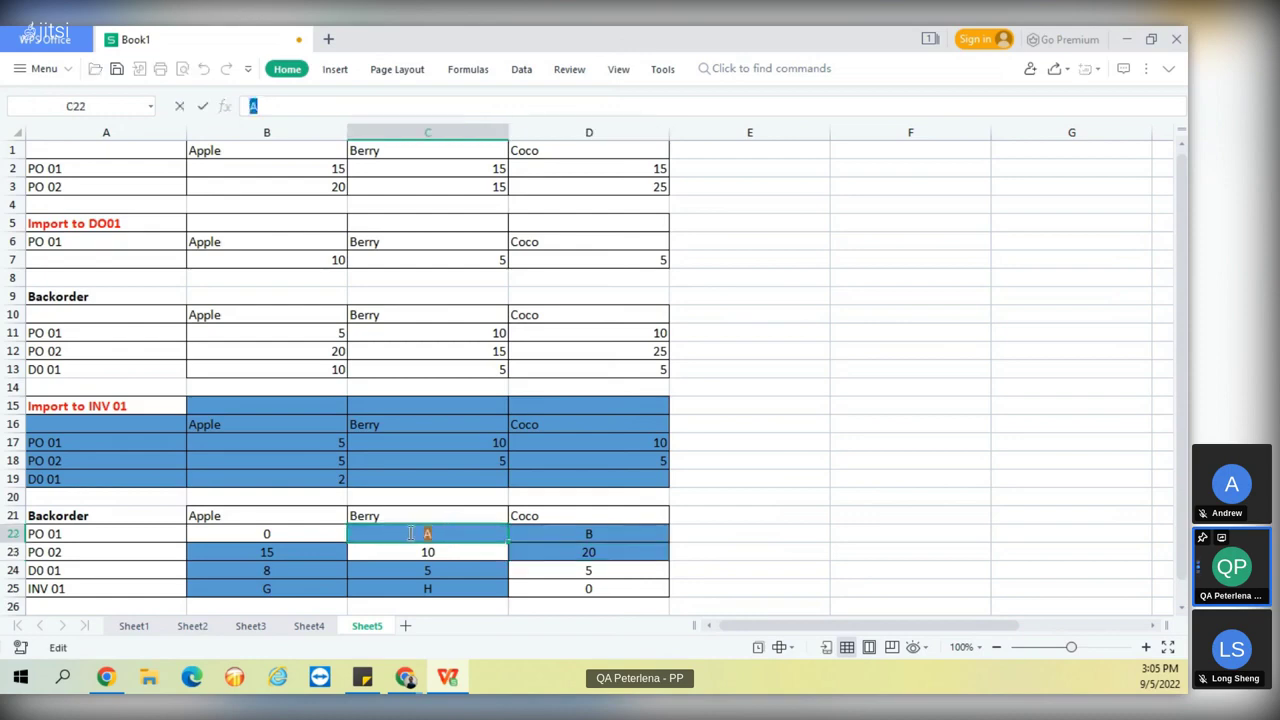
text(0)
click(595, 532)
double_click(614, 536)
text(0)
click(797, 549)
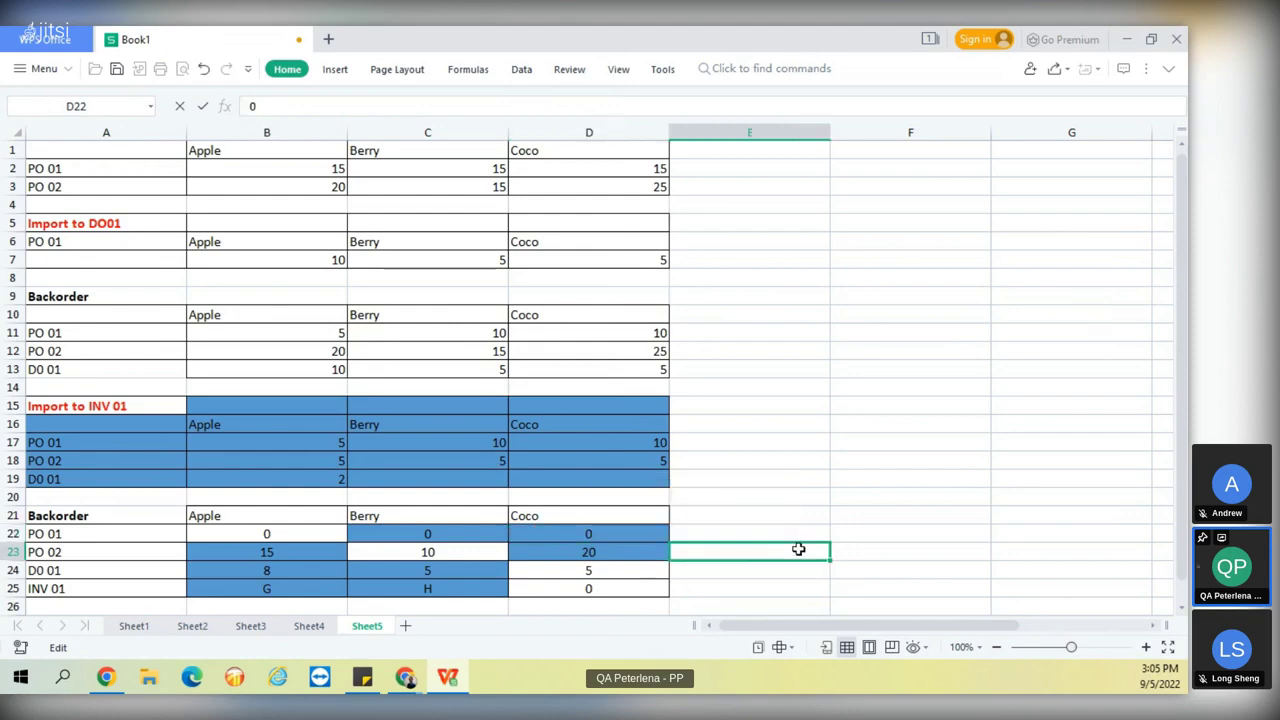
Trace the PO 01 quantities through the purchase order, Import to DO01, Import to INV 01 and both Backorder tables.
click(314, 532)
drag(314, 532, 500, 534)
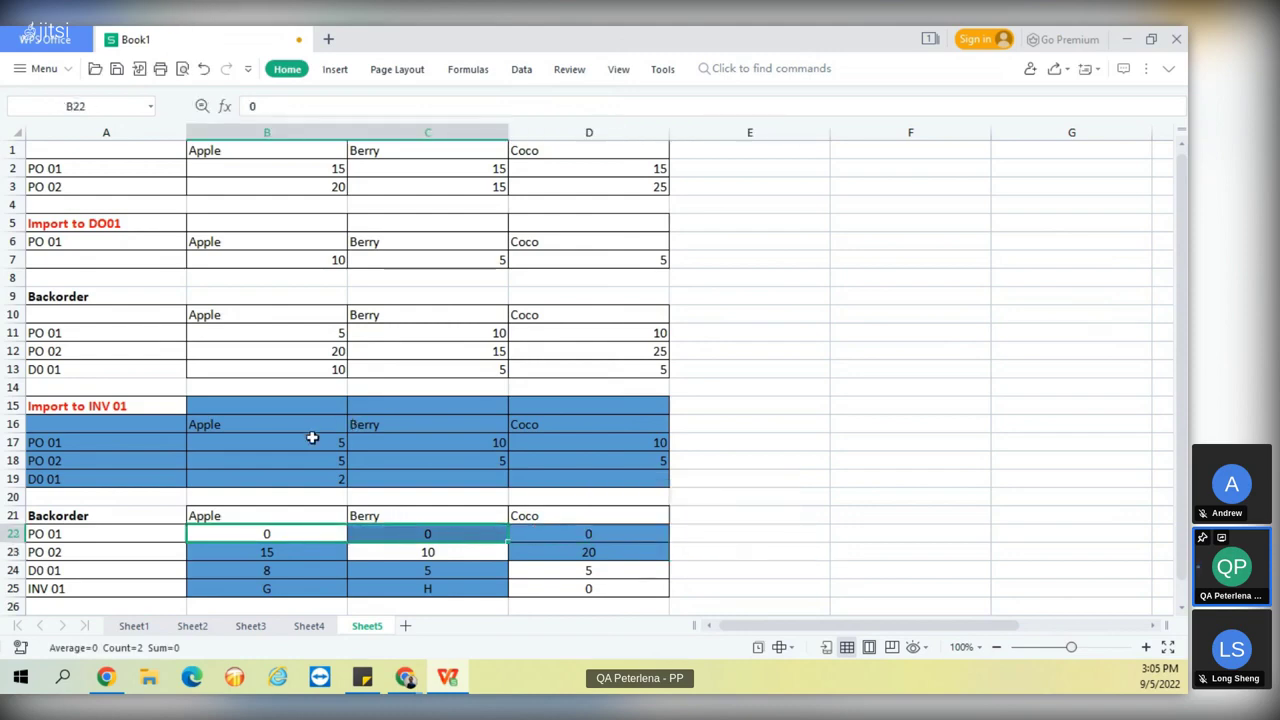
drag(311, 437, 585, 447)
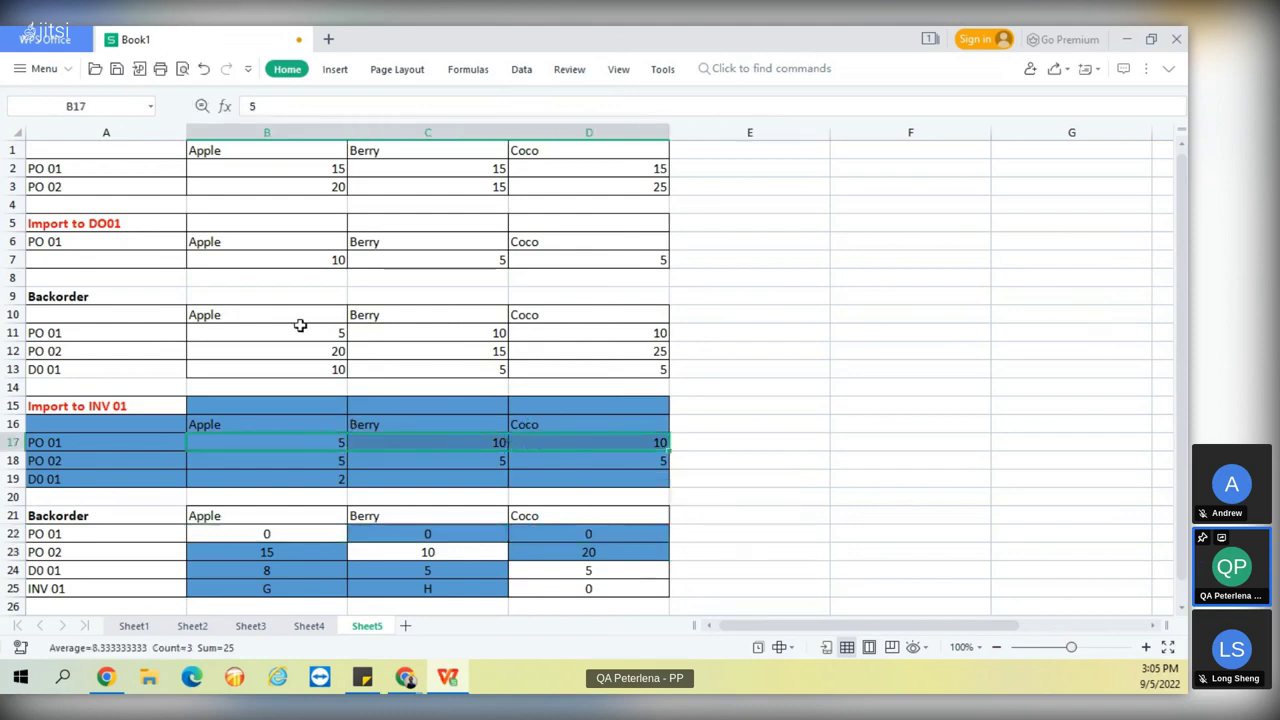
drag(300, 330, 554, 330)
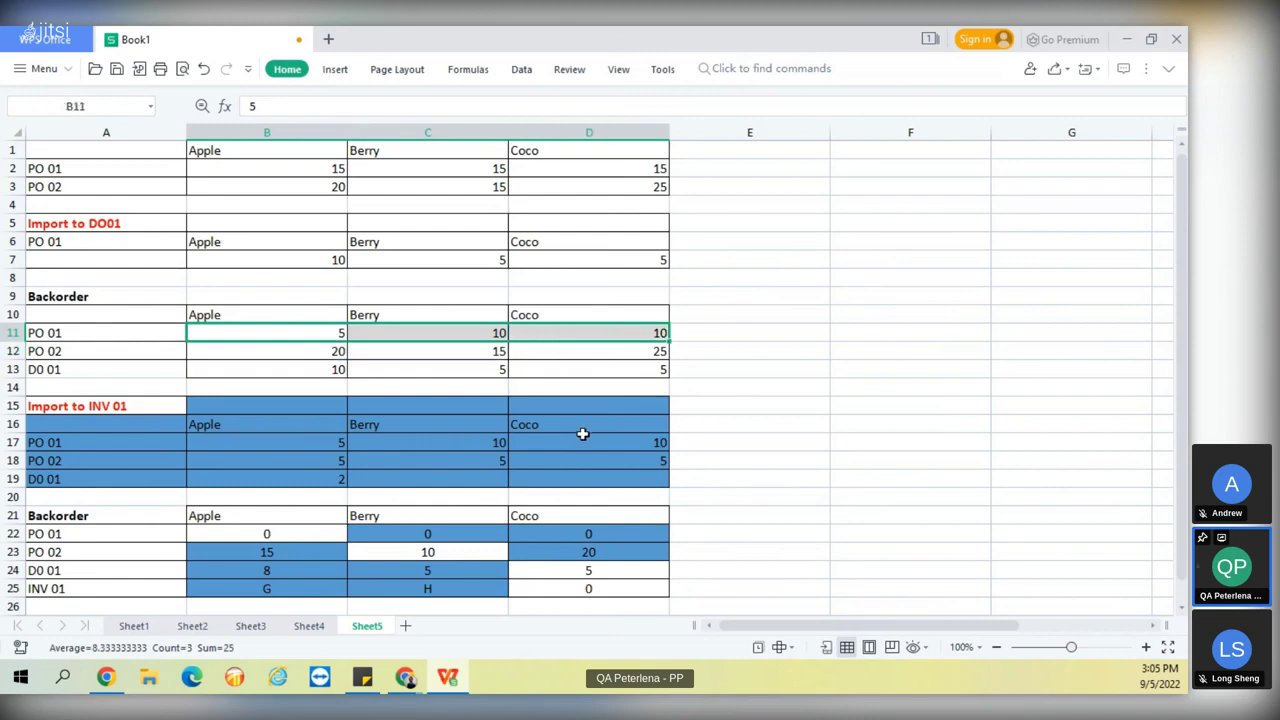
drag(262, 168, 543, 171)
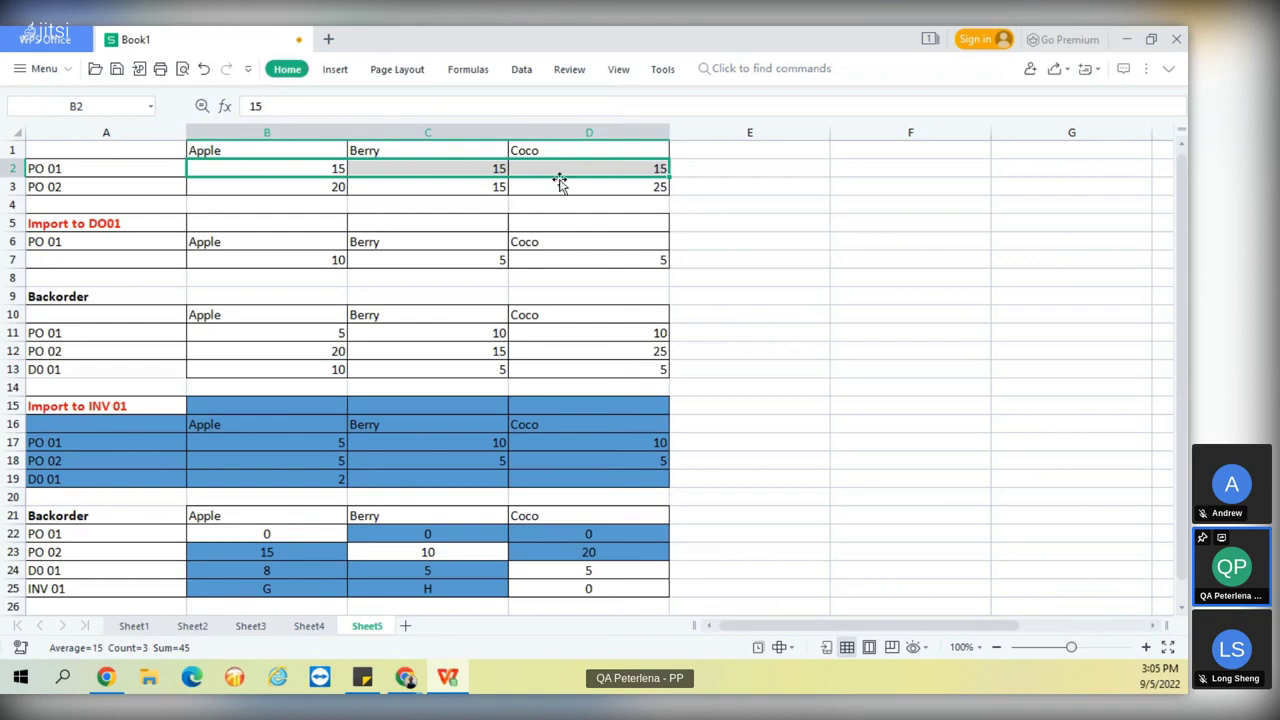
click(66, 227)
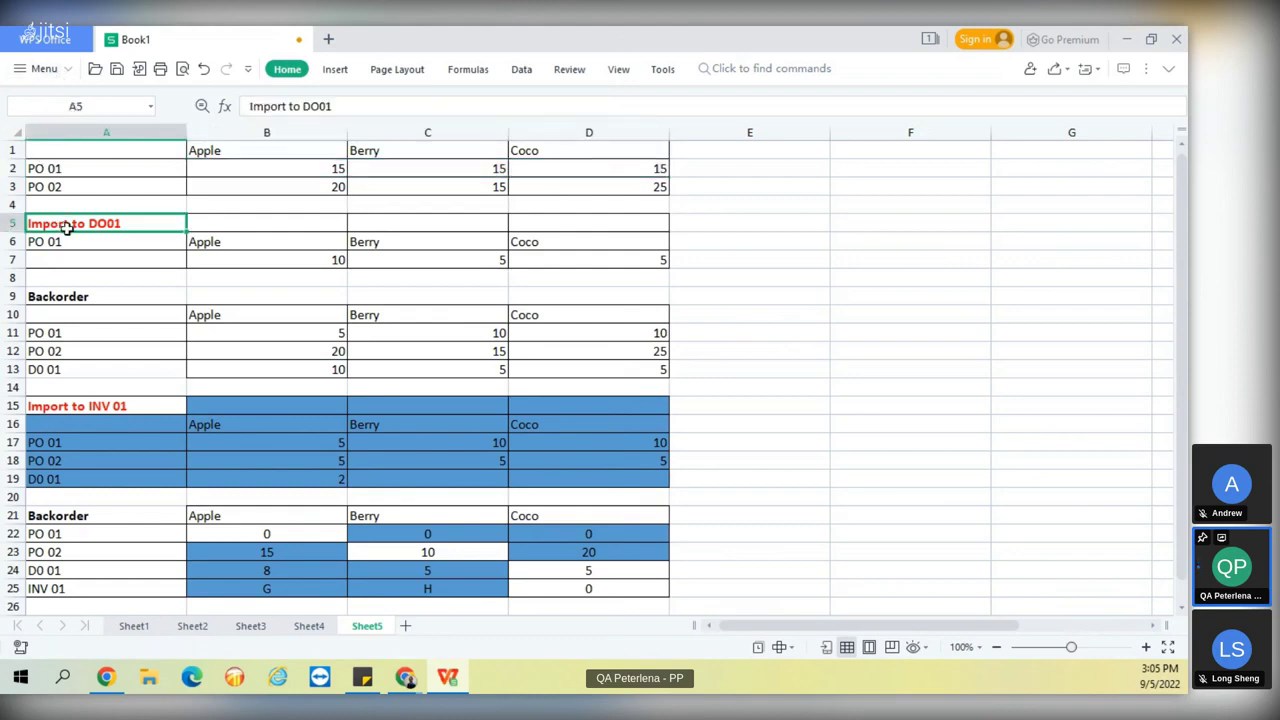
click(83, 403)
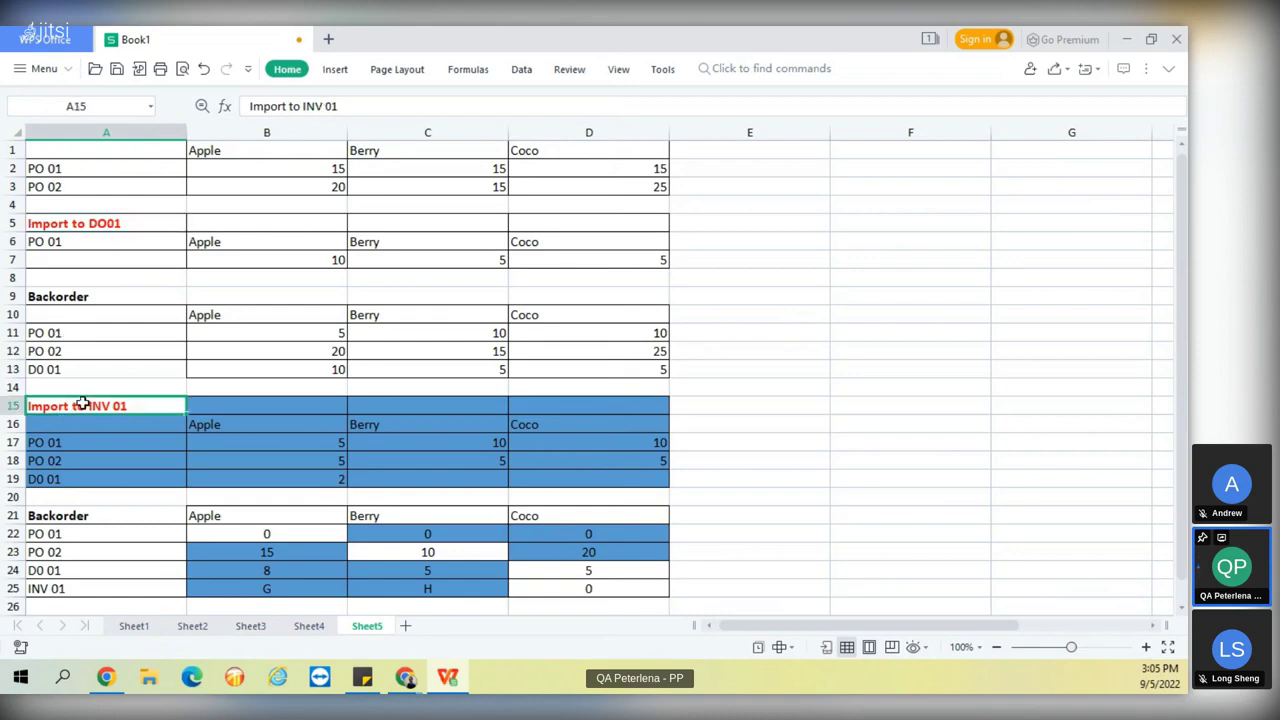
drag(281, 256, 516, 257)
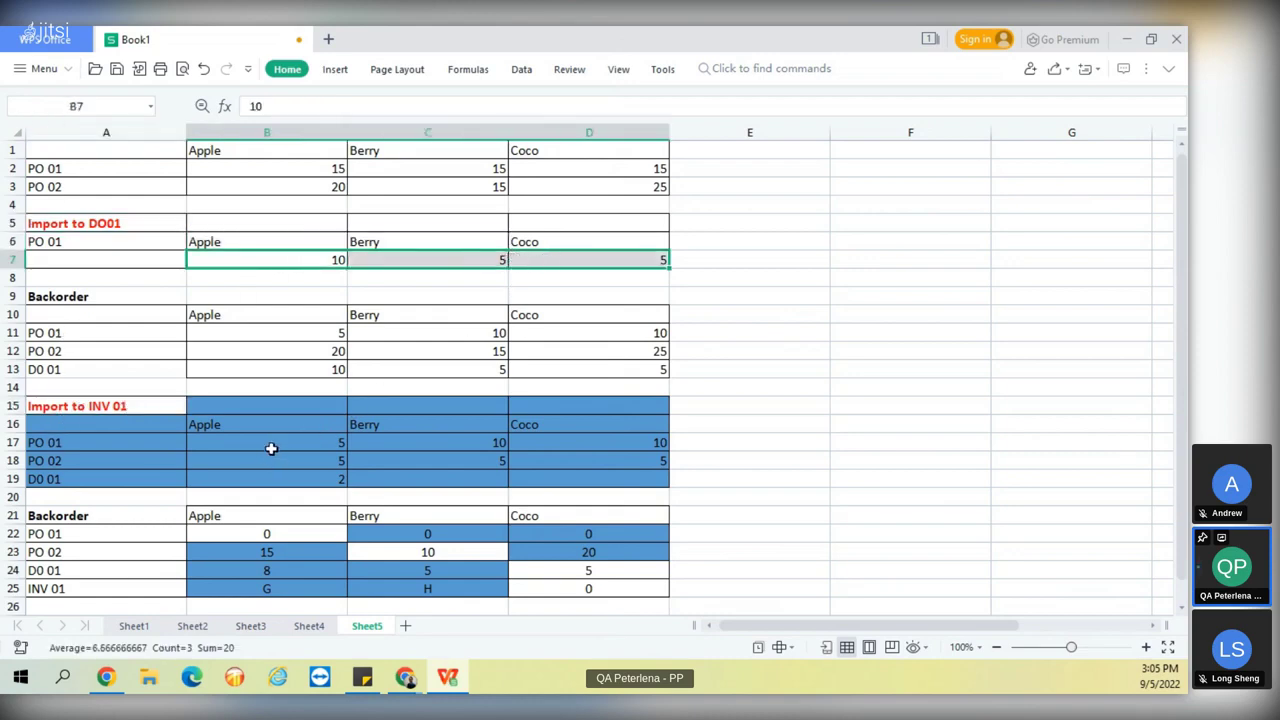
drag(271, 448, 583, 446)
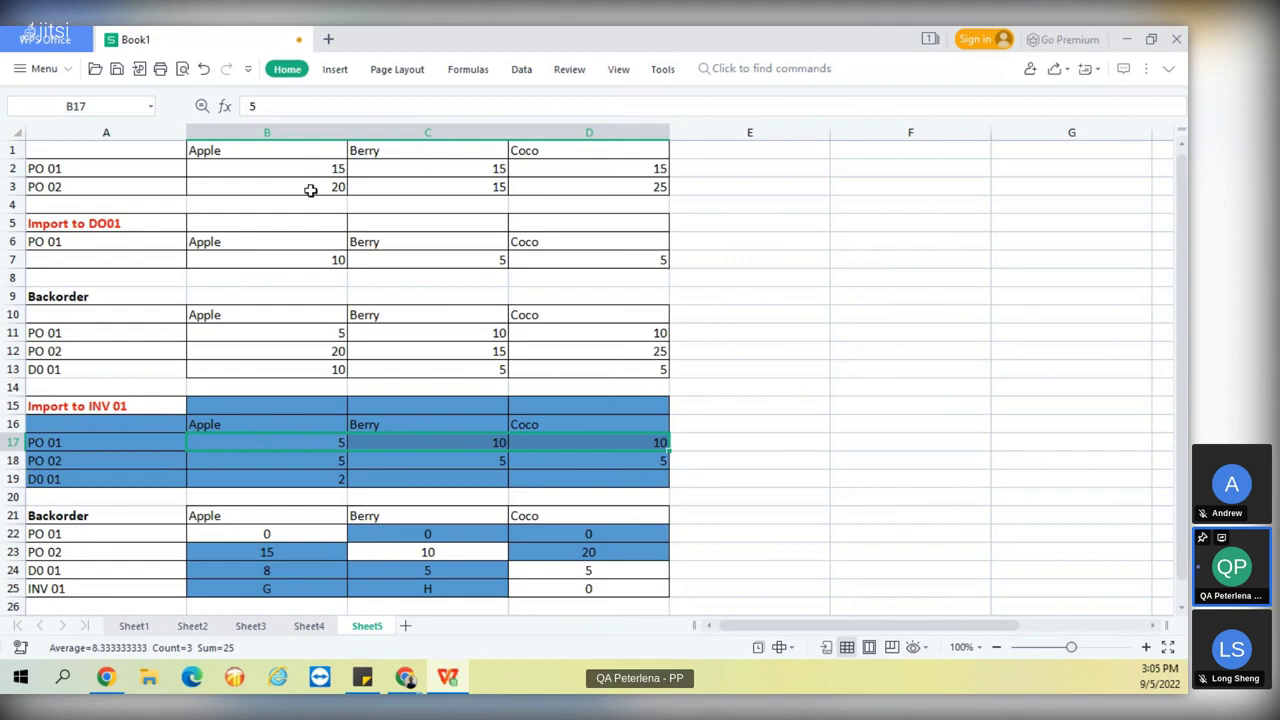
Set the second Backorder table's INV 01 quantities in B25 for Apple and C25 for Berry to 0.
click(264, 588)
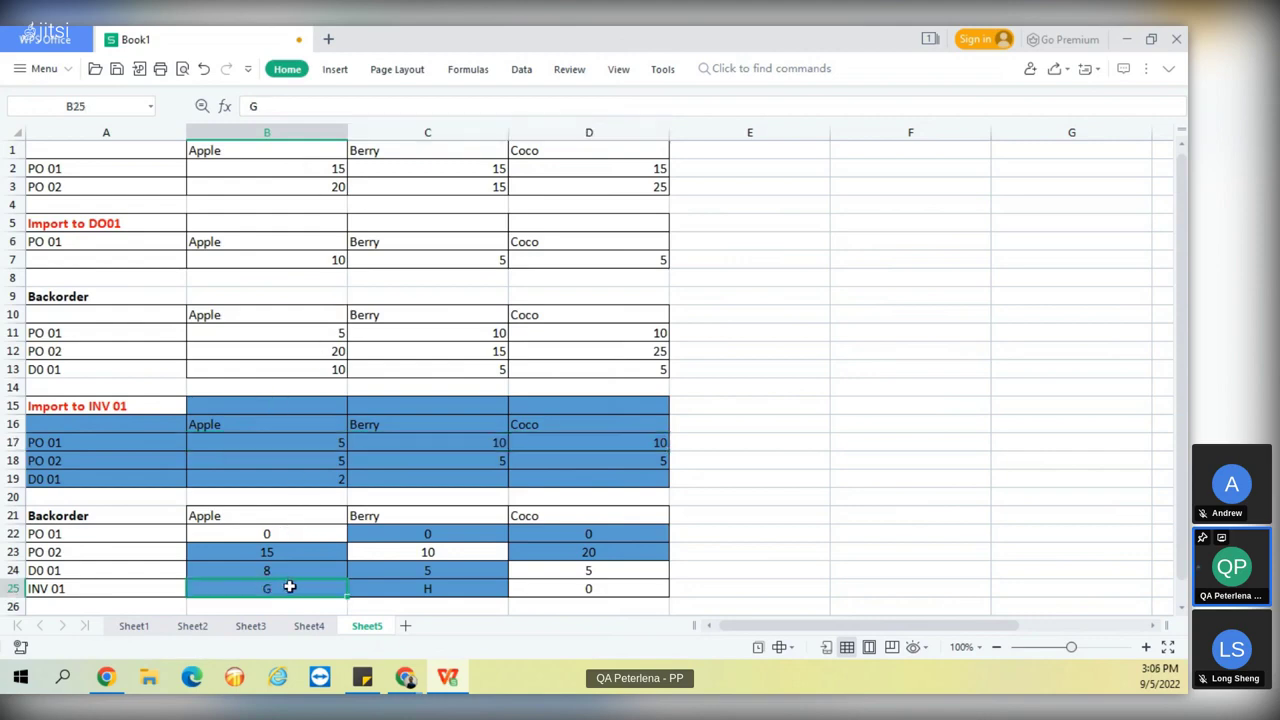
text(G)
double_click(286, 588)
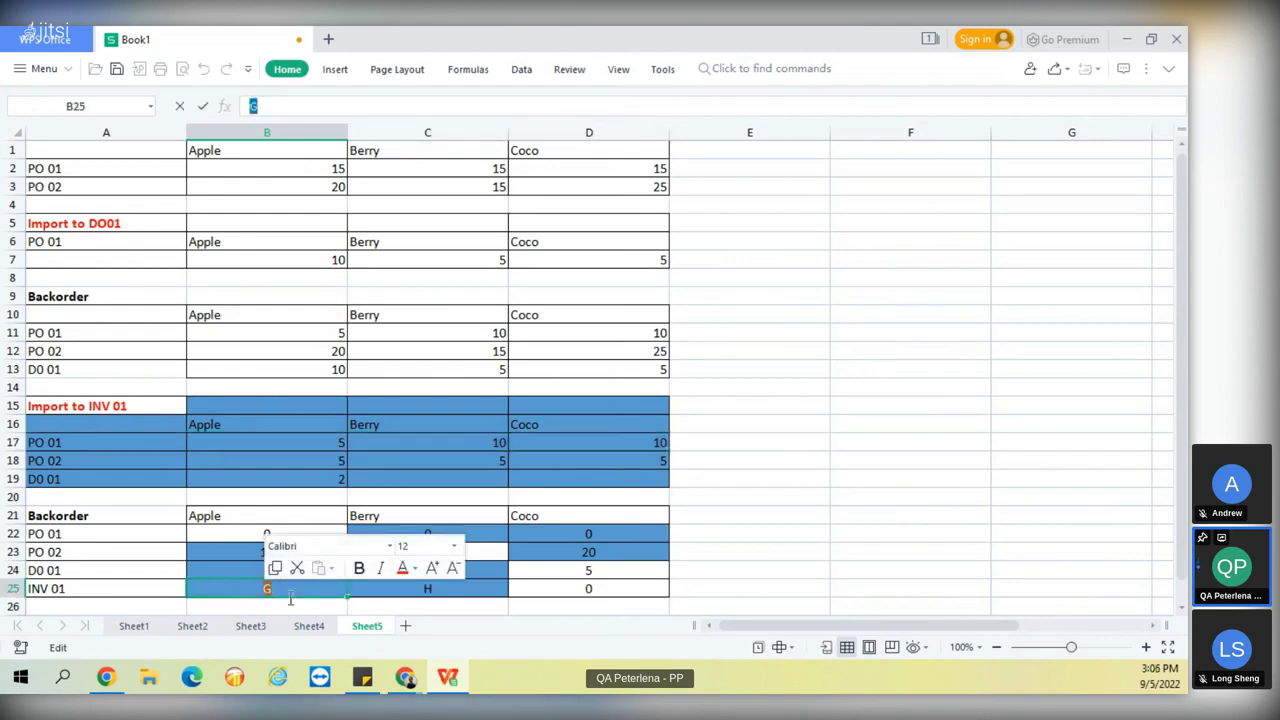
key(Escape)
click(452, 589)
key(Escape)
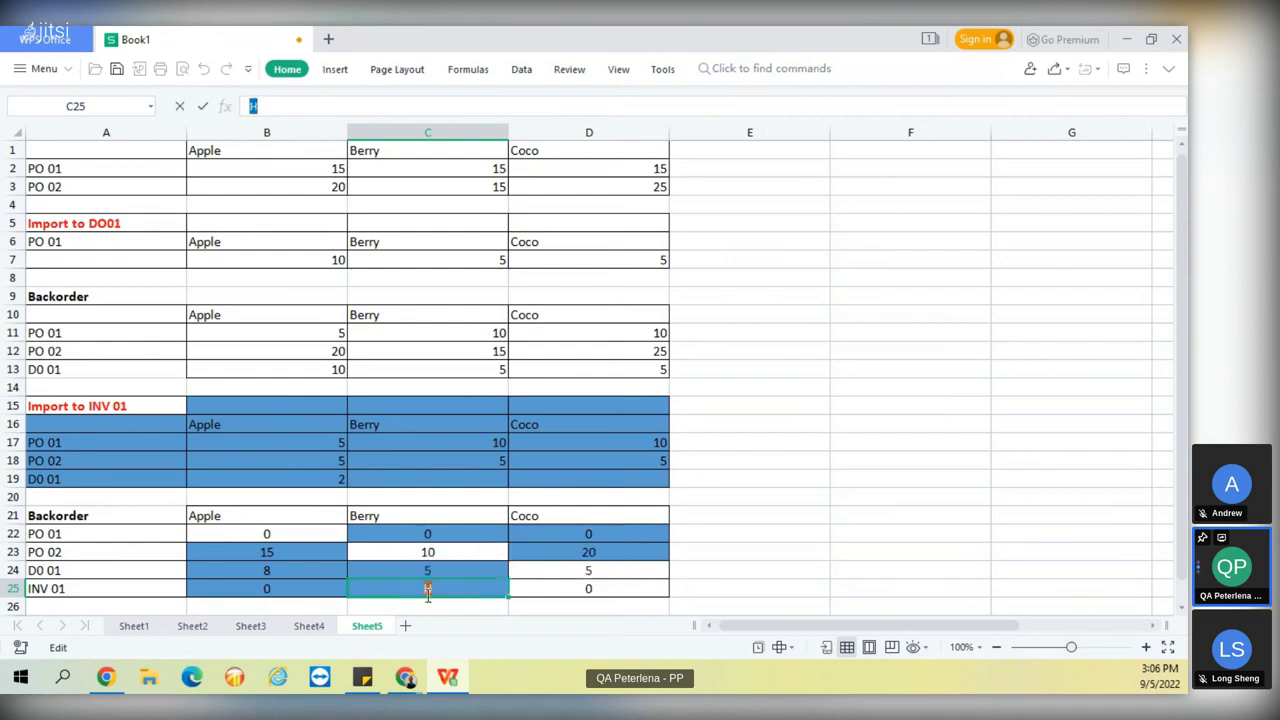
click(842, 545)
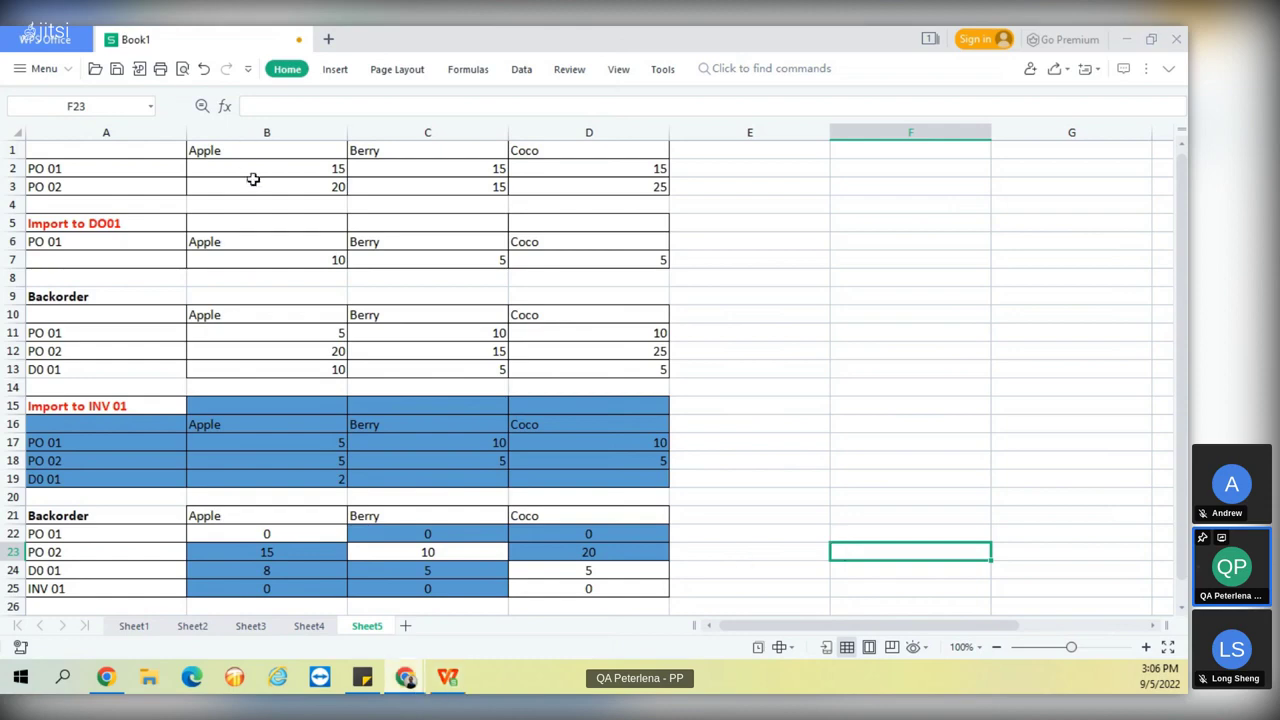
click(773, 357)
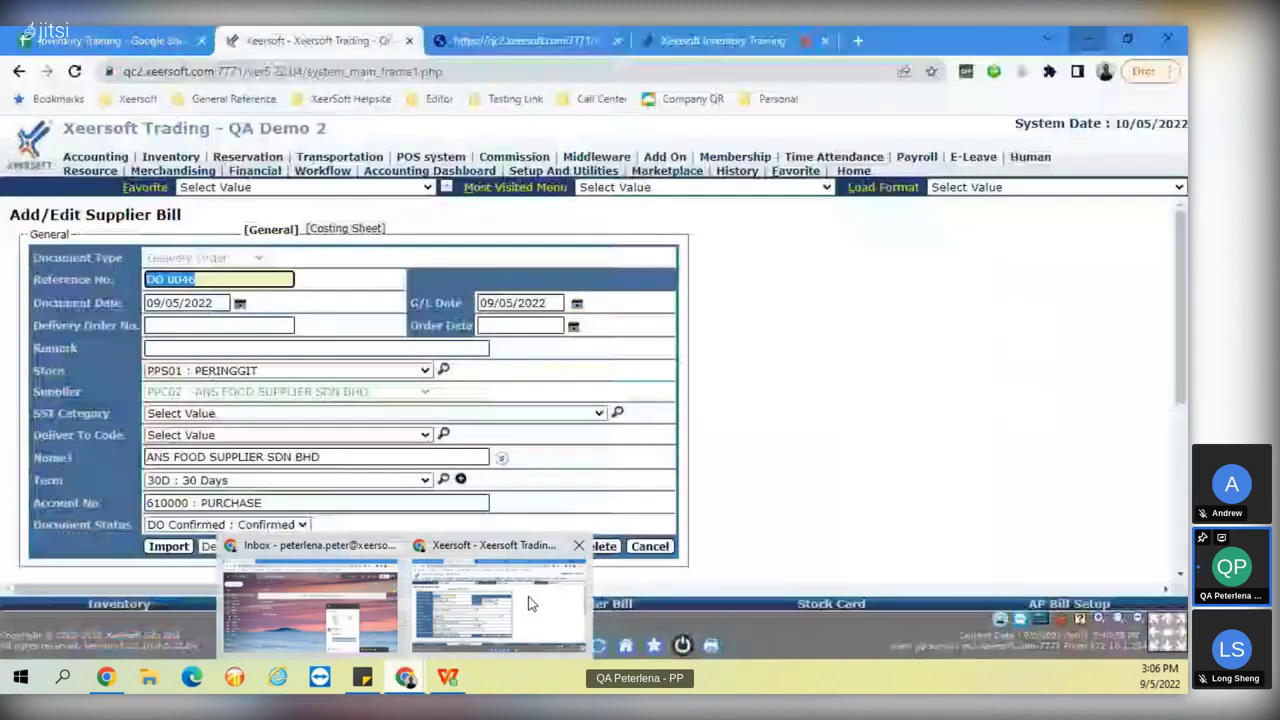
Switch to Chrome and review the Backorder and Import Bill topics in the Inventory Training outline, returning to the Xeersoft supplier bill.
click(497, 600)
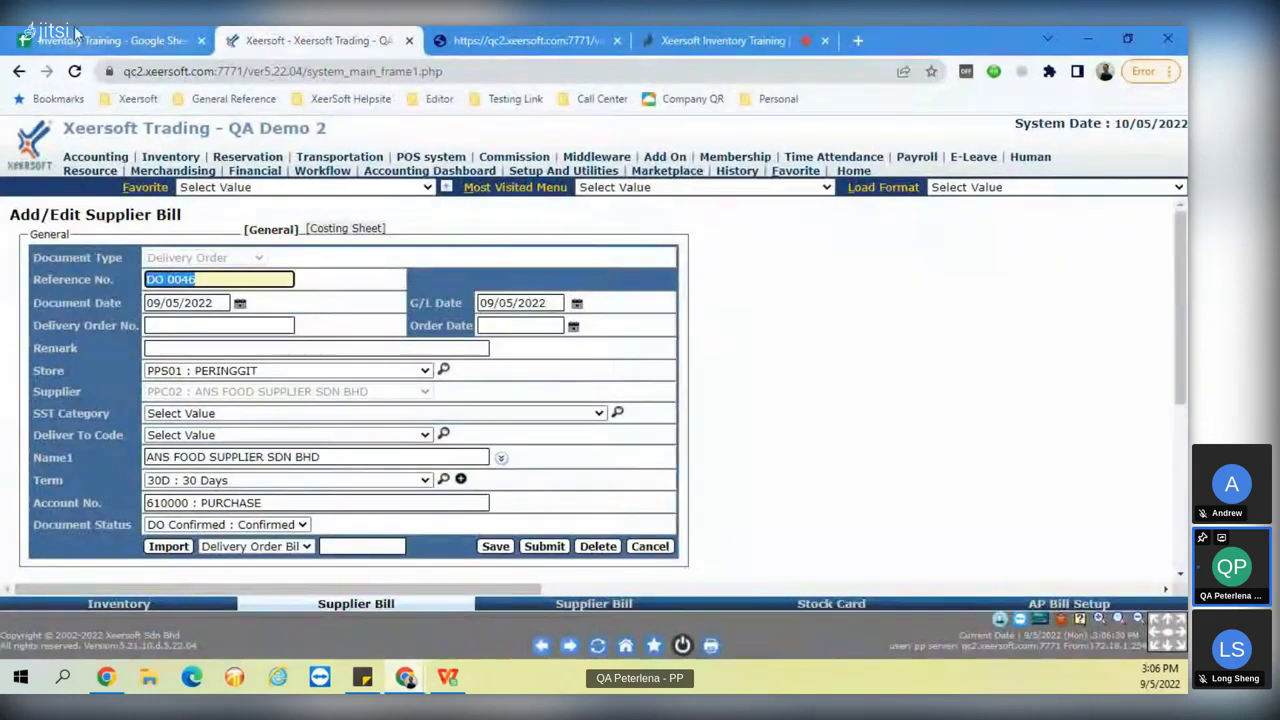
click(110, 40)
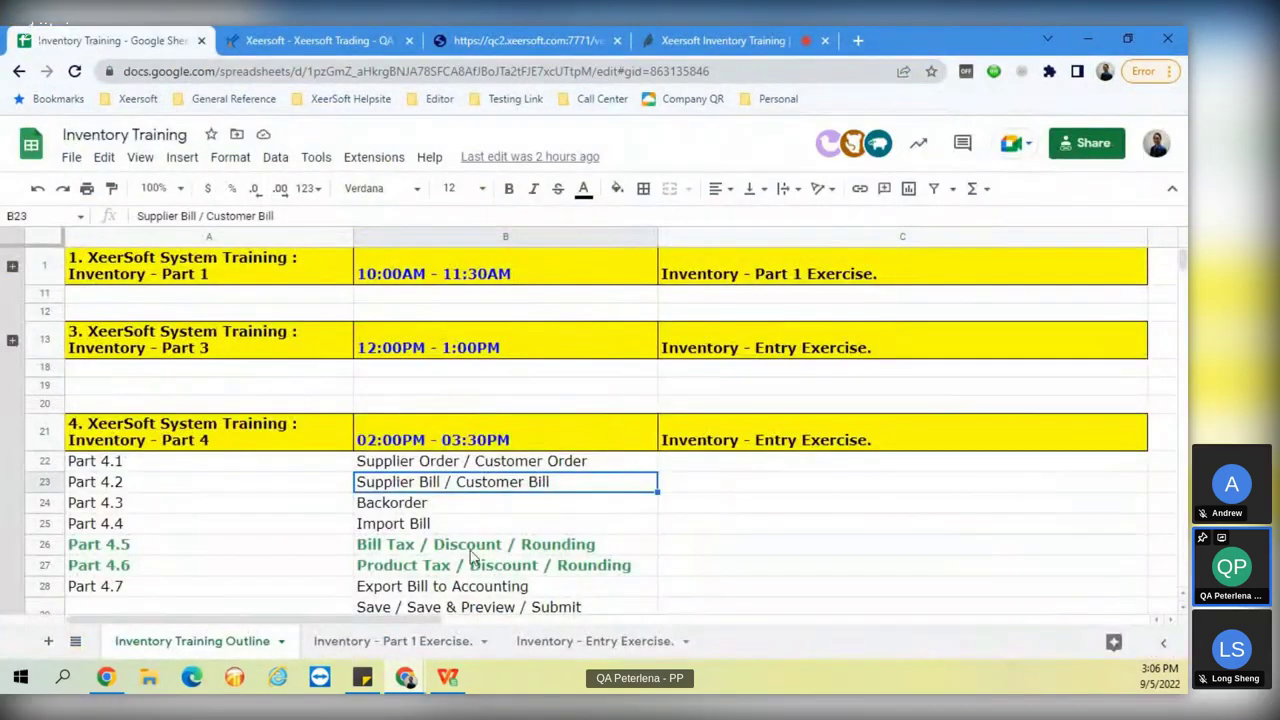
click(395, 510)
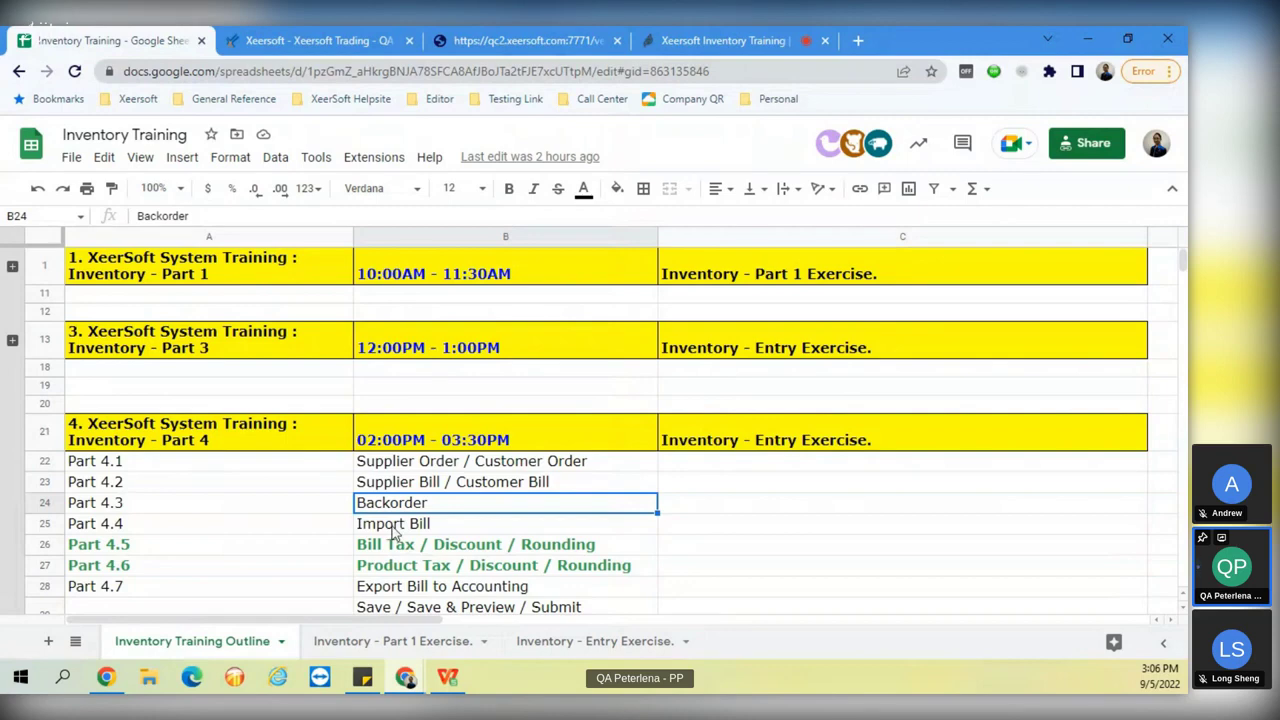
click(391, 527)
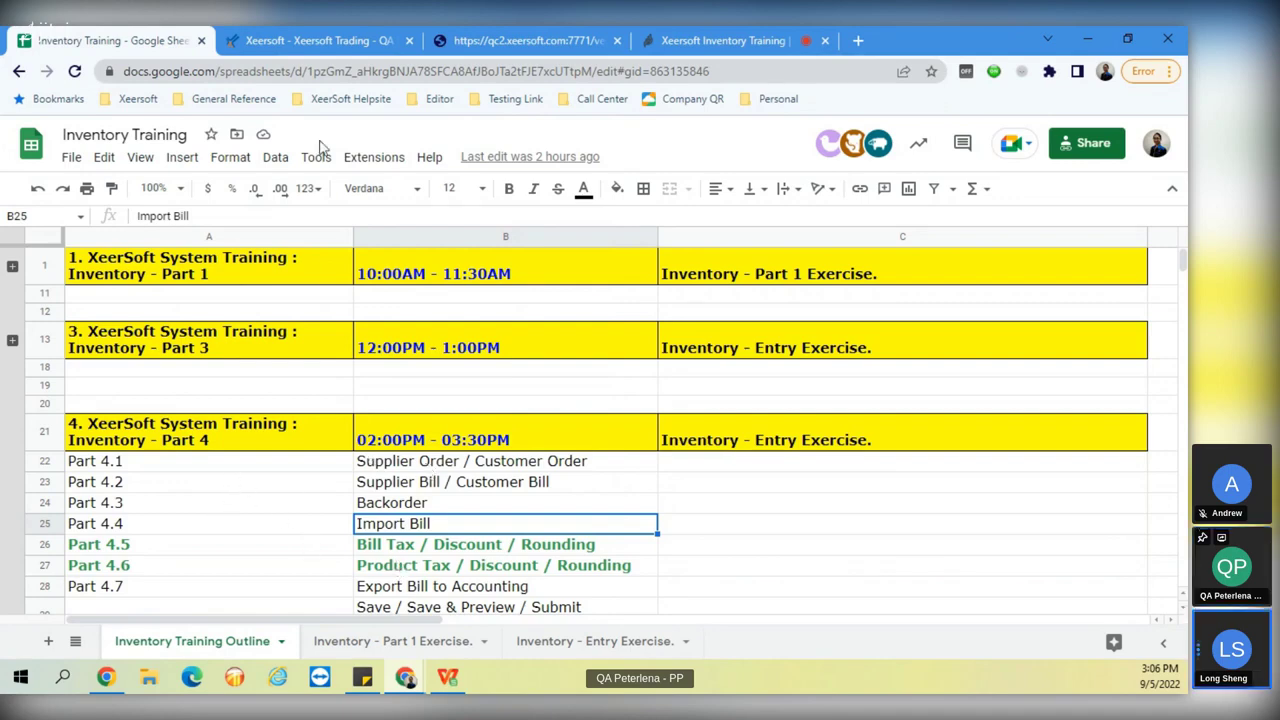
click(320, 38)
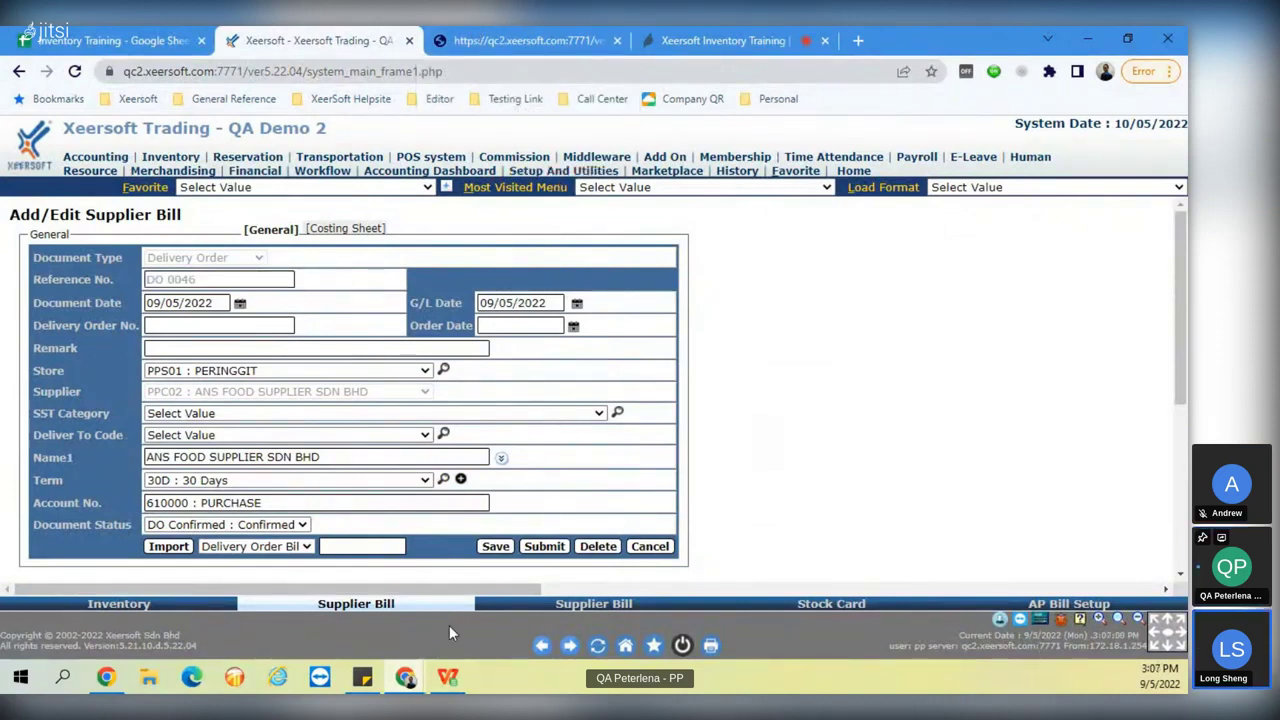
Switch back to Book1 in WPS Office and list Purchase Order, Delivery Order and Invoice in cells F4 to F6.
click(448, 677)
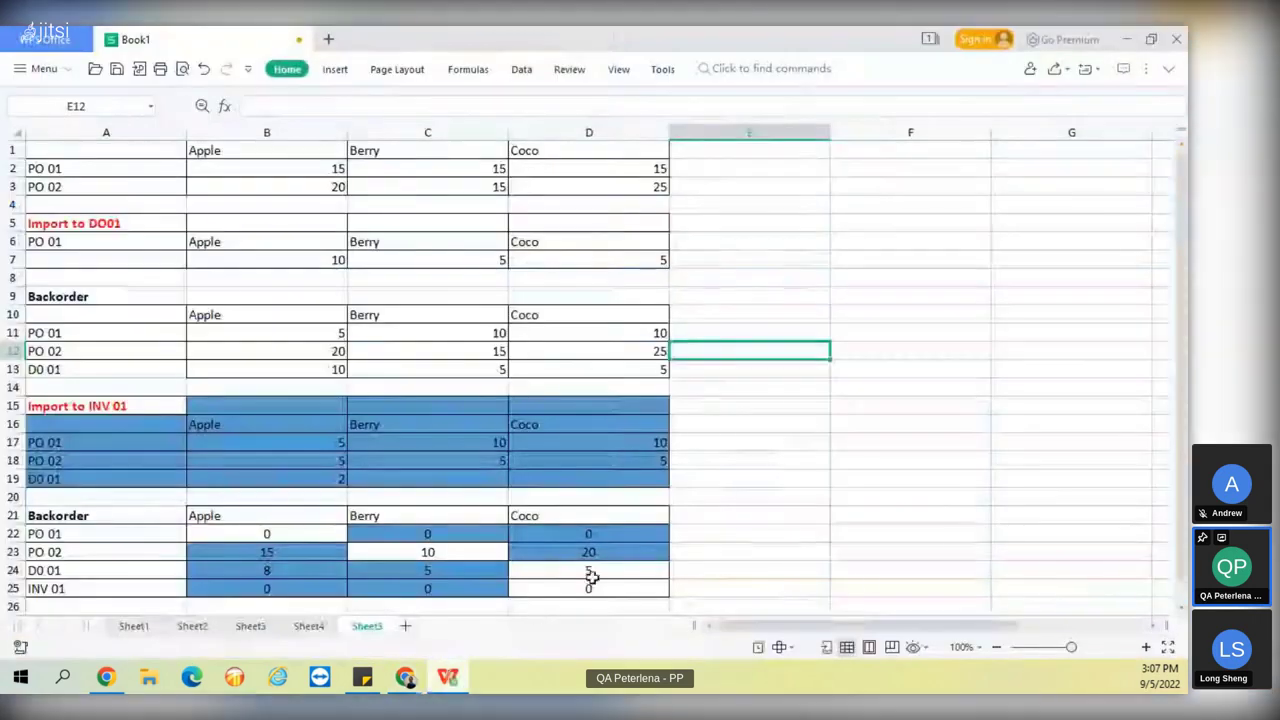
click(751, 590)
click(867, 212)
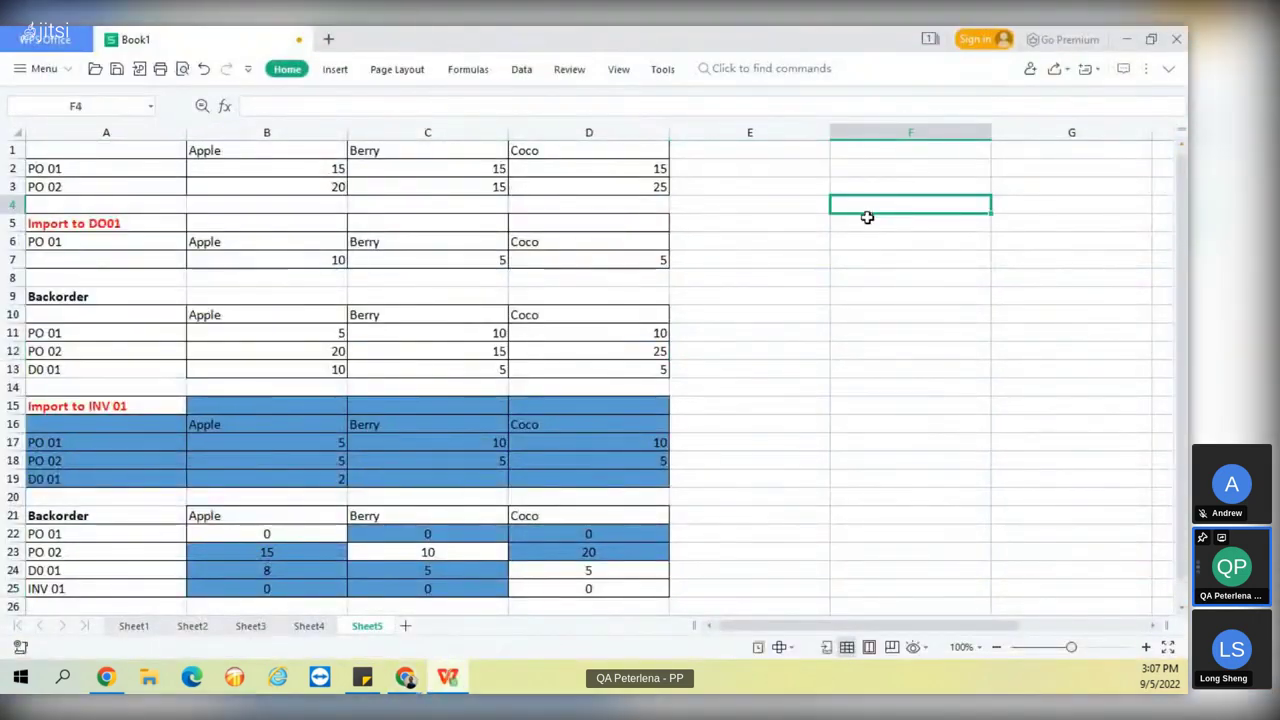
text(Pur)
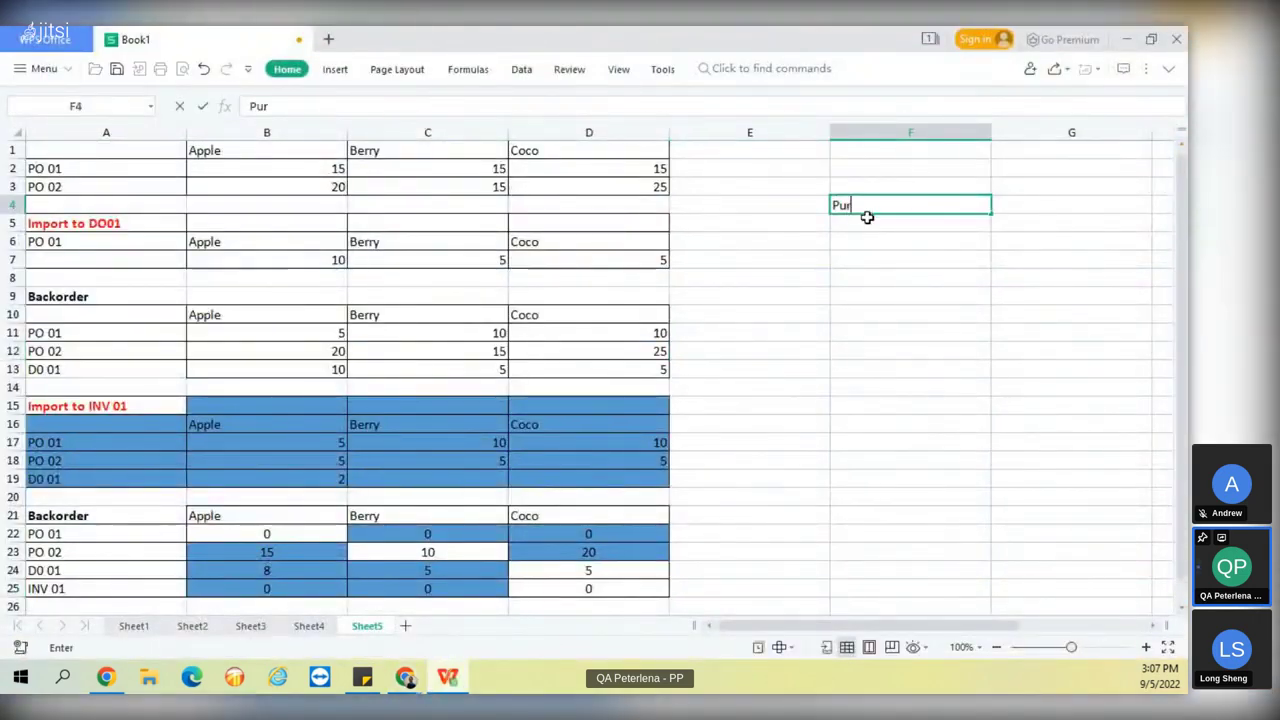
text(chase Order)
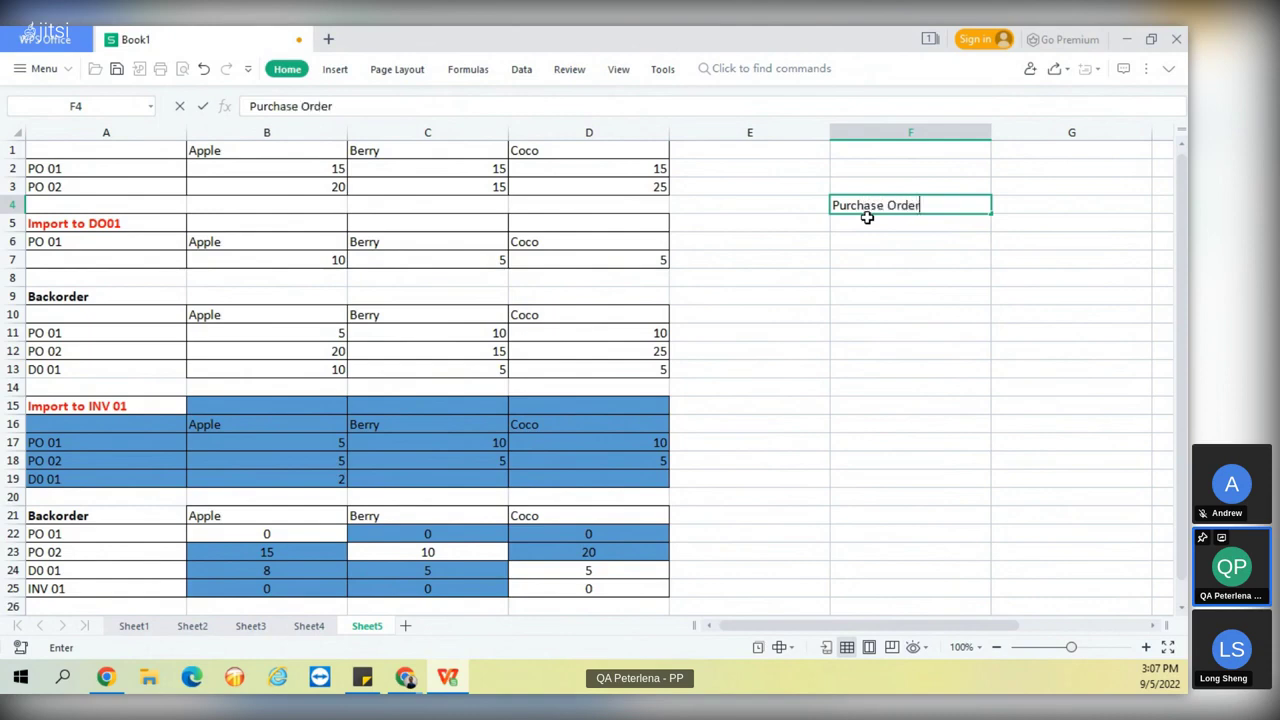
key(Return)
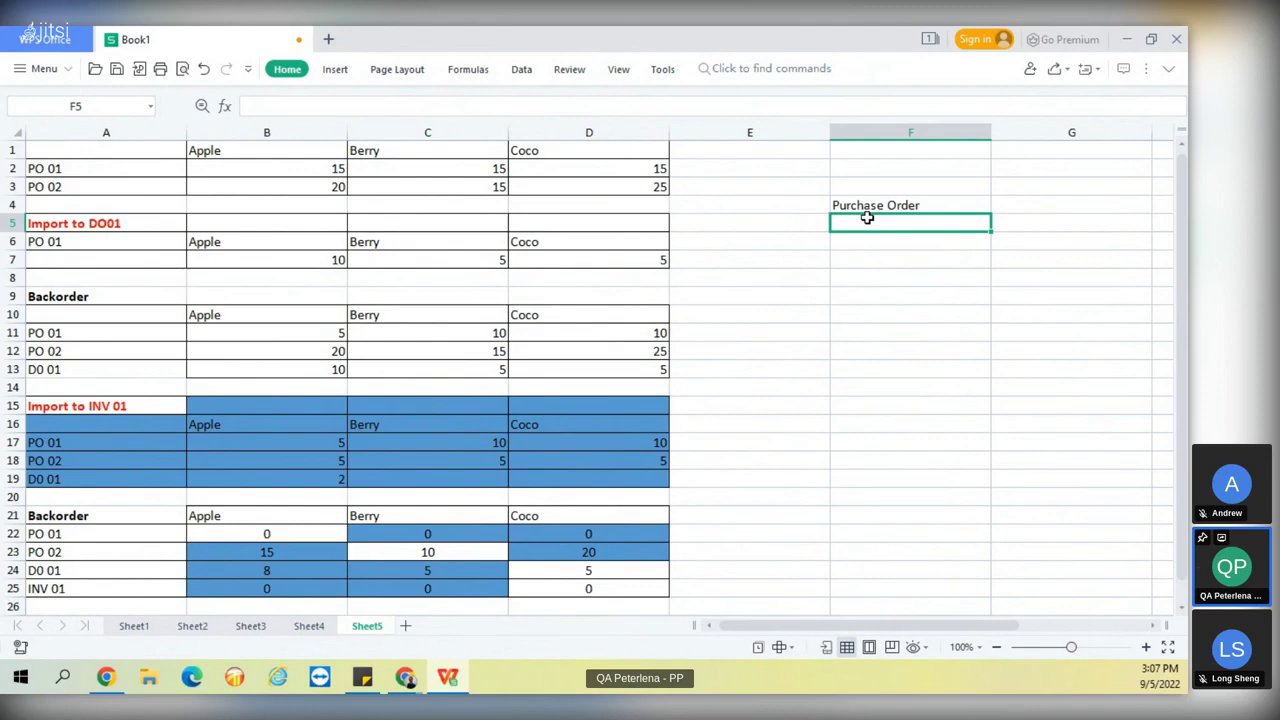
text(Deli)
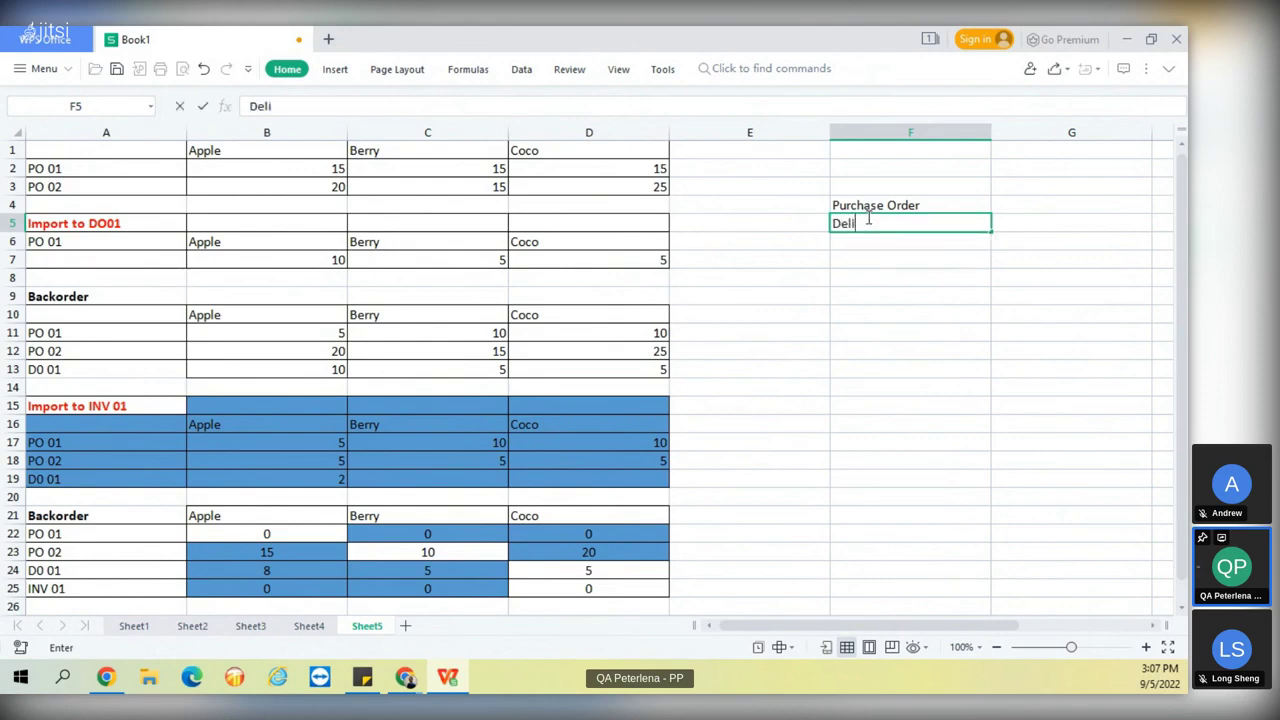
text(very Order)
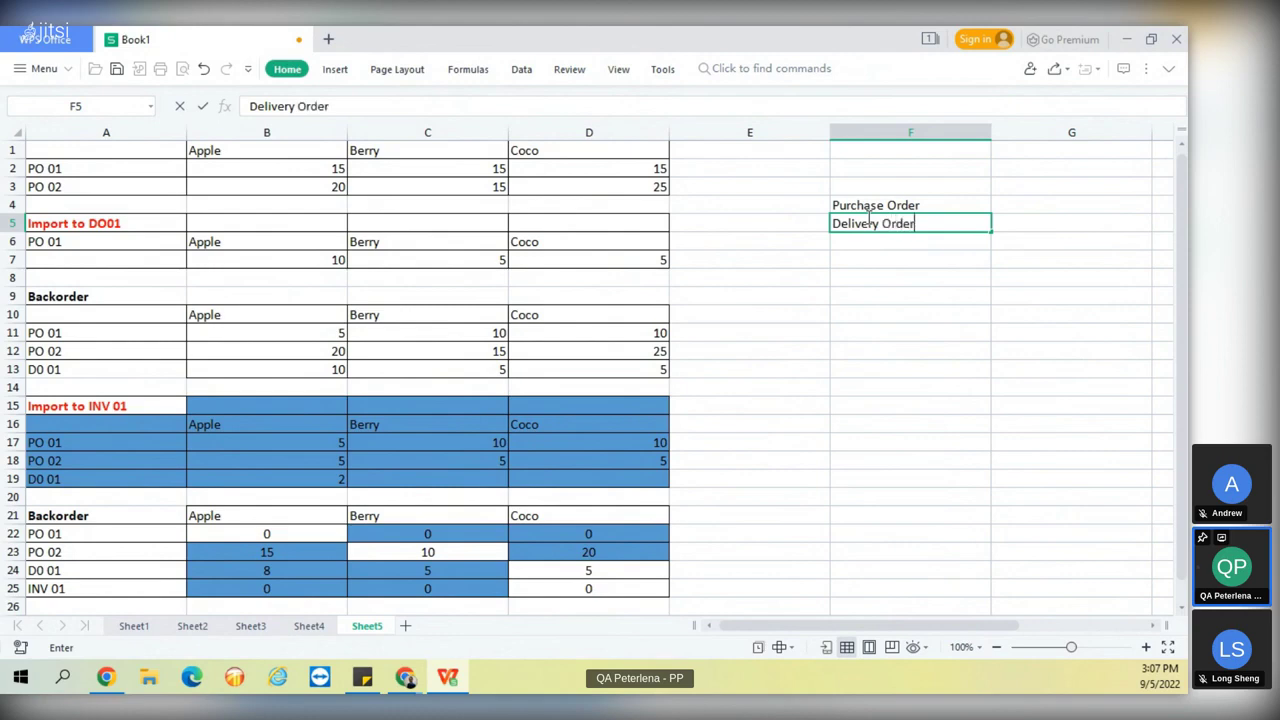
key(Return)
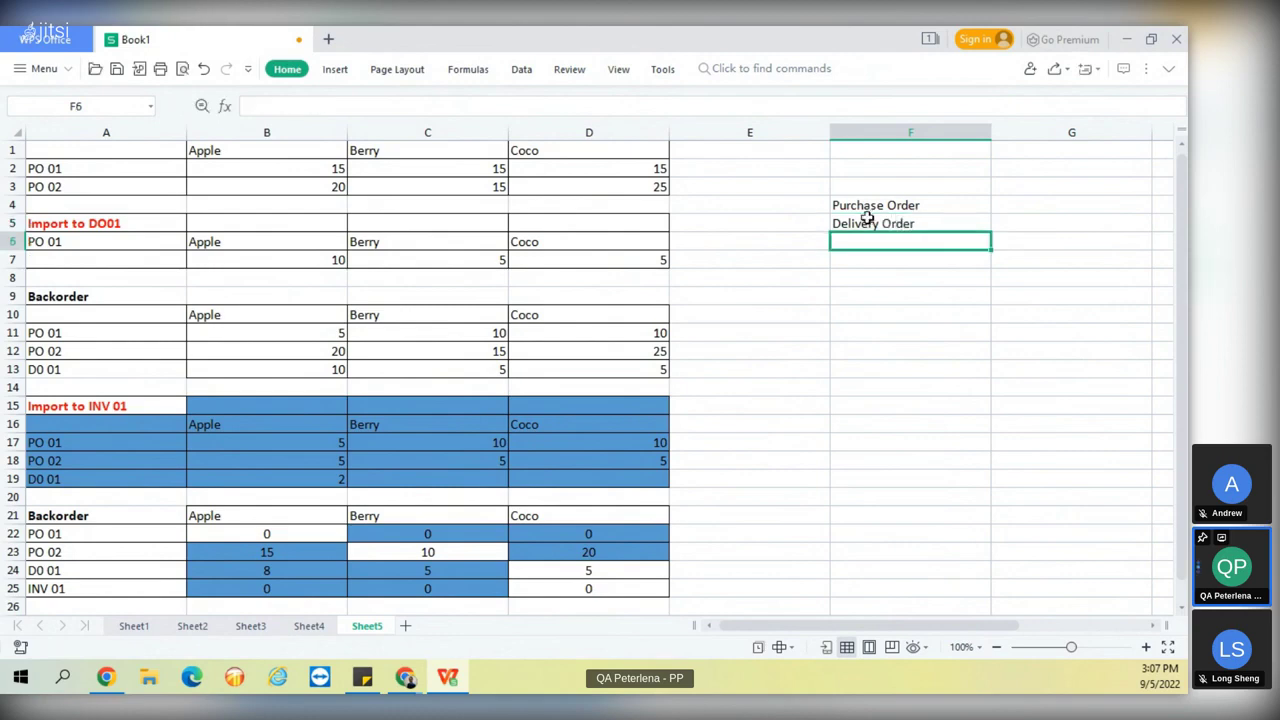
text(I)
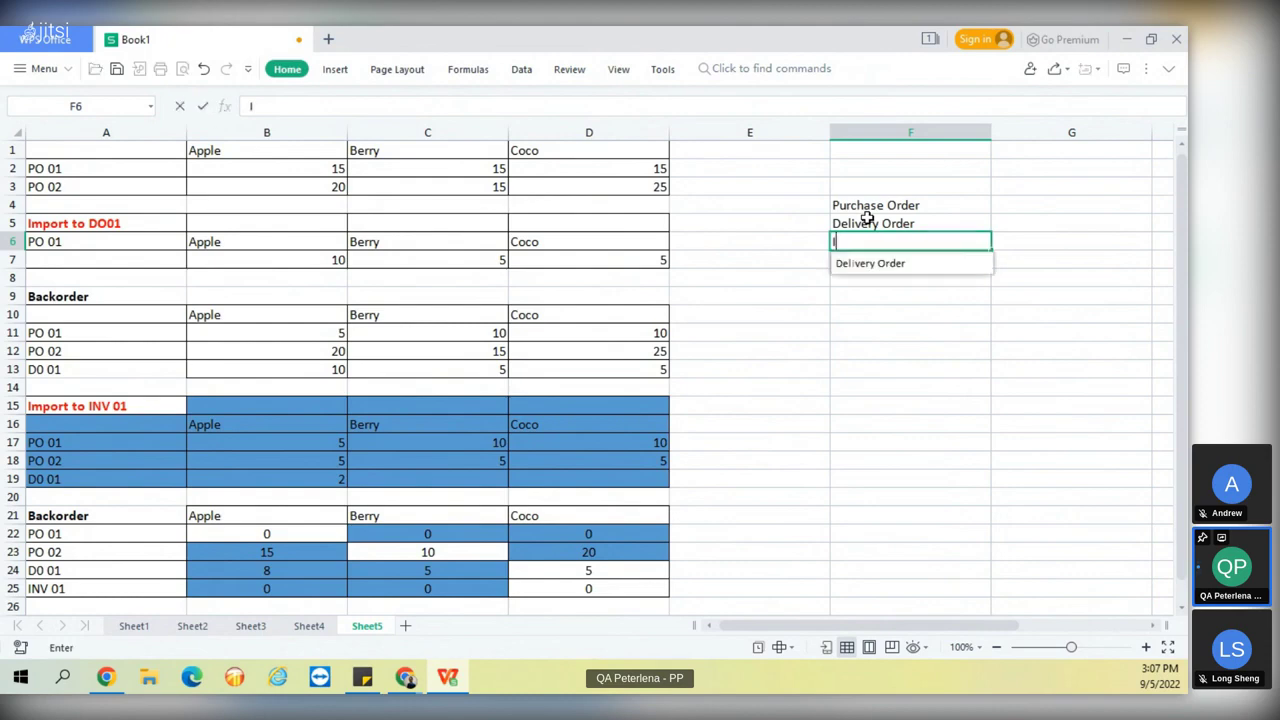
text(nvoice)
key(Return)
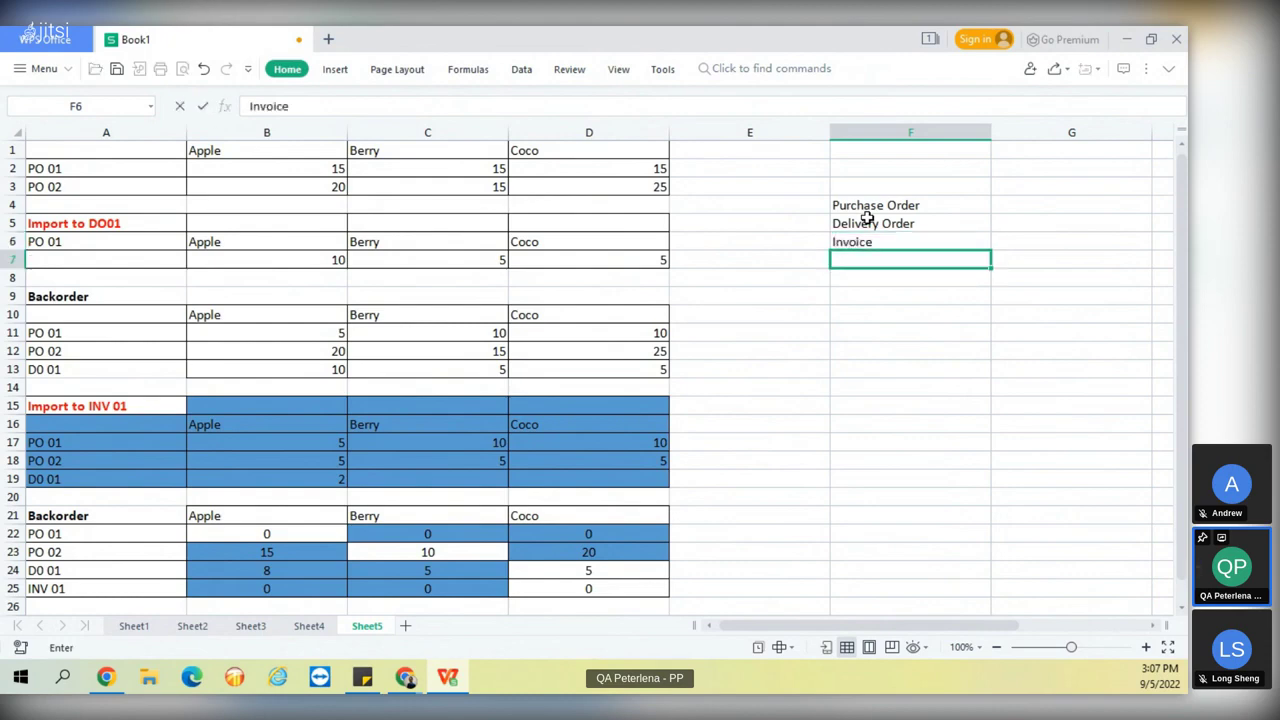
Enter 10 in G4 for Purchase Order and "import 10" in G5 for Delivery Order.
click(1024, 206)
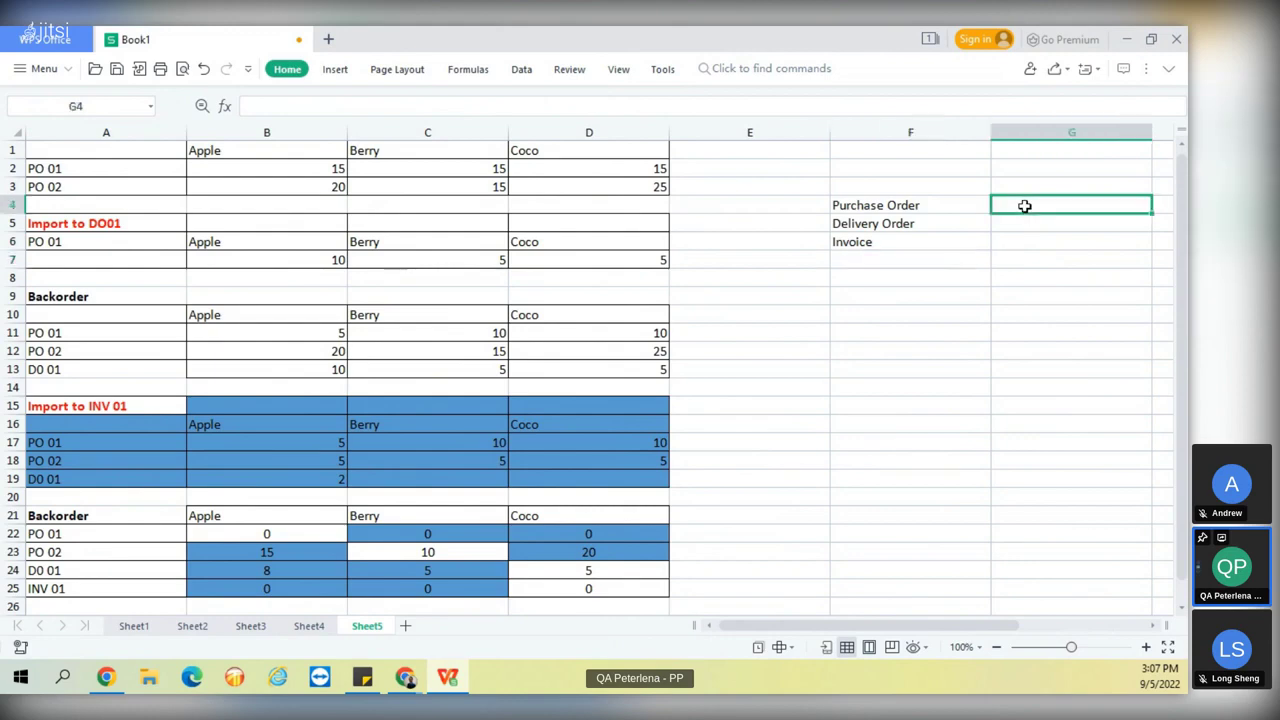
text(10)
click(1014, 242)
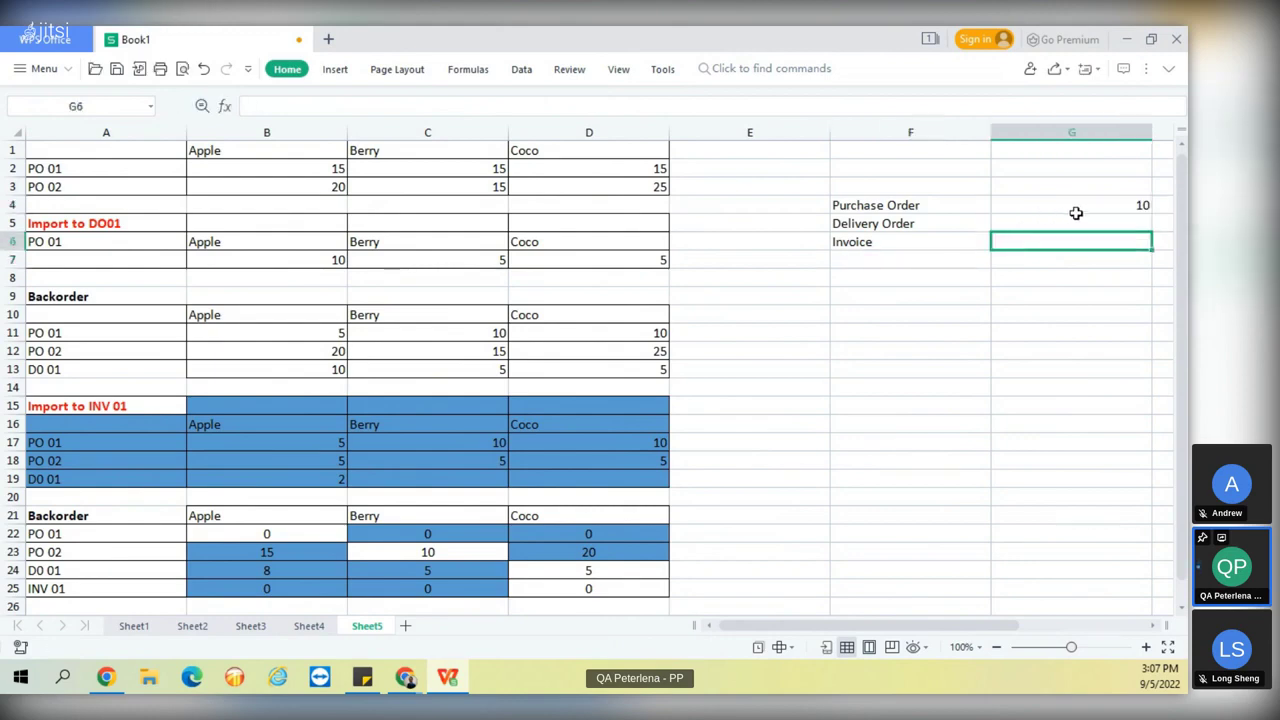
click(1077, 209)
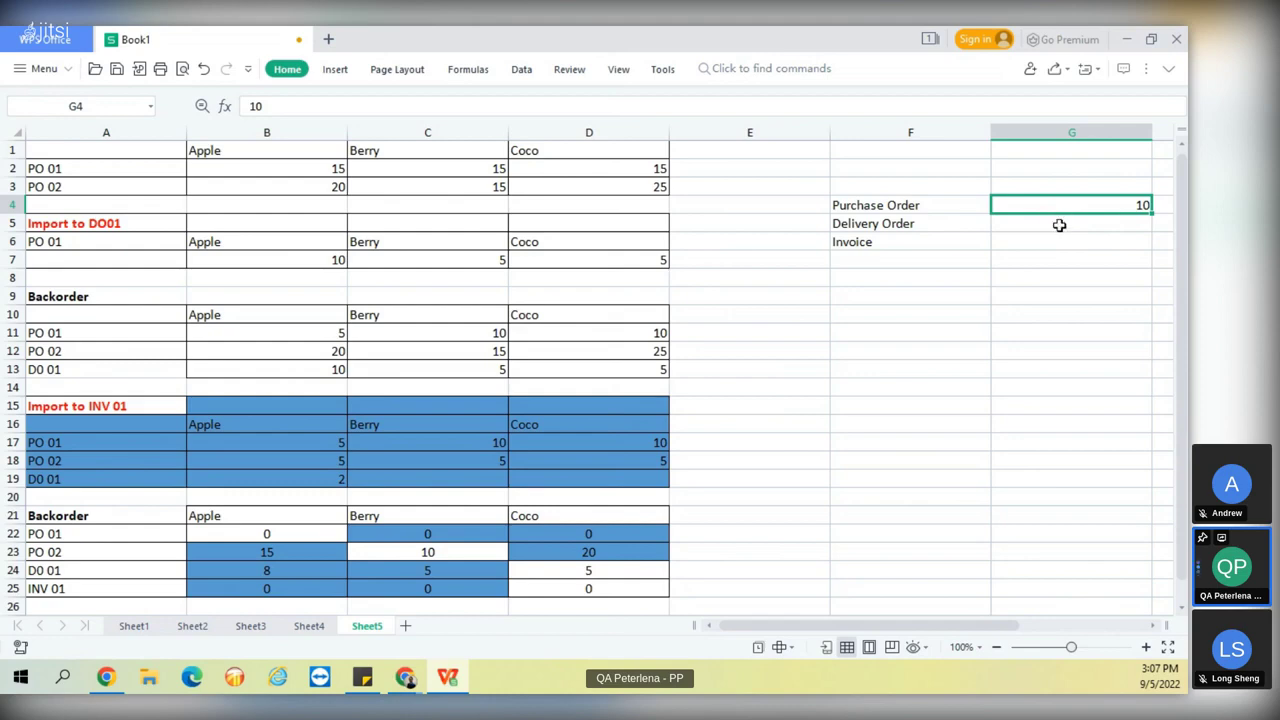
click(933, 222)
click(1013, 220)
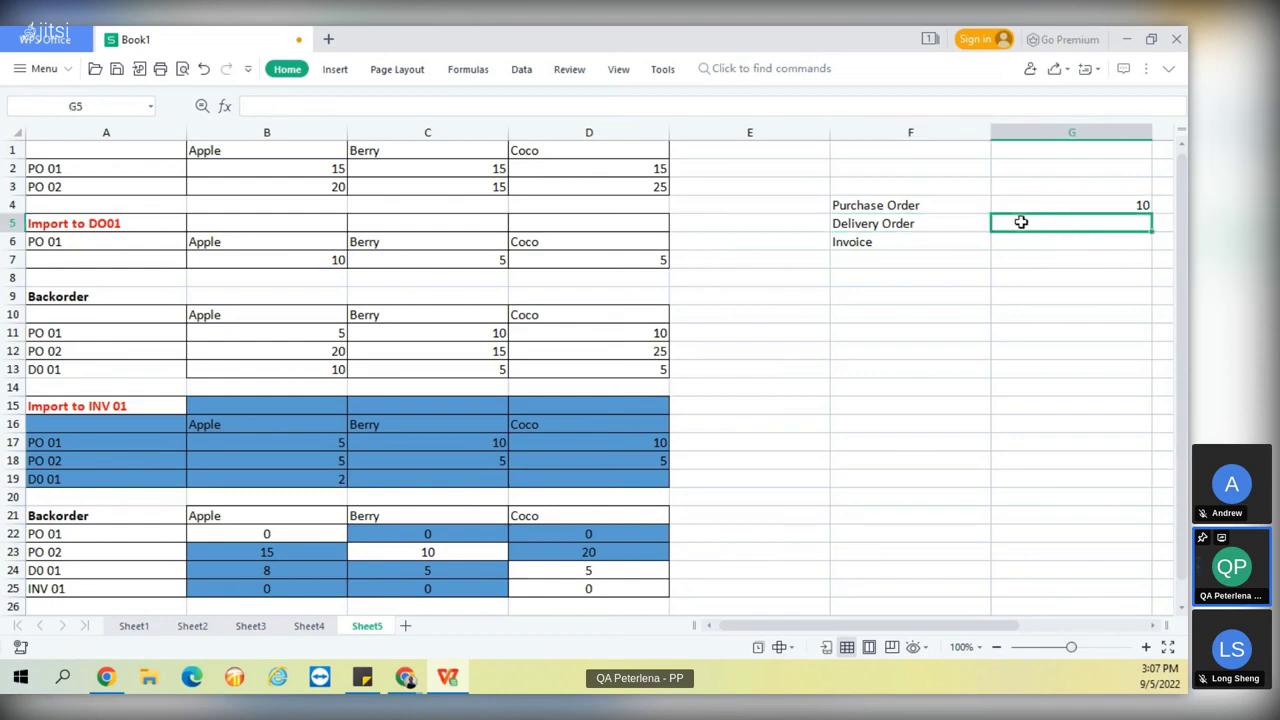
double_click(1021, 222)
text(impor)
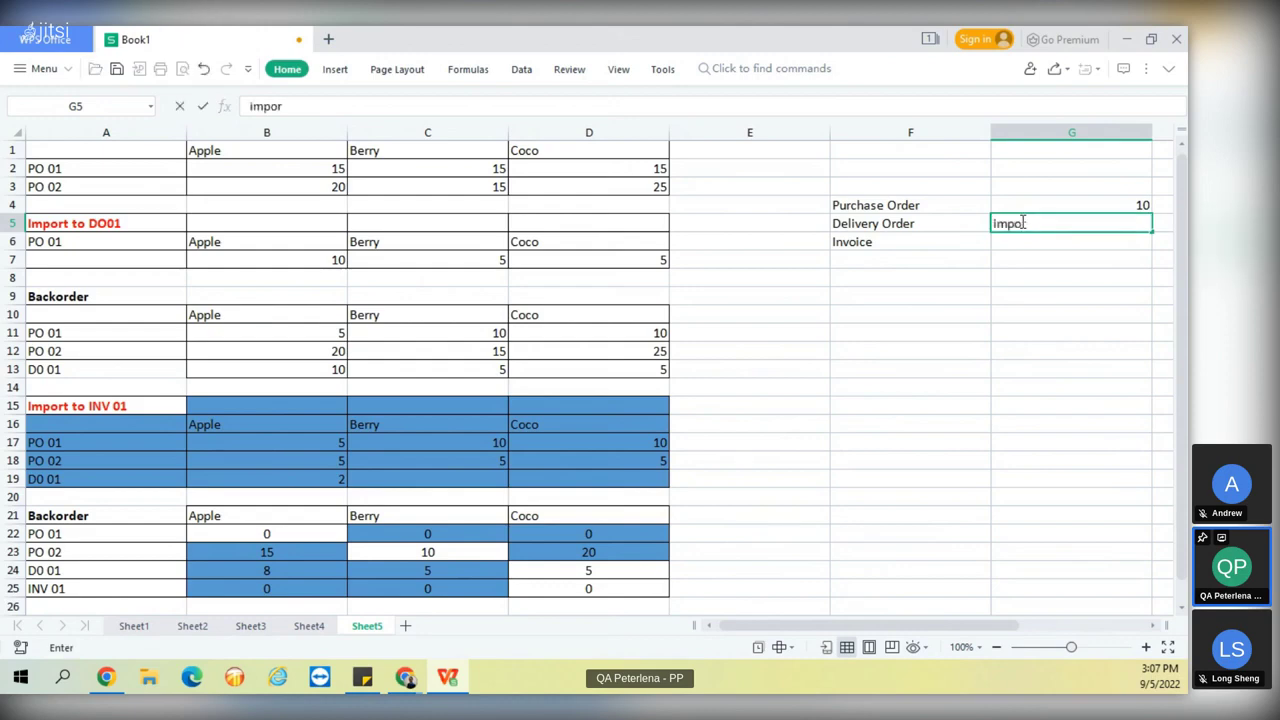
text(t 10)
key(Return)
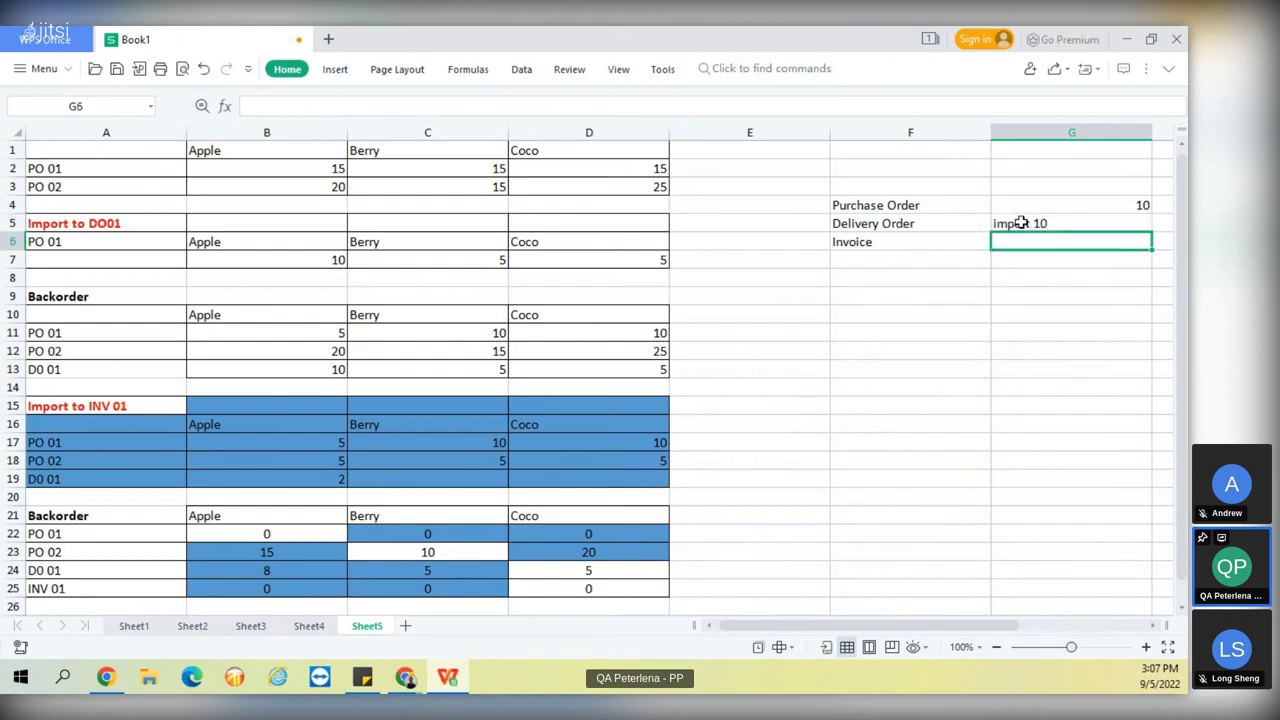
Change the Delivery Order entry in G5 to "import 5".
click(1077, 206)
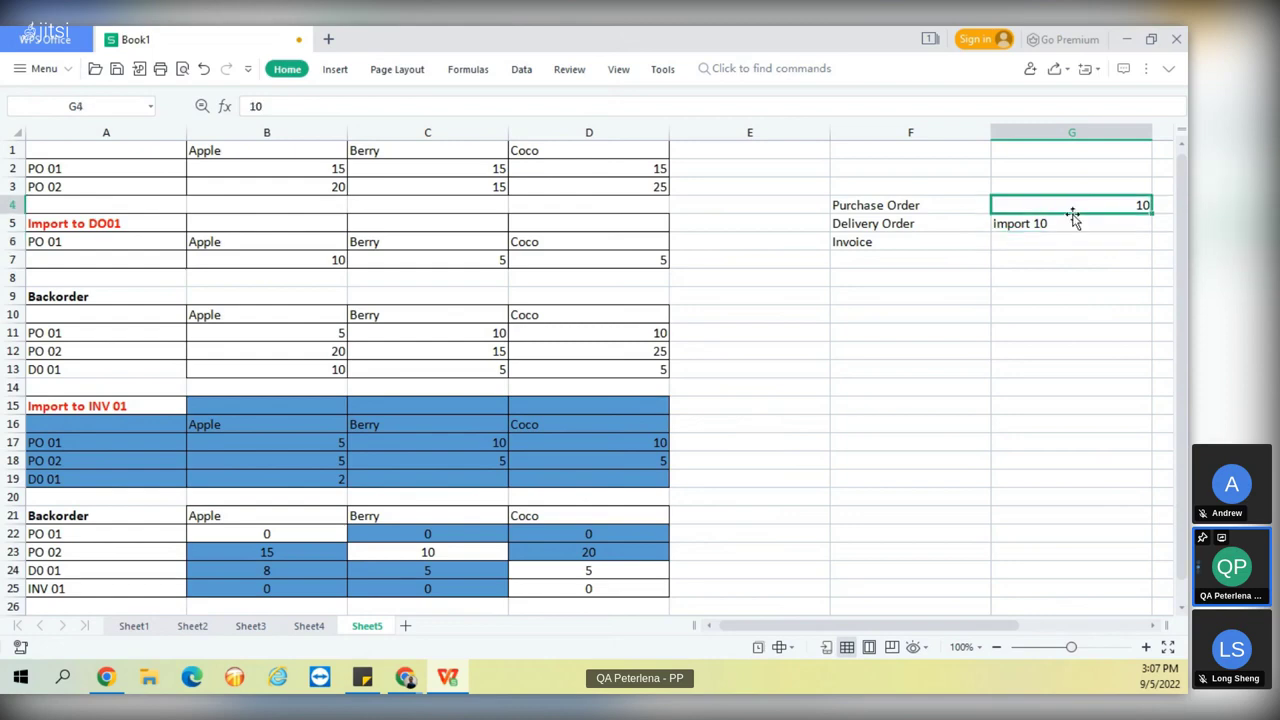
double_click(1057, 221)
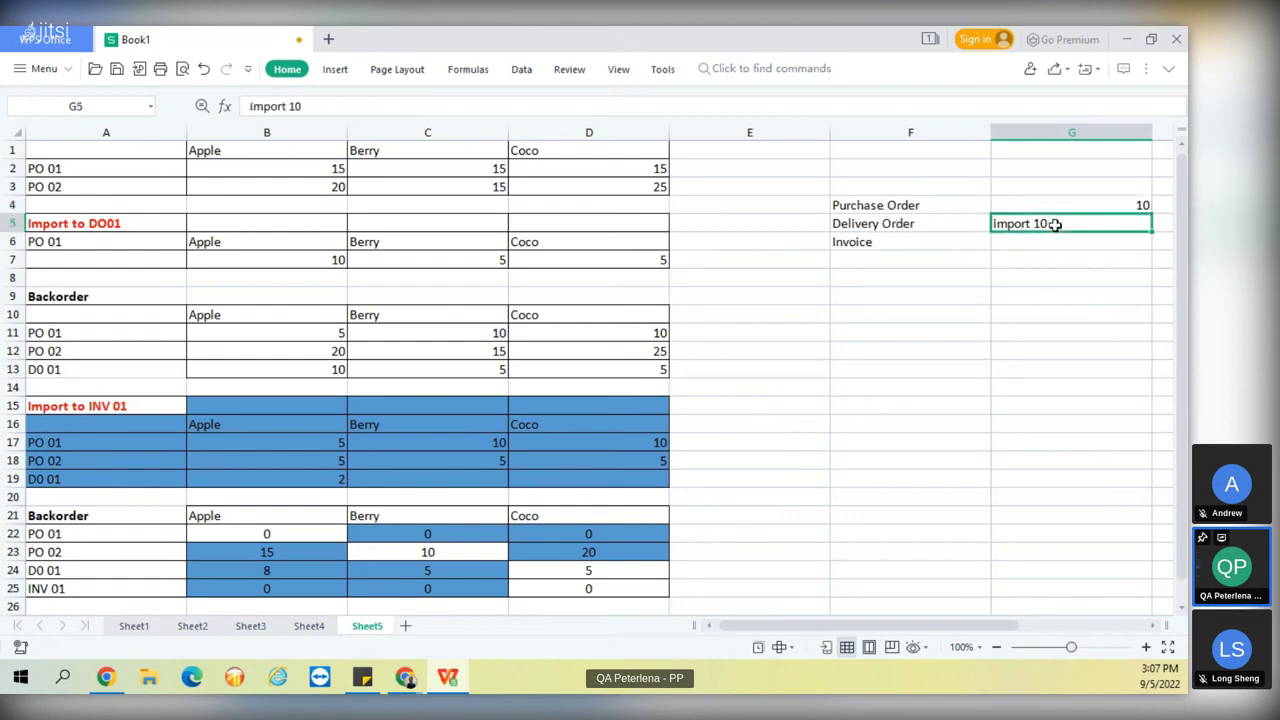
key(BackSpace)
key(BackSpace)
text(5)
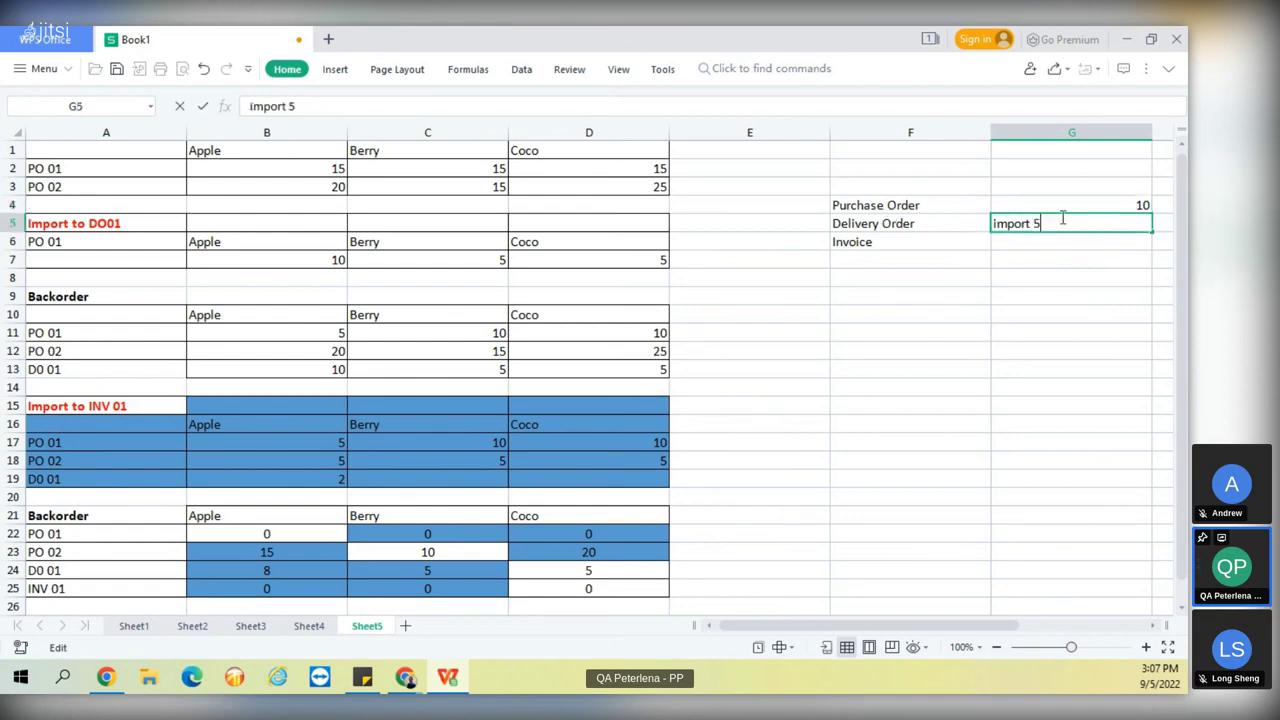
click(1069, 264)
click(1066, 211)
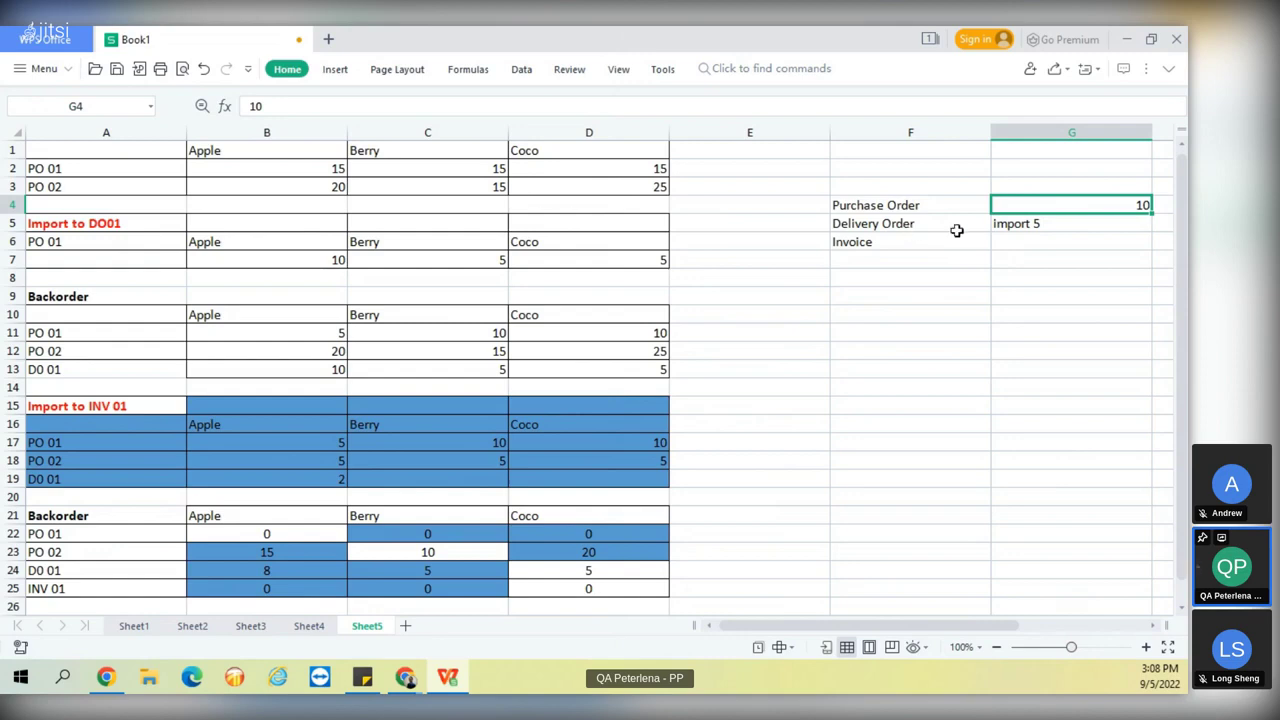
Enter "Import DO 3" in G6 for Invoice.
click(866, 242)
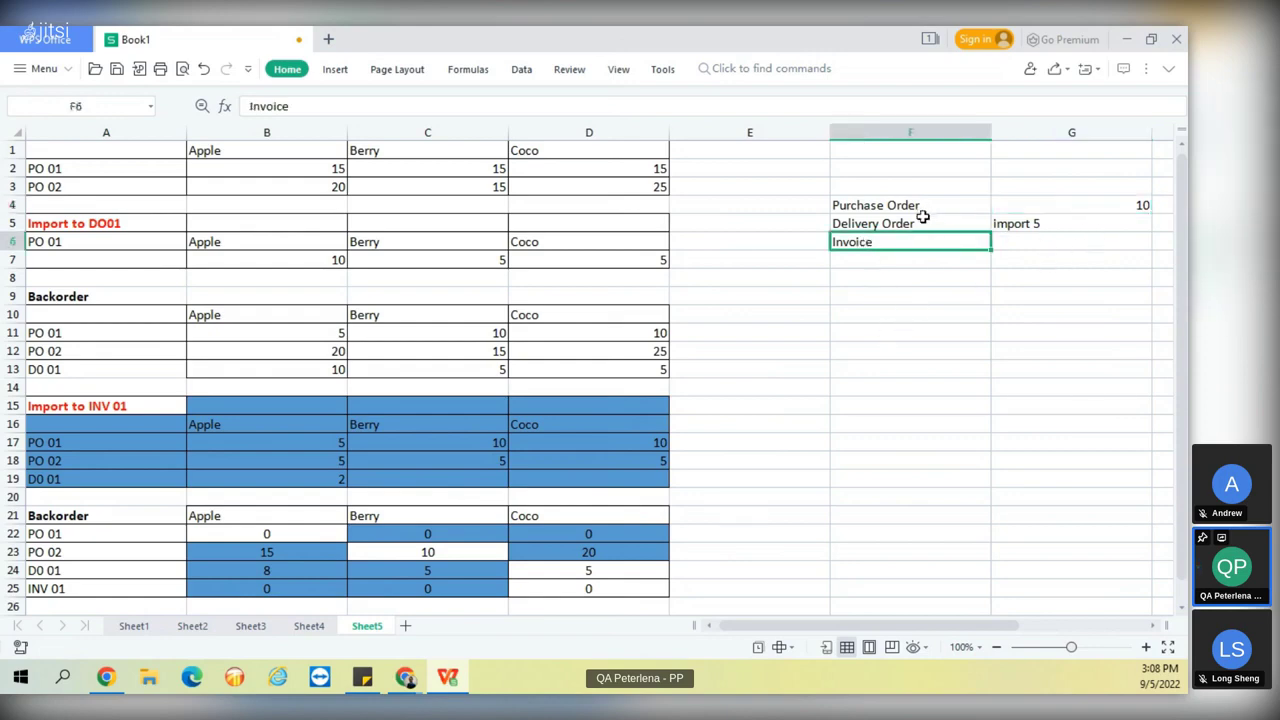
click(930, 223)
click(1026, 238)
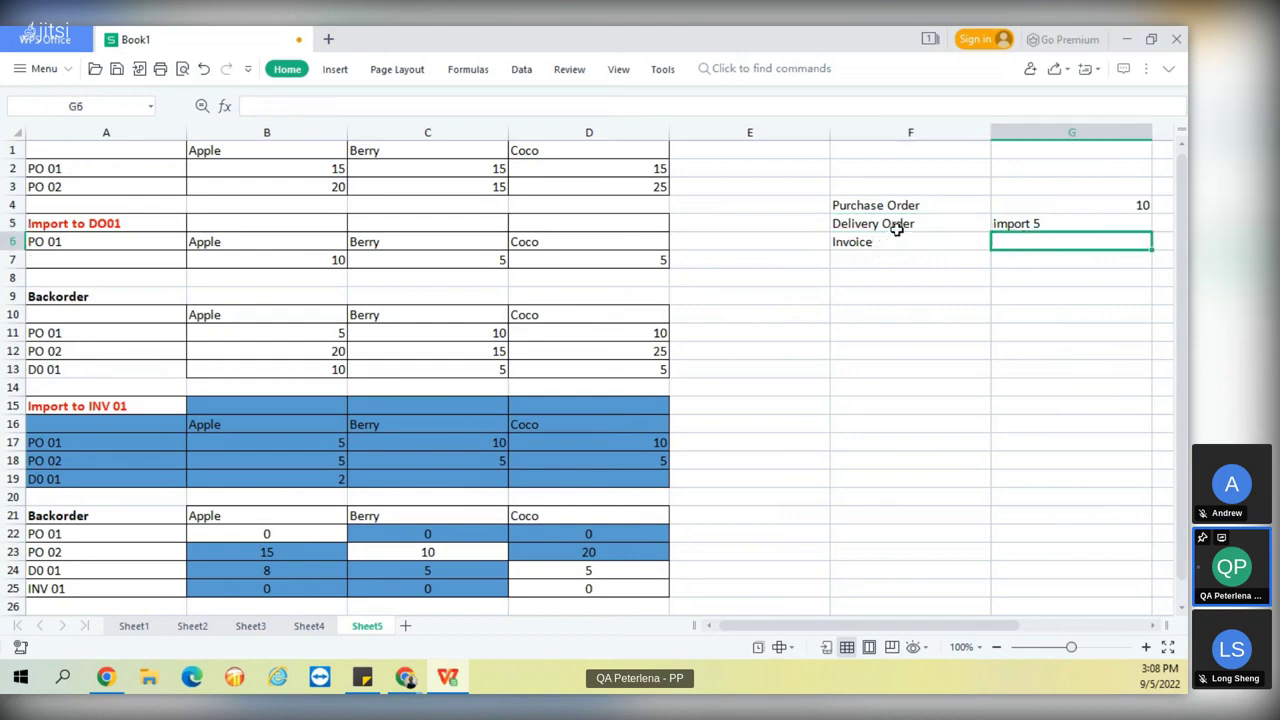
text(Import Do)
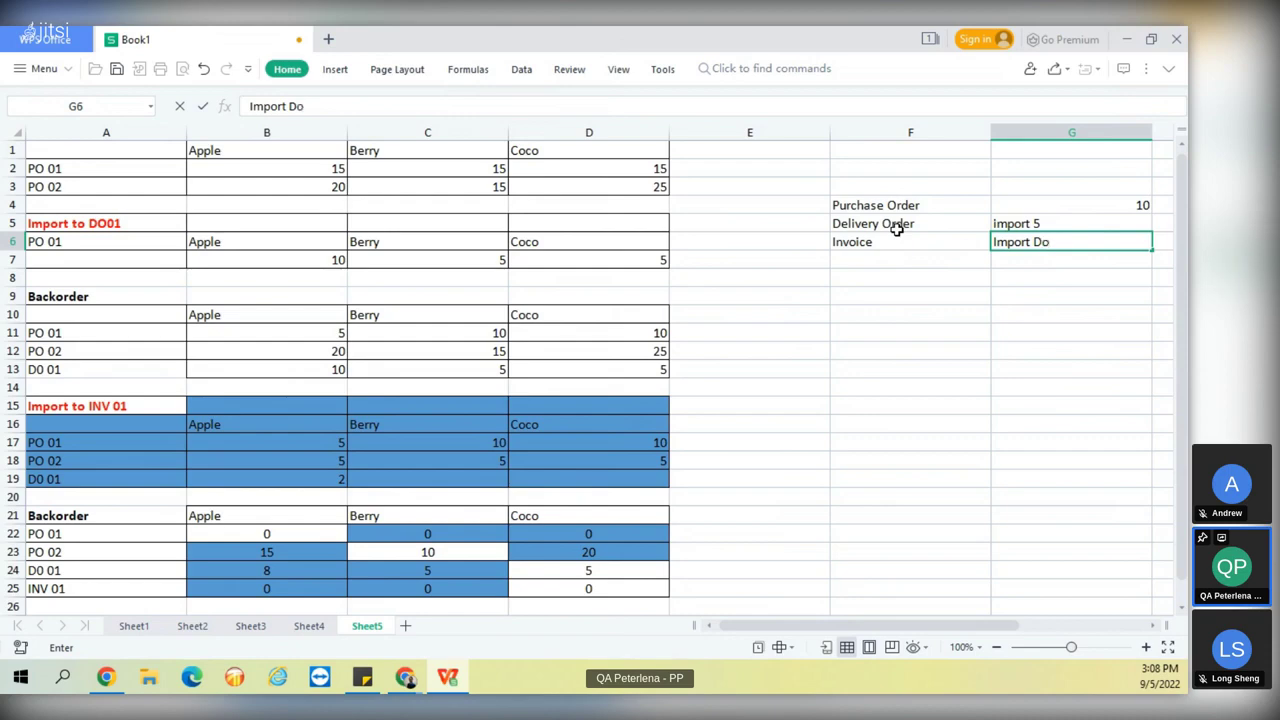
key(BackSpace)
text(O 3)
key(Return)
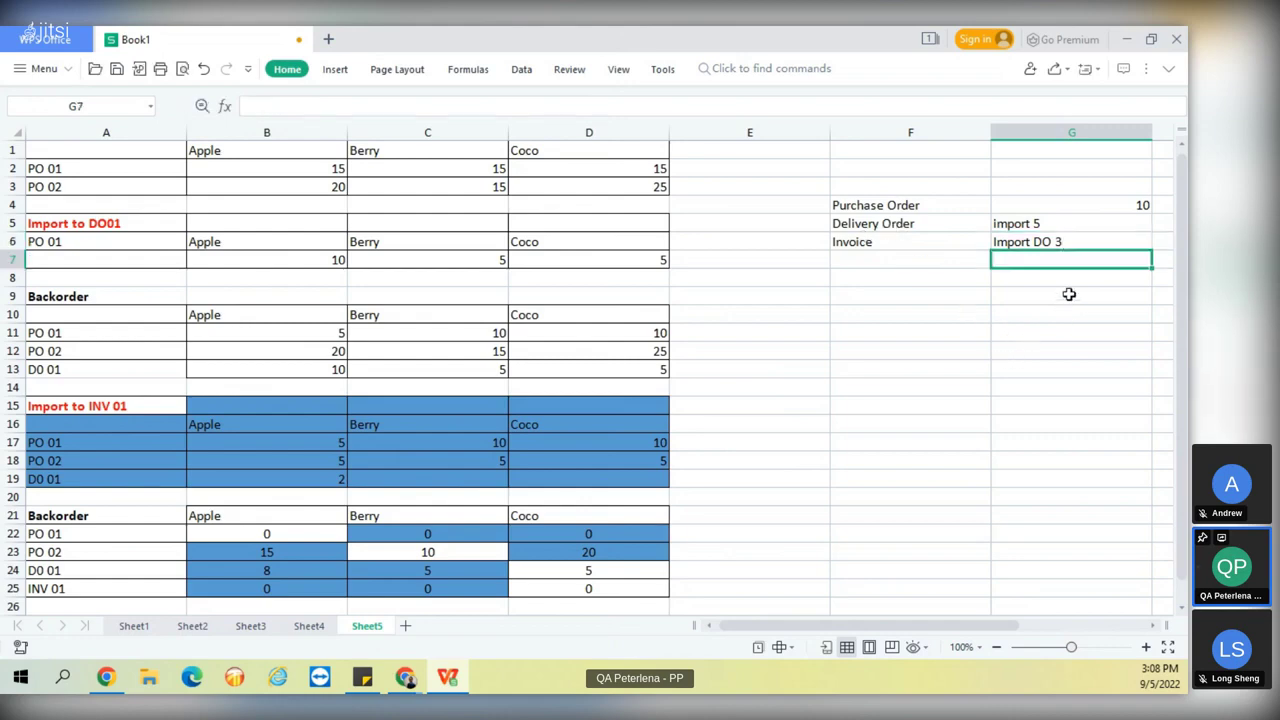
click(893, 221)
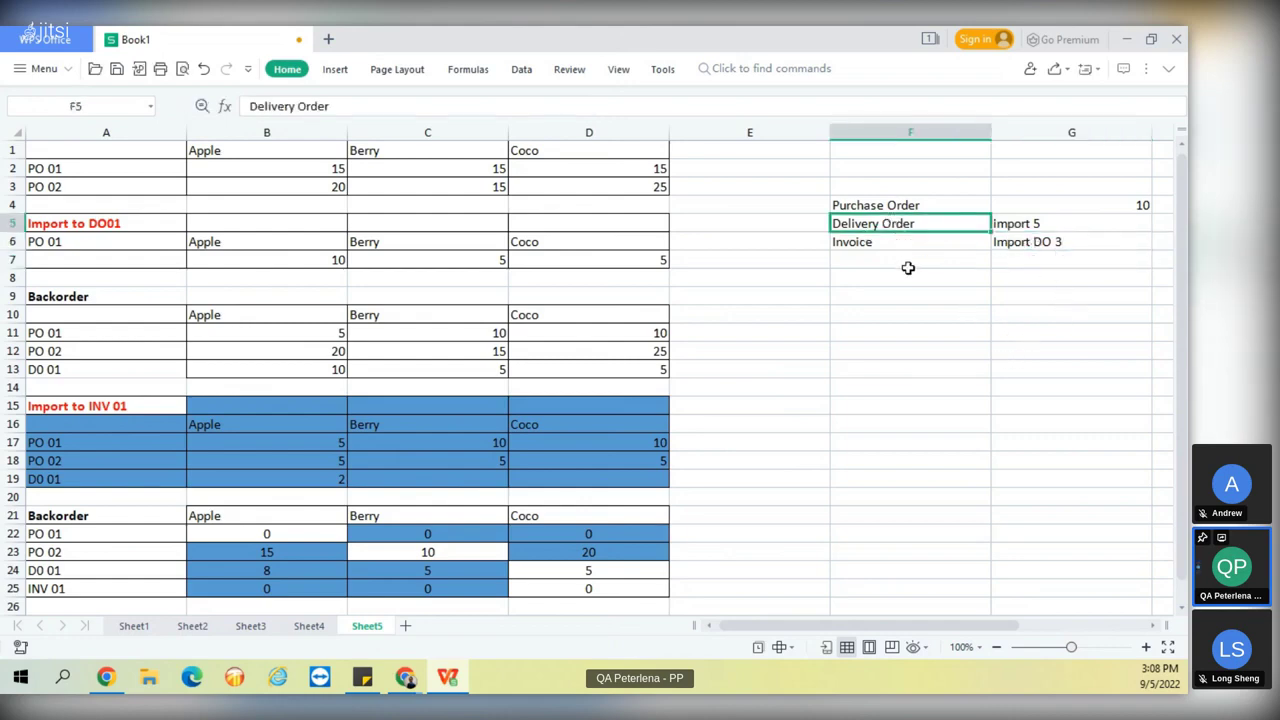
Change the Delivery Order entry in G5 to "import for PO 4 -".
click(1056, 224)
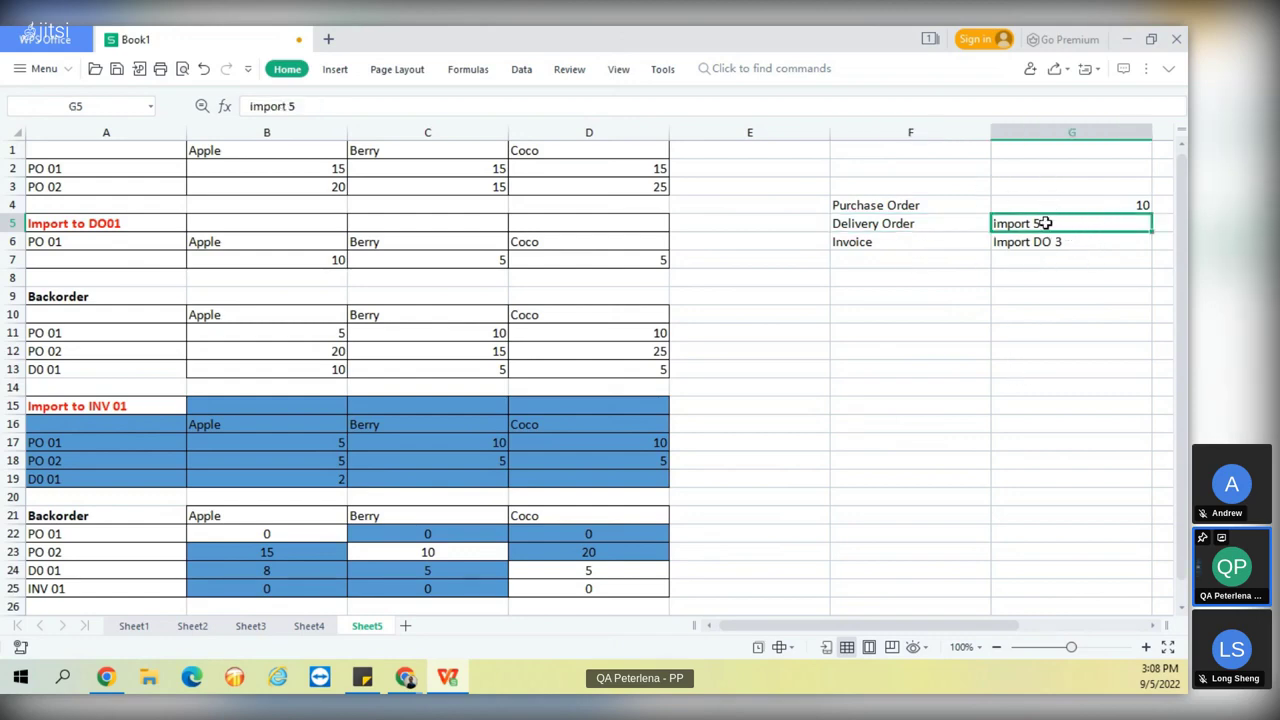
double_click(1045, 224)
key(BackSpace)
text(for PO)
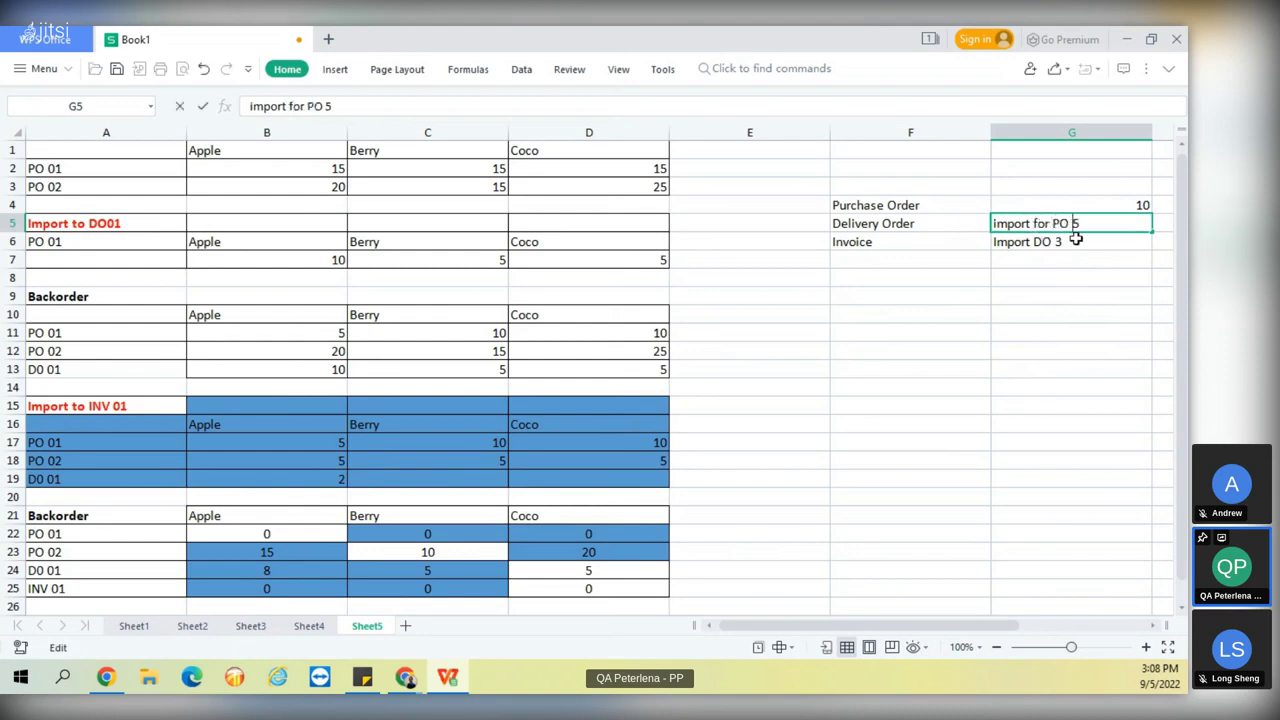
key(BackSpace)
text(4 -)
Extend the Purchase Order entry in G4 to "10 ( Backorder 6 )".
double_click(1050, 203)
text(()
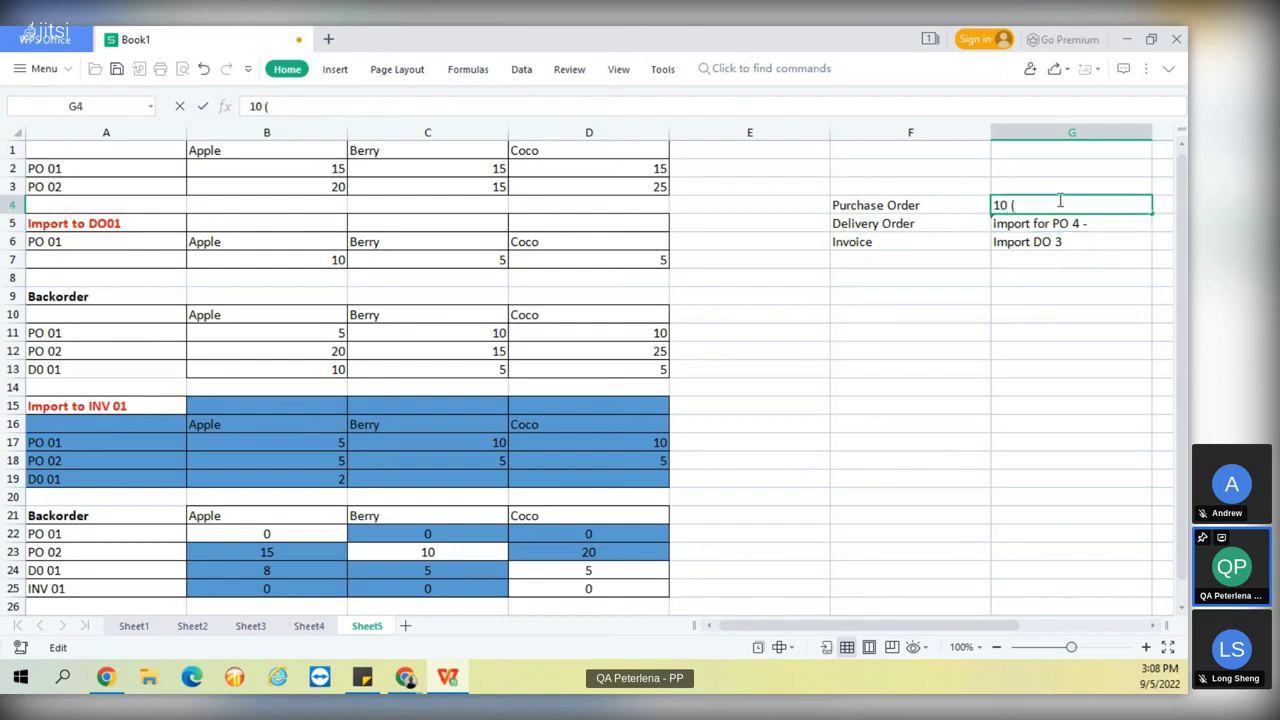
text( Backorder 6))
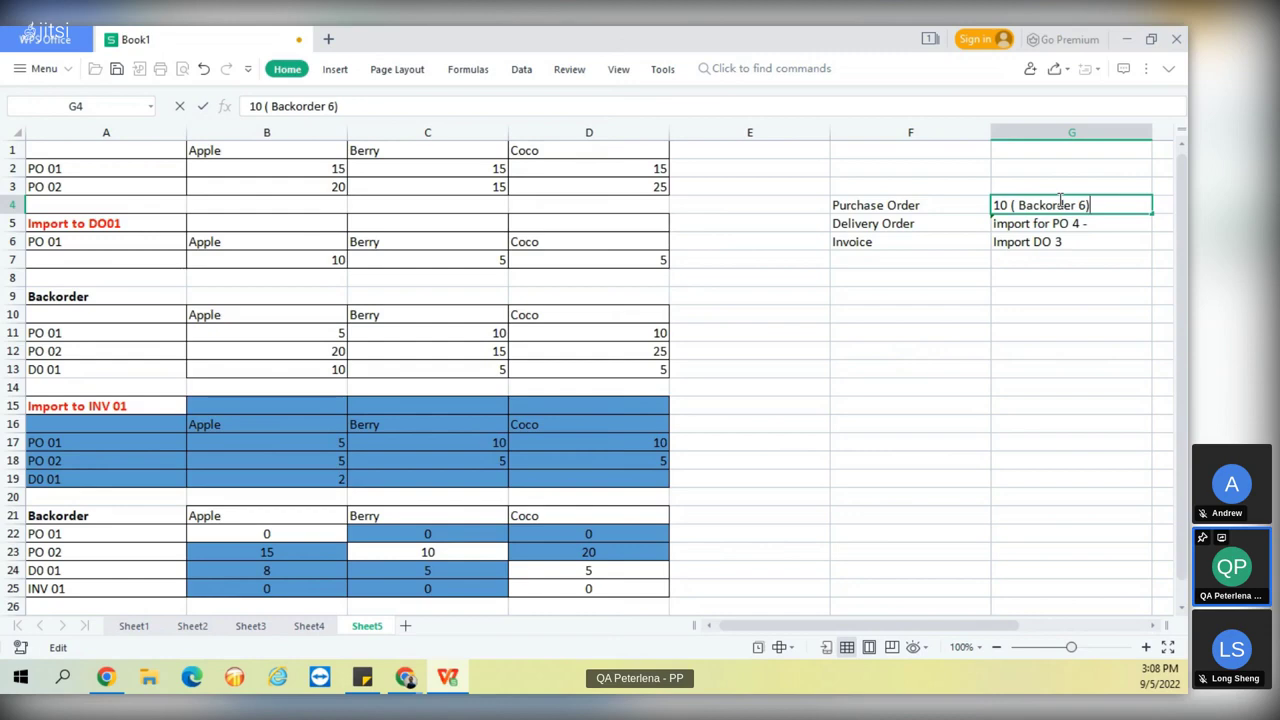
click(1086, 205)
click(1091, 289)
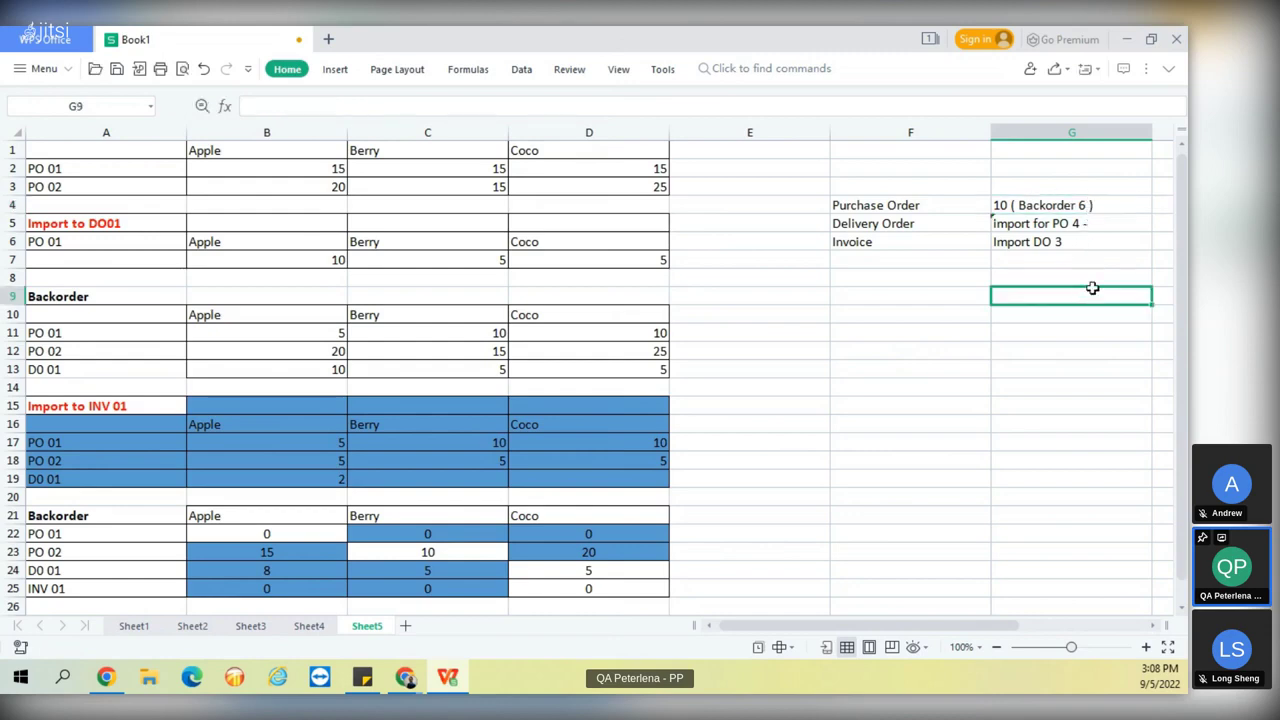
Replace the trailing dash of the Delivery Order entry in G5 with "( Backorder )".
click(1065, 225)
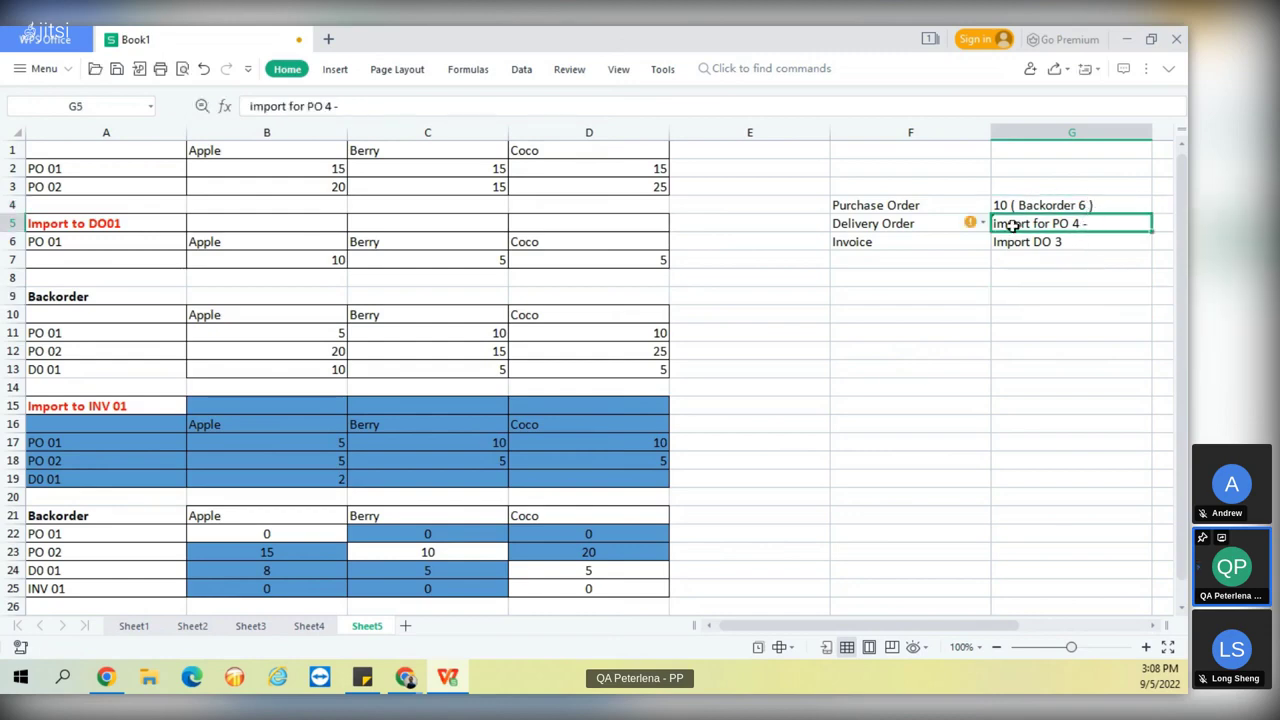
double_click(1094, 222)
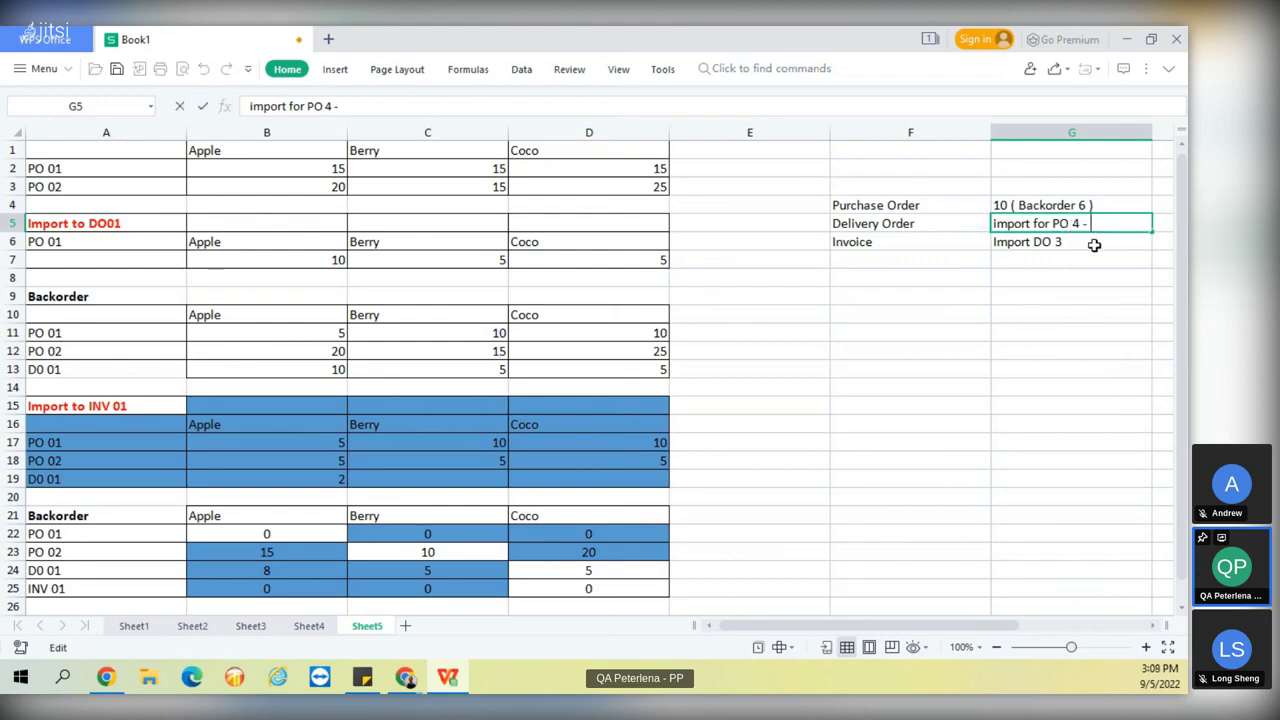
key(BackSpace)
text(( 4)
key(BackSpace)
text(Backorder)
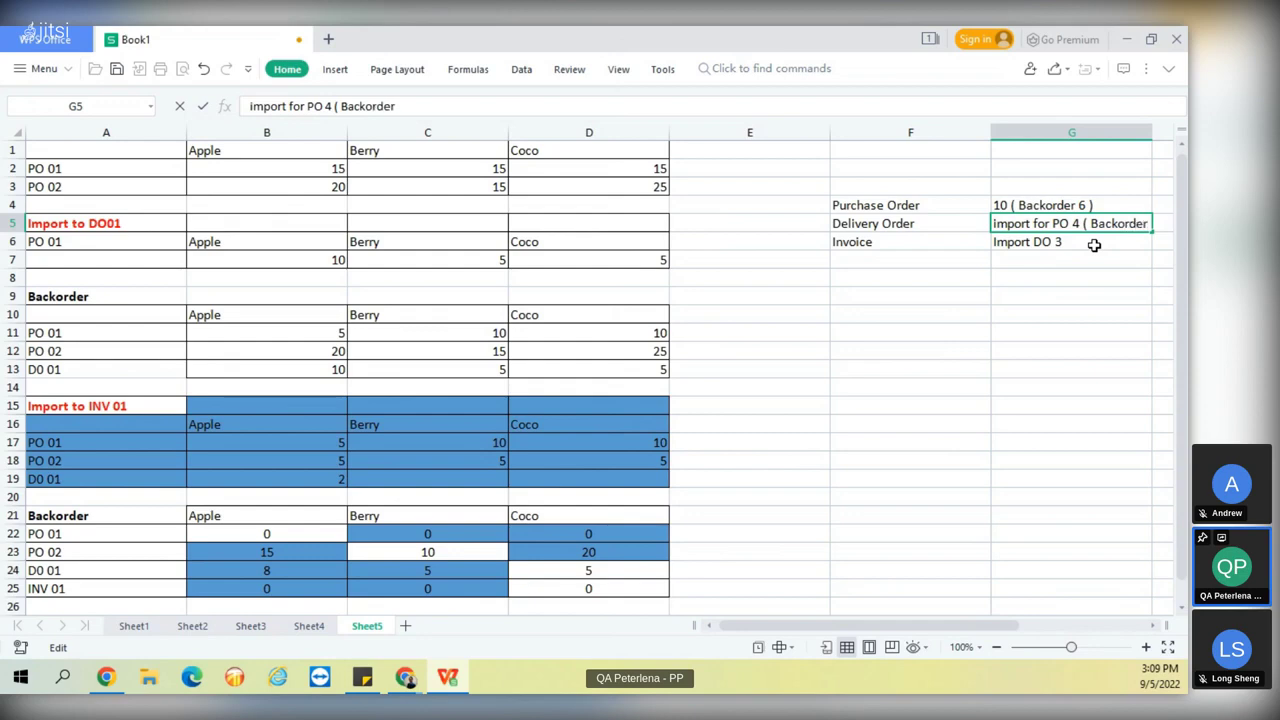
text( ))
click(1080, 280)
Add the backorder quantity 4 inside the parentheses of the Delivery Order entry in G5.
click(1036, 241)
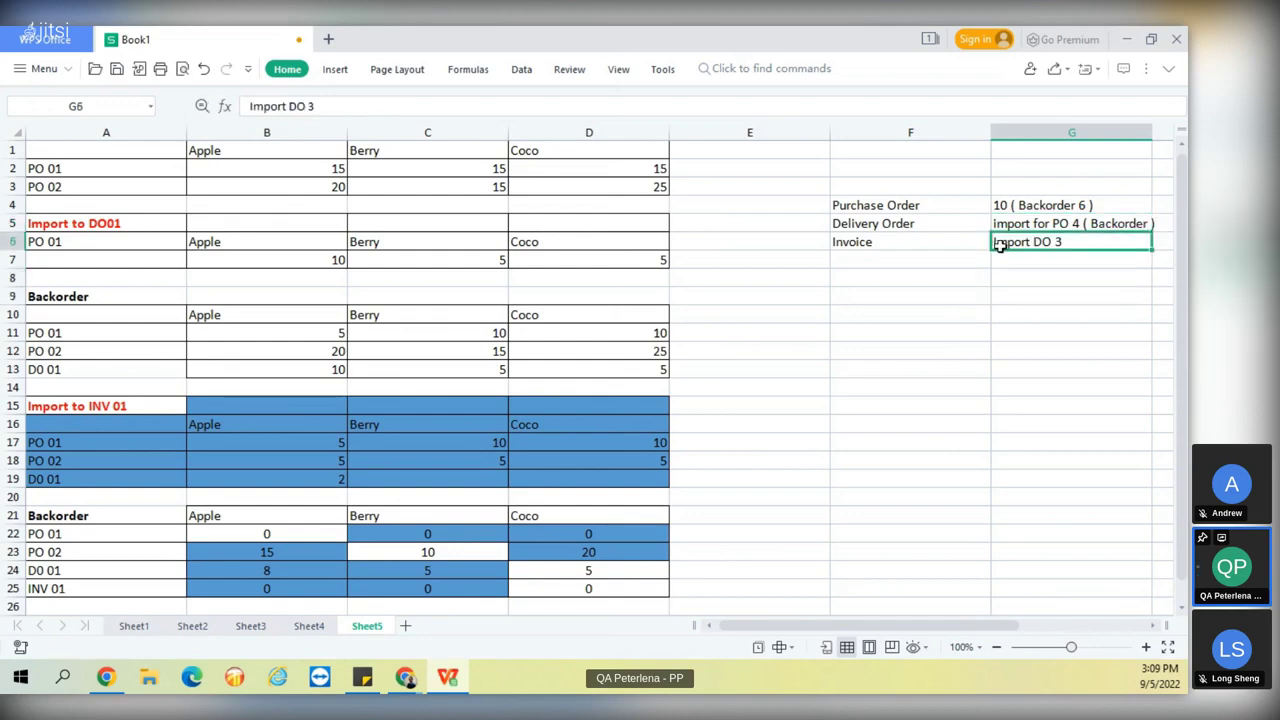
click(940, 220)
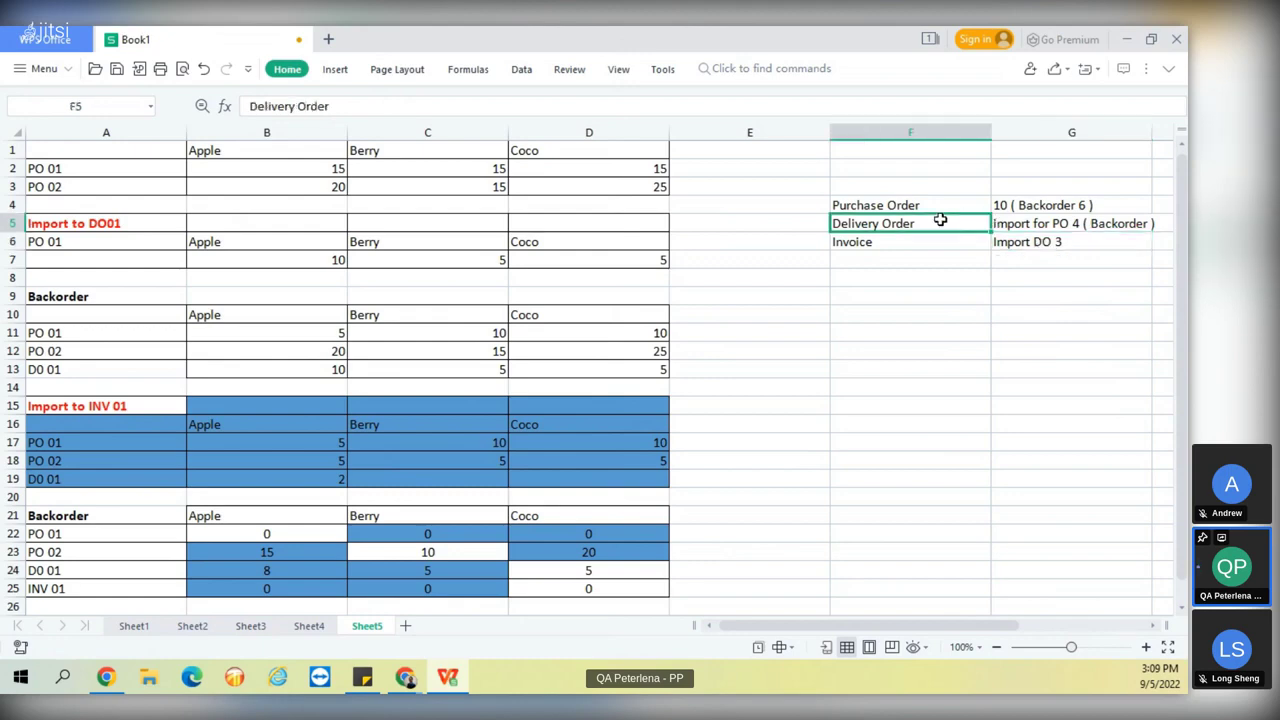
double_click(1115, 225)
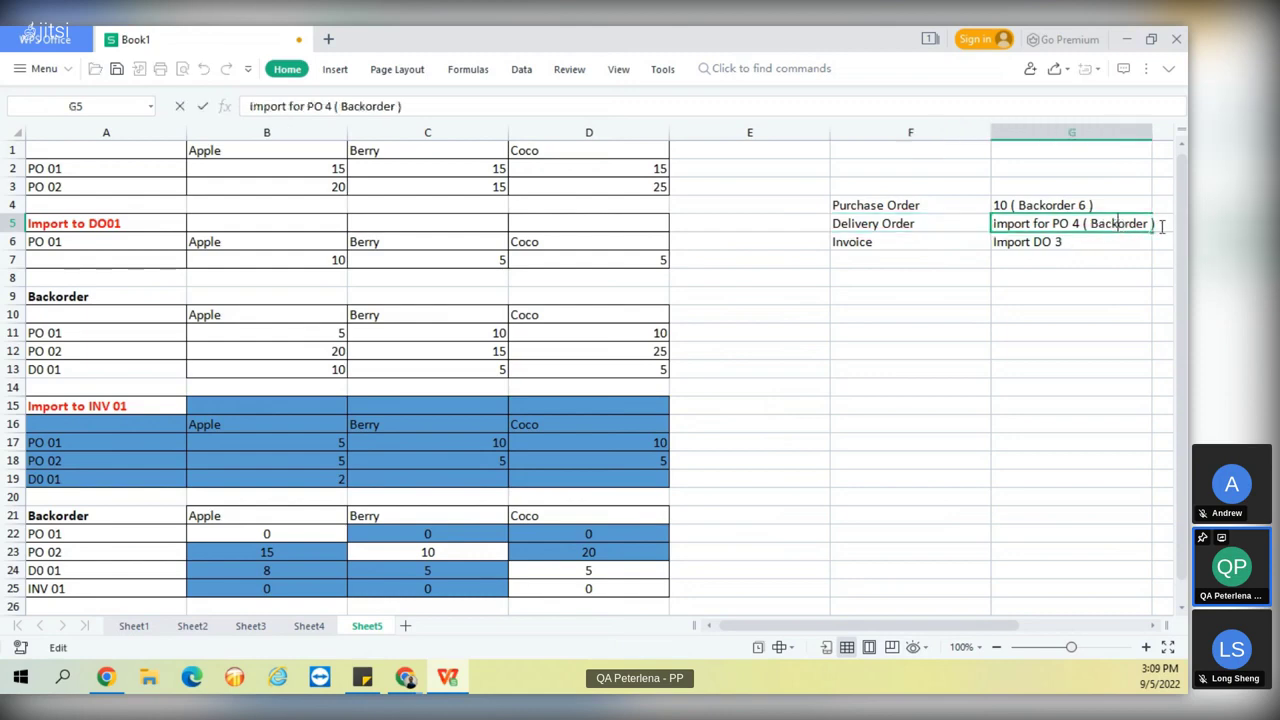
text(4)
click(961, 224)
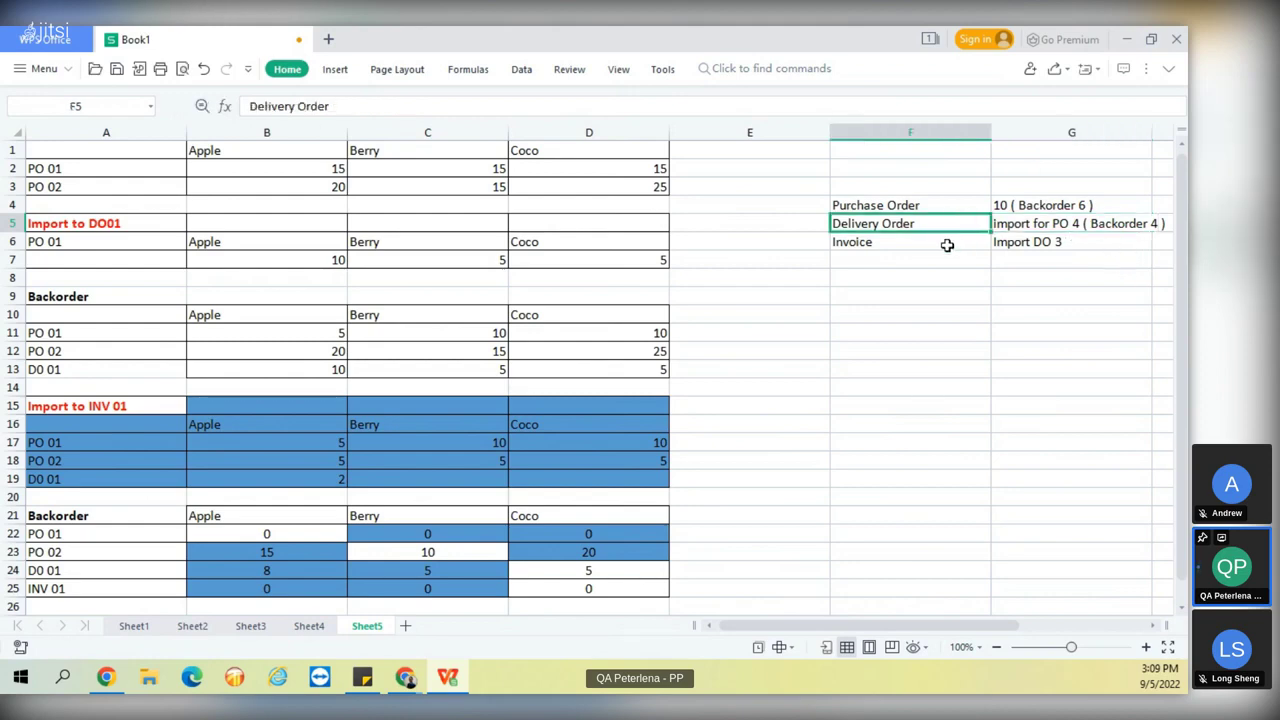
Widen column G to fit the Delivery Order entry and narrow column F.
click(947, 245)
click(1158, 223)
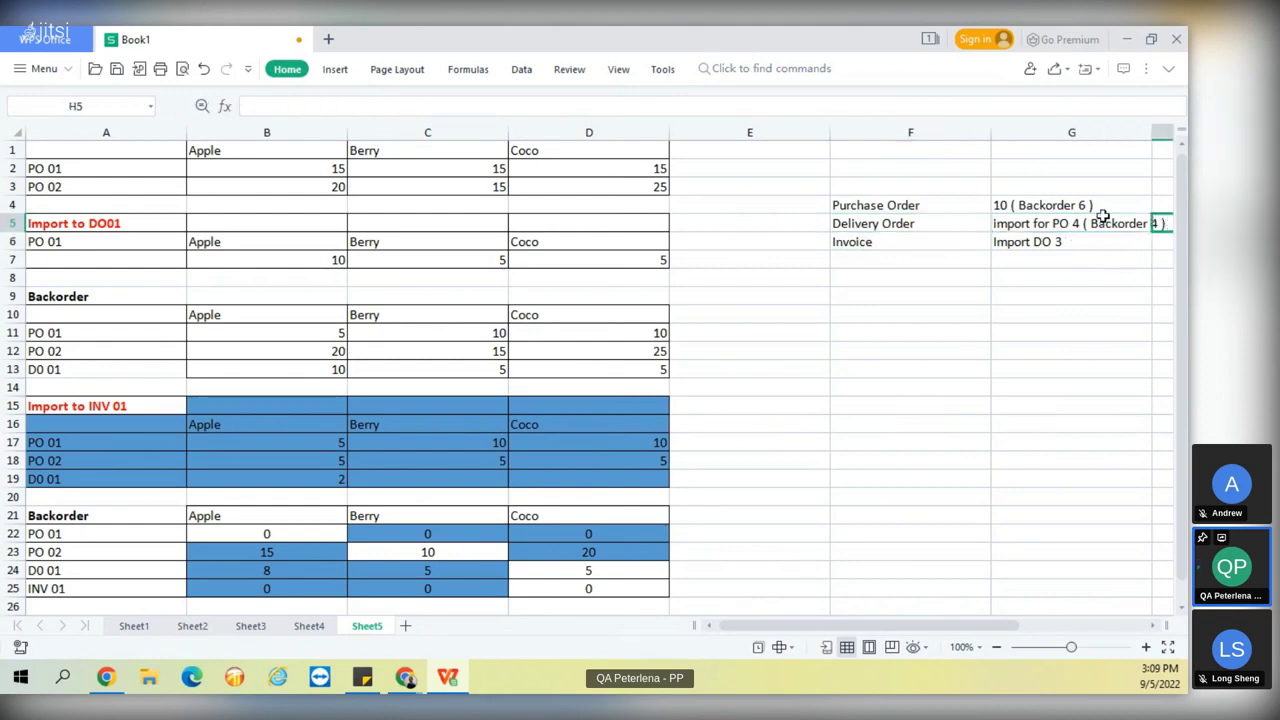
click(1083, 219)
drag(1153, 133, 1172, 132)
drag(991, 131, 946, 131)
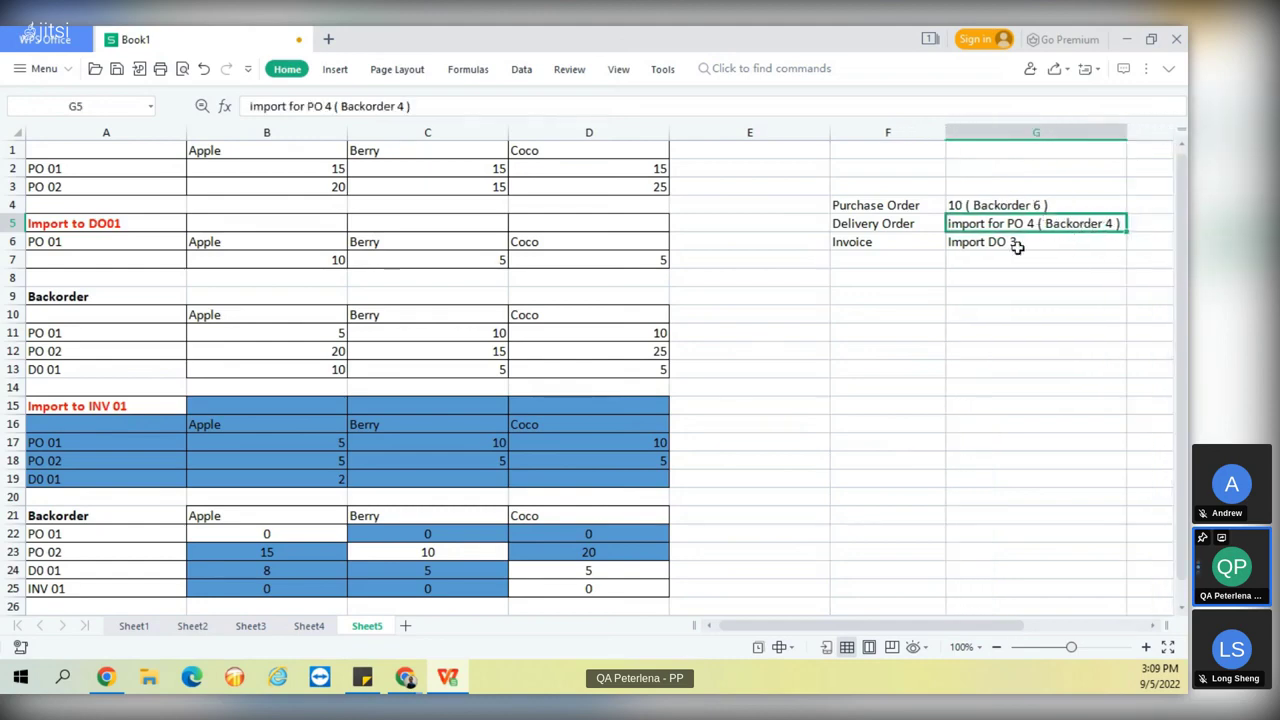
key(Down)
key(Down)
key(Down)
key(Down)
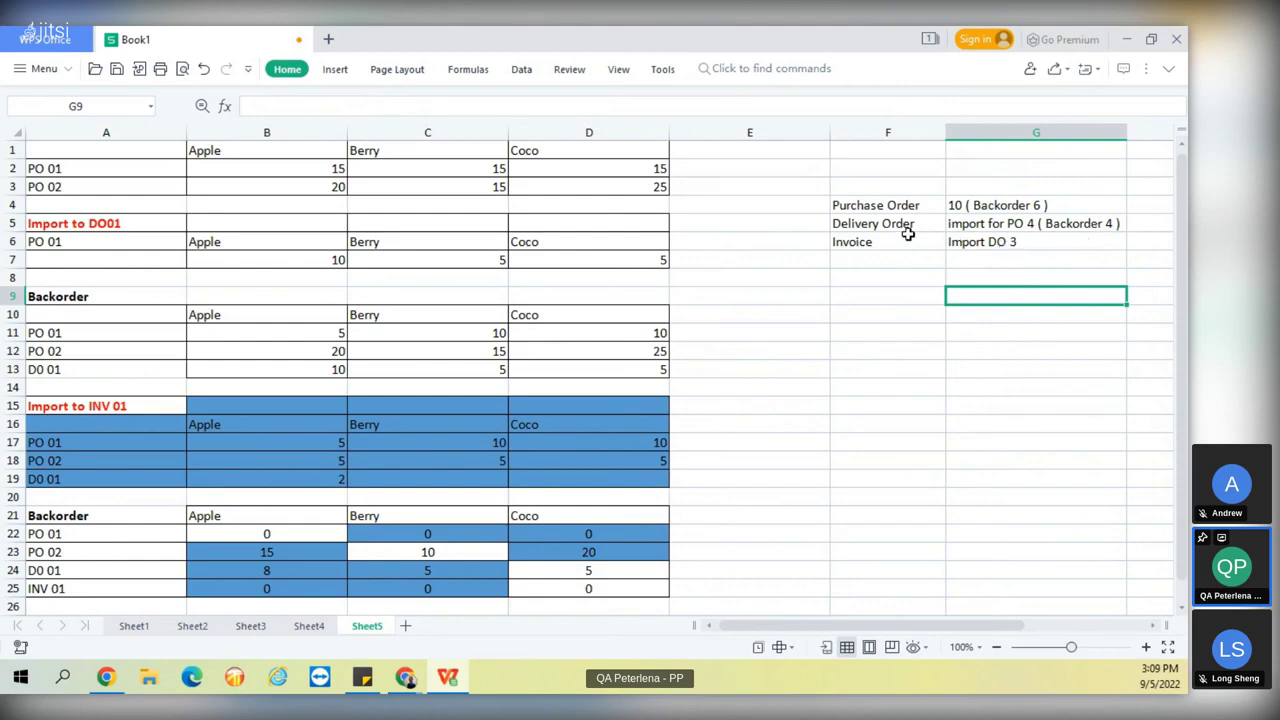
click(972, 241)
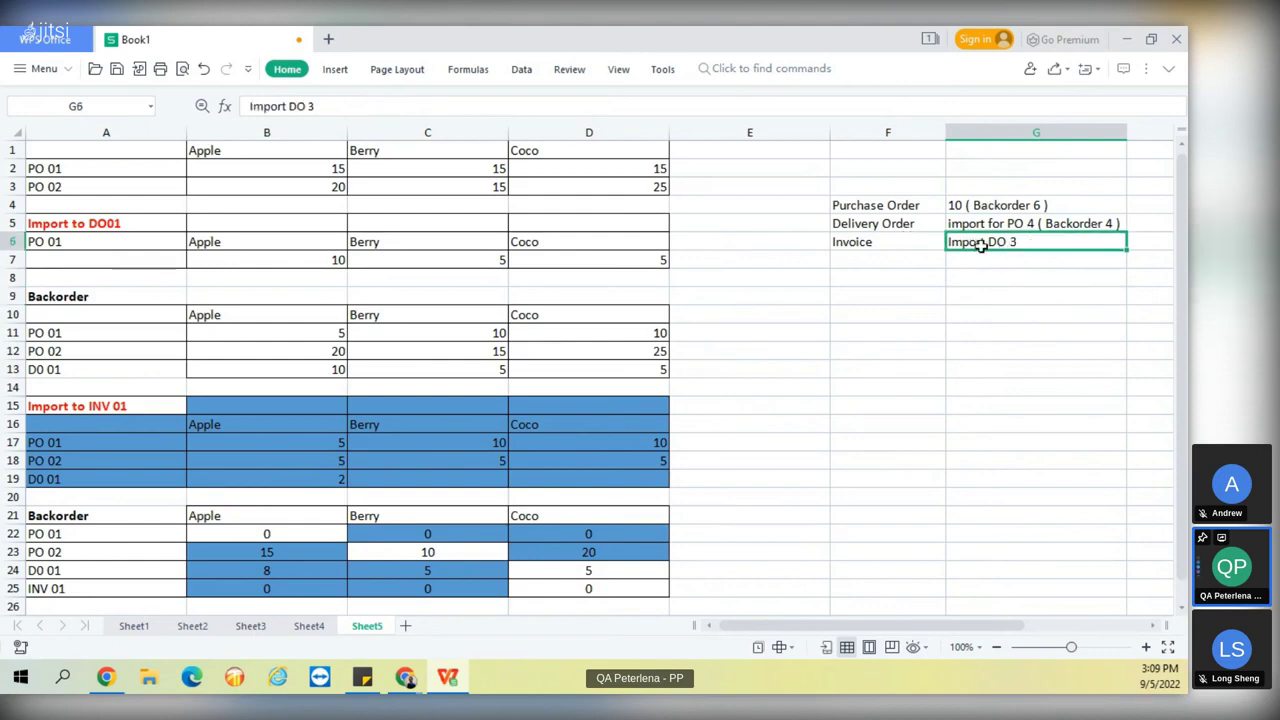
double_click(1015, 242)
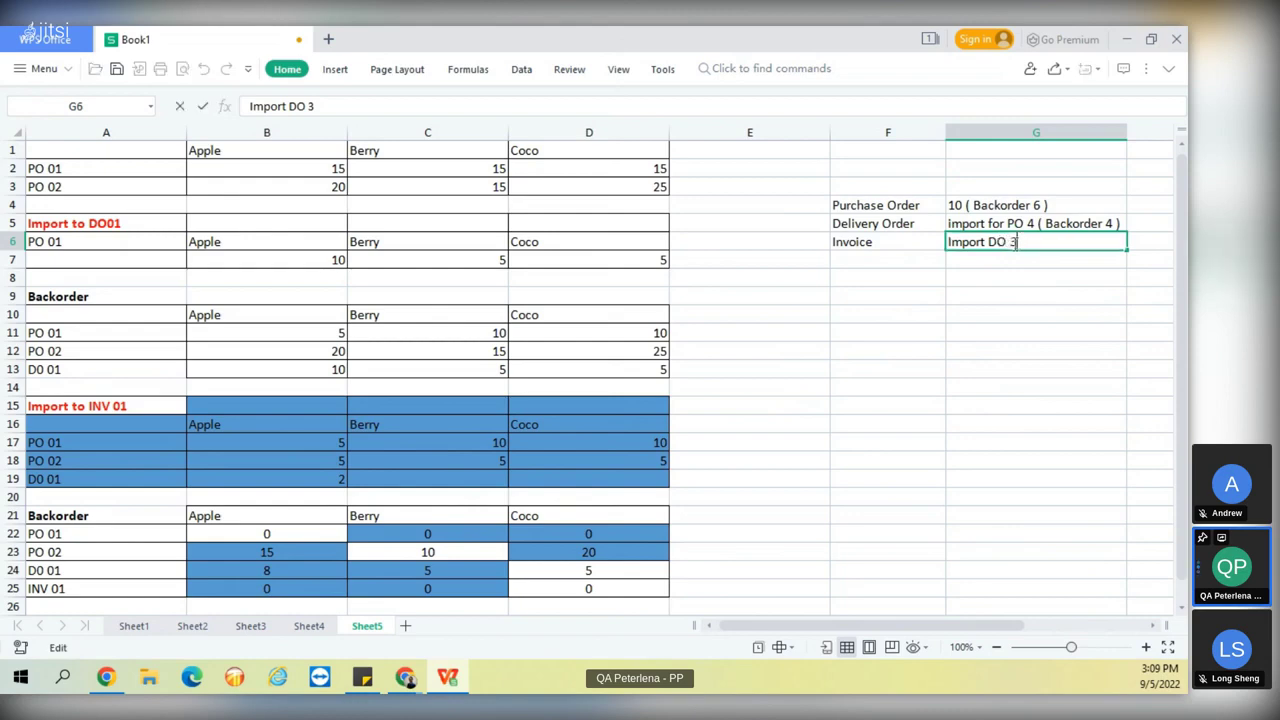
click(1029, 263)
drag(968, 242, 918, 241)
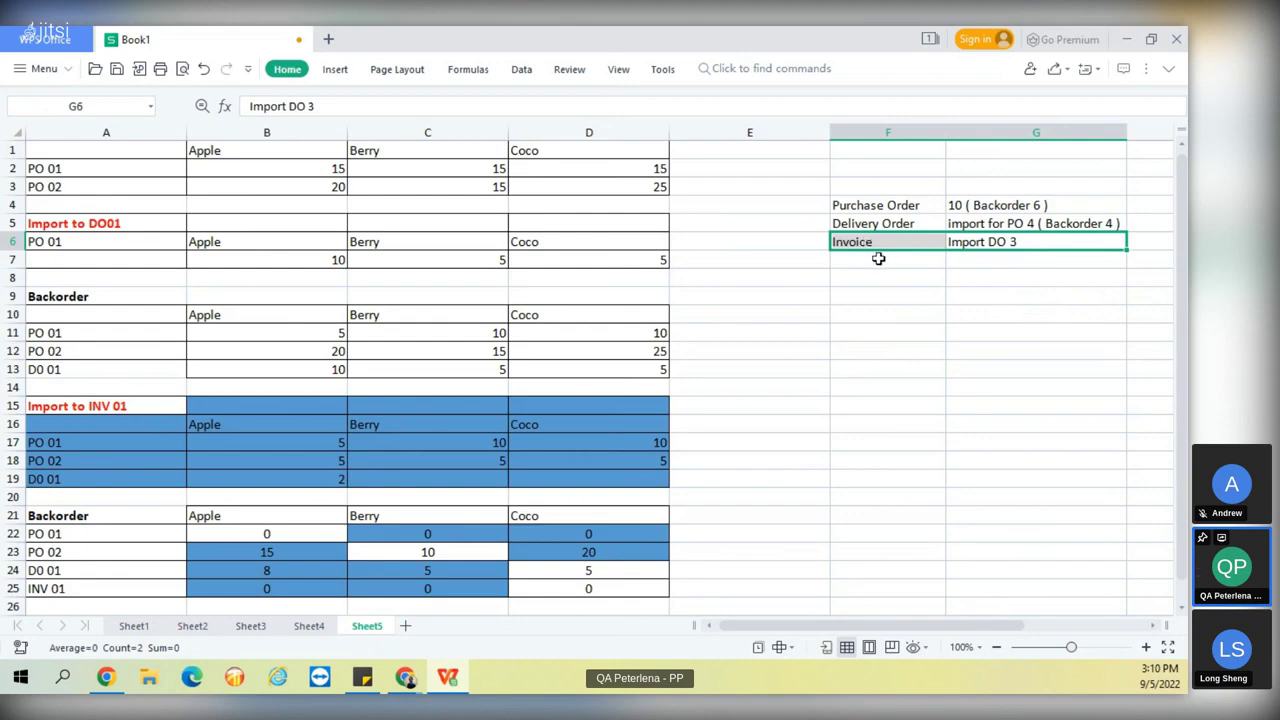
double_click(1027, 241)
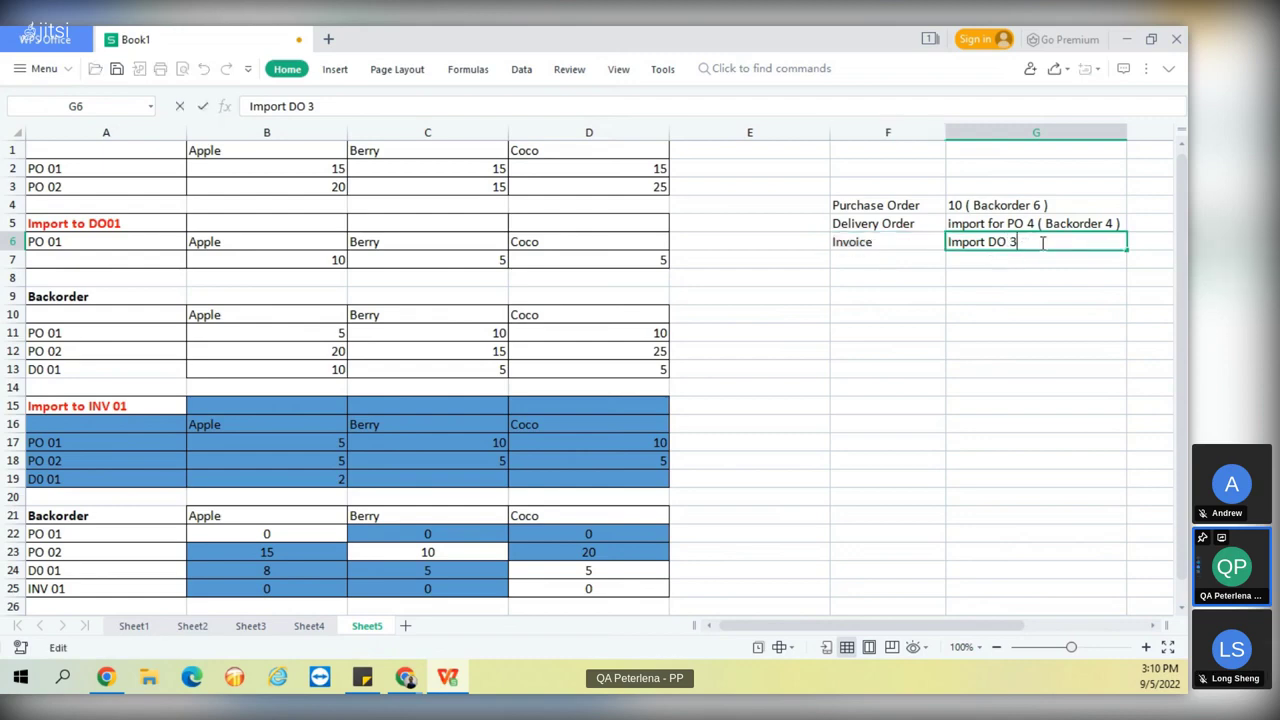
drag(1027, 241, 924, 240)
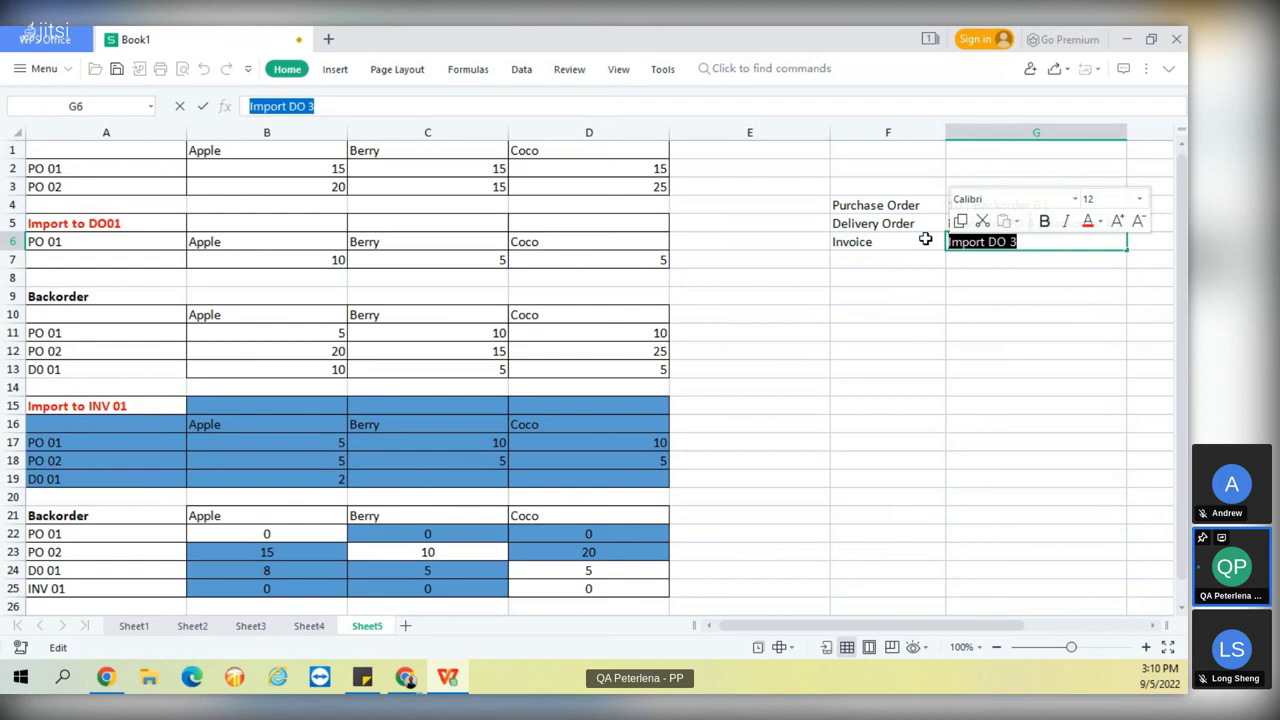
key(Home)
key(Right)
text(9 0)
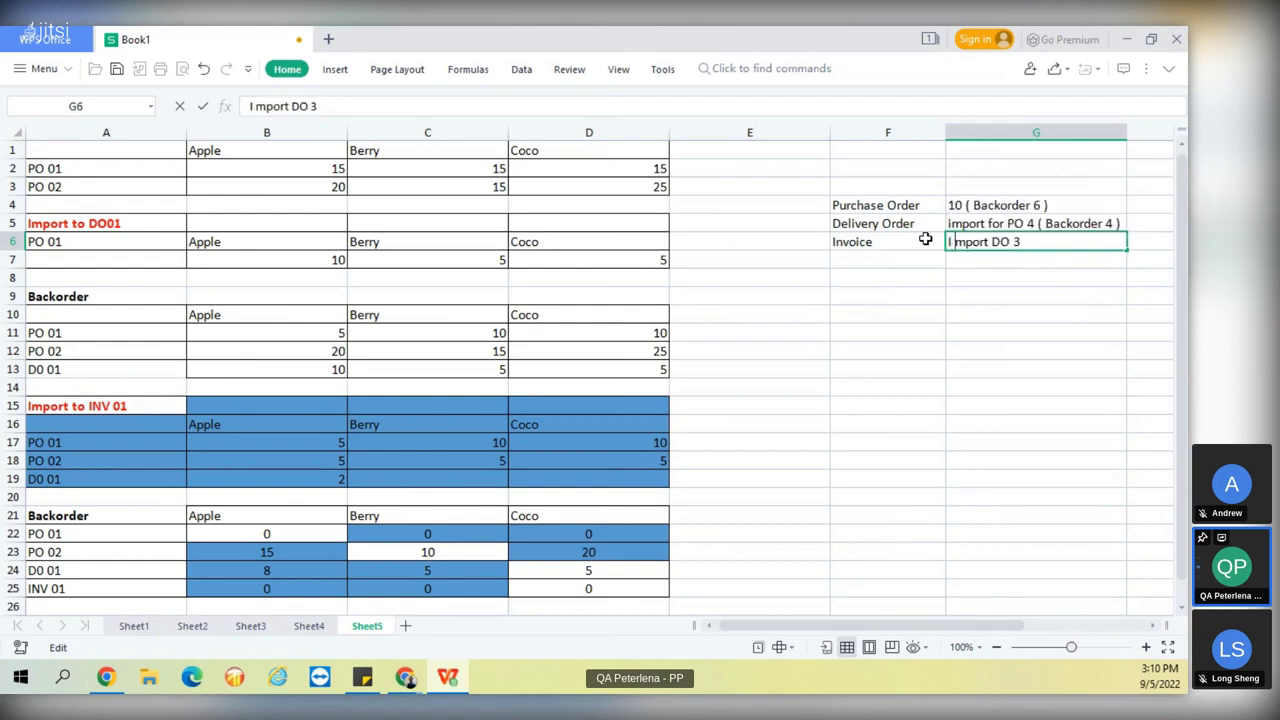
text())
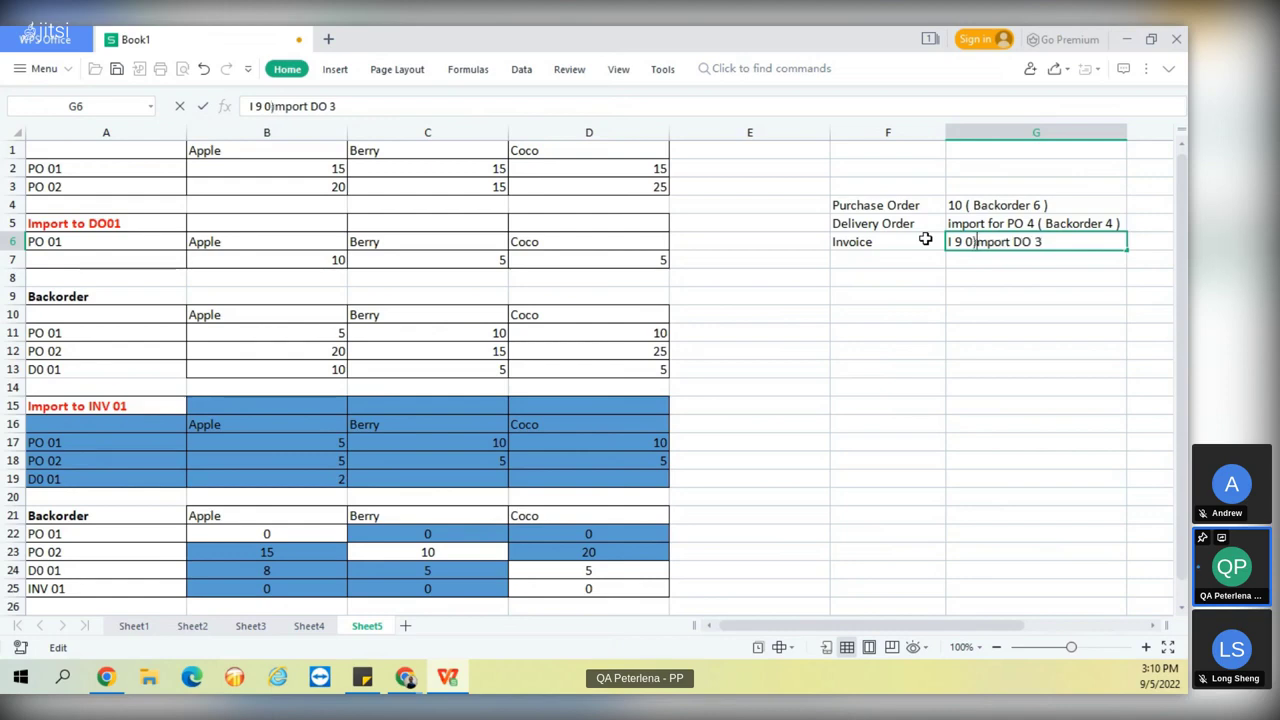
key(BackSpace)
key(BackSpace)
key(BackSpace)
key(BackSpace)
key(BackSpace)
key(BackSpace)
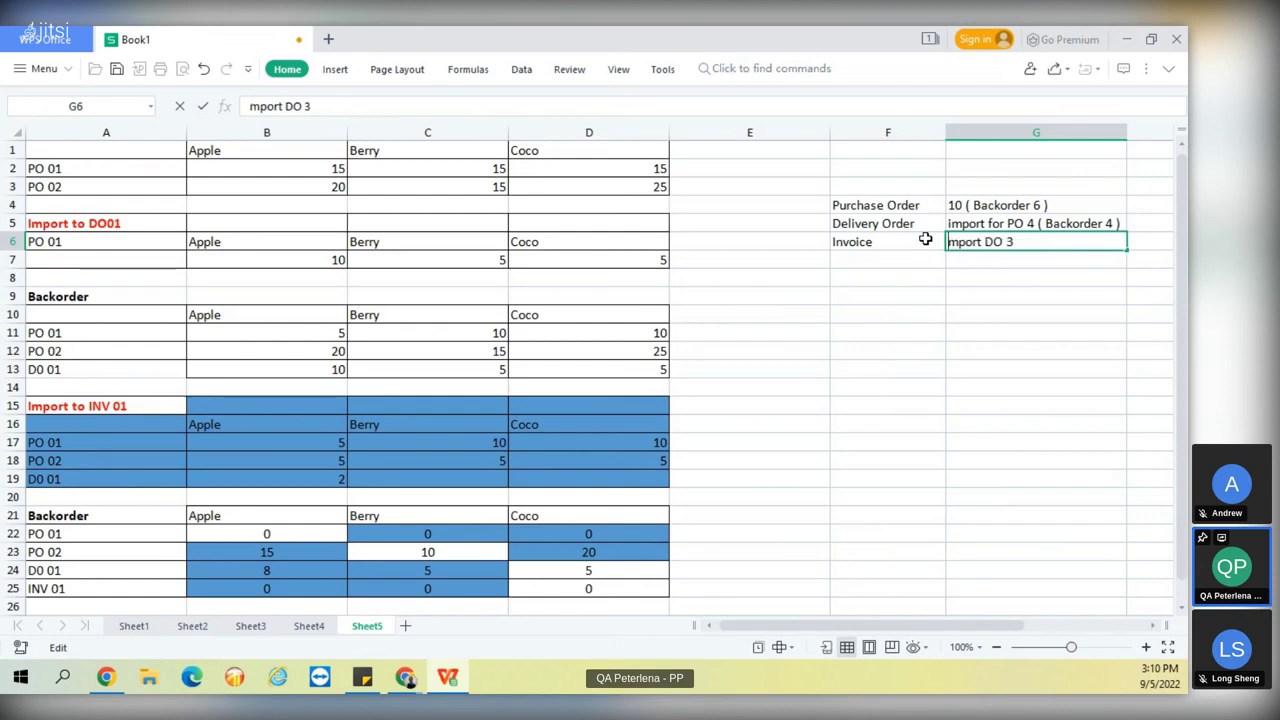
text(I)
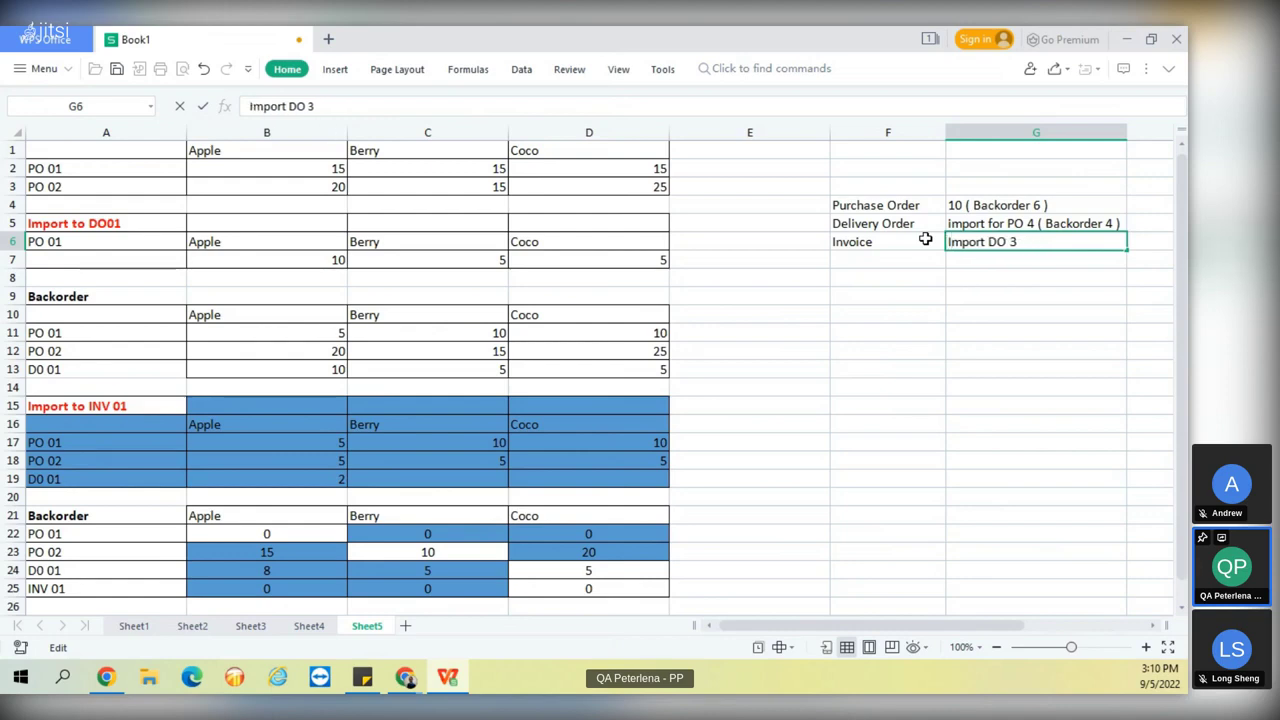
Append "( Backorder 0 )" to the Invoice entry in G6.
click(1056, 238)
text(( B)
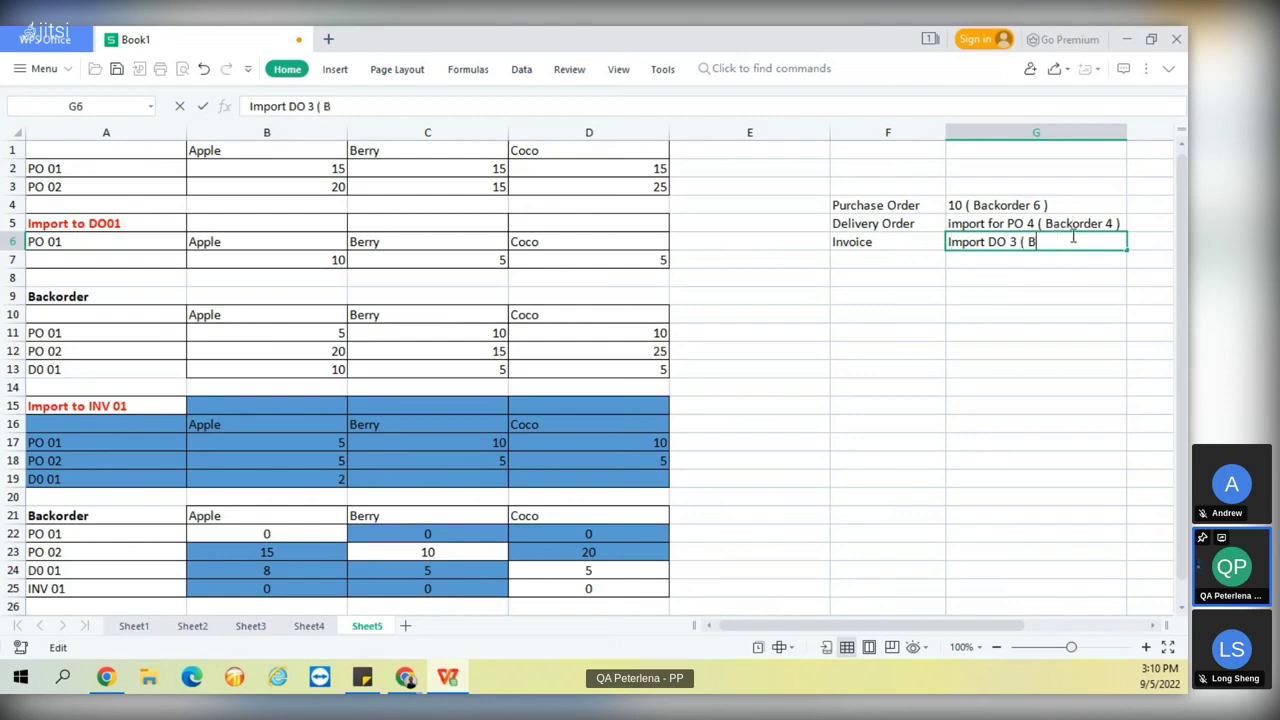
text(ackorder 0)
key(Return)
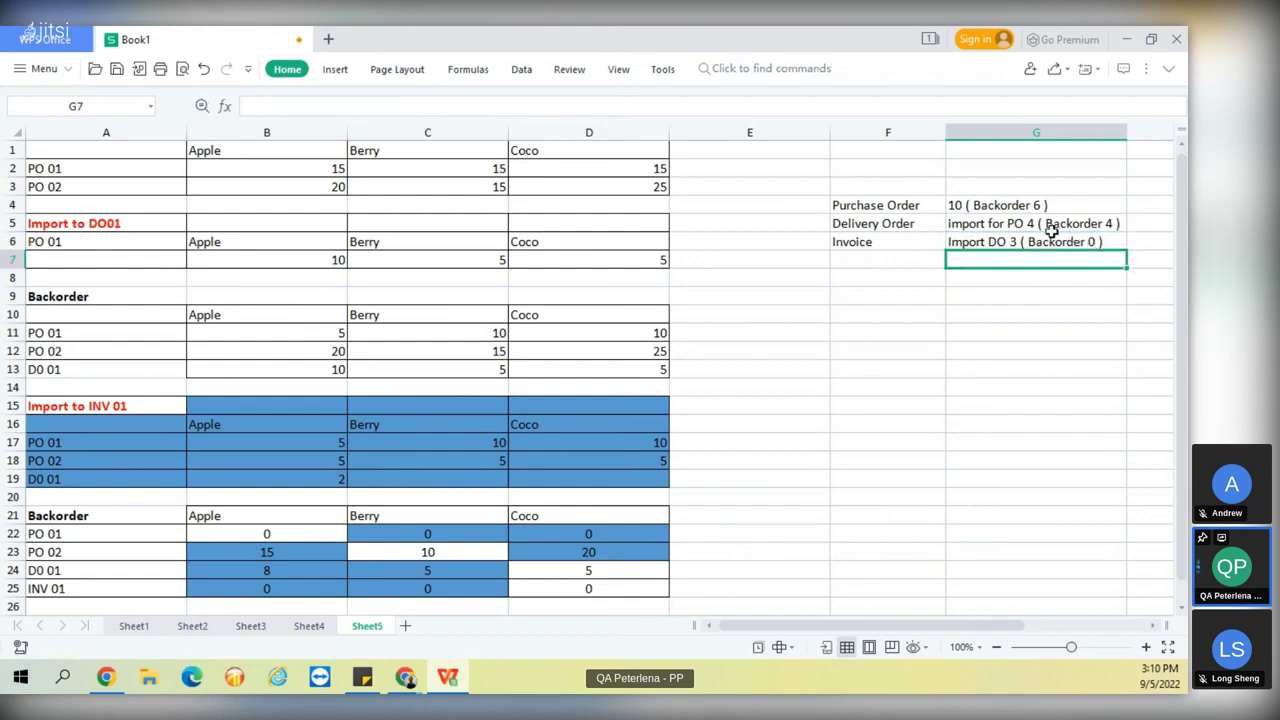
Switch to Xeersoft Trading in Chrome and open the Supplier Bill listing of the Inventory module.
mouse_move(405, 677)
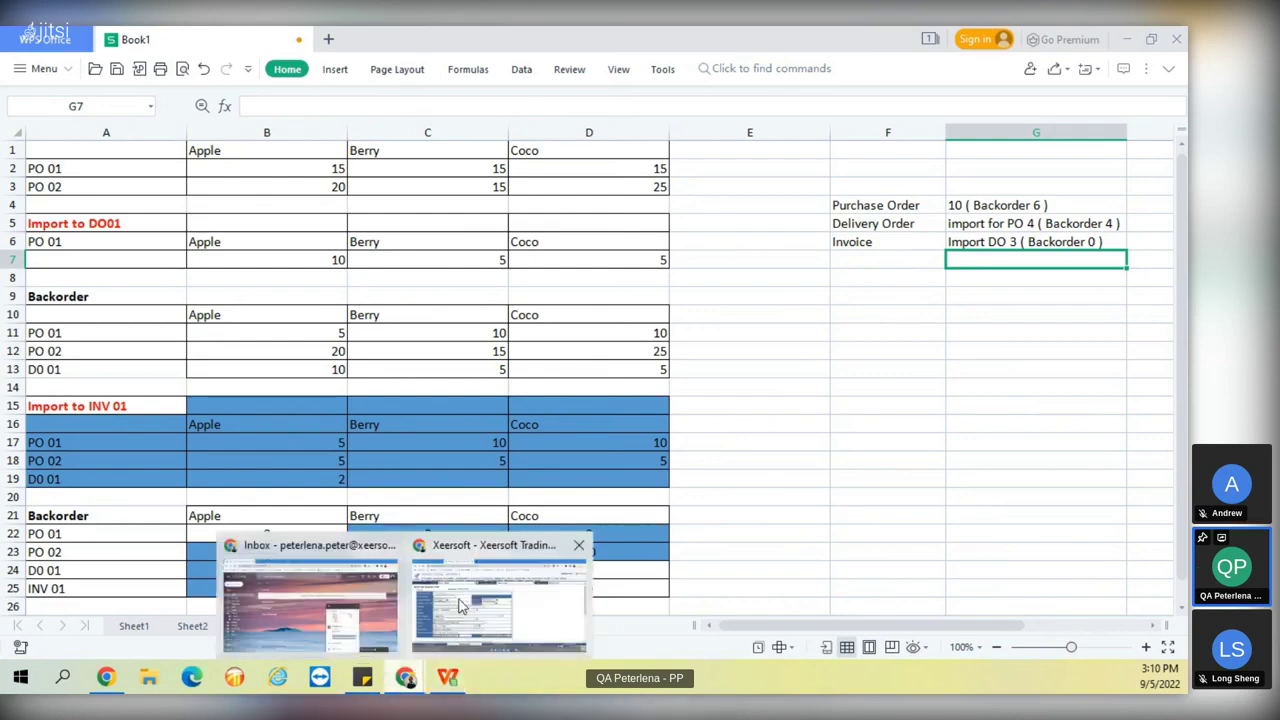
click(456, 610)
scroll(590, 390, down, 2)
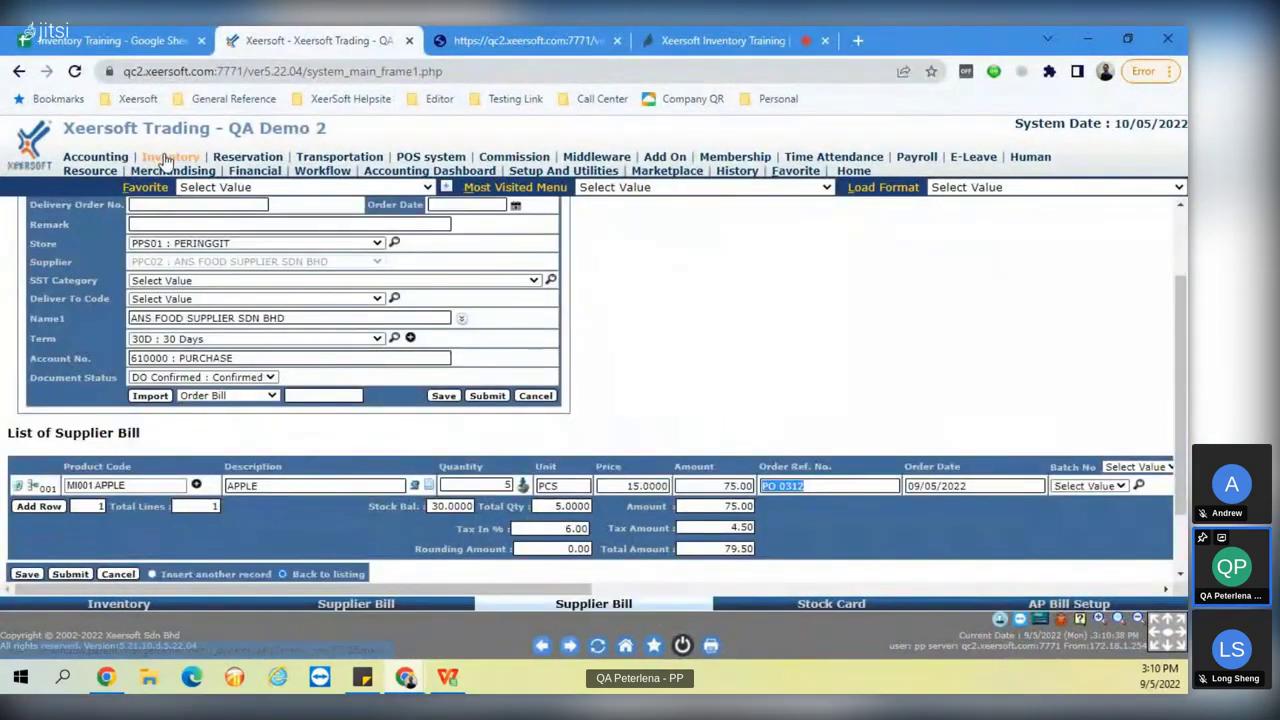
click(170, 157)
click(680, 169)
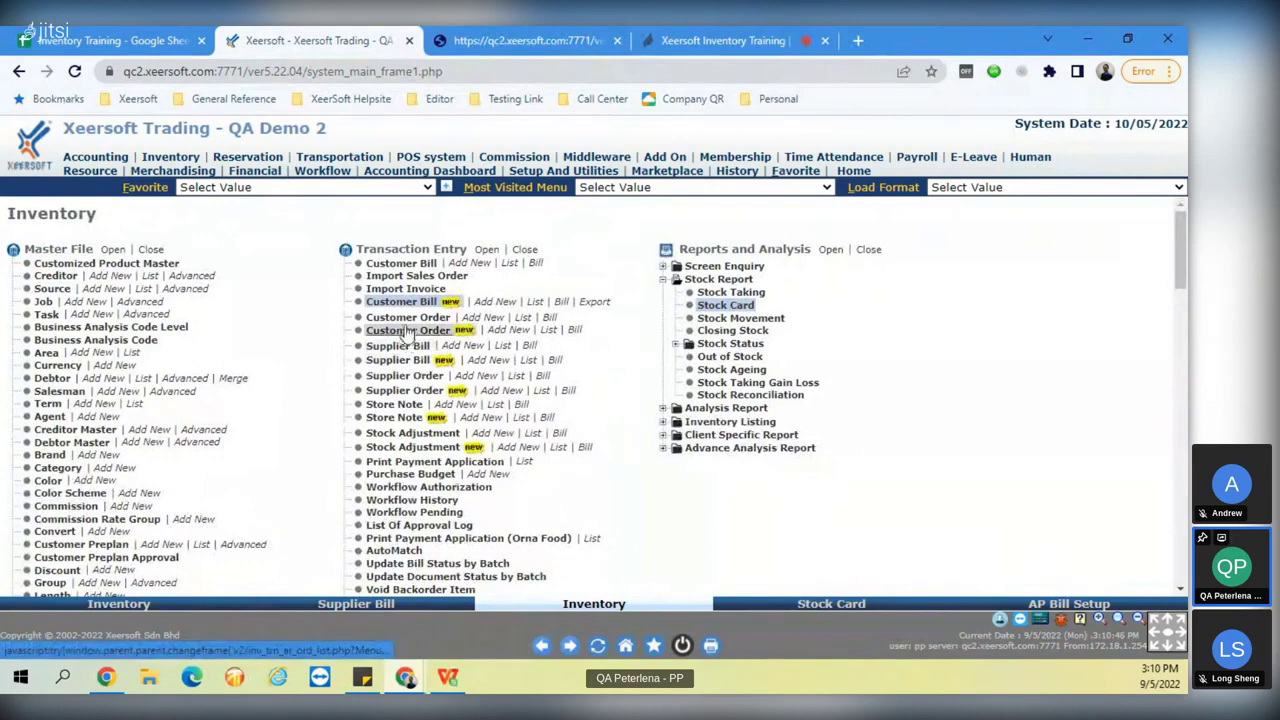
click(397, 345)
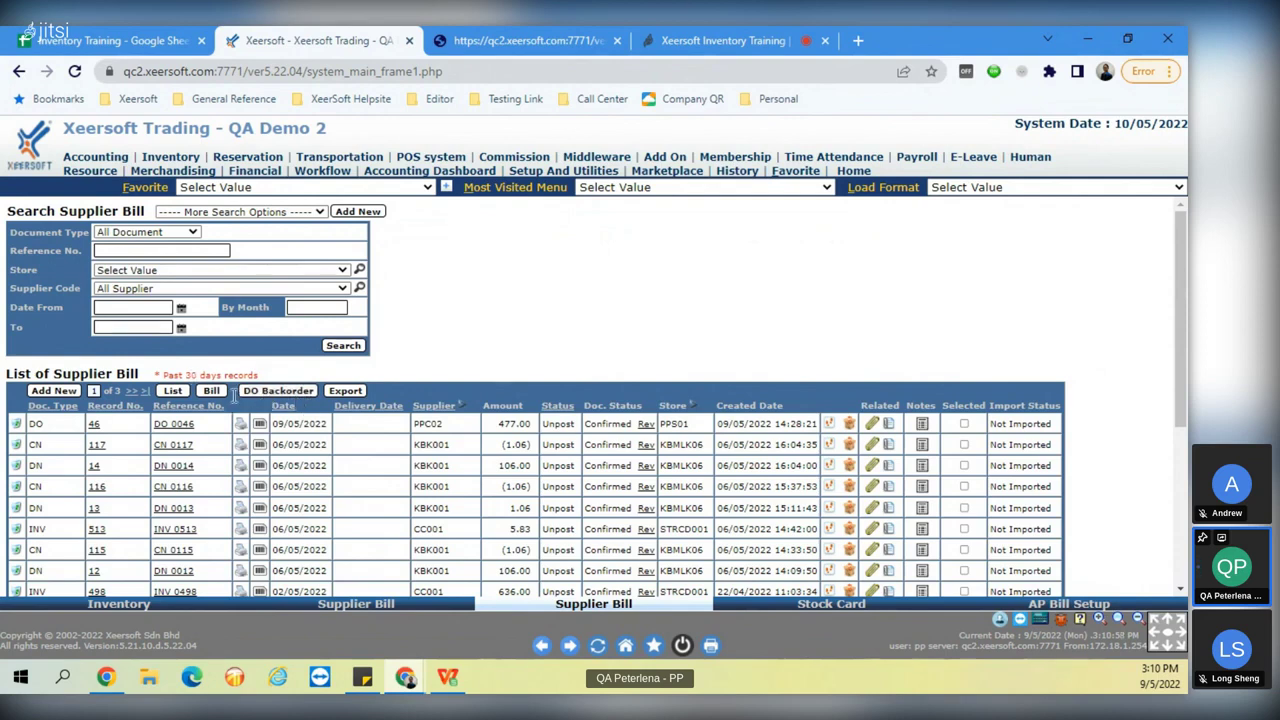
Open the DO Backorder print form and examine its Type of Bill options.
click(272, 393)
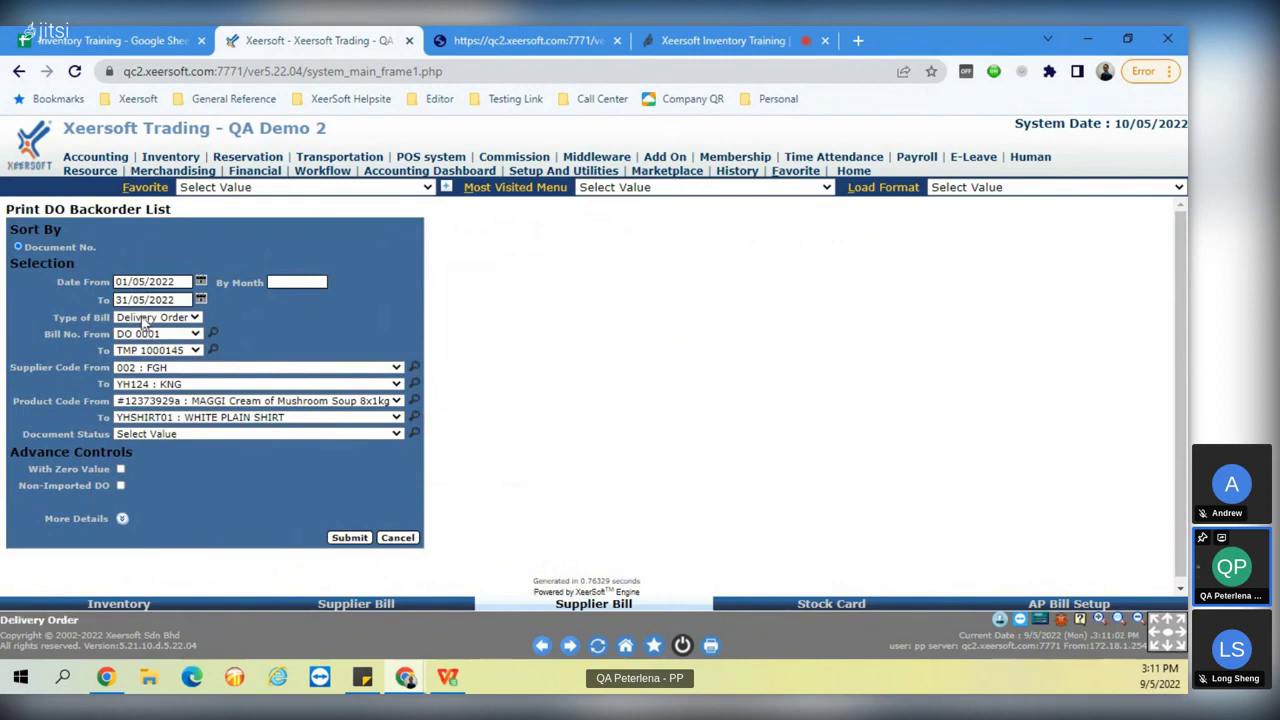
click(145, 318)
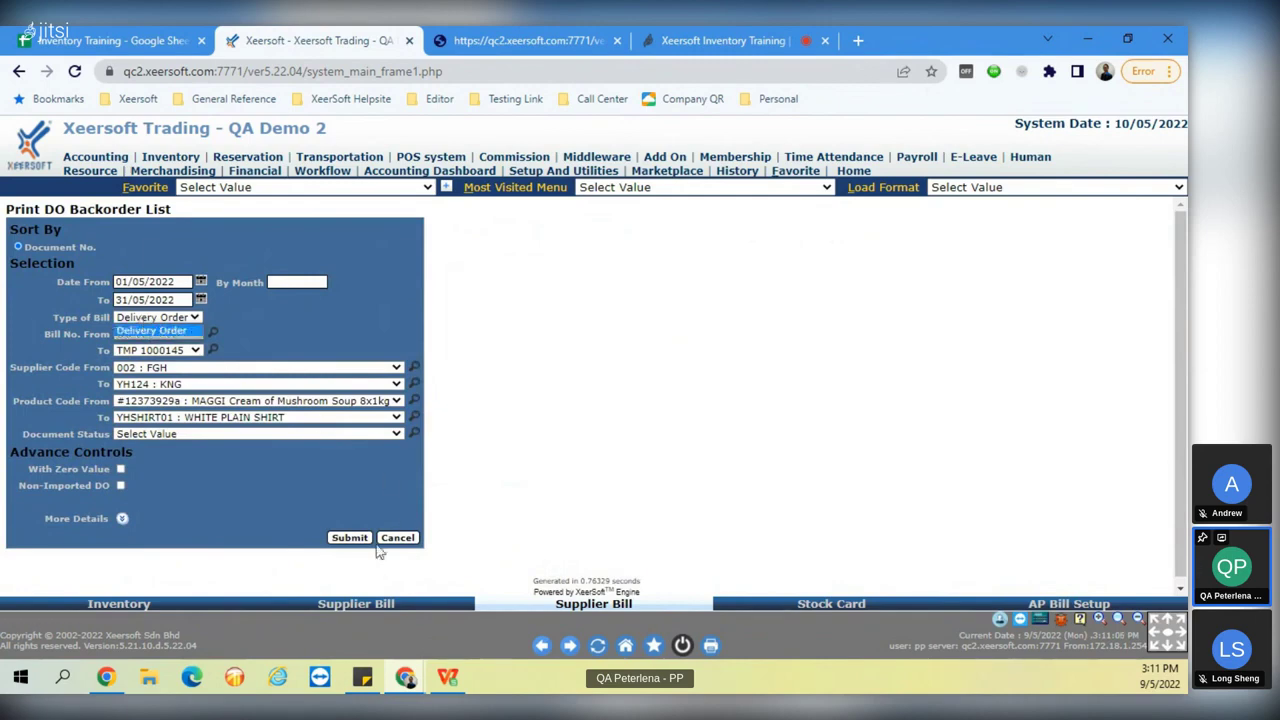
click(637, 455)
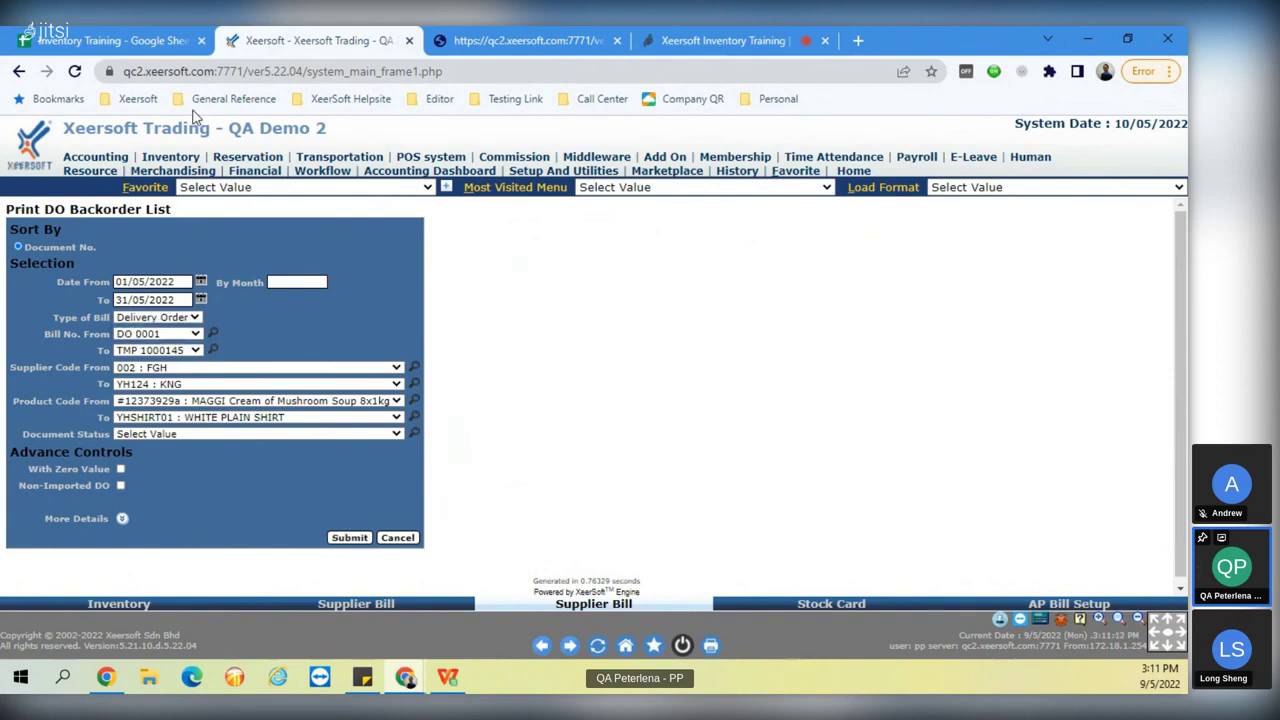
Switch to the Inventory Training outline in Google Sheets and select the Supplier Order / Customer Order topic in B22.
click(120, 40)
click(315, 40)
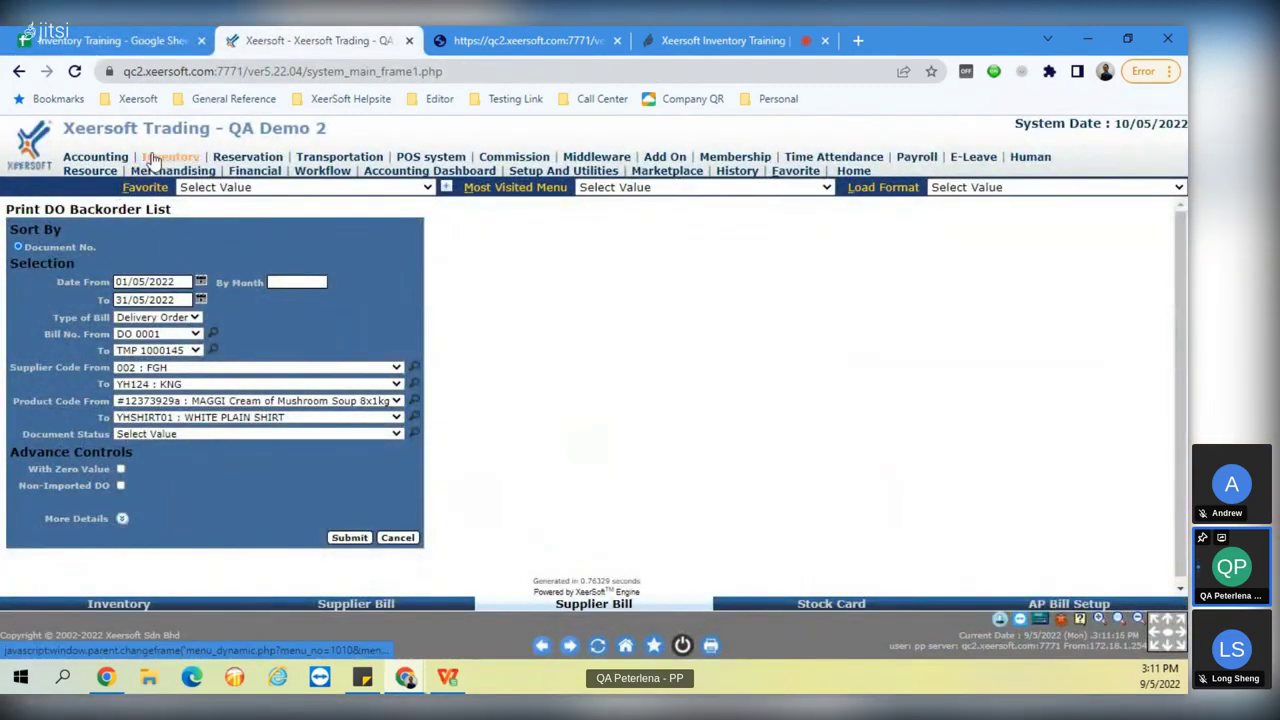
click(150, 40)
click(448, 470)
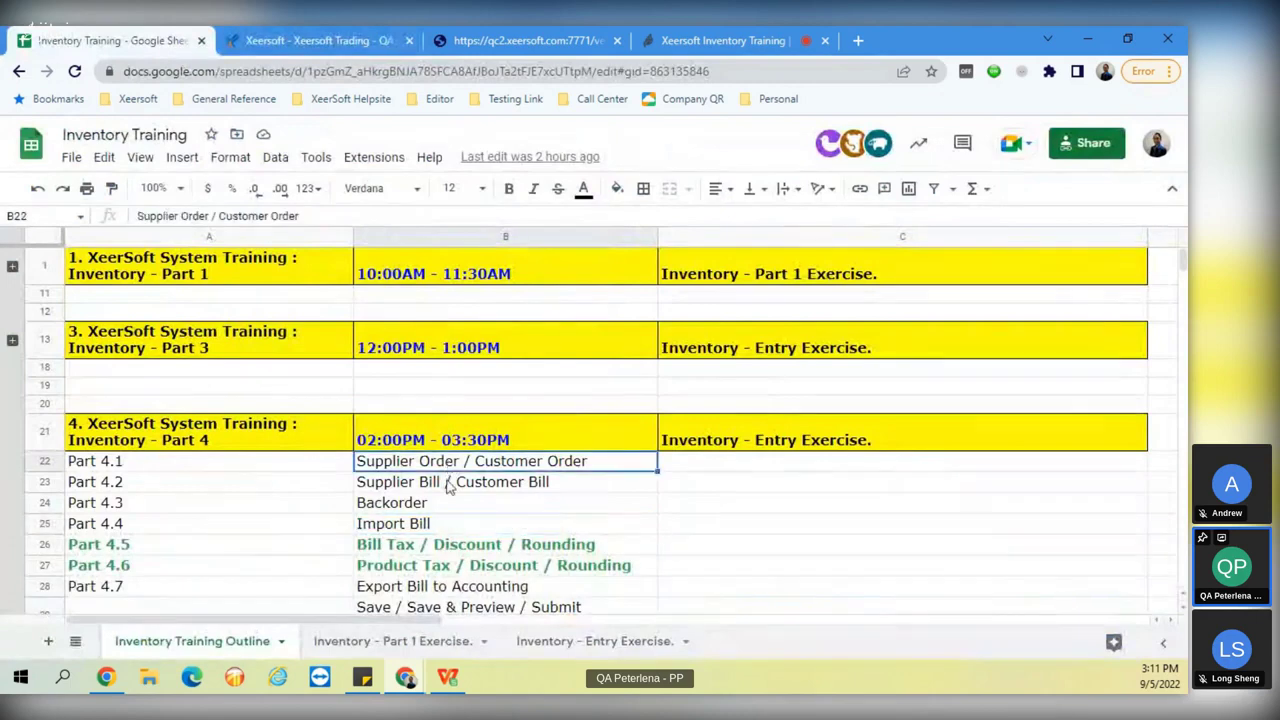
Highlight the Part 4 topics from Supplier Order / Customer Order to Import Bill, plus the product tax and bill tax topics in B27 and B26.
click(446, 526)
shift+click(440, 468)
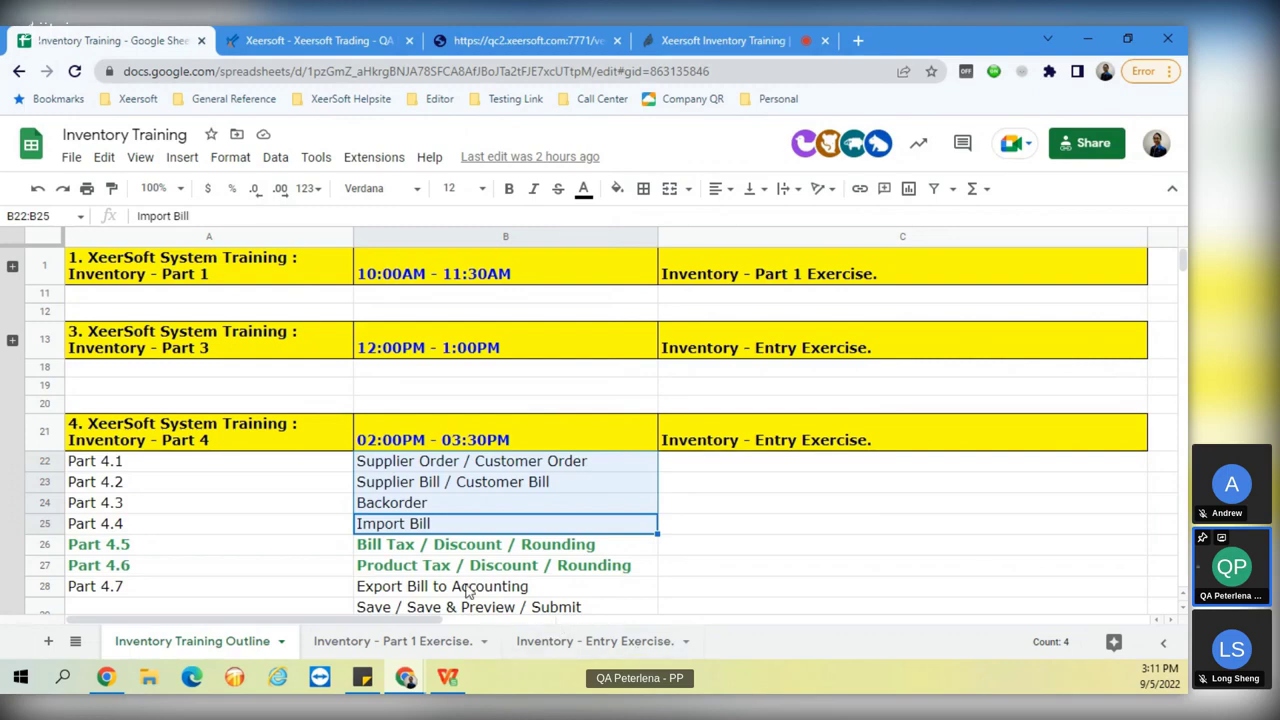
click(422, 548)
click(582, 570)
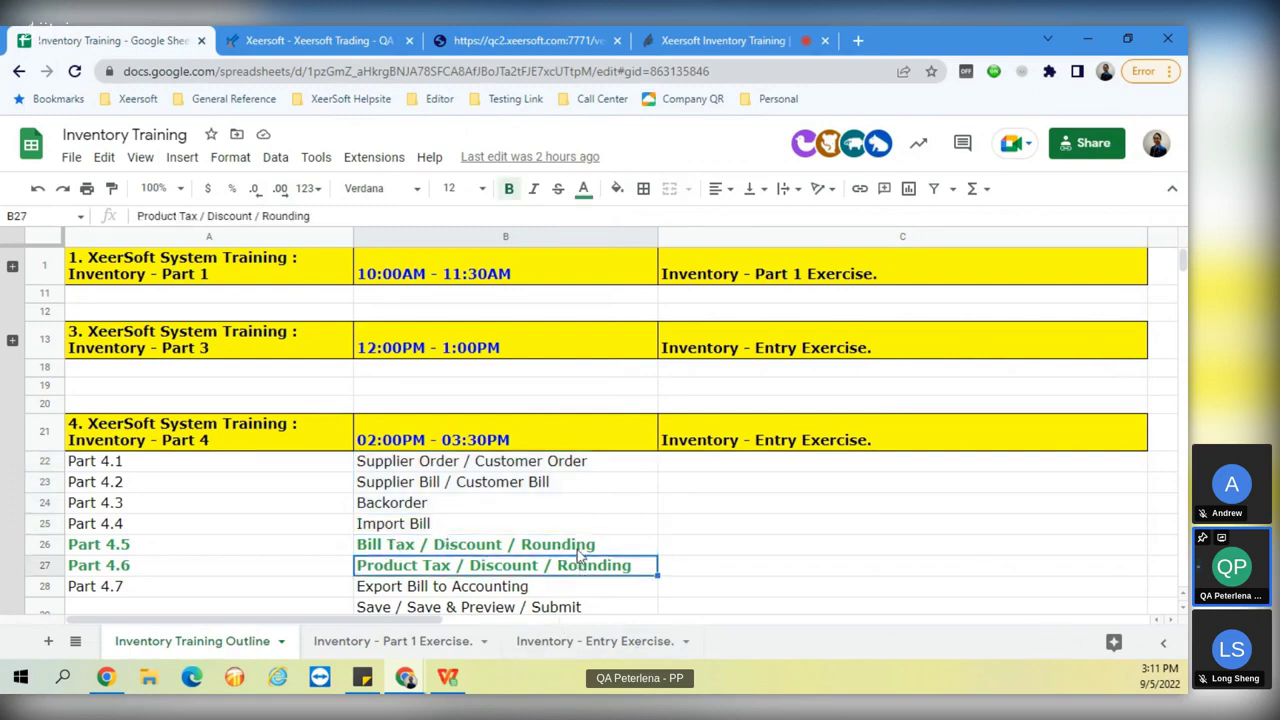
click(580, 552)
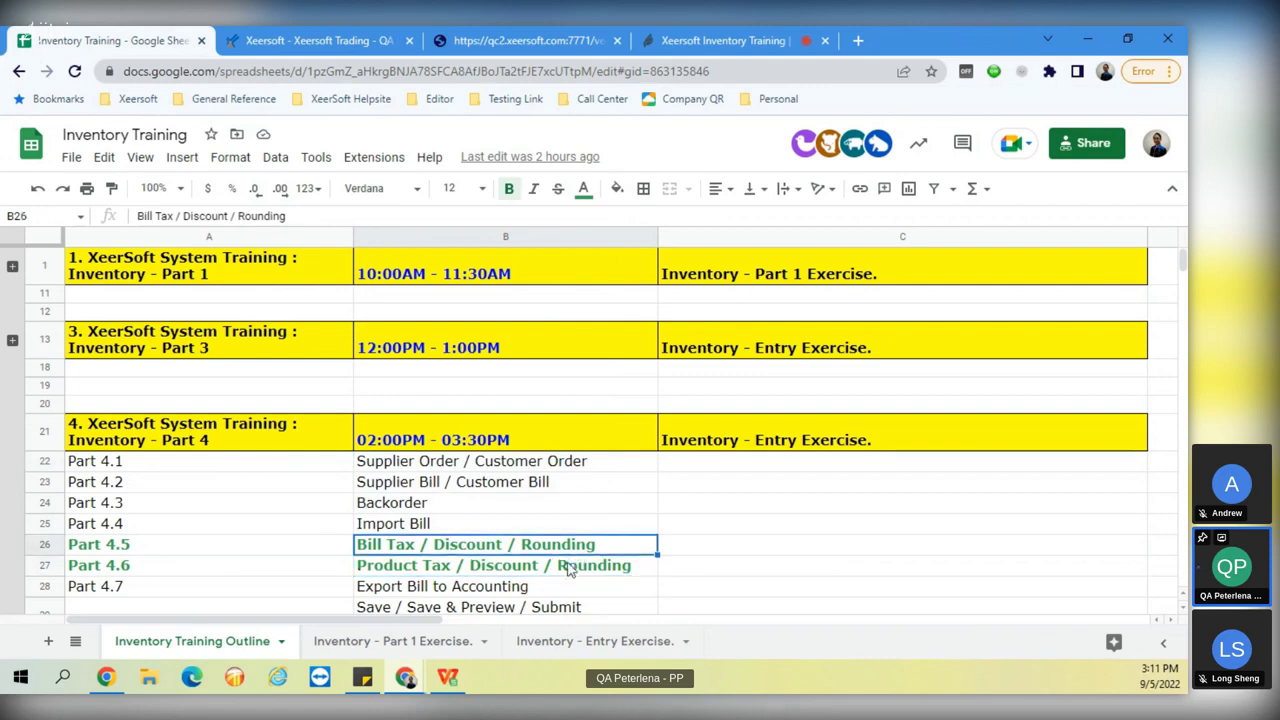
Switch to Xeersoft Trading and examine the open Supplier Bill's product lines, tax and rounding totals, checking the AP Bill Setup in between.
click(318, 40)
click(449, 612)
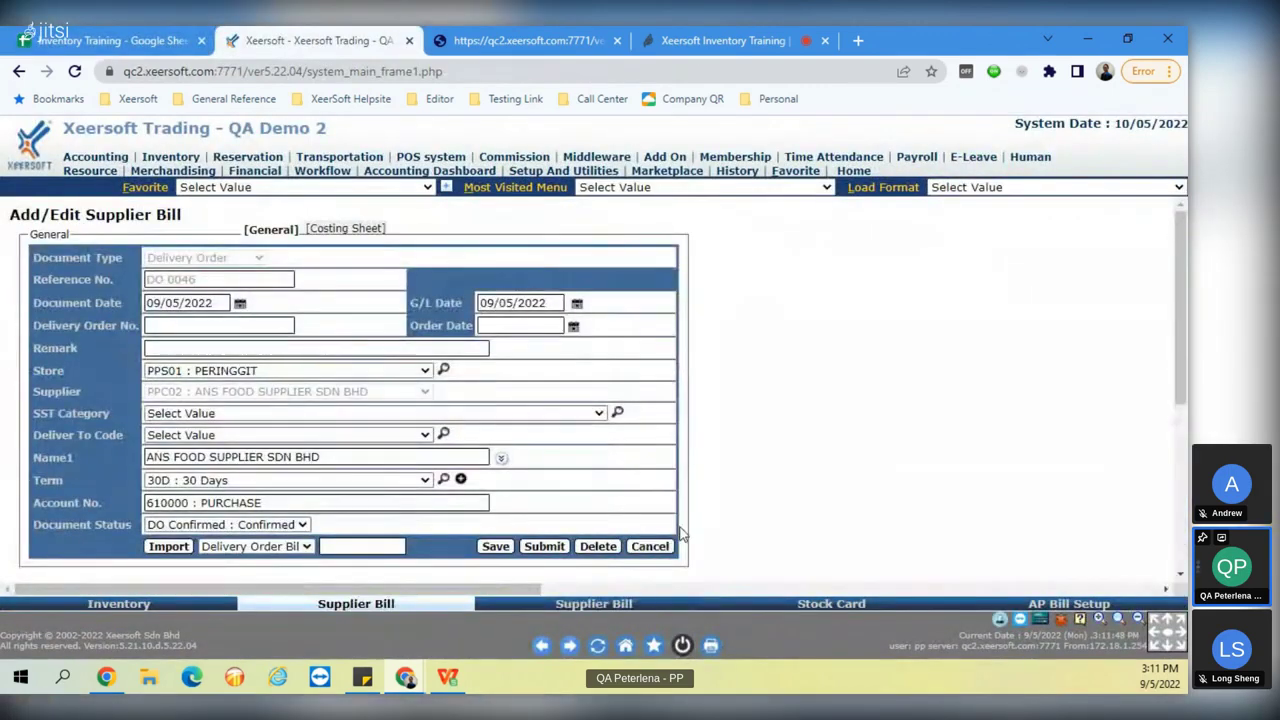
scroll(1180, 378, down, 1)
scroll(1180, 378, down, 4)
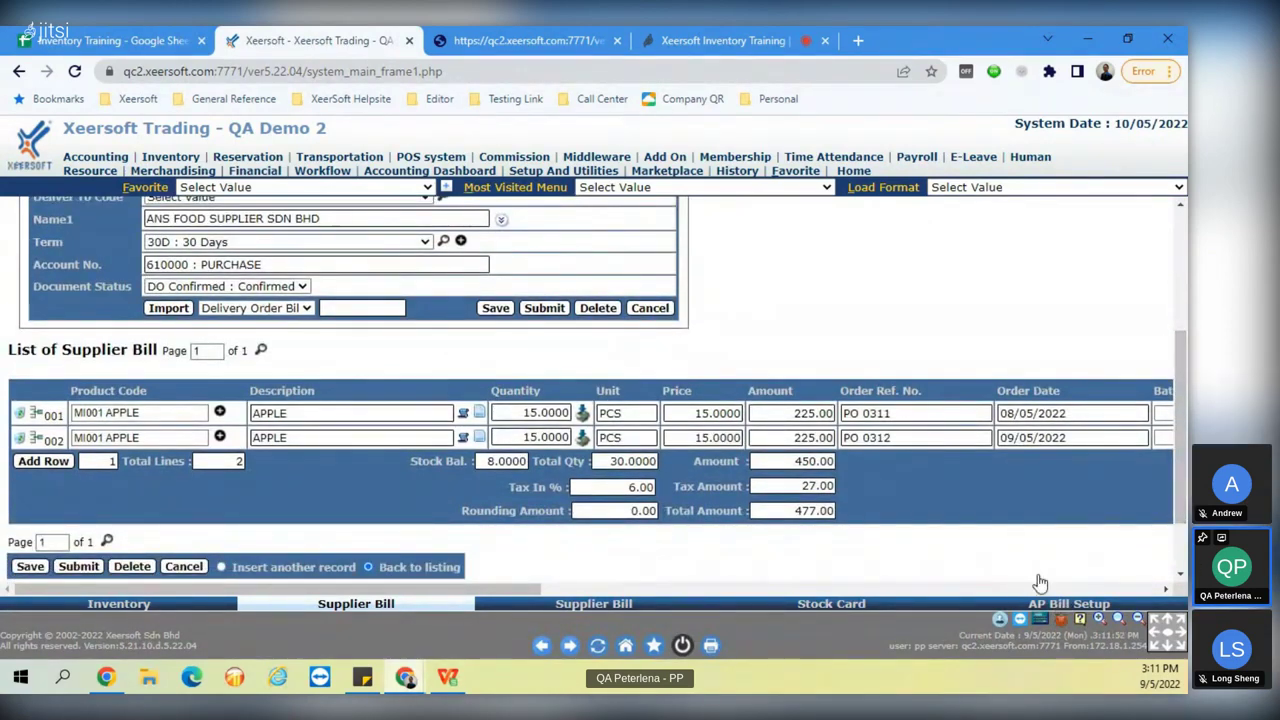
click(1060, 603)
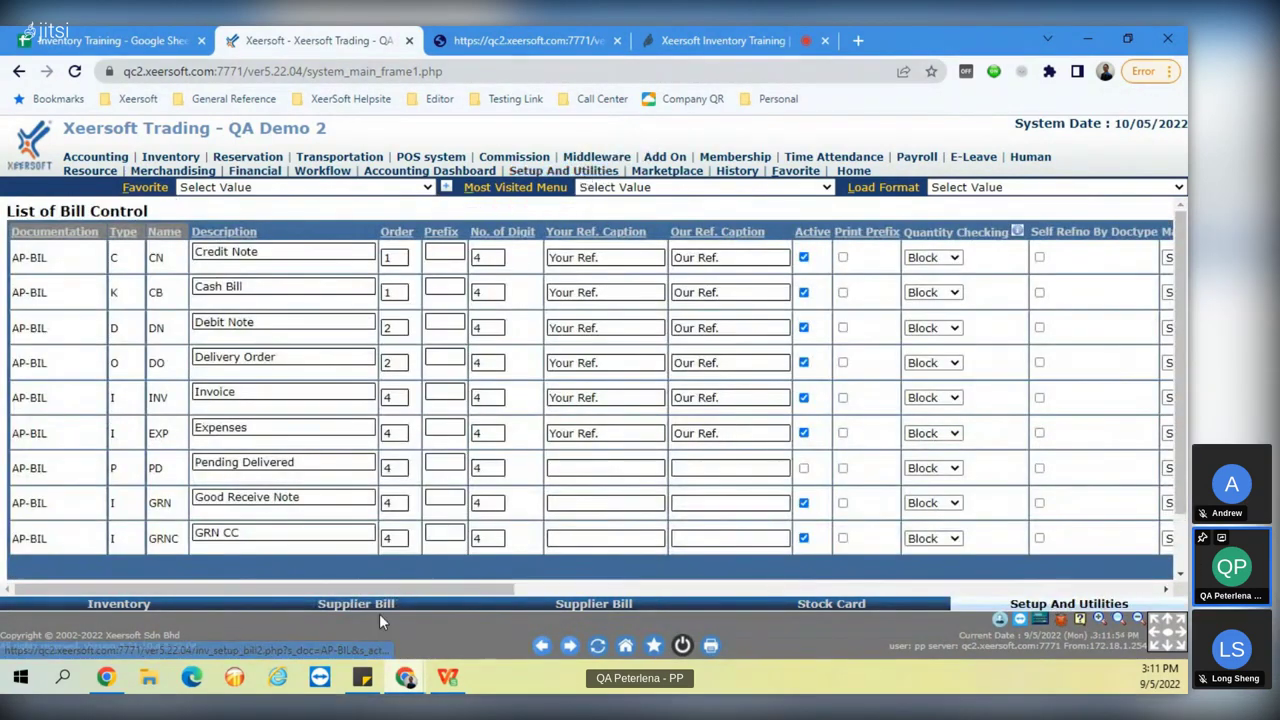
click(379, 610)
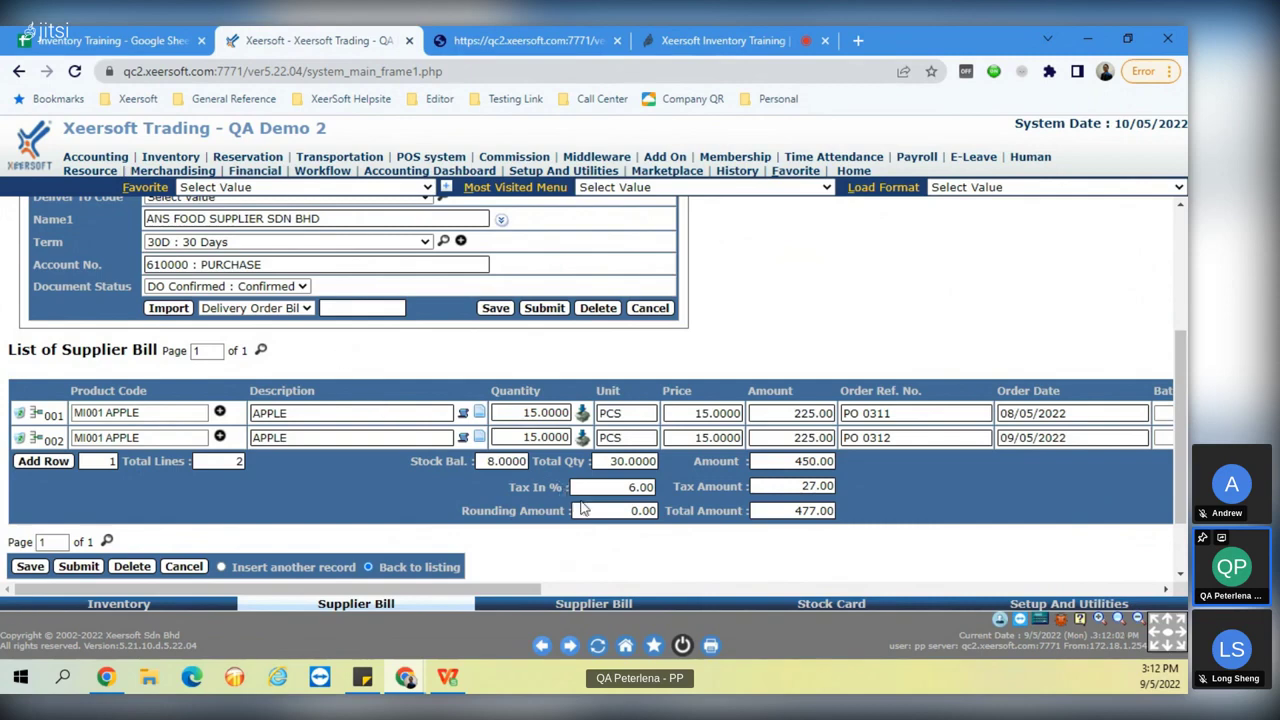
Open the Inventory Global Setting list from System Setup in Setup And Utilities.
click(1060, 604)
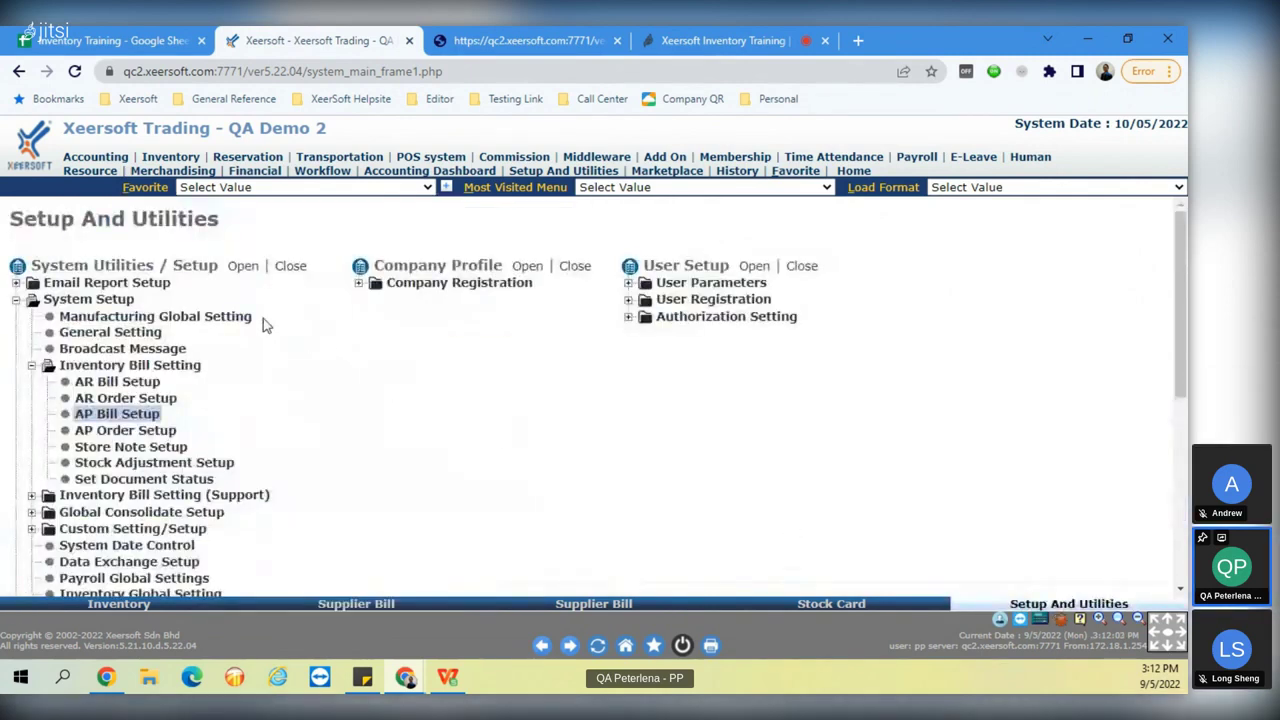
click(112, 366)
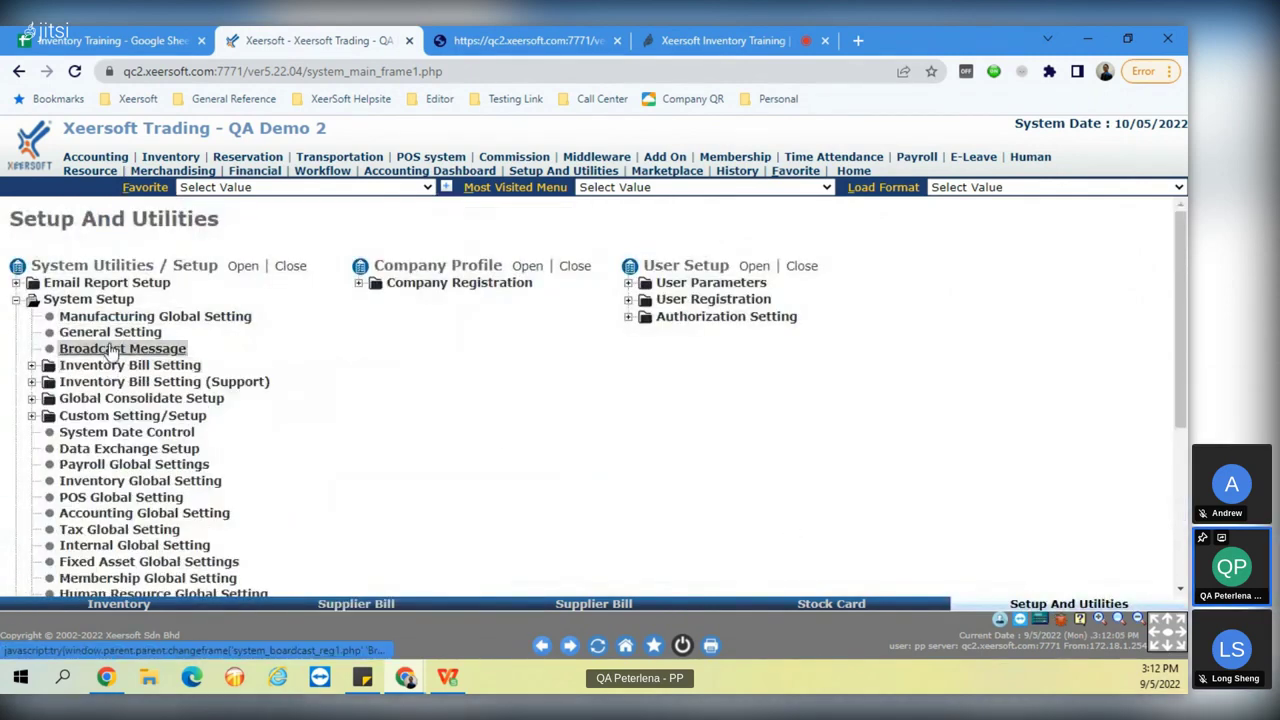
click(113, 480)
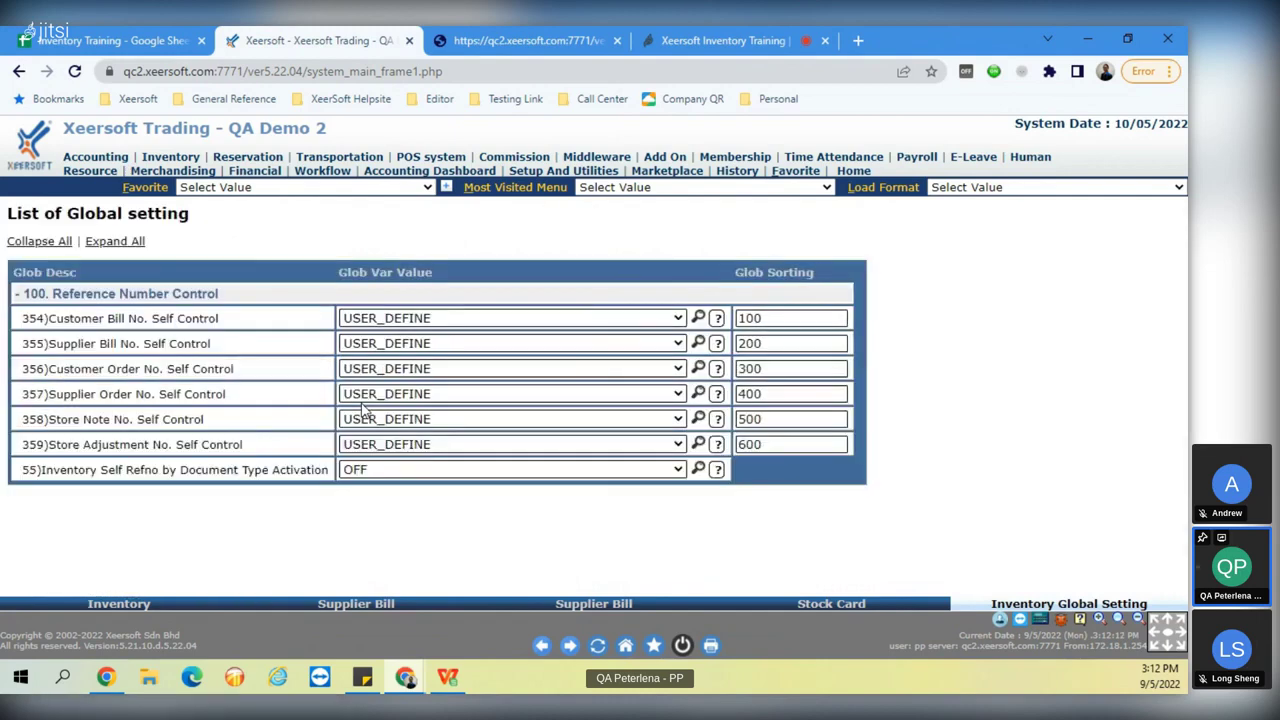
Search the global settings page for "discount" and examine the Bill/Product Discount section.
key(ctrl+f)
text(d)
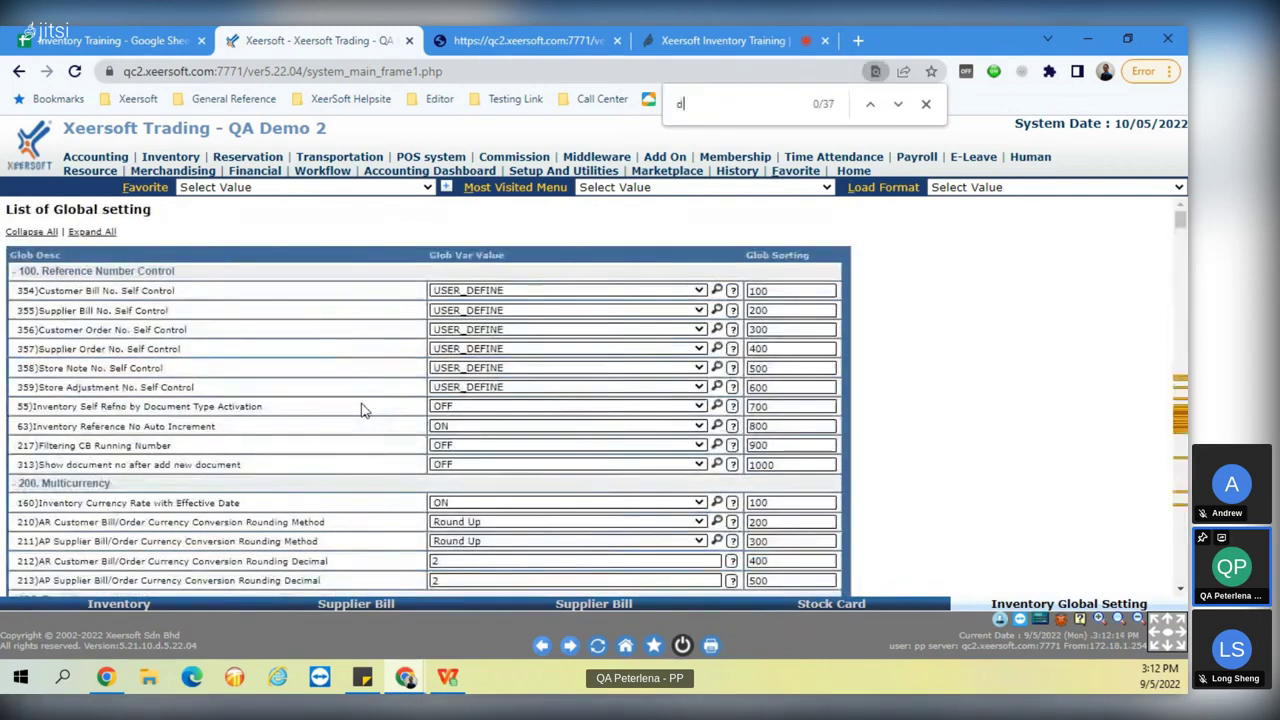
text(iscount)
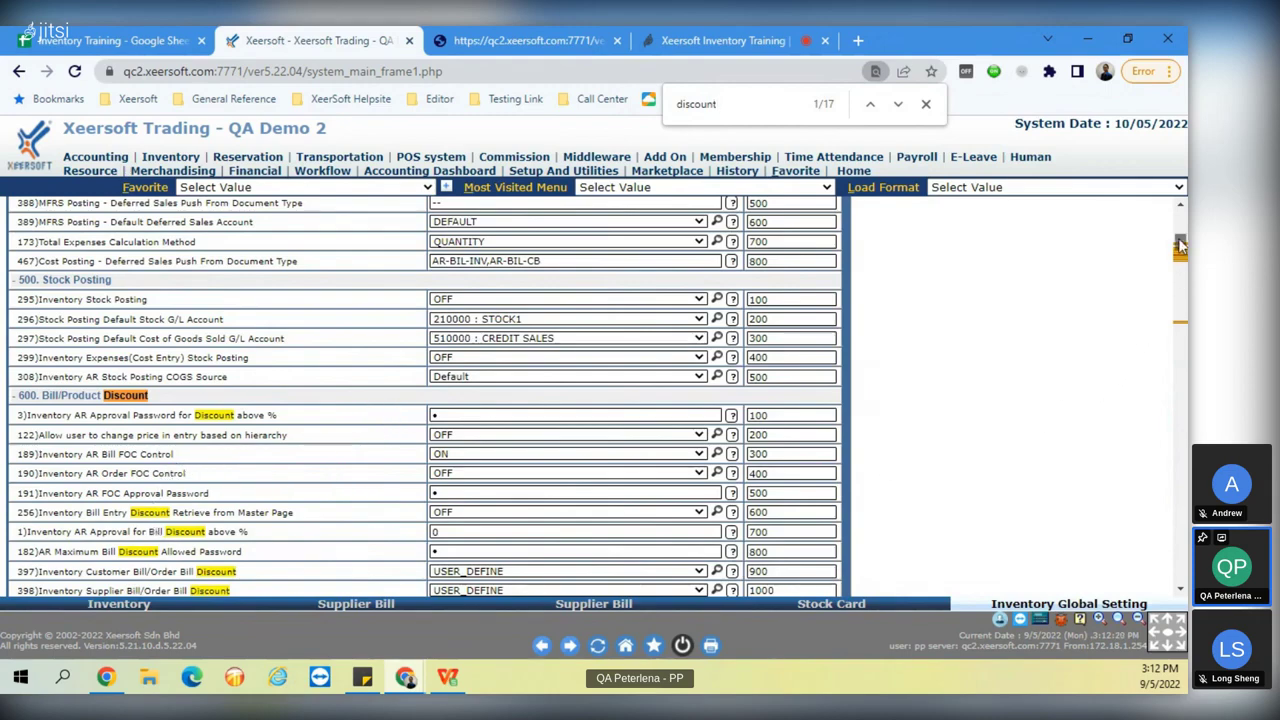
scroll(1180, 248, down, 1)
scroll(1180, 248, down, 2)
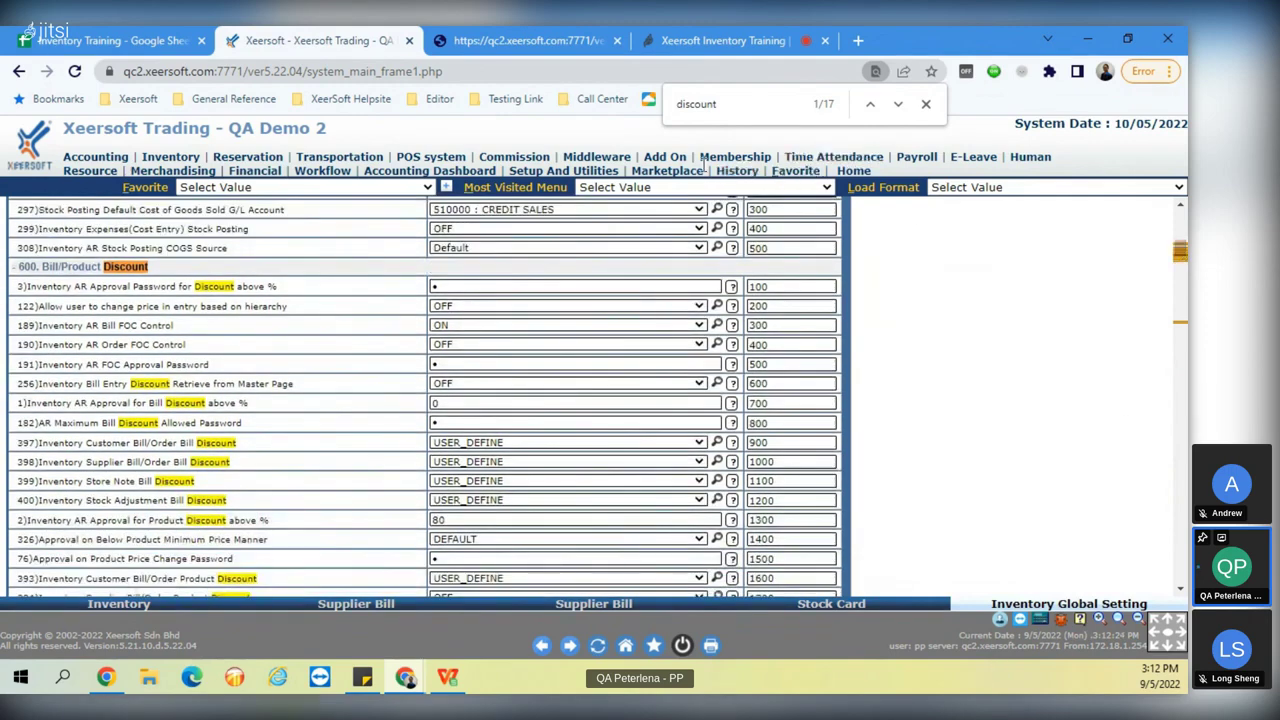
Open User Registration in Setup And Utilities and search for the user login "pp".
click(560, 171)
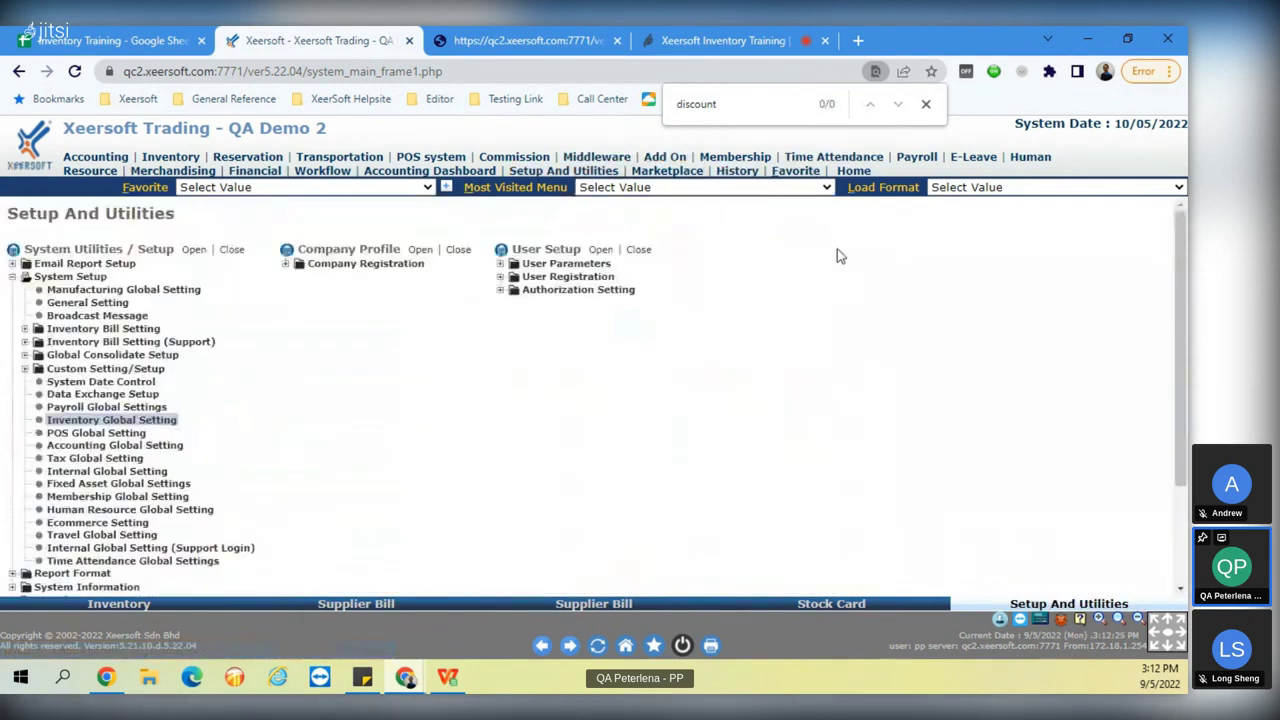
click(590, 278)
click(592, 306)
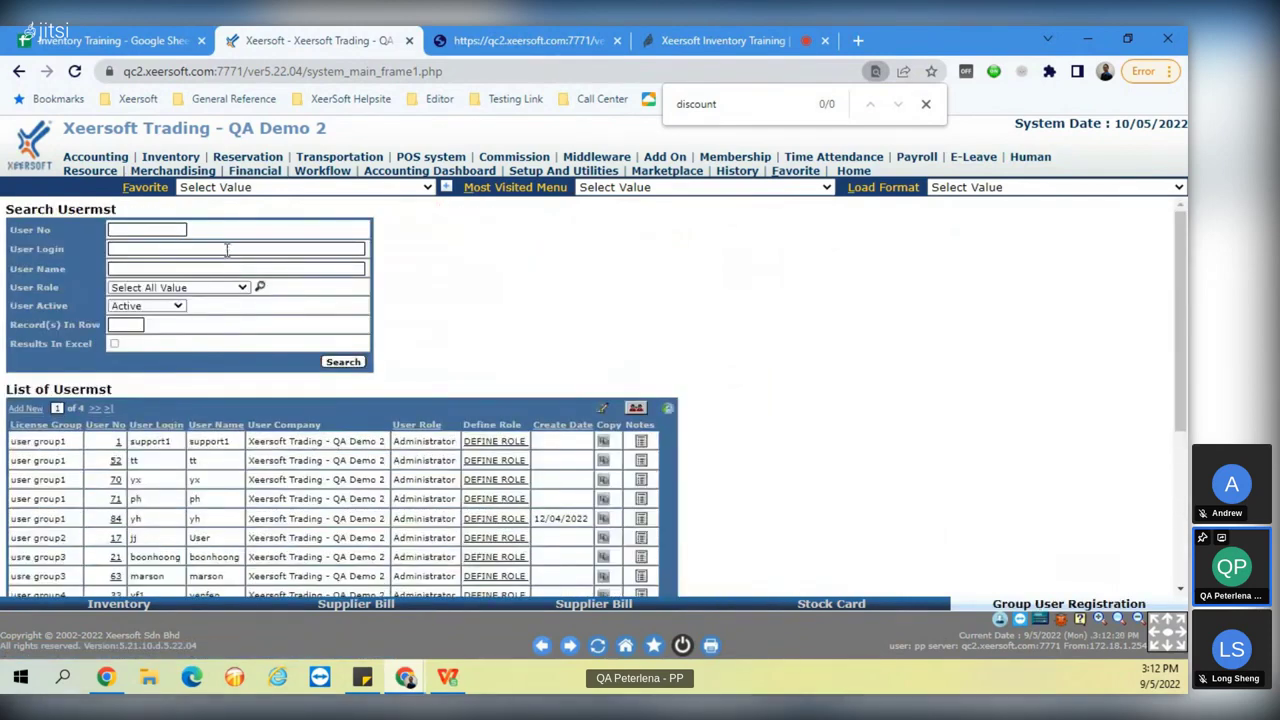
click(232, 248)
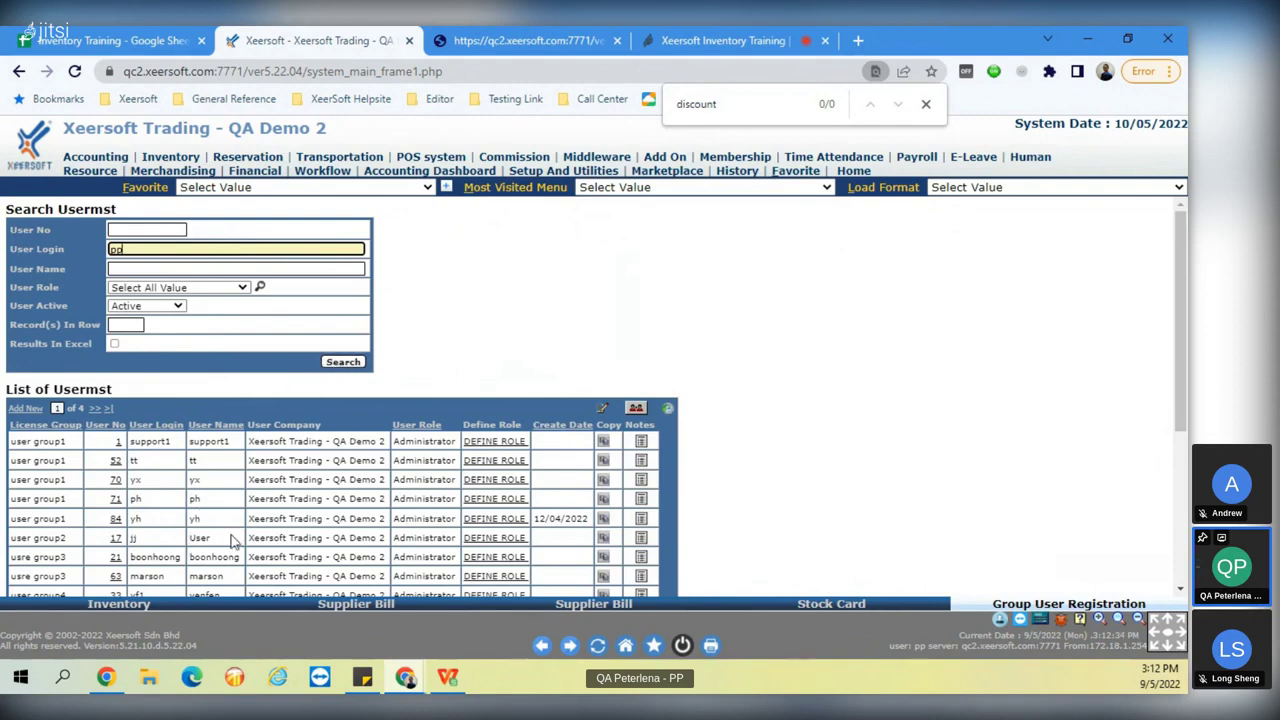
click(343, 362)
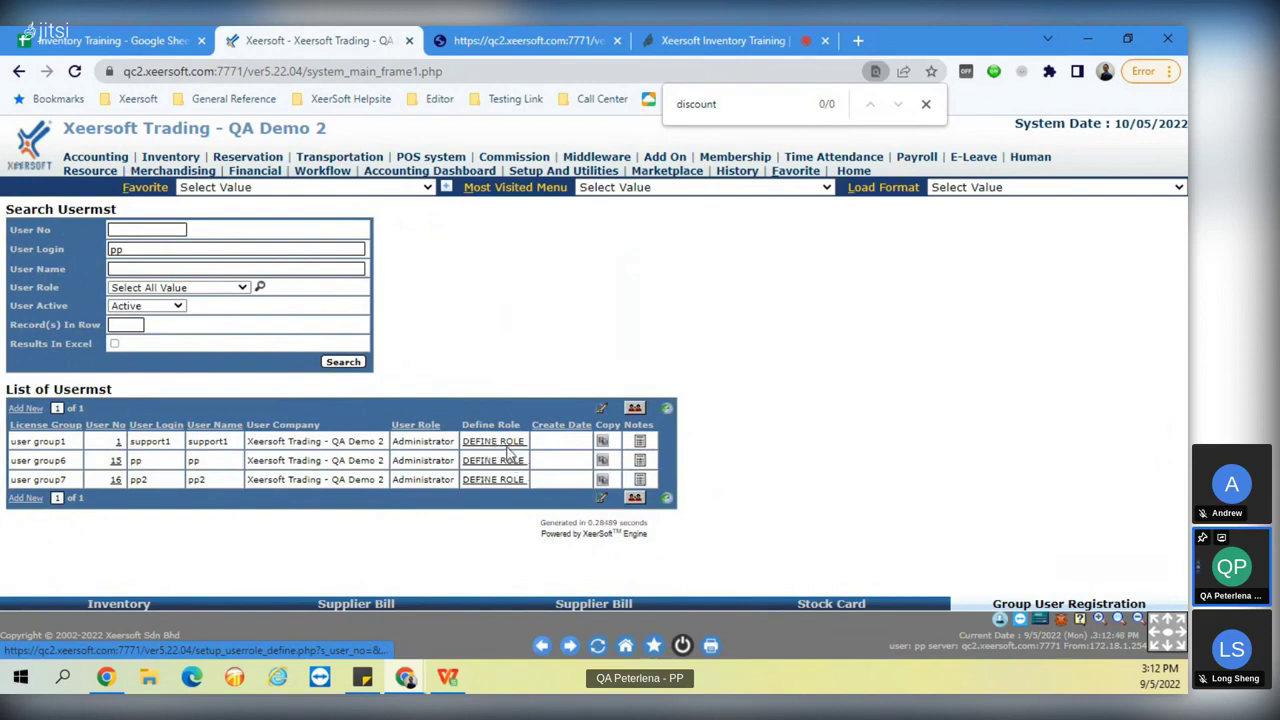
Open the role definition of user pp, expand all Function Activation groups and find "discount" on the page.
click(502, 461)
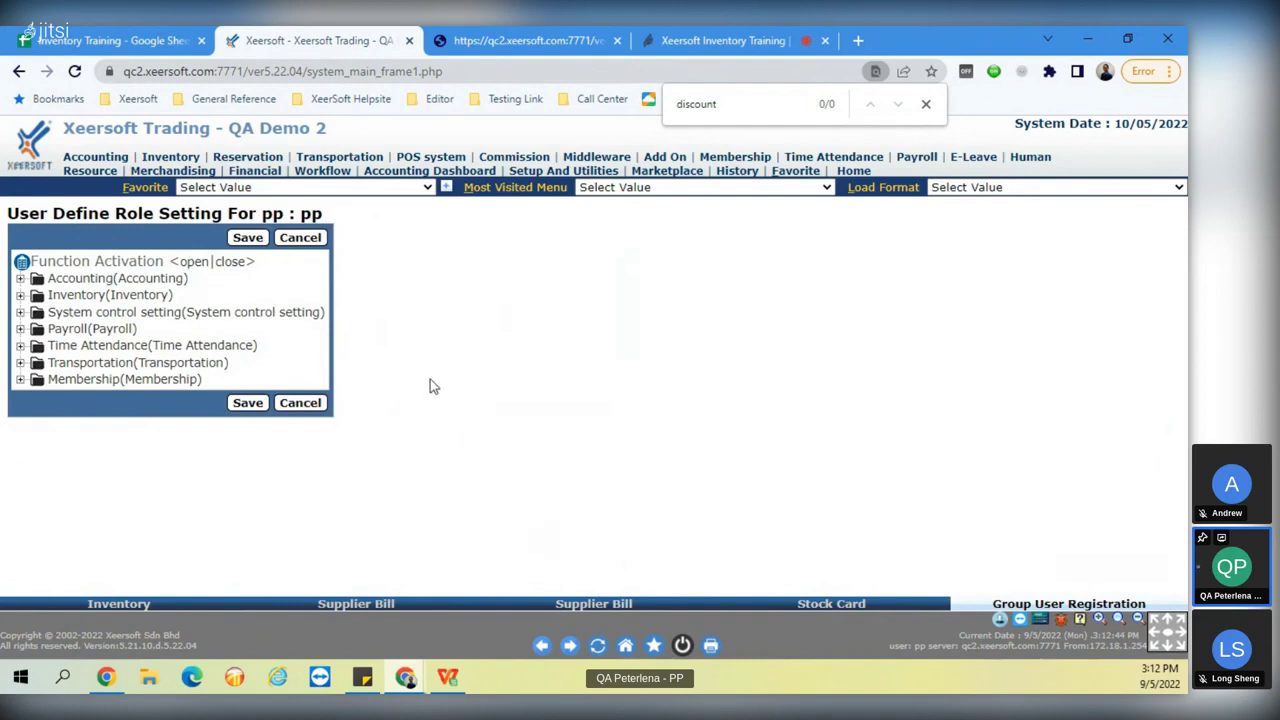
click(194, 263)
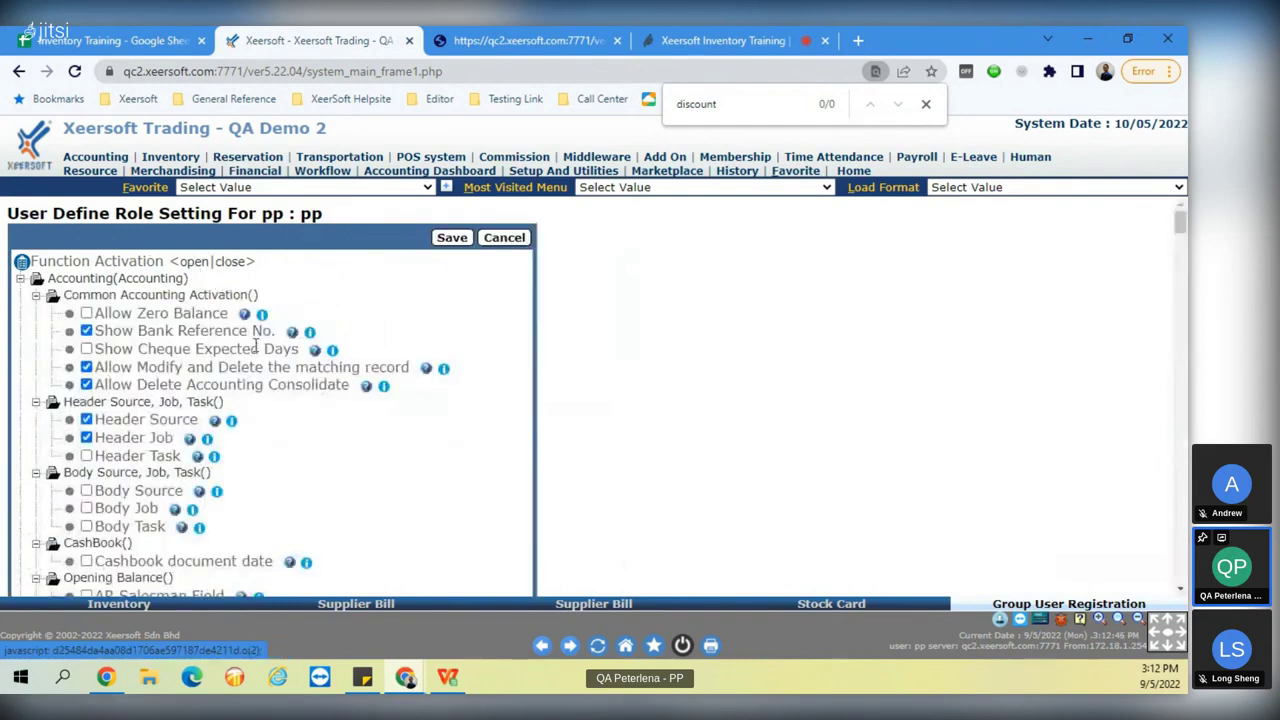
key(ctrl+f)
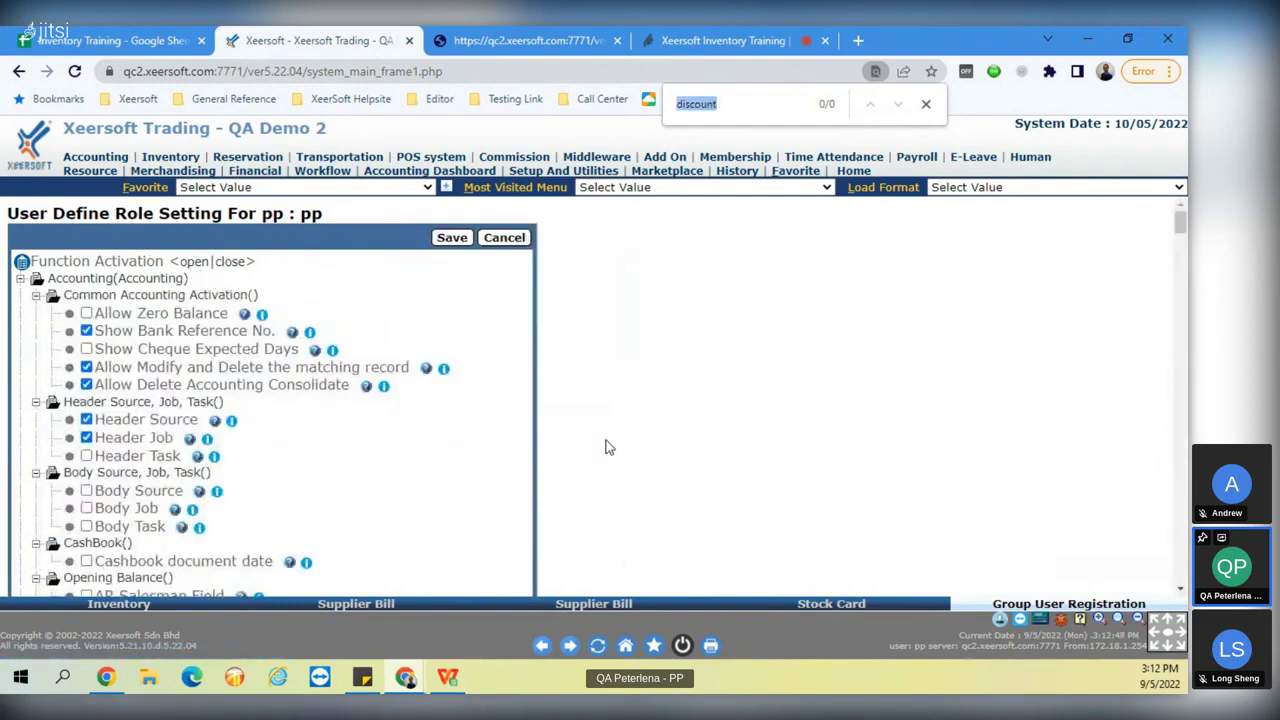
text(discount)
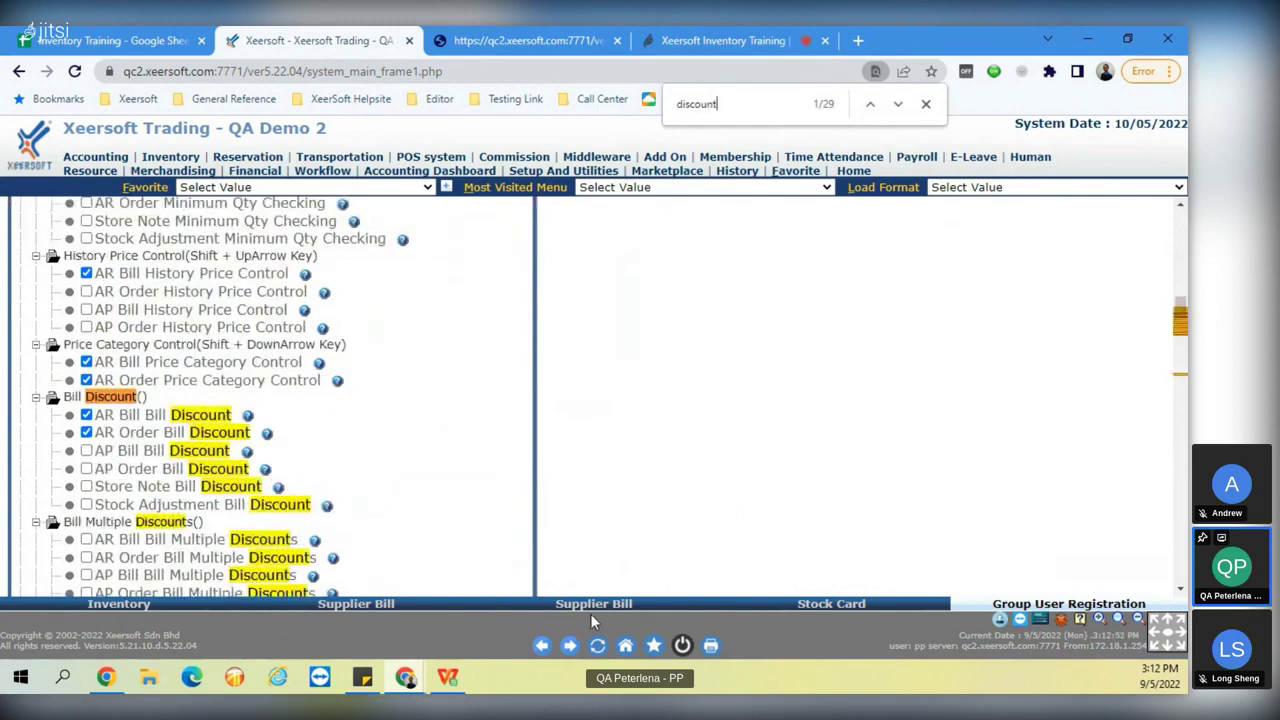
Open a new Customer Bill entry from the Inventory module's Transaction Entry section.
click(798, 608)
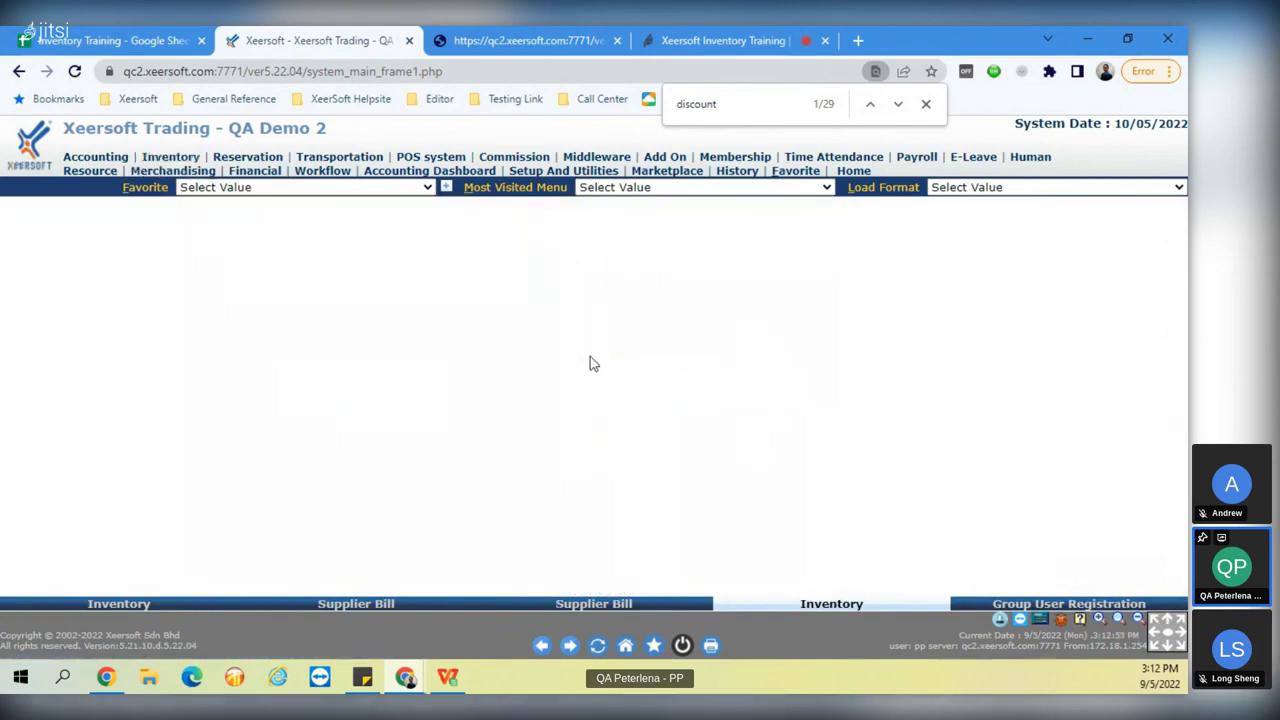
click(466, 263)
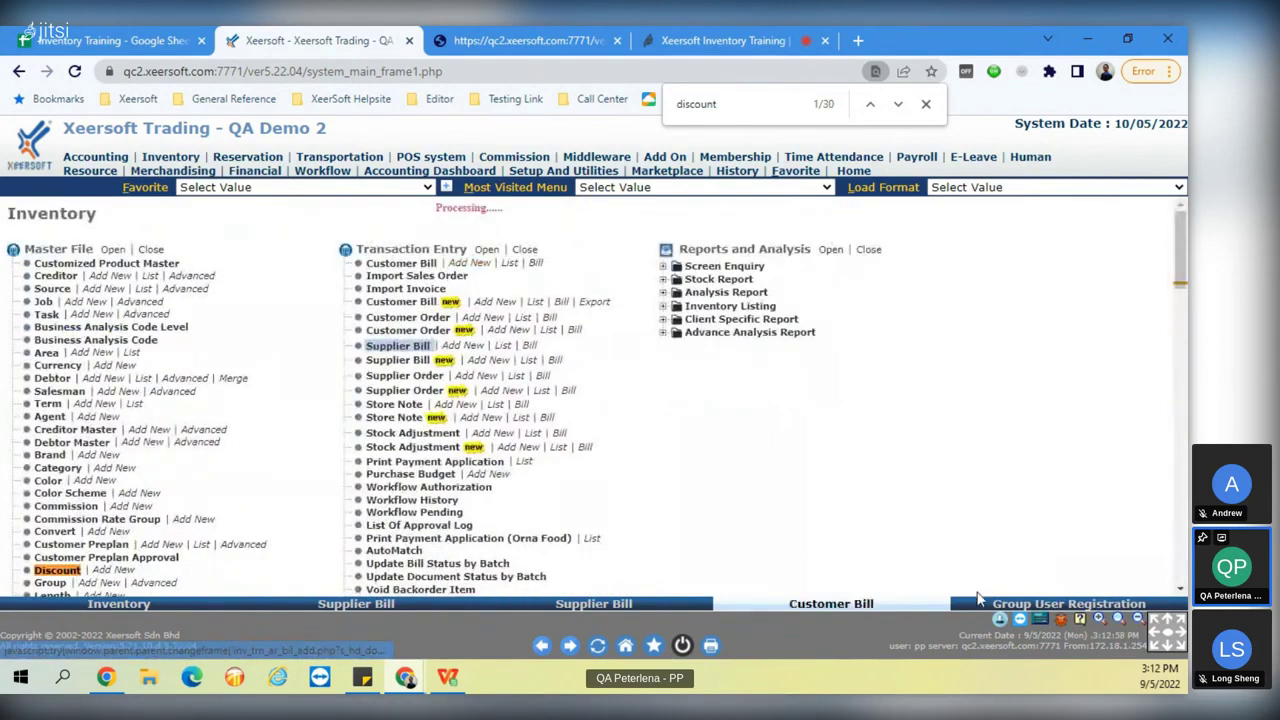
Return to the role settings of user pp and search the page for "tax" to view the Bill Tax options.
click(978, 601)
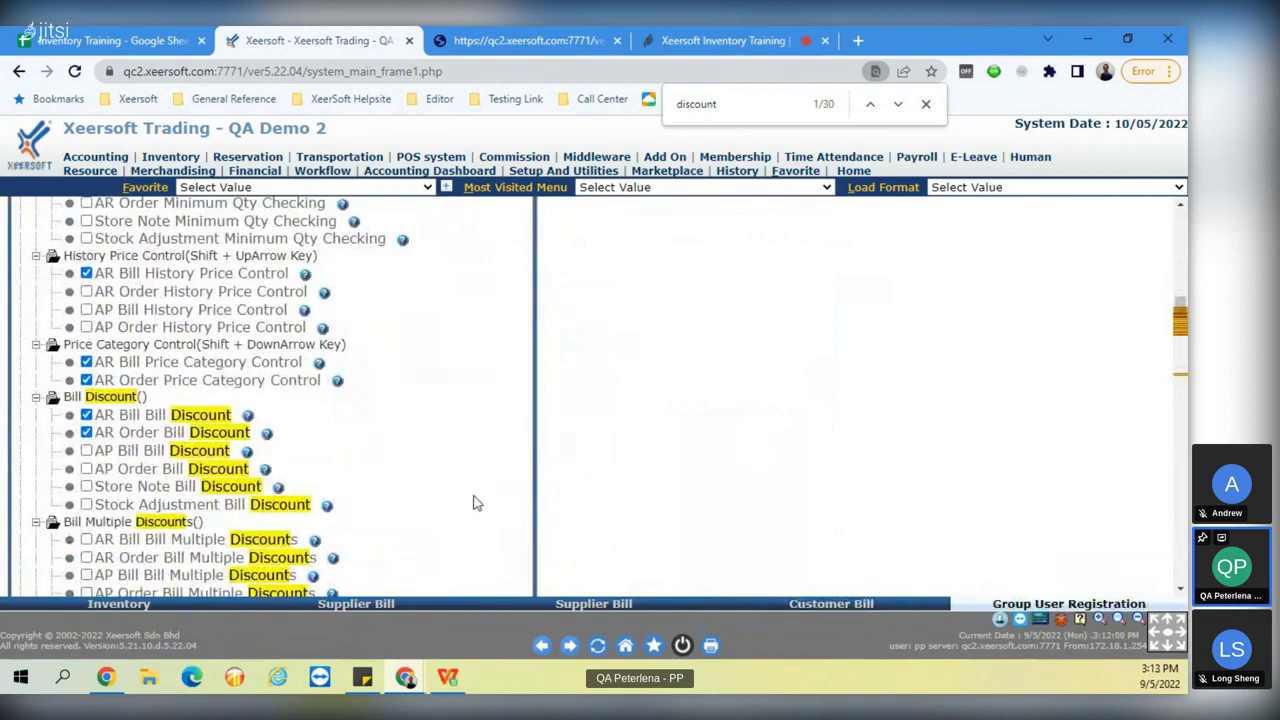
key(ctrl+f)
text(ta)
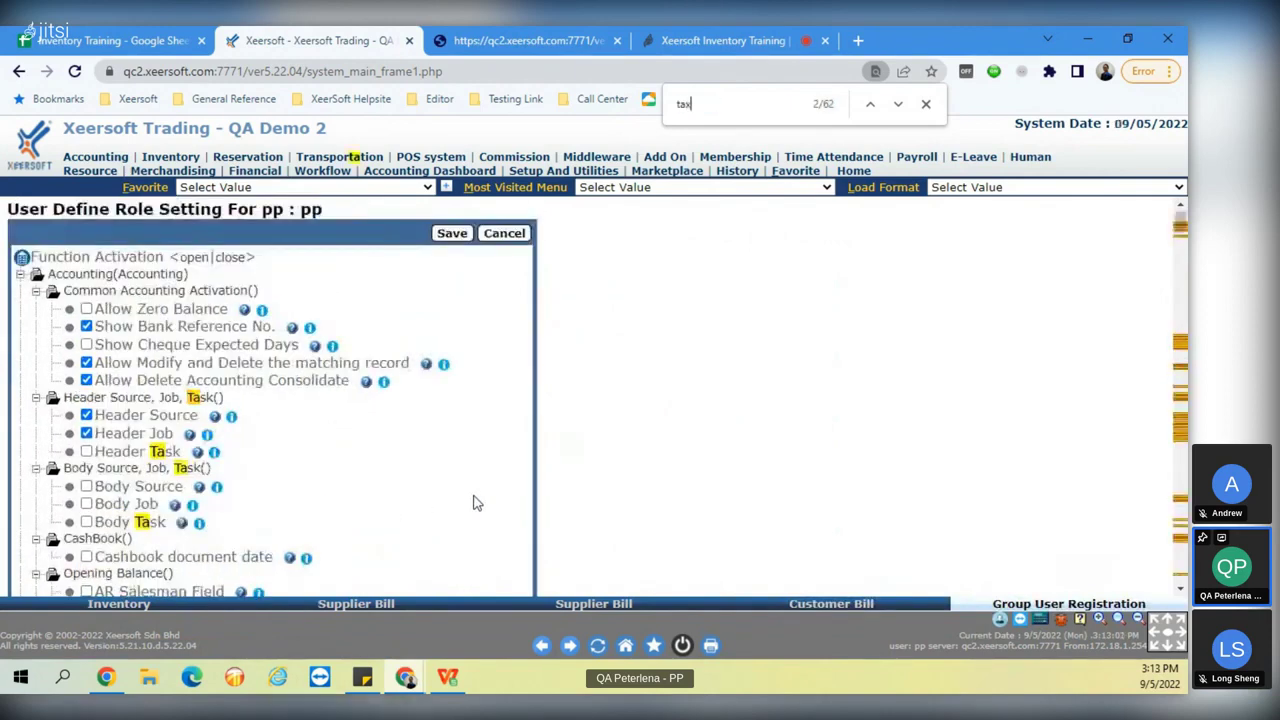
text(x)
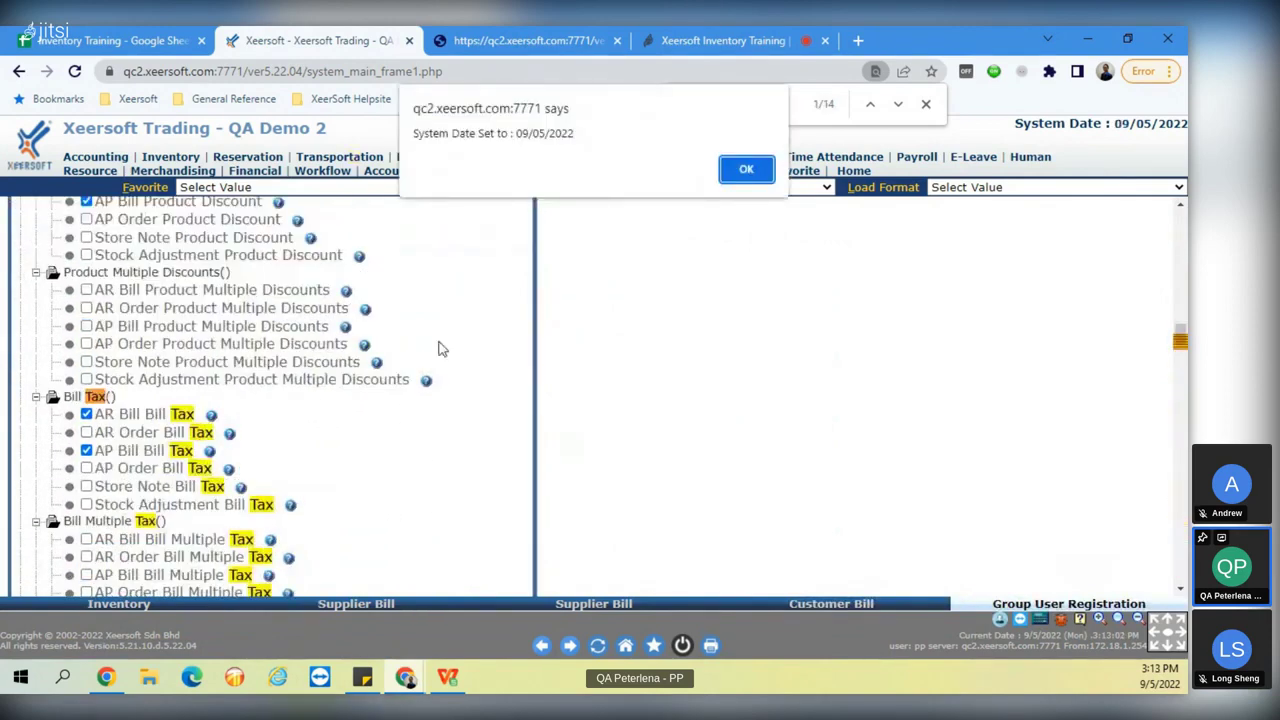
Acknowledge the system date message and return to the new Customer Bill form.
click(748, 172)
click(910, 605)
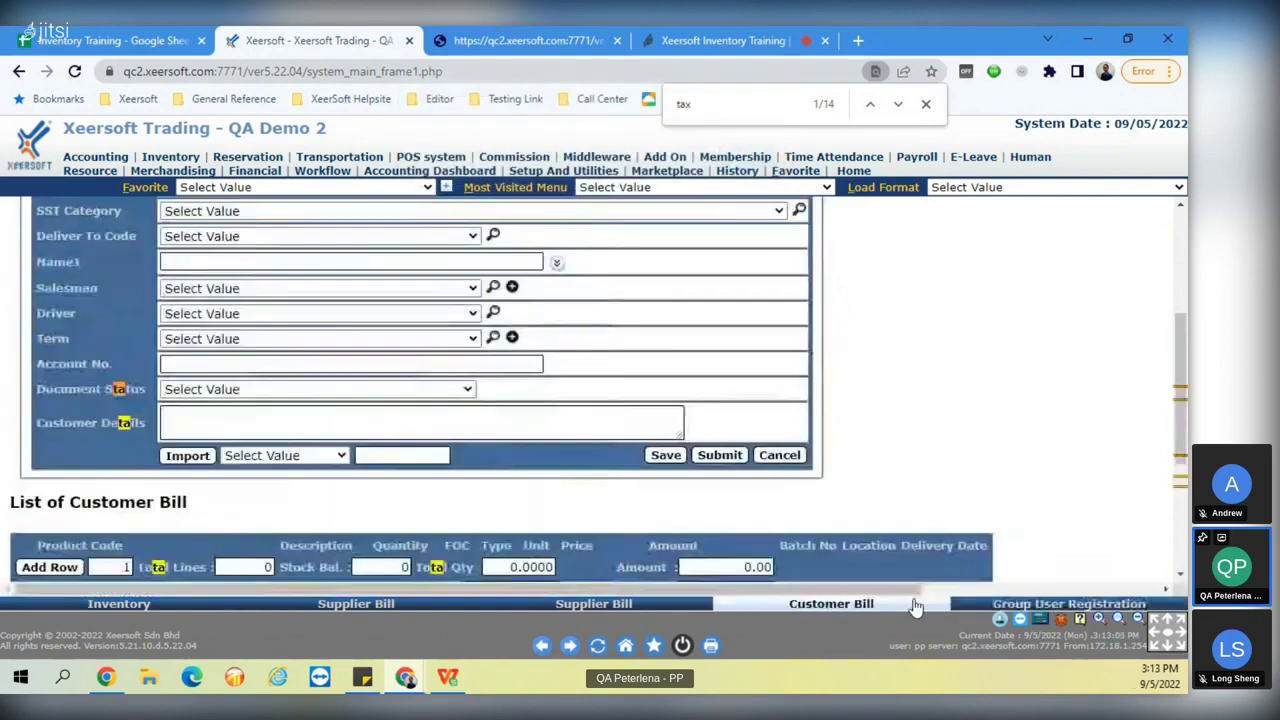